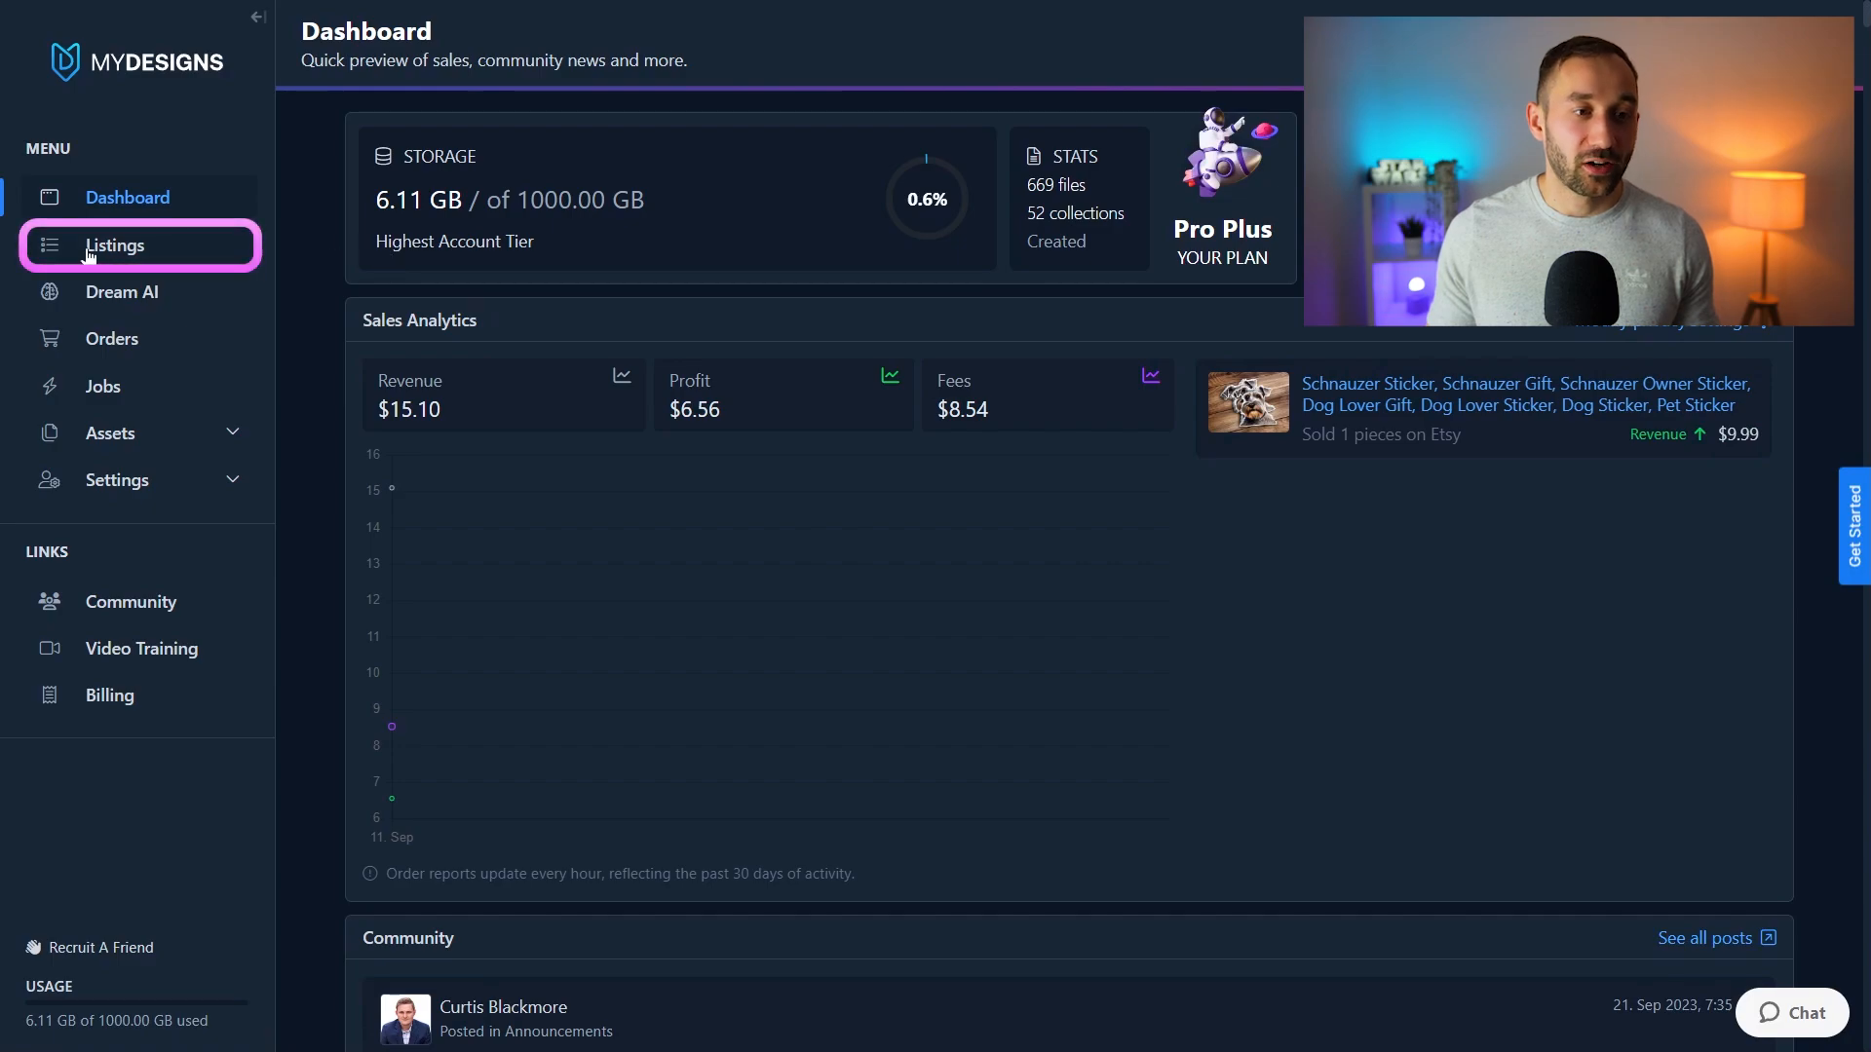
# In Listings, add a folder named Animal with the default template inside the current collection and open it.
pyautogui.click(151, 248)
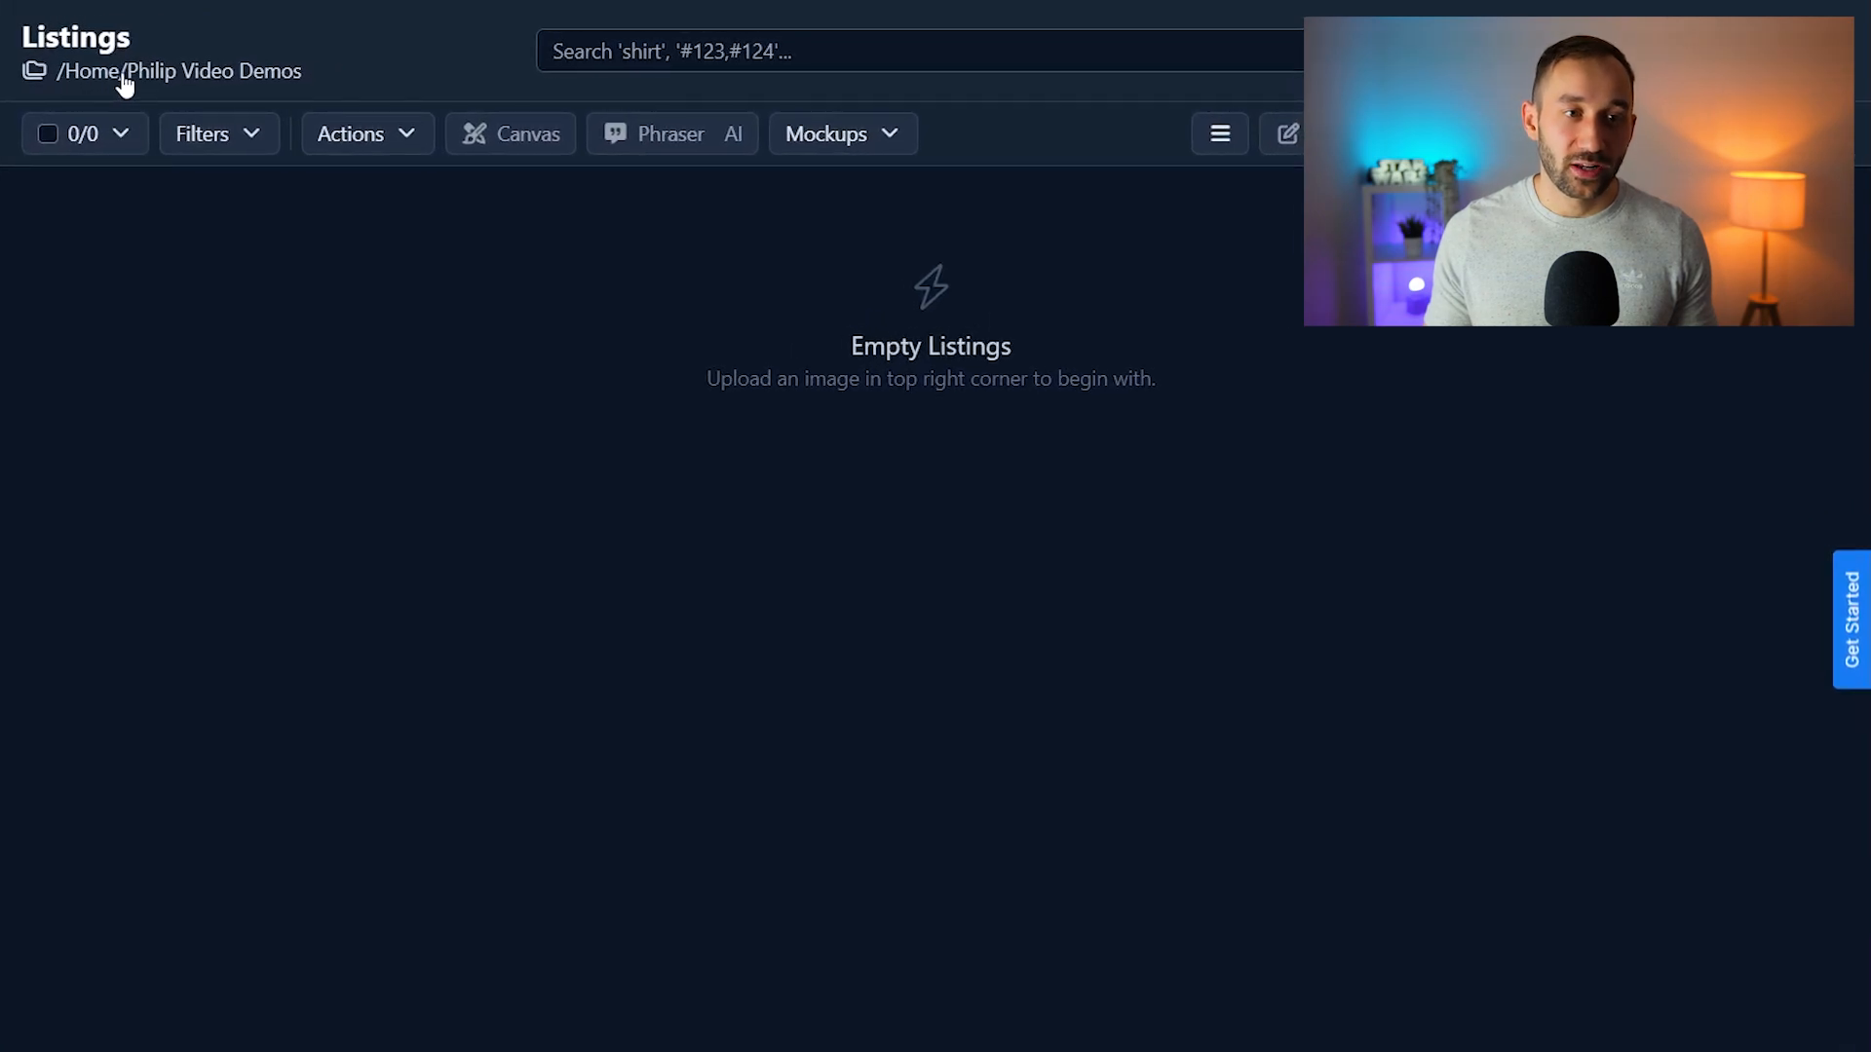
pyautogui.click(104, 86)
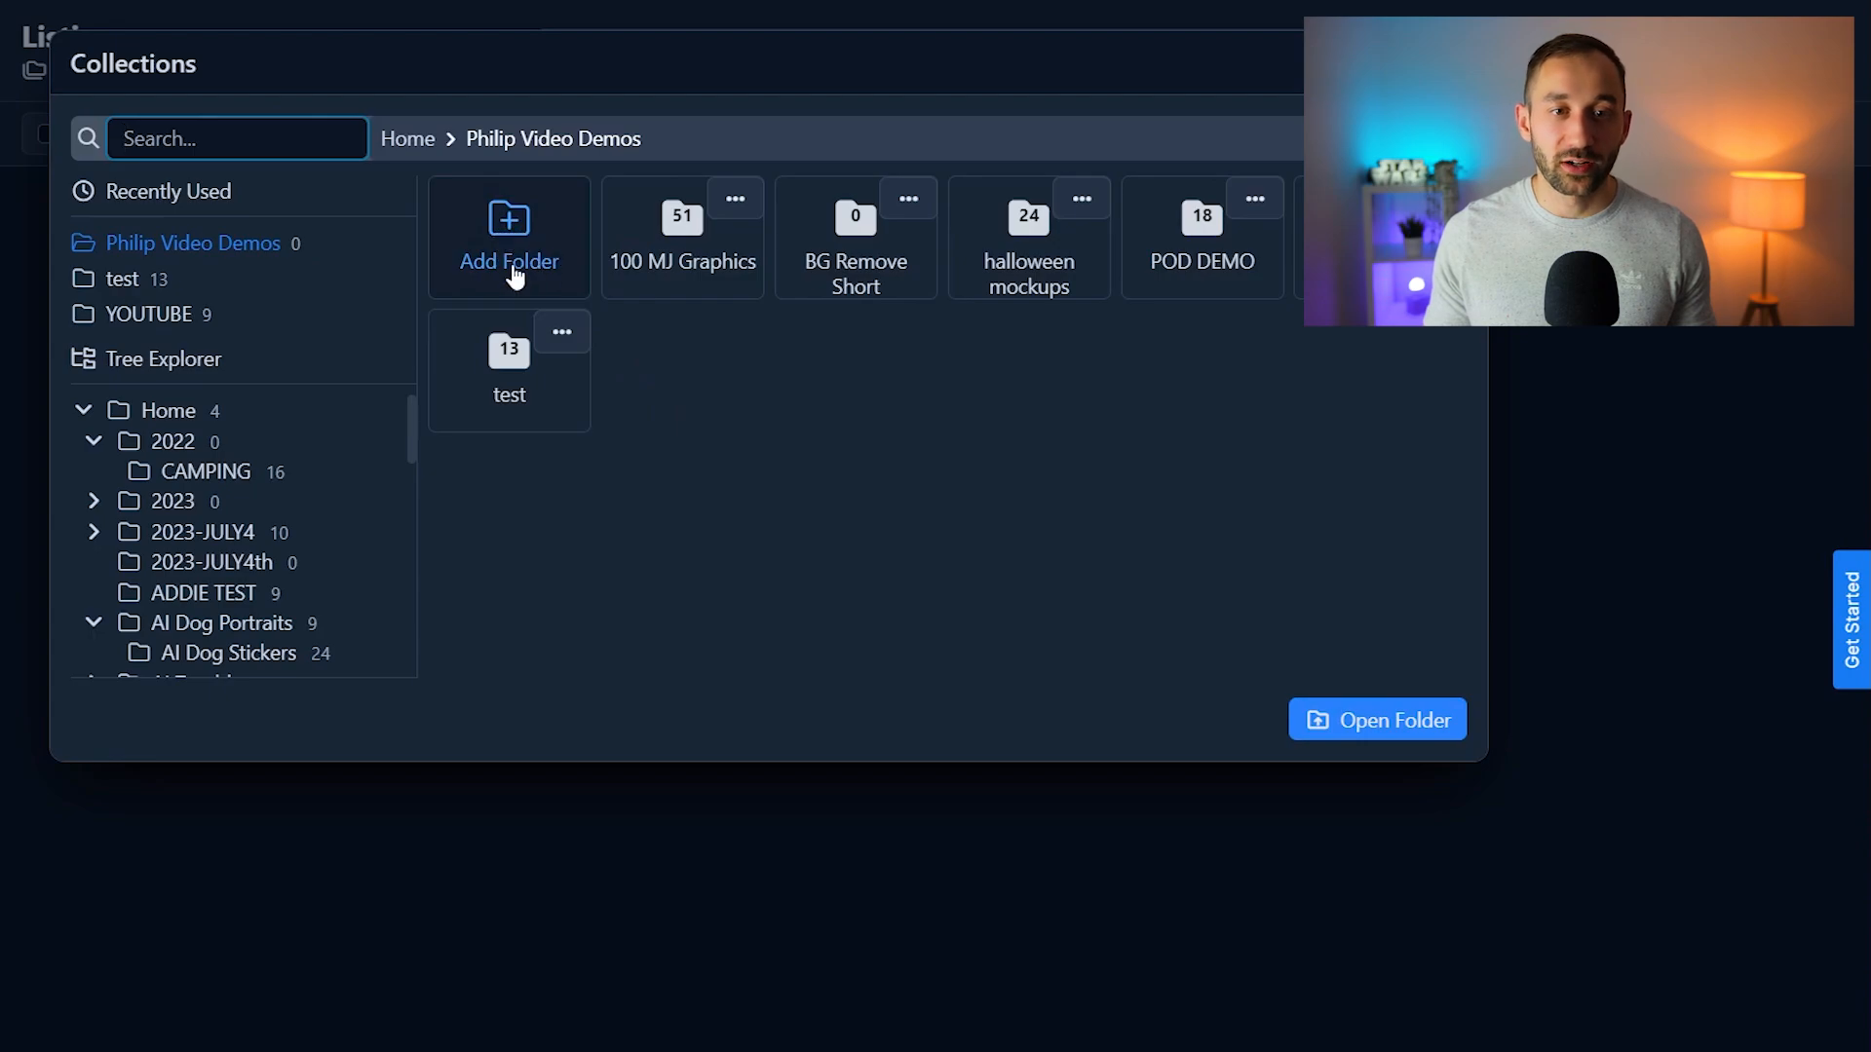
pyautogui.click(506, 261)
pyautogui.write('Animal')
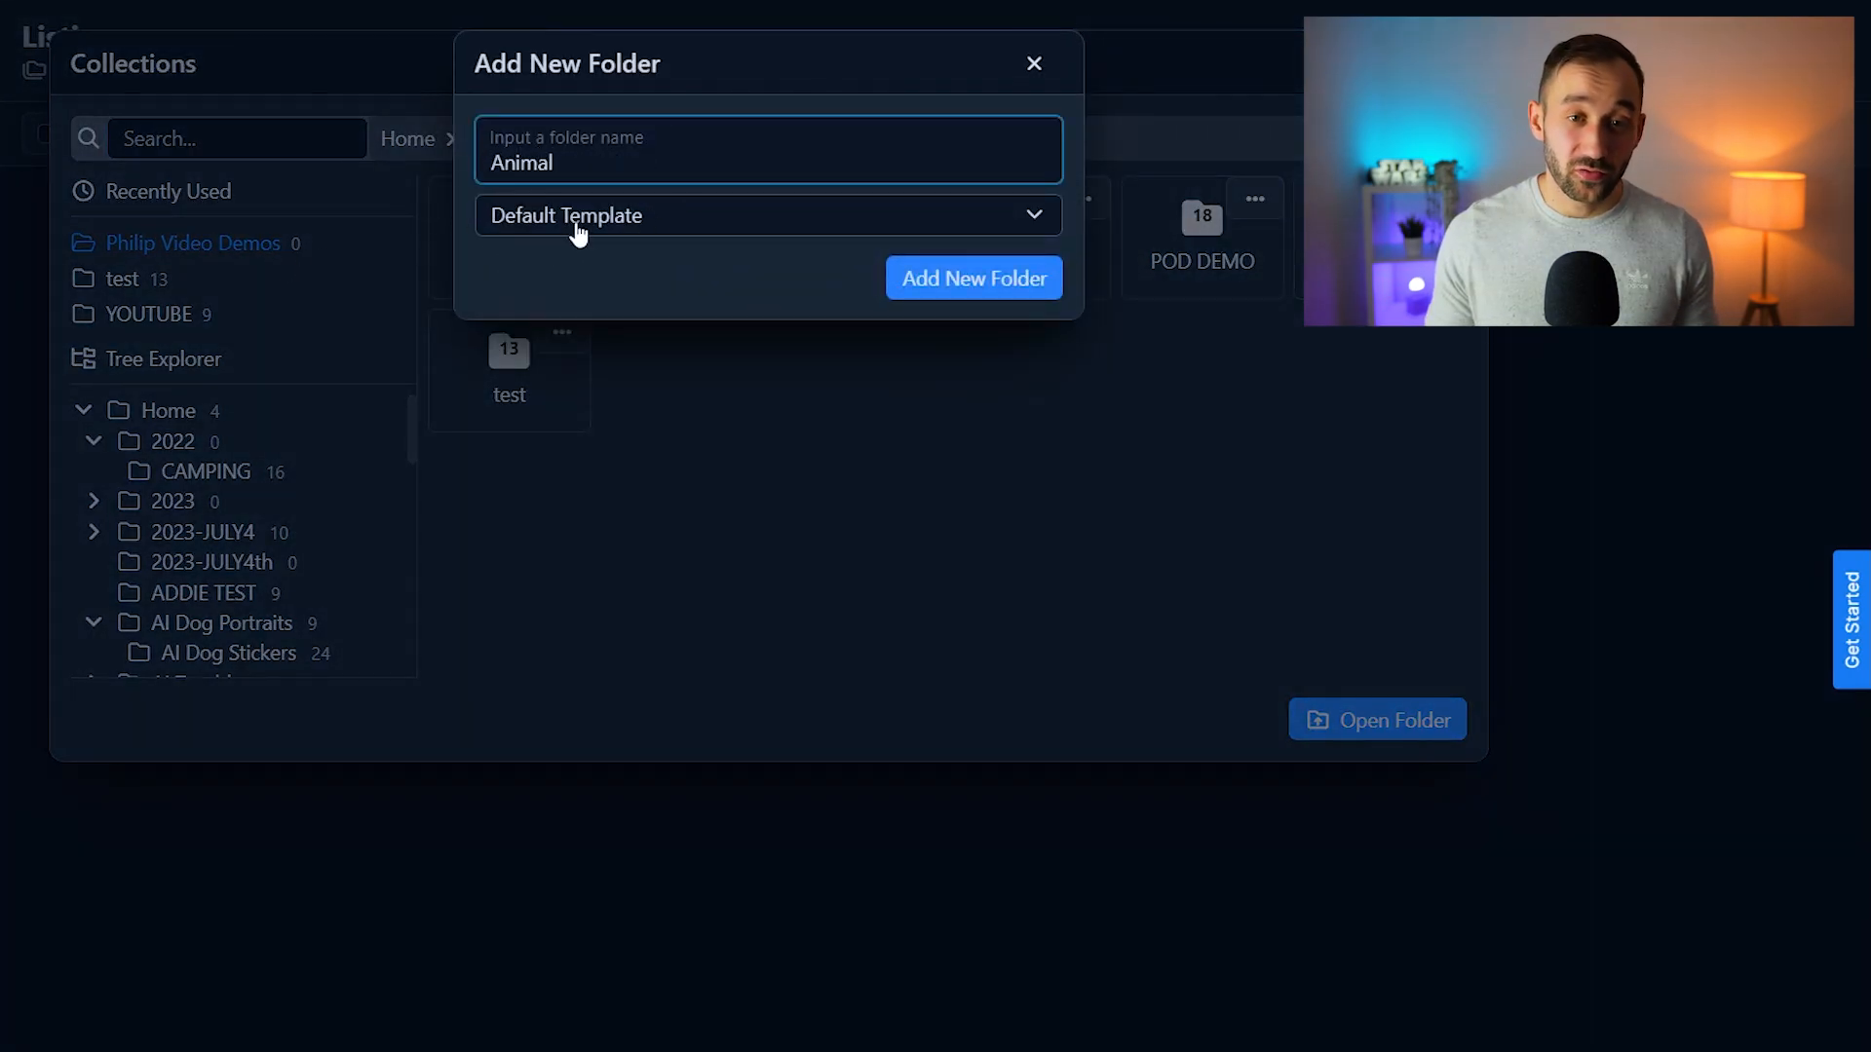
pyautogui.click(1006, 290)
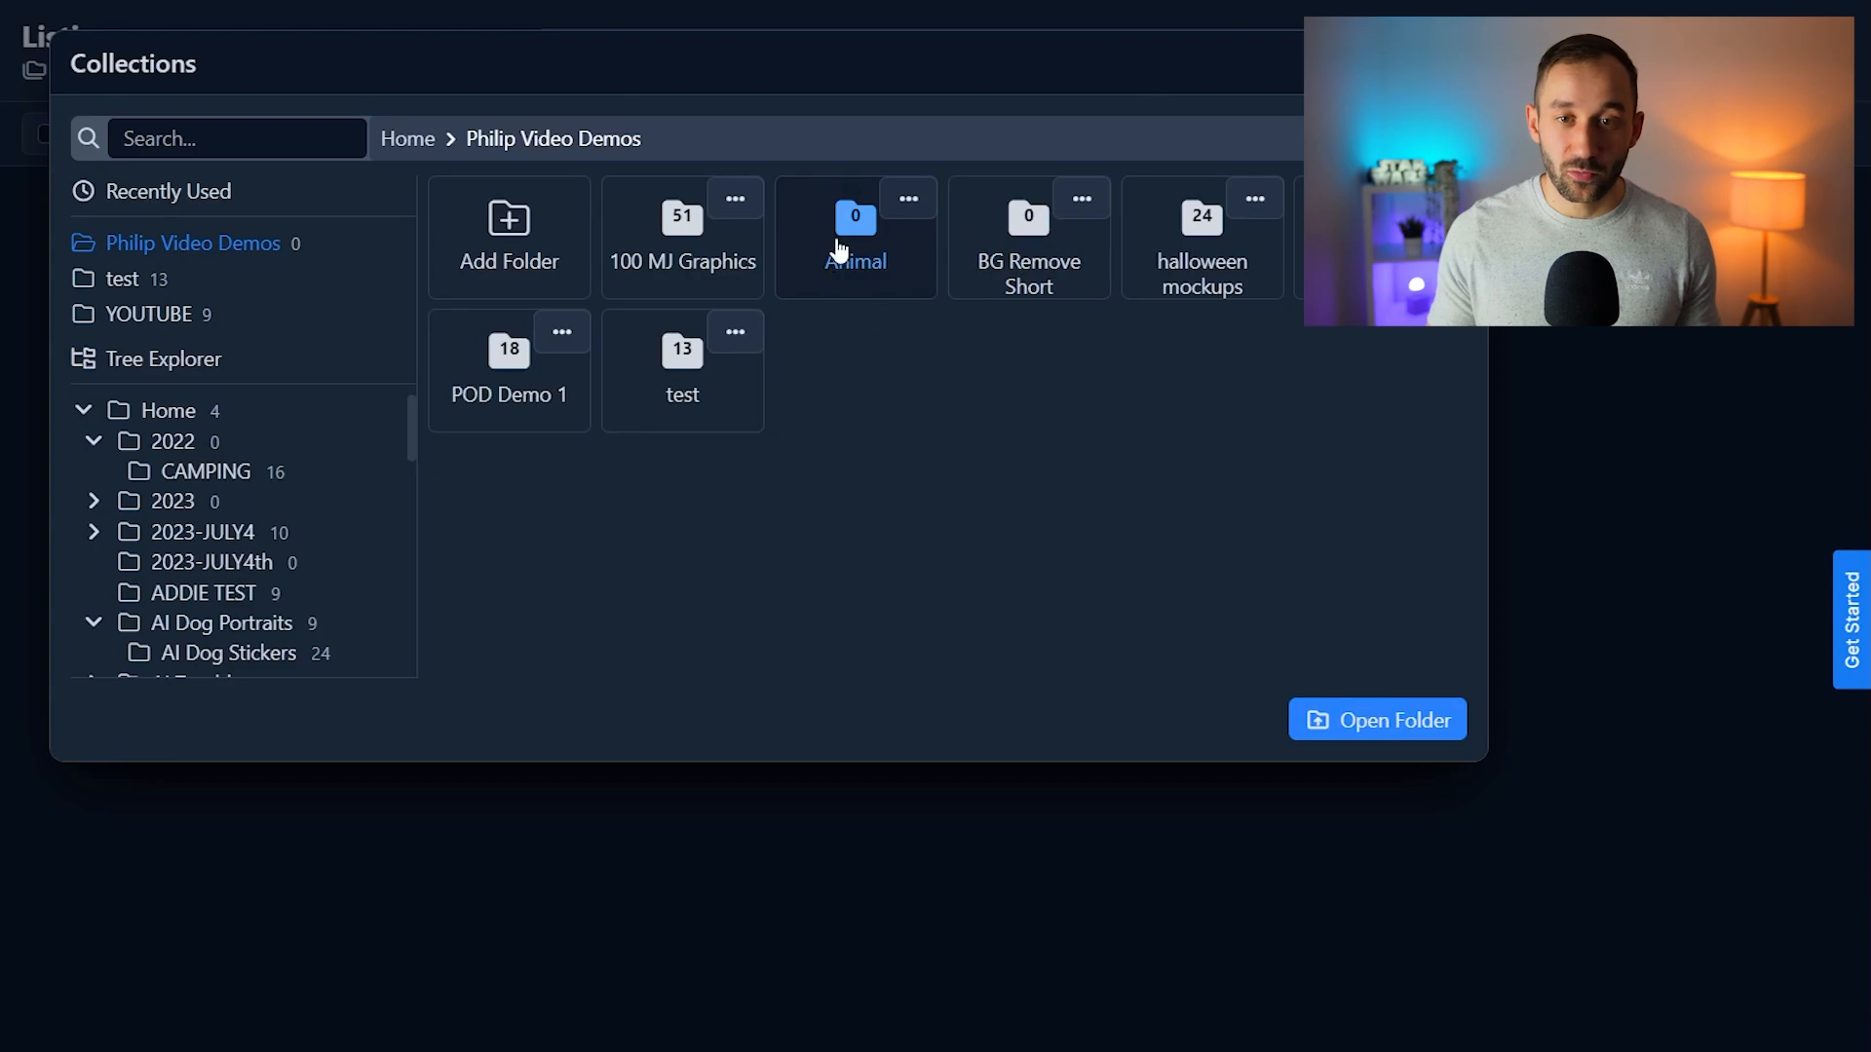
pyautogui.click(836, 245)
pyautogui.click(1411, 720)
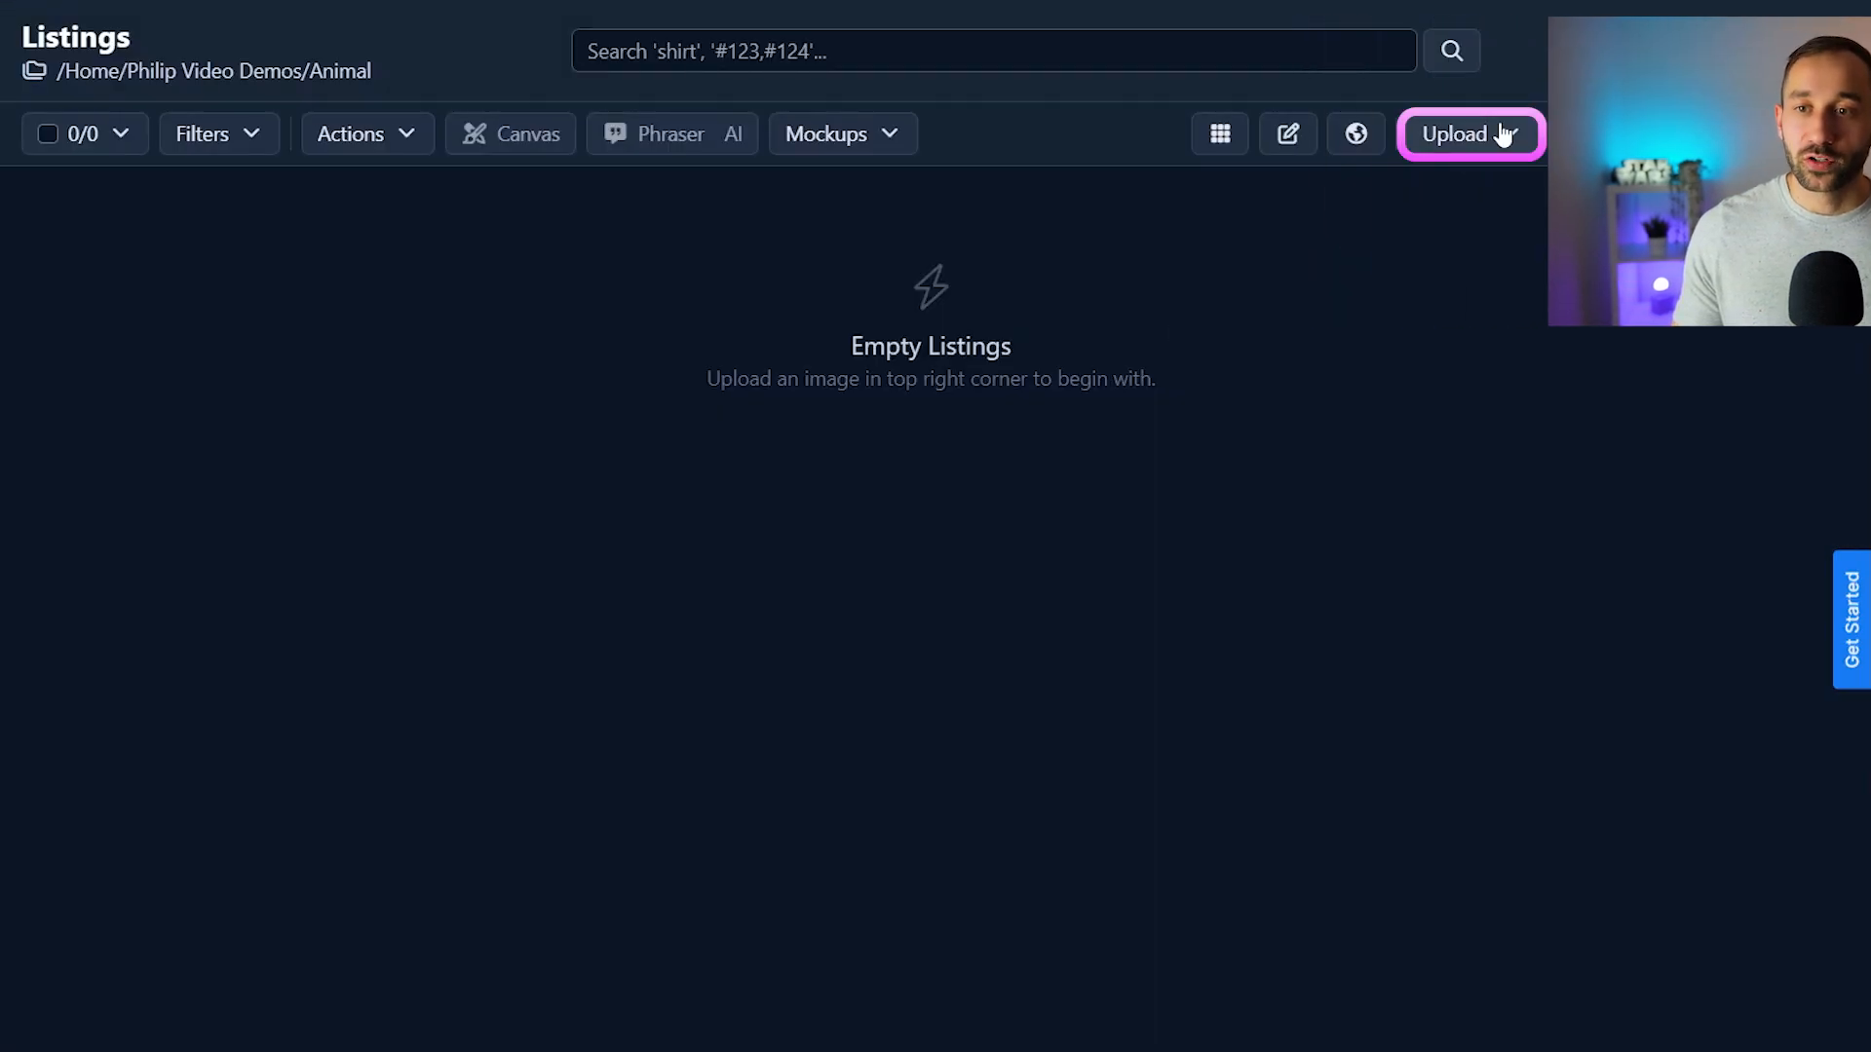
# Upload the 15 animal SVG designs as main files into the Animal folder and confirm the upload.
pyautogui.click(1495, 139)
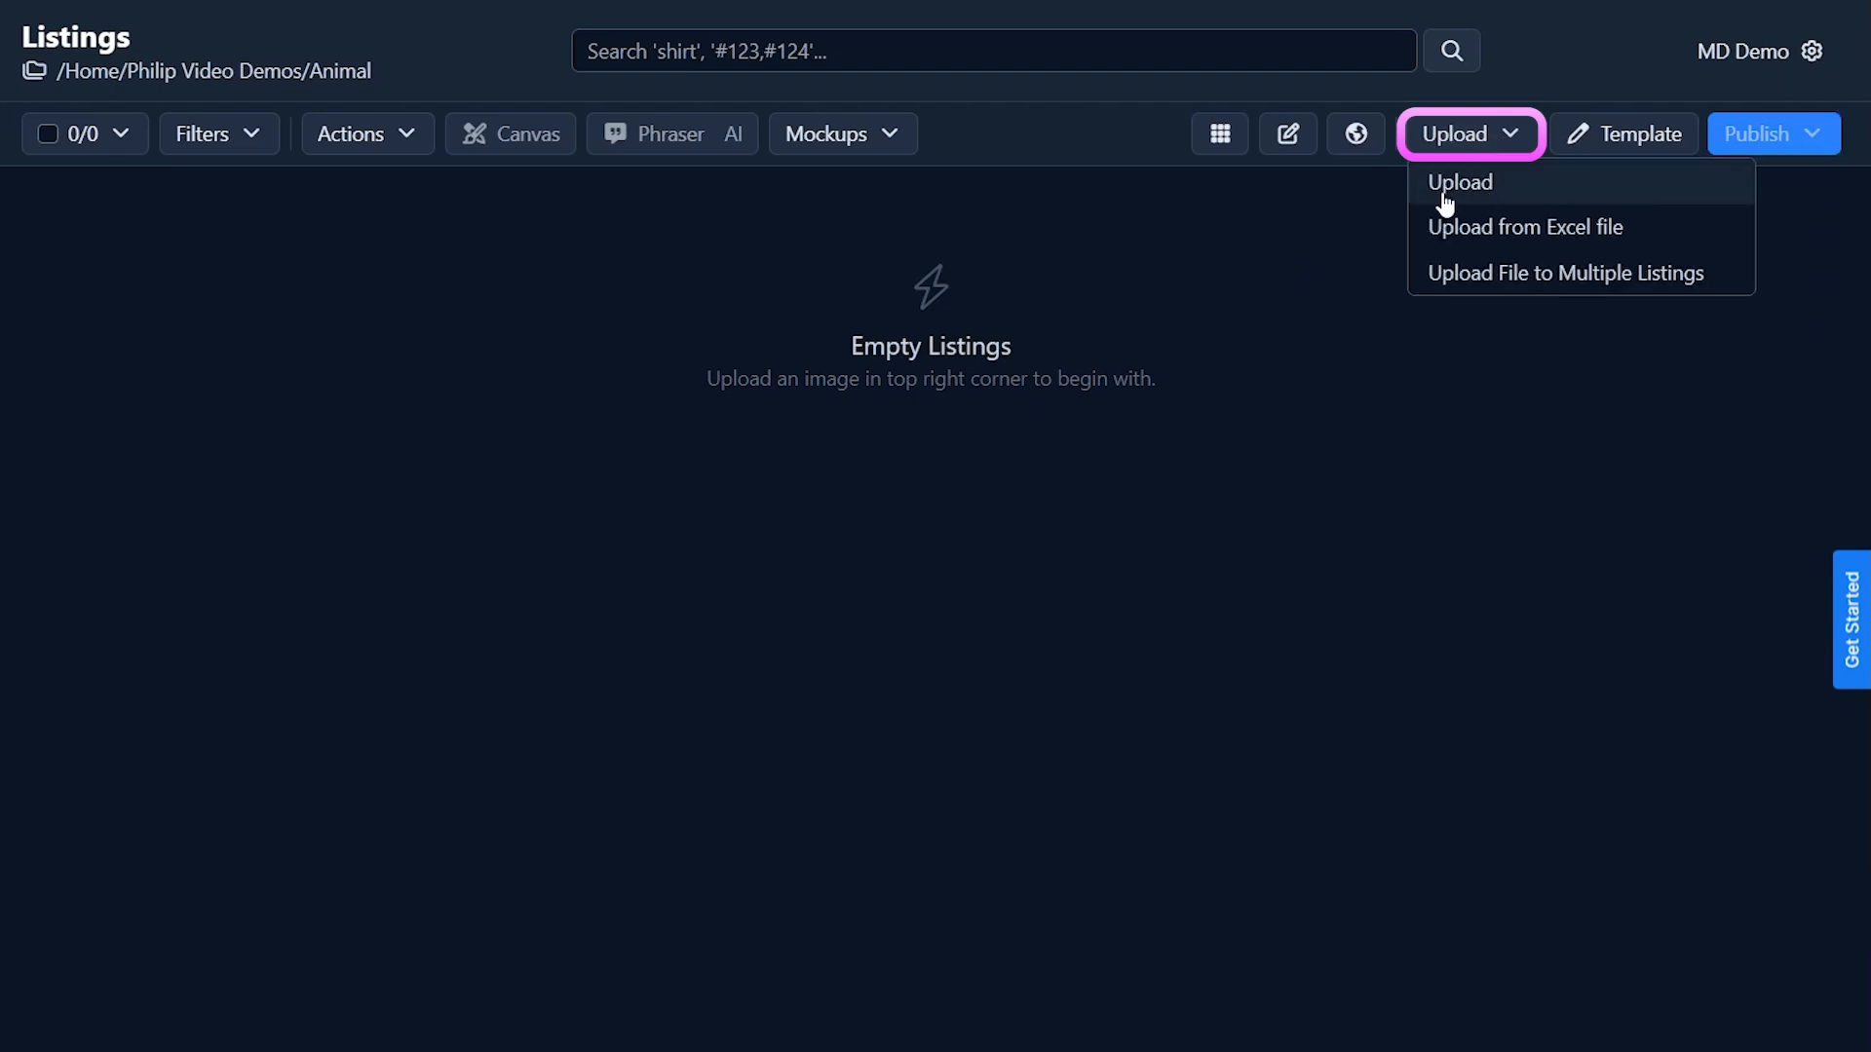
pyautogui.click(1518, 183)
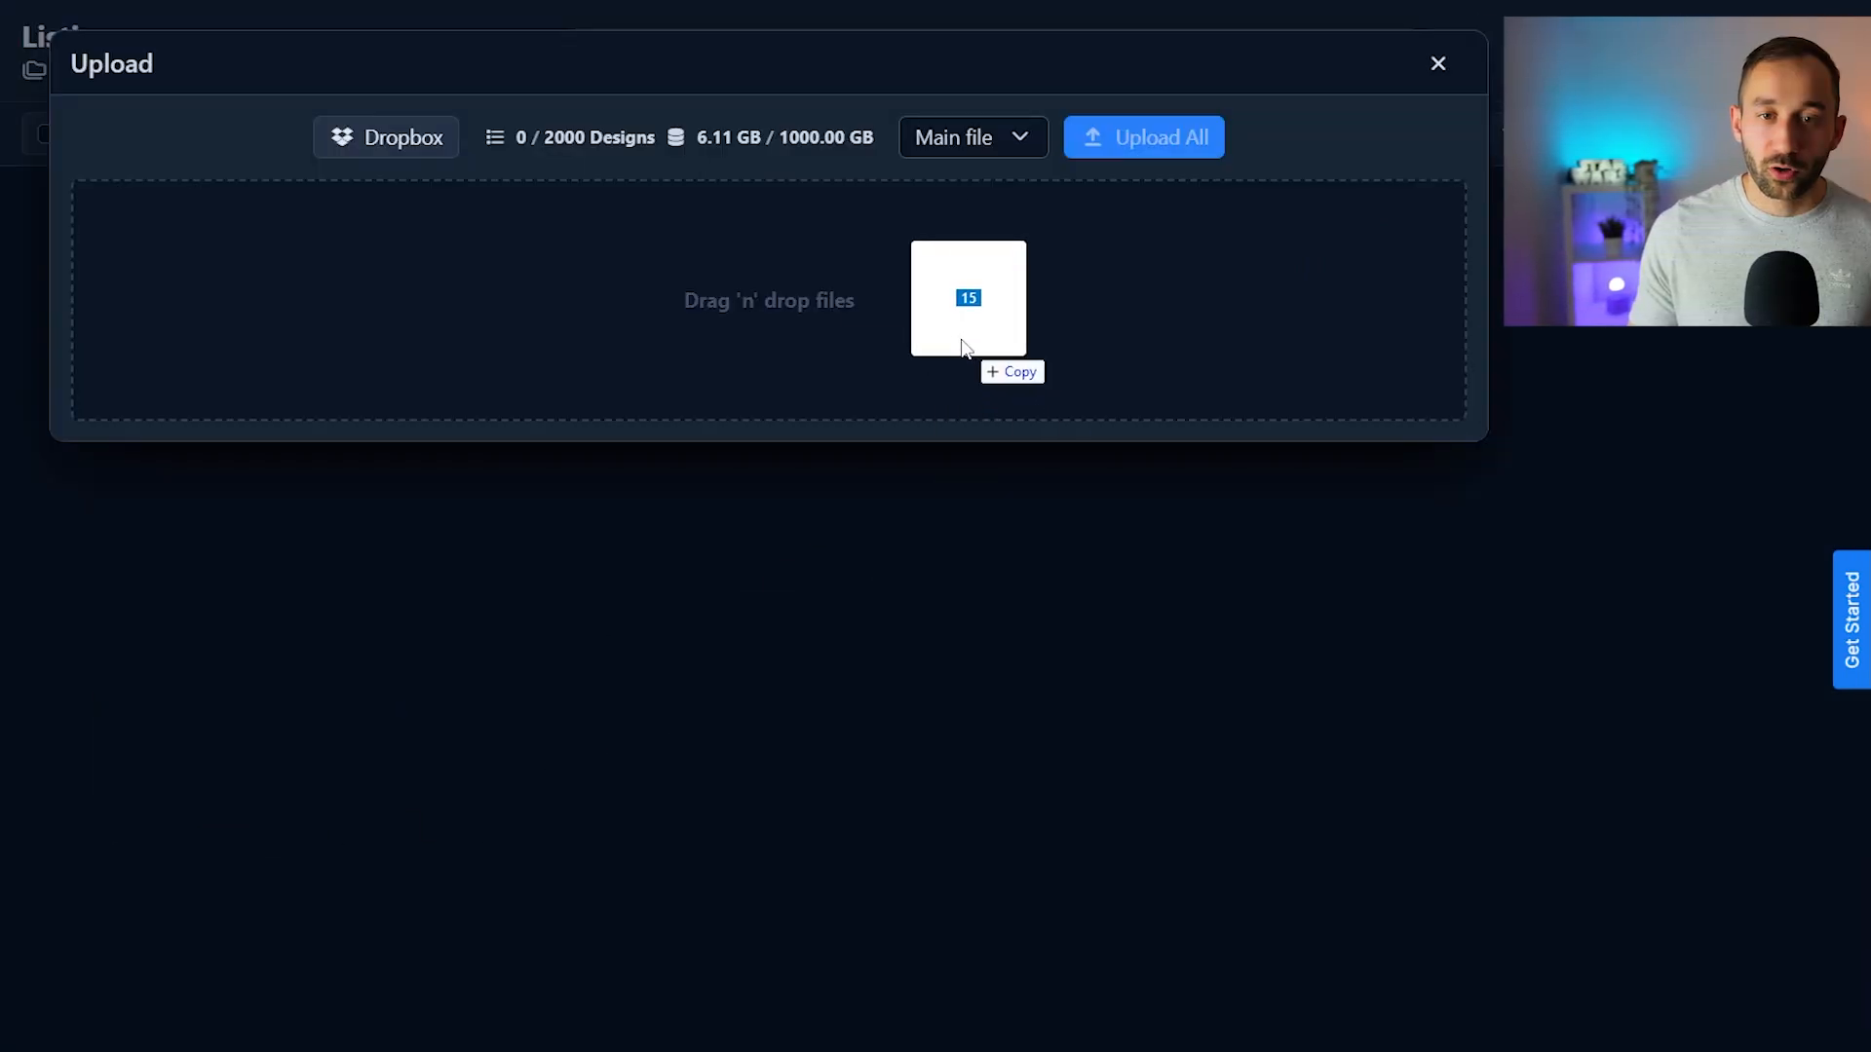
pyautogui.moveTo(963, 348); pyautogui.dragTo(772, 342)
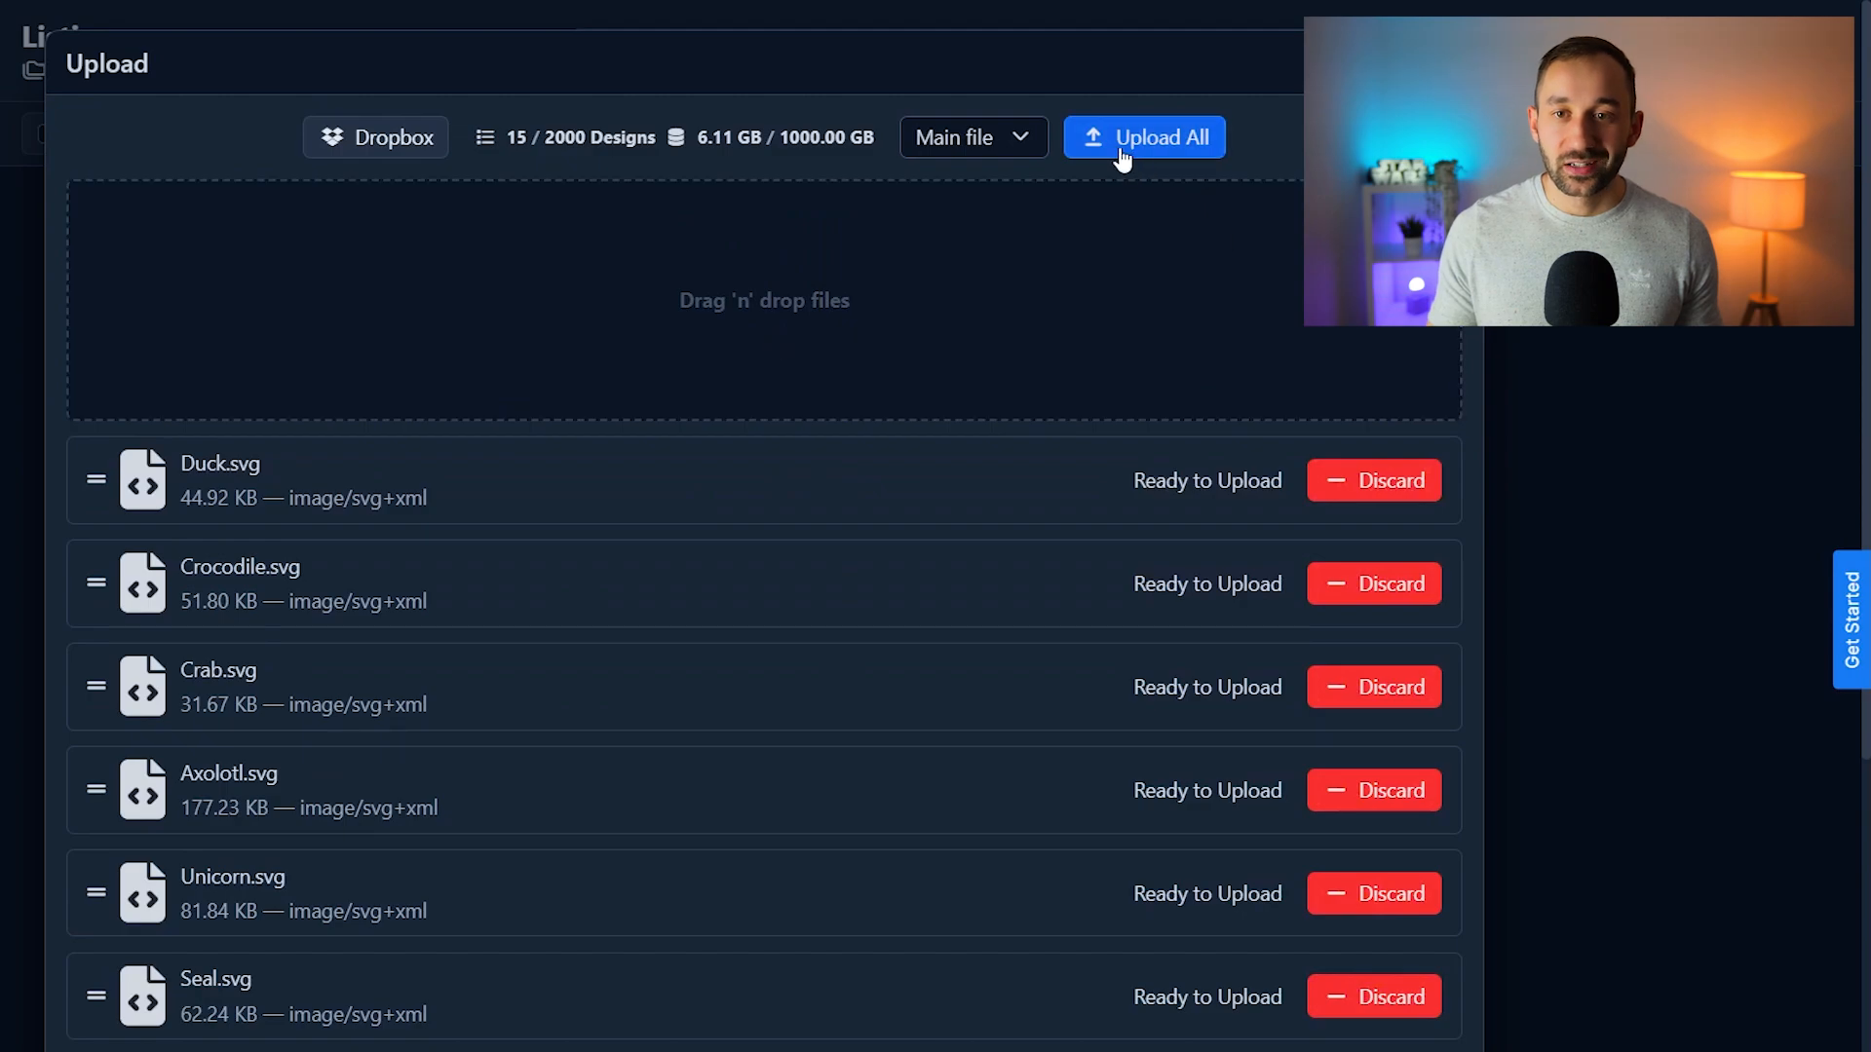
pyautogui.click(1159, 140)
pyautogui.click(616, 187)
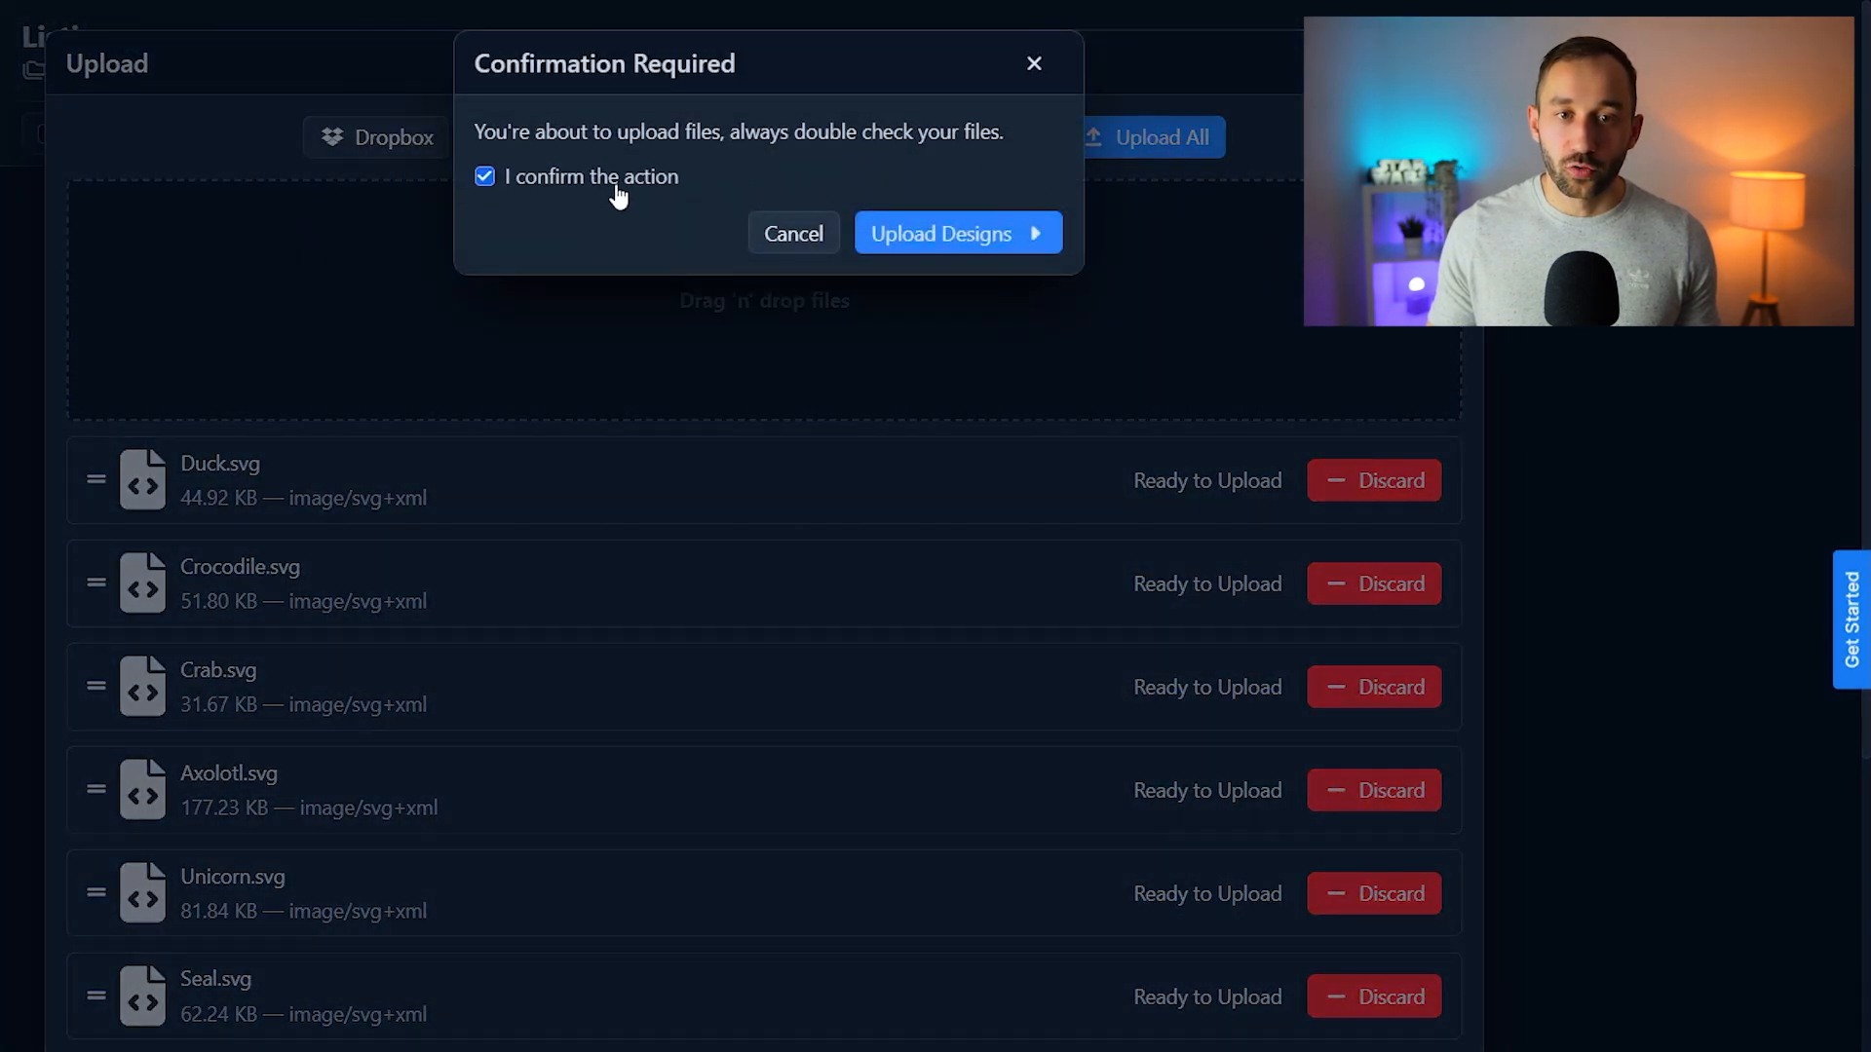
pyautogui.click(952, 238)
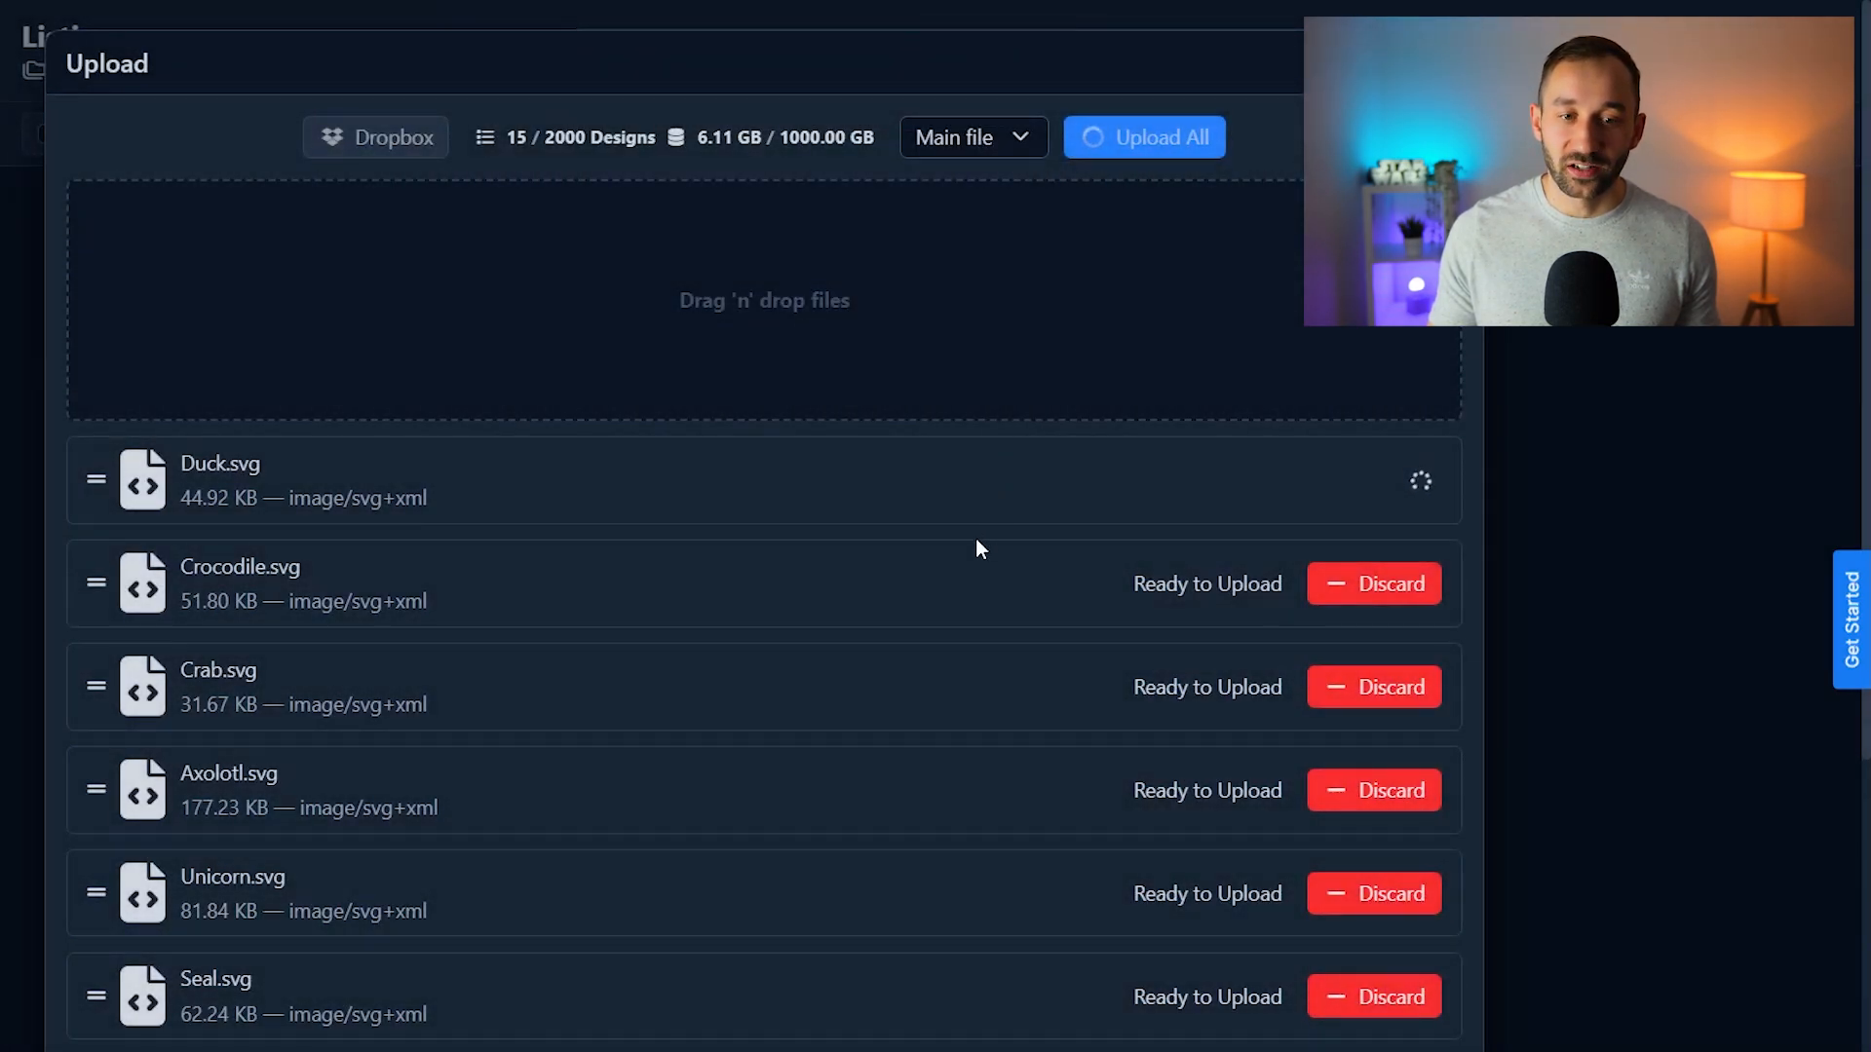
# Look through the upload queue to check the file names and the upload progress of each design.
pyautogui.scroll(-8, 977, 547)
pyautogui.scroll(7, 955, 729)
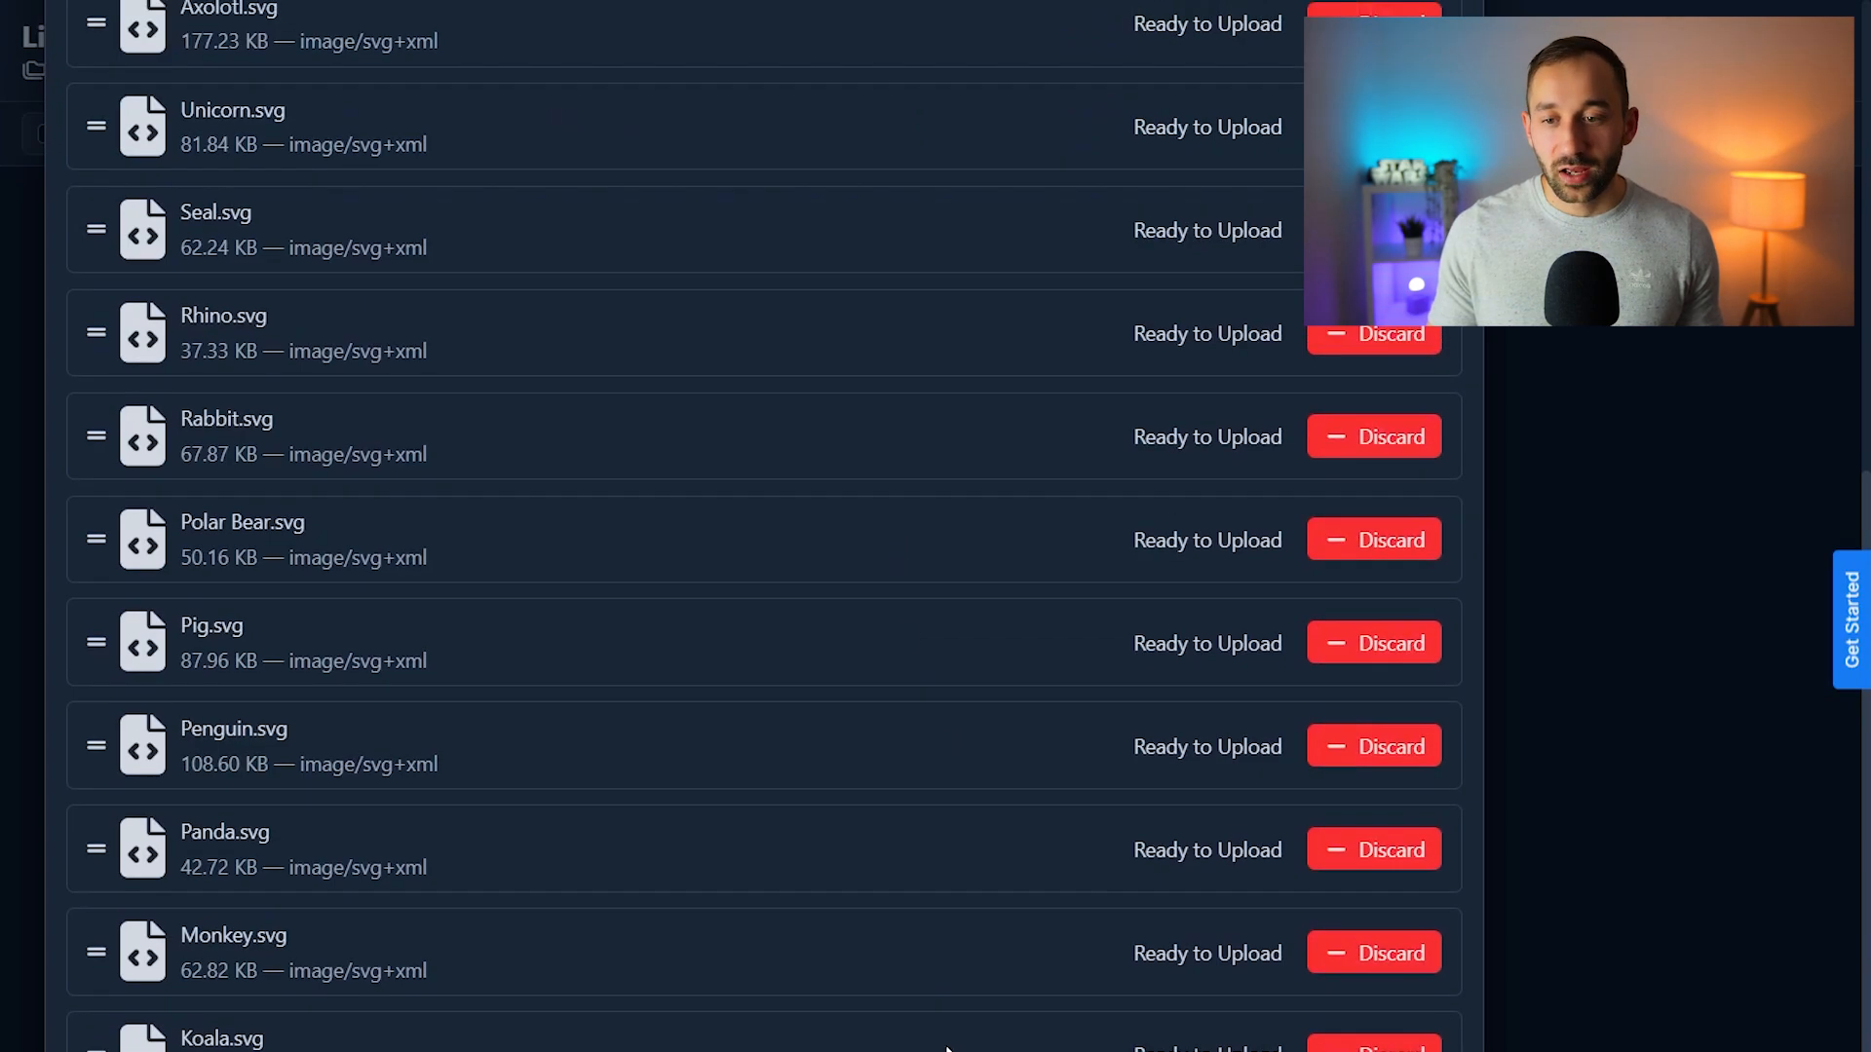
pyautogui.scroll(1, 876, 744)
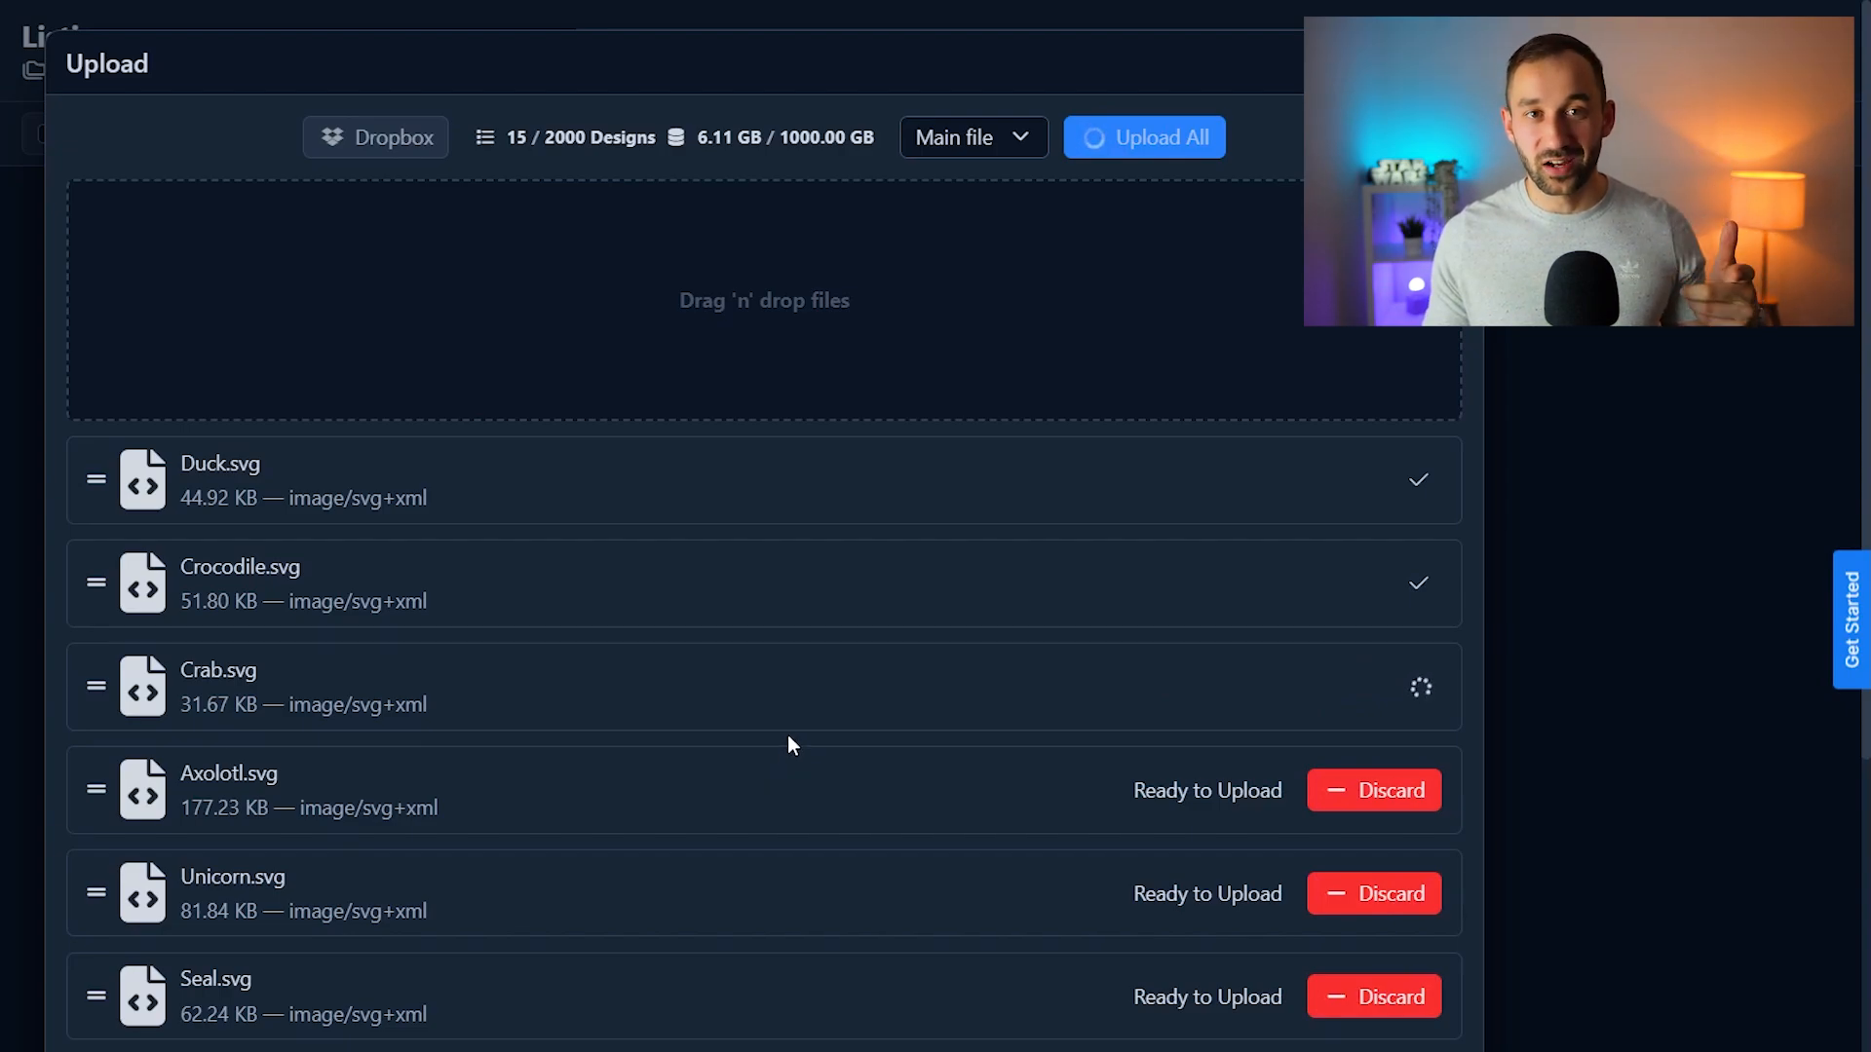
pyautogui.scroll(-8, 789, 737)
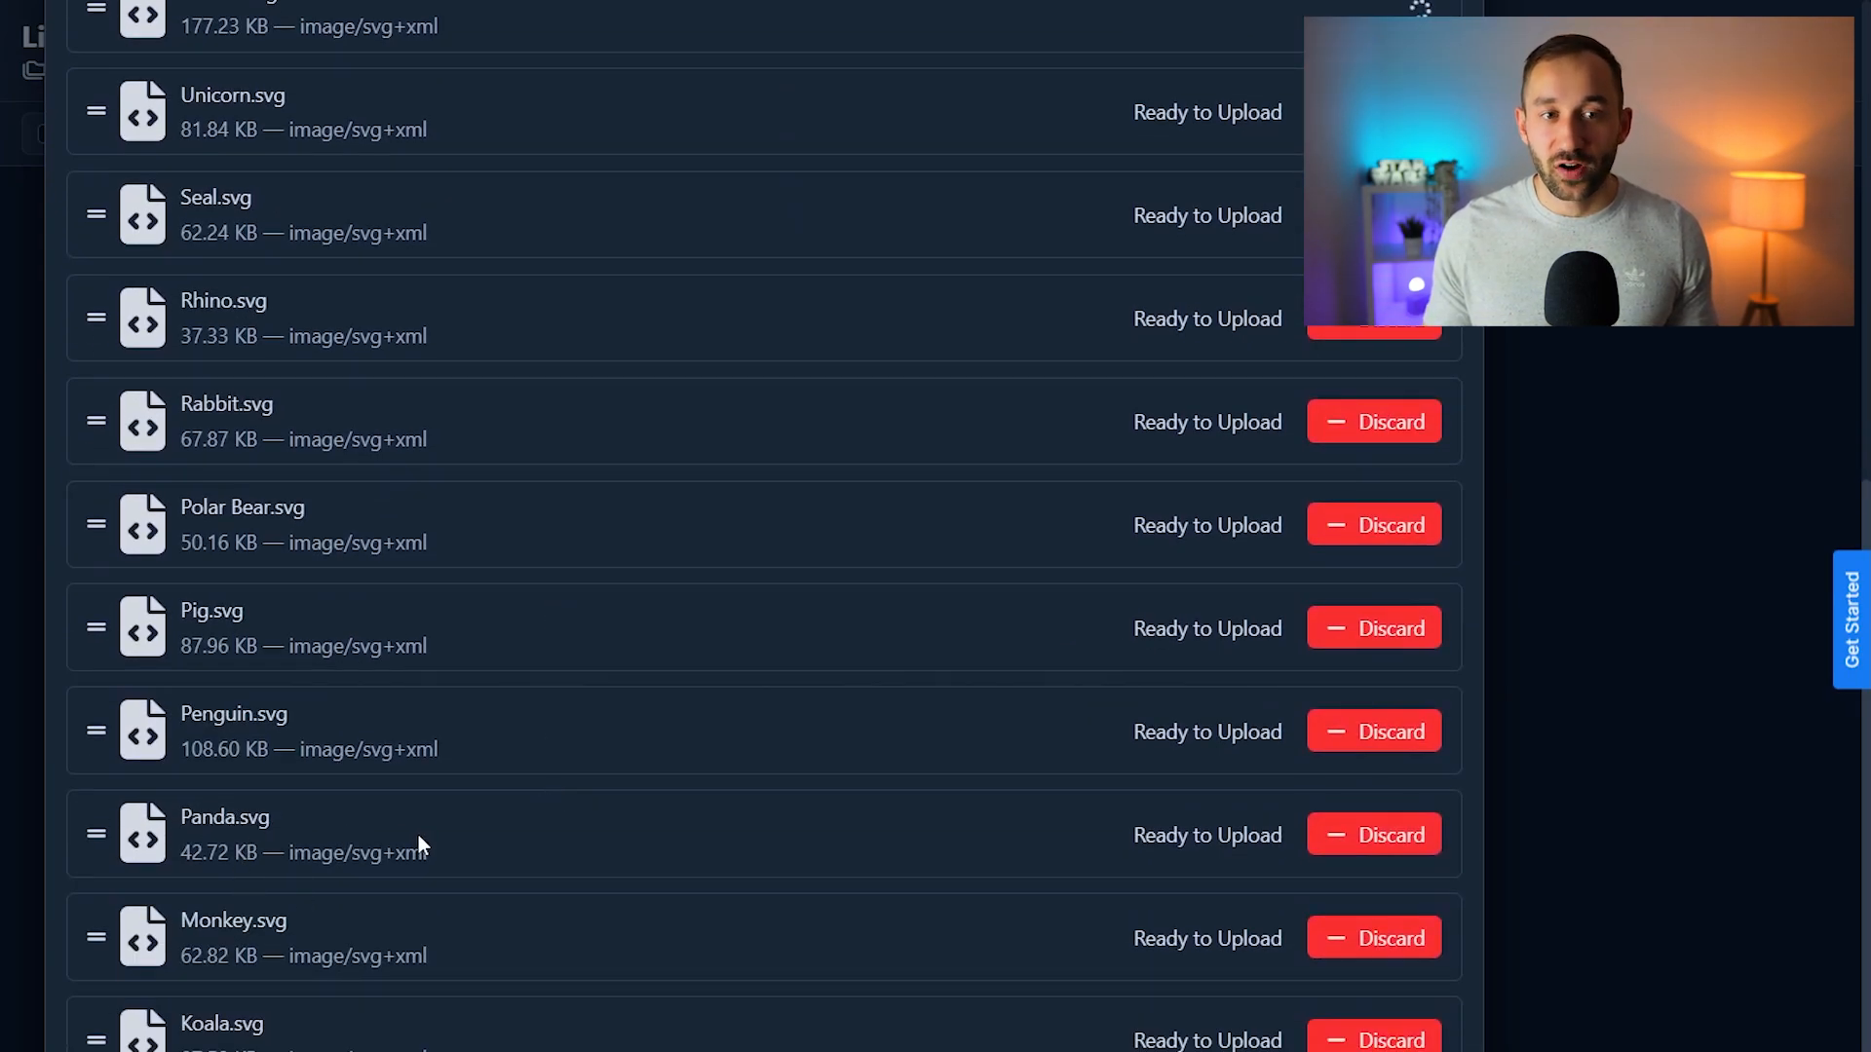
pyautogui.scroll(4, 427, 836)
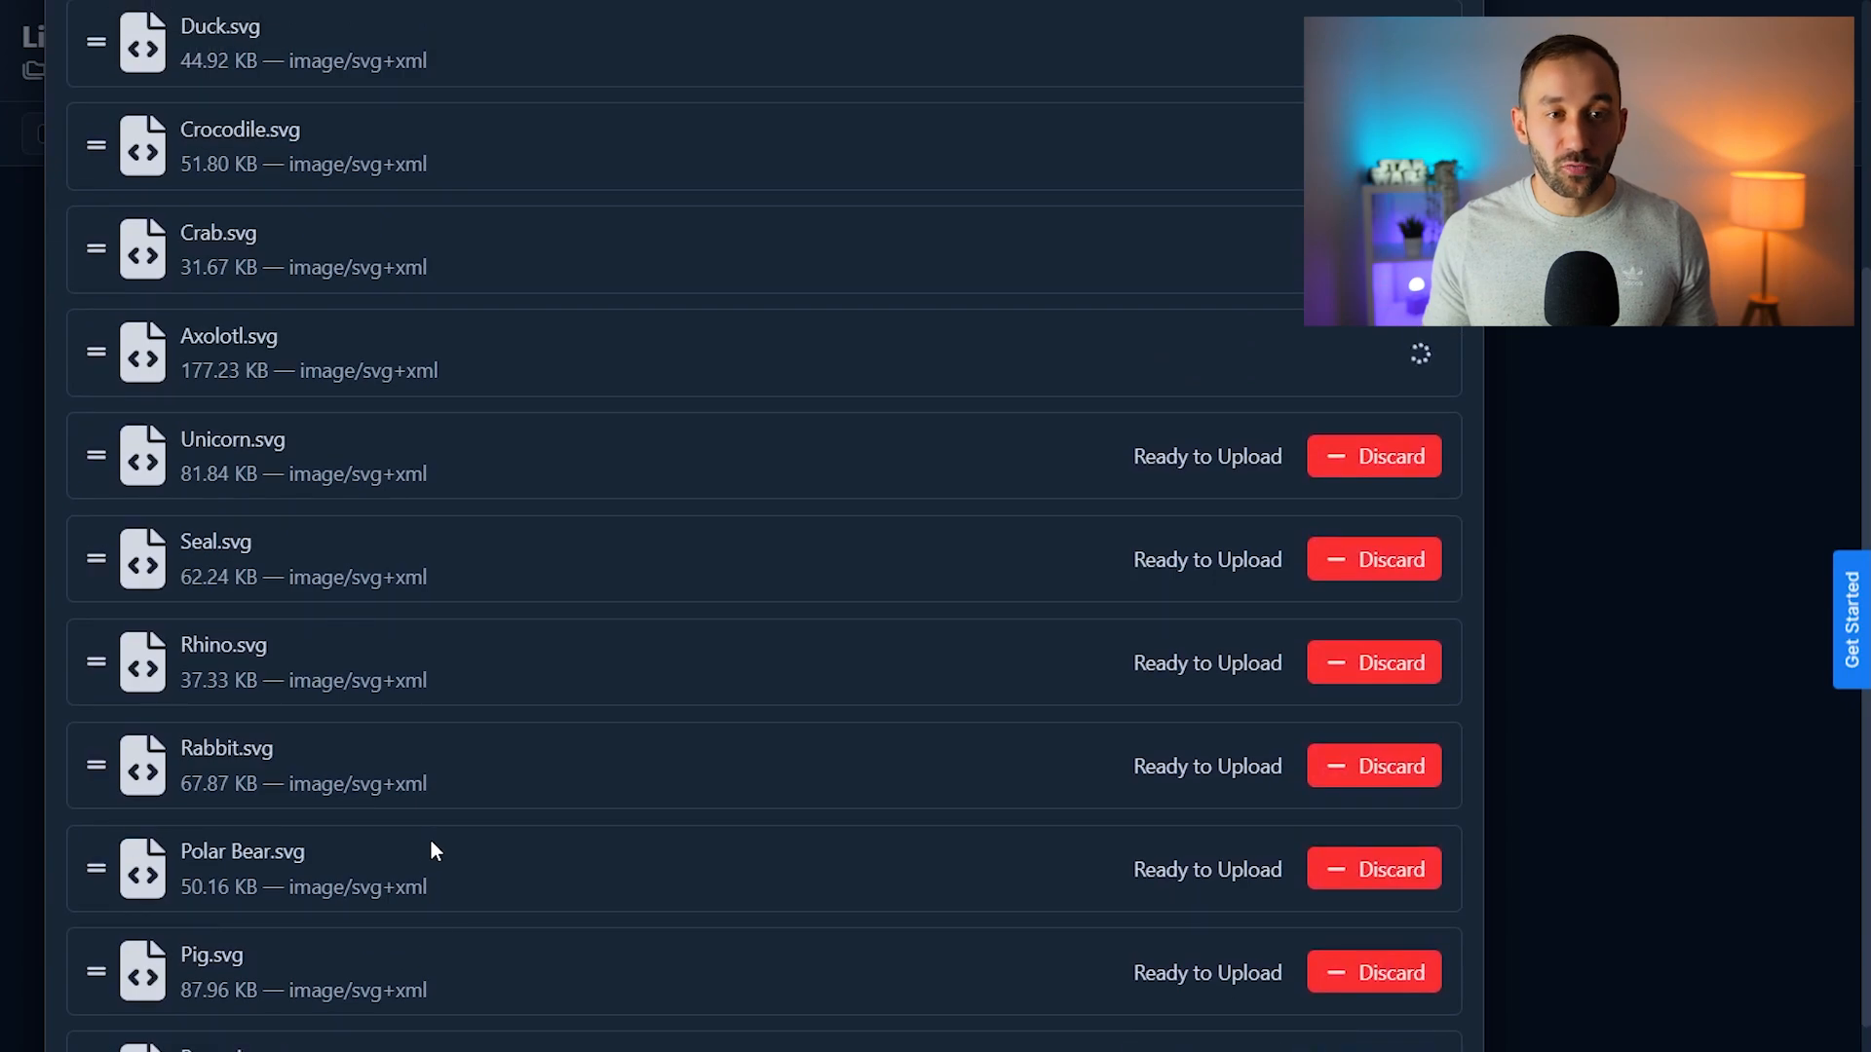
pyautogui.scroll(3, 431, 841)
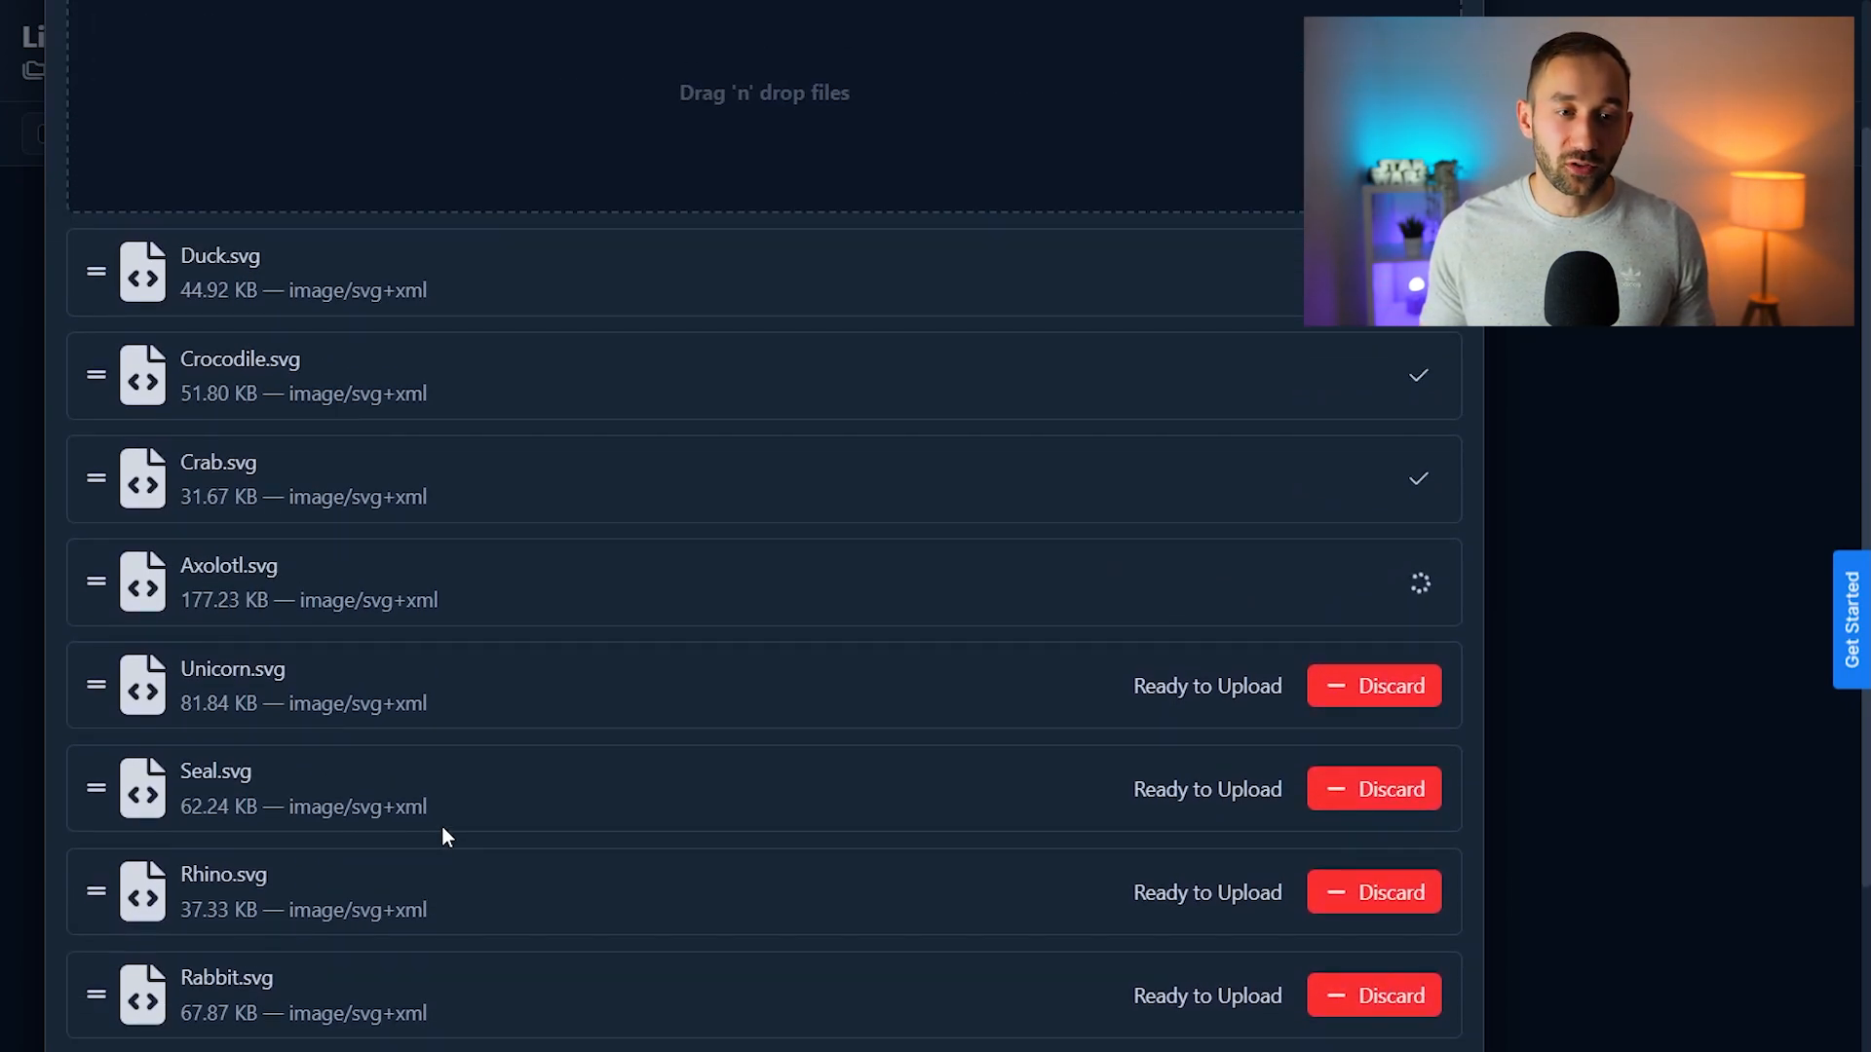
pyautogui.scroll(3, 442, 835)
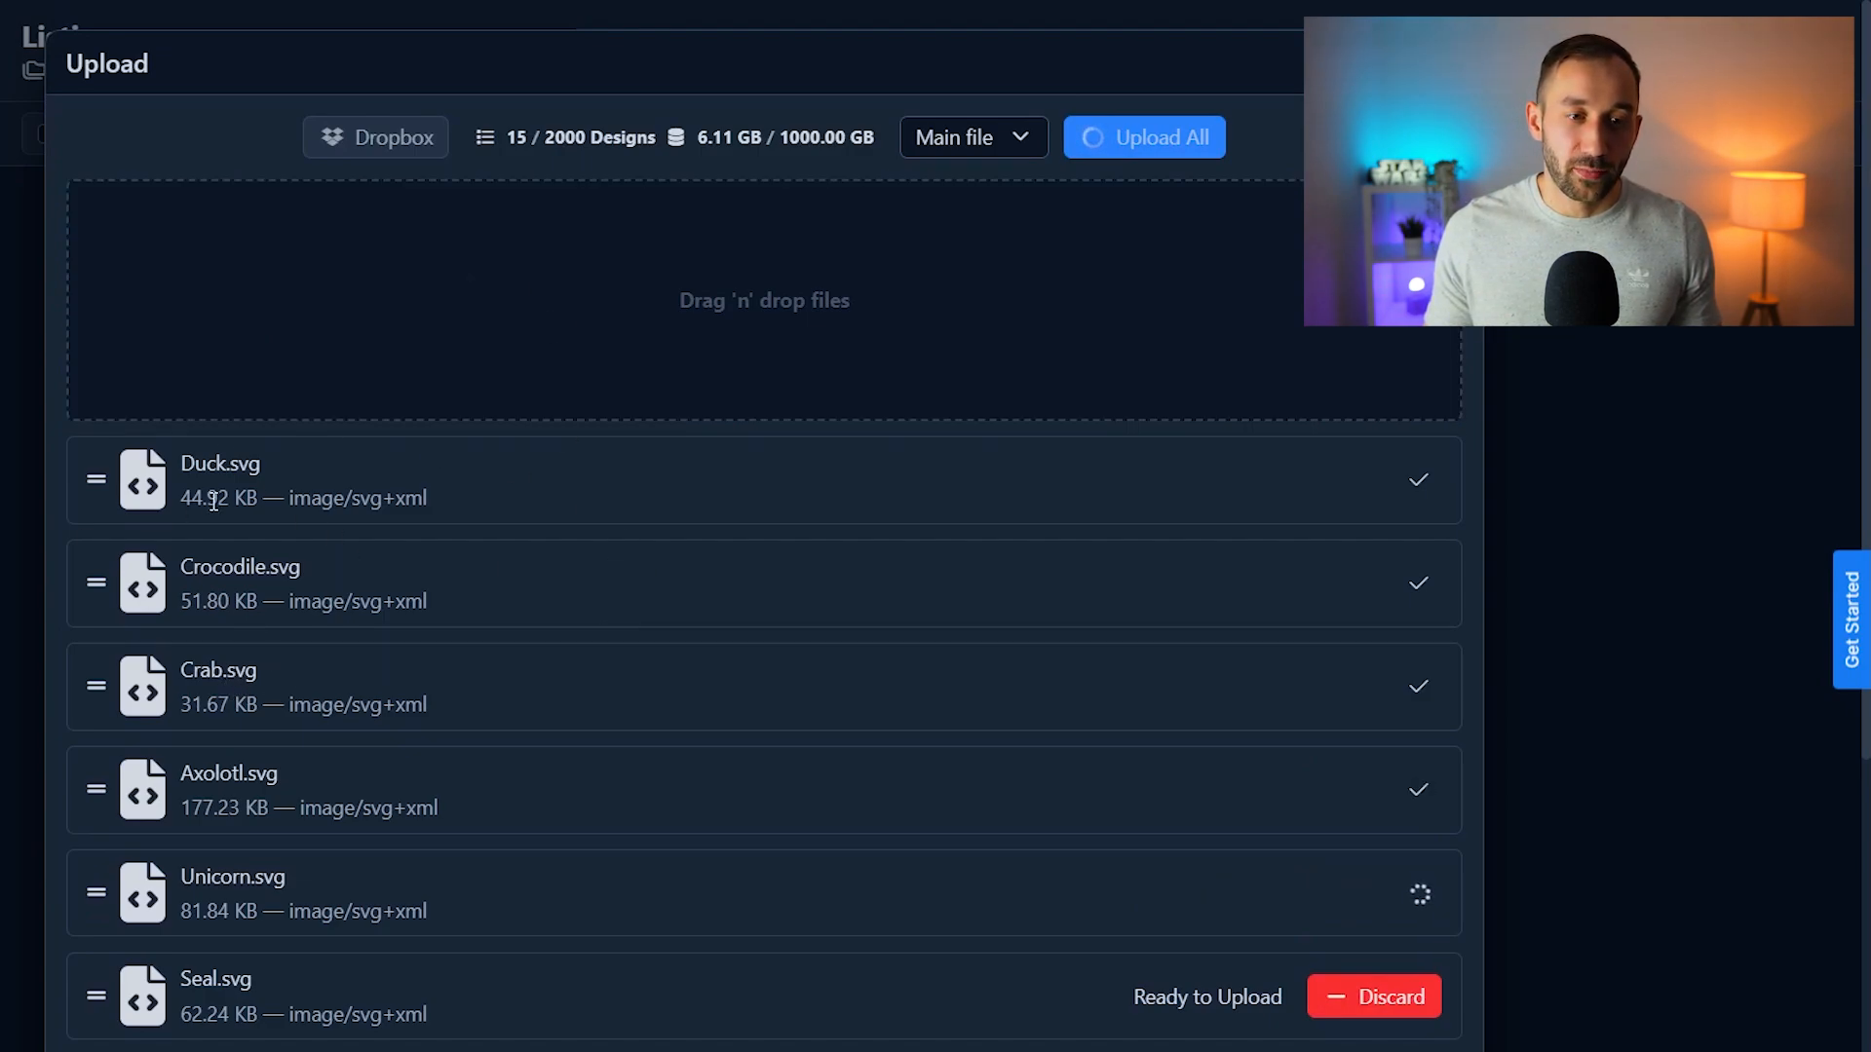
pyautogui.scroll(-3, 936, 606)
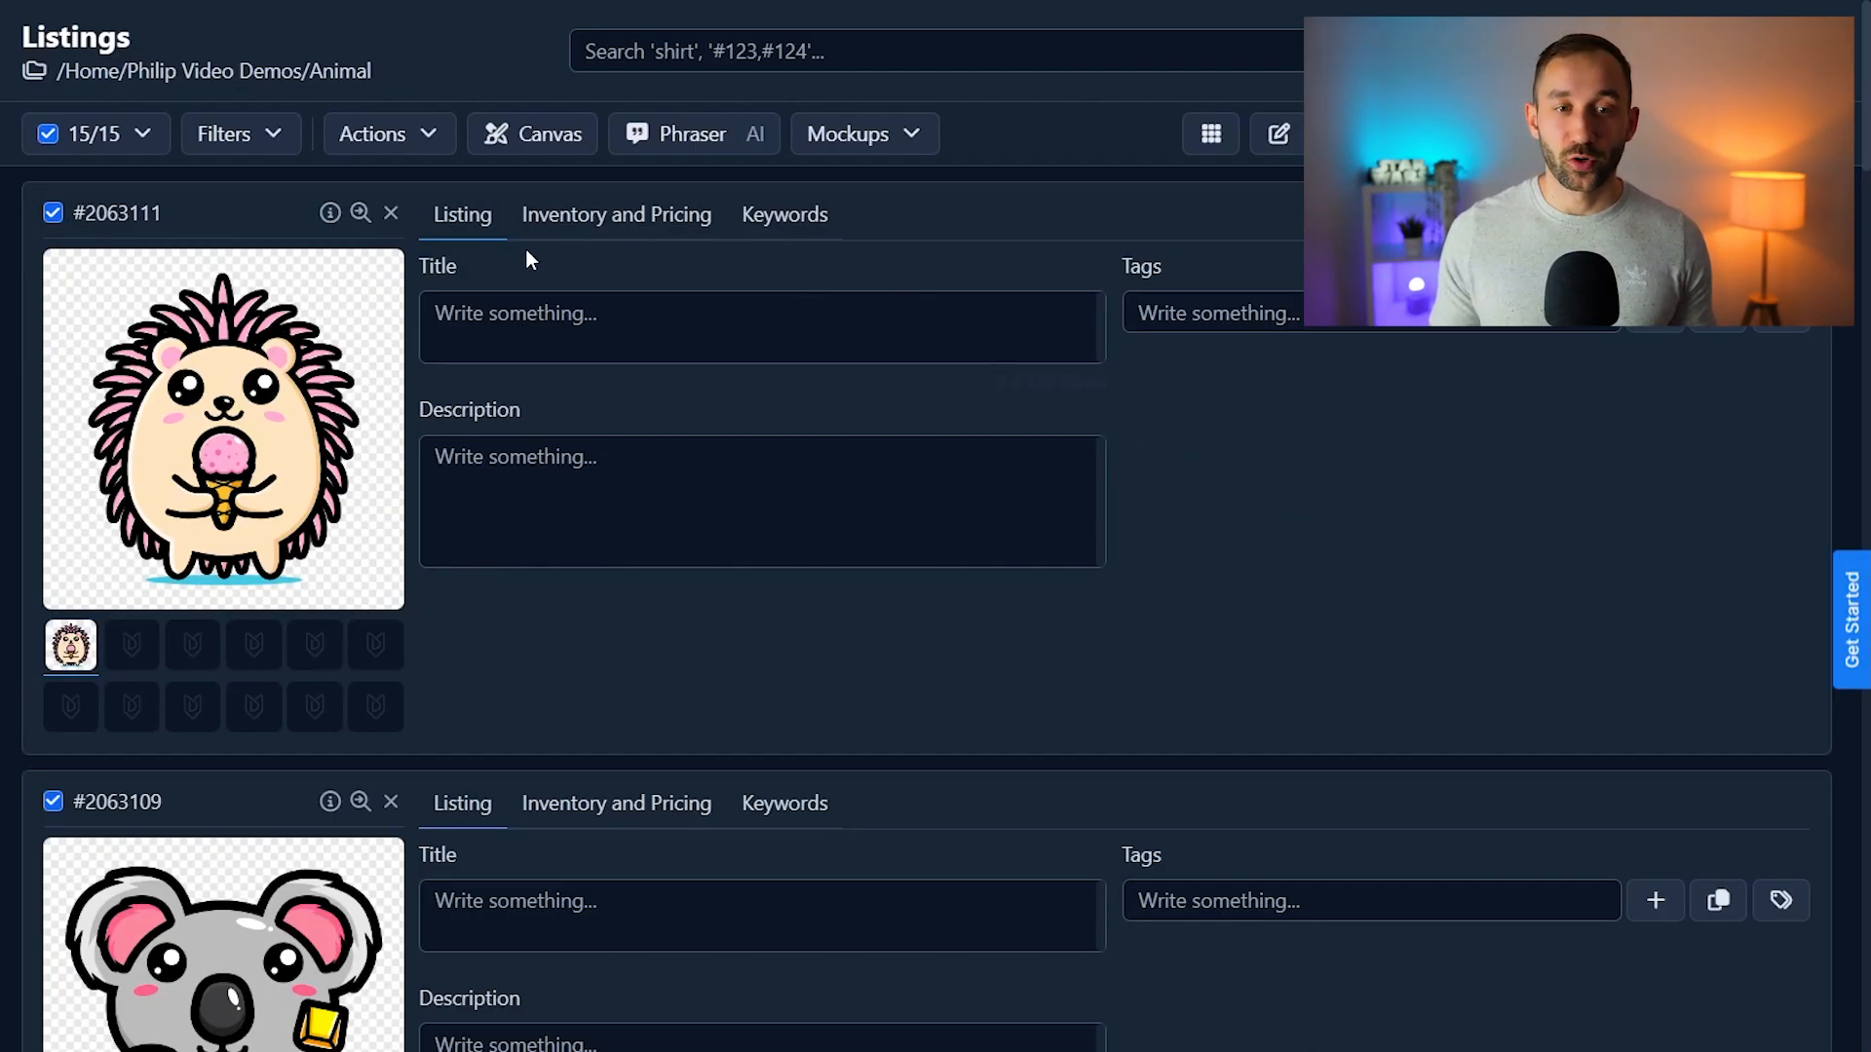
# Examine the first listing's keyword fields and its inventory and pricing fields.
pyautogui.click(634, 234)
pyautogui.click(808, 222)
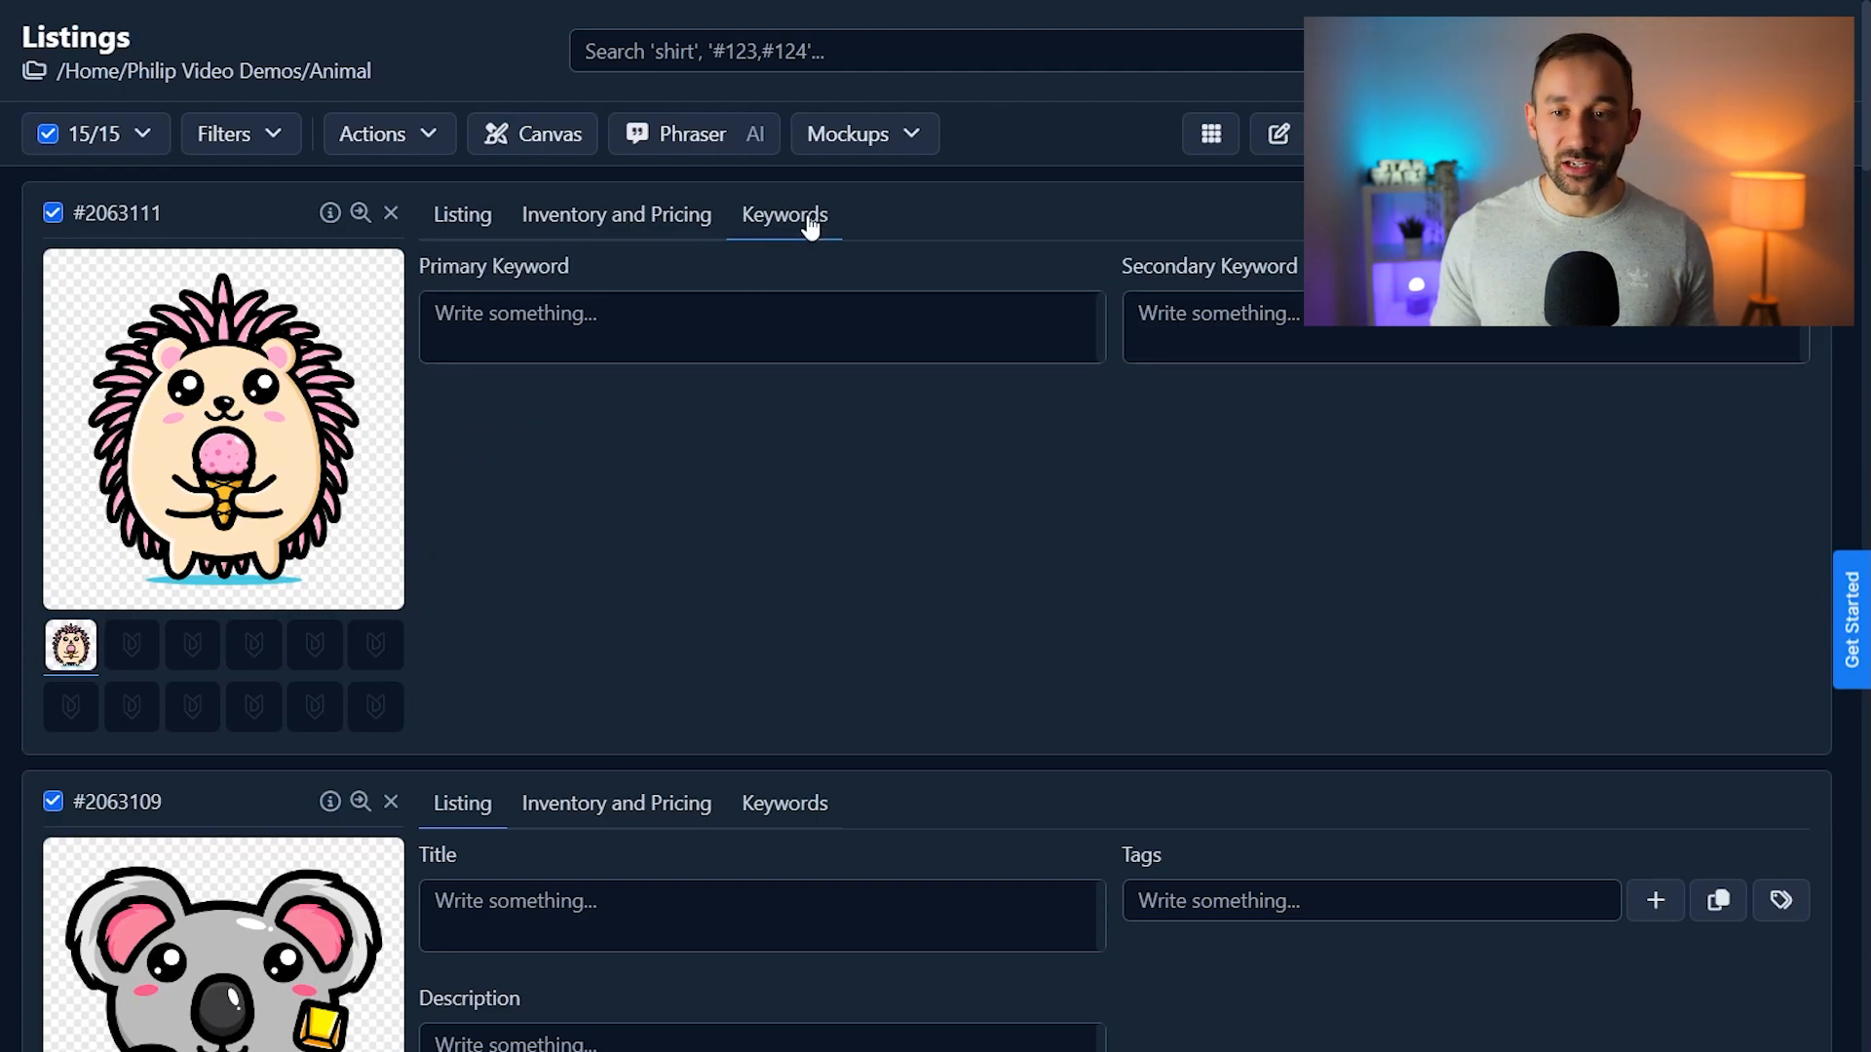
pyautogui.click(643, 221)
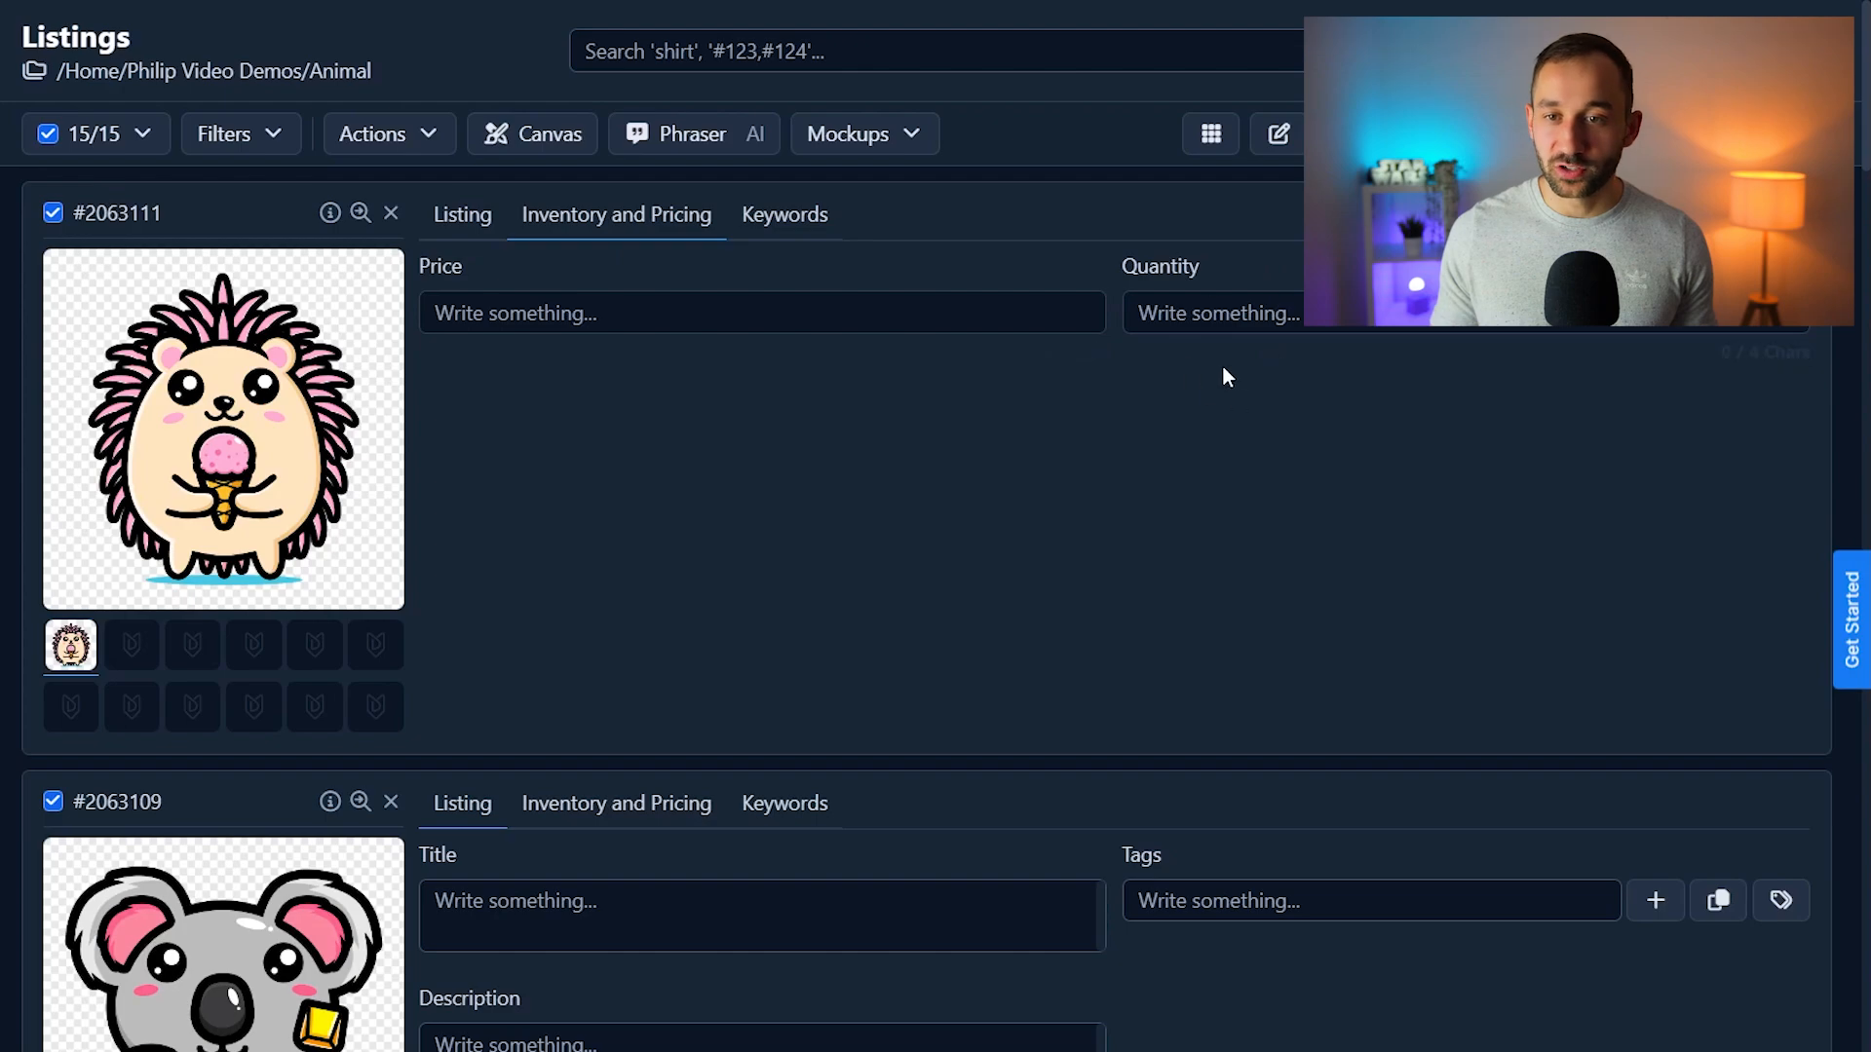
# Select all listings in the Animal folder and start a bulk edit for them.
pyautogui.click(94, 134)
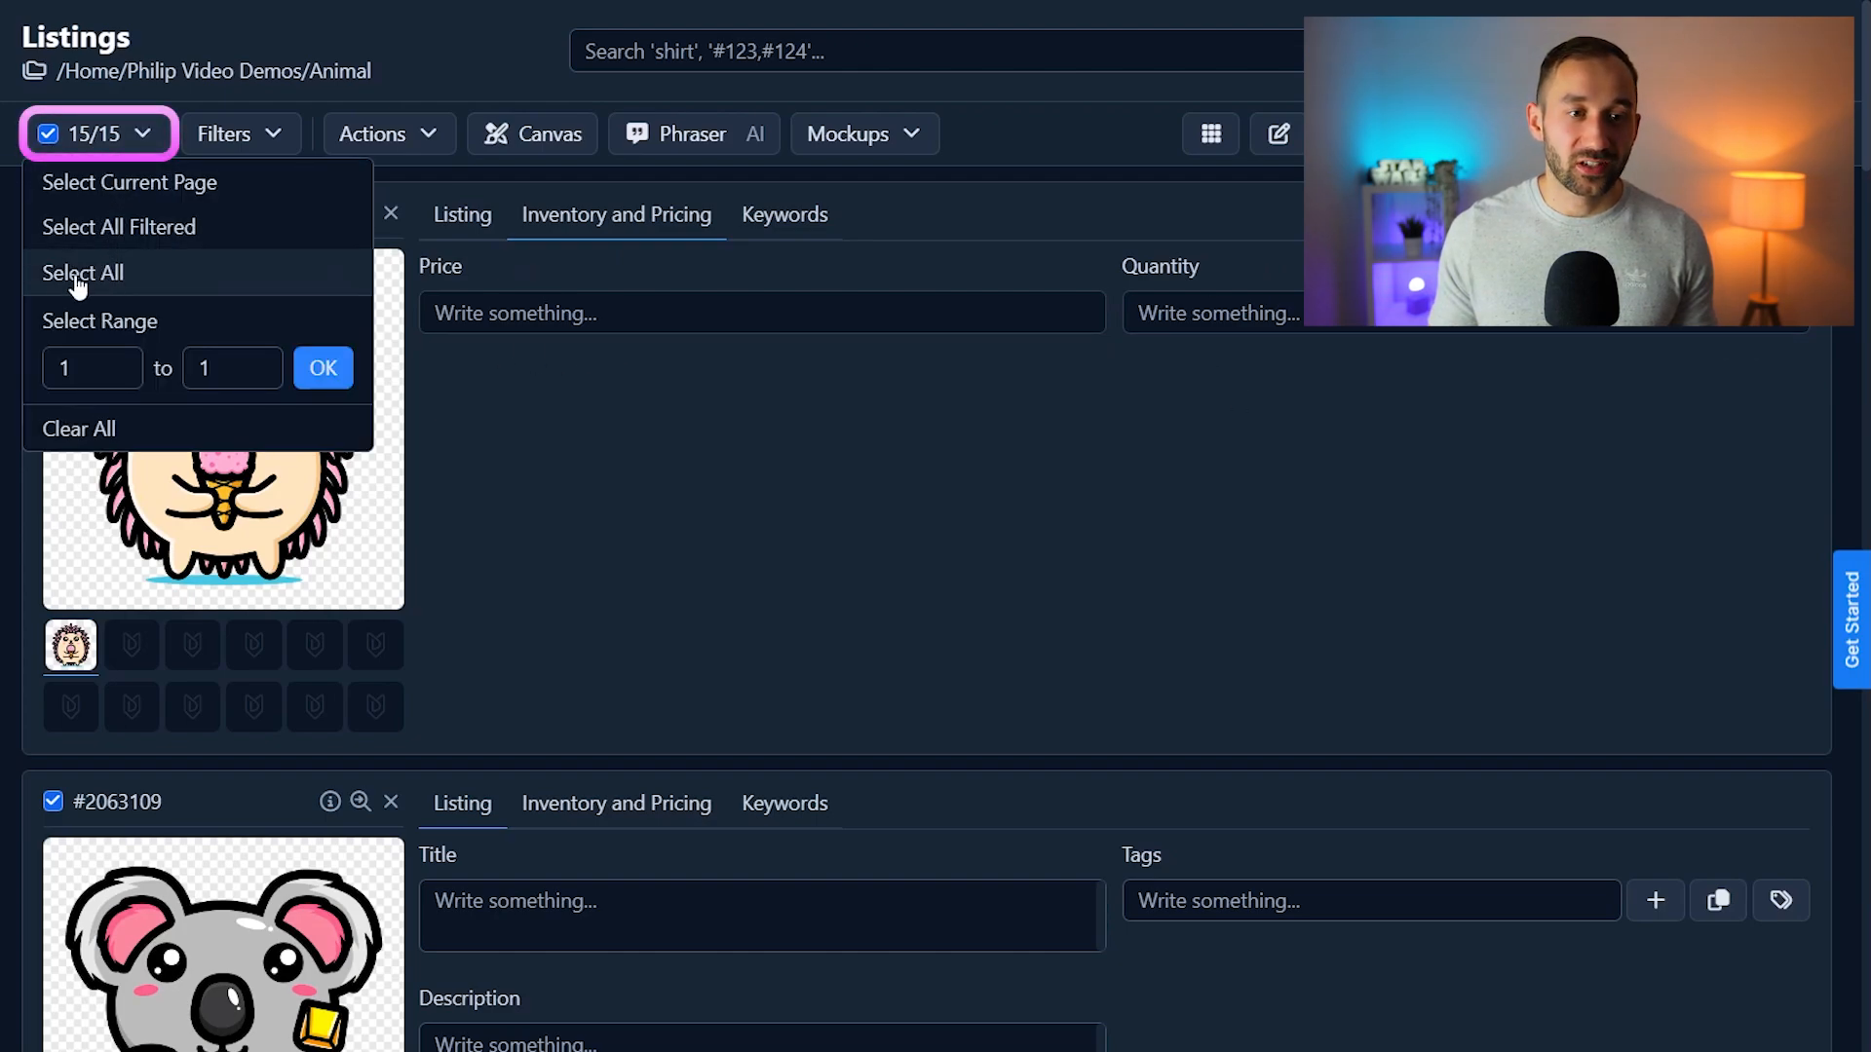
pyautogui.click(100, 136)
pyautogui.click(107, 151)
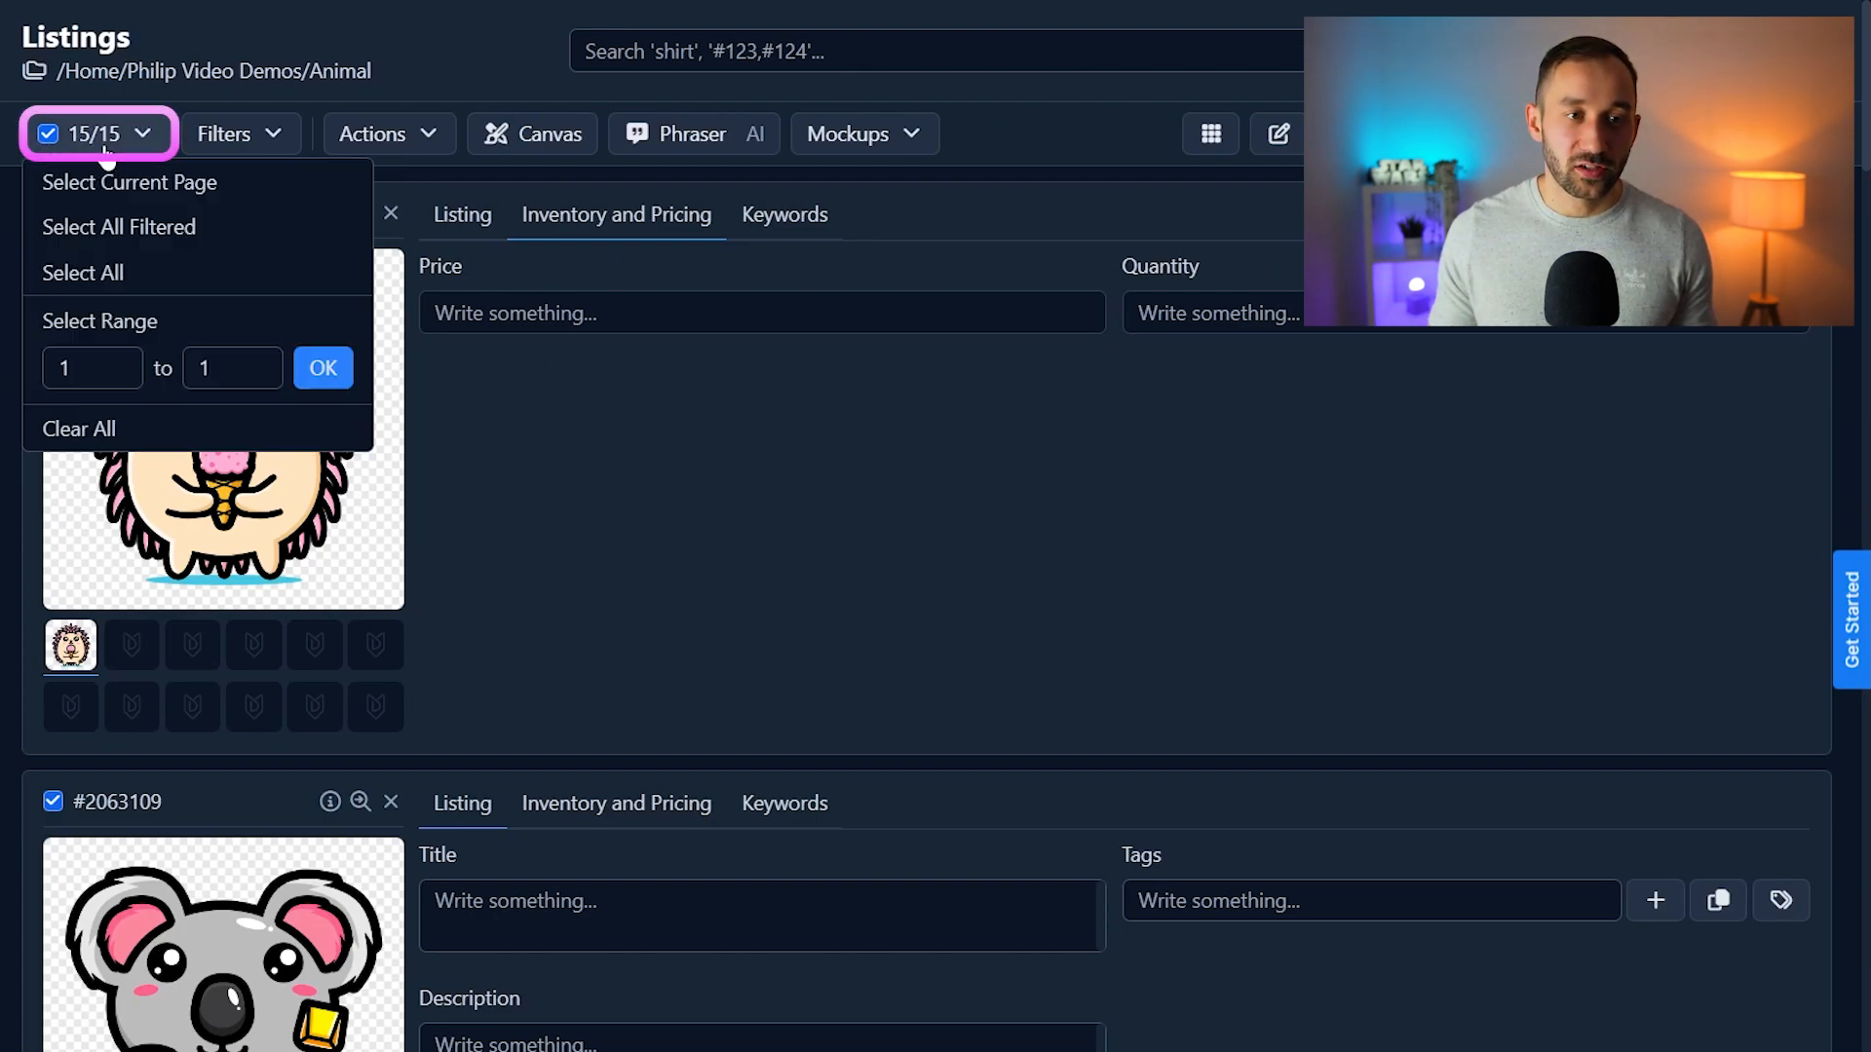
pyautogui.click(176, 278)
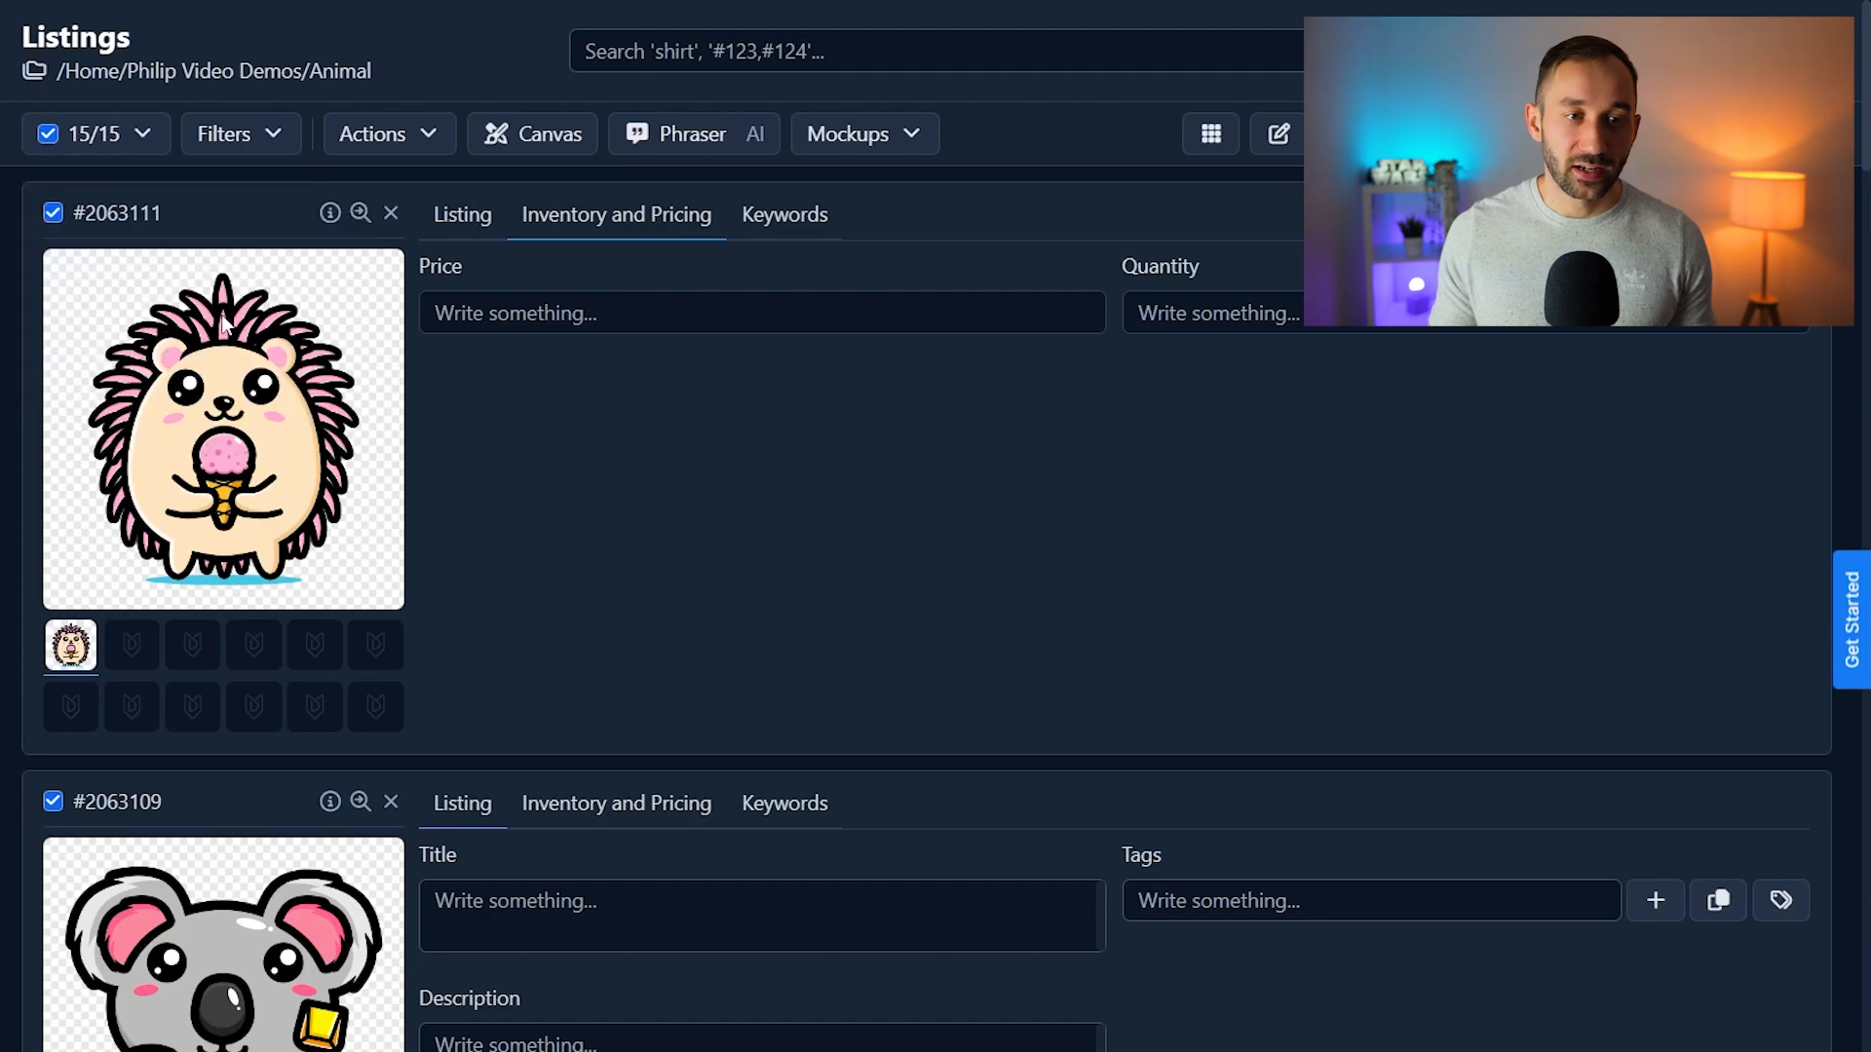
pyautogui.click(428, 146)
pyautogui.click(497, 216)
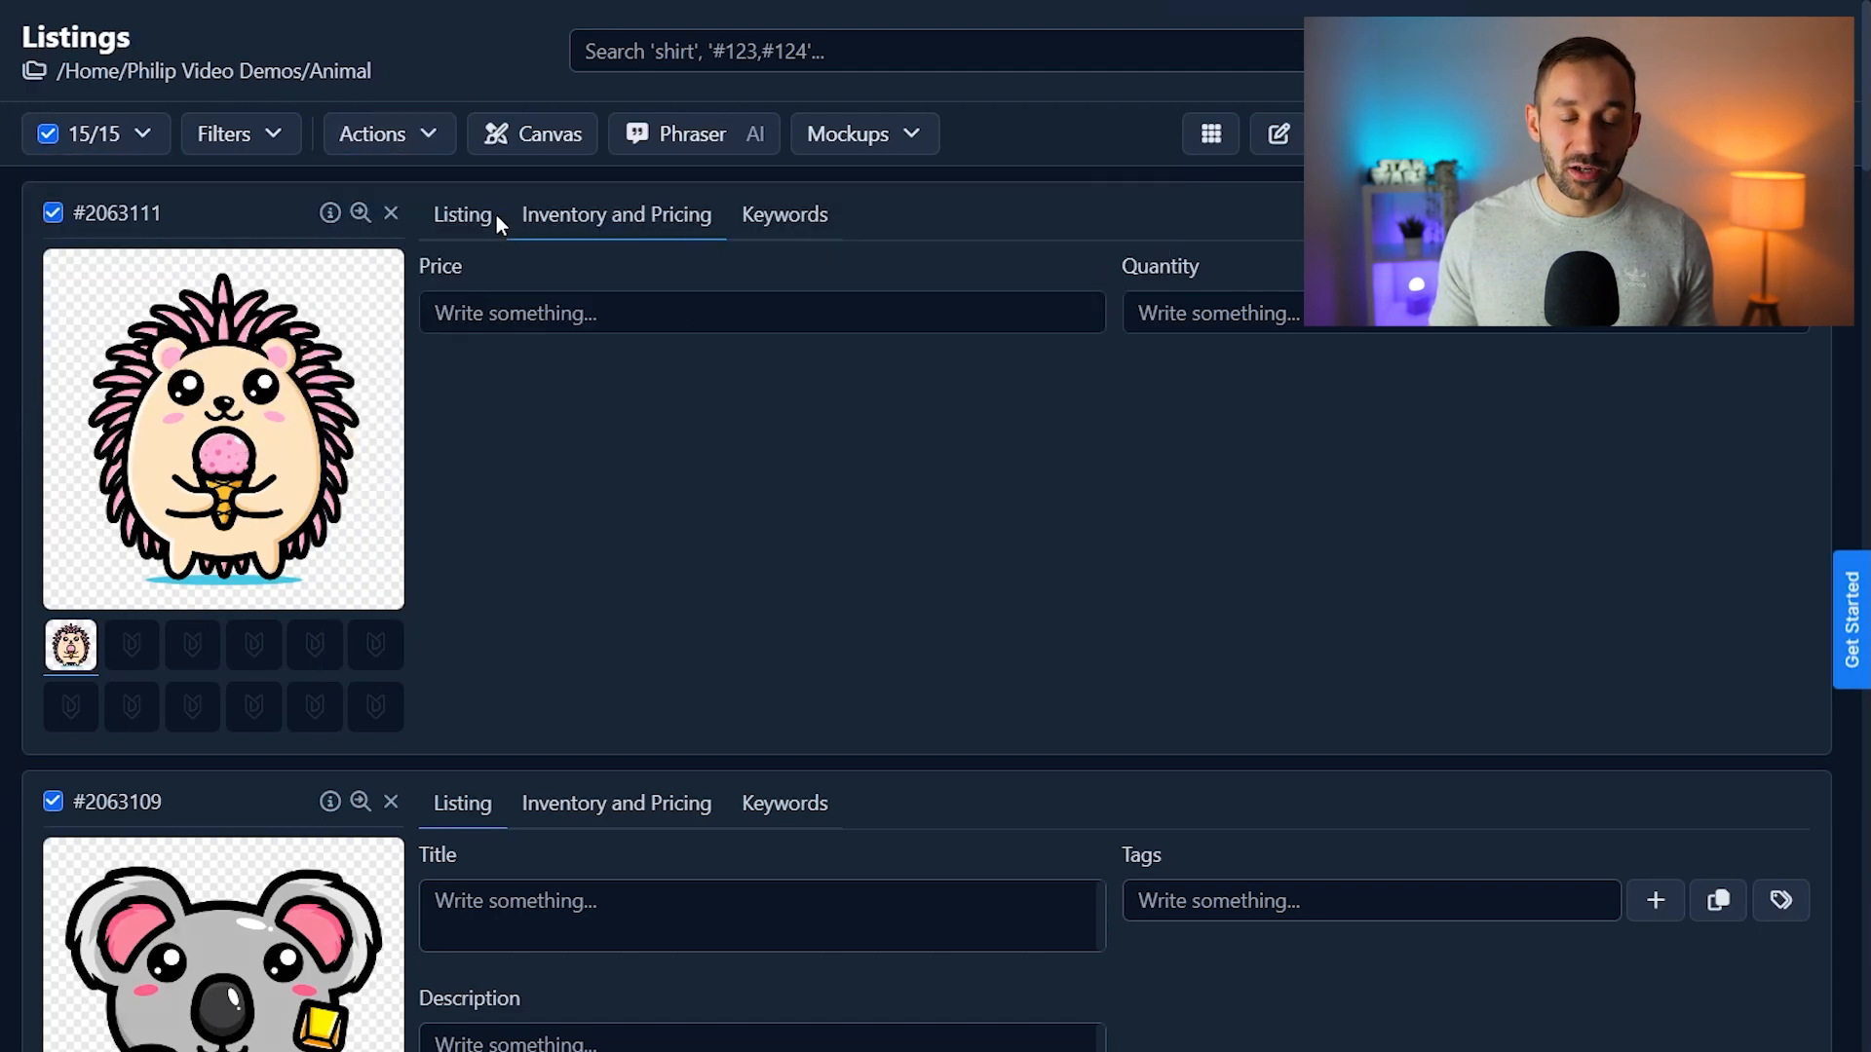
# Overwrite the quantity with 999 on all selected listings and confirm the bulk update.
pyautogui.click(173, 216)
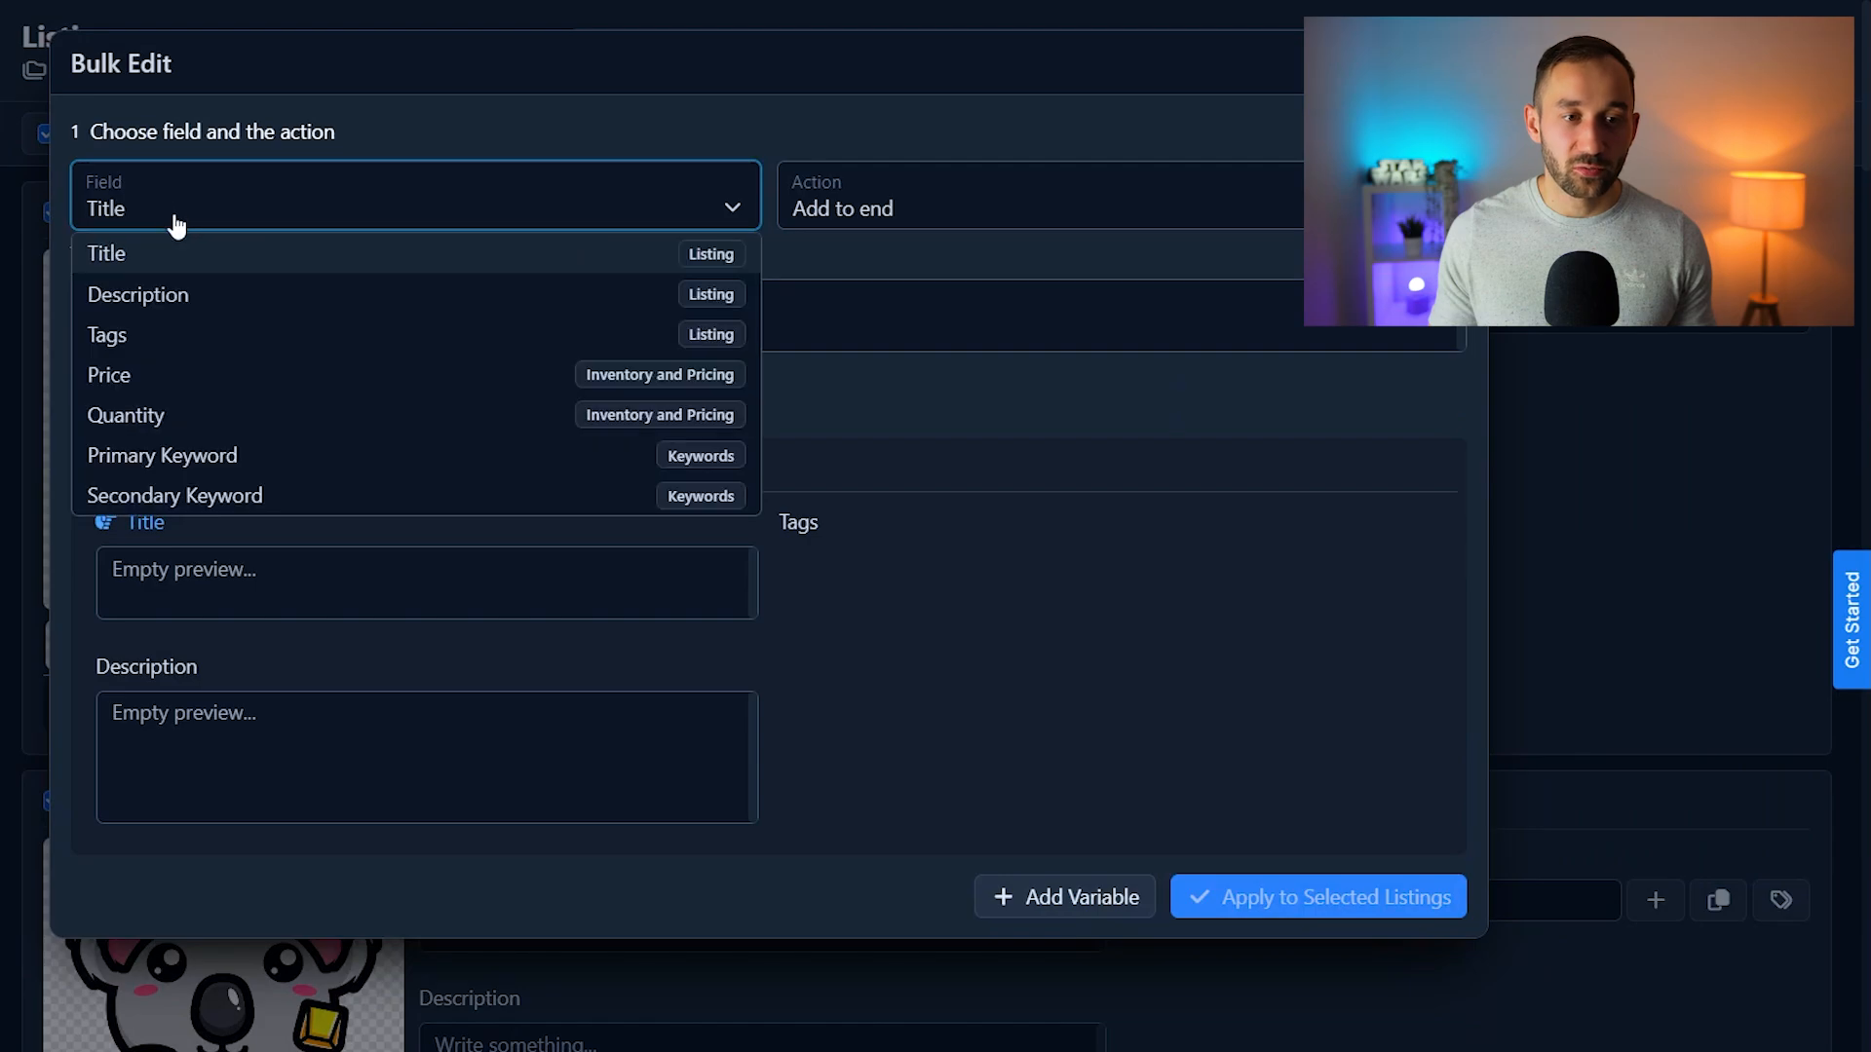
pyautogui.click(213, 414)
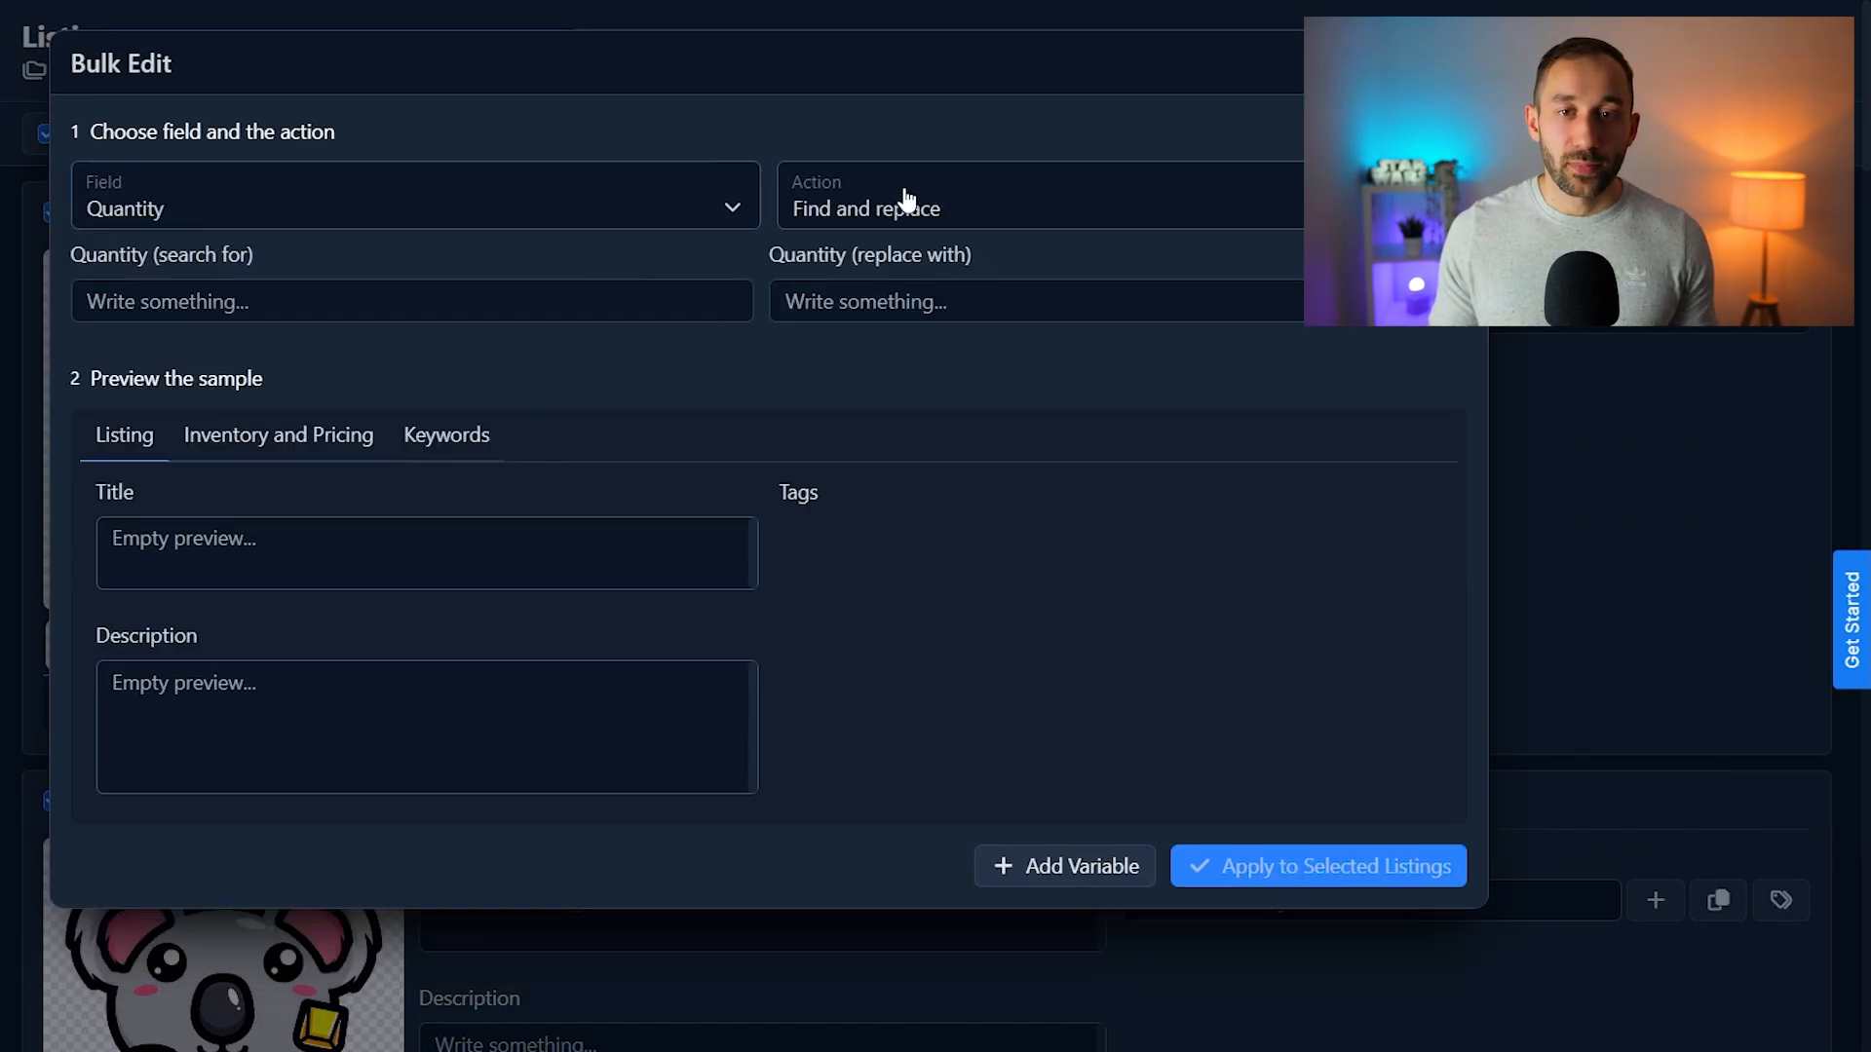
pyautogui.click(848, 217)
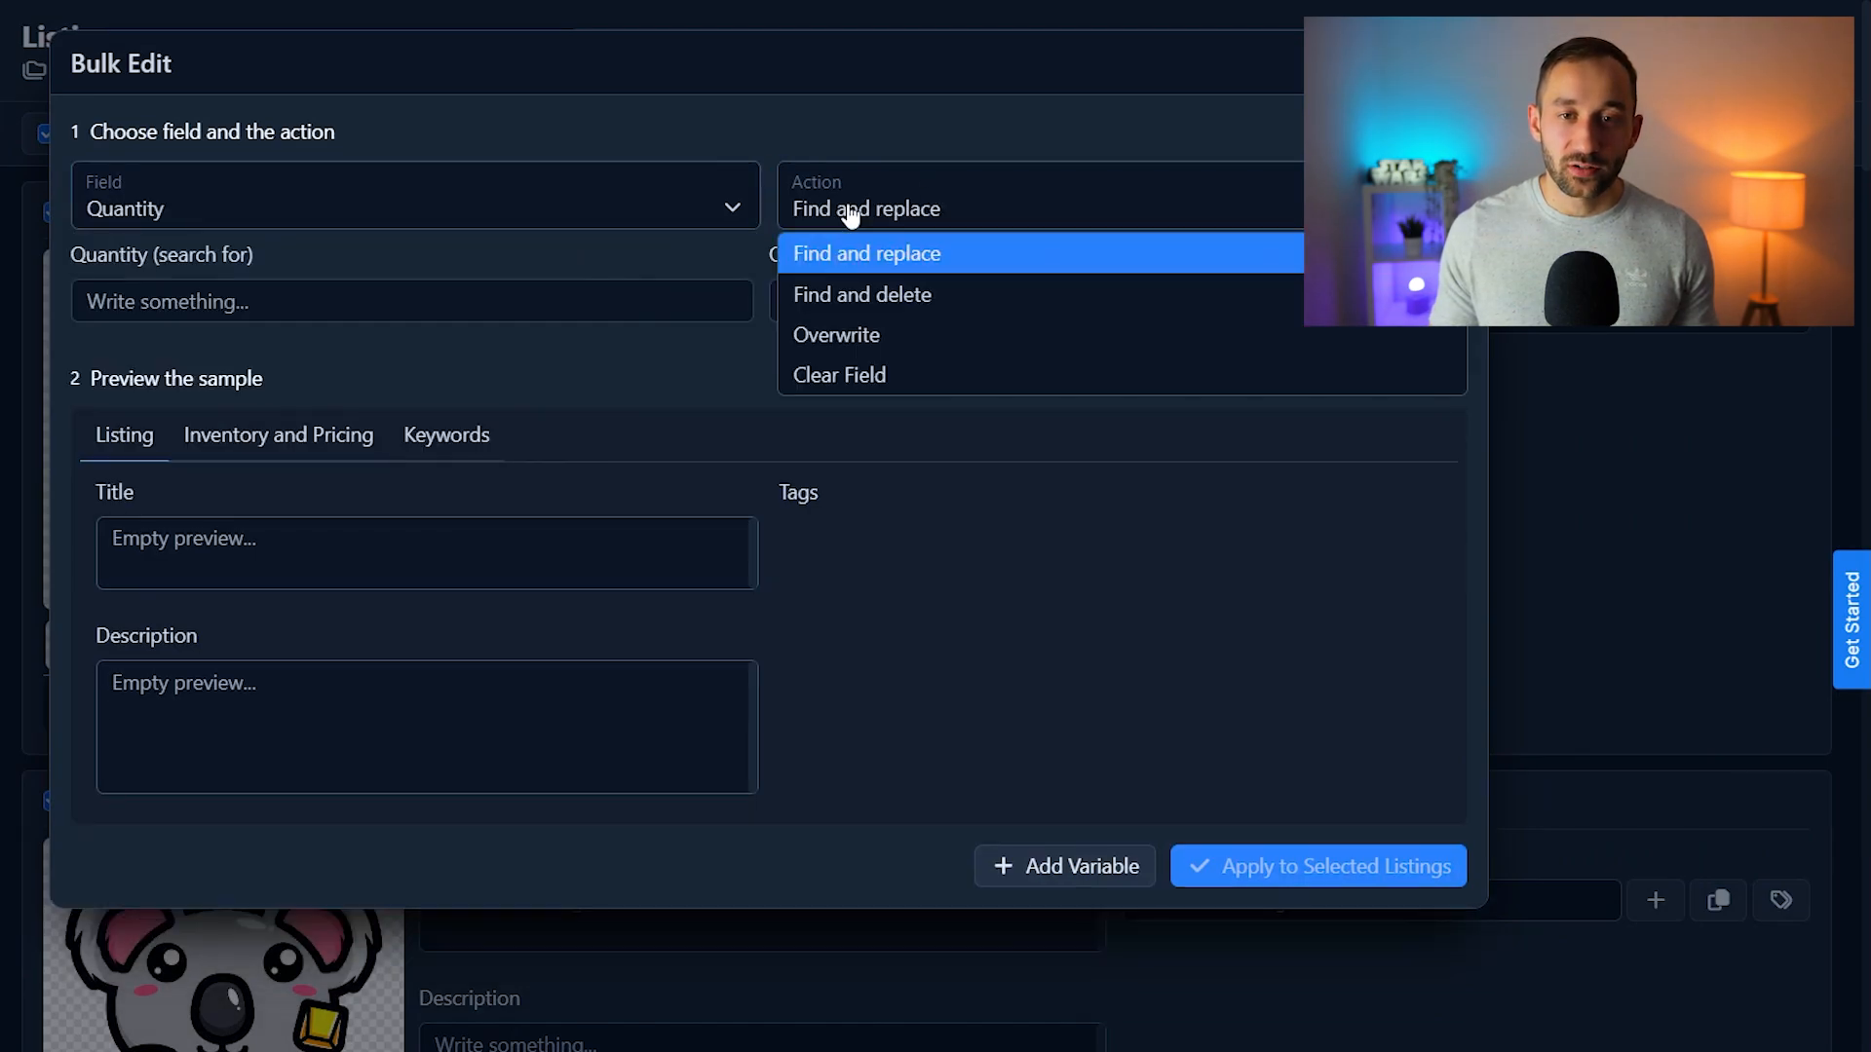
pyautogui.click(826, 343)
pyautogui.click(224, 293)
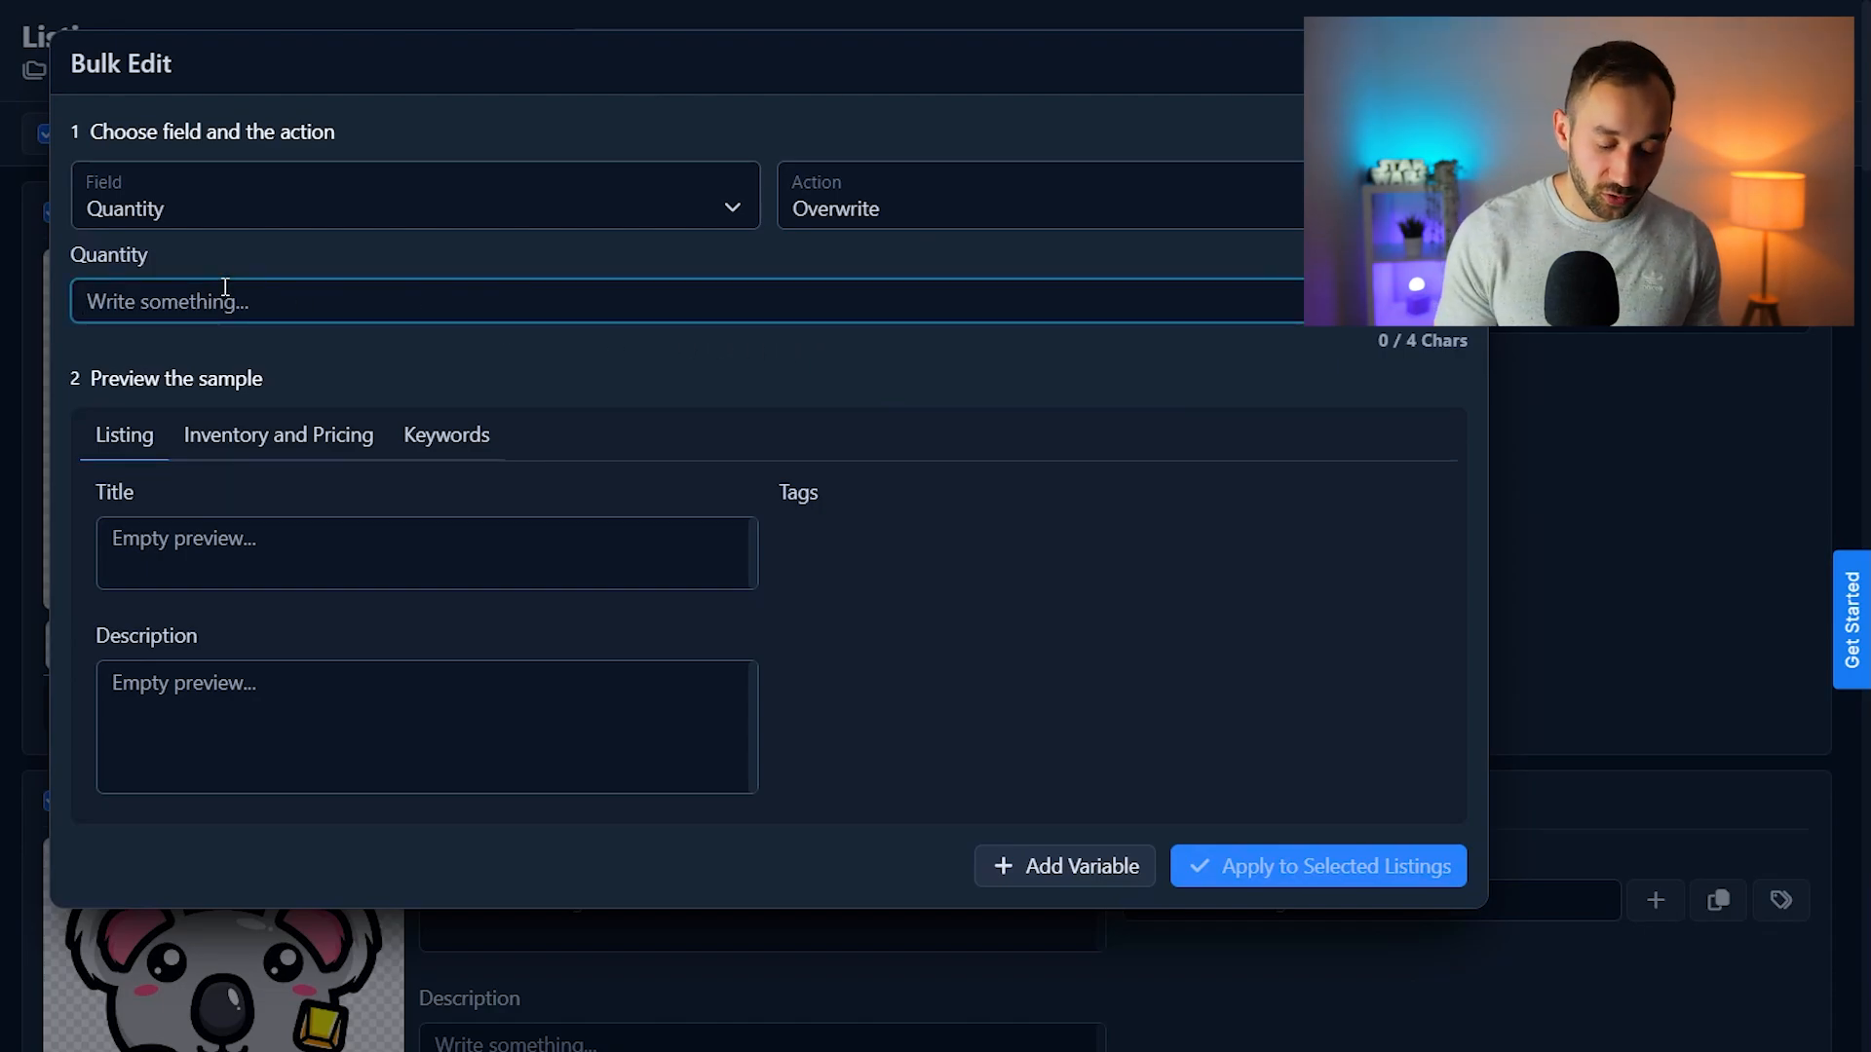
pyautogui.write('999')
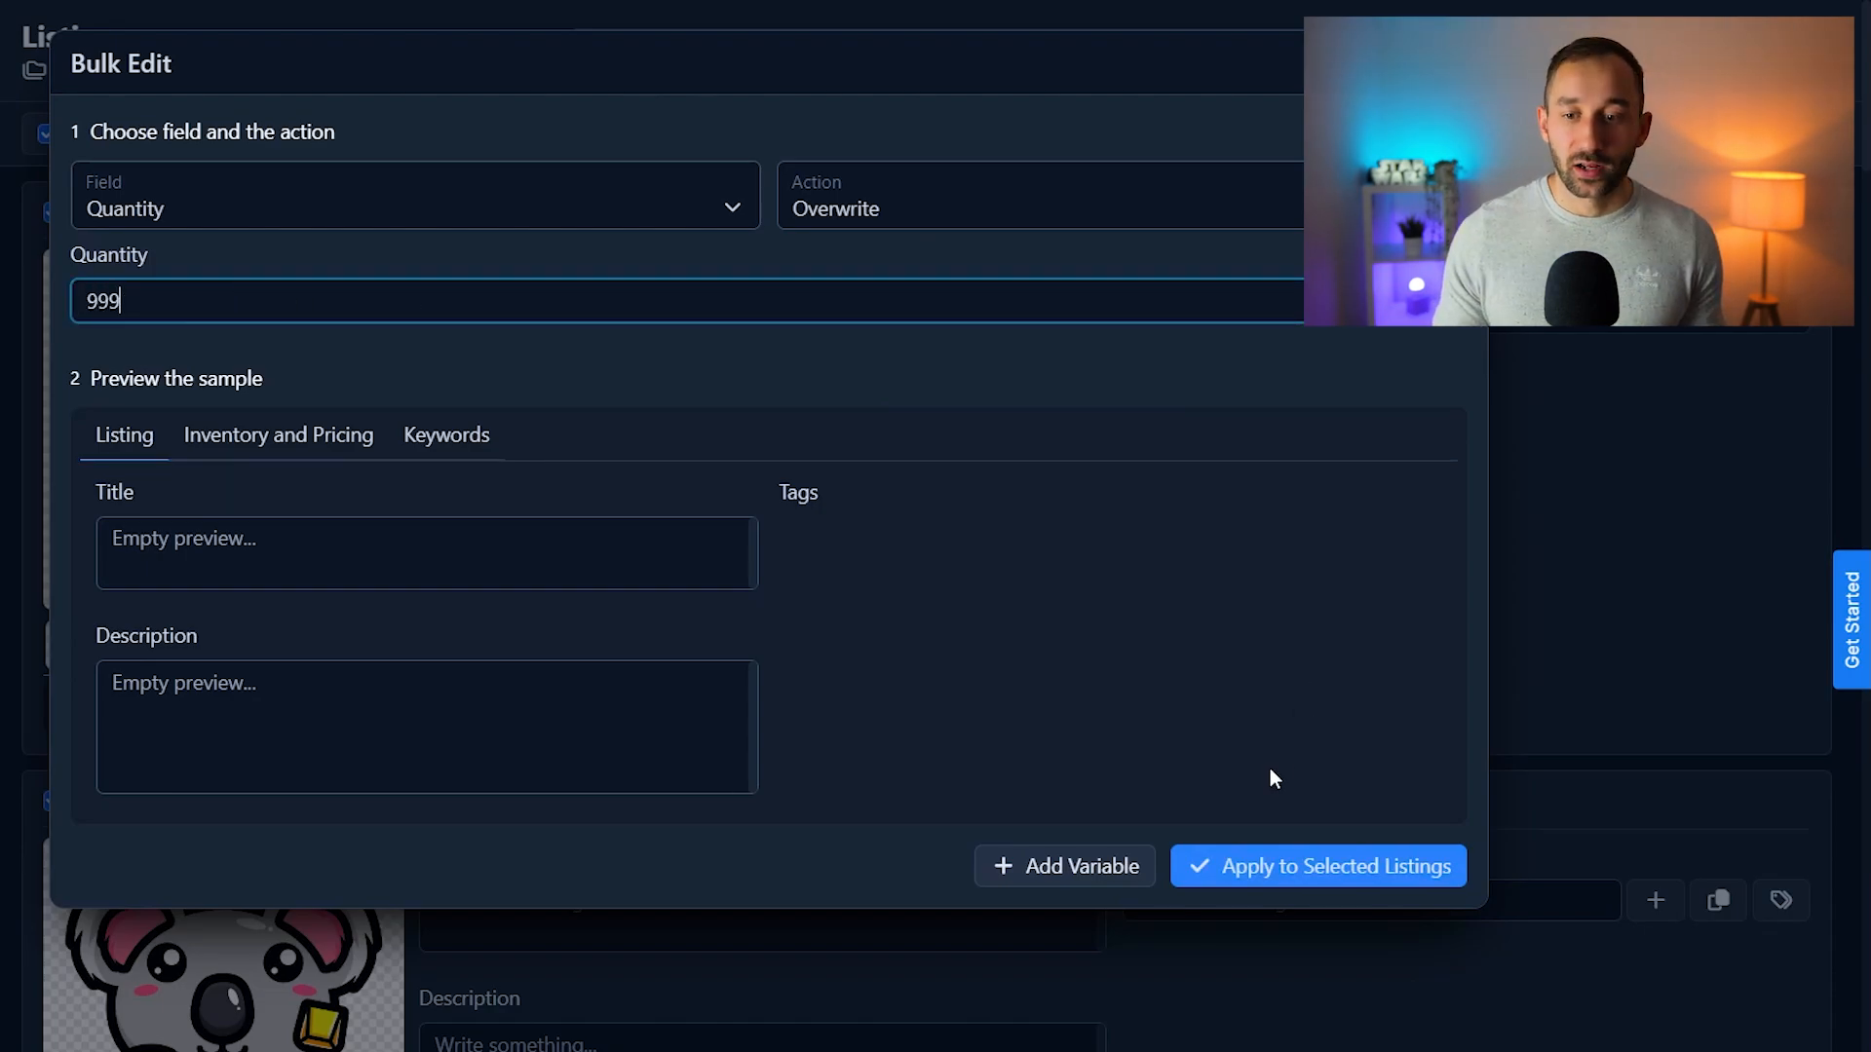
pyautogui.click(1369, 884)
pyautogui.click(585, 181)
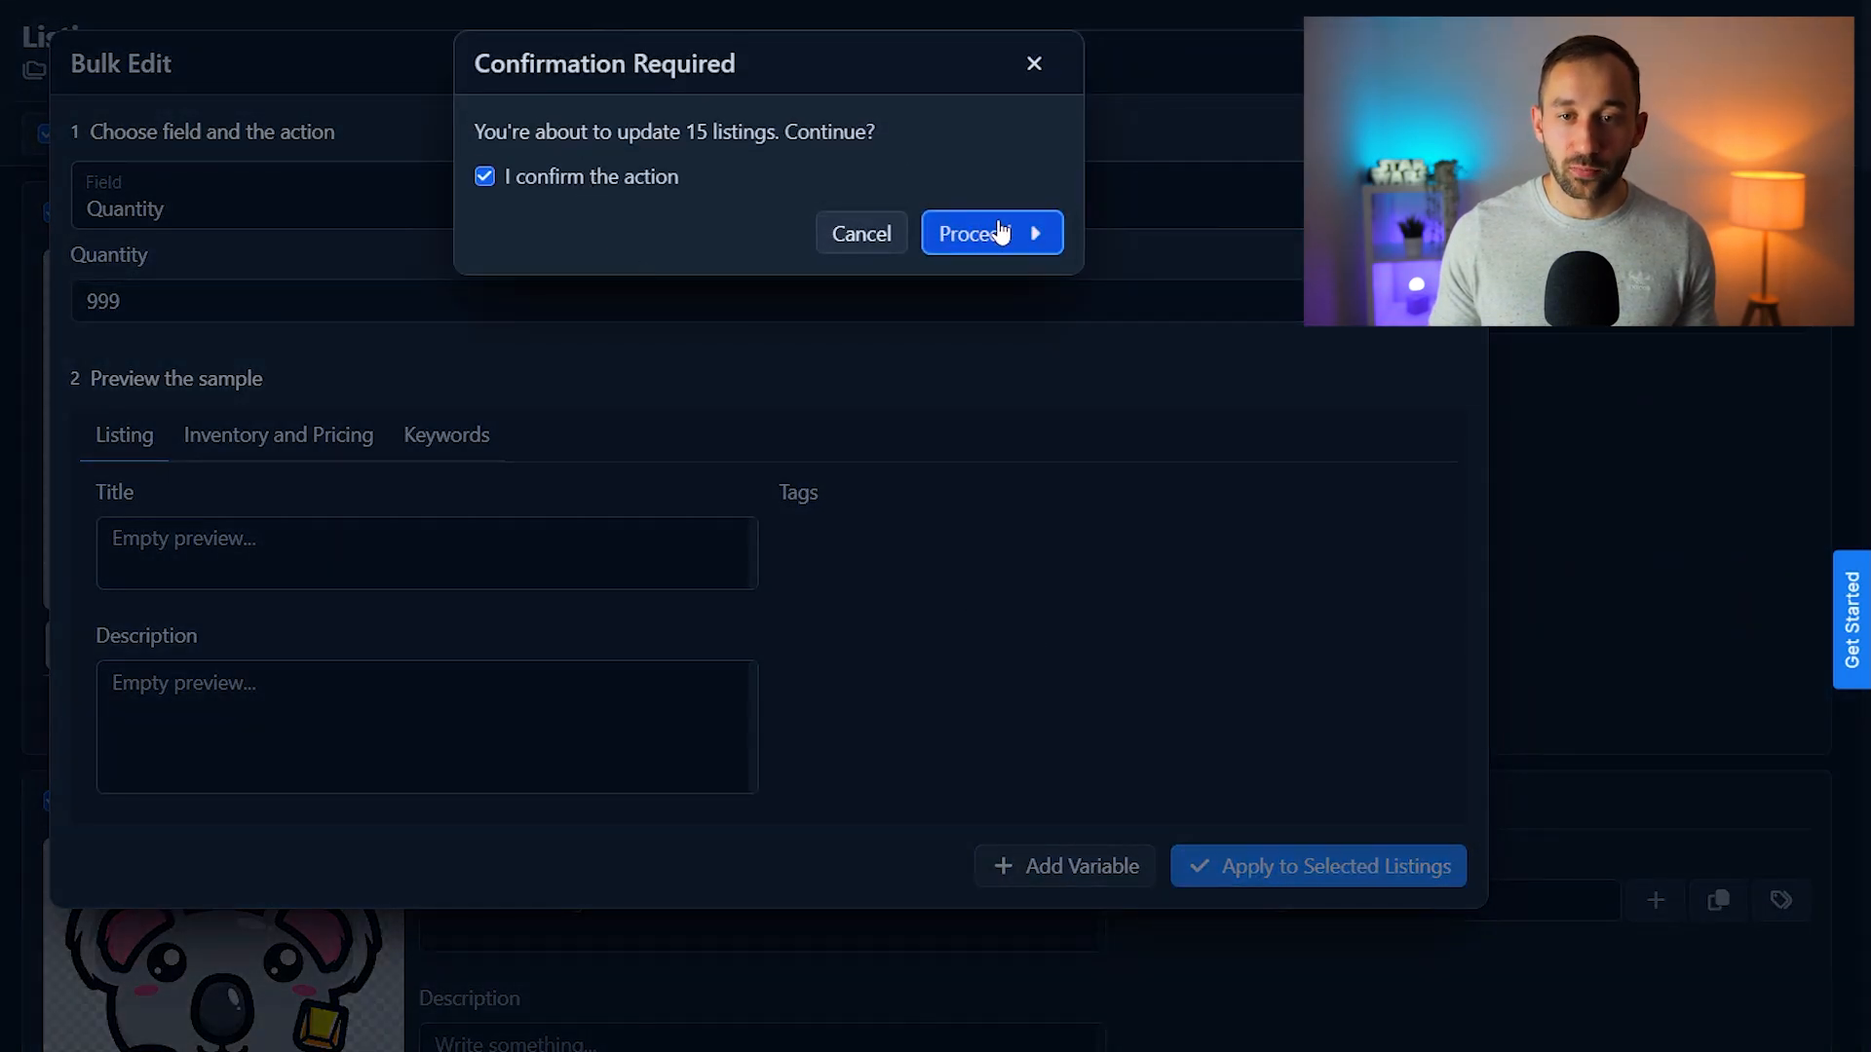
pyautogui.click(948, 232)
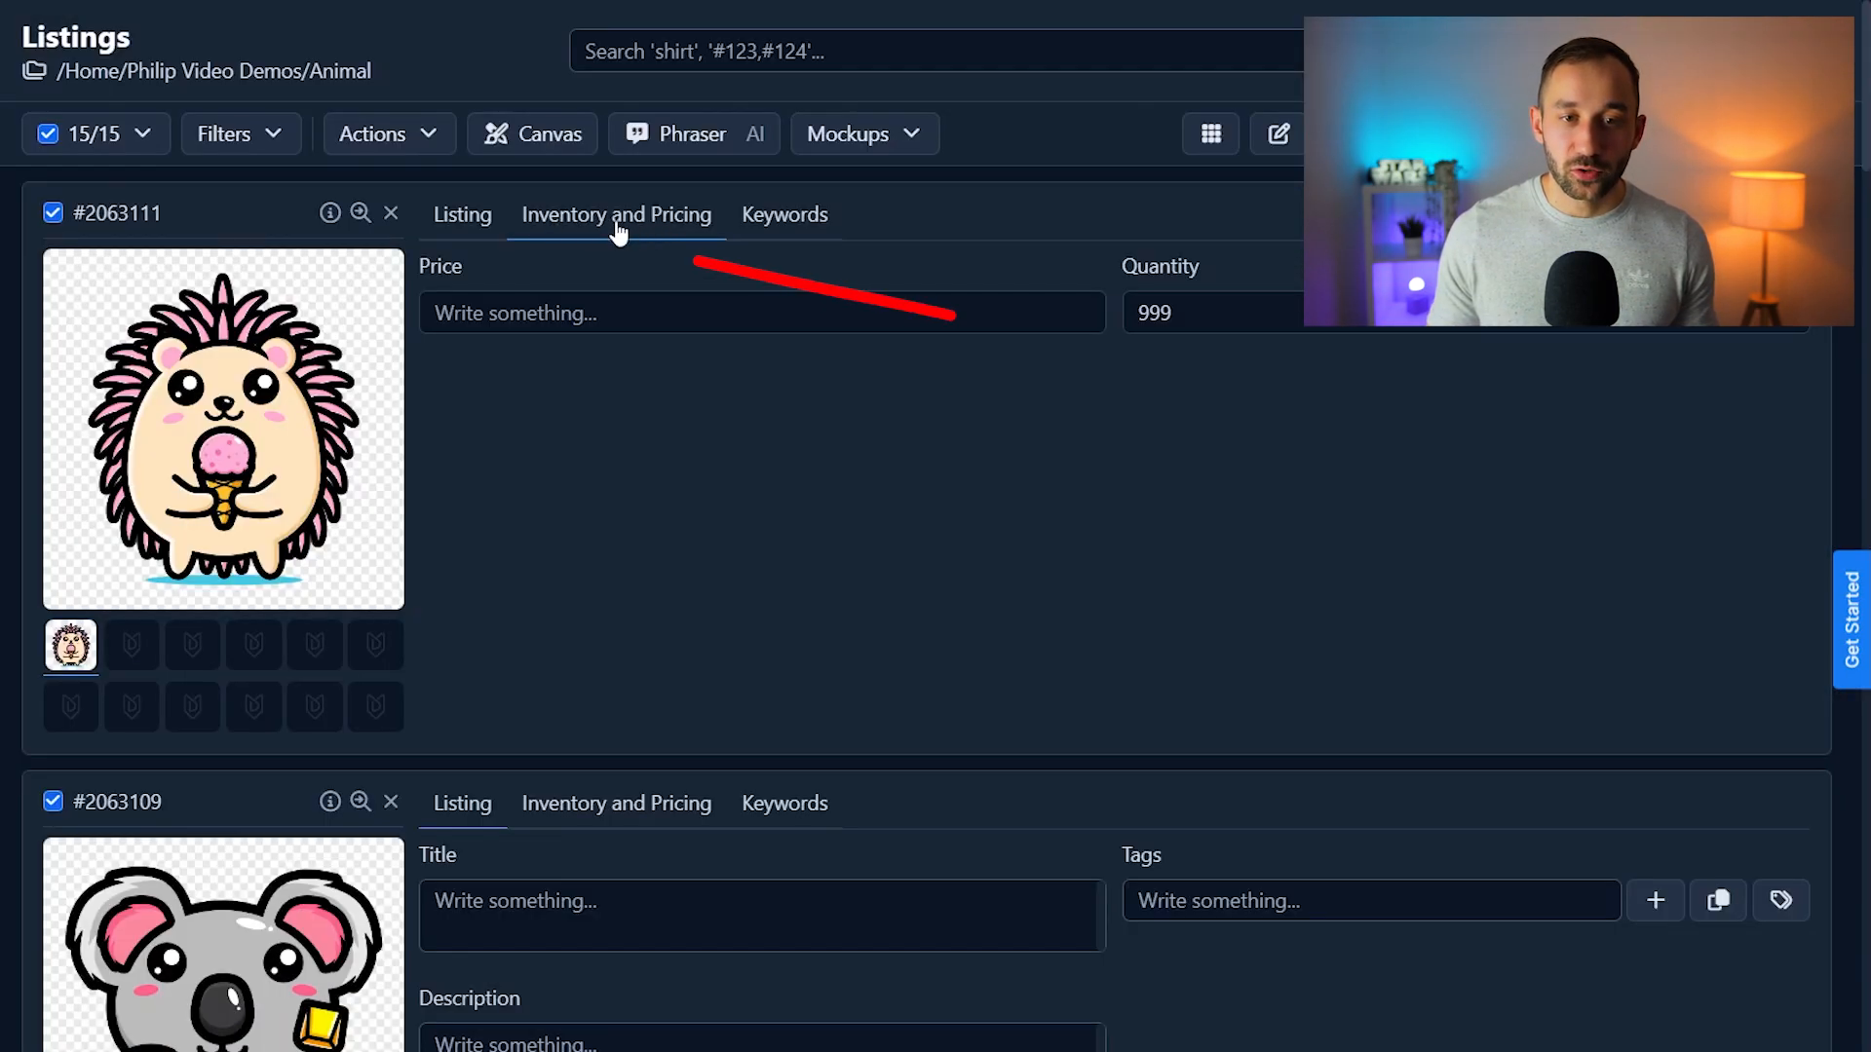
# Show the inventory and pricing fields on every listing and check the quantity and price values.
pyautogui.doubleClick(601, 230)
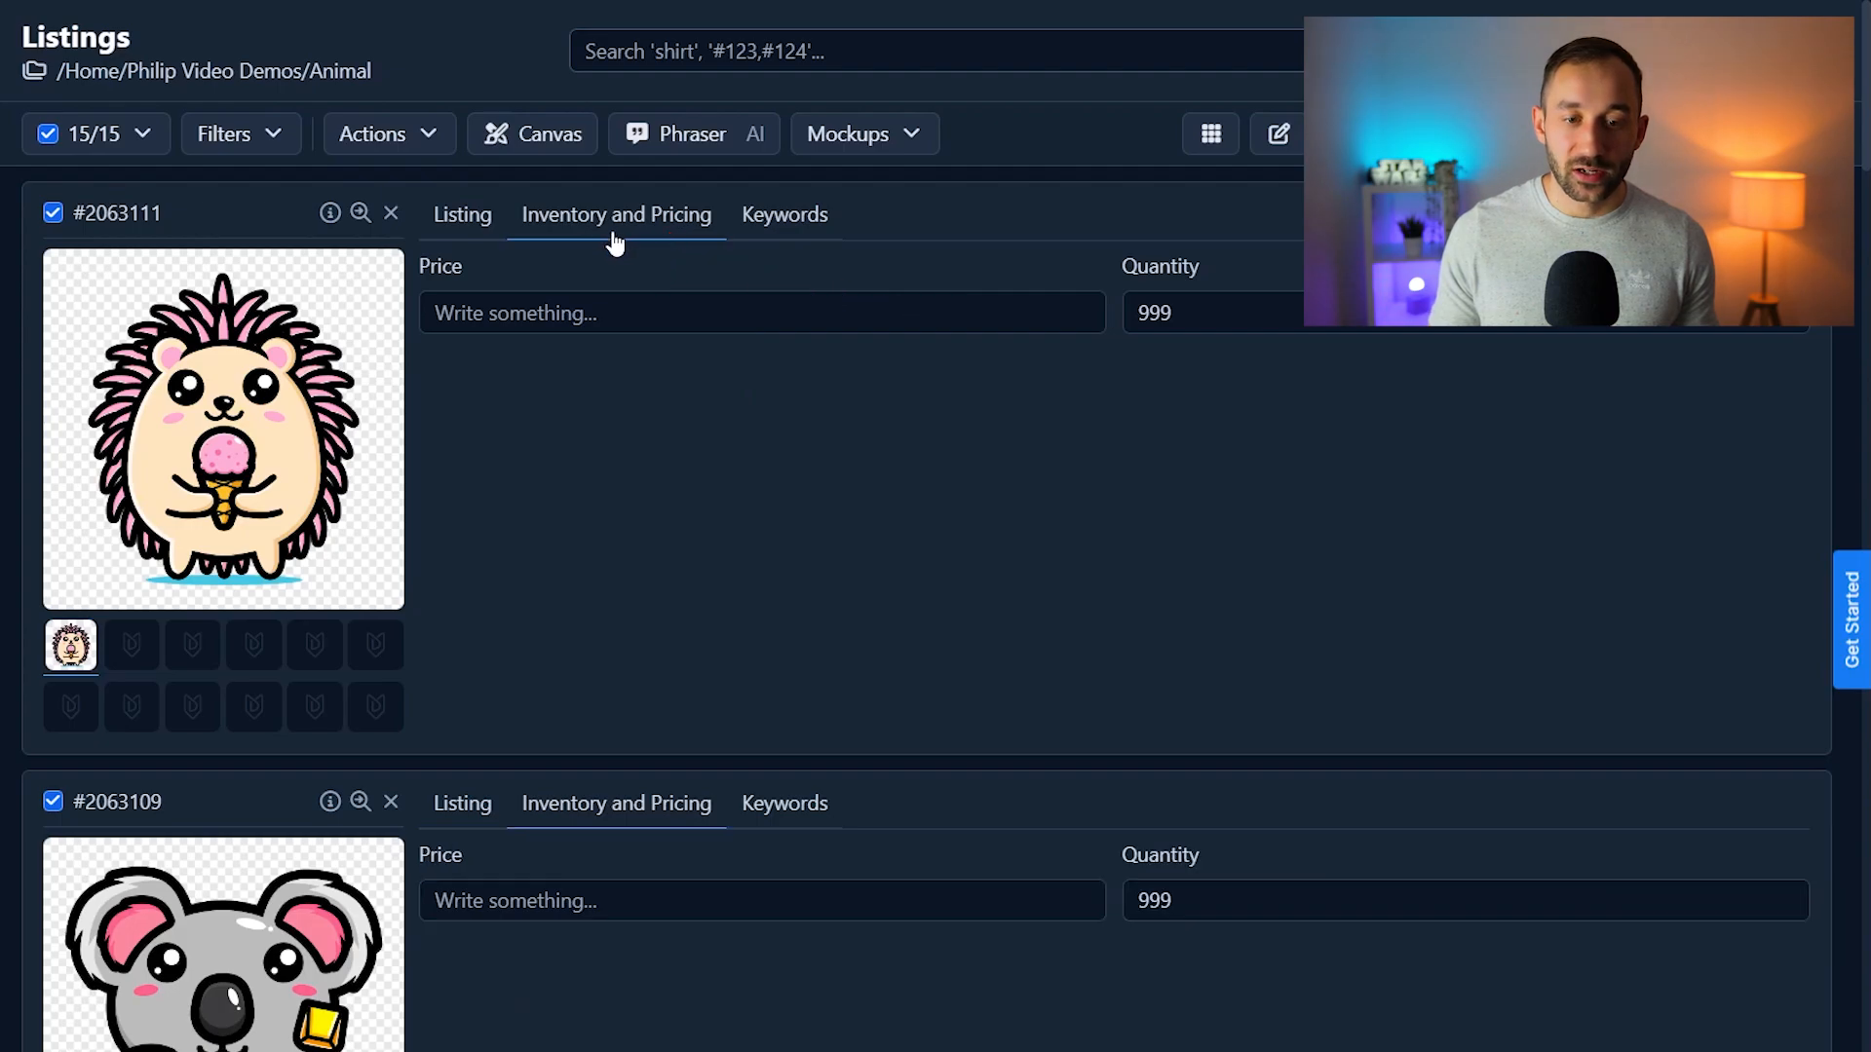
pyautogui.scroll(-7, 1173, 606)
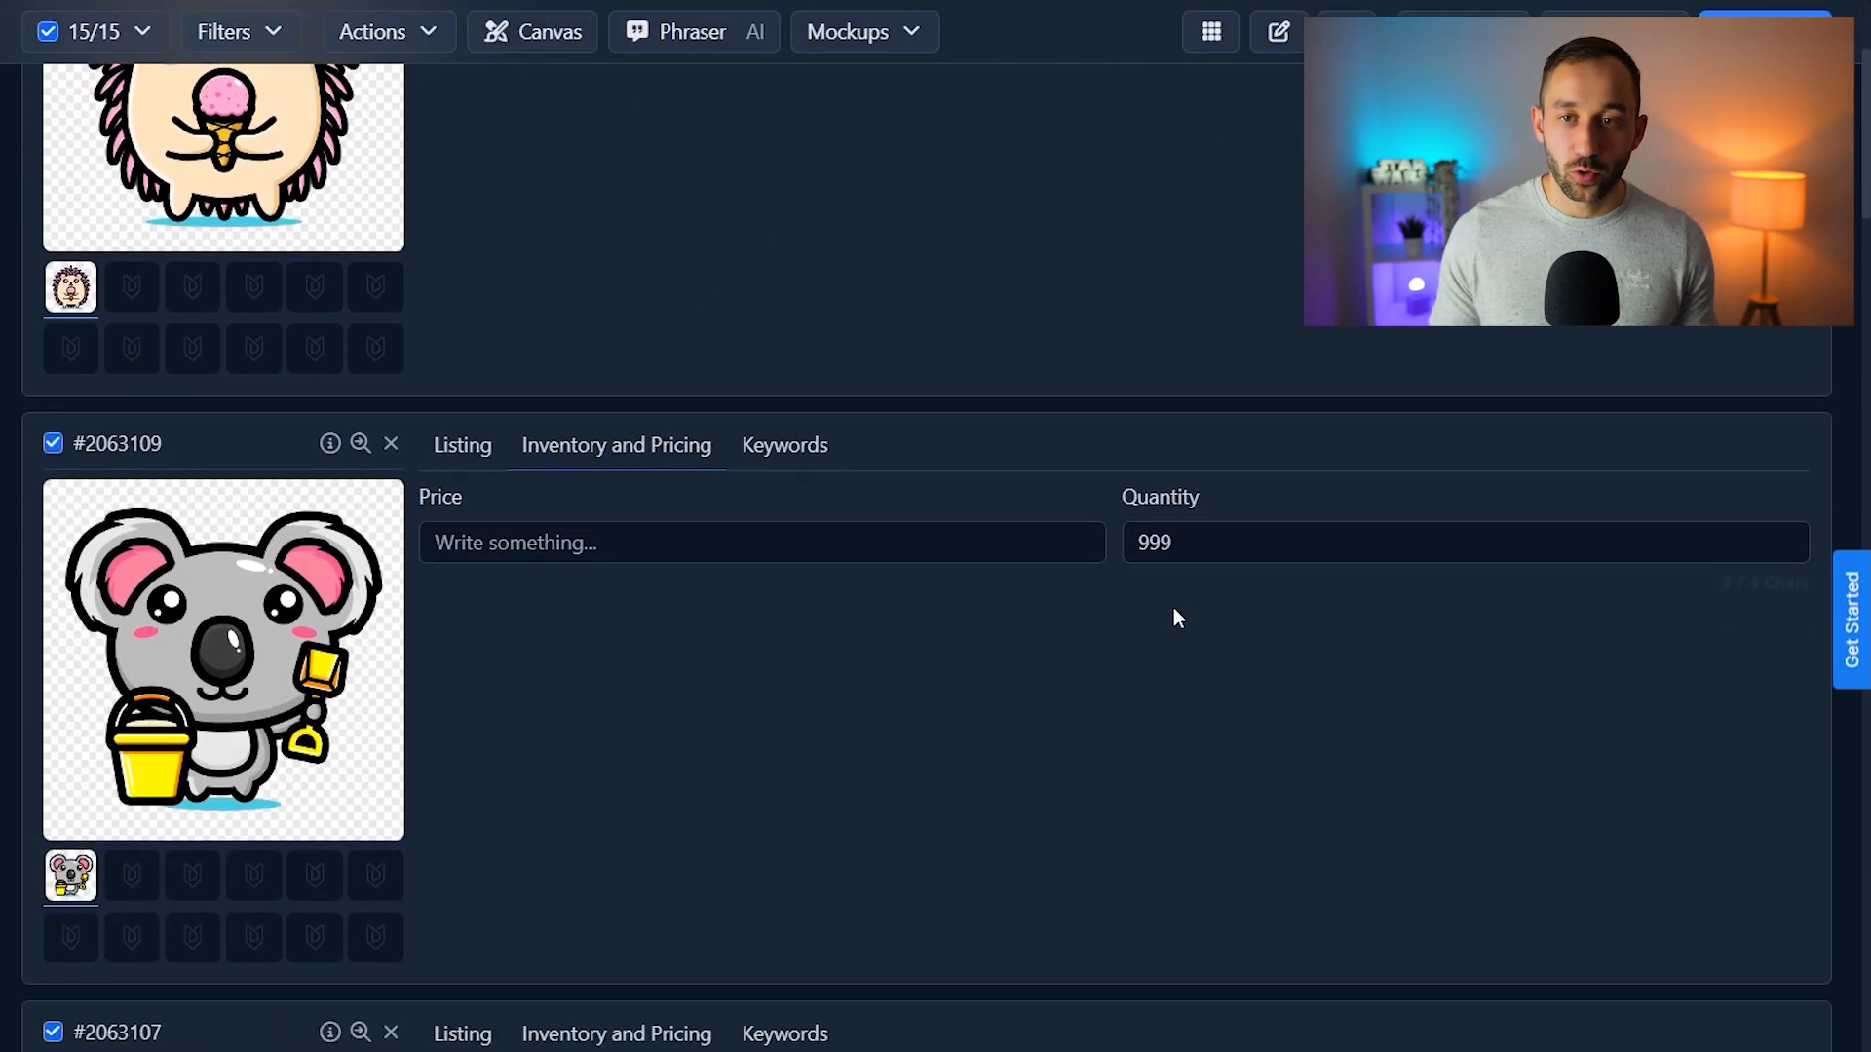
pyautogui.scroll(-20, 1224, 454)
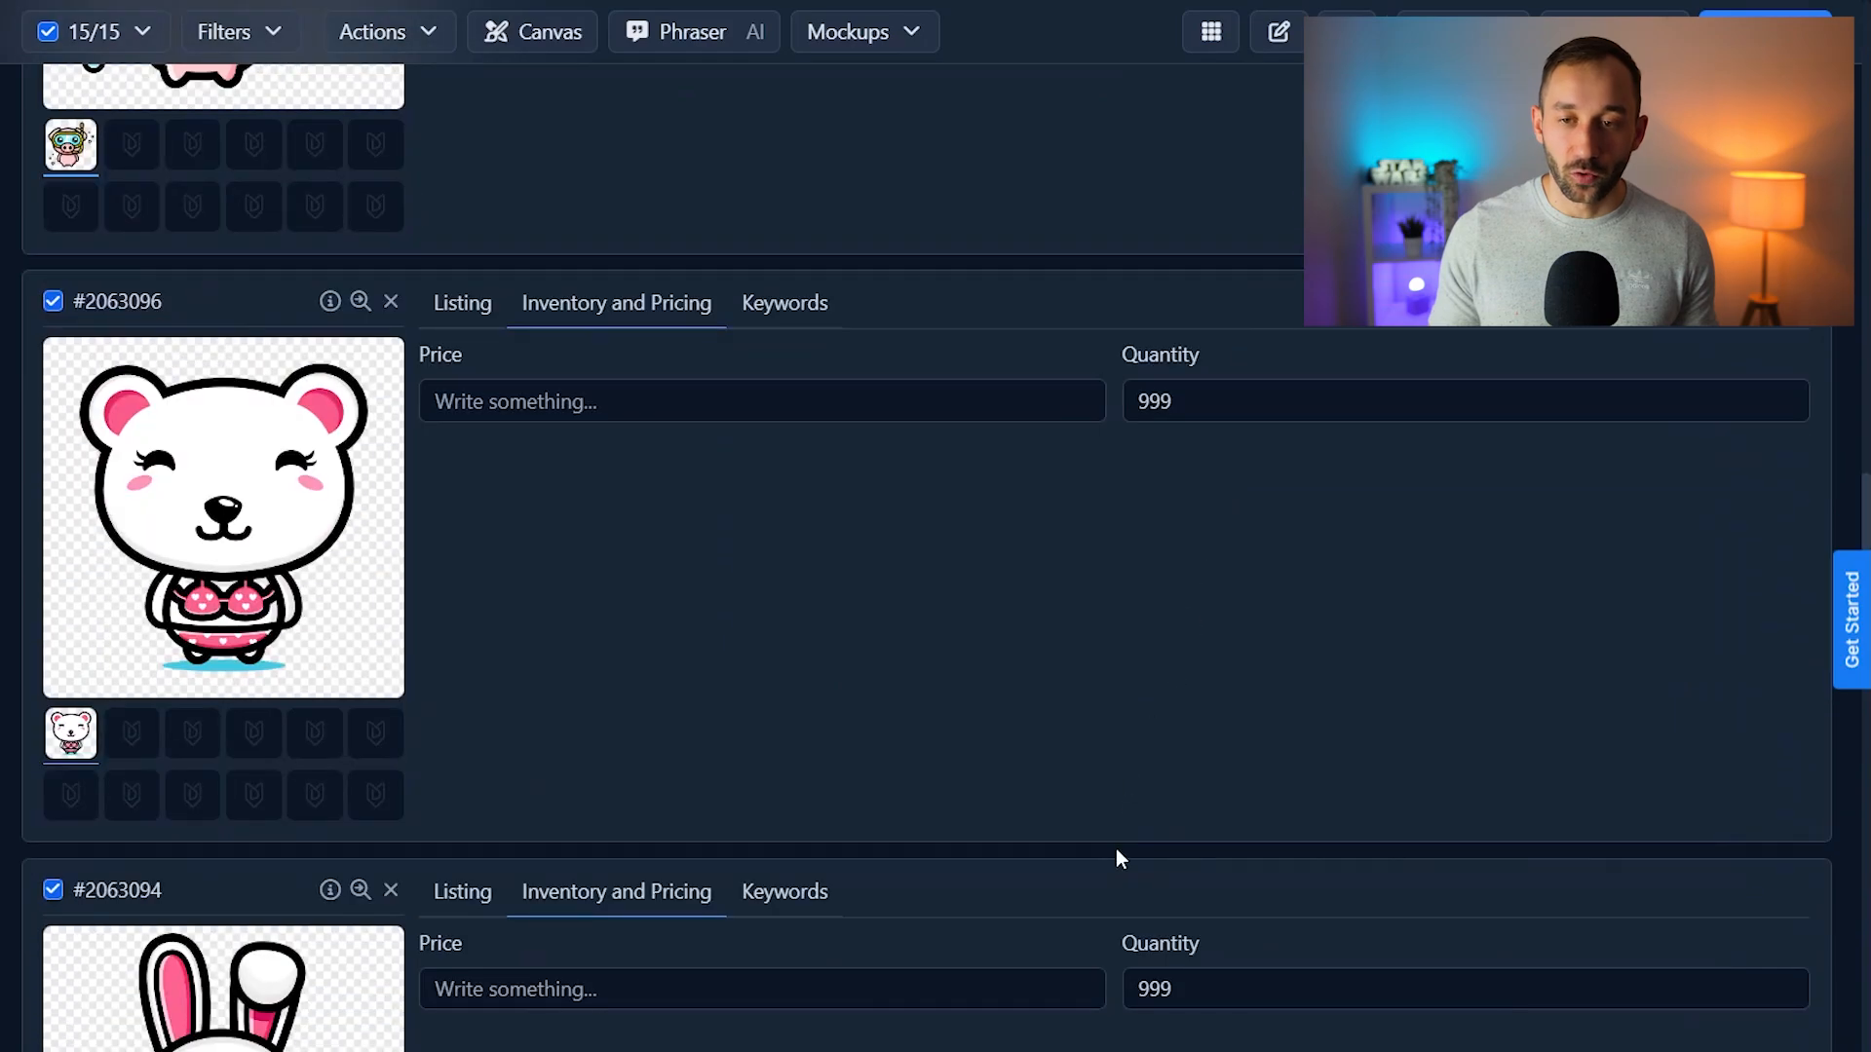
pyautogui.scroll(20, 1117, 682)
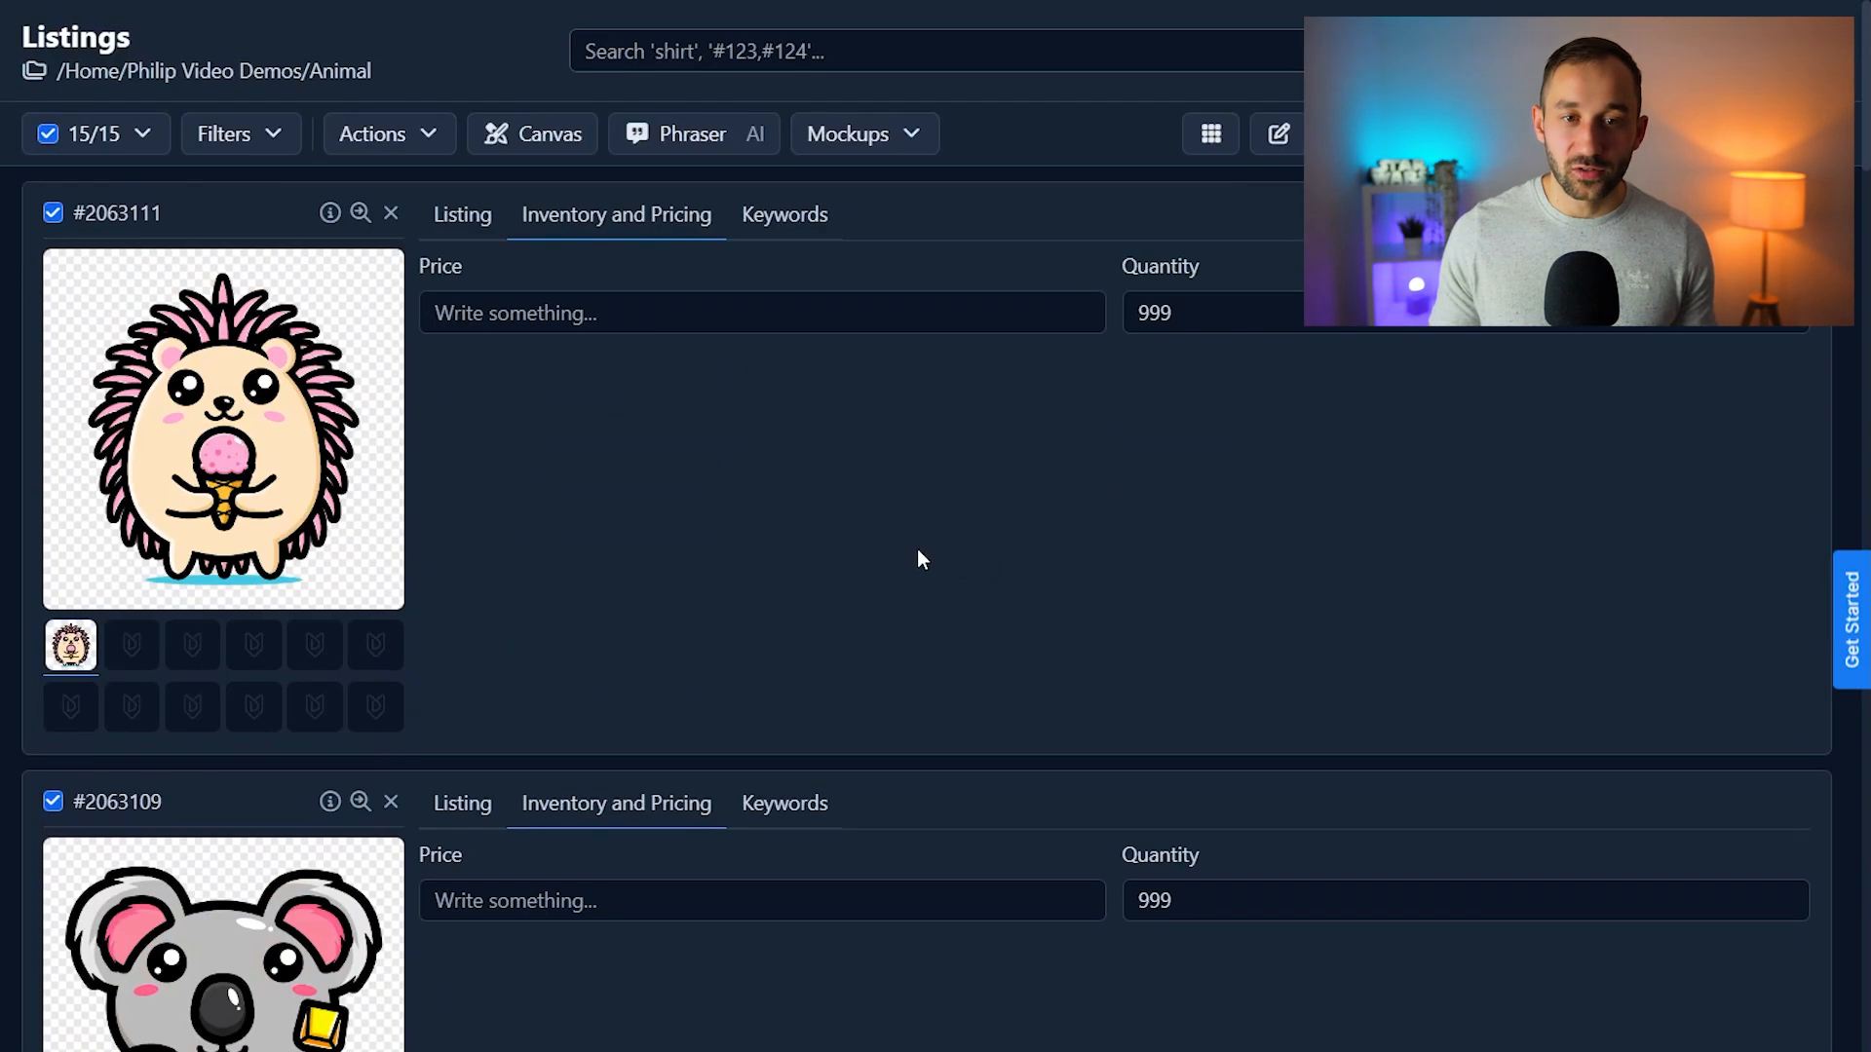
pyautogui.click(566, 318)
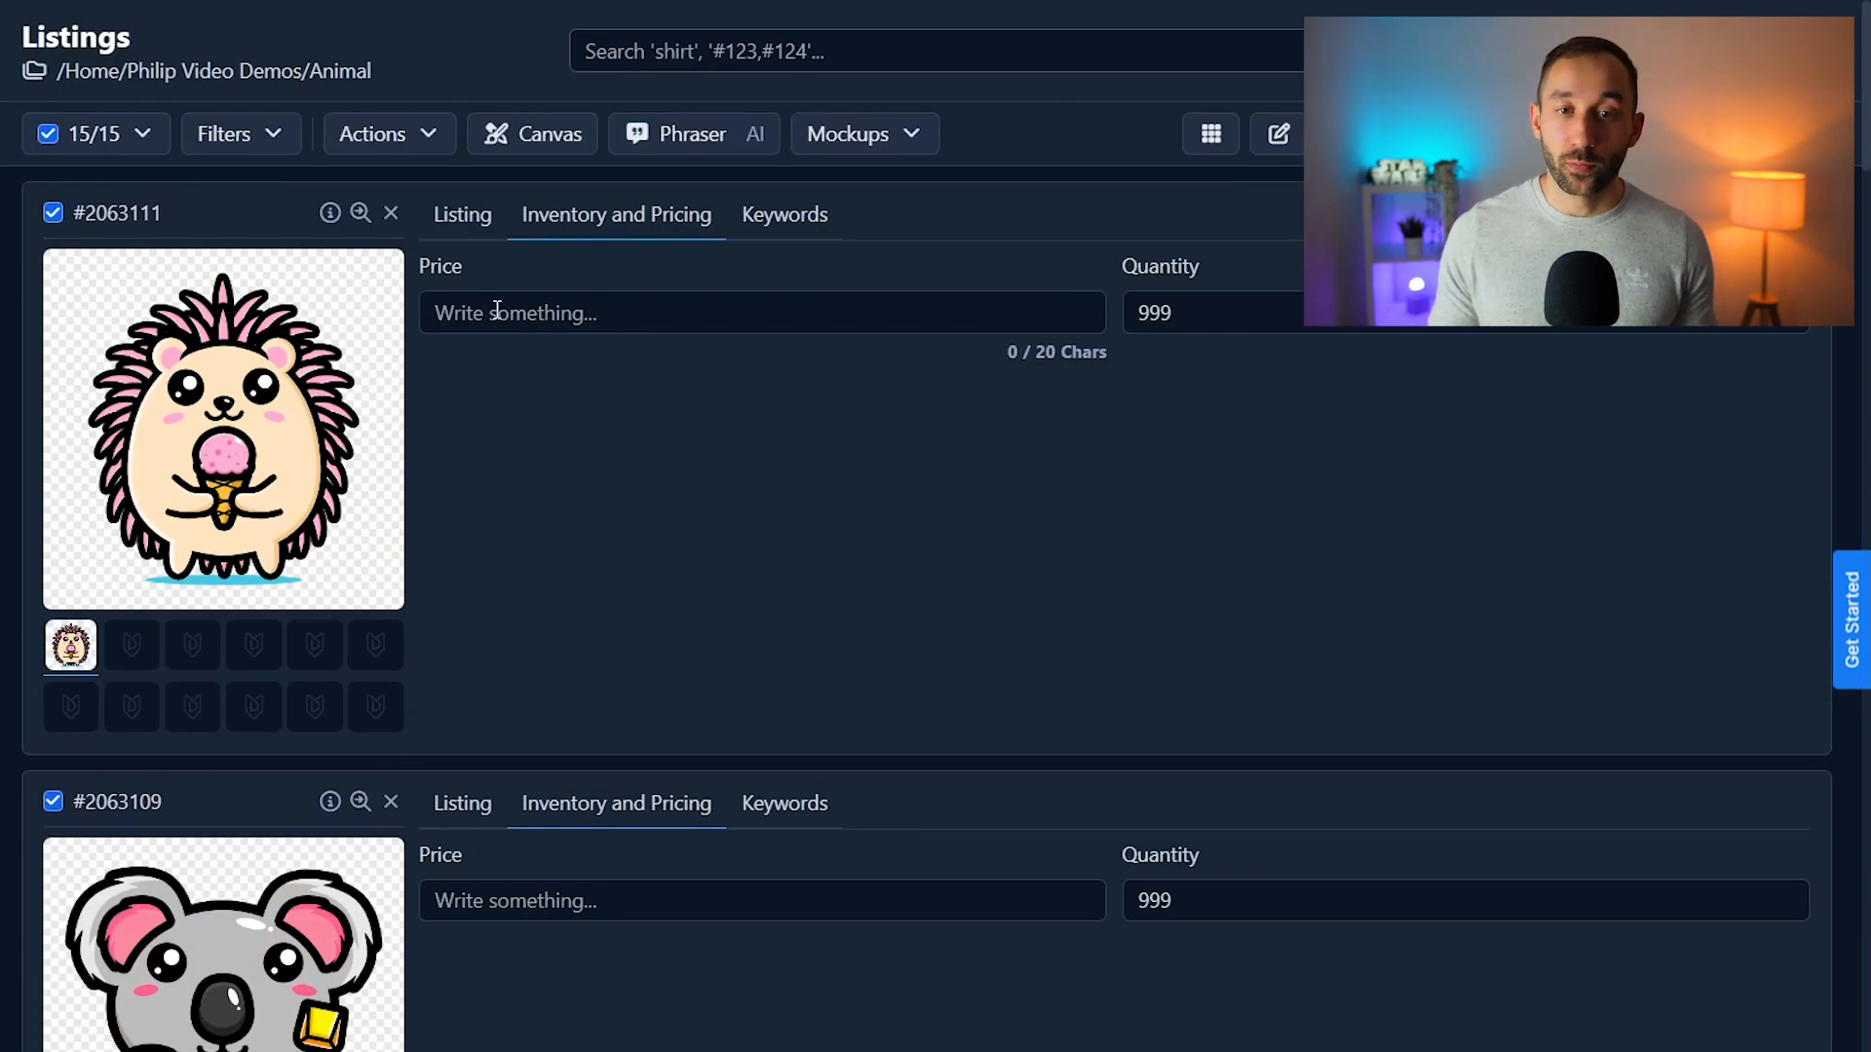
# Show the listing fields on every listing and examine the descriptions of the hedgehog, koala and monkey listings.
pyautogui.click(482, 230)
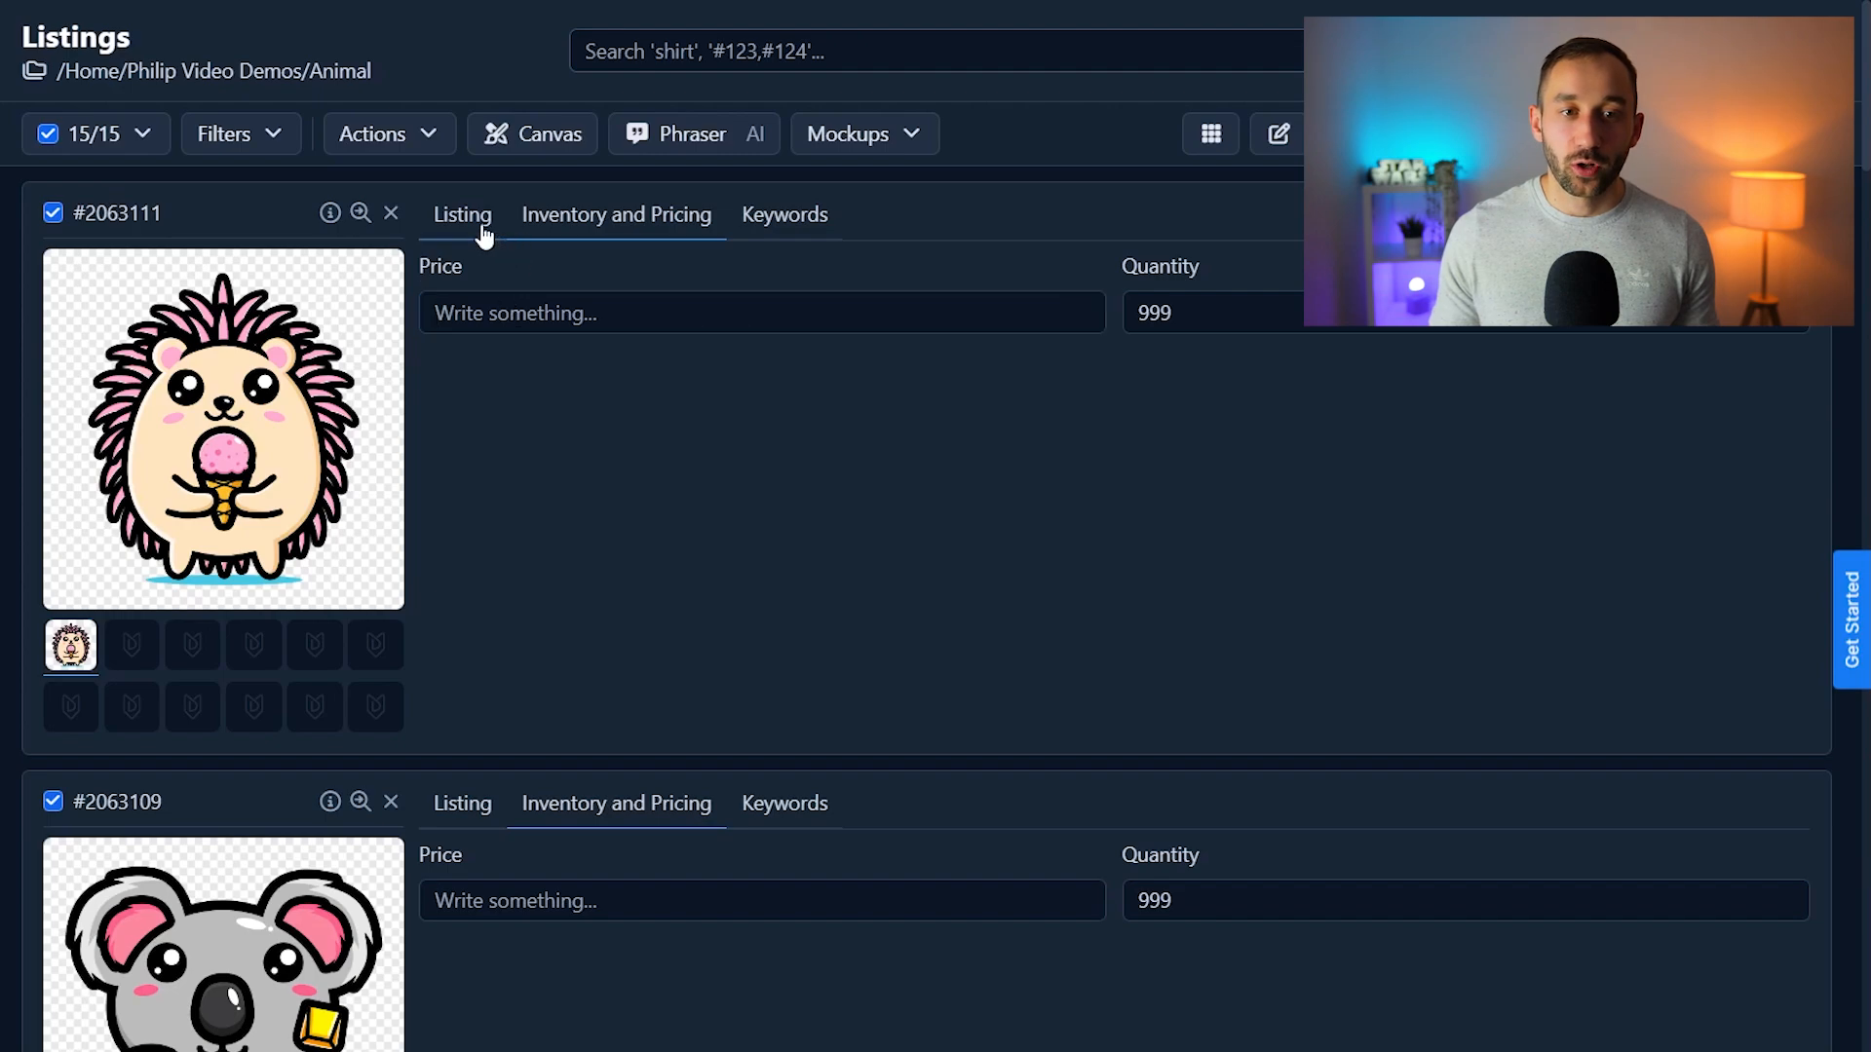
pyautogui.click(788, 221)
pyautogui.click(1162, 319)
pyautogui.click(1210, 329)
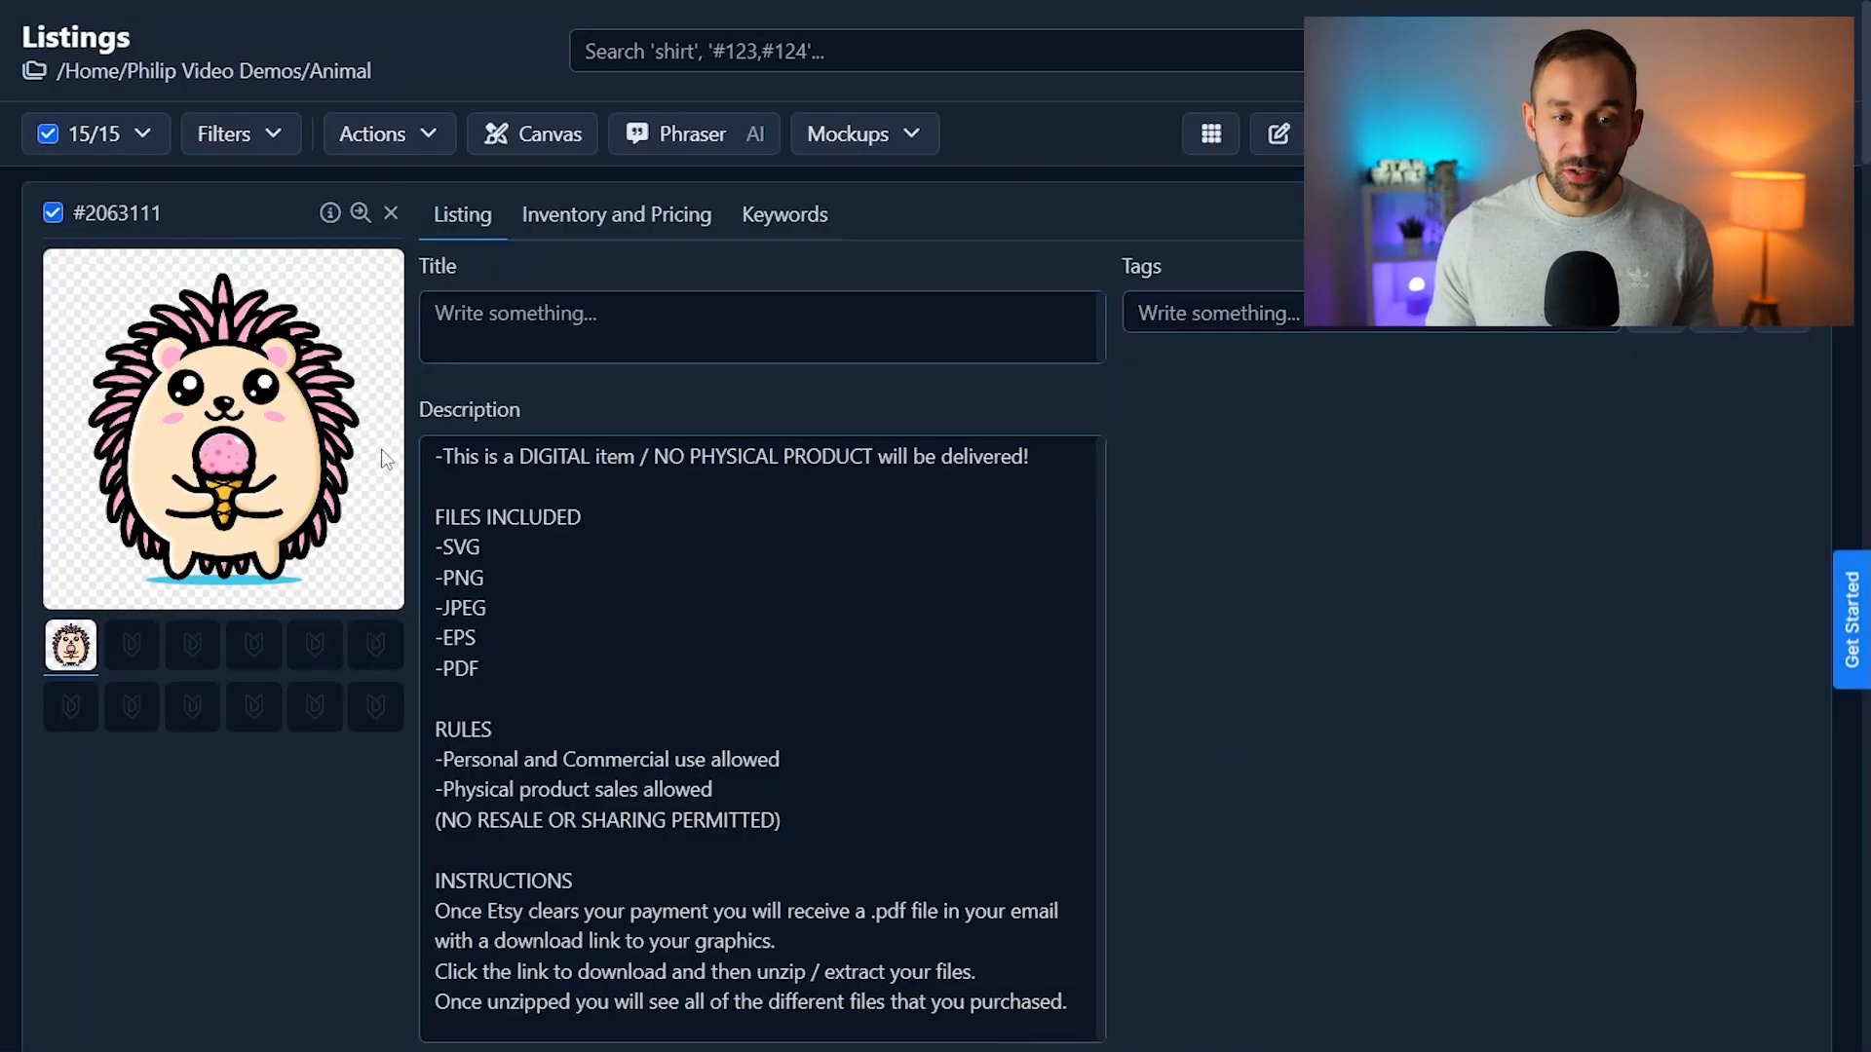
pyautogui.moveTo(433, 458); pyautogui.dragTo(1117, 1009)
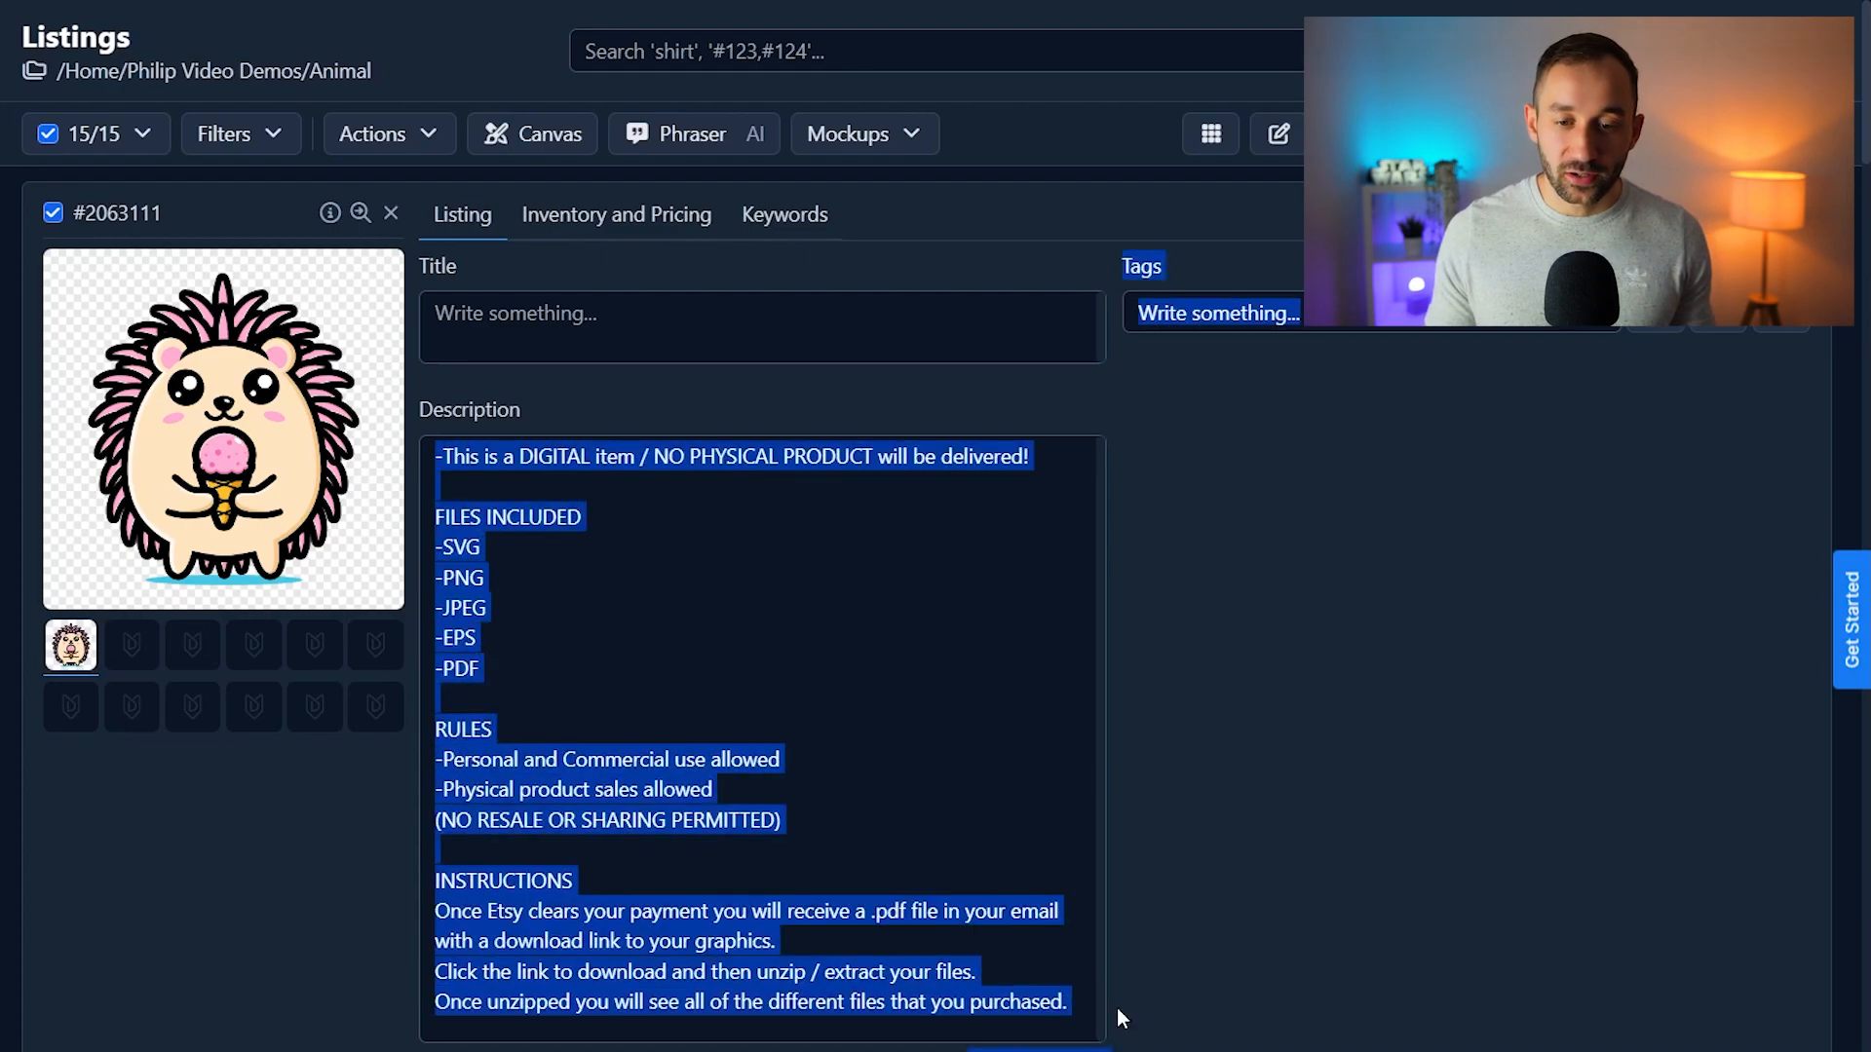
pyautogui.click(1076, 1006)
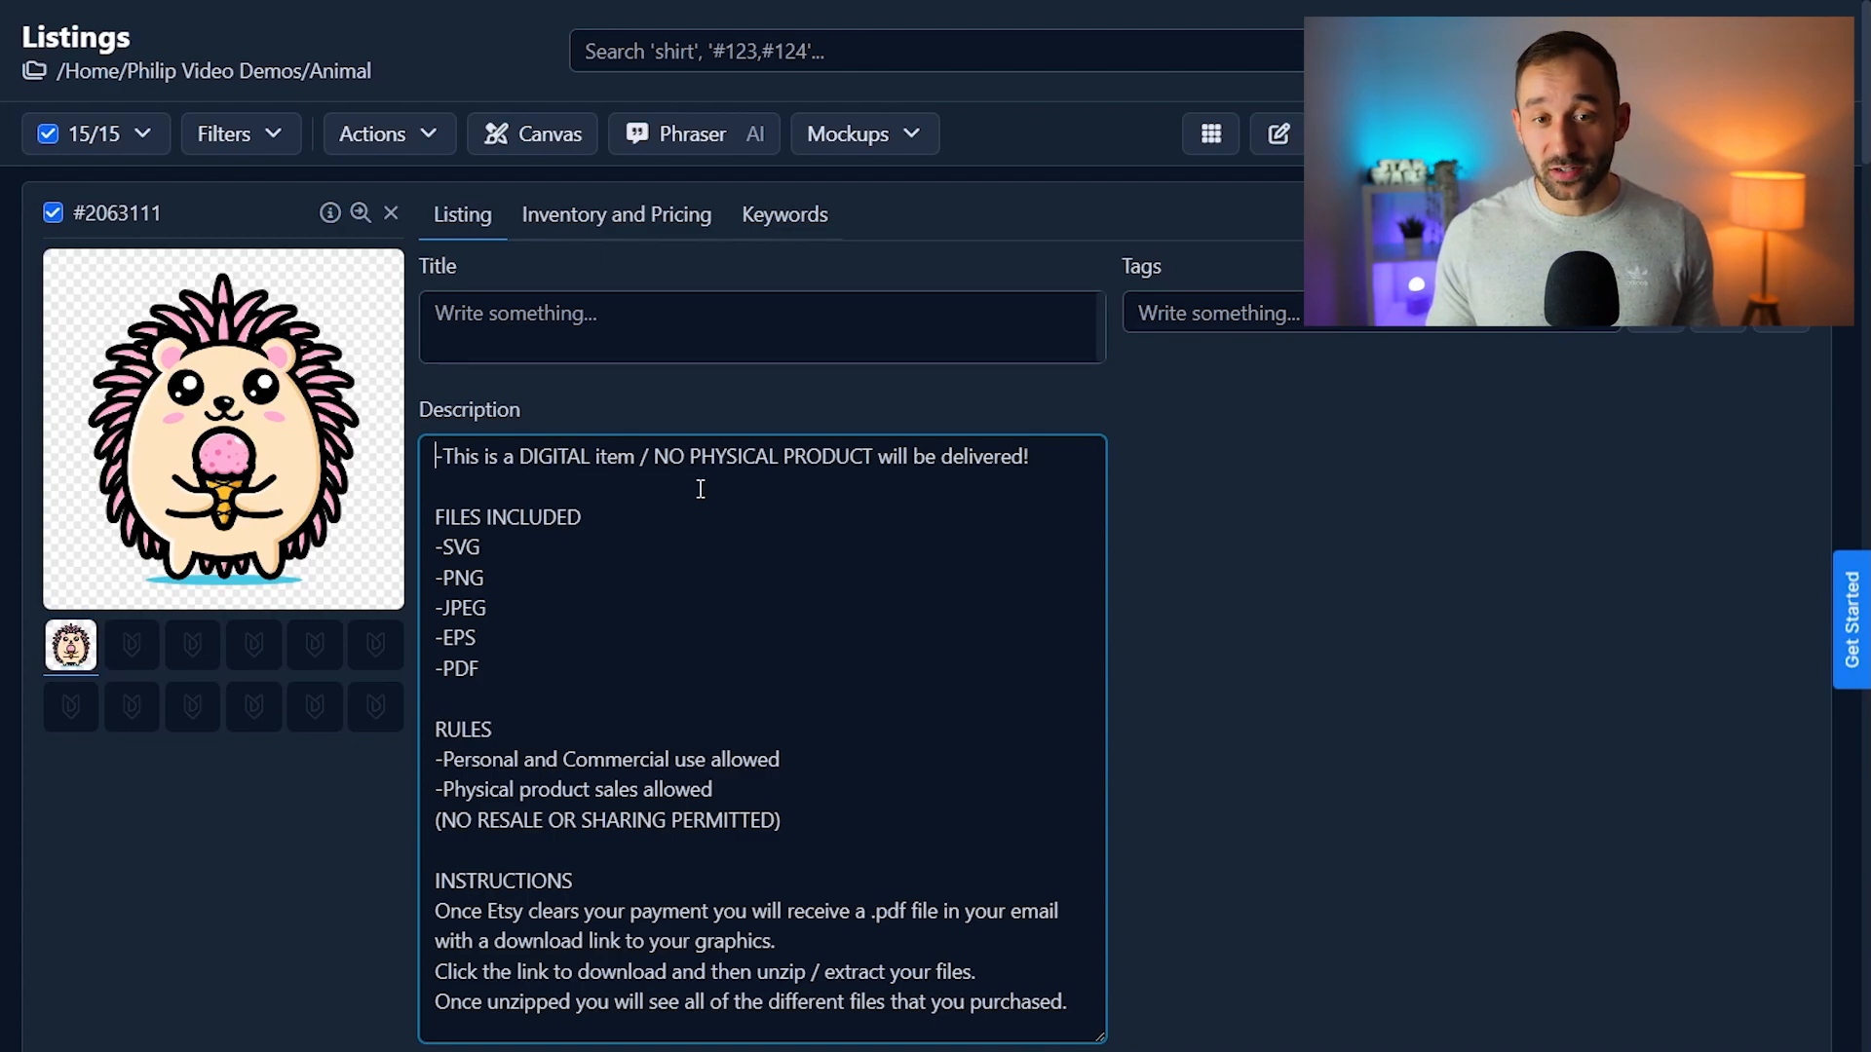
pyautogui.scroll(-7, 1182, 443)
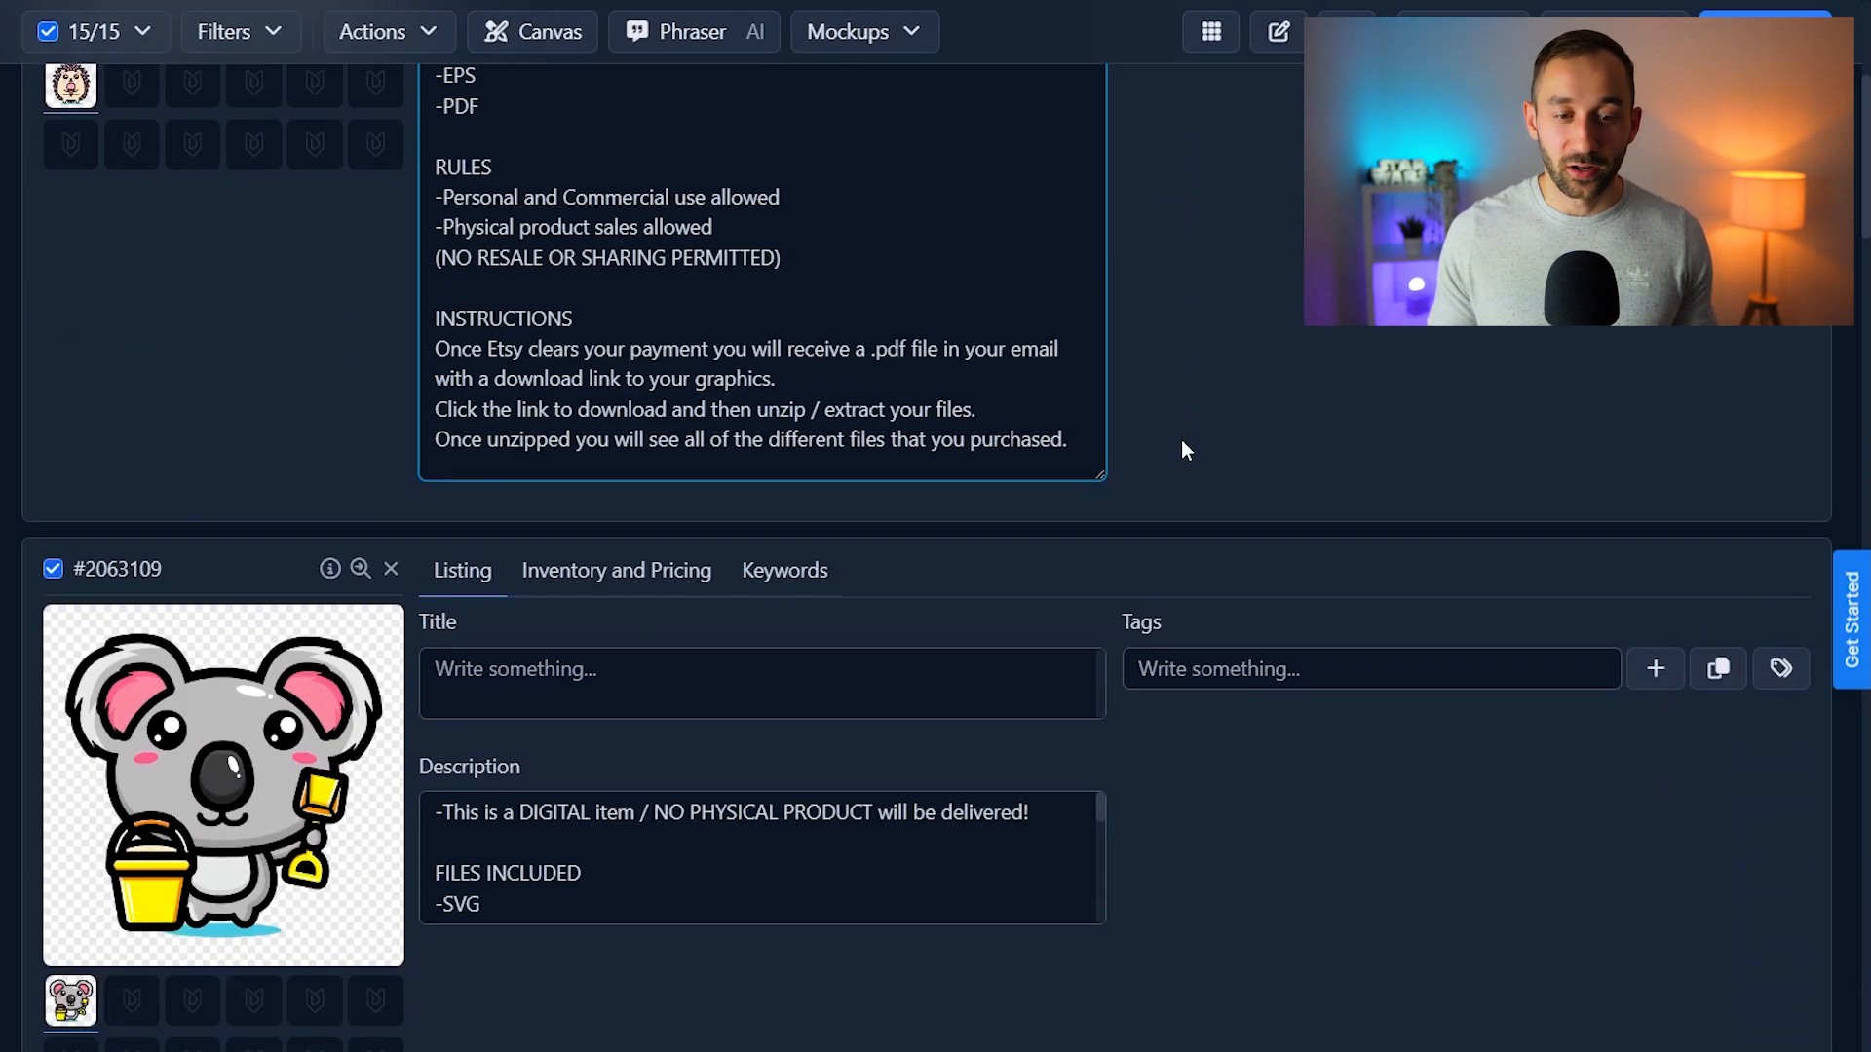
pyautogui.scroll(-3, 769, 716)
pyautogui.scroll(-4, 843, 959)
pyautogui.scroll(-3, 722, 865)
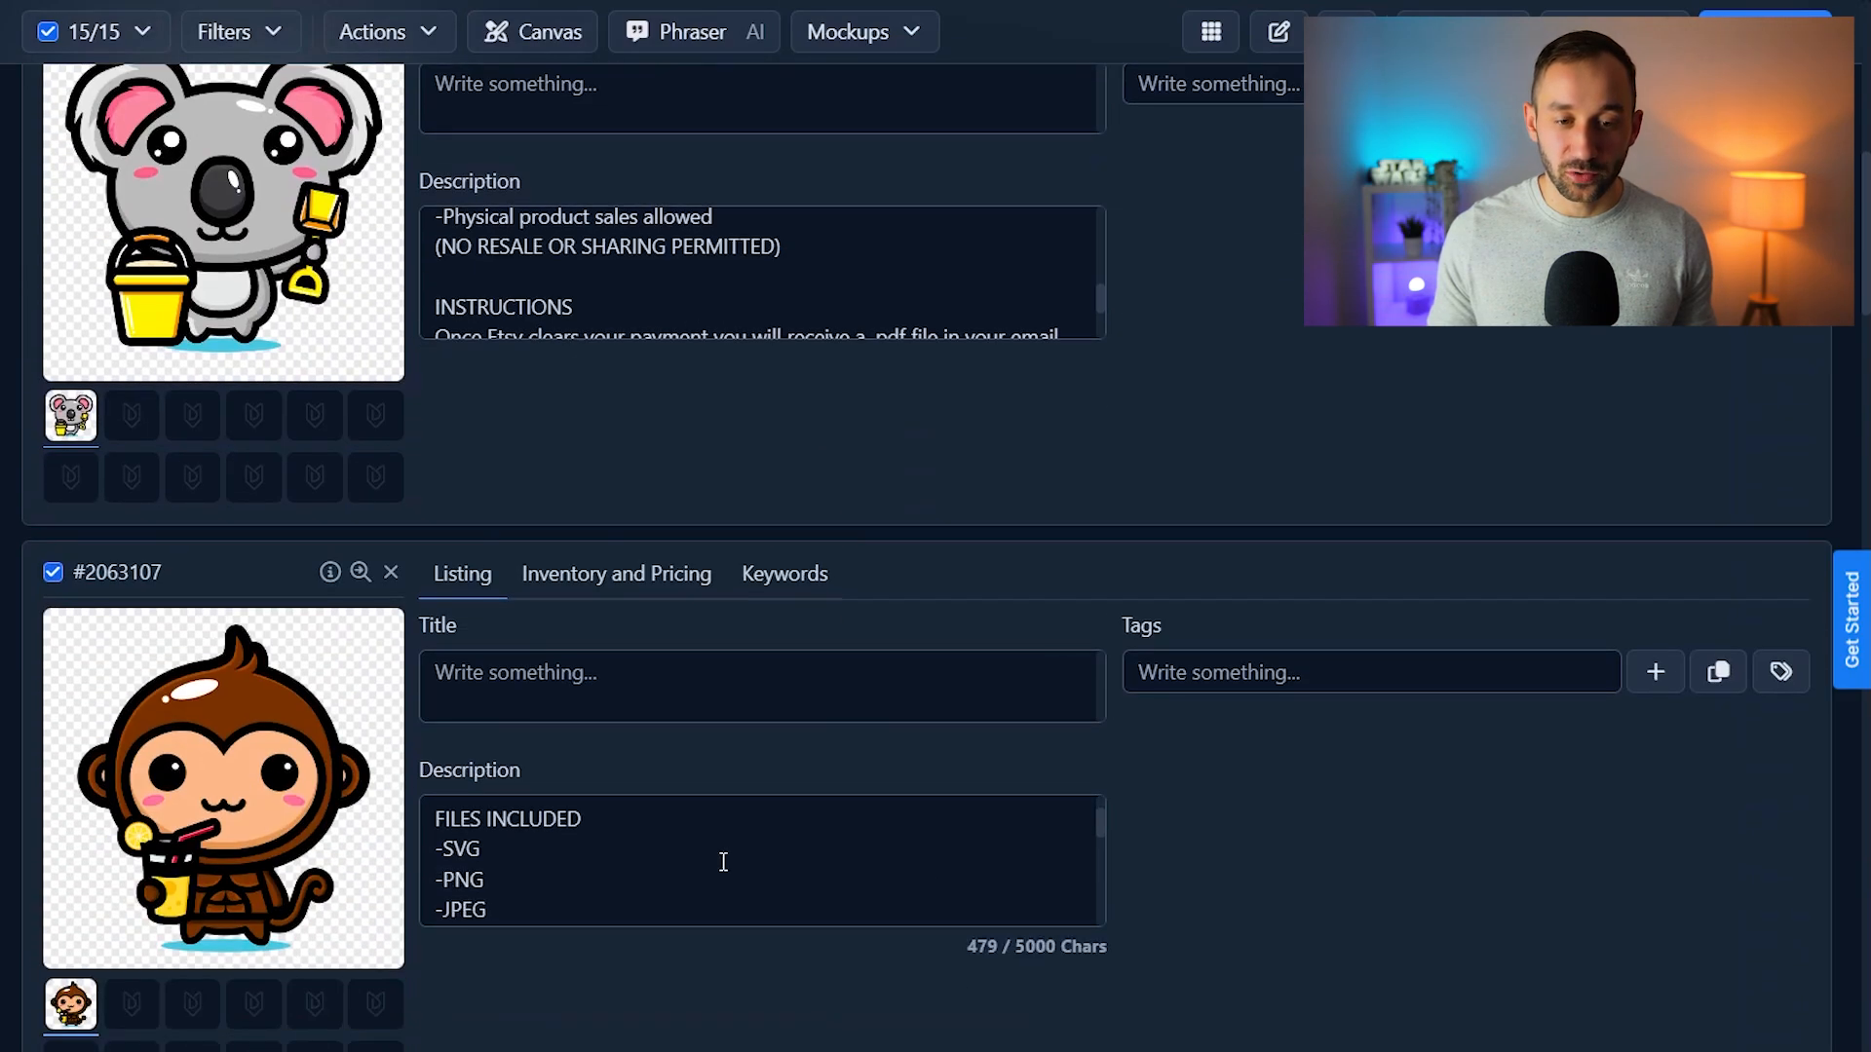
pyautogui.scroll(-4, 1178, 928)
pyautogui.middleClick(1179, 927)
# Check the first listing's price and quantity, and examine the secondary keyword across the listings.
pyautogui.click(647, 230)
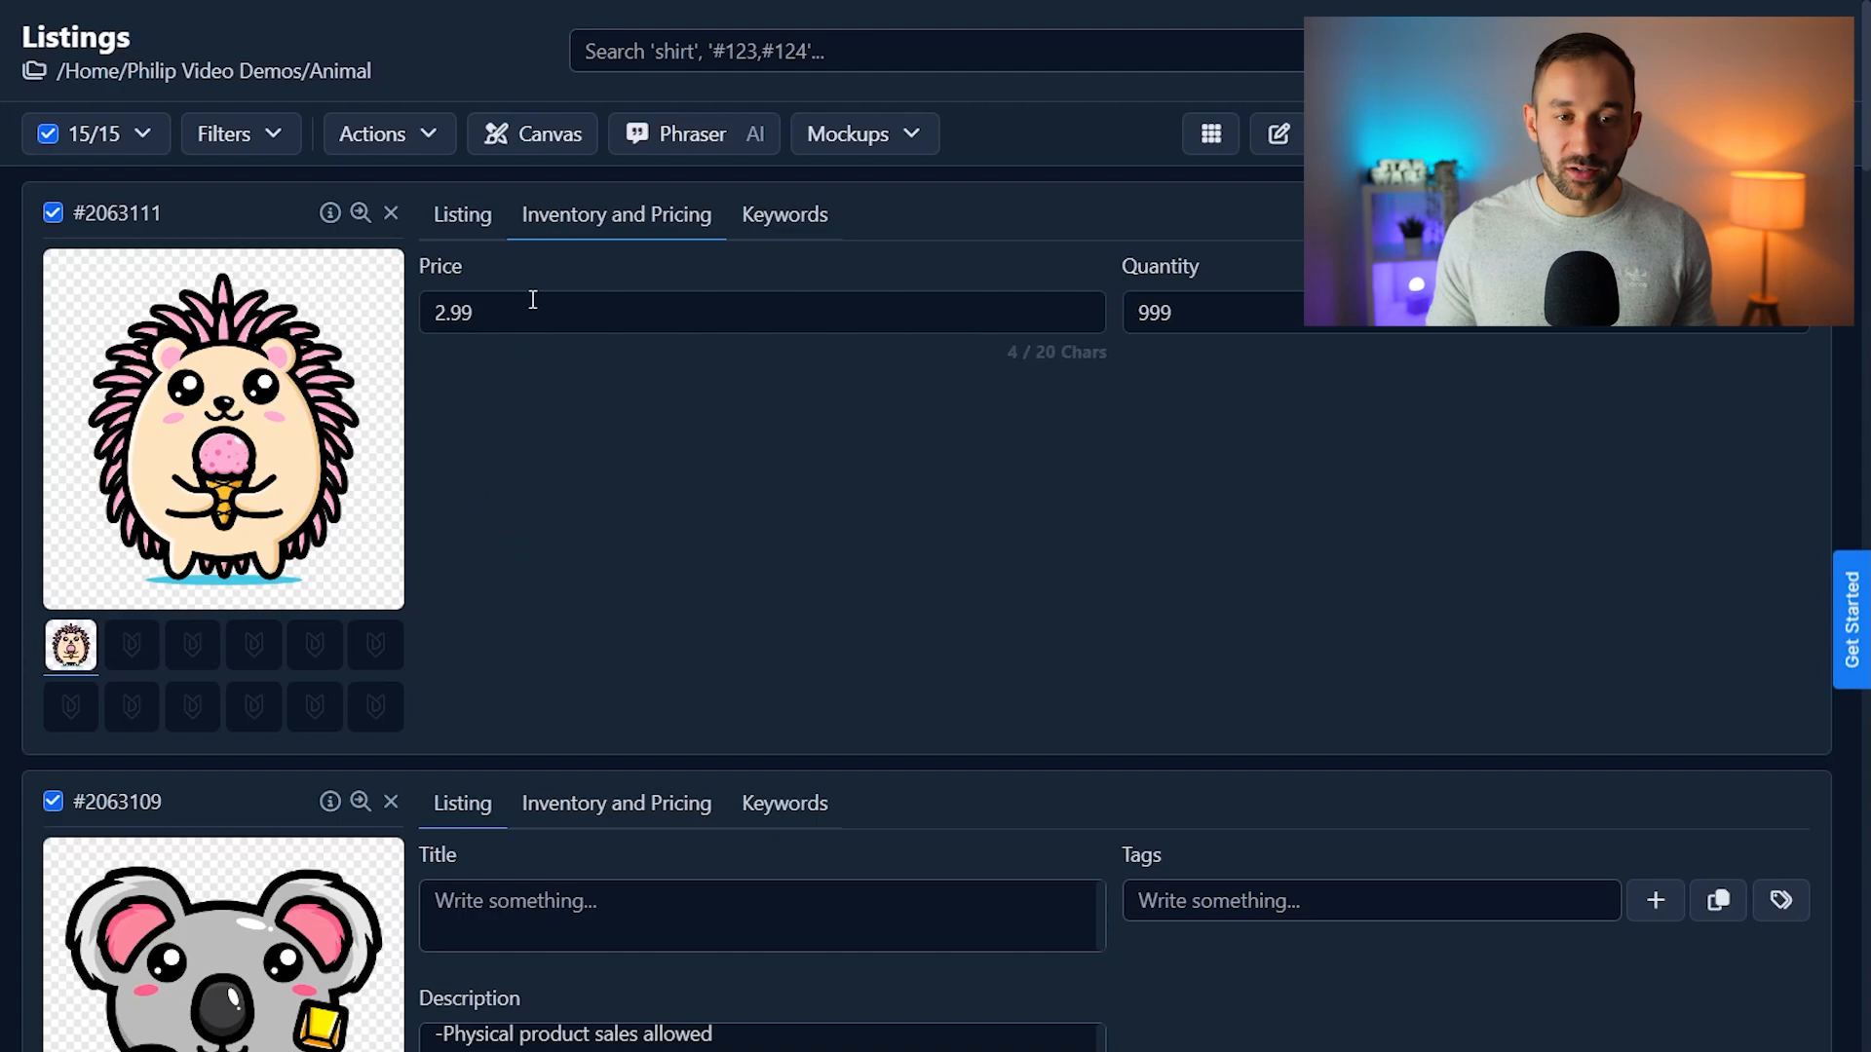
pyautogui.click(594, 221)
pyautogui.click(786, 218)
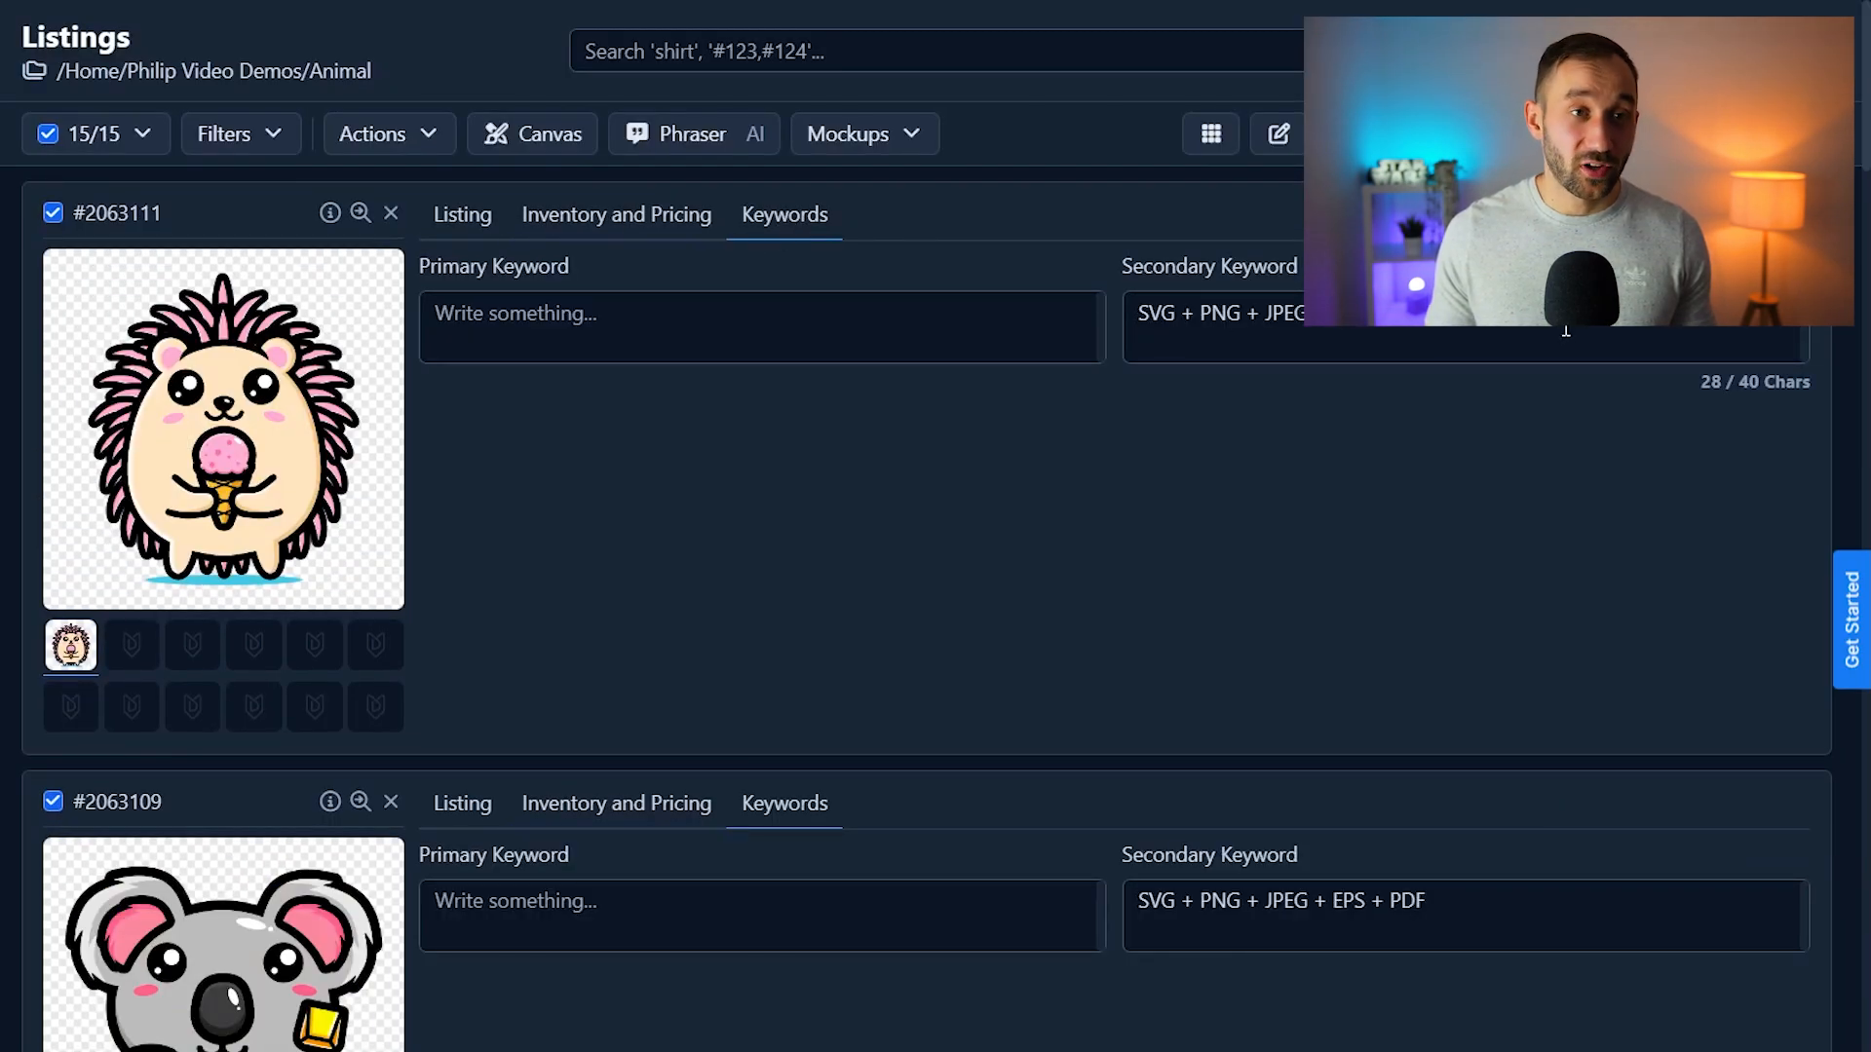
pyautogui.moveTo(1498, 325); pyautogui.dragTo(1121, 321)
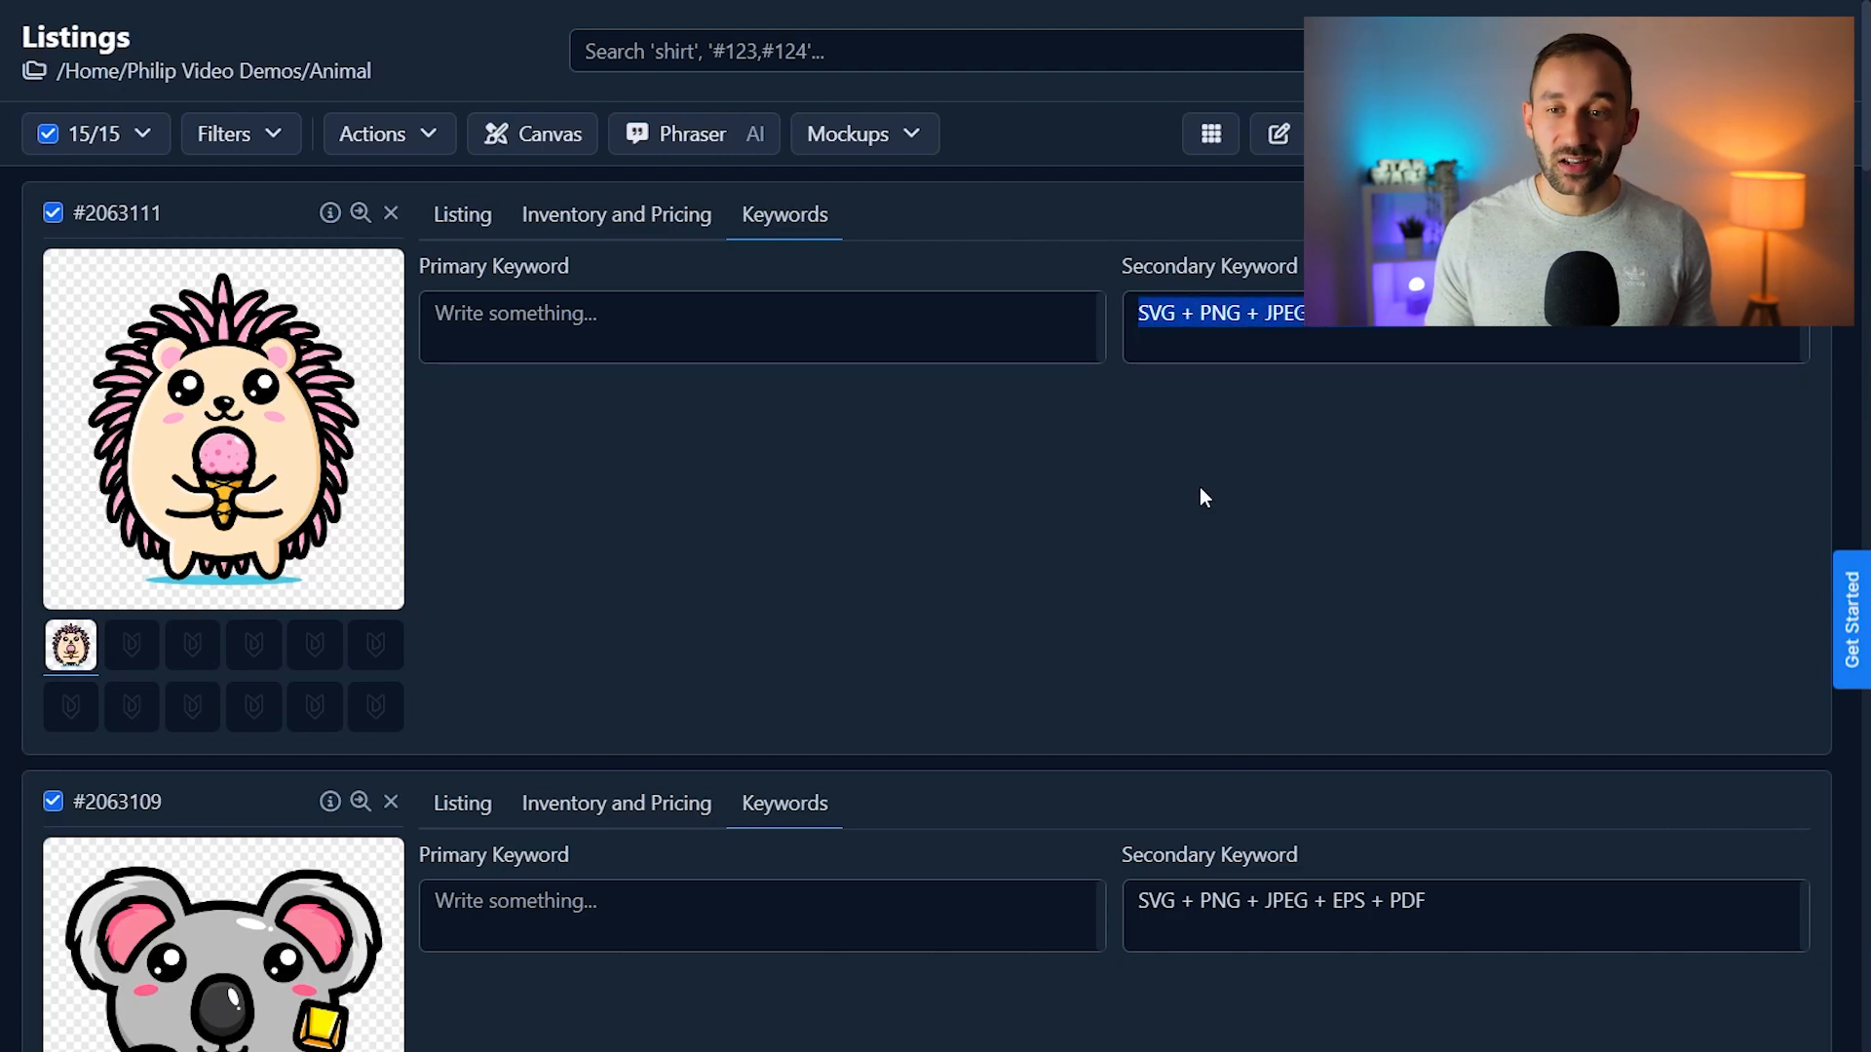
pyautogui.click(1336, 336)
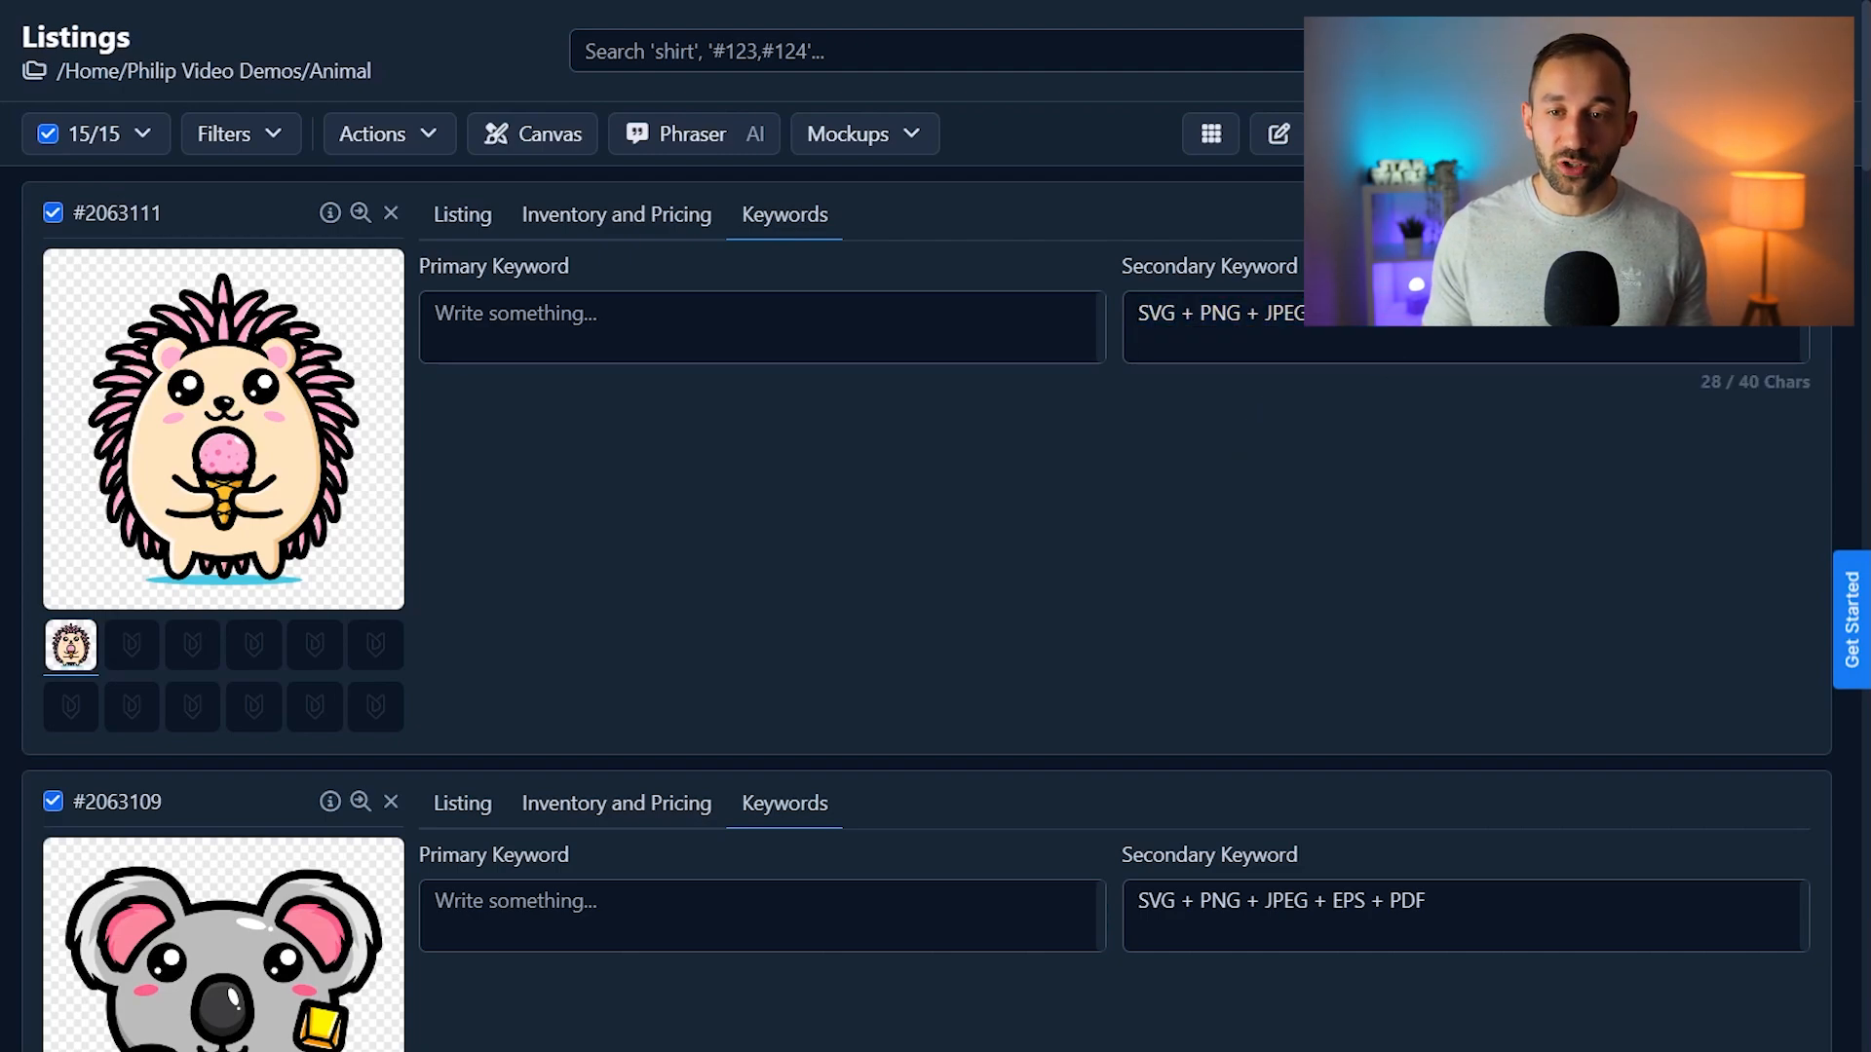
pyautogui.scroll(-2, 1608, 497)
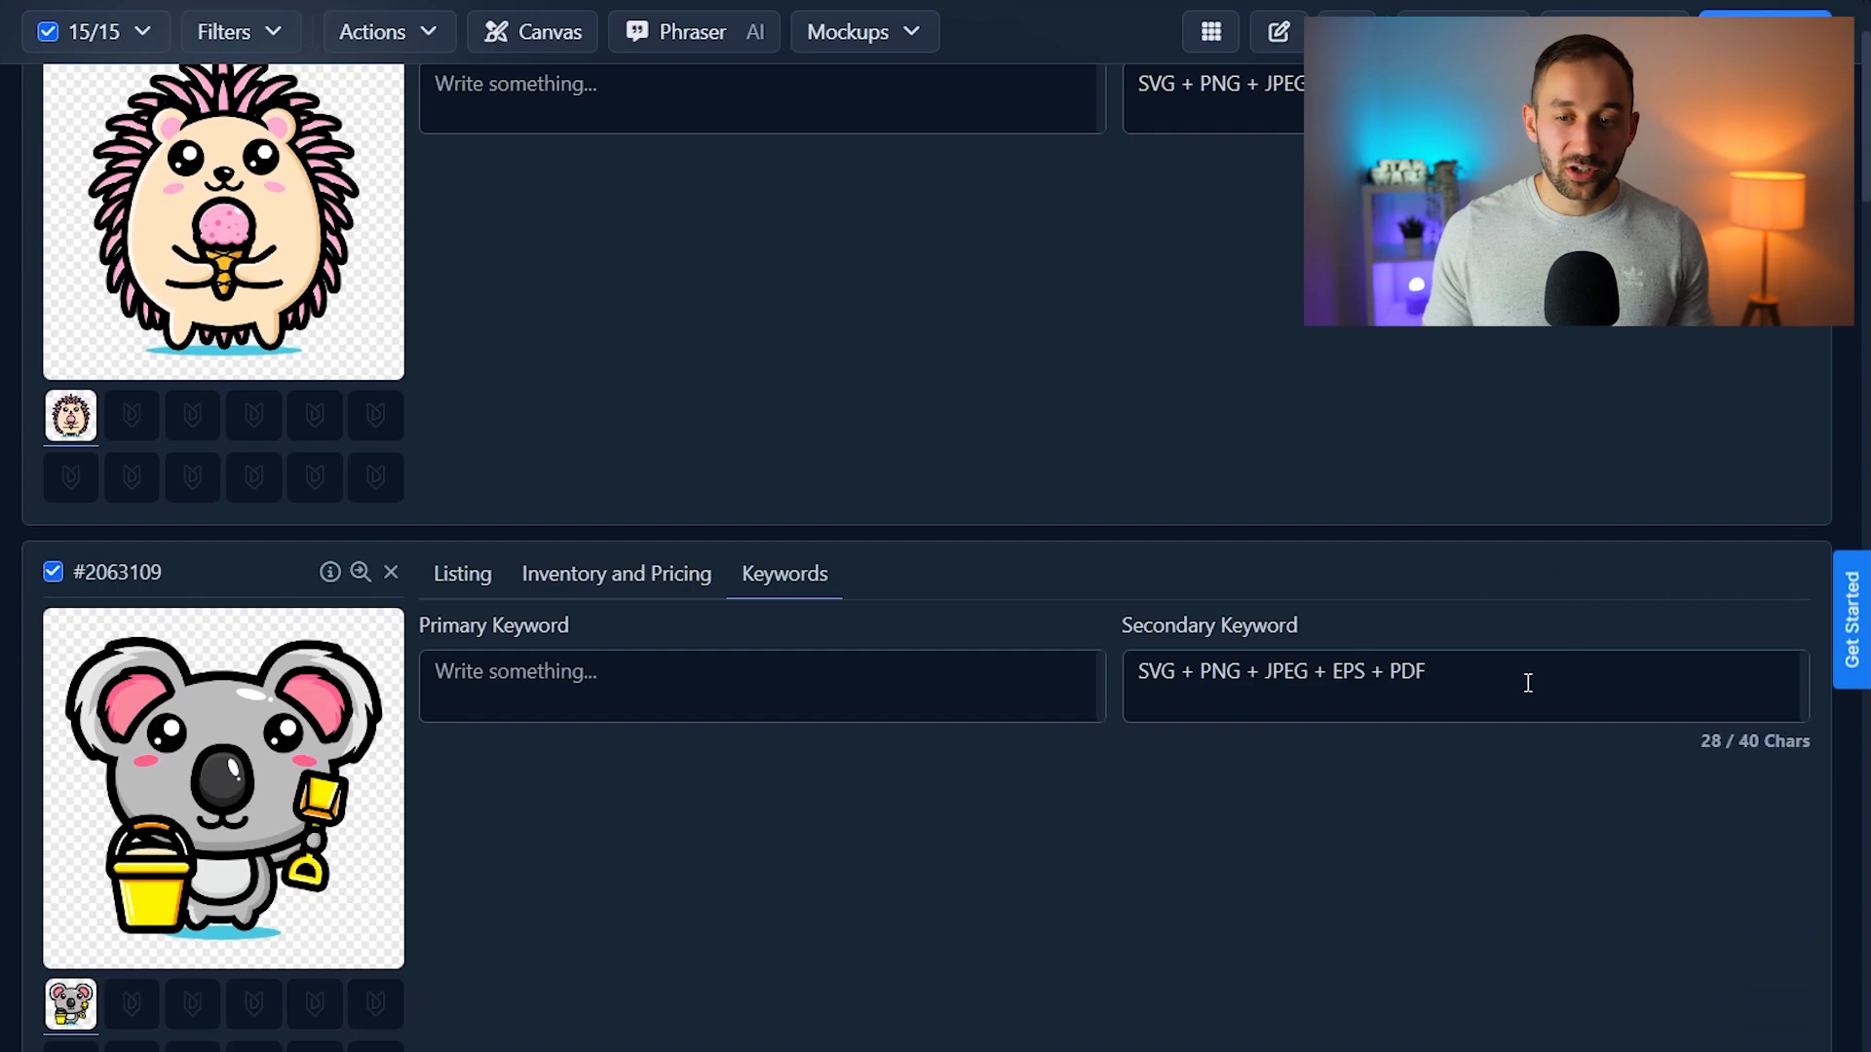
pyautogui.moveTo(1524, 676); pyautogui.dragTo(1080, 665)
pyautogui.click(1190, 687)
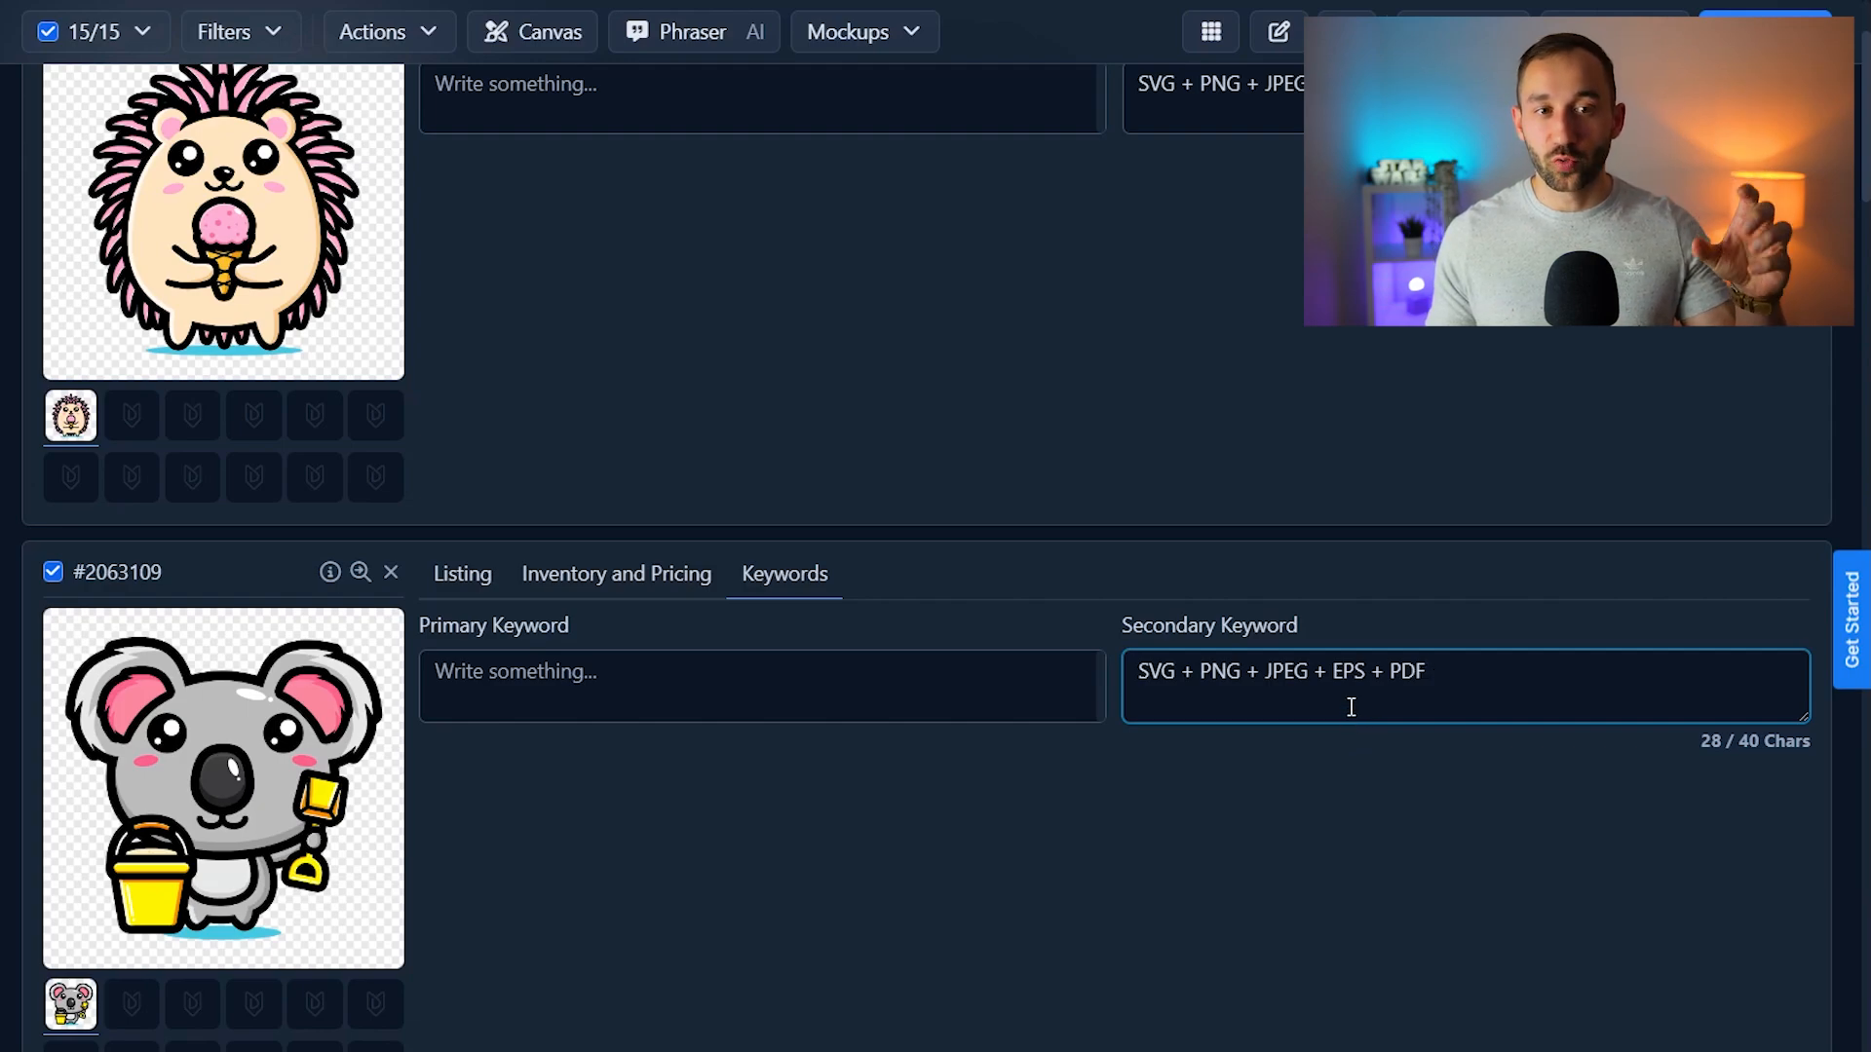
pyautogui.scroll(-8, 1249, 600)
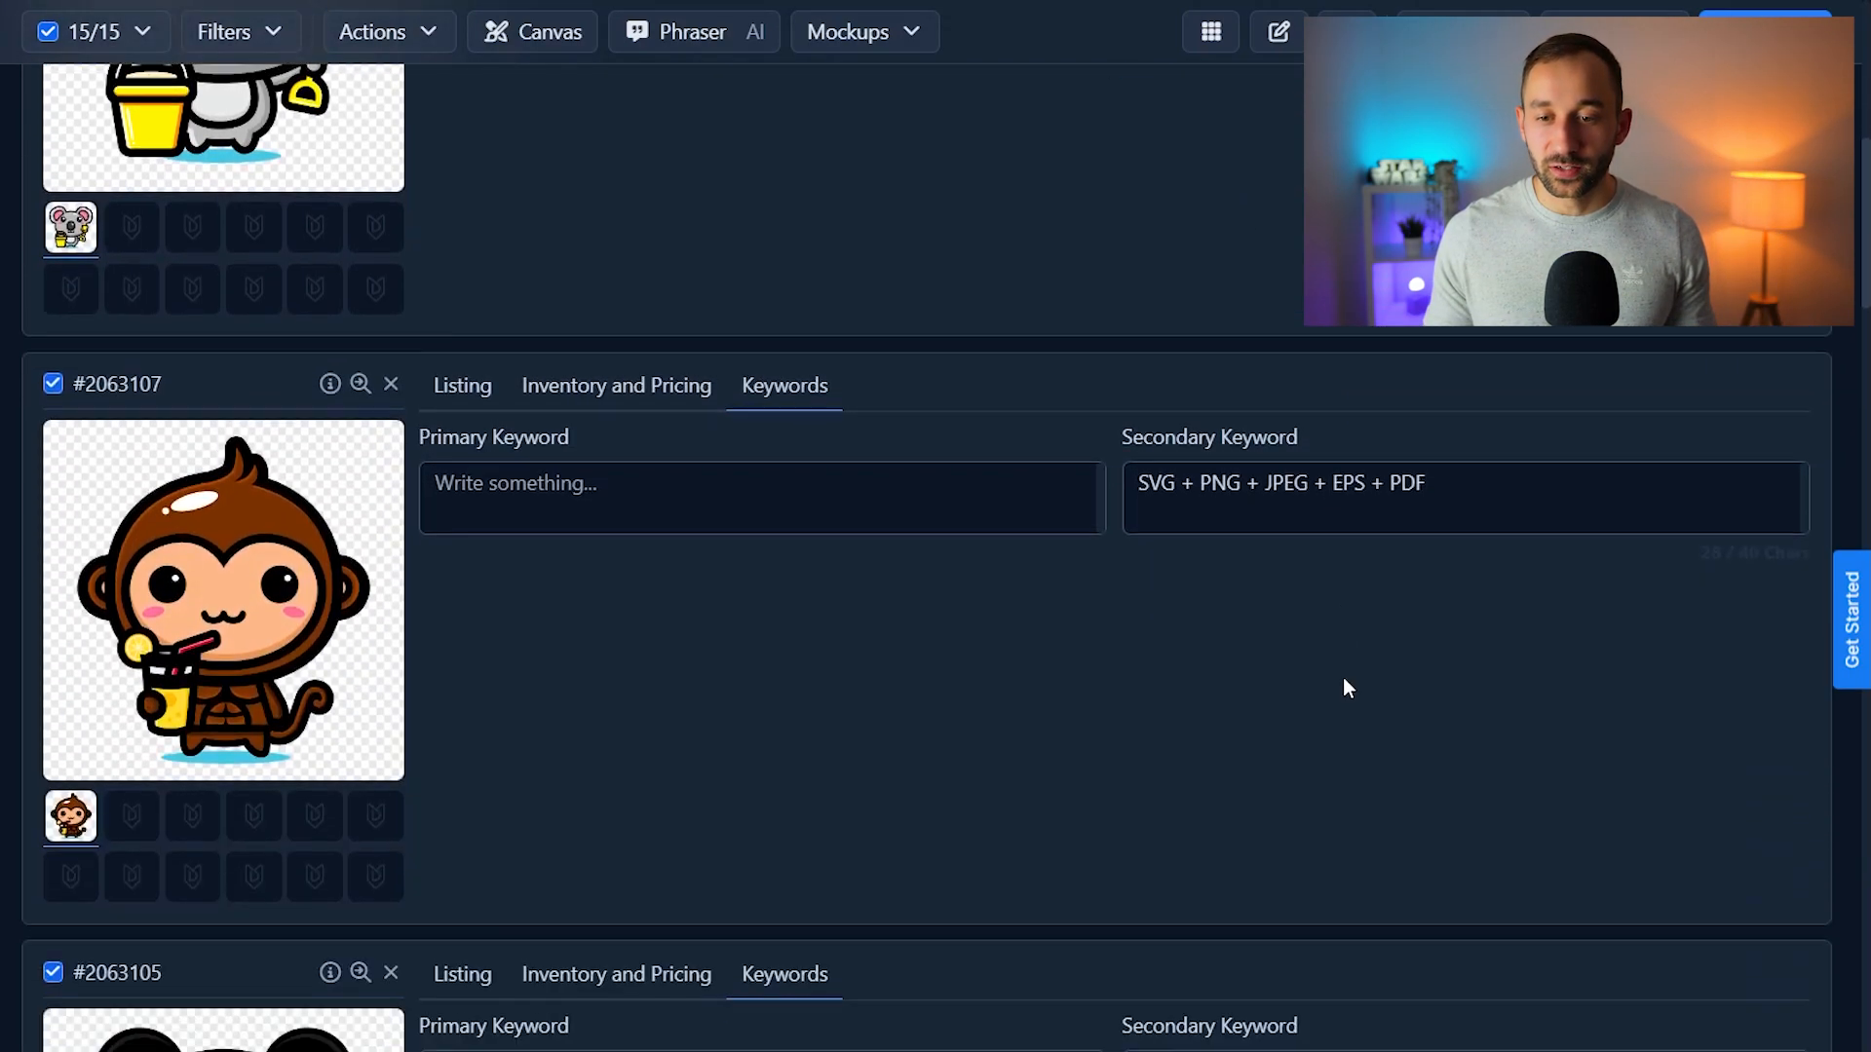
pyautogui.scroll(-3, 1277, 475)
pyautogui.scroll(15, 1302, 651)
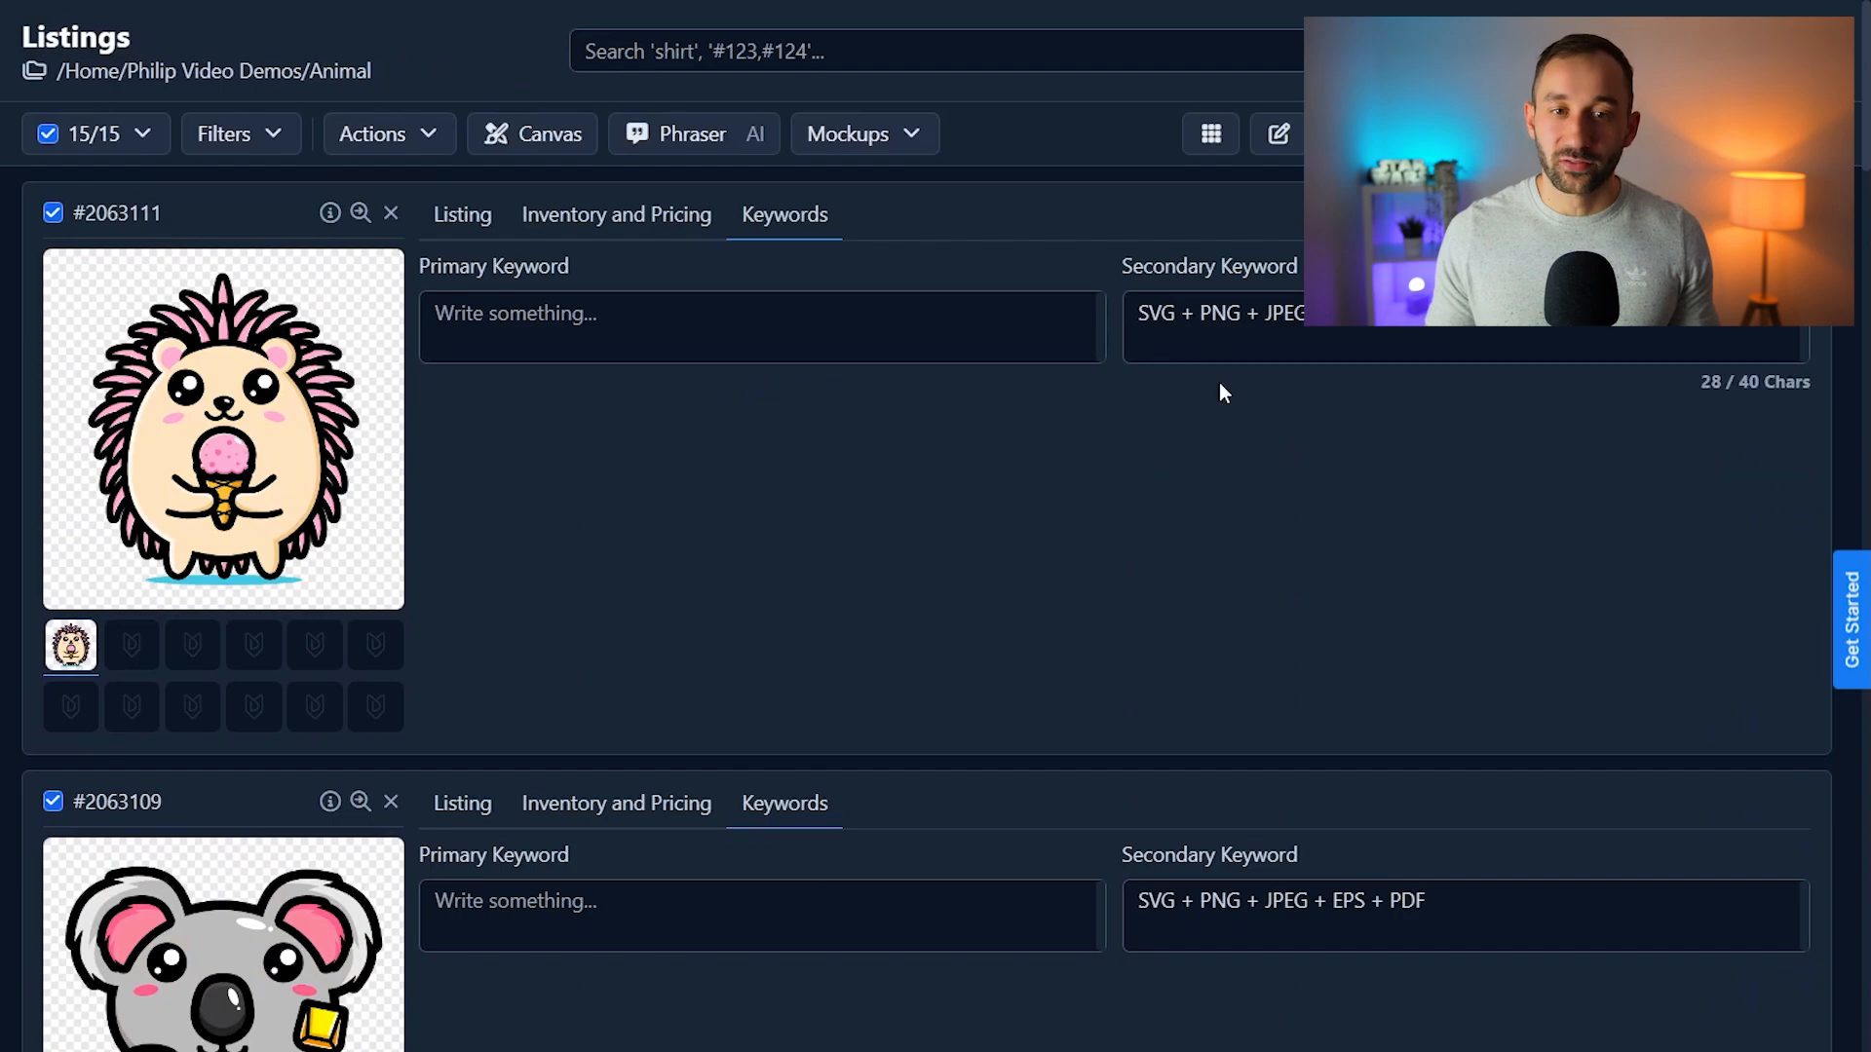
# Enter "Hedgehog" as the primary keyword of the first listing.
pyautogui.click(599, 317)
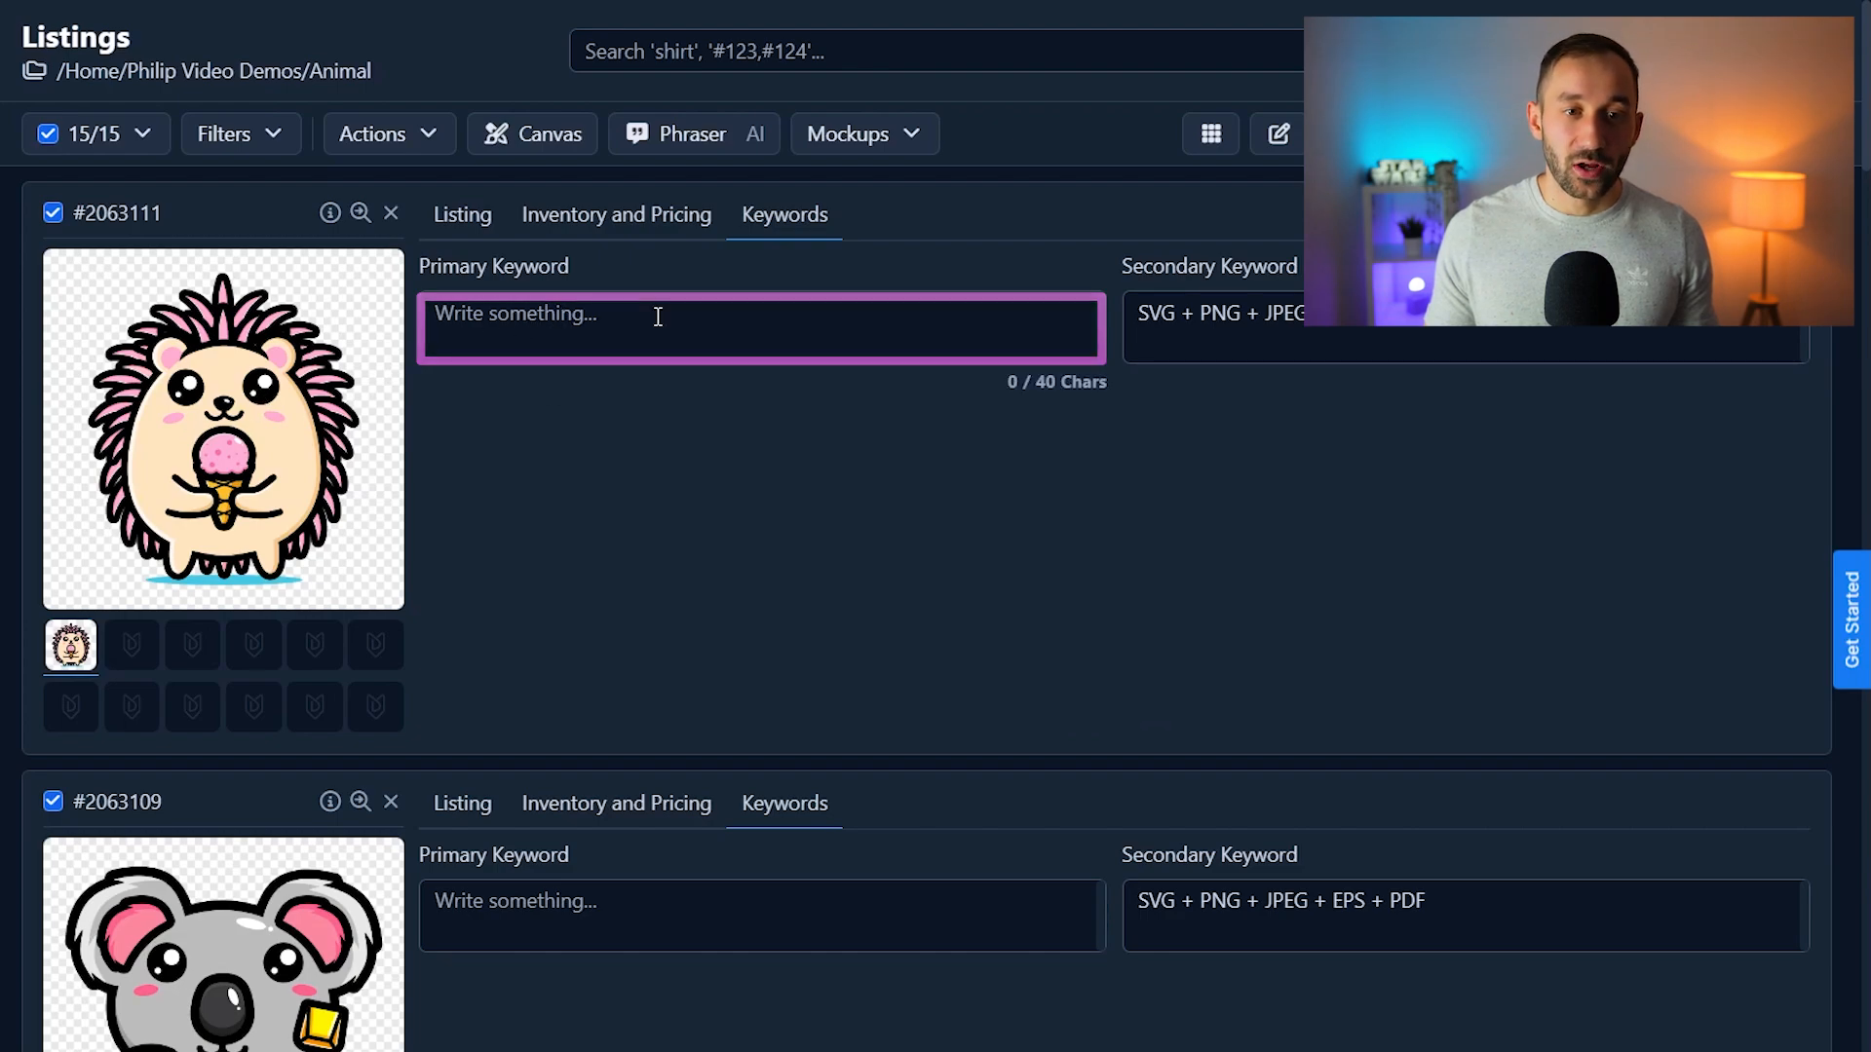
pyautogui.write('He')
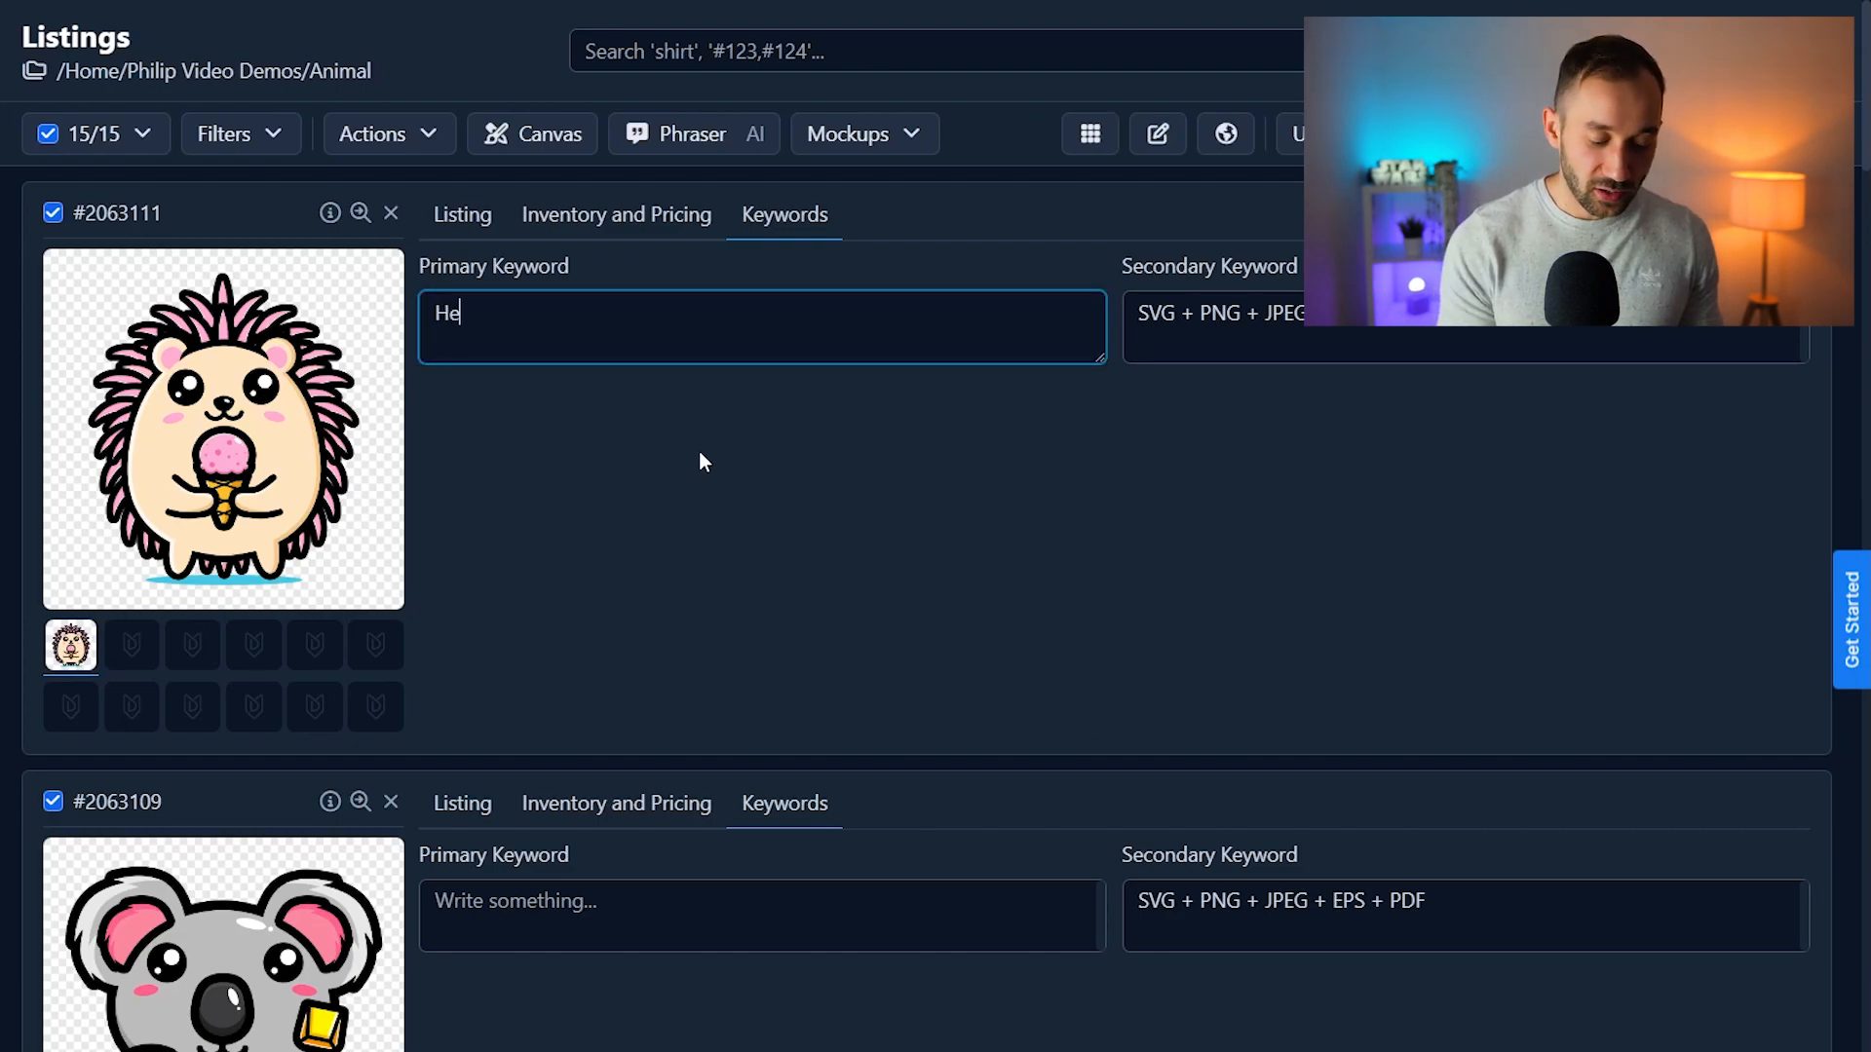
pyautogui.write('dgehog')
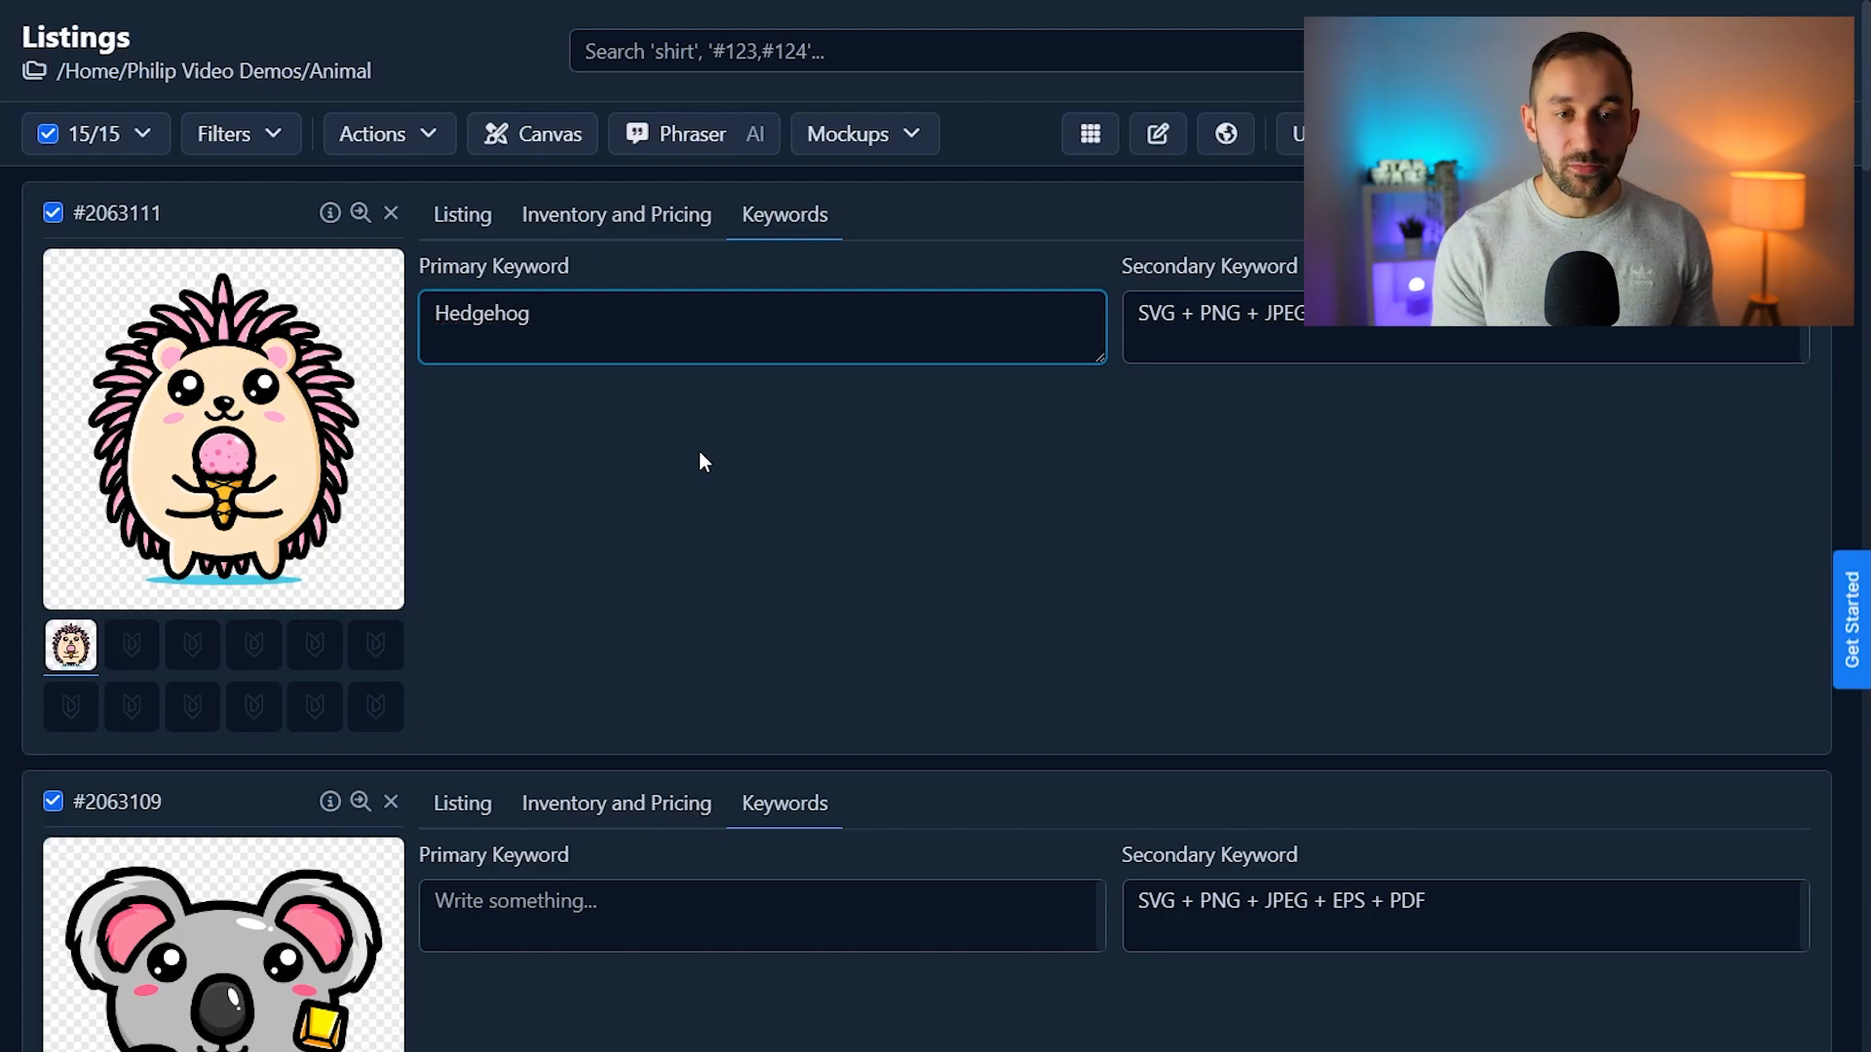
# Enter "Koala" as the primary keyword of the koala listing.
pyautogui.scroll(-3, 682, 487)
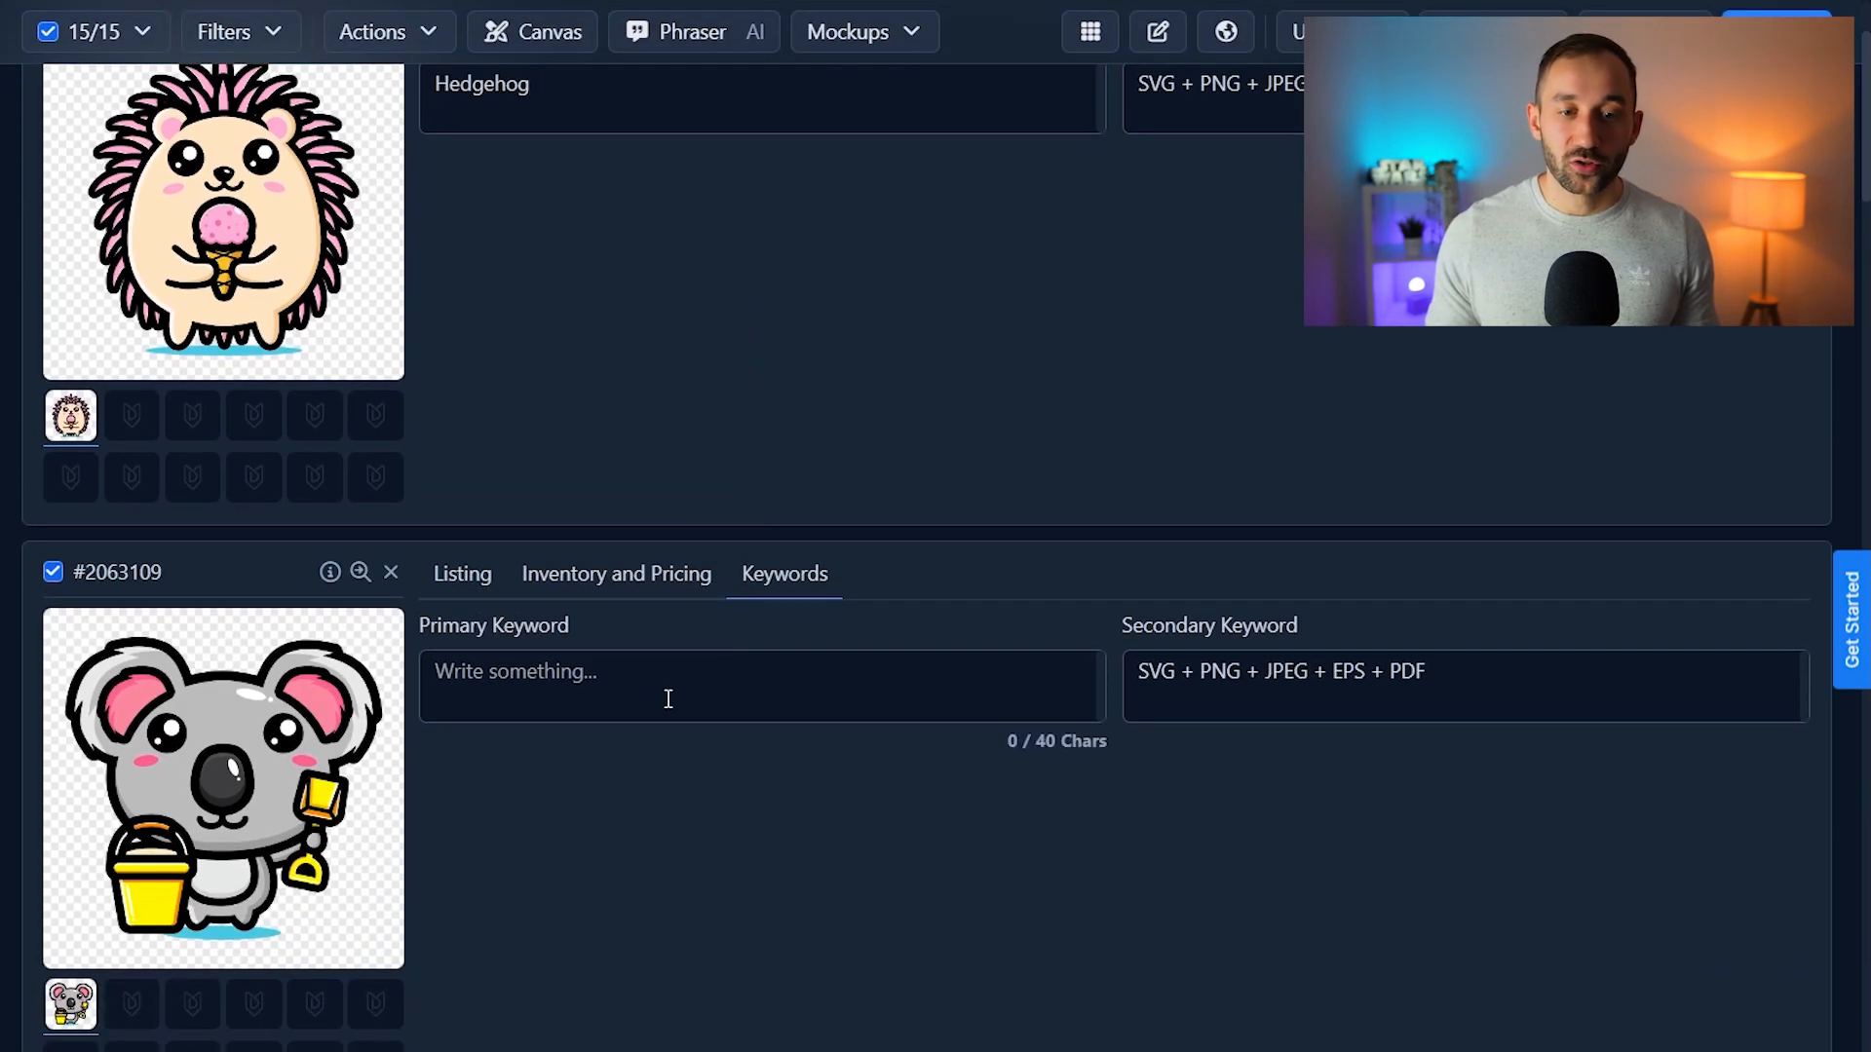
pyautogui.click(668, 693)
pyautogui.scroll(-1, 924, 869)
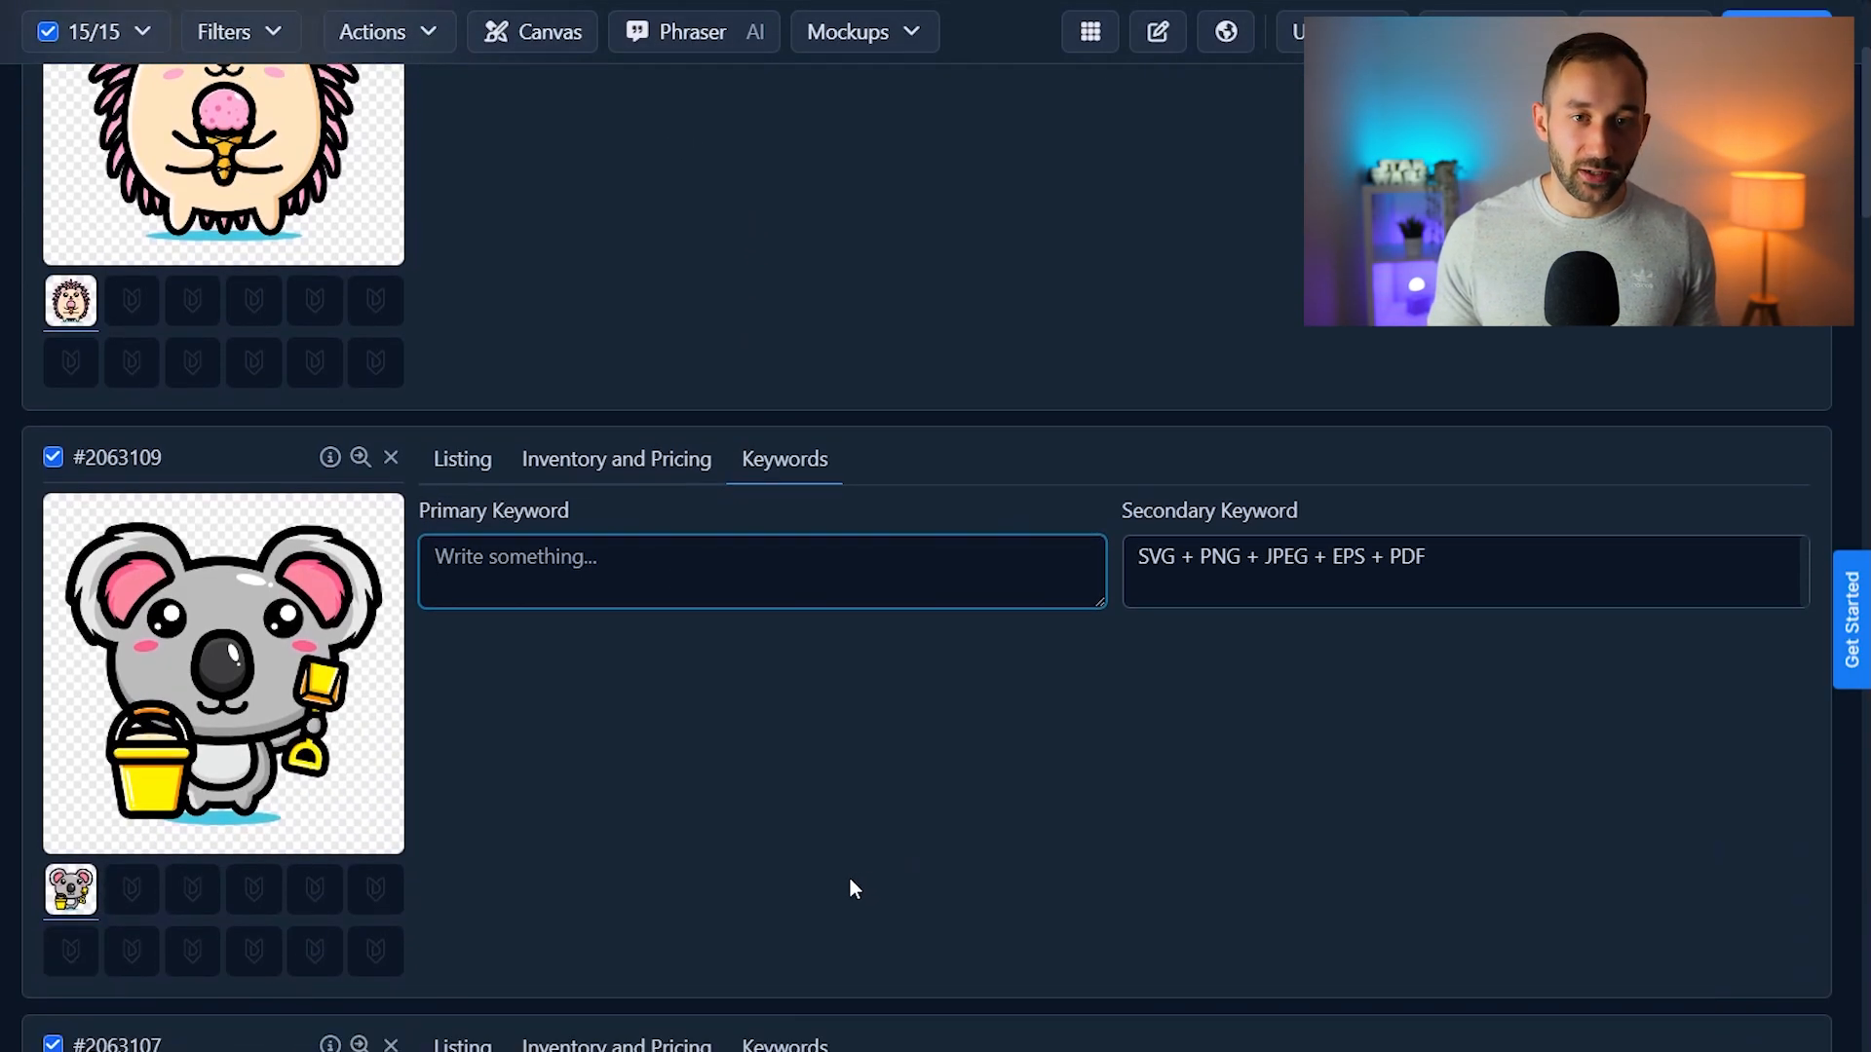
pyautogui.scroll(4, 850, 879)
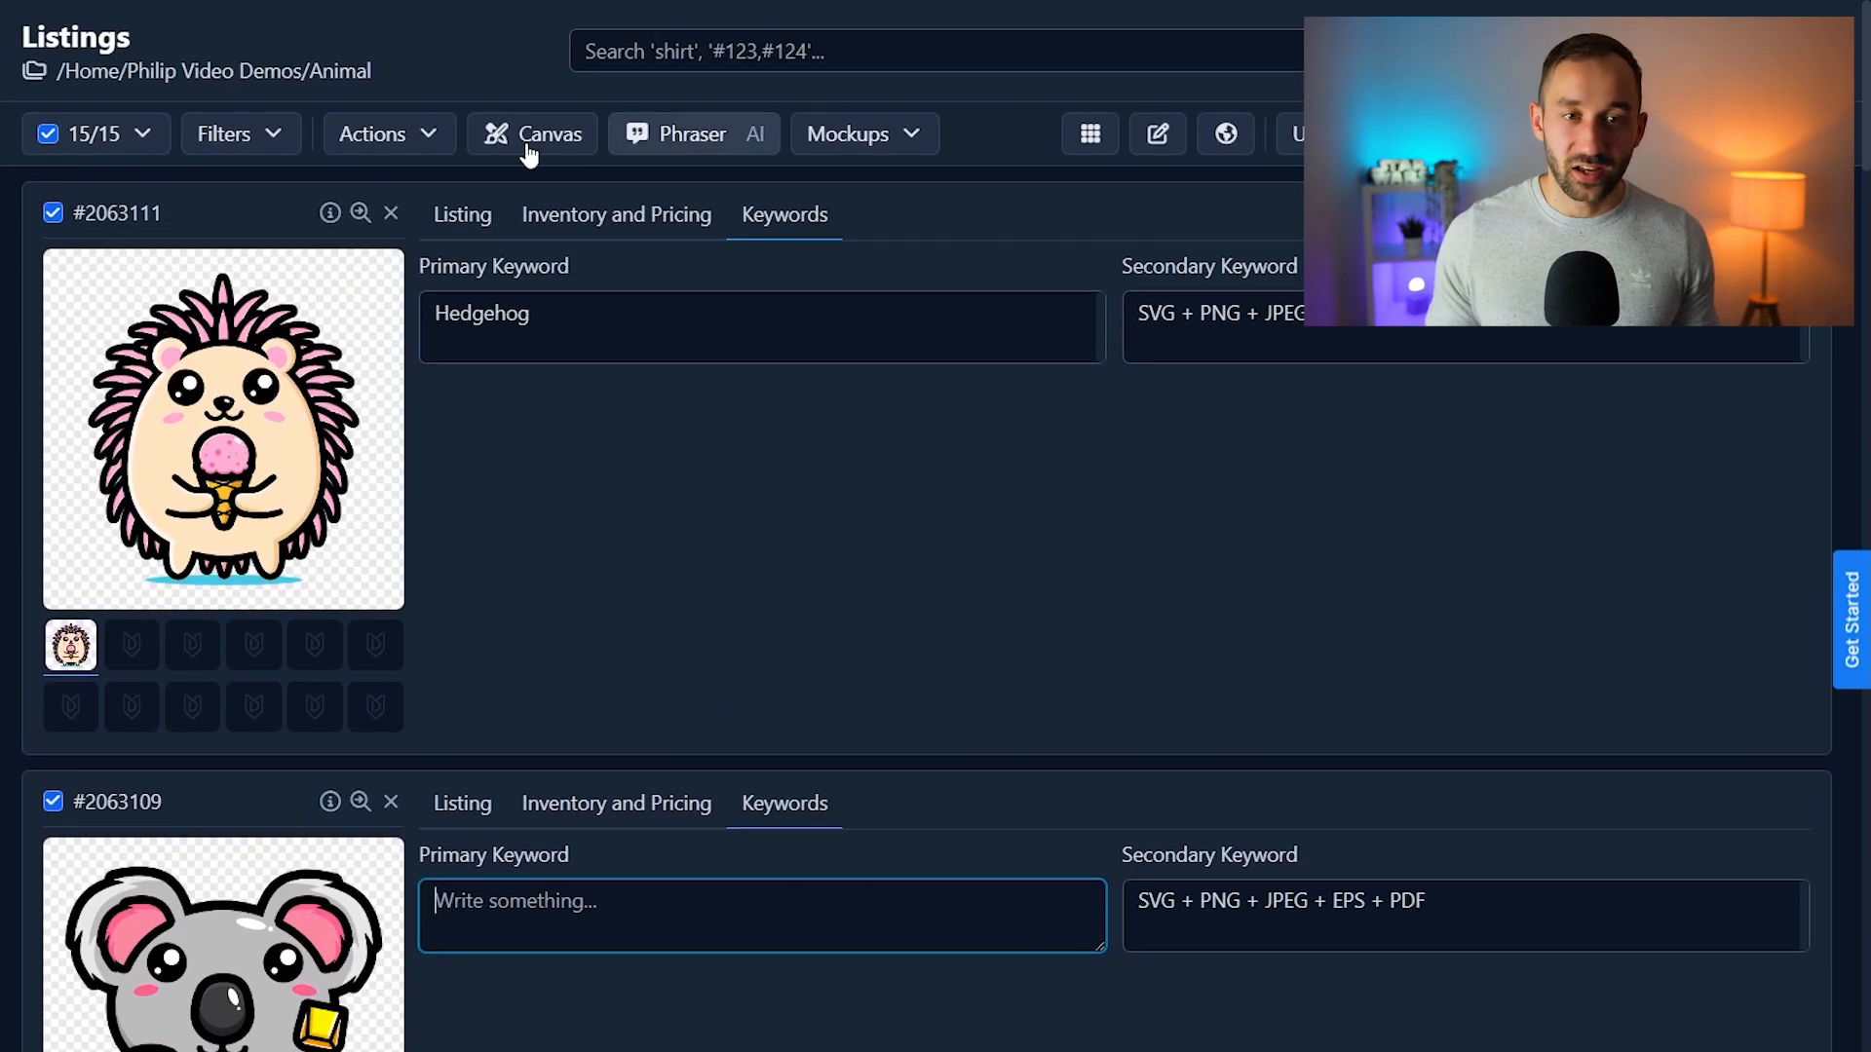
pyautogui.click(389, 133)
pyautogui.click(1236, 534)
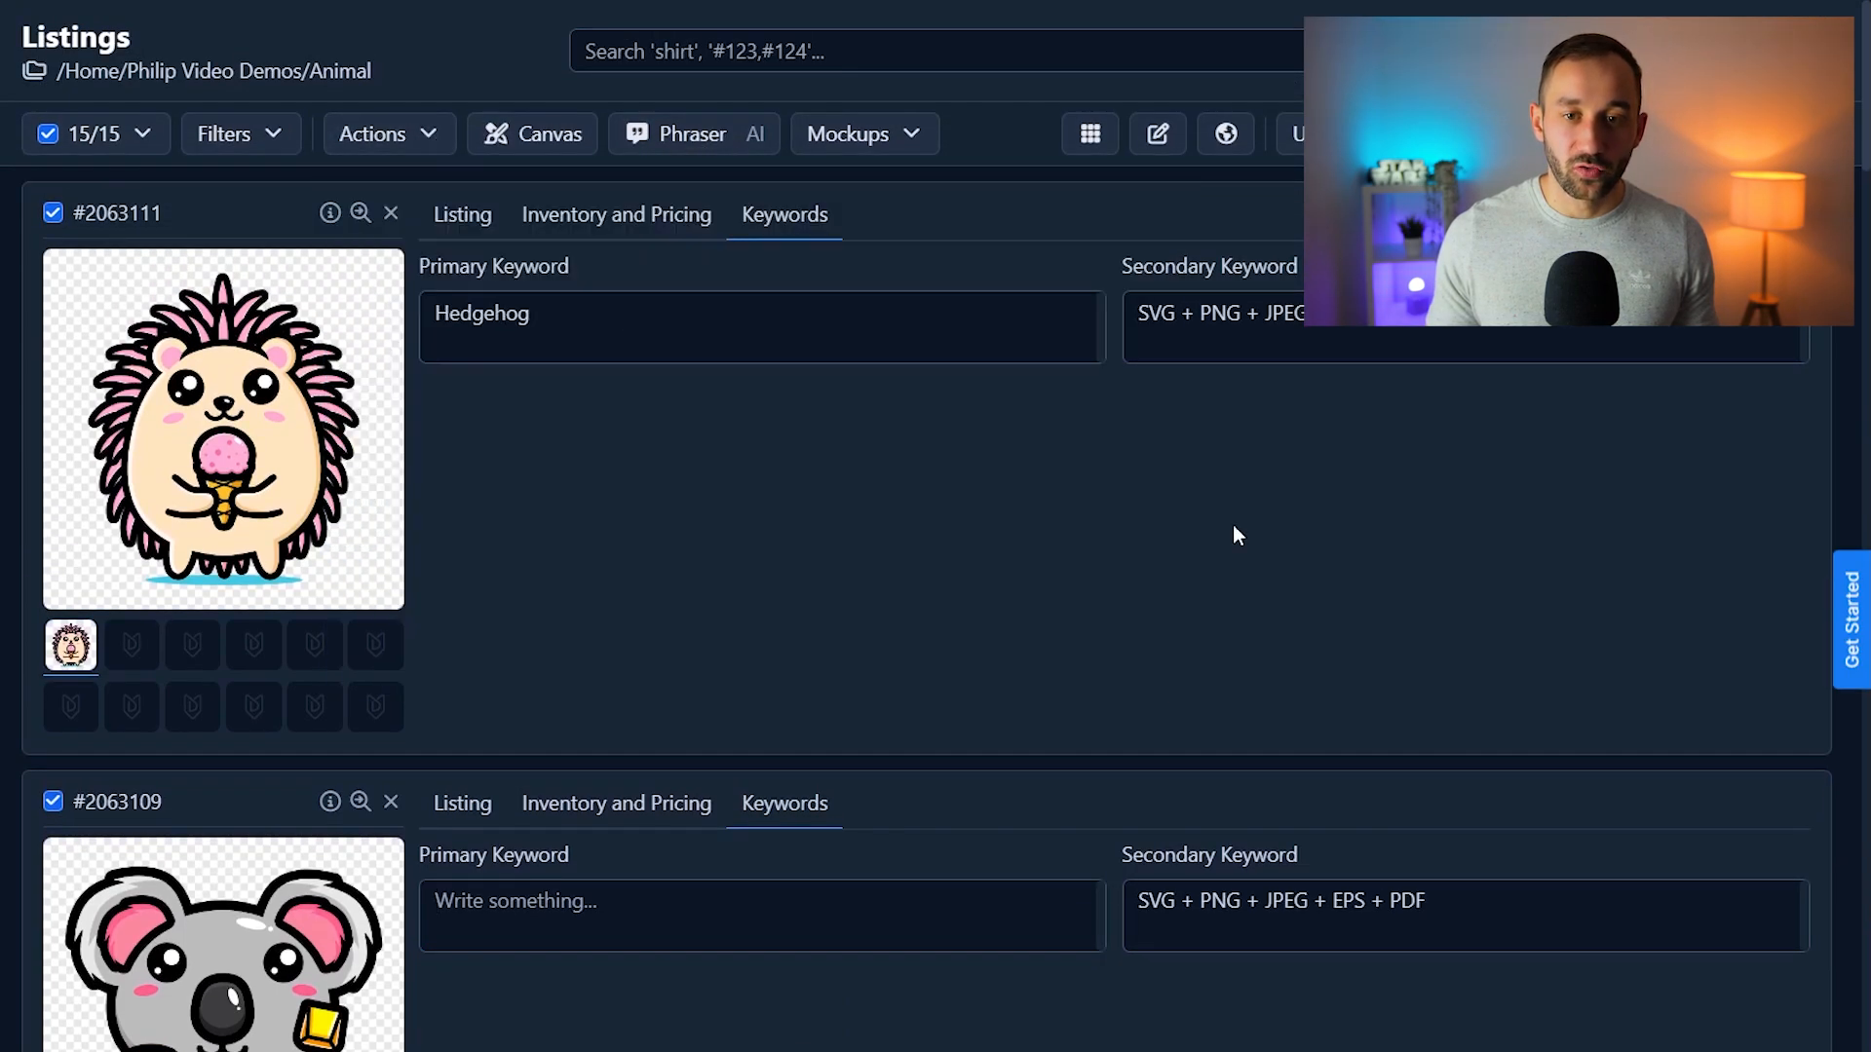
pyautogui.scroll(-4, 679, 474)
pyautogui.click(602, 477)
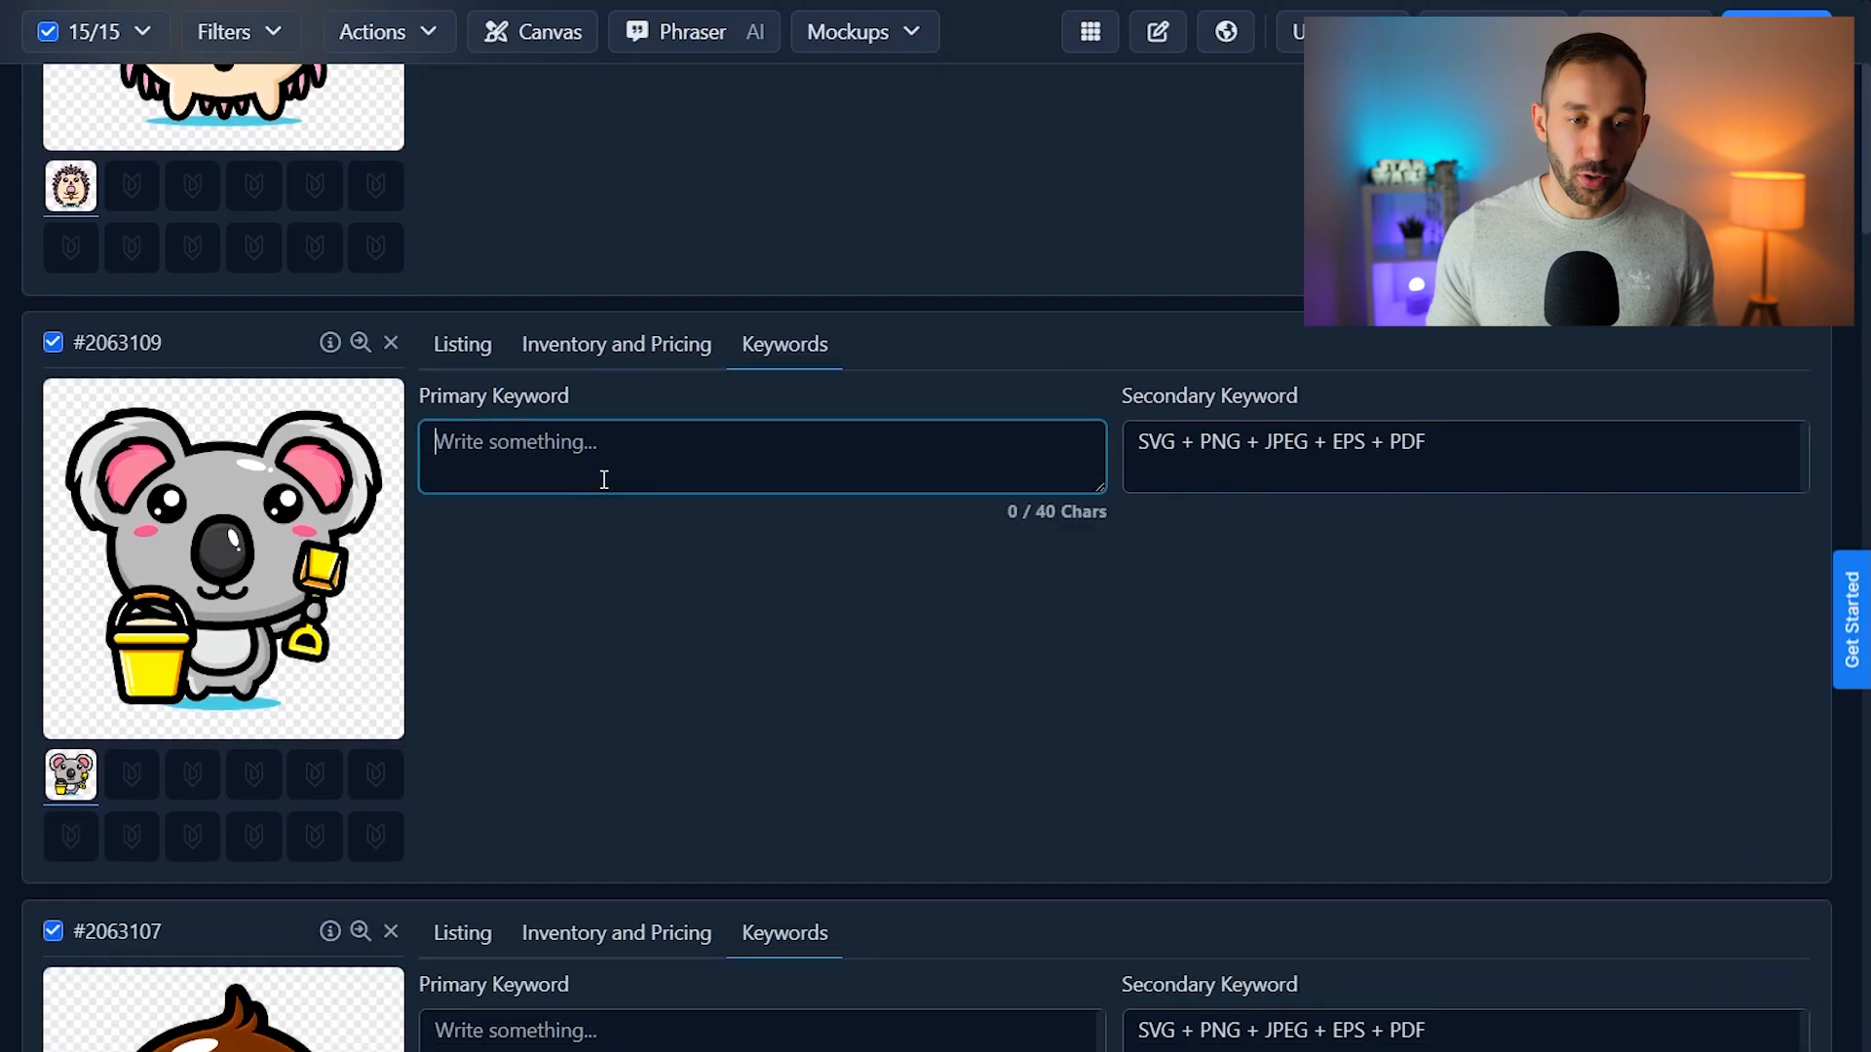
pyautogui.write('Koala')
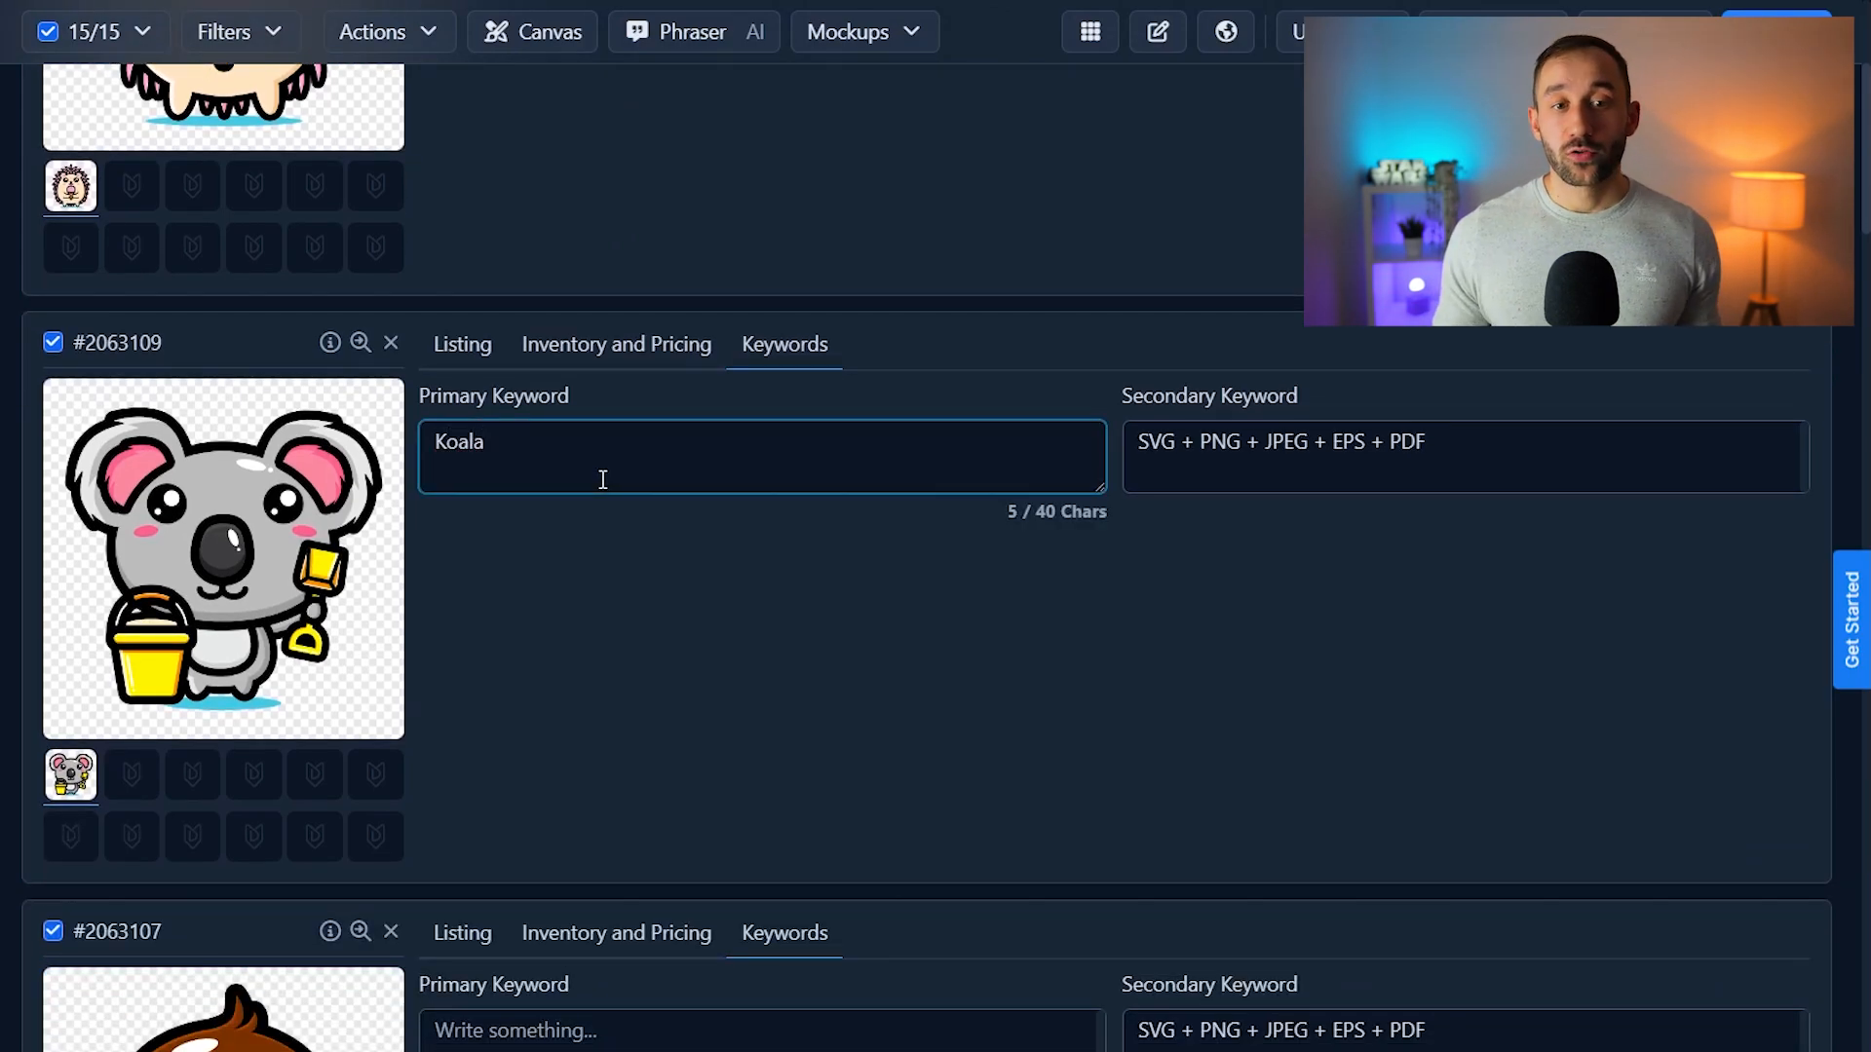
# Enter "Monkey" as the primary keyword of the monkey listing.
pyautogui.scroll(-5, 603, 480)
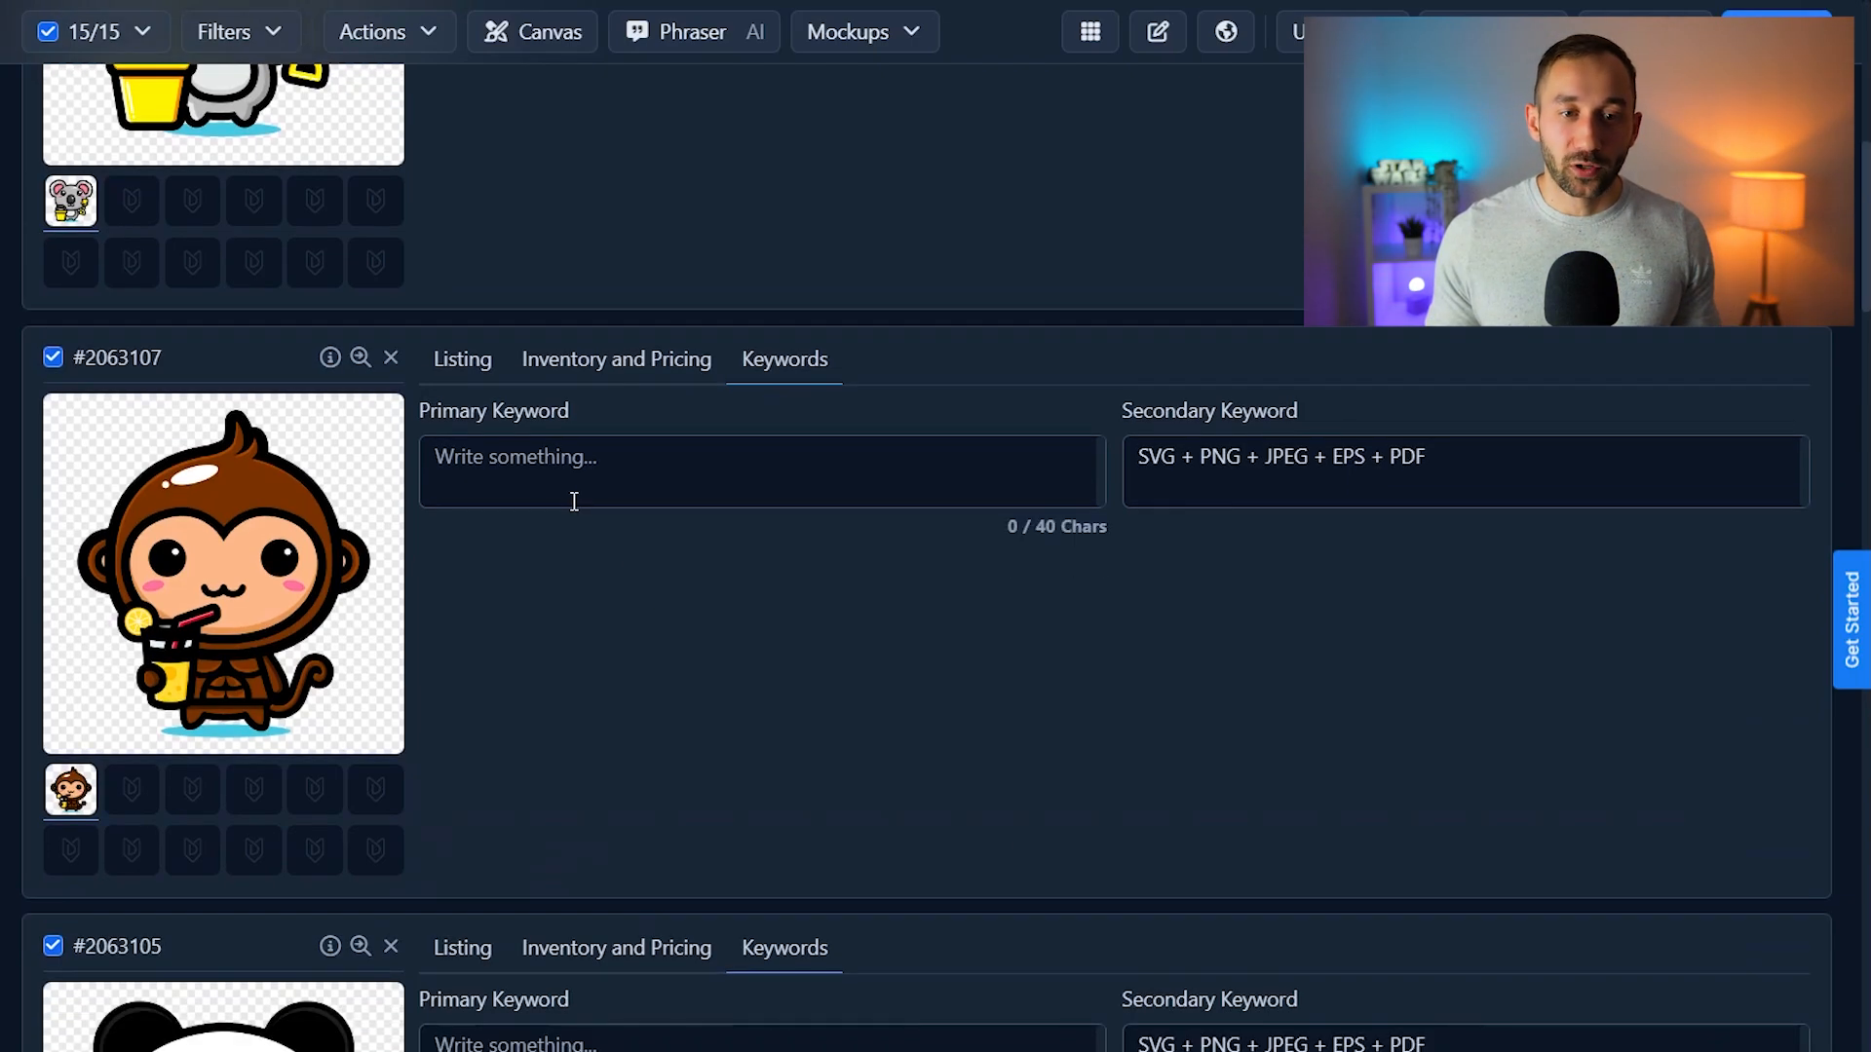
pyautogui.click(604, 473)
pyautogui.write('Monkey')
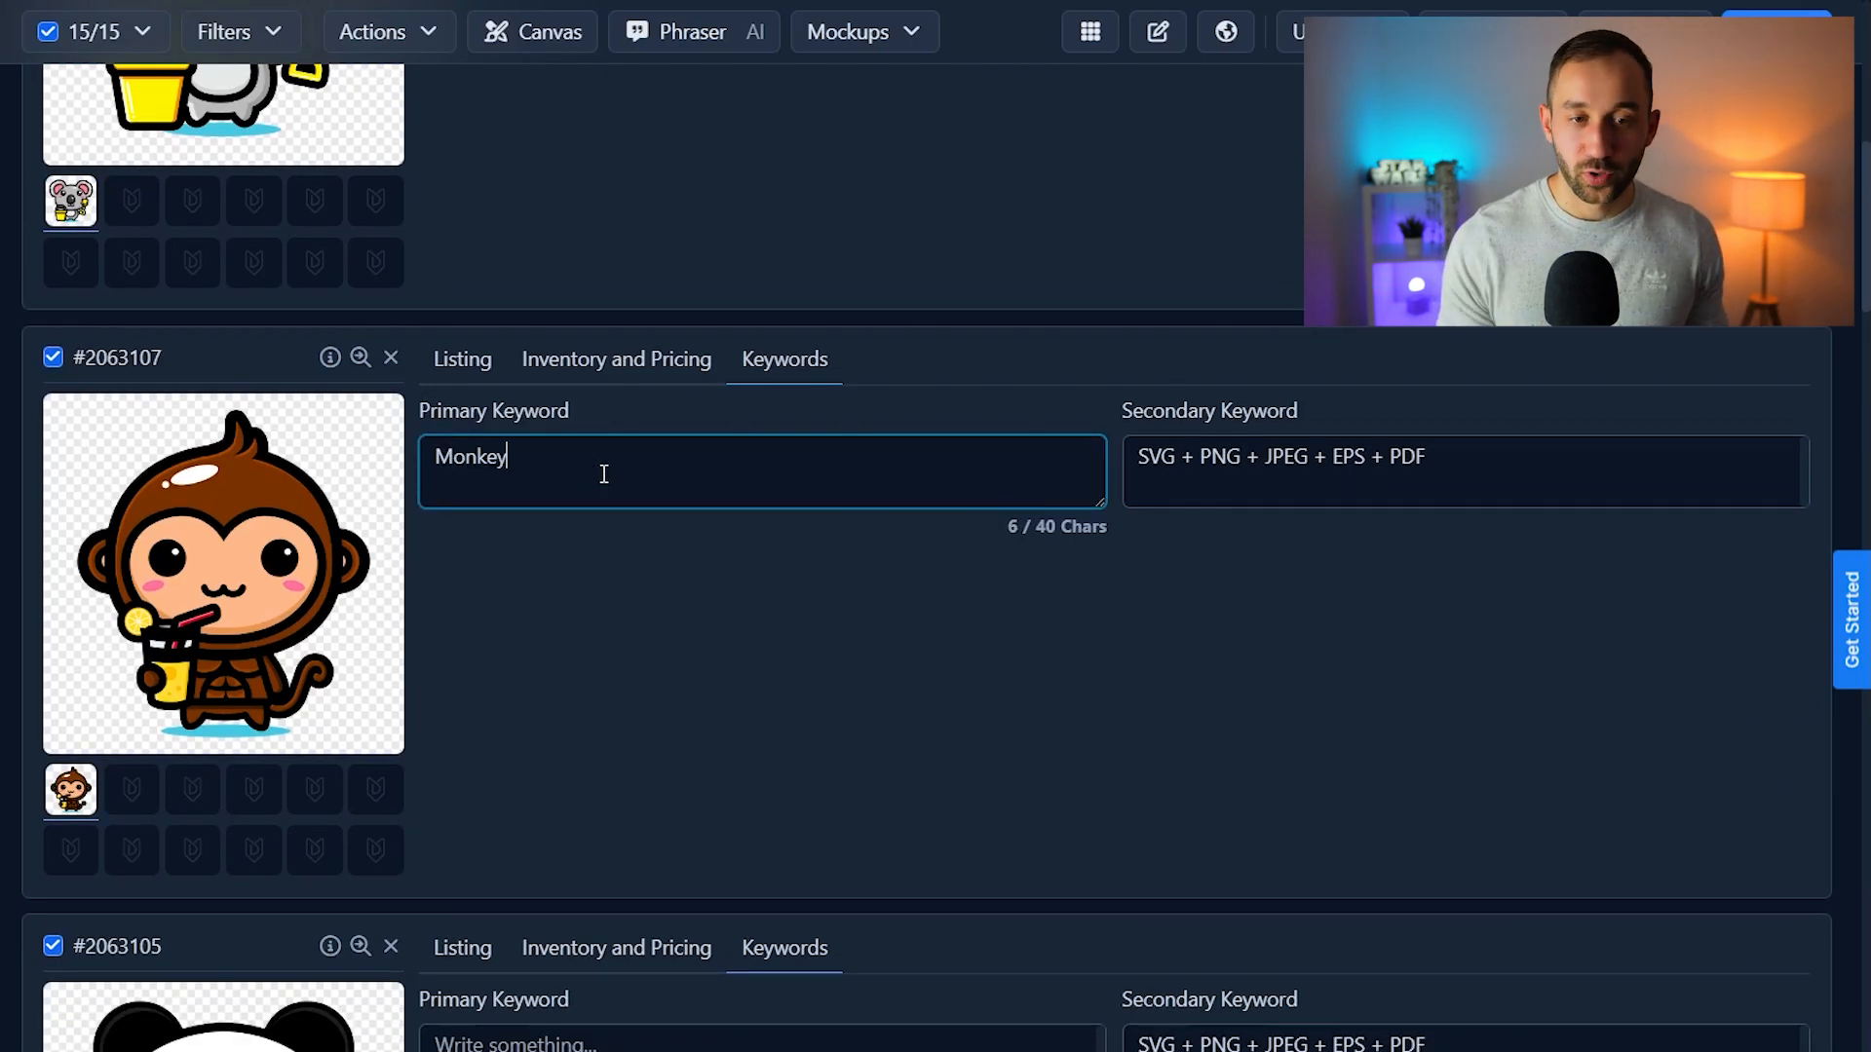
# Fill in the primary keyword of the panda listing with the animal's name.
pyautogui.scroll(-3, 590, 478)
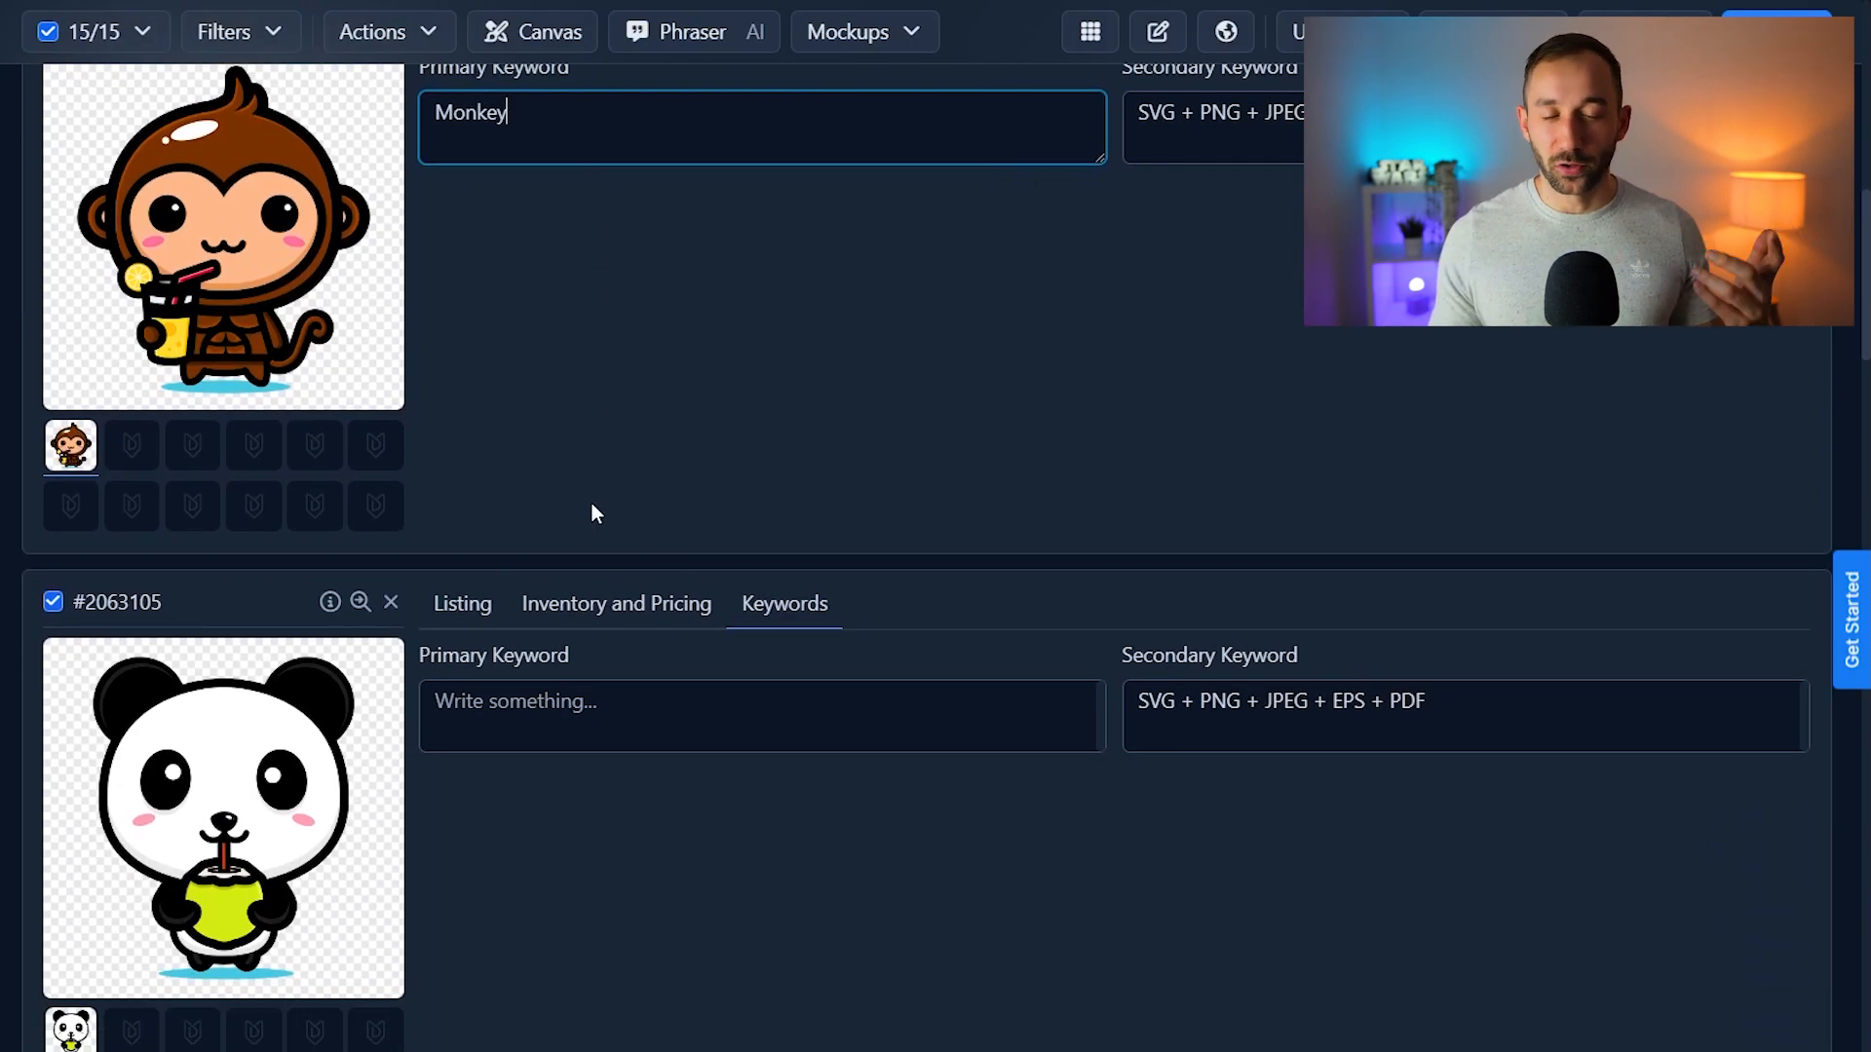
pyautogui.scroll(-1, 594, 502)
pyautogui.click(633, 581)
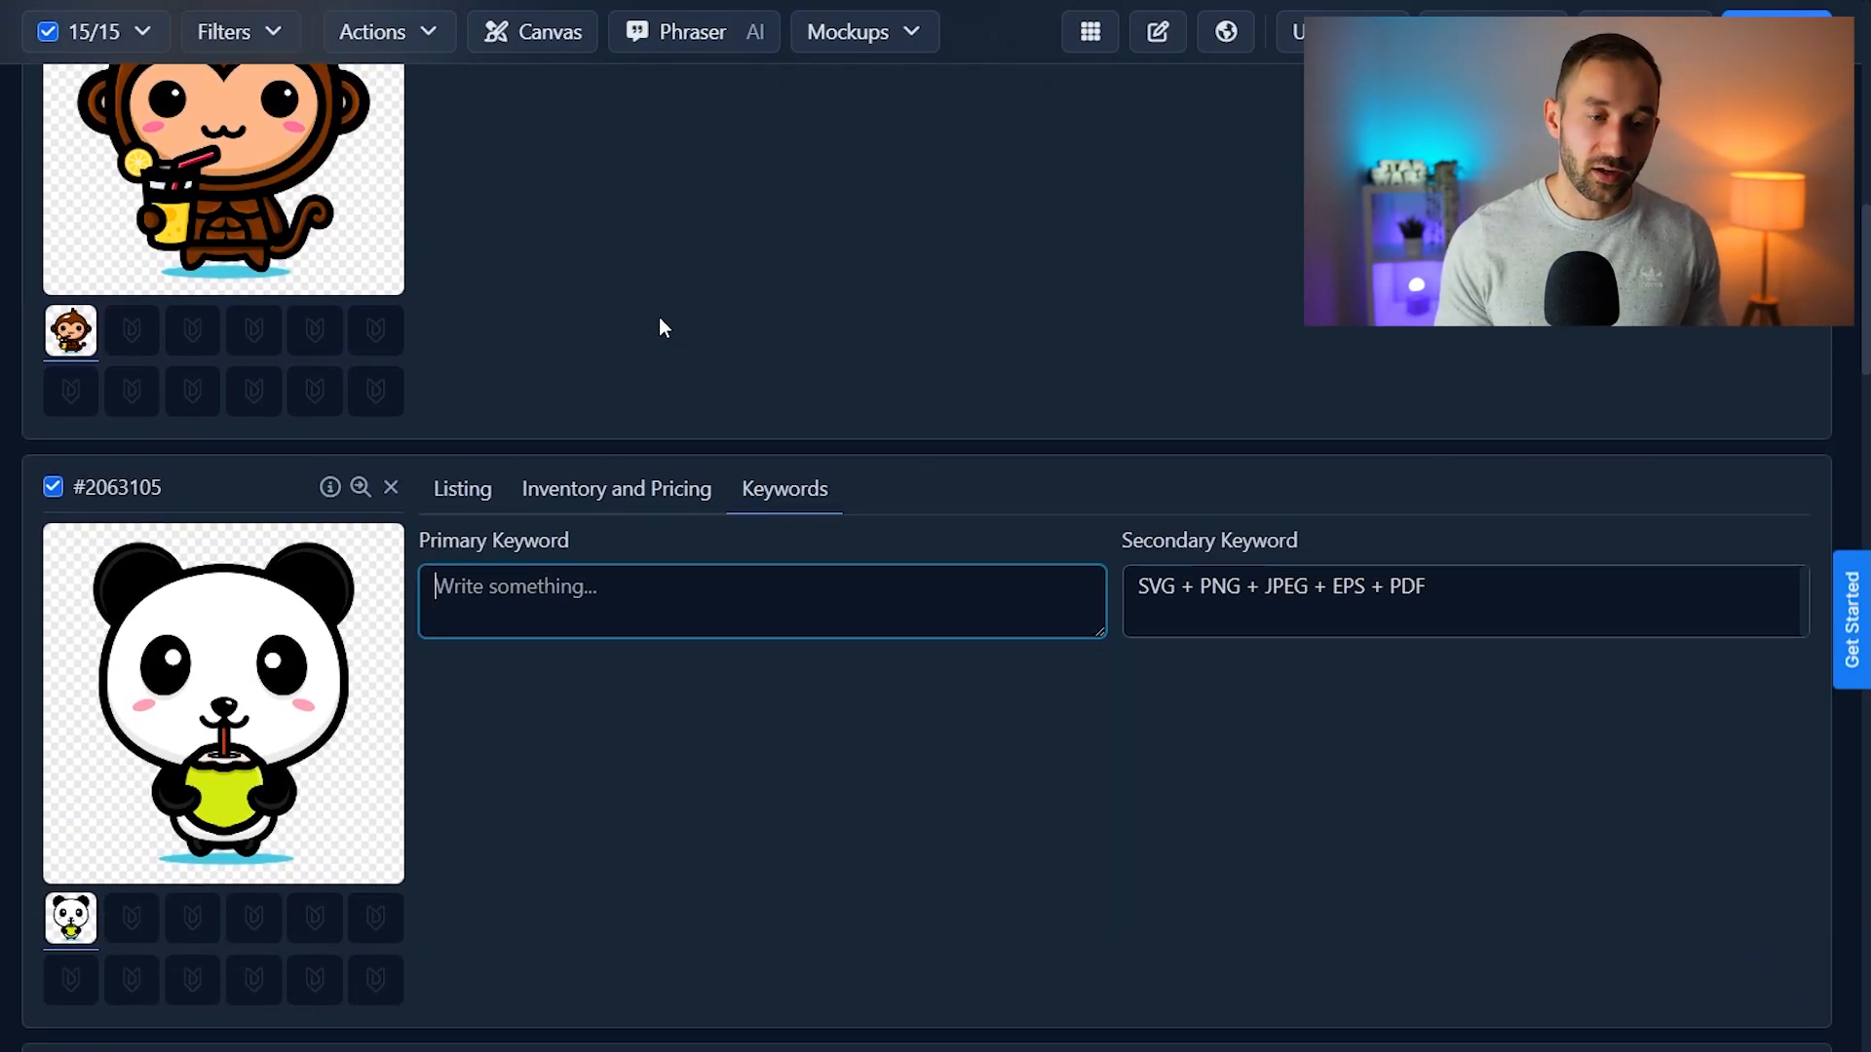
pyautogui.write('P')
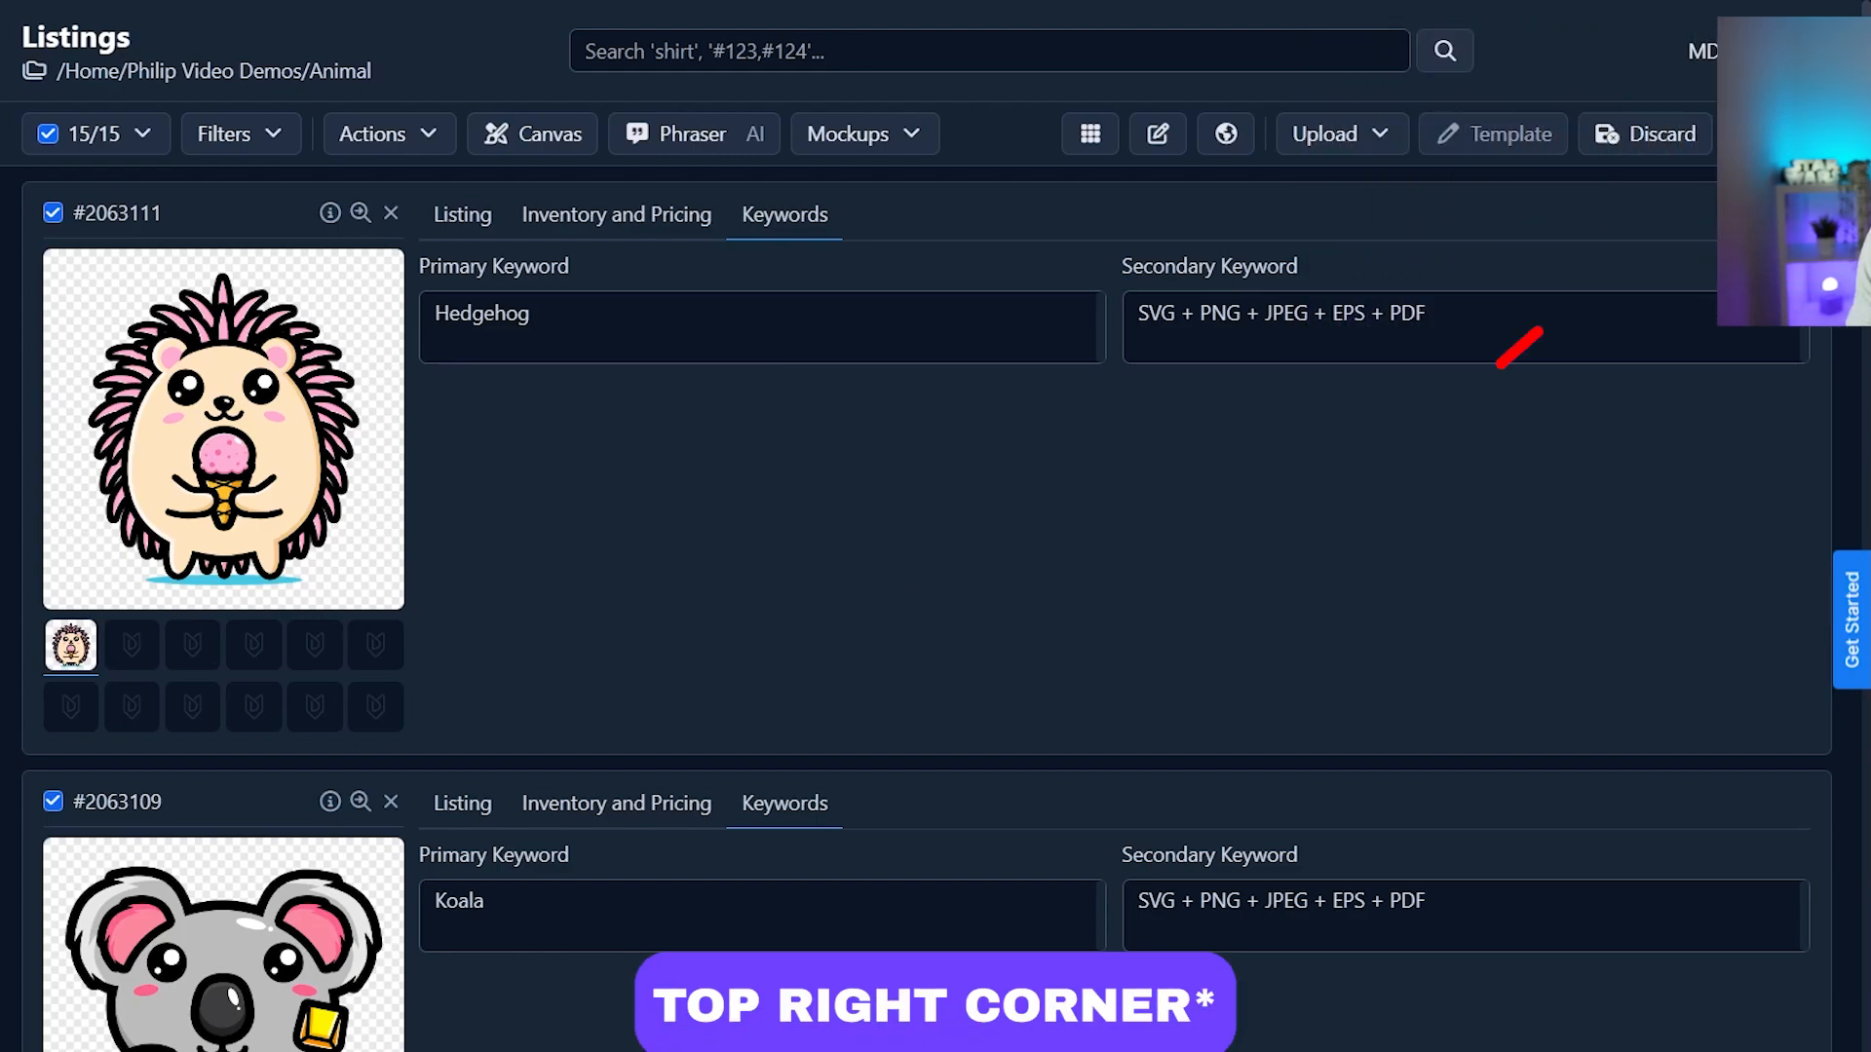
# Save the changes made to the listings and look over the entered primary keywords.
pyautogui.click(1744, 142)
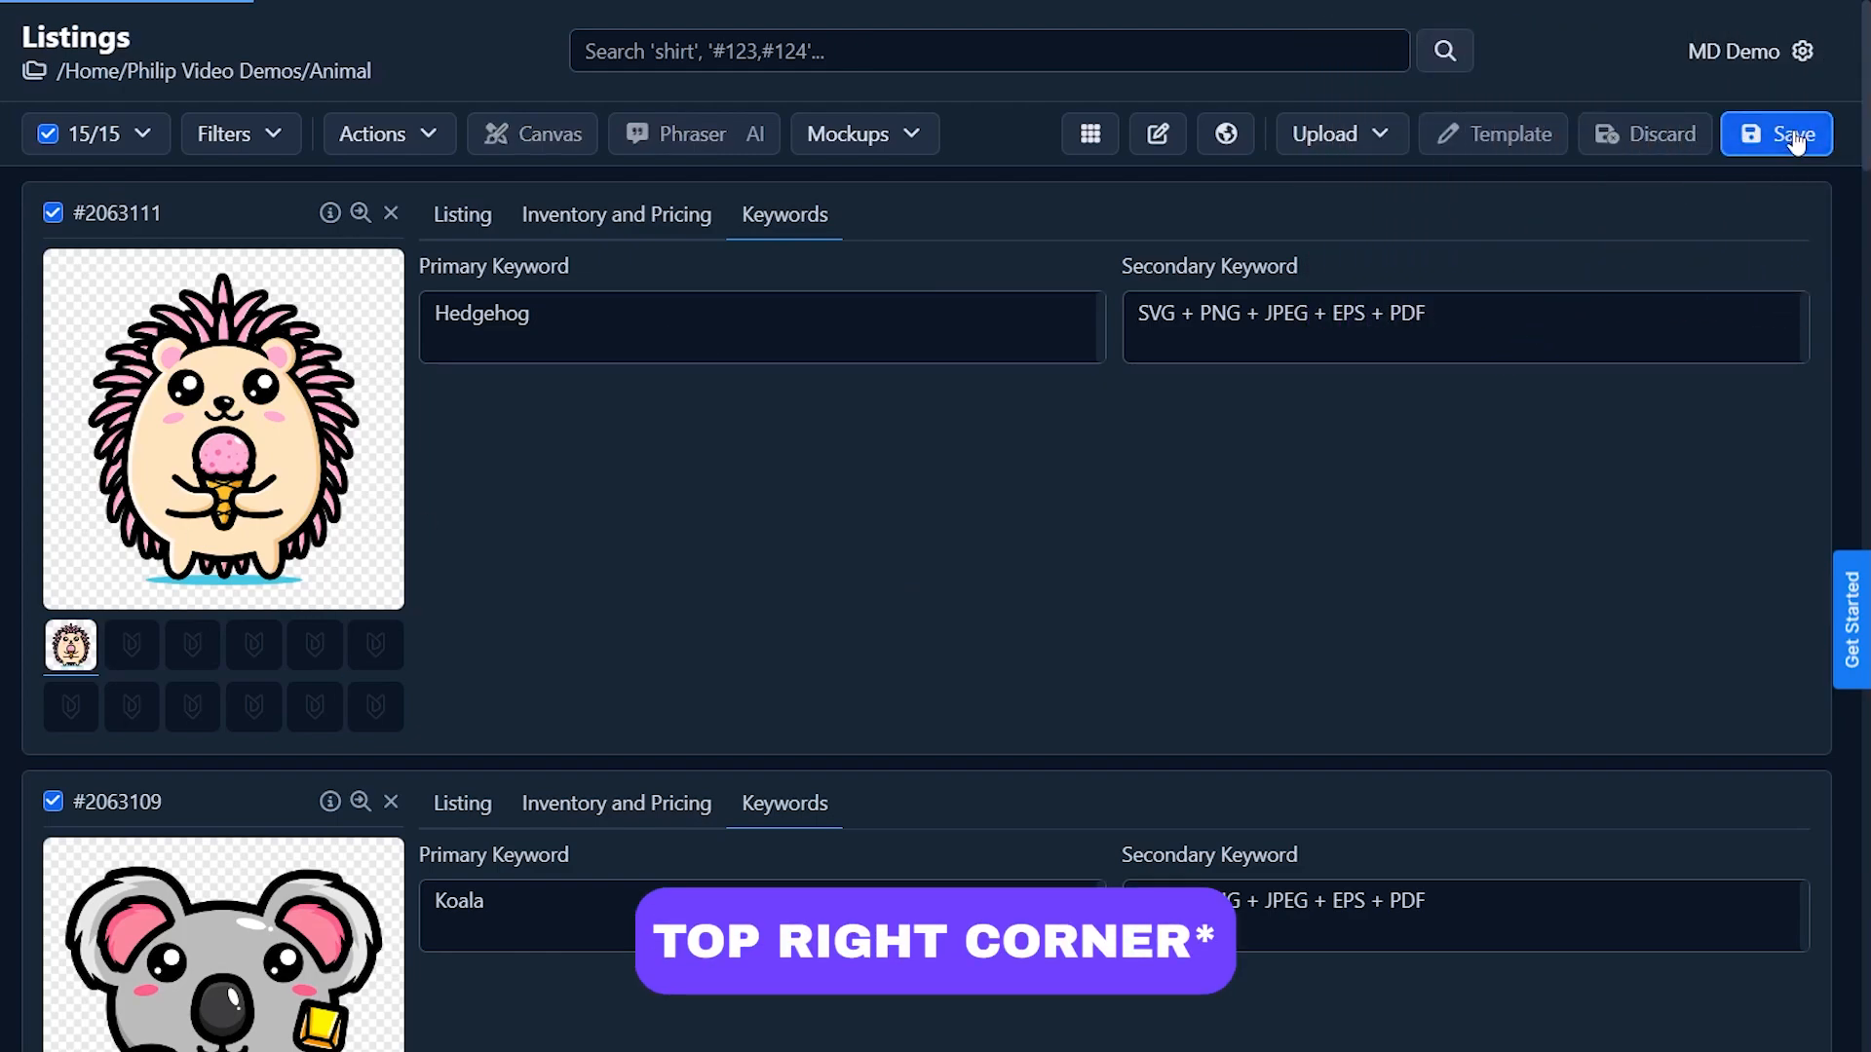
pyautogui.scroll(-3, 563, 441)
pyautogui.scroll(-3, 563, 441)
pyautogui.scroll(6, 612, 535)
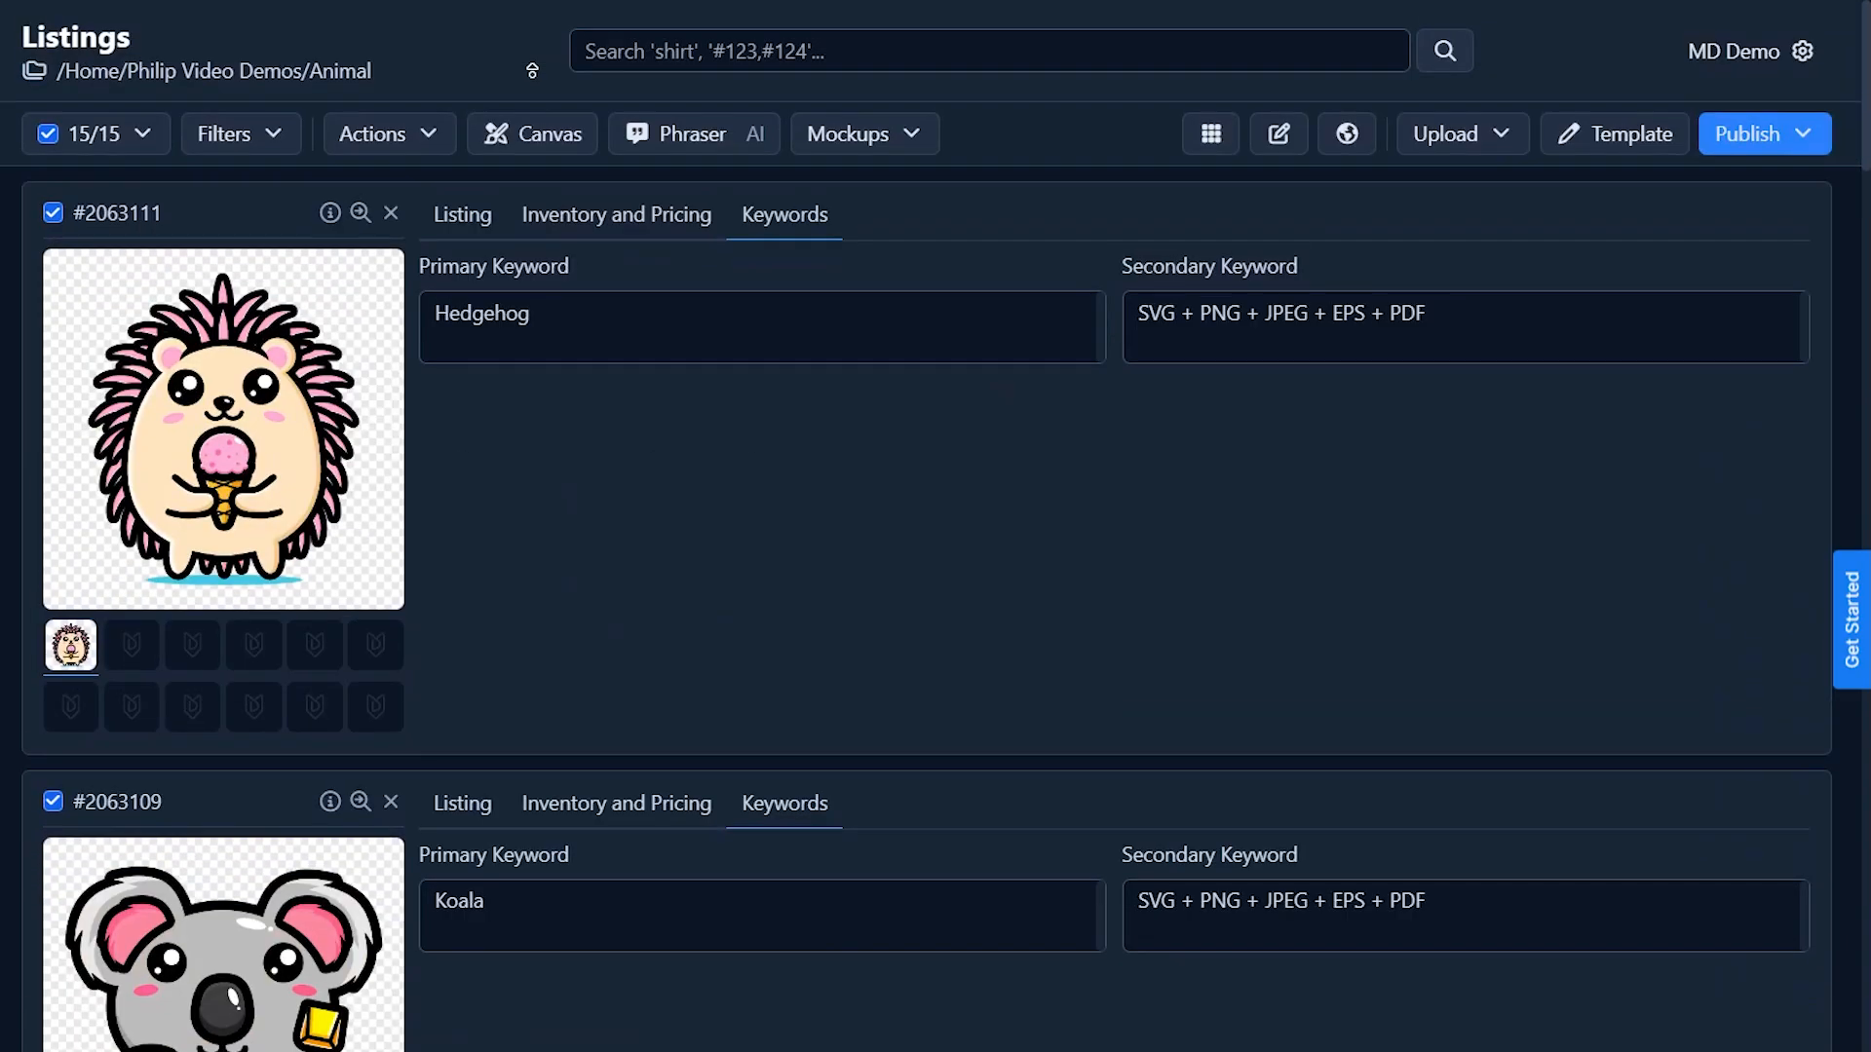
# Show the listing fields, start Phraser for all selected listings and choose Primary Keyword as the field containing keywords.
pyautogui.click(462, 226)
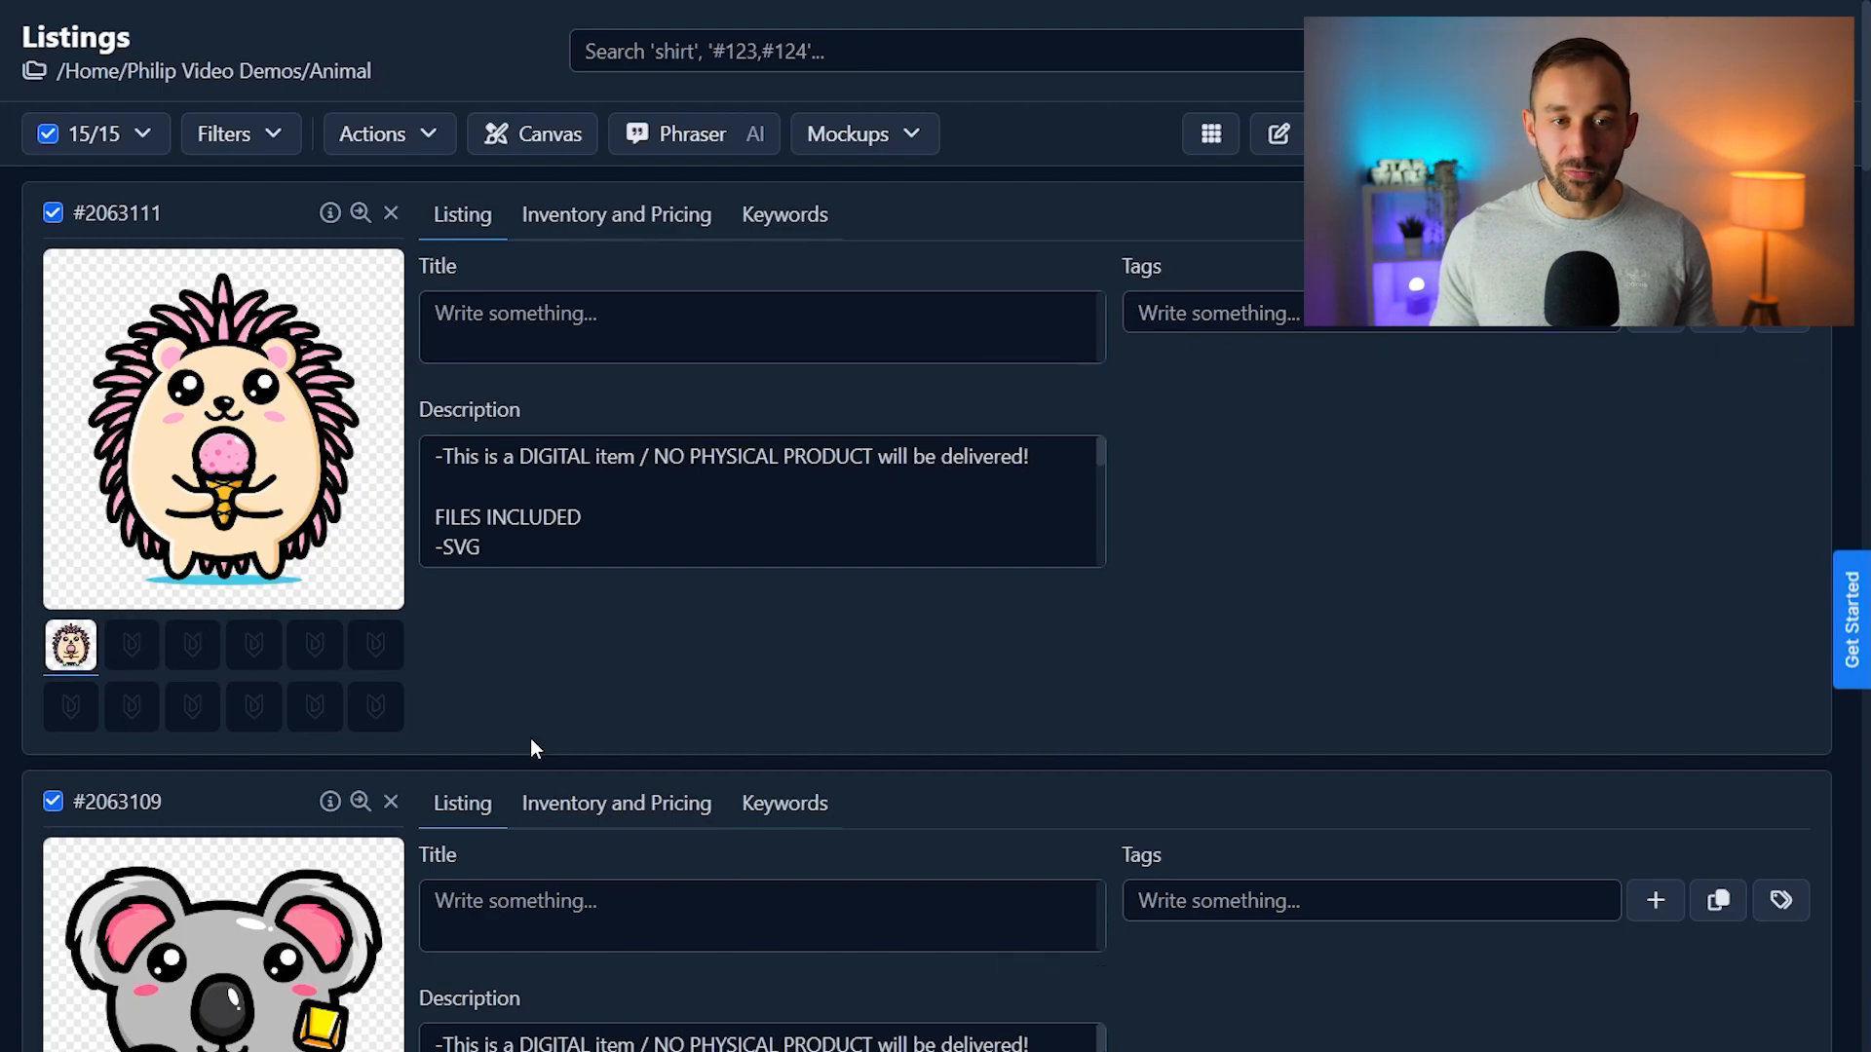
pyautogui.click(91, 137)
pyautogui.click(194, 282)
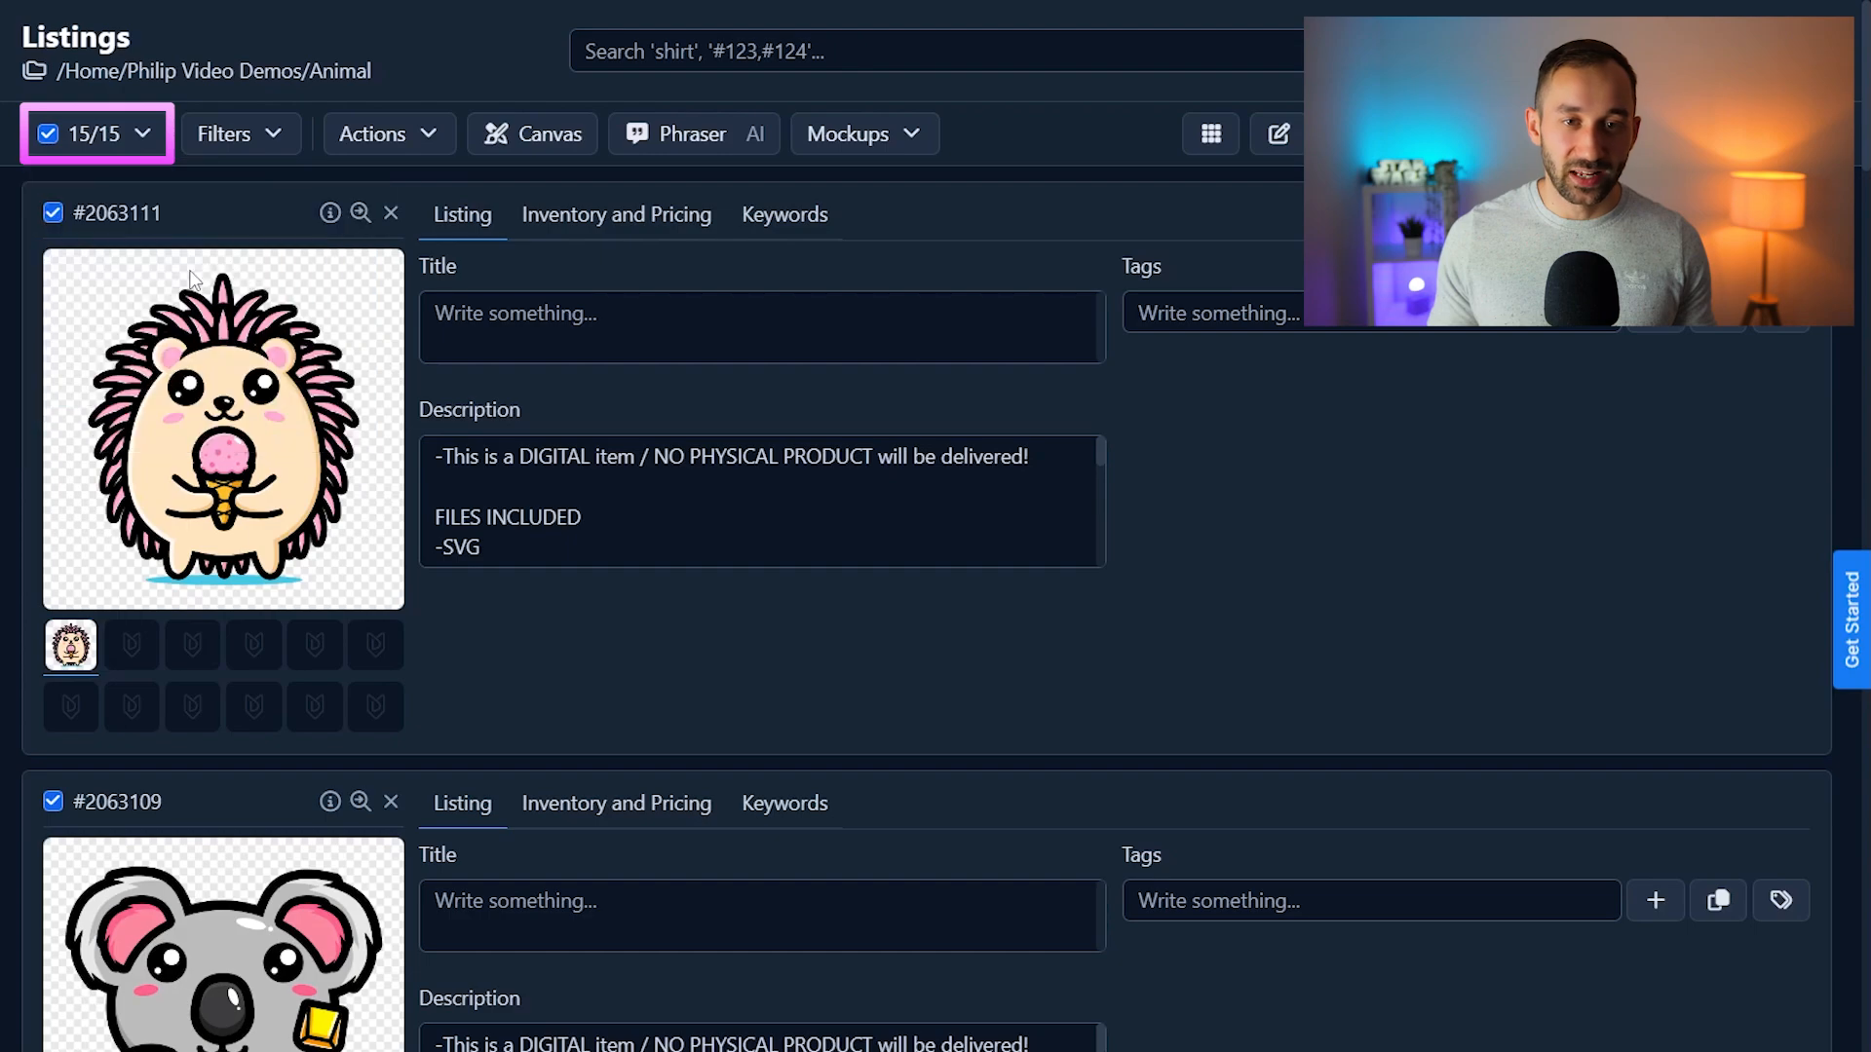
pyautogui.click(694, 134)
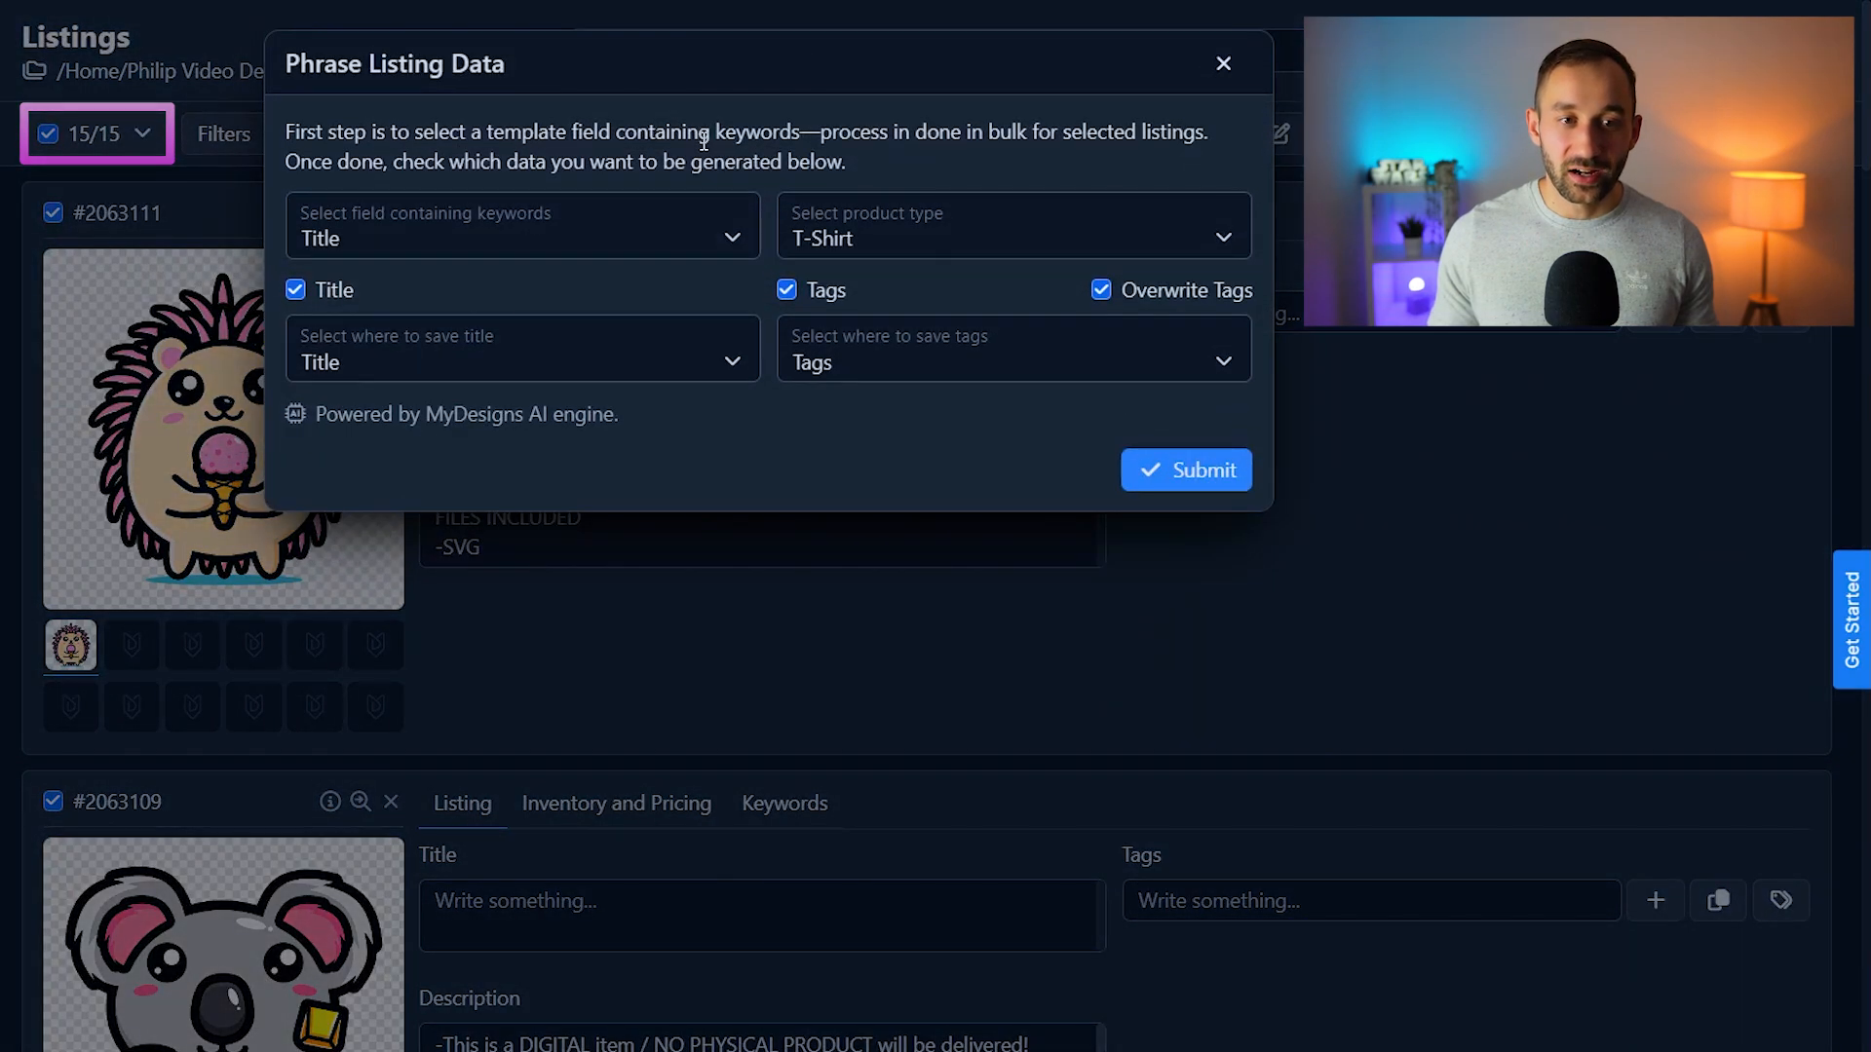
pyautogui.click(553, 237)
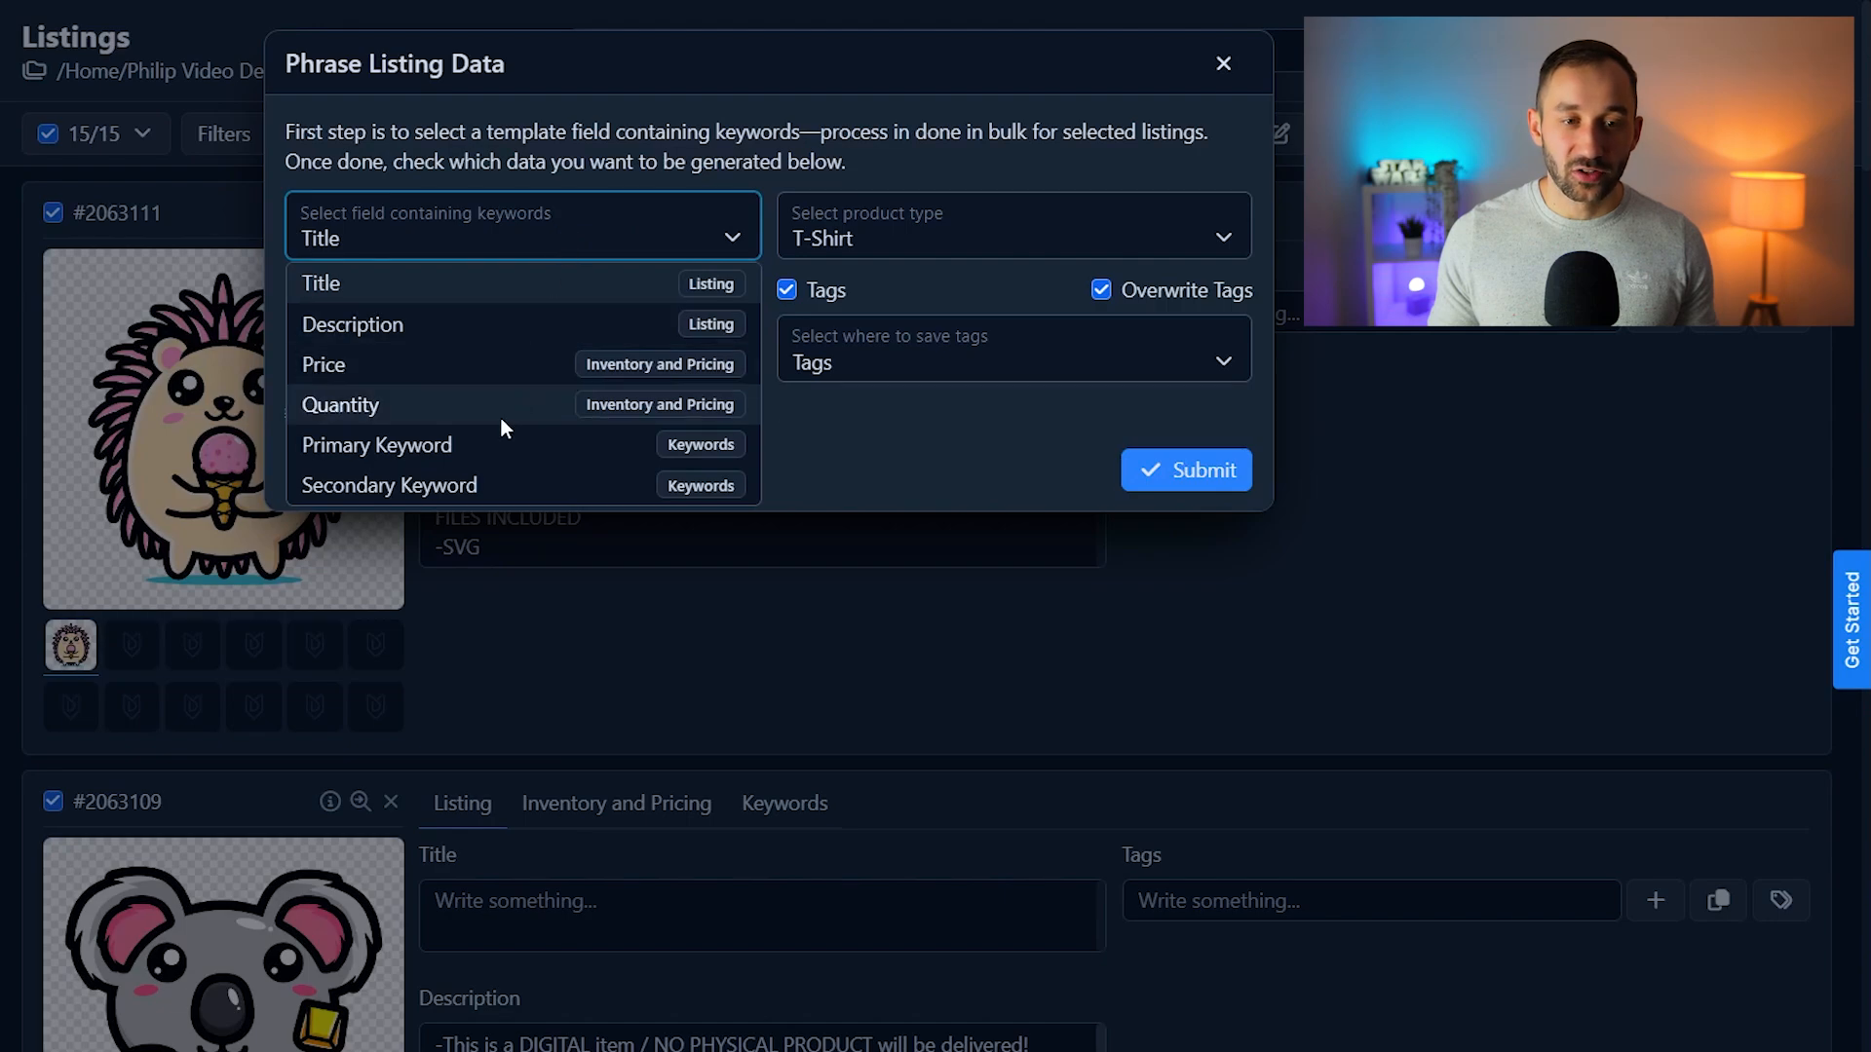
pyautogui.click(423, 448)
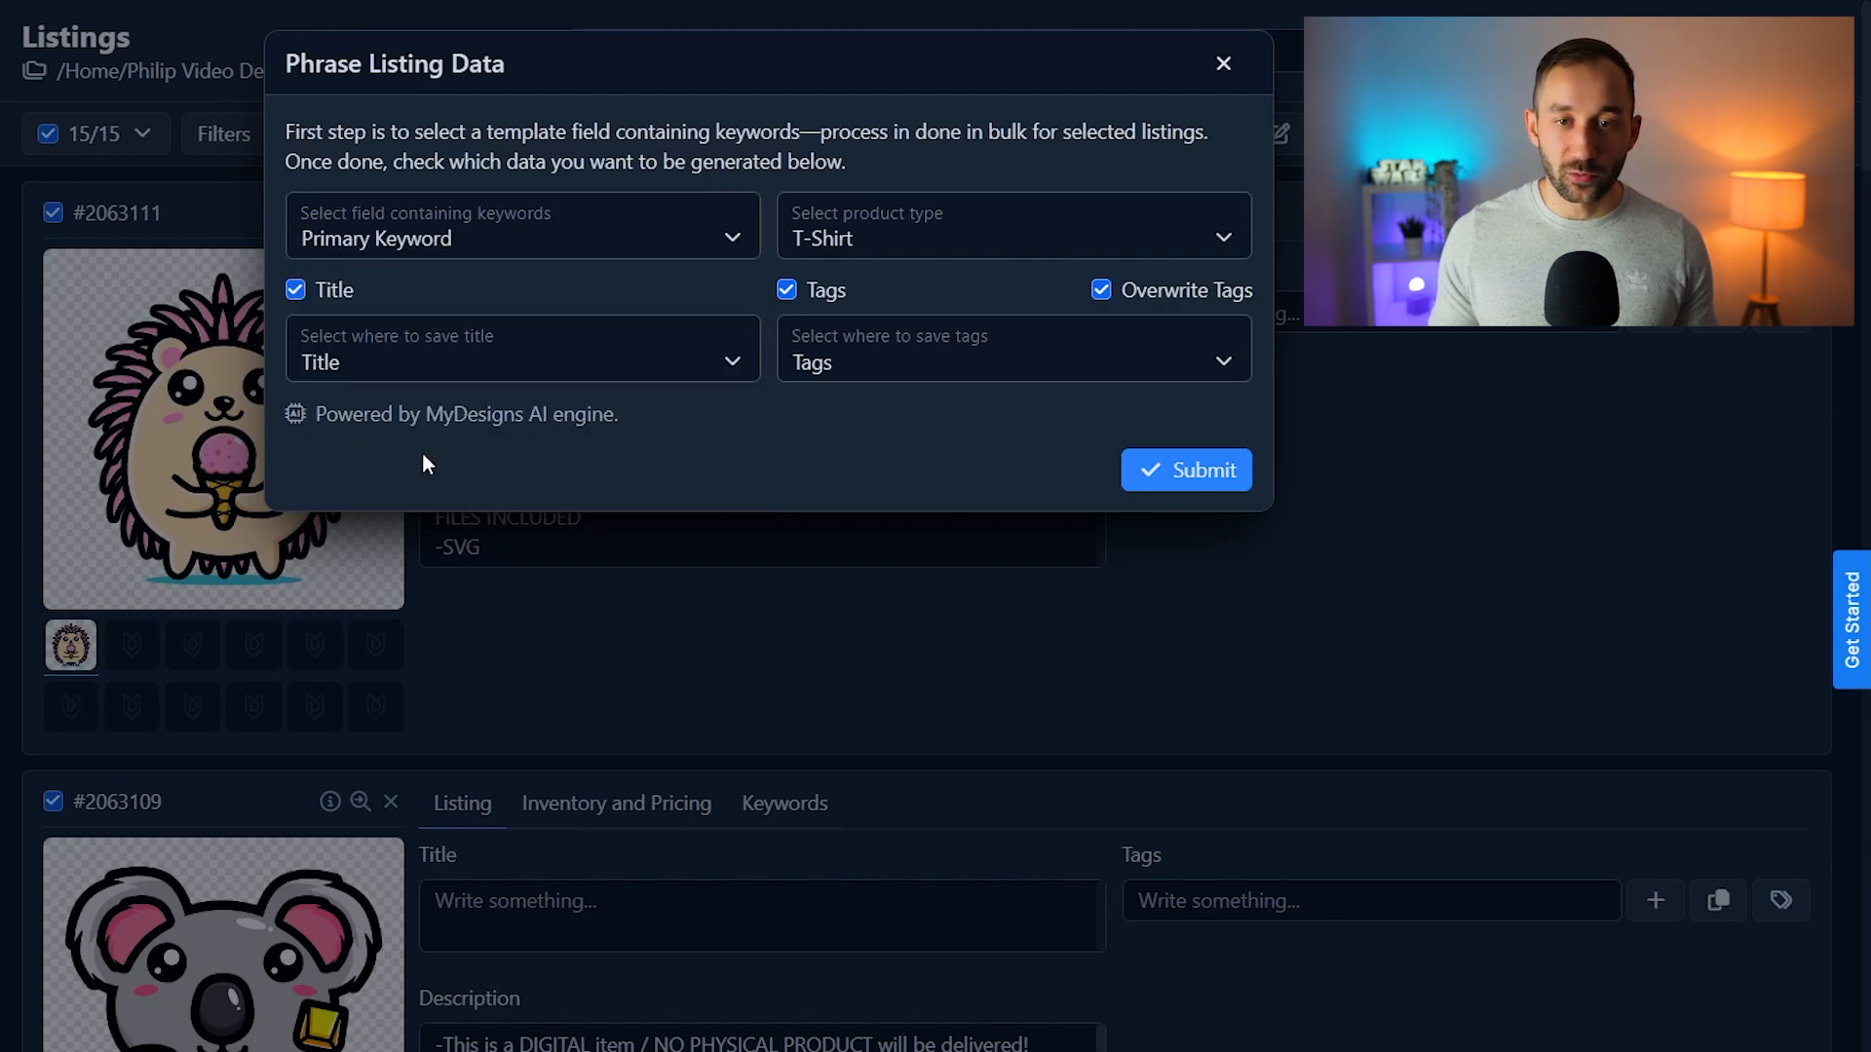
# Set the product type to Digital and submit the title and tag generation for all selected listings, confirming the action.
pyautogui.click(977, 237)
pyautogui.scroll(-5, 933, 430)
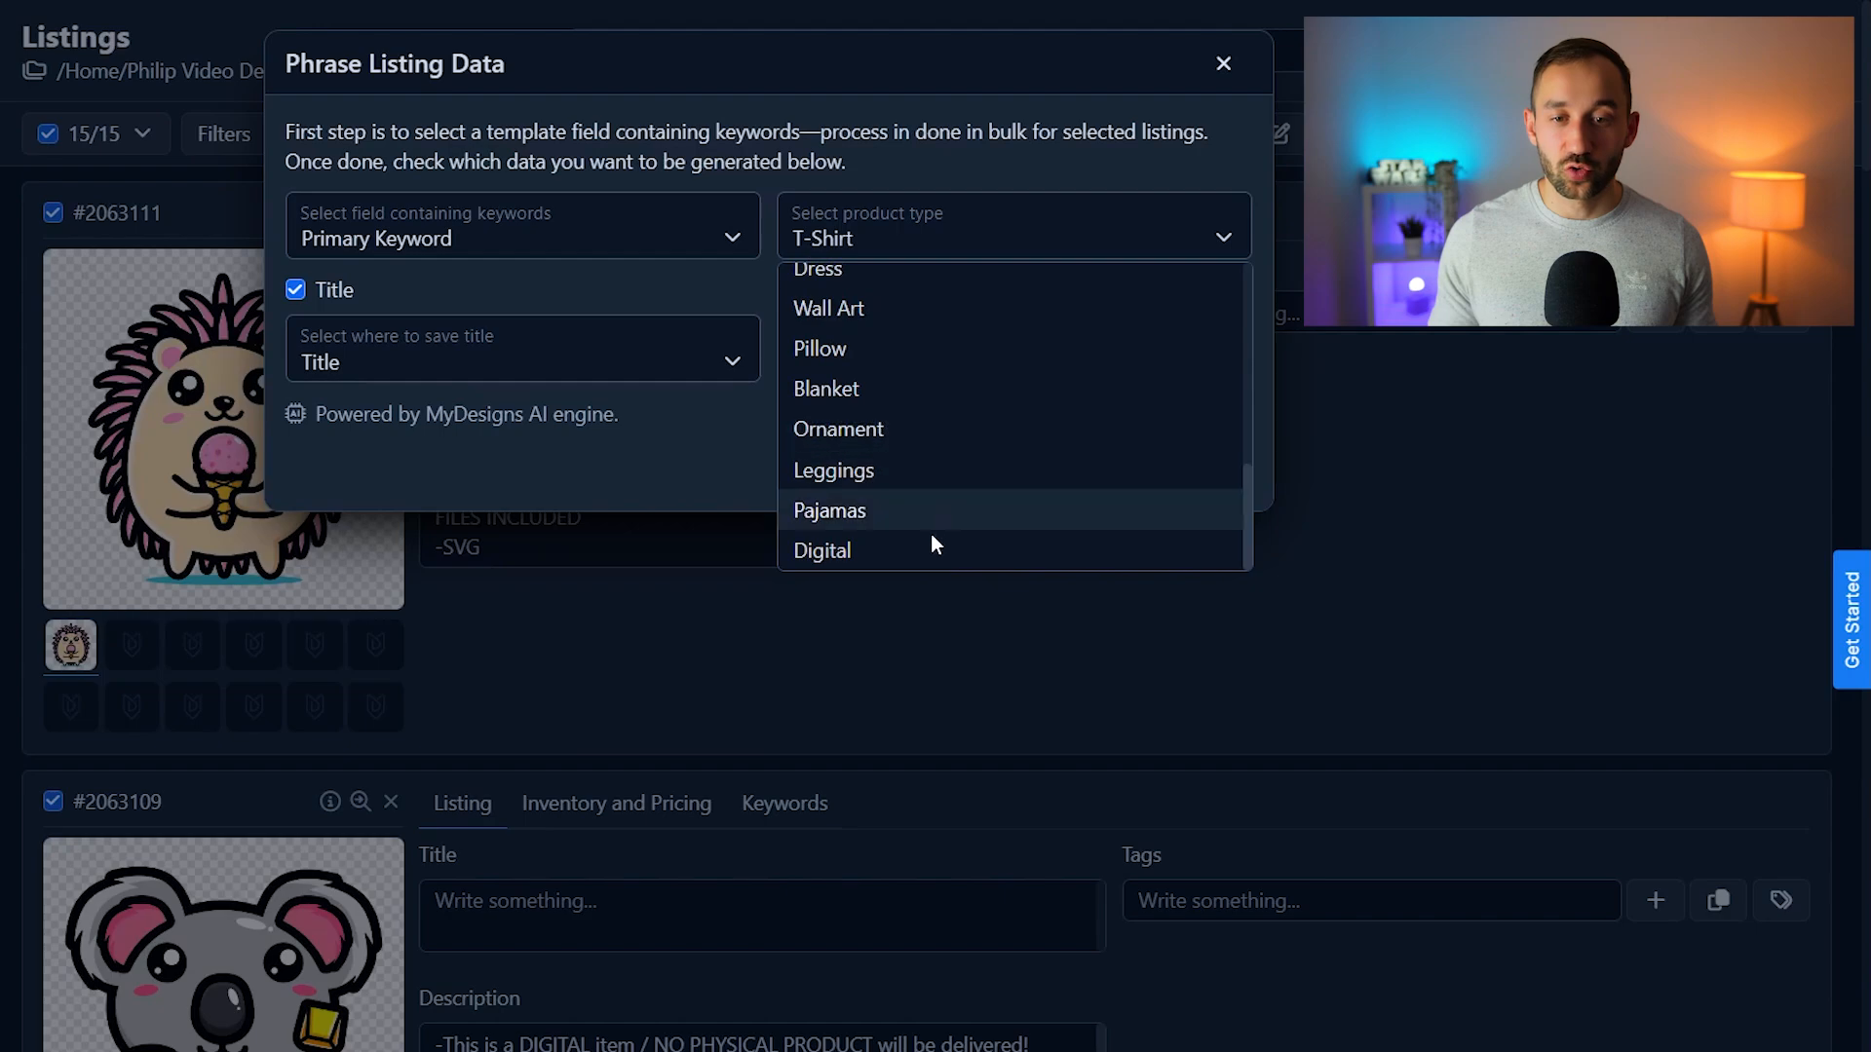
pyautogui.click(880, 552)
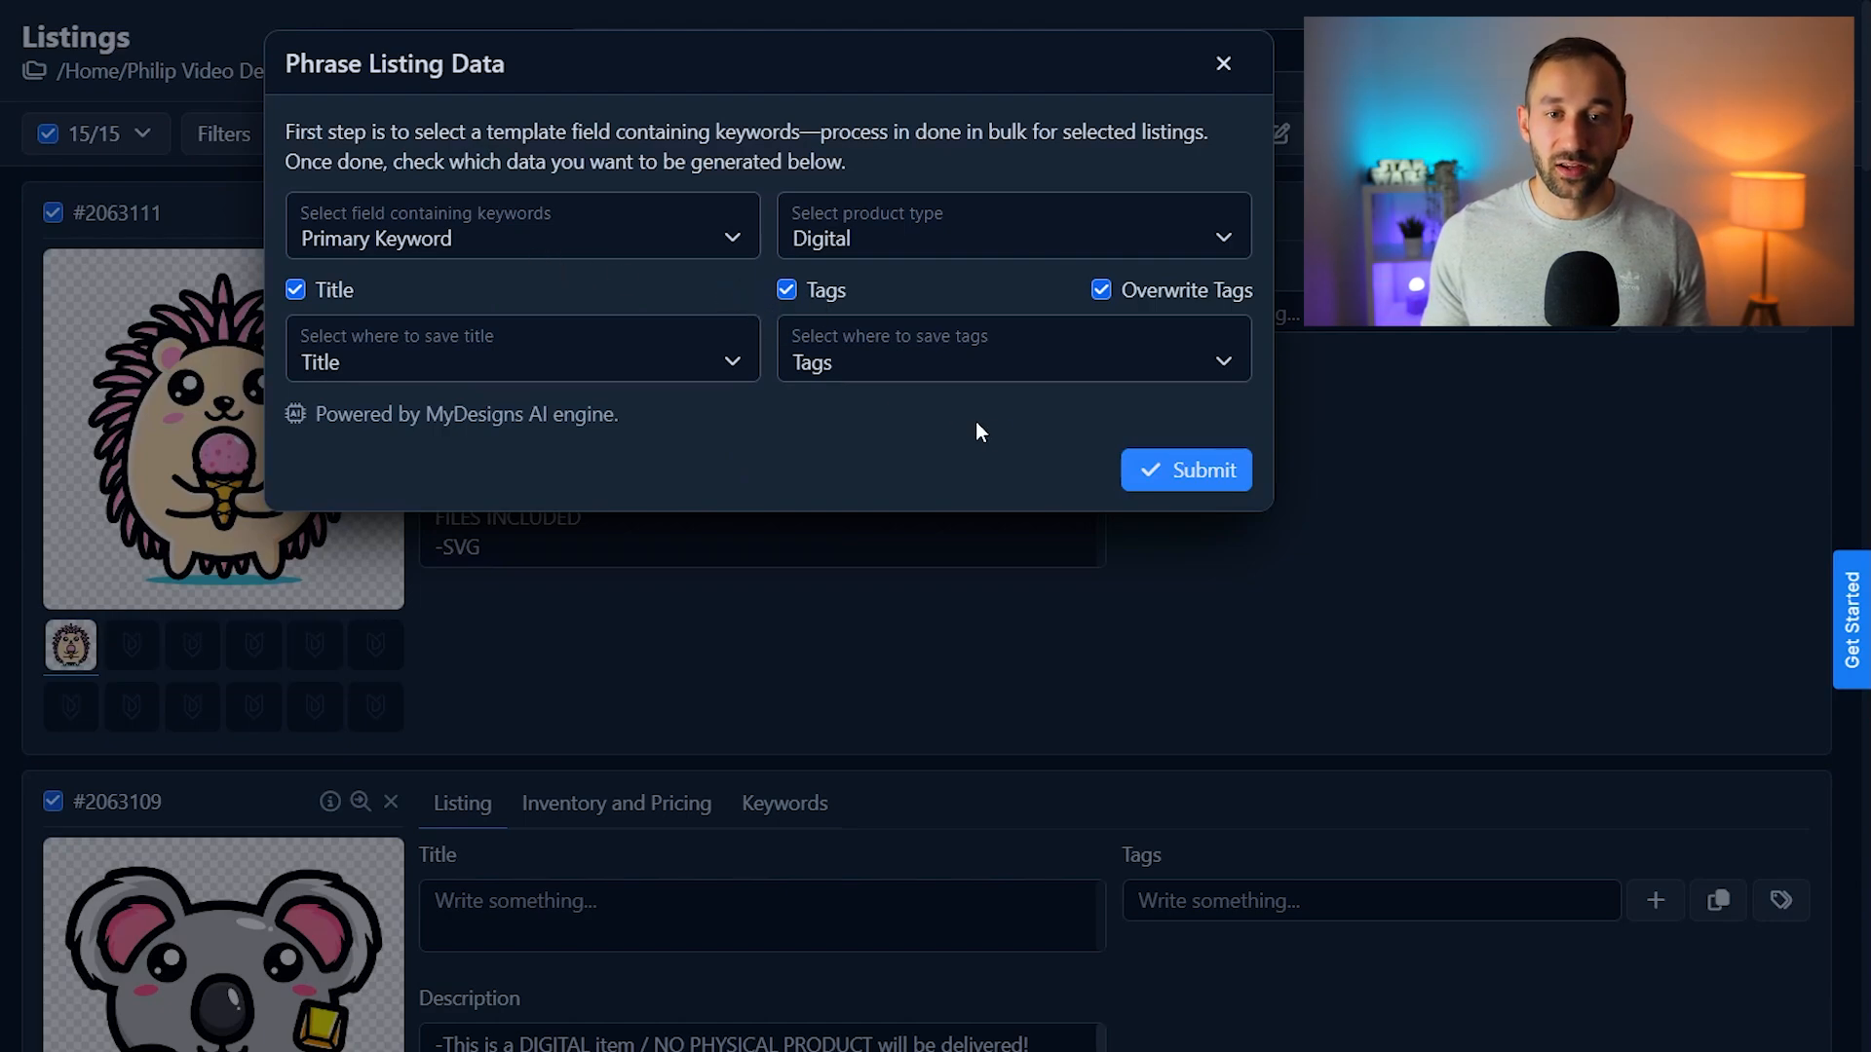
pyautogui.click(1207, 477)
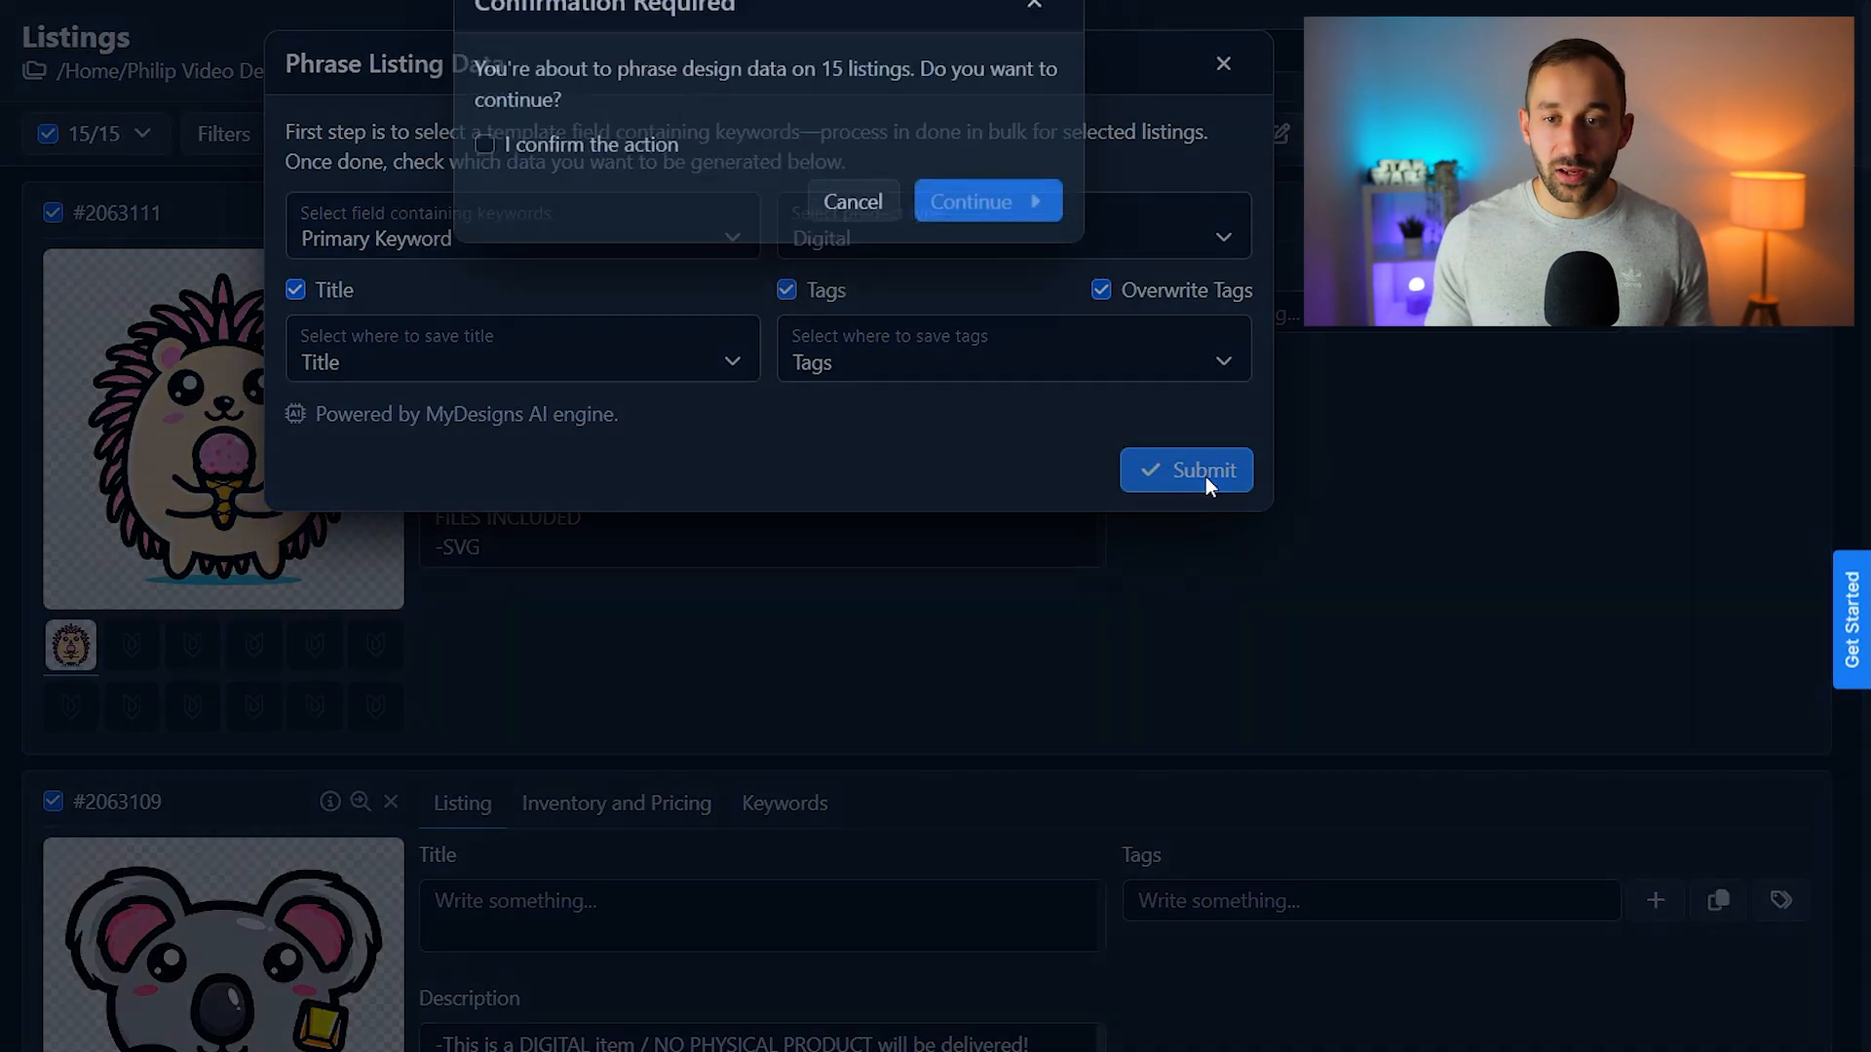
pyautogui.click(585, 208)
pyautogui.click(1008, 282)
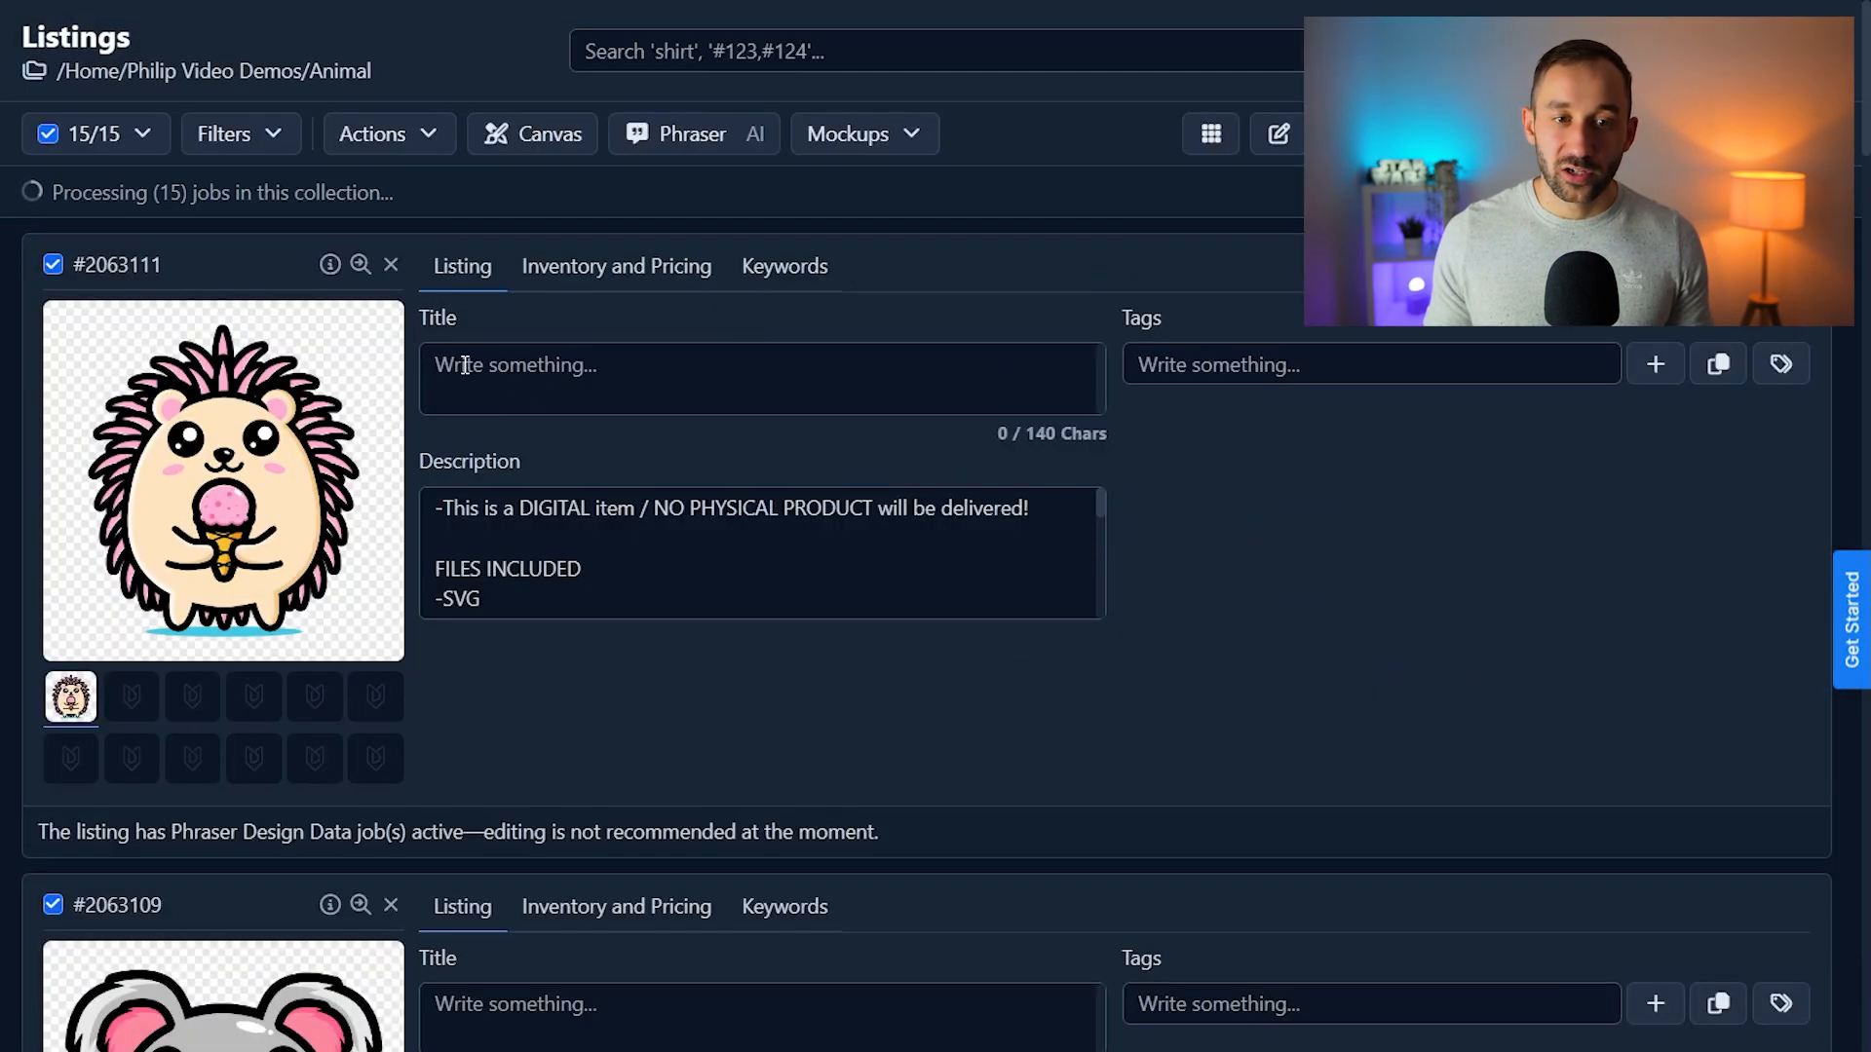
# Look through the animal listings and examine the titles and tags generated for each design.
pyautogui.click(1253, 368)
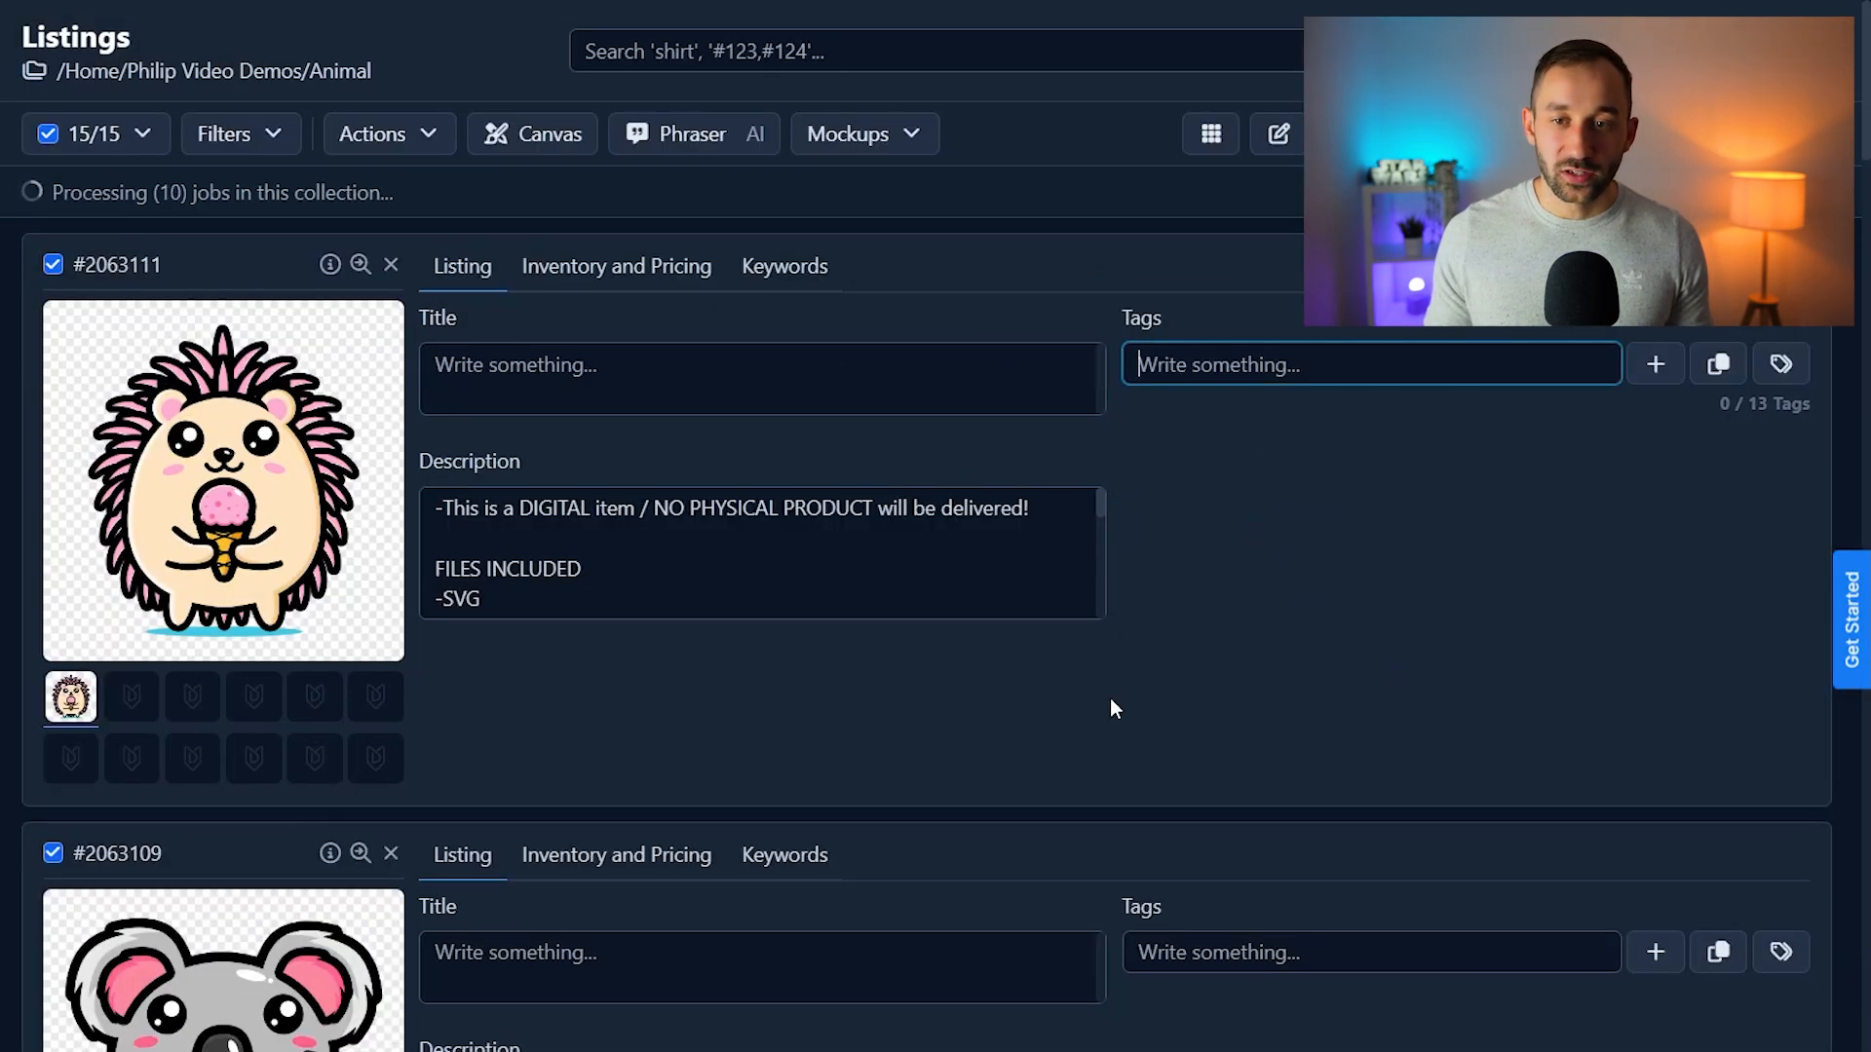
pyautogui.scroll(-3, 1109, 698)
pyautogui.scroll(-1, 1032, 604)
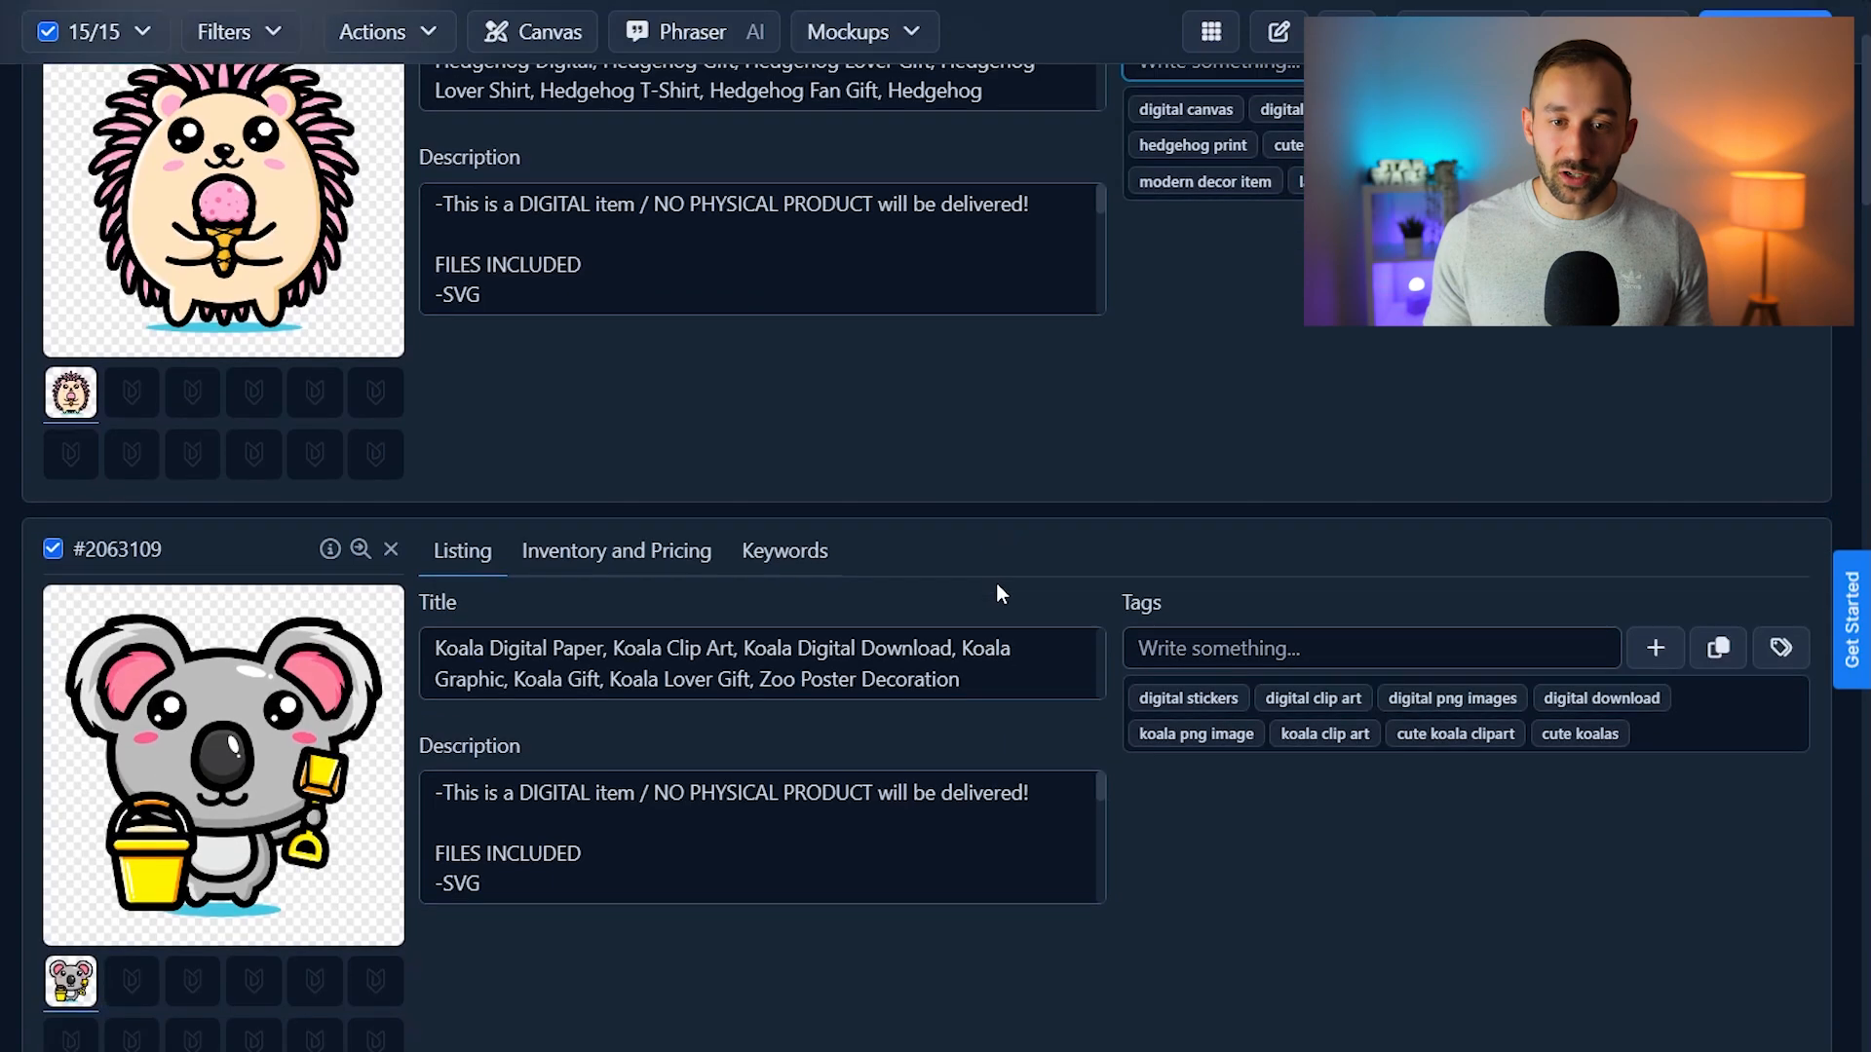
pyautogui.scroll(-5, 1096, 431)
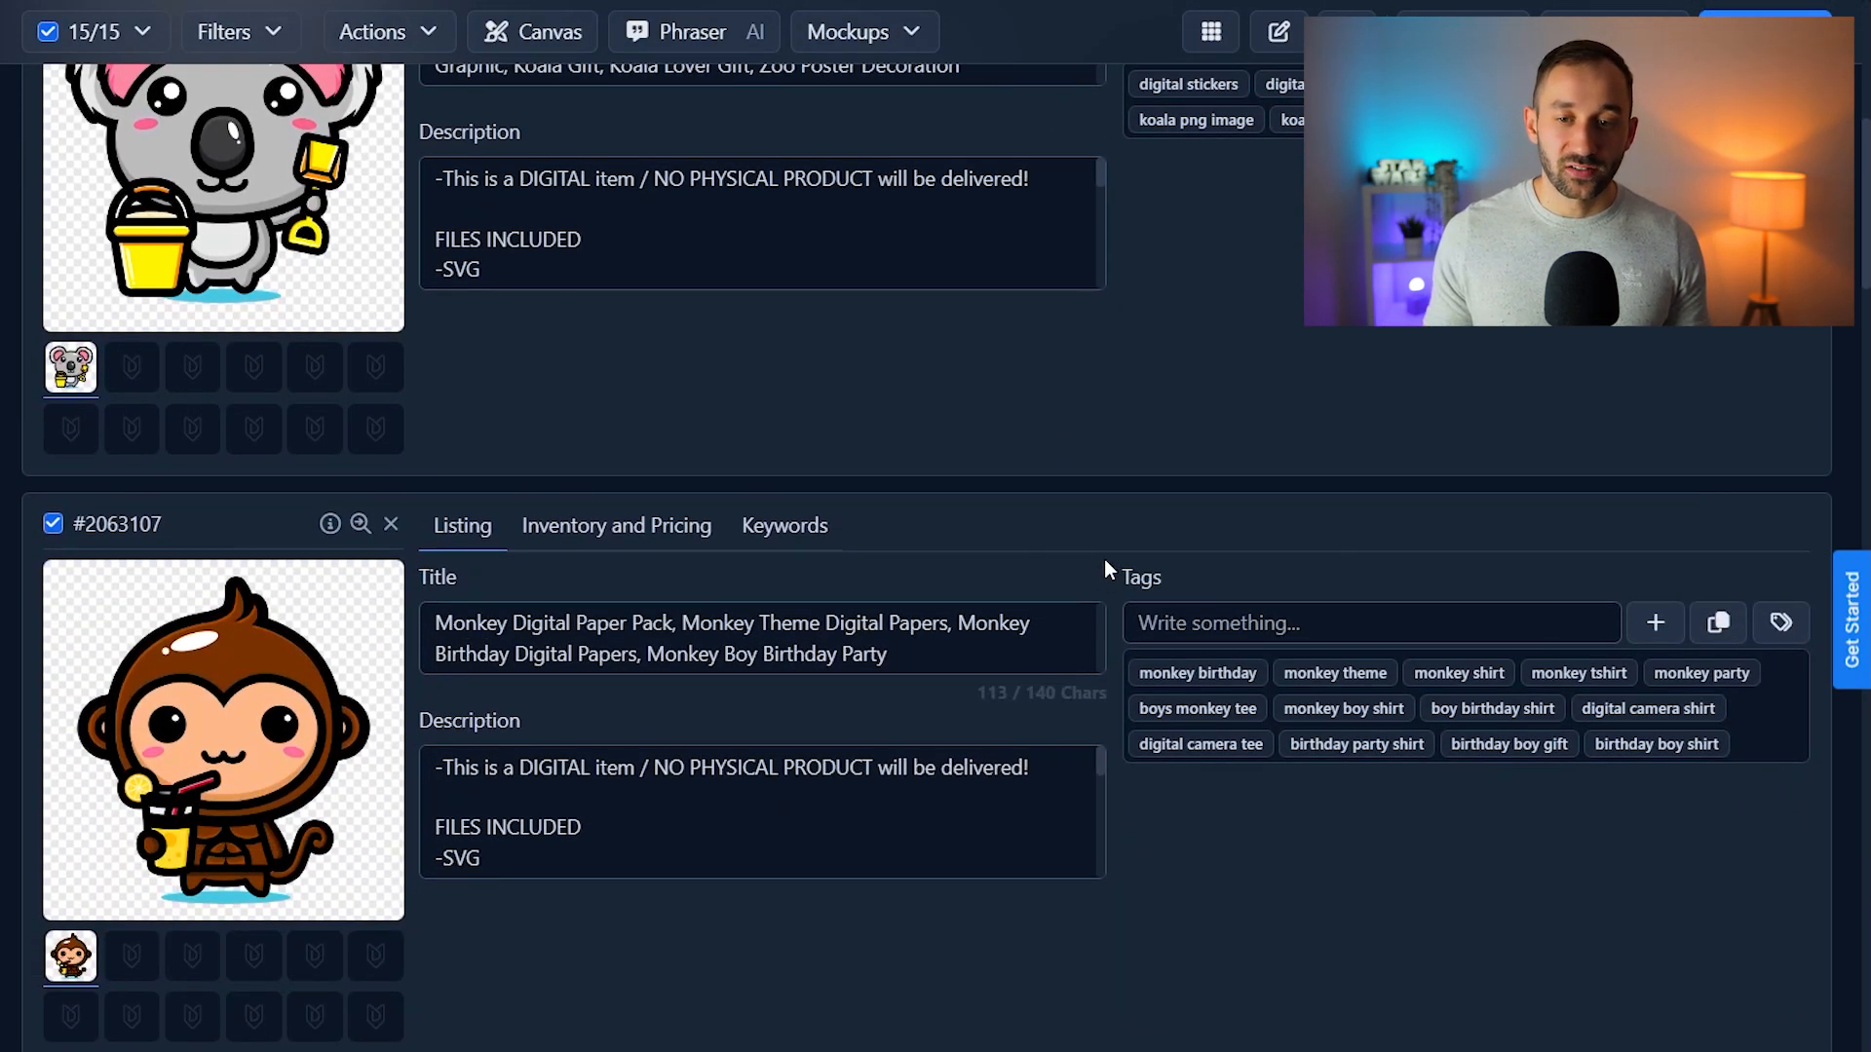
pyautogui.scroll(-2, 1103, 558)
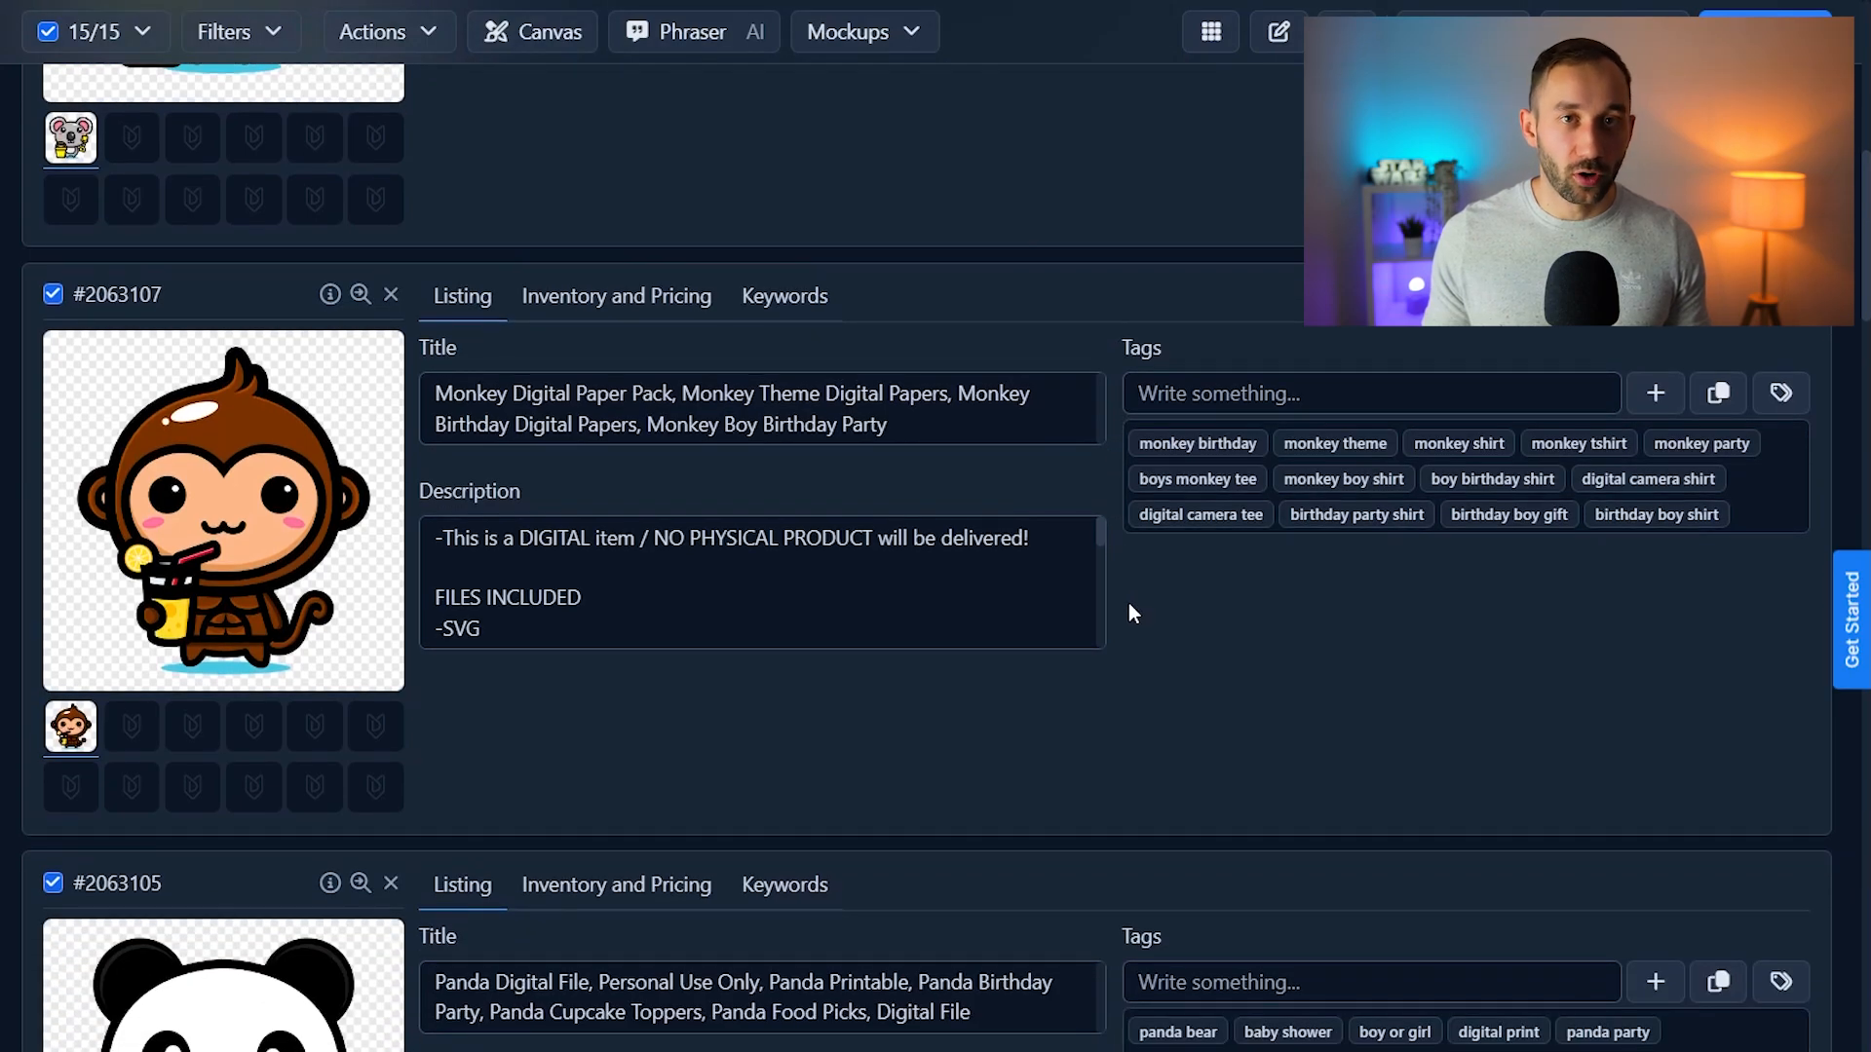
pyautogui.scroll(-4, 1128, 611)
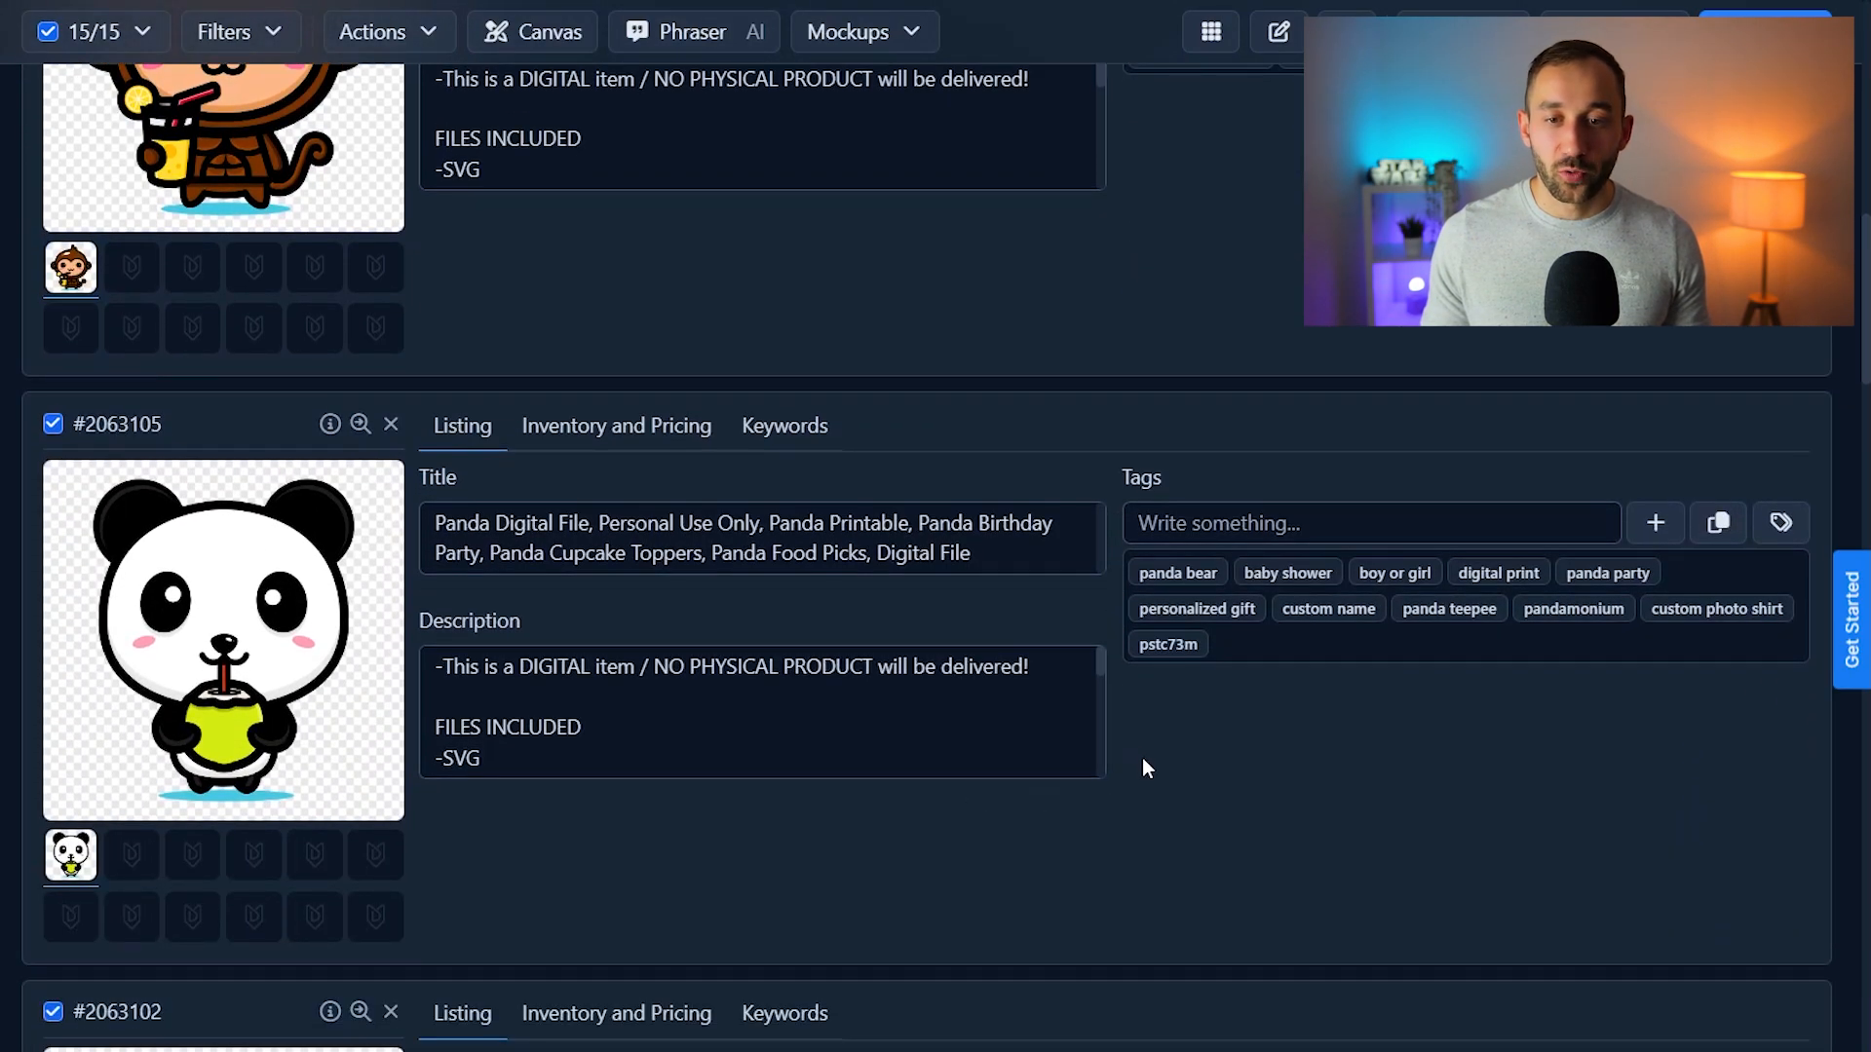
pyautogui.scroll(-4, 1127, 763)
pyautogui.scroll(-7, 1121, 711)
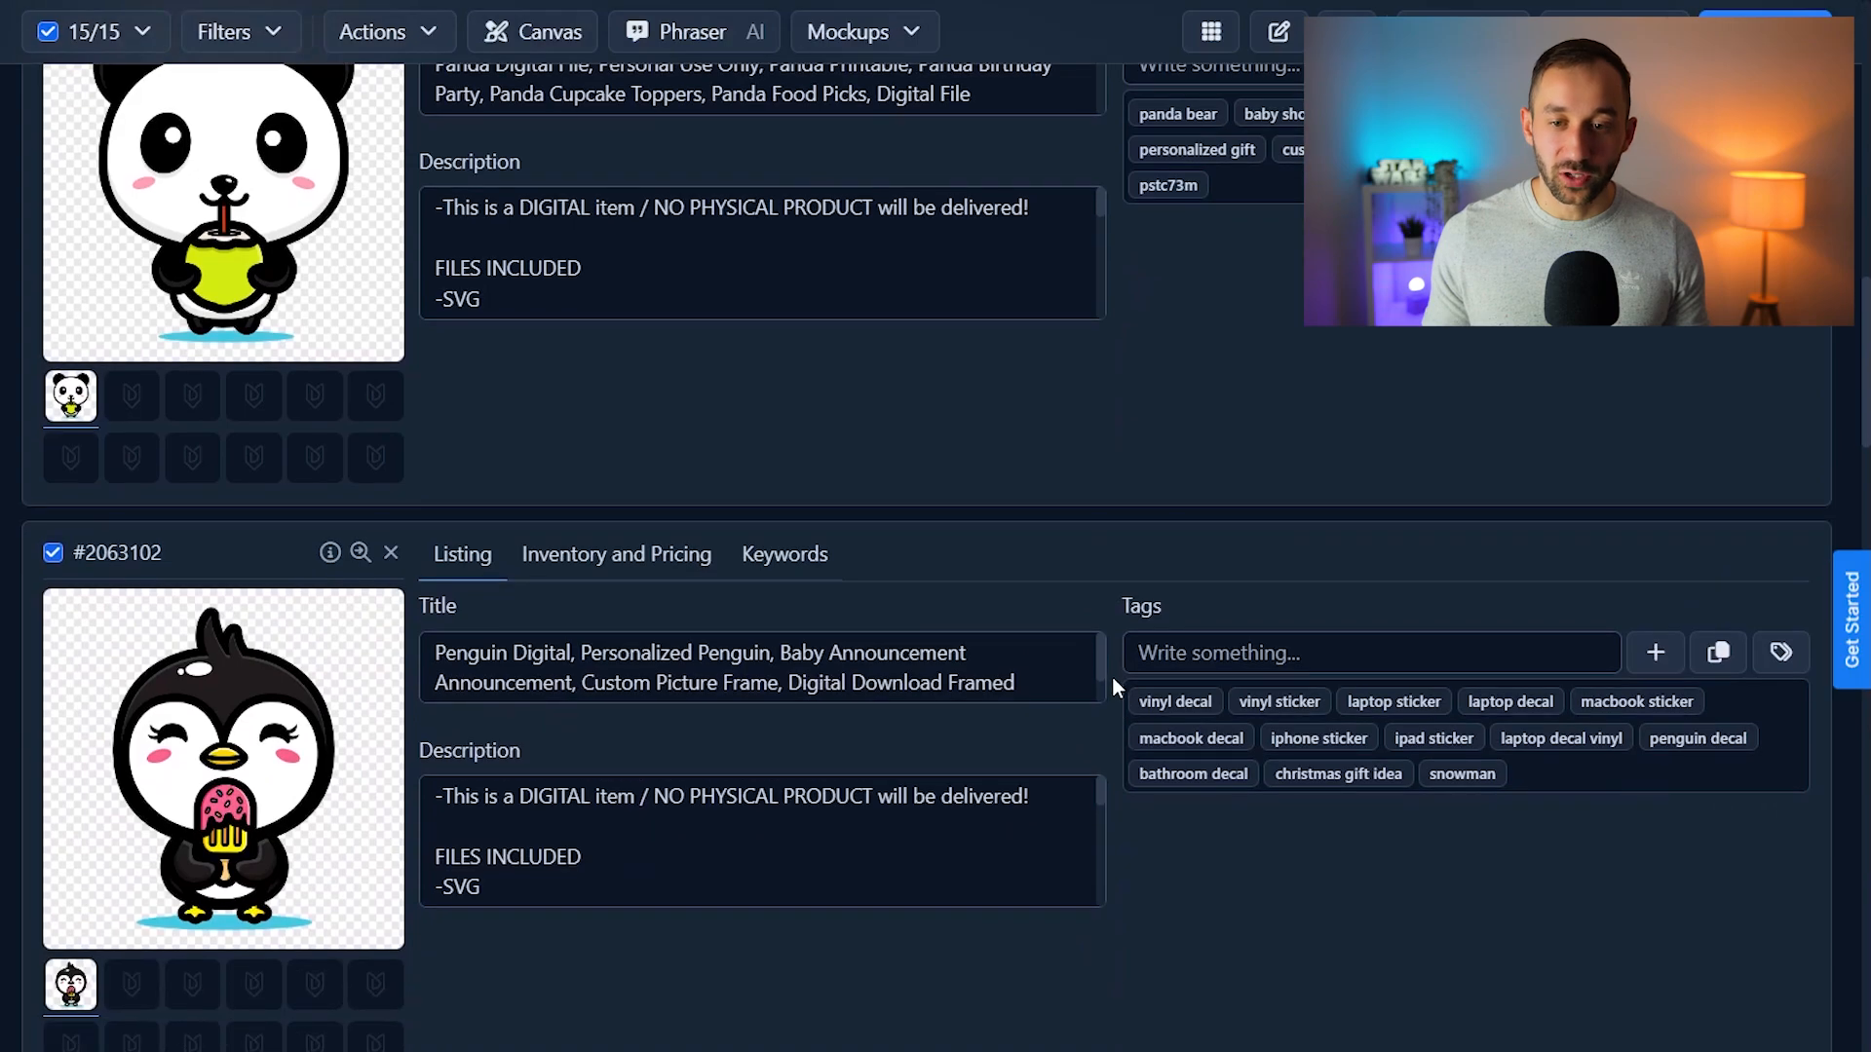
pyautogui.scroll(-9, 1115, 691)
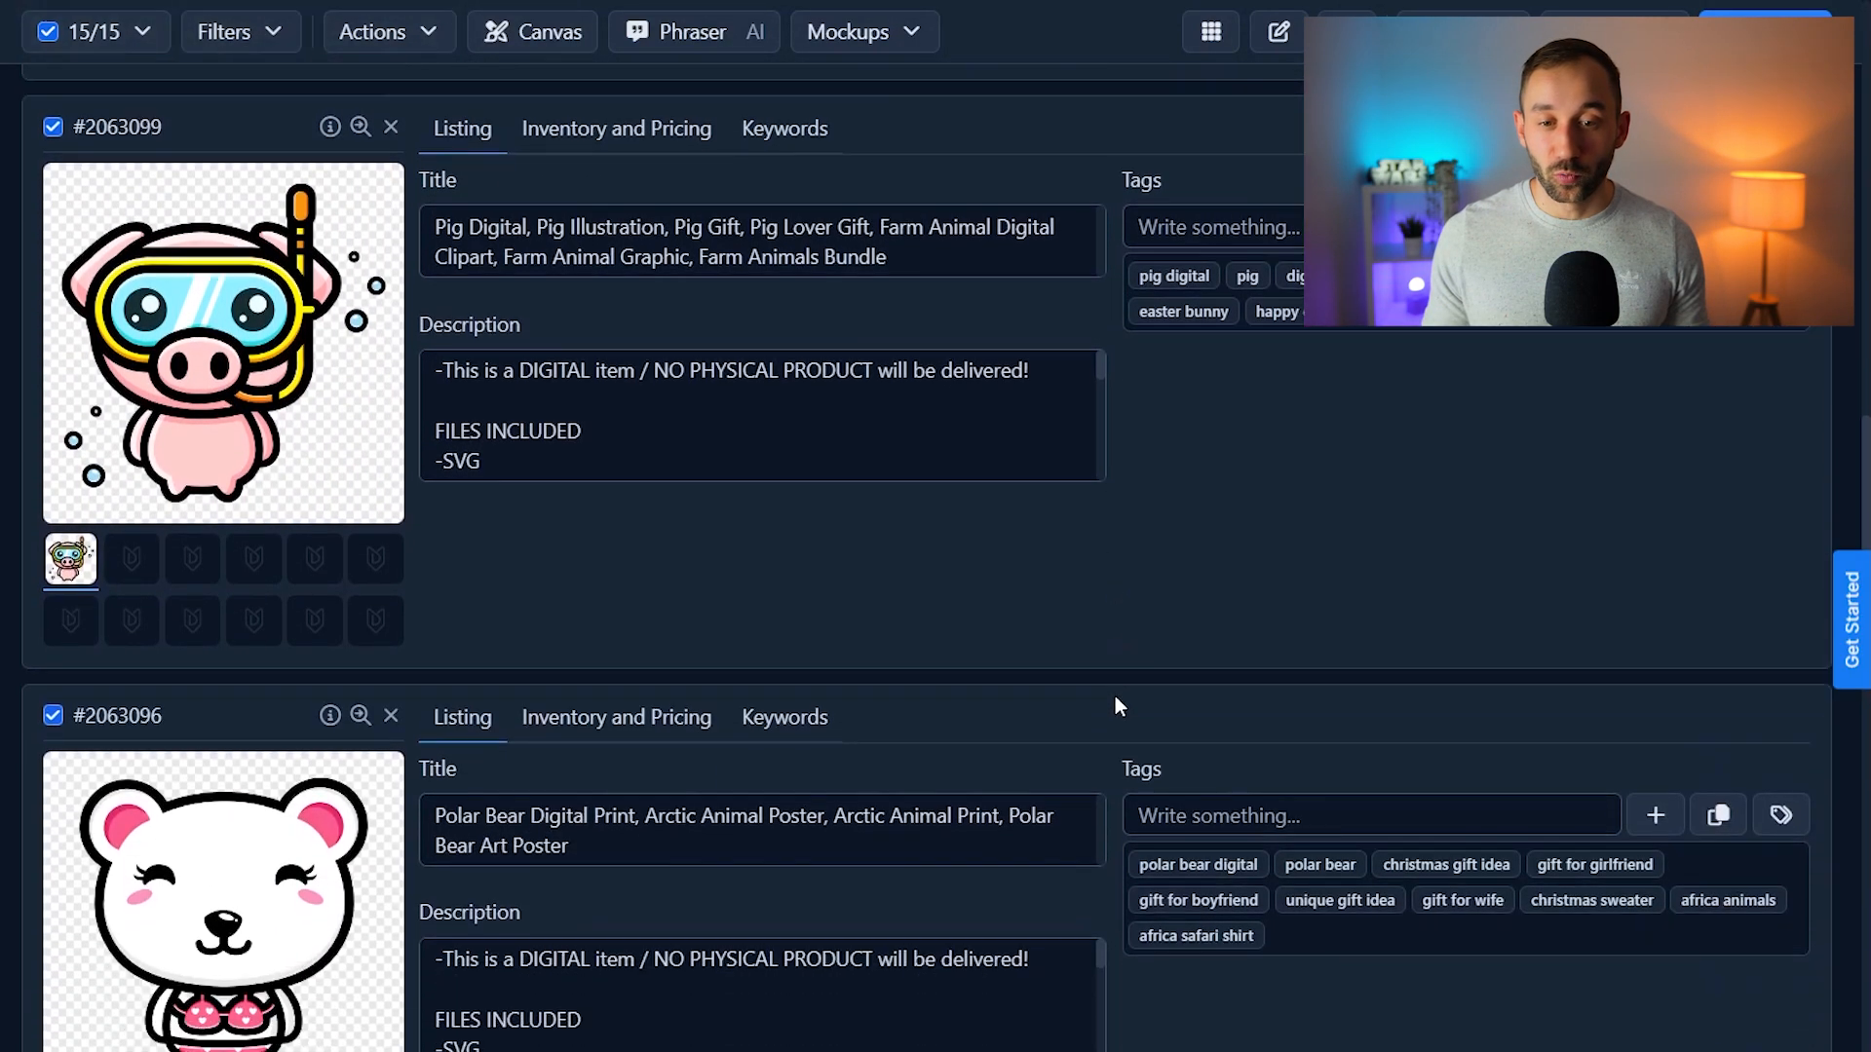
pyautogui.scroll(-10, 1130, 685)
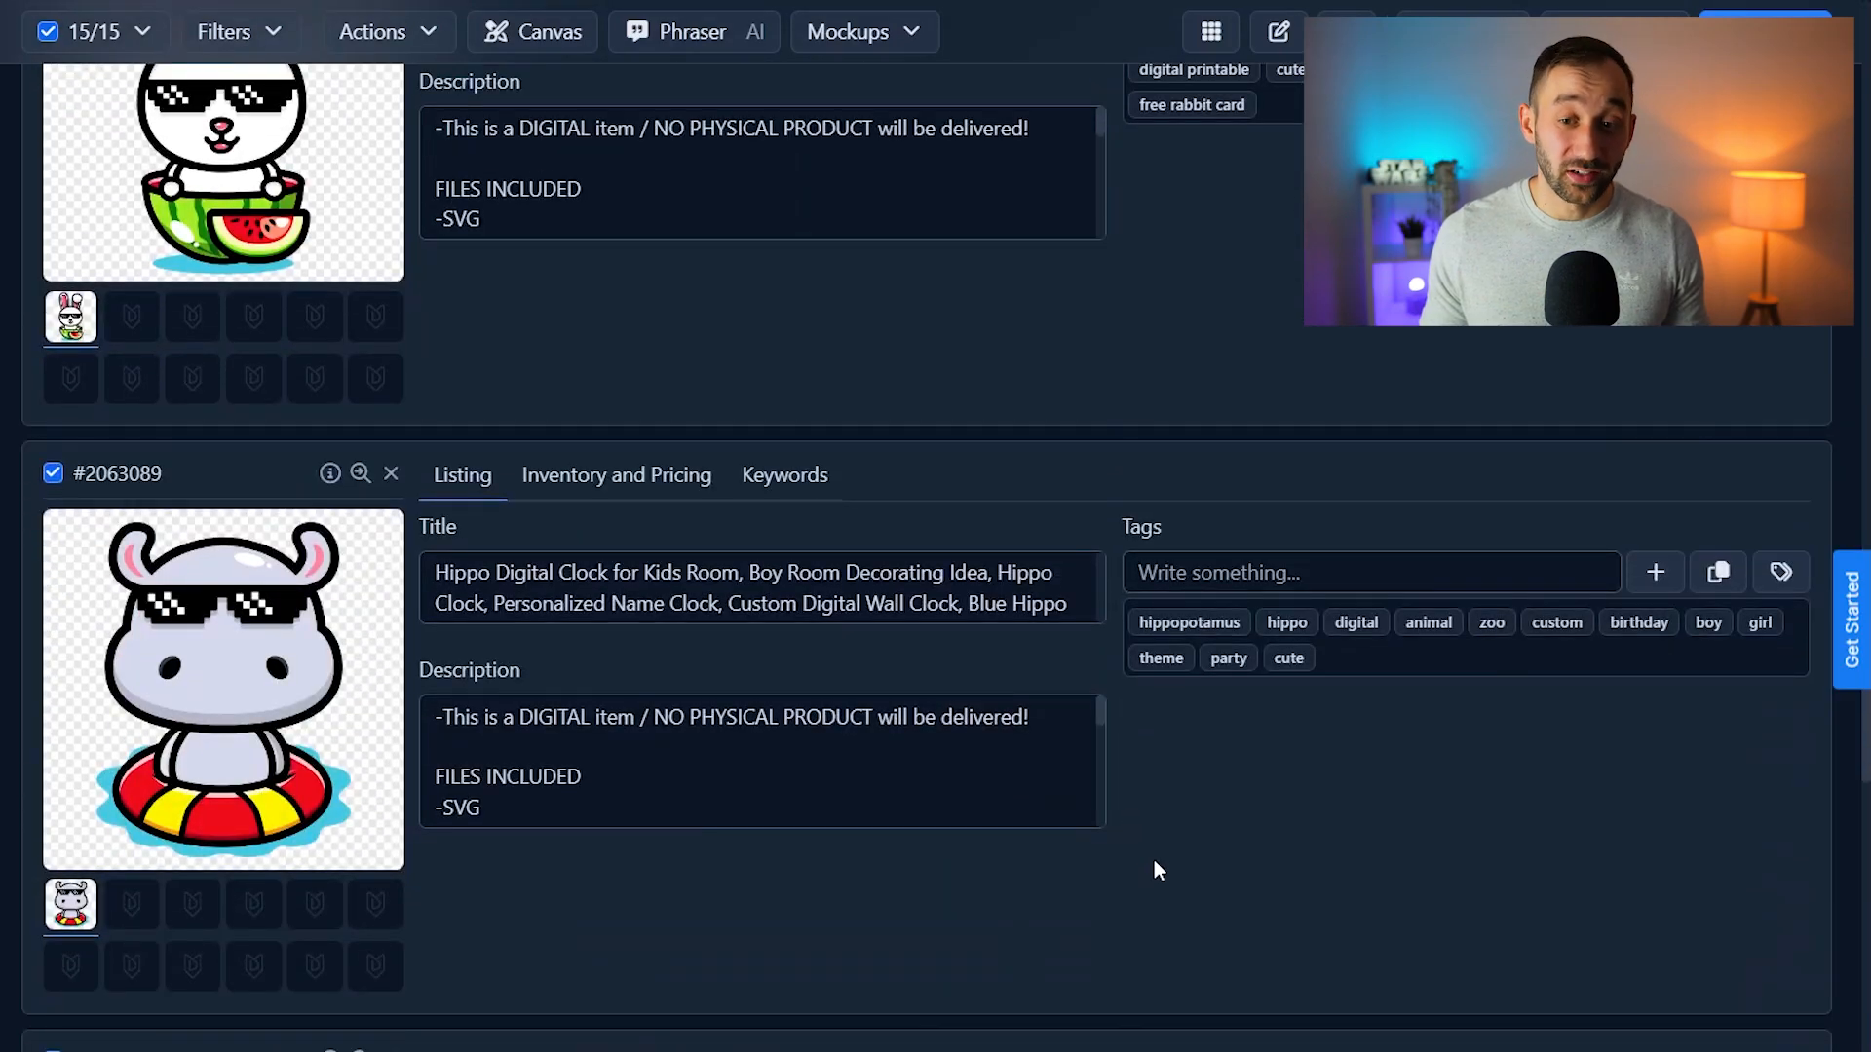
pyautogui.scroll(17, 1153, 865)
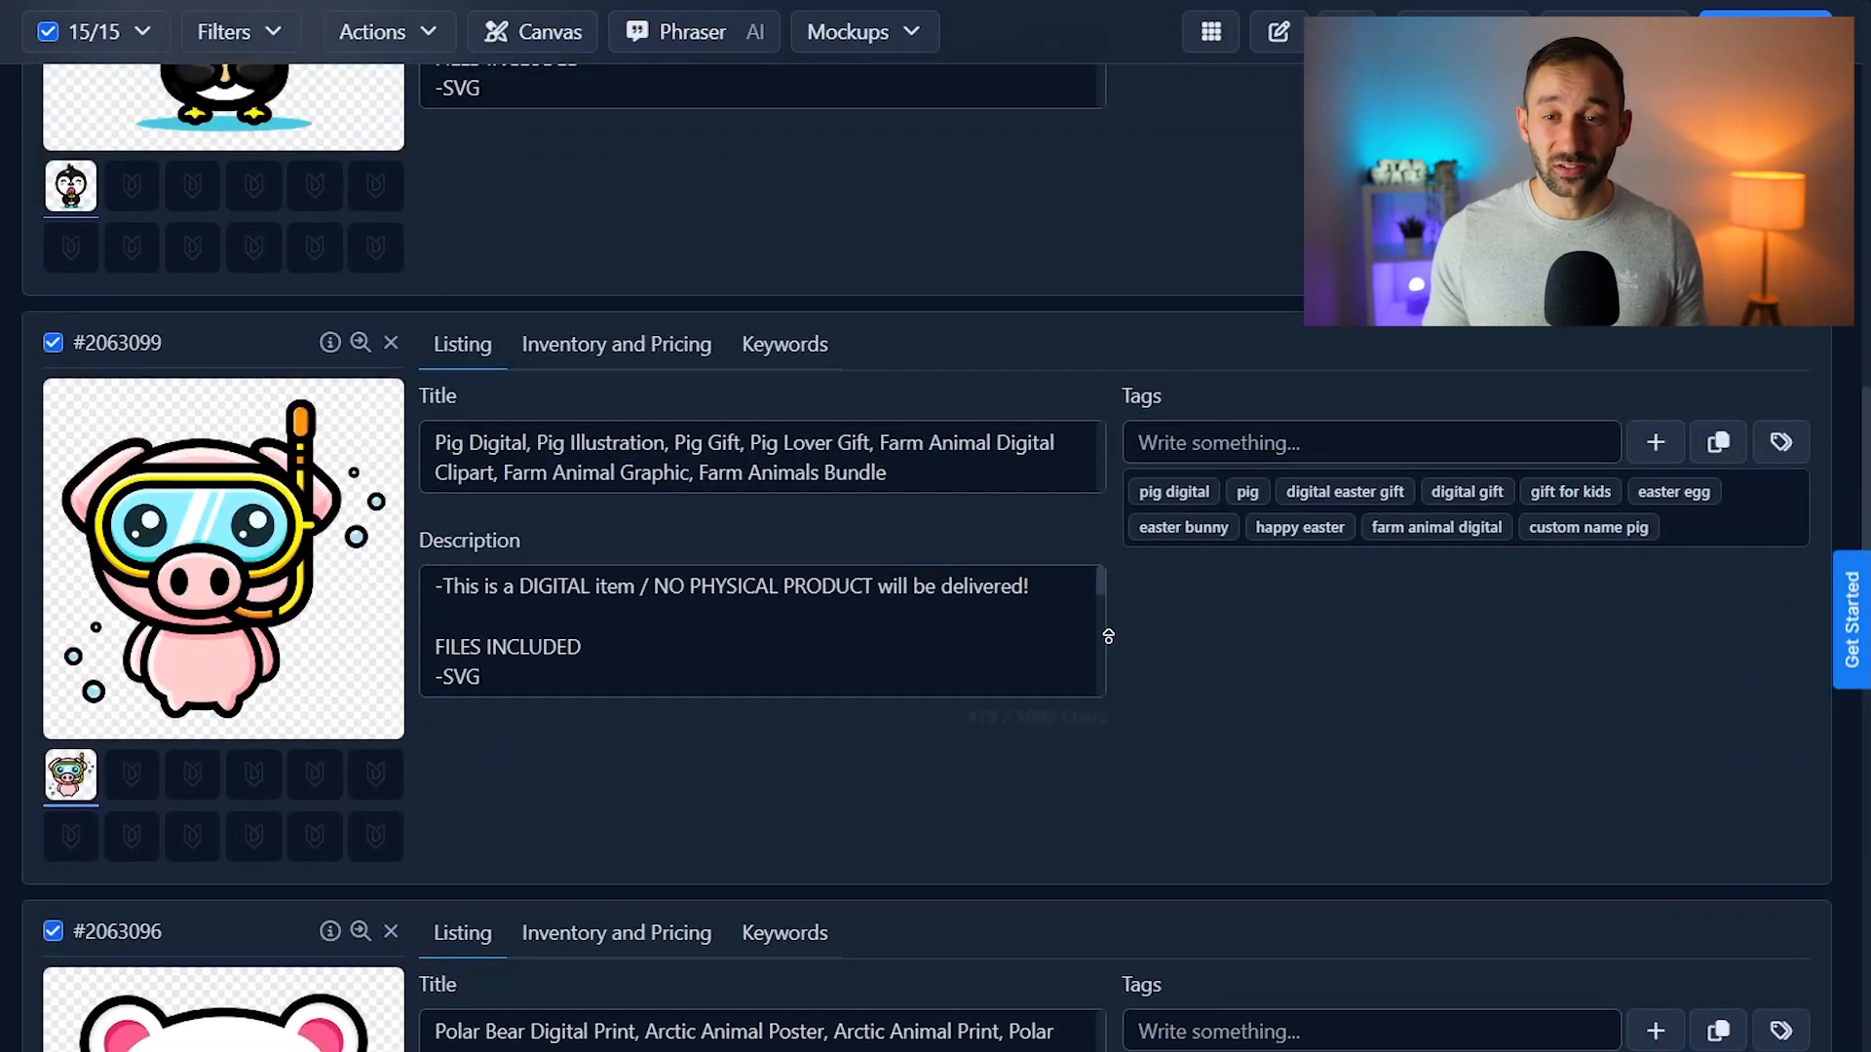
pyautogui.scroll(20, 1108, 637)
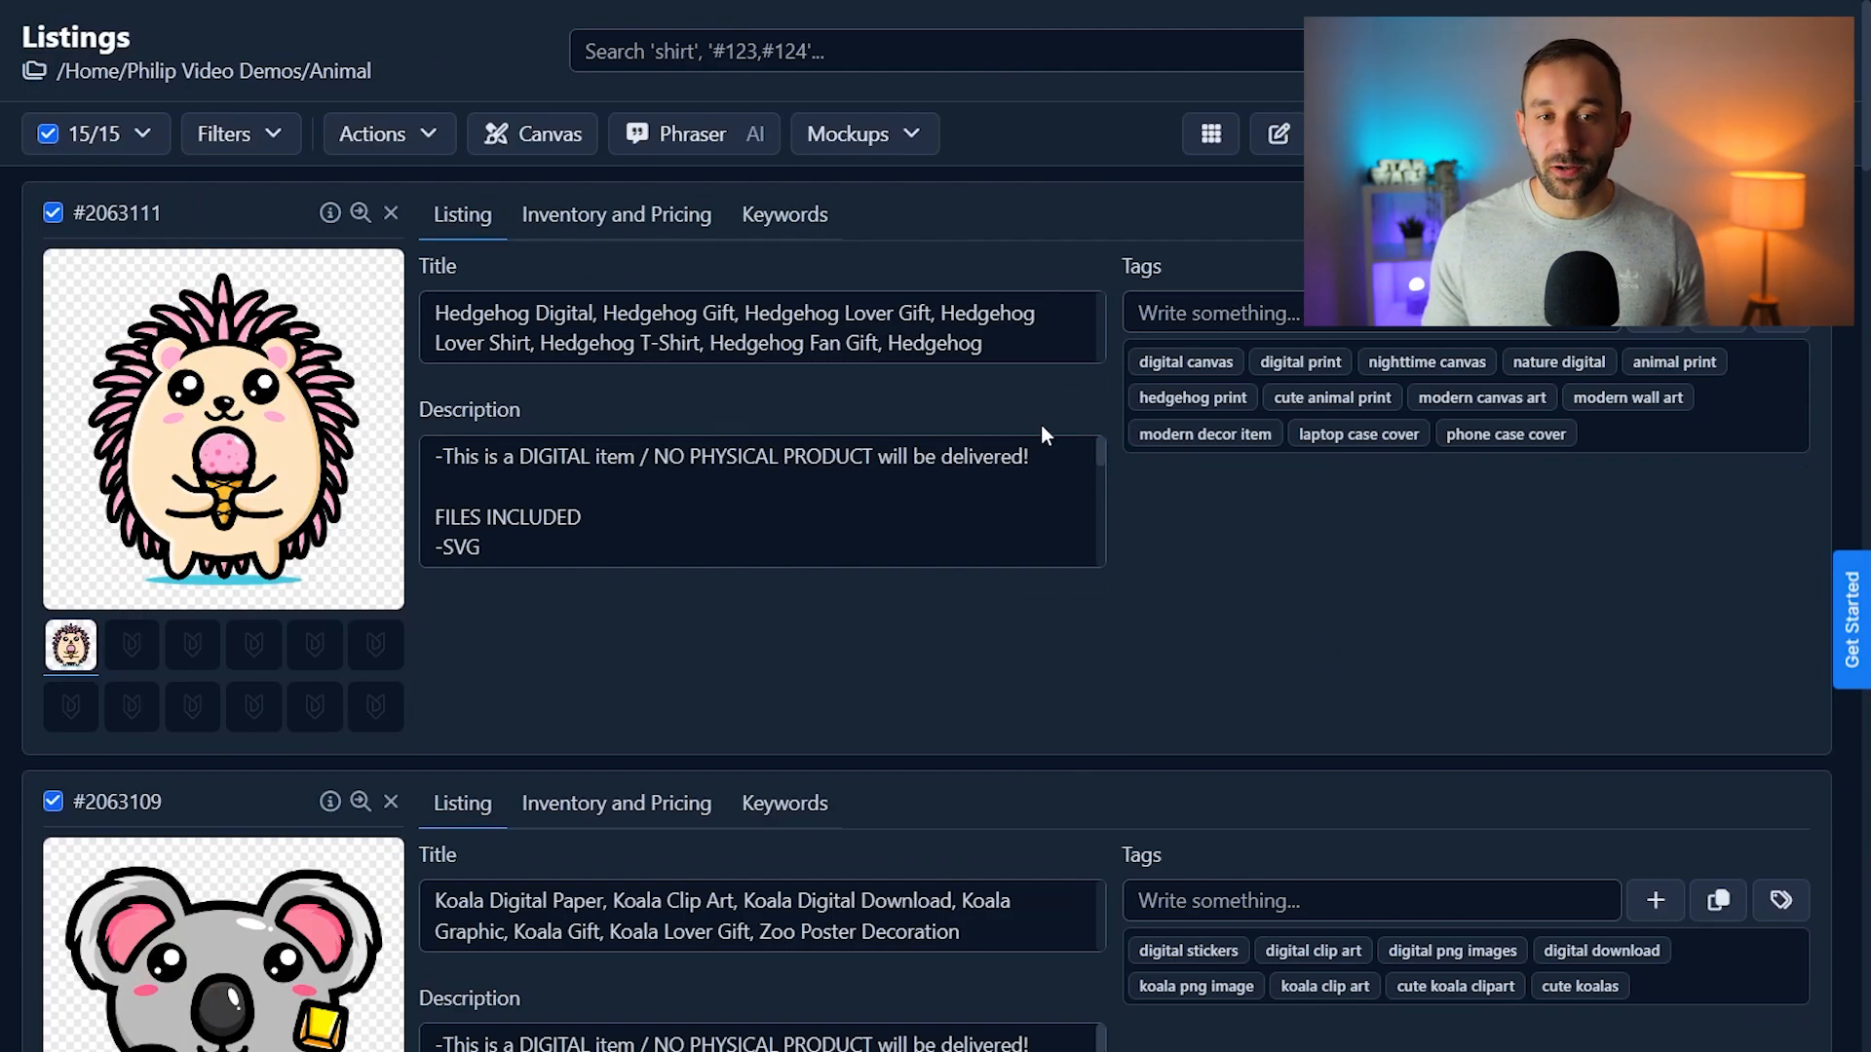
pyautogui.moveTo(435, 313); pyautogui.dragTo(1026, 355)
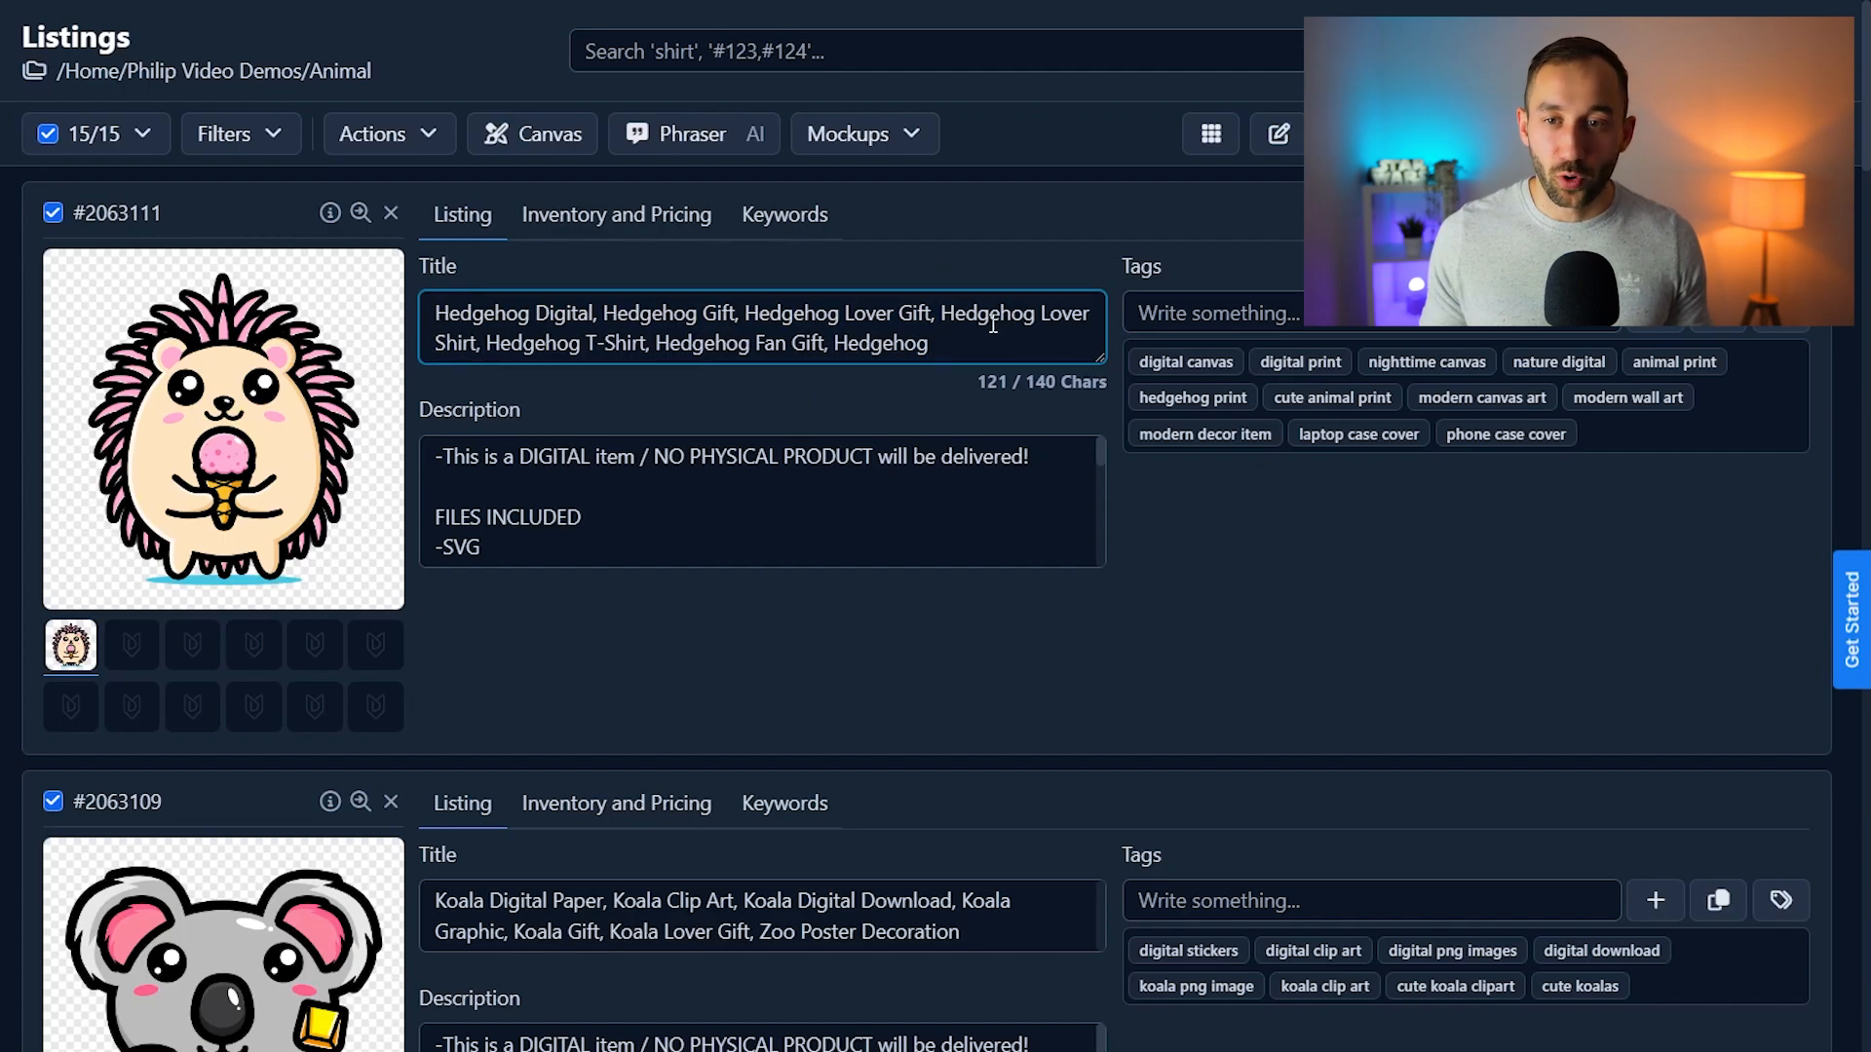
# Start a bulk edit of the selected listings for the Title field with the Overwrite action.
pyautogui.click(411, 149)
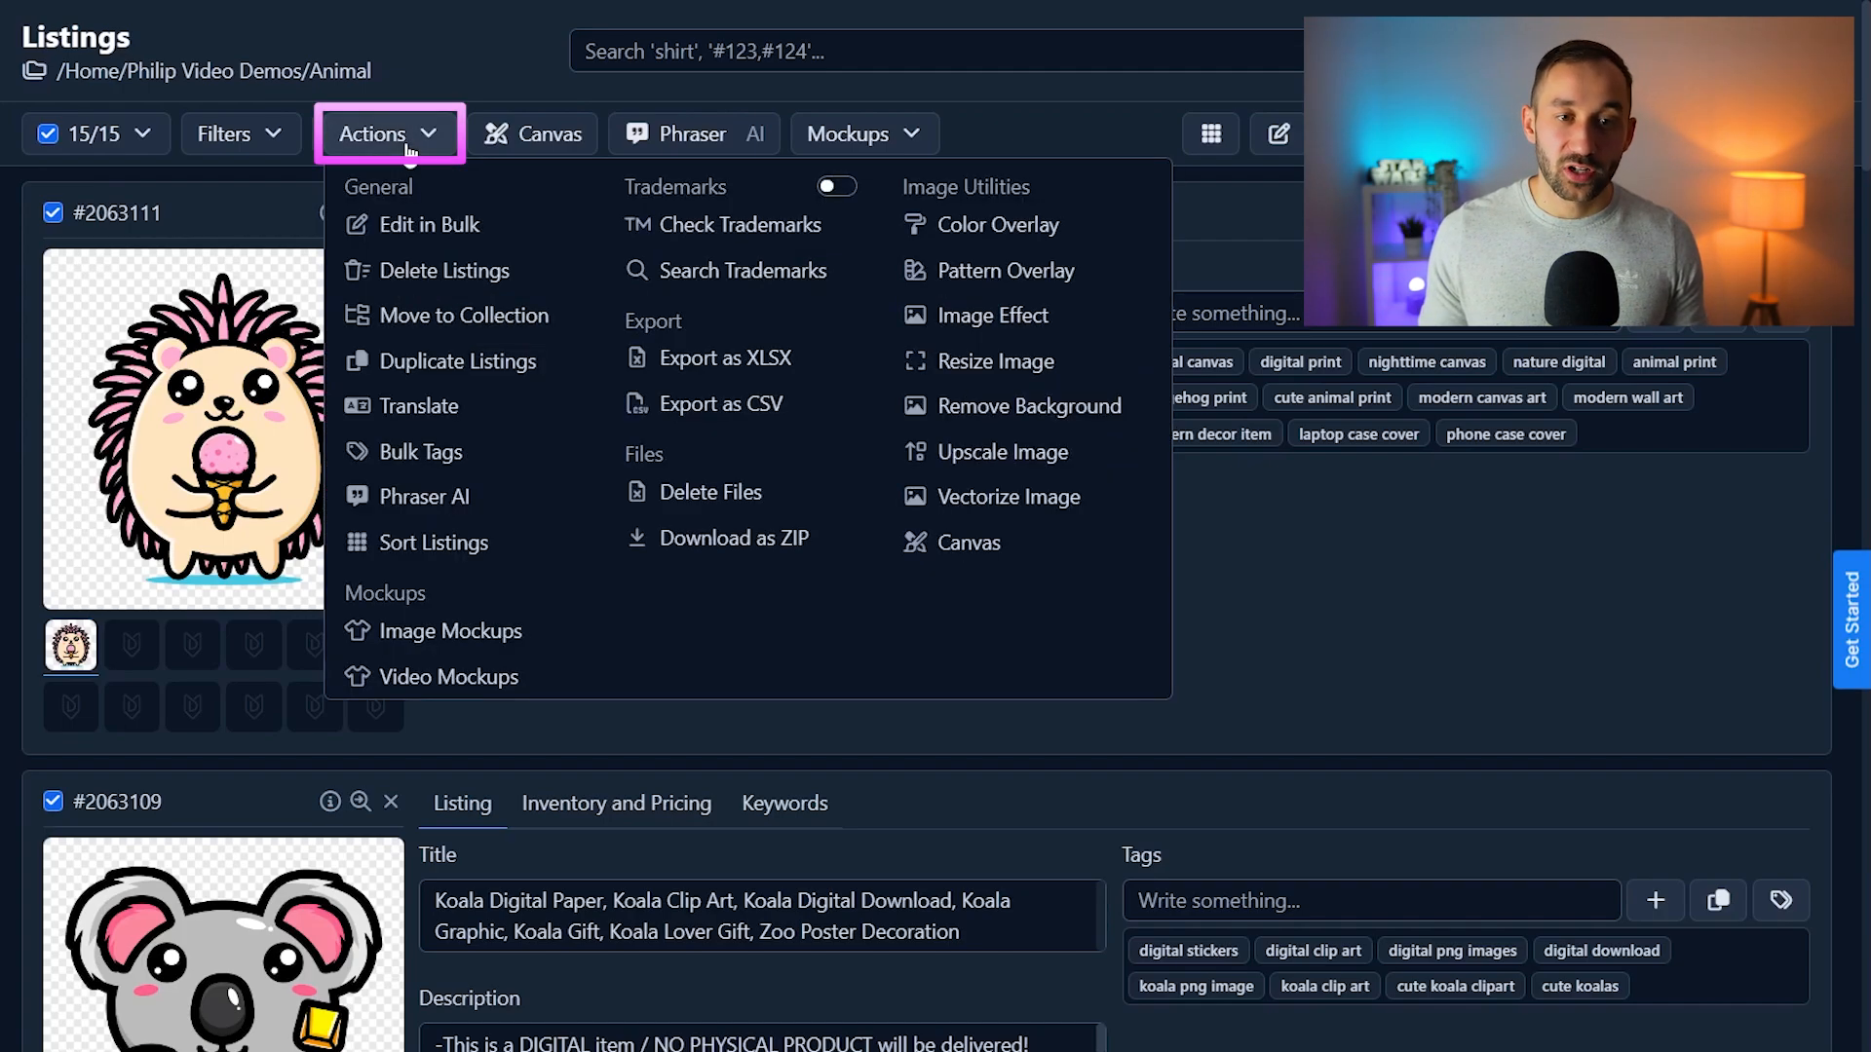
pyautogui.click(448, 230)
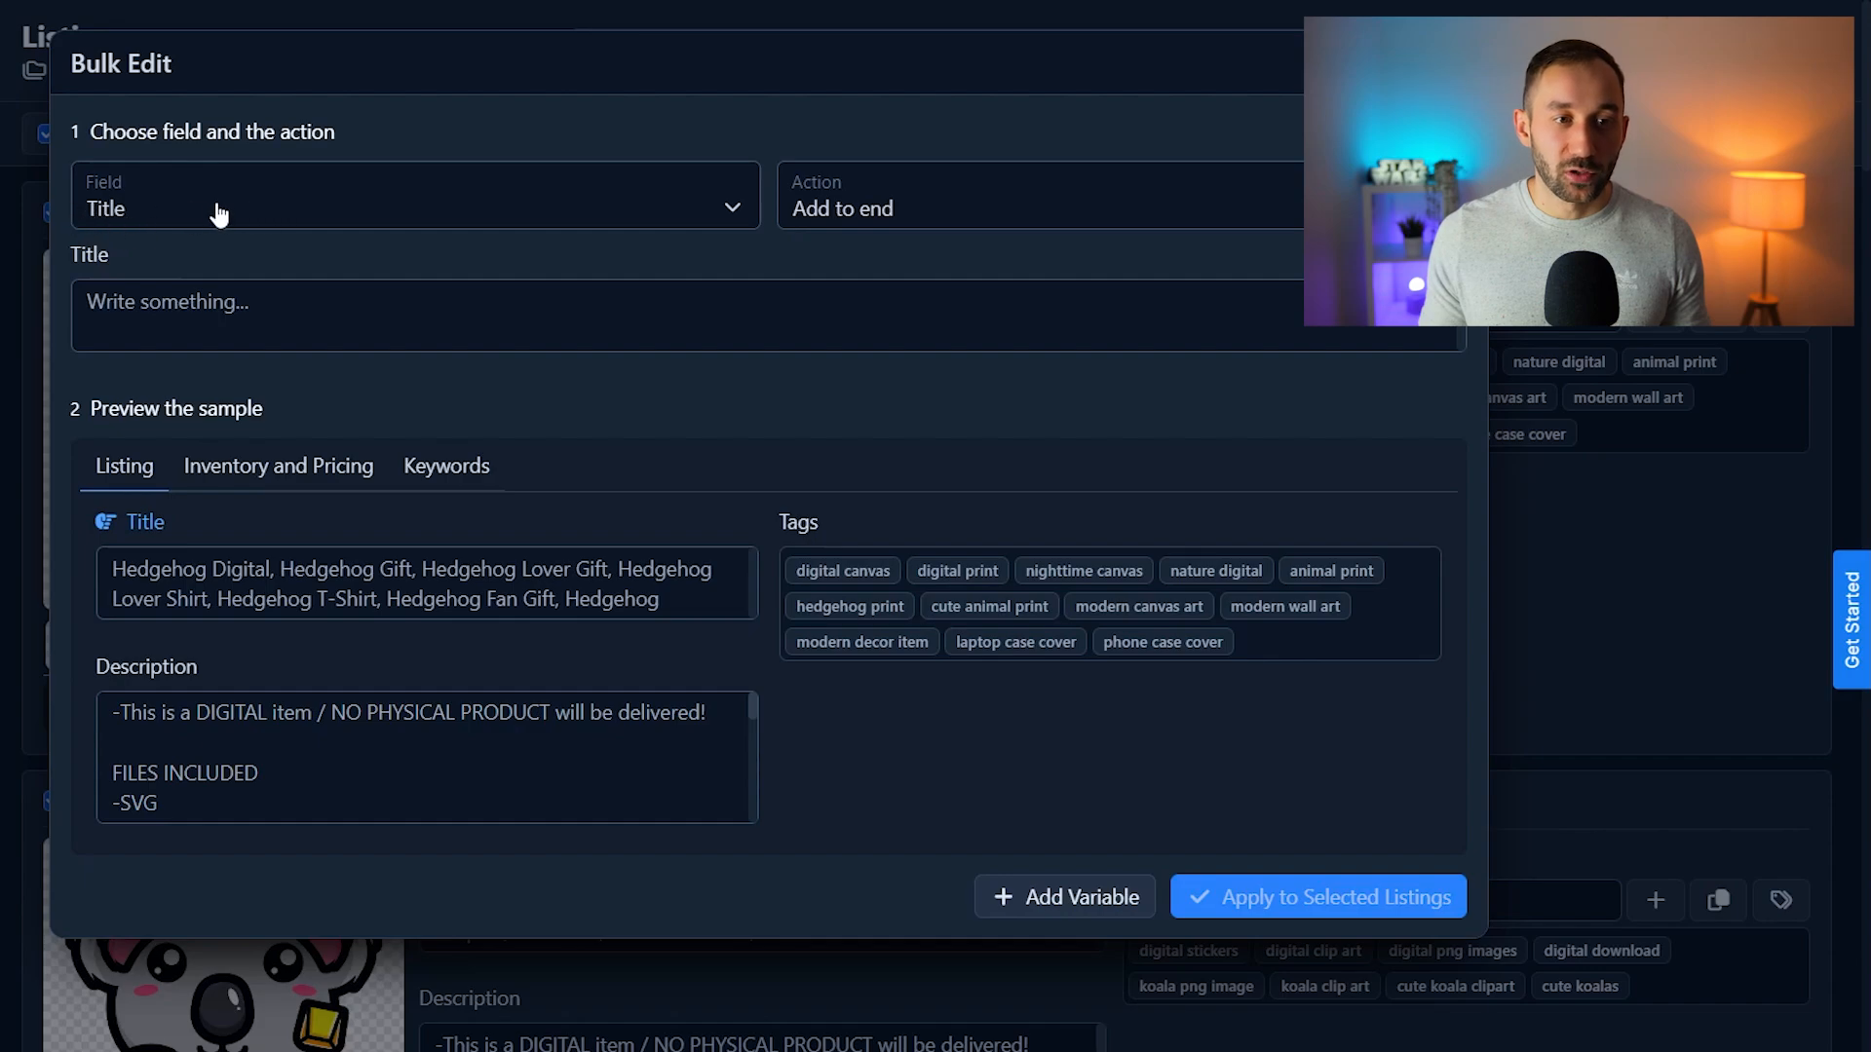
pyautogui.click(857, 220)
pyautogui.click(903, 412)
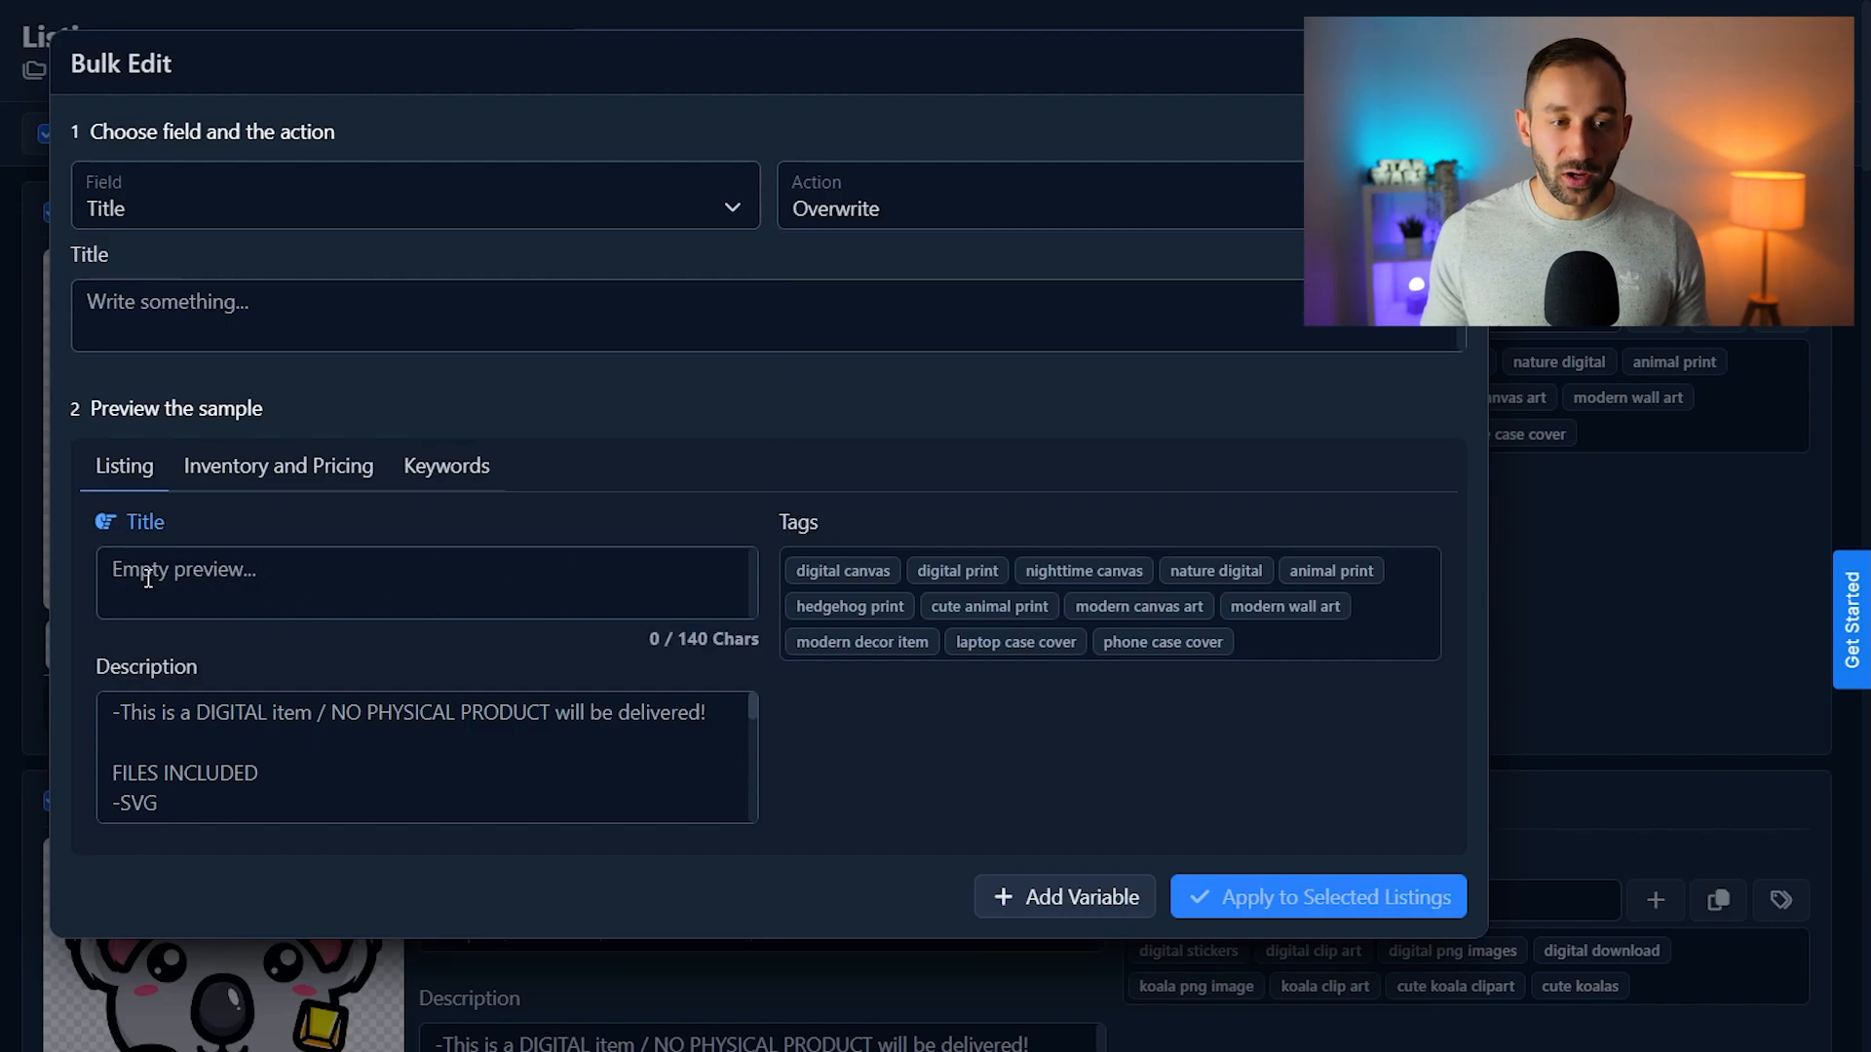
pyautogui.click(272, 301)
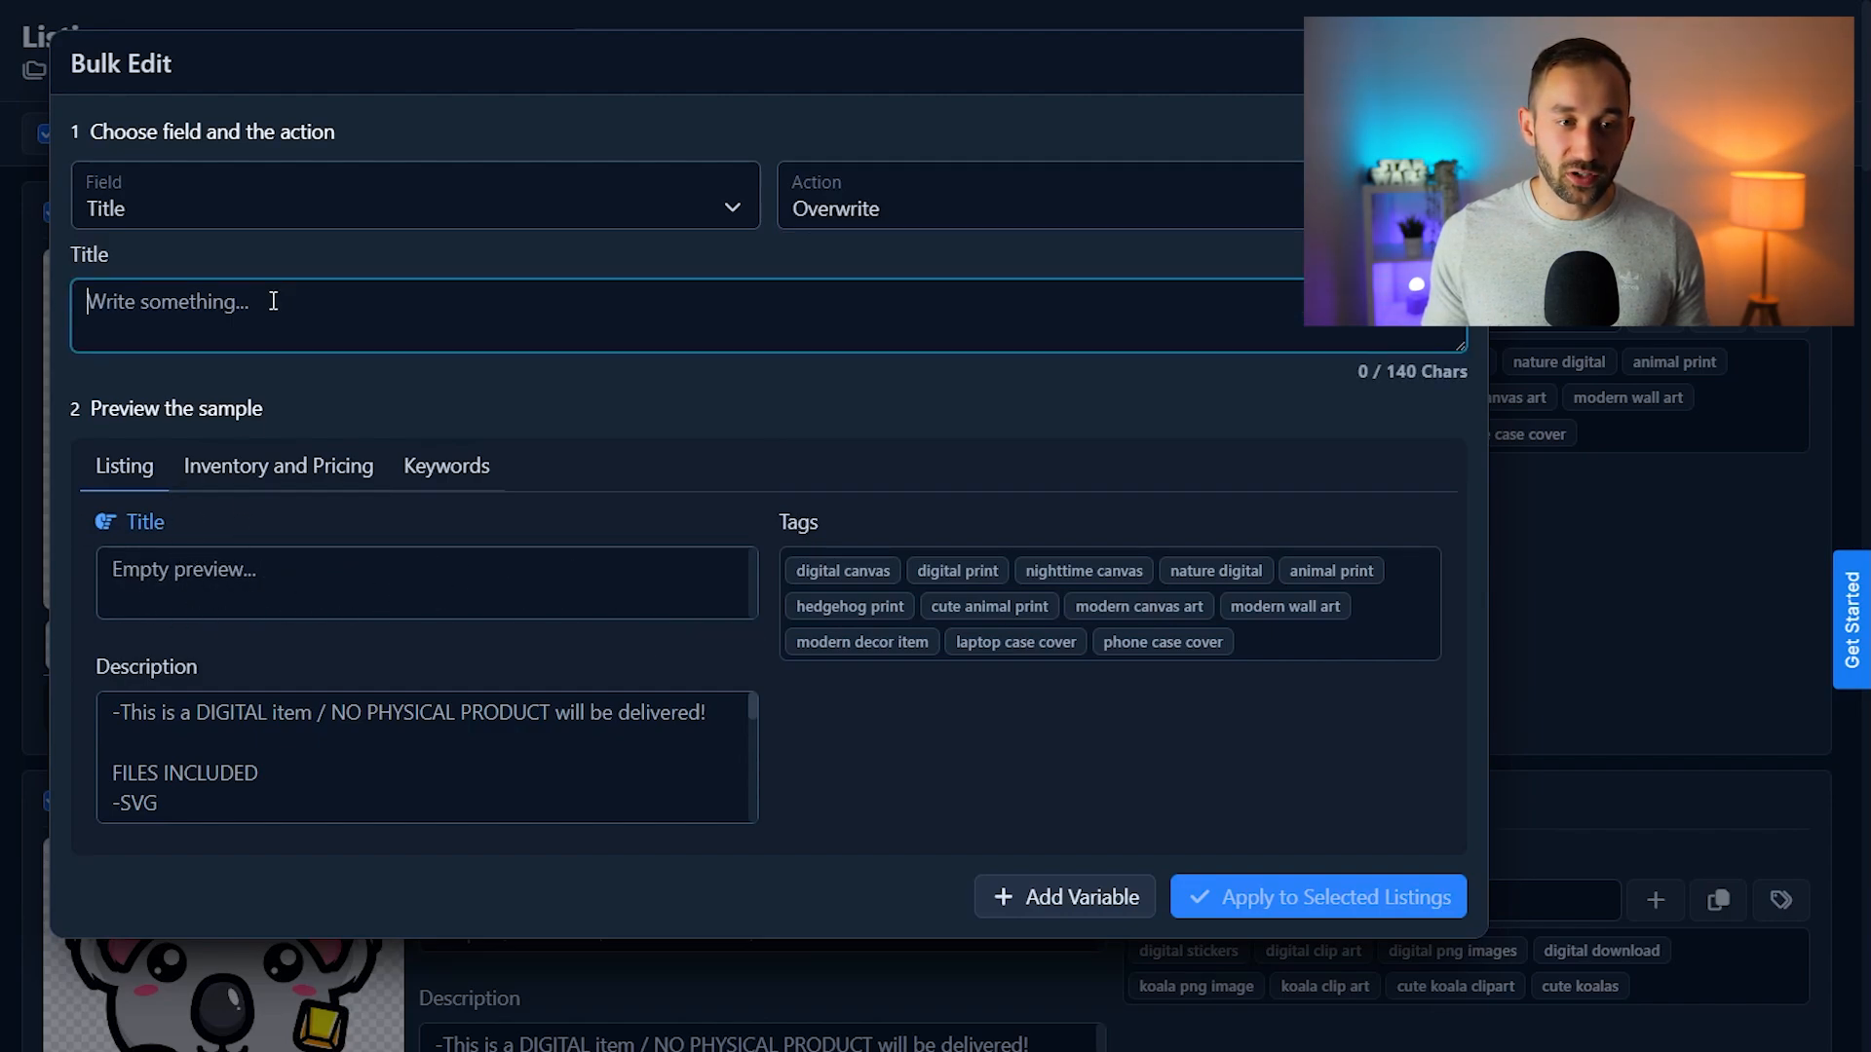
pyautogui.write('awdawd')
pyautogui.hotkey('ctrl', 'a')
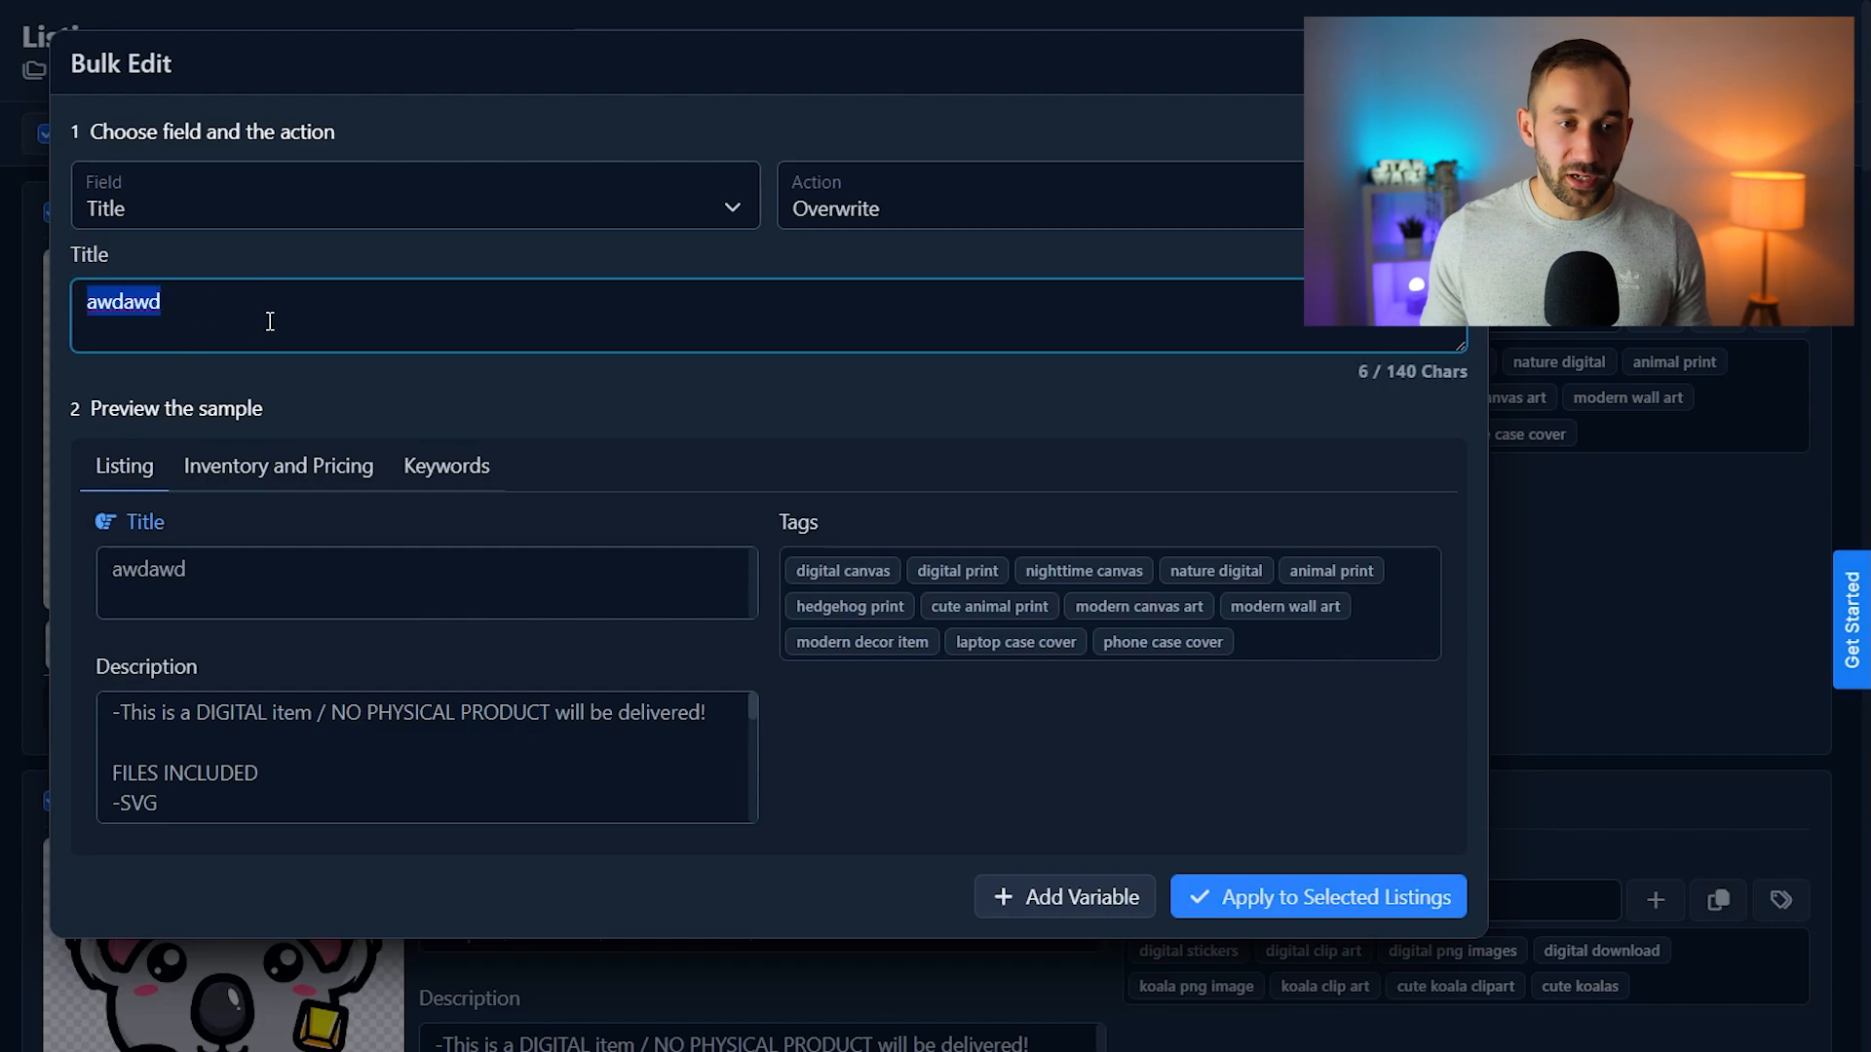
pyautogui.press('BackSpace')
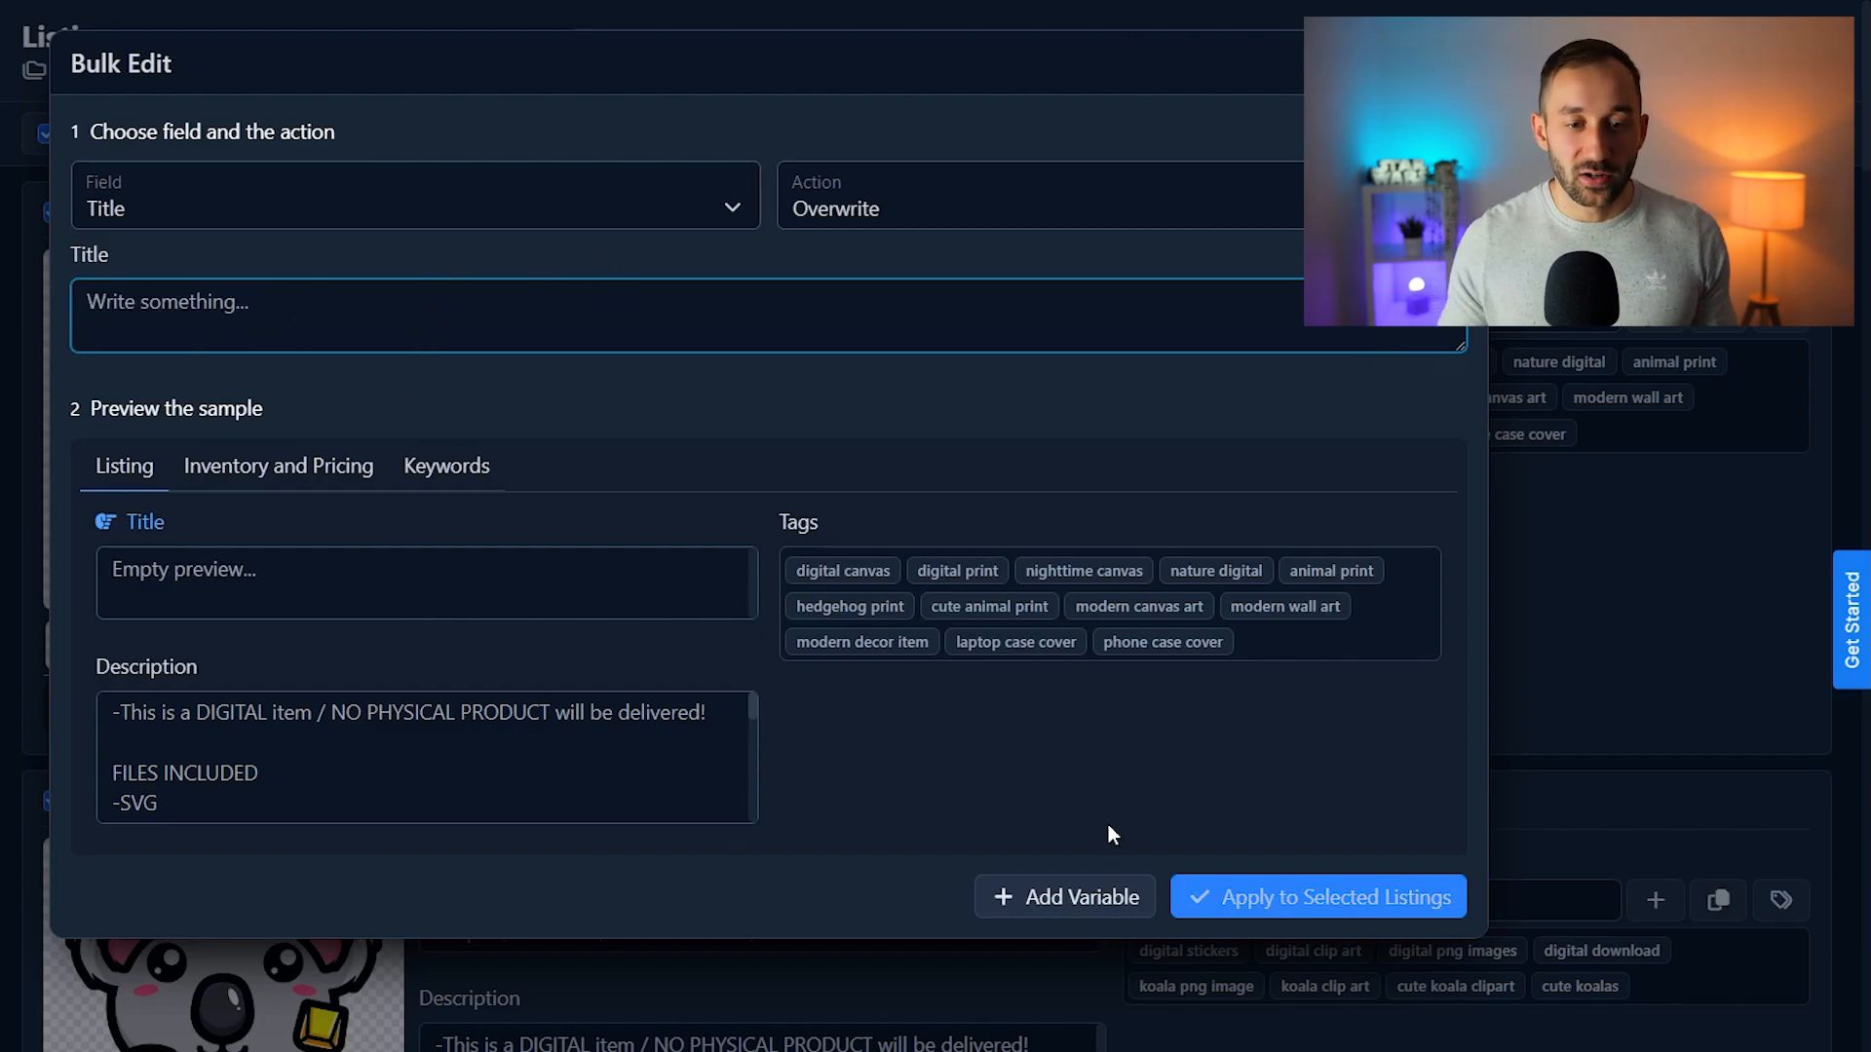
# Add a variable to the bulk title and make it take its value from the Primary Keyword field.
pyautogui.click(1069, 897)
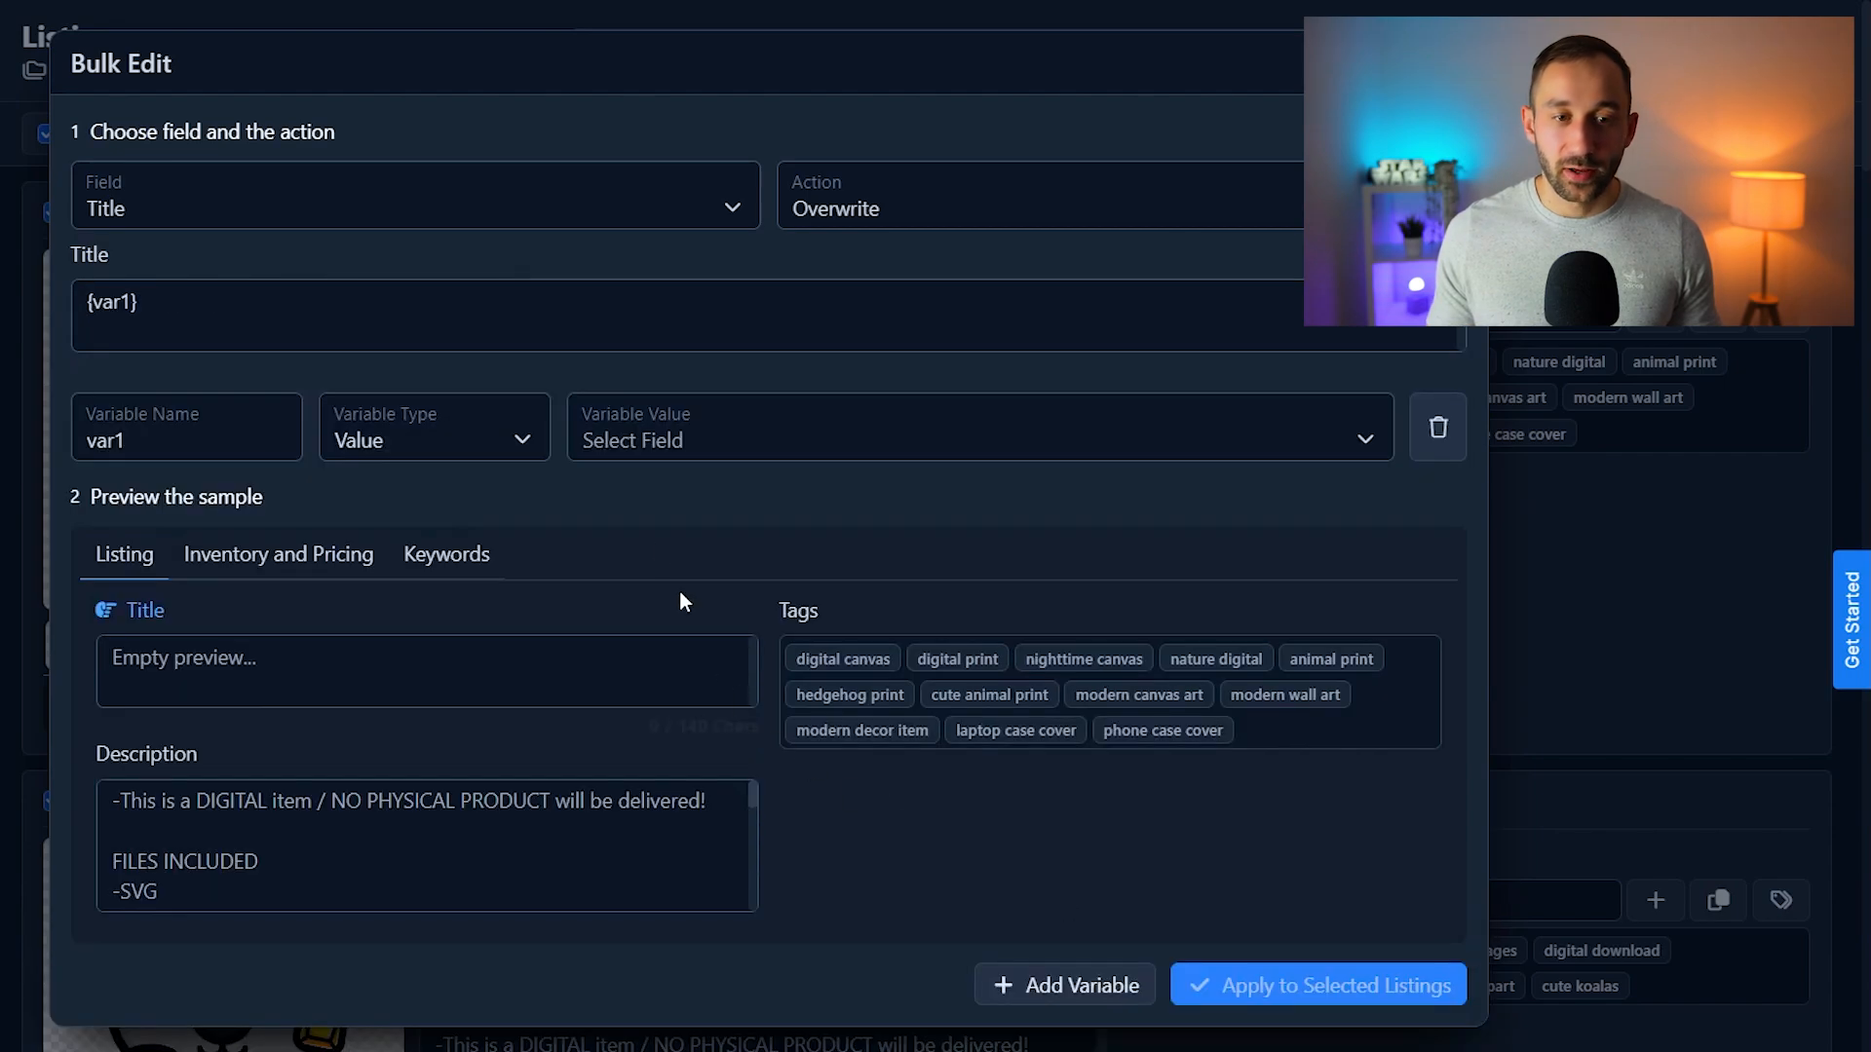
pyautogui.click(669, 450)
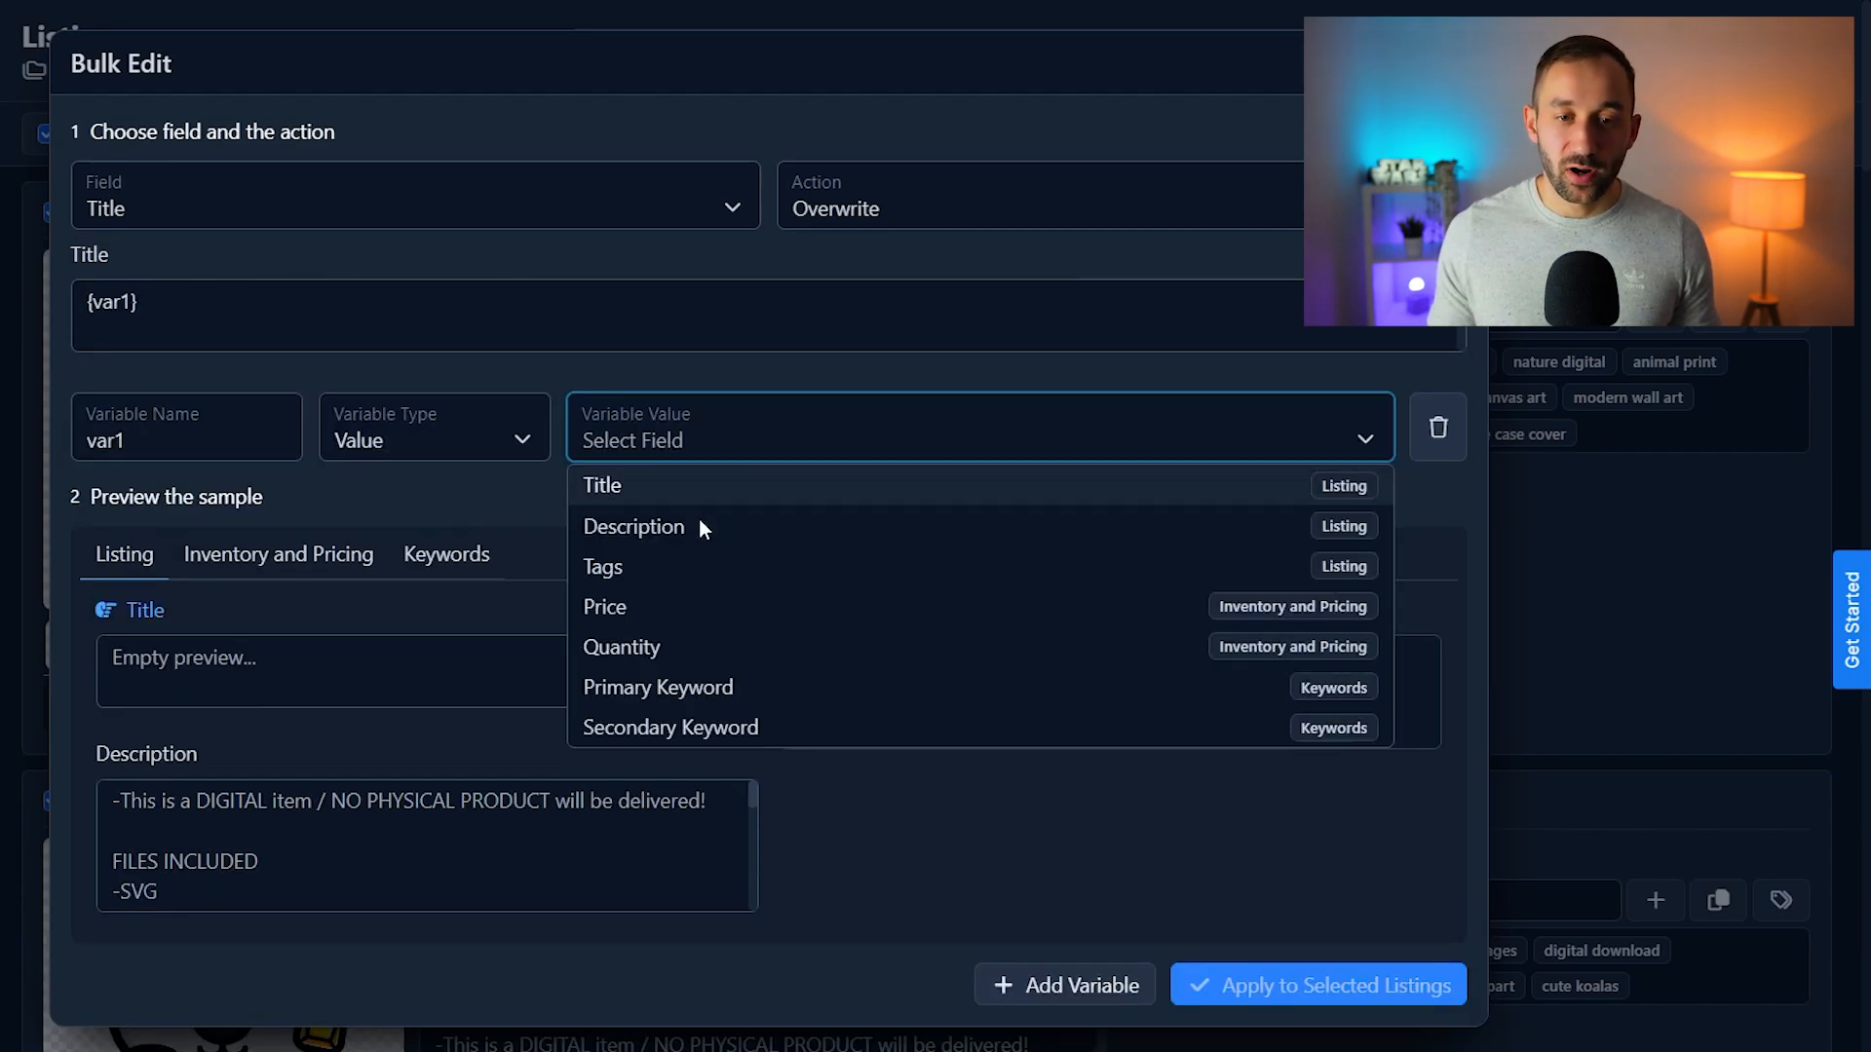
pyautogui.click(722, 686)
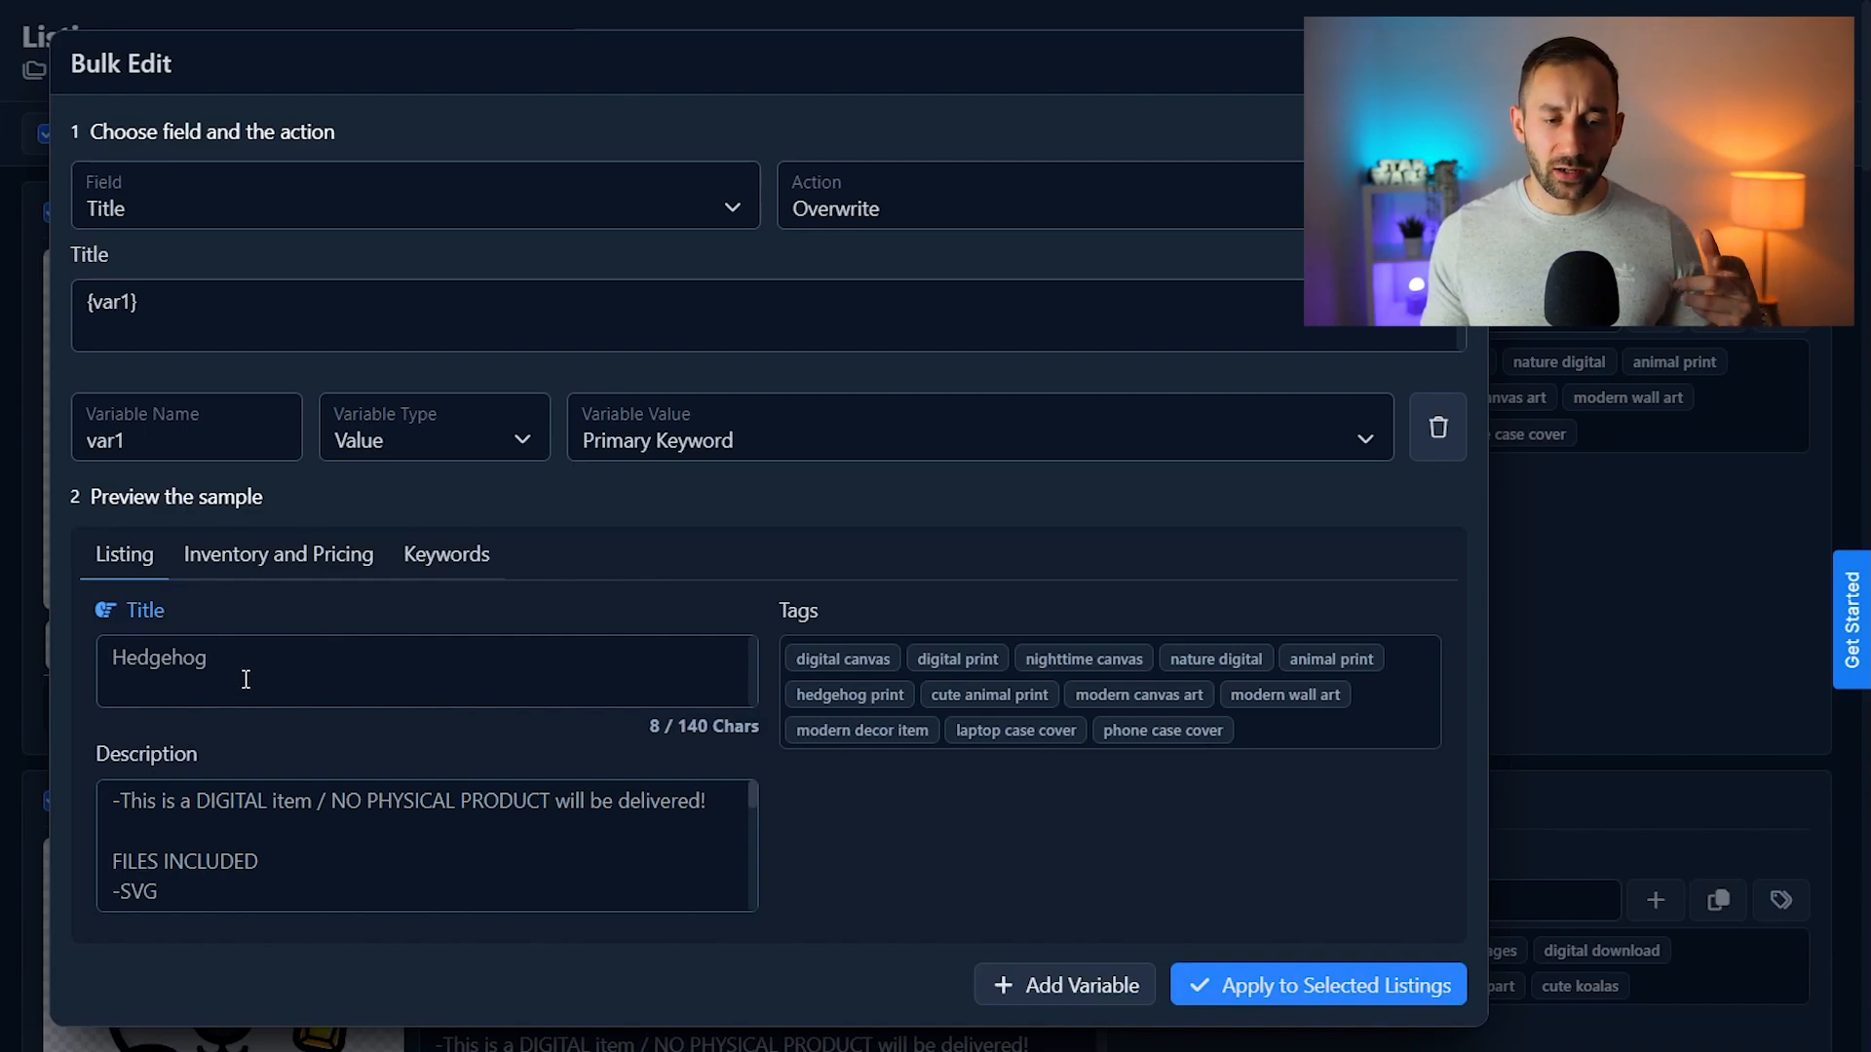
# Write the title as "Cute {var1} Animal Svg, Png, Jpeg, Pdf, Eps, Commercial use Animal Clipart Vector Graphics for Wall Art, Tshirts, Sublimation, Print on Demand".
pyautogui.click(89, 303)
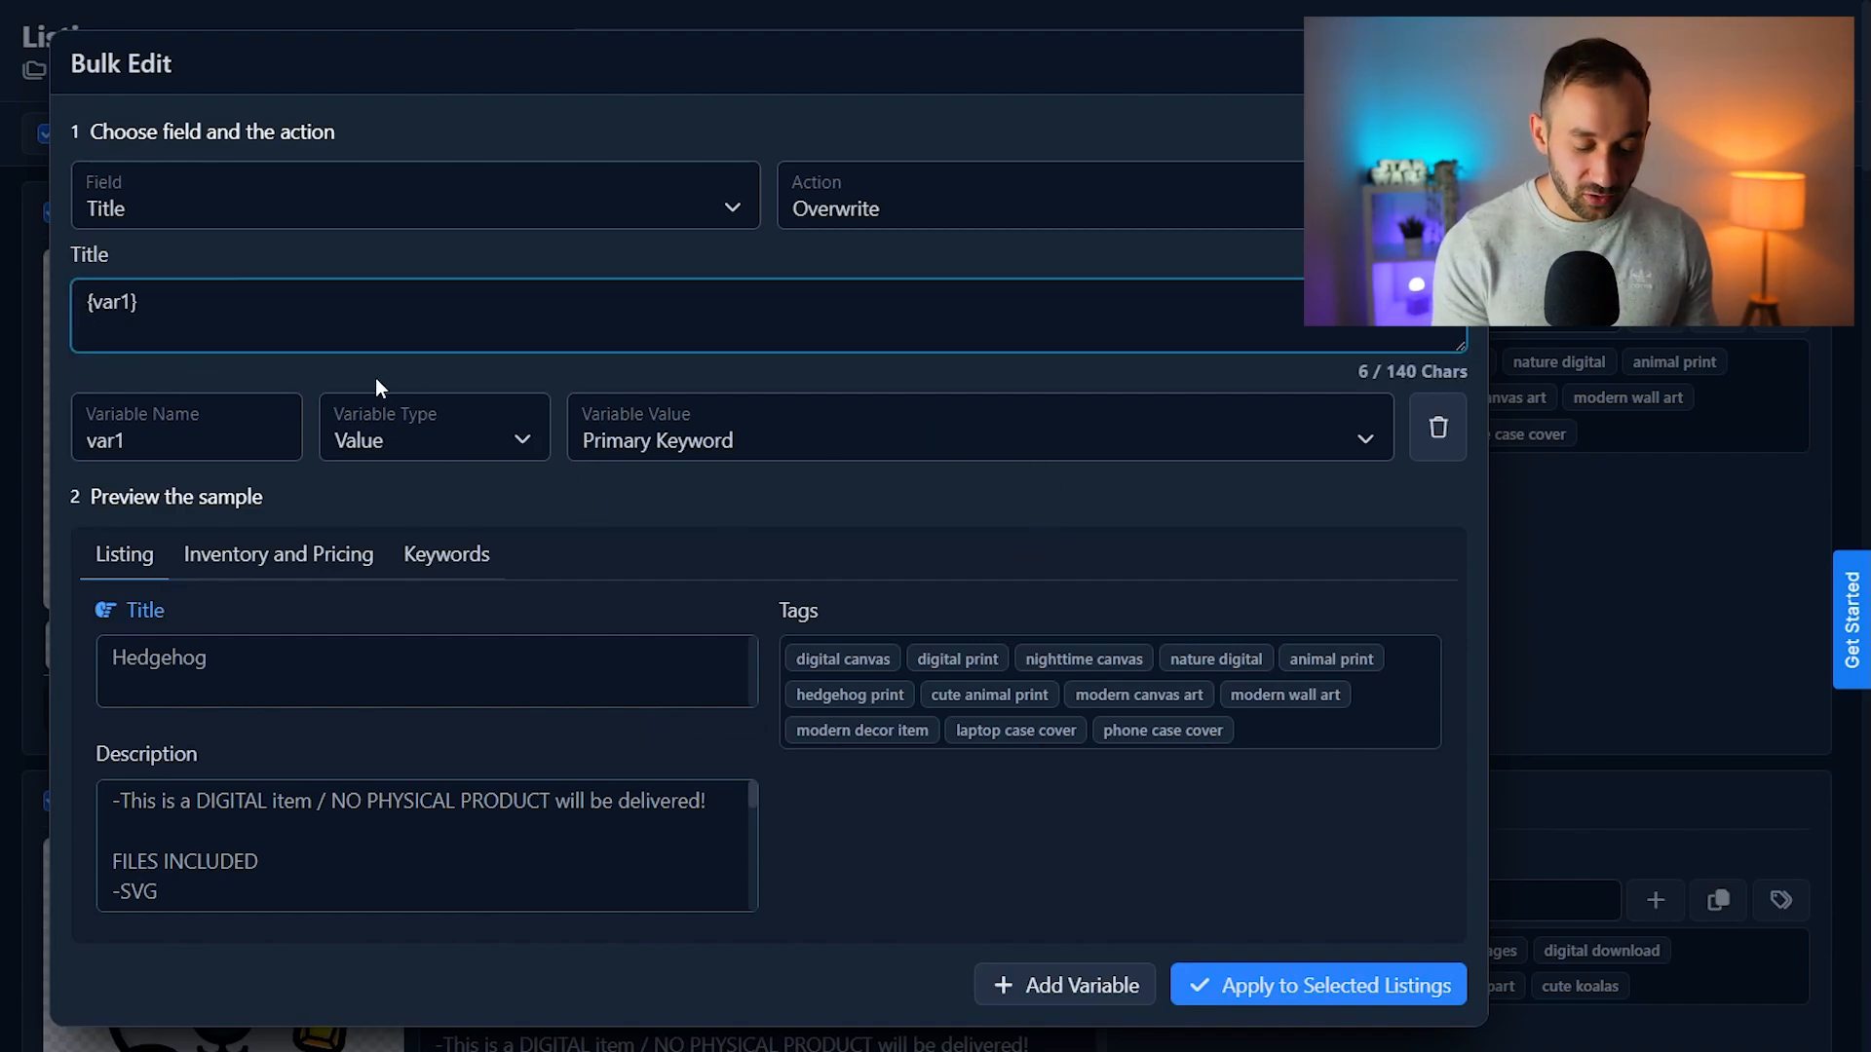
pyautogui.write('Cute')
pyautogui.click(347, 337)
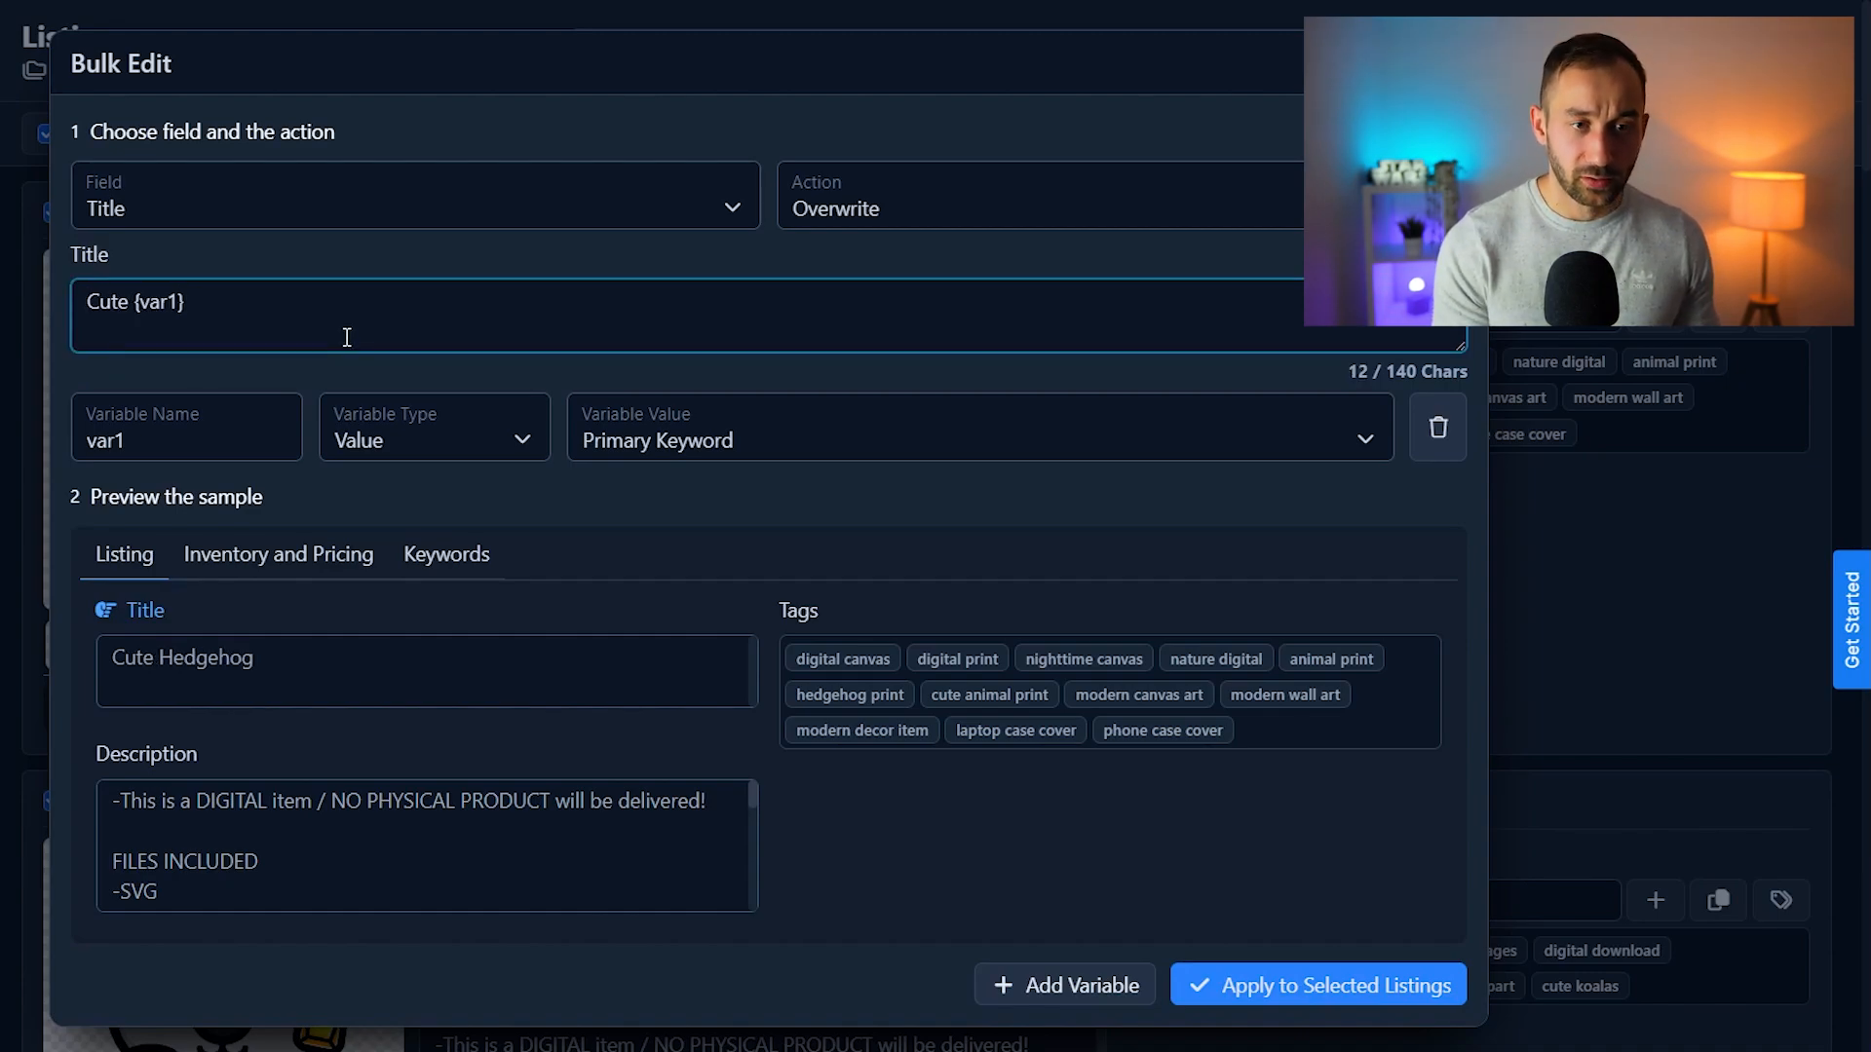
pyautogui.write('Animal')
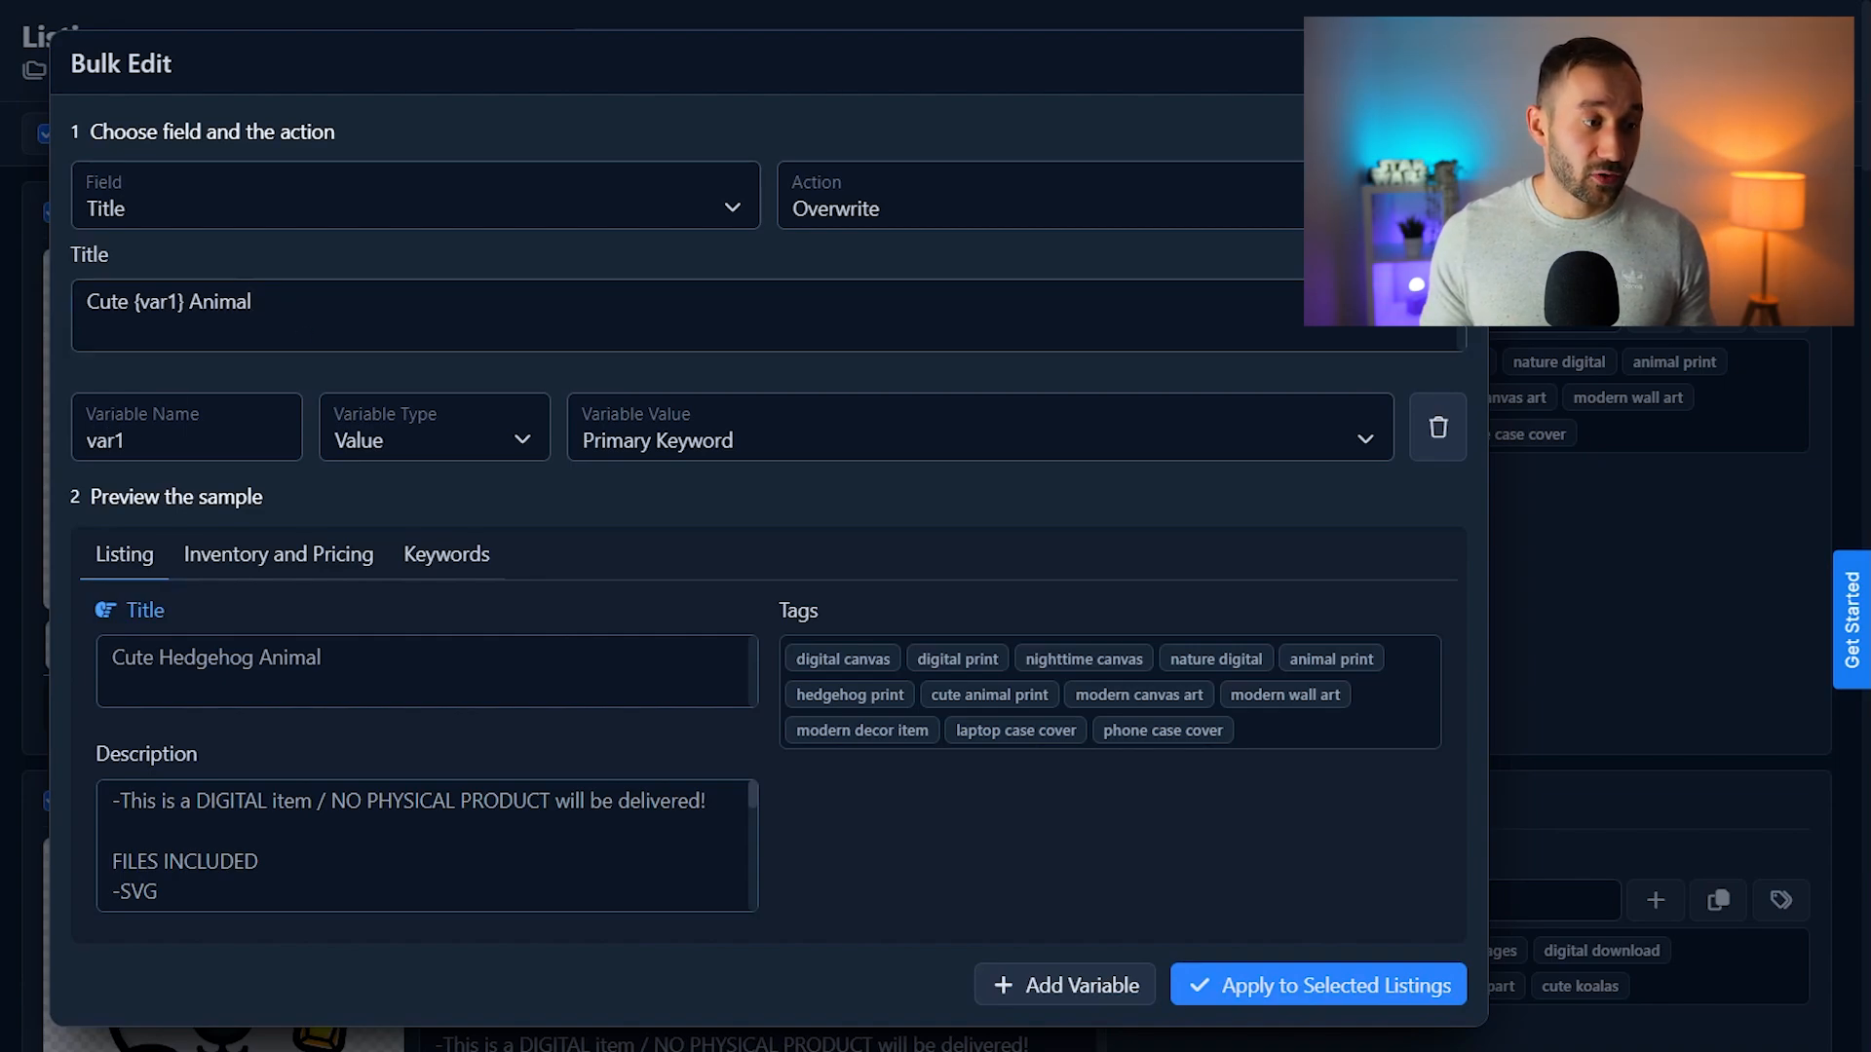
pyautogui.click(517, 296)
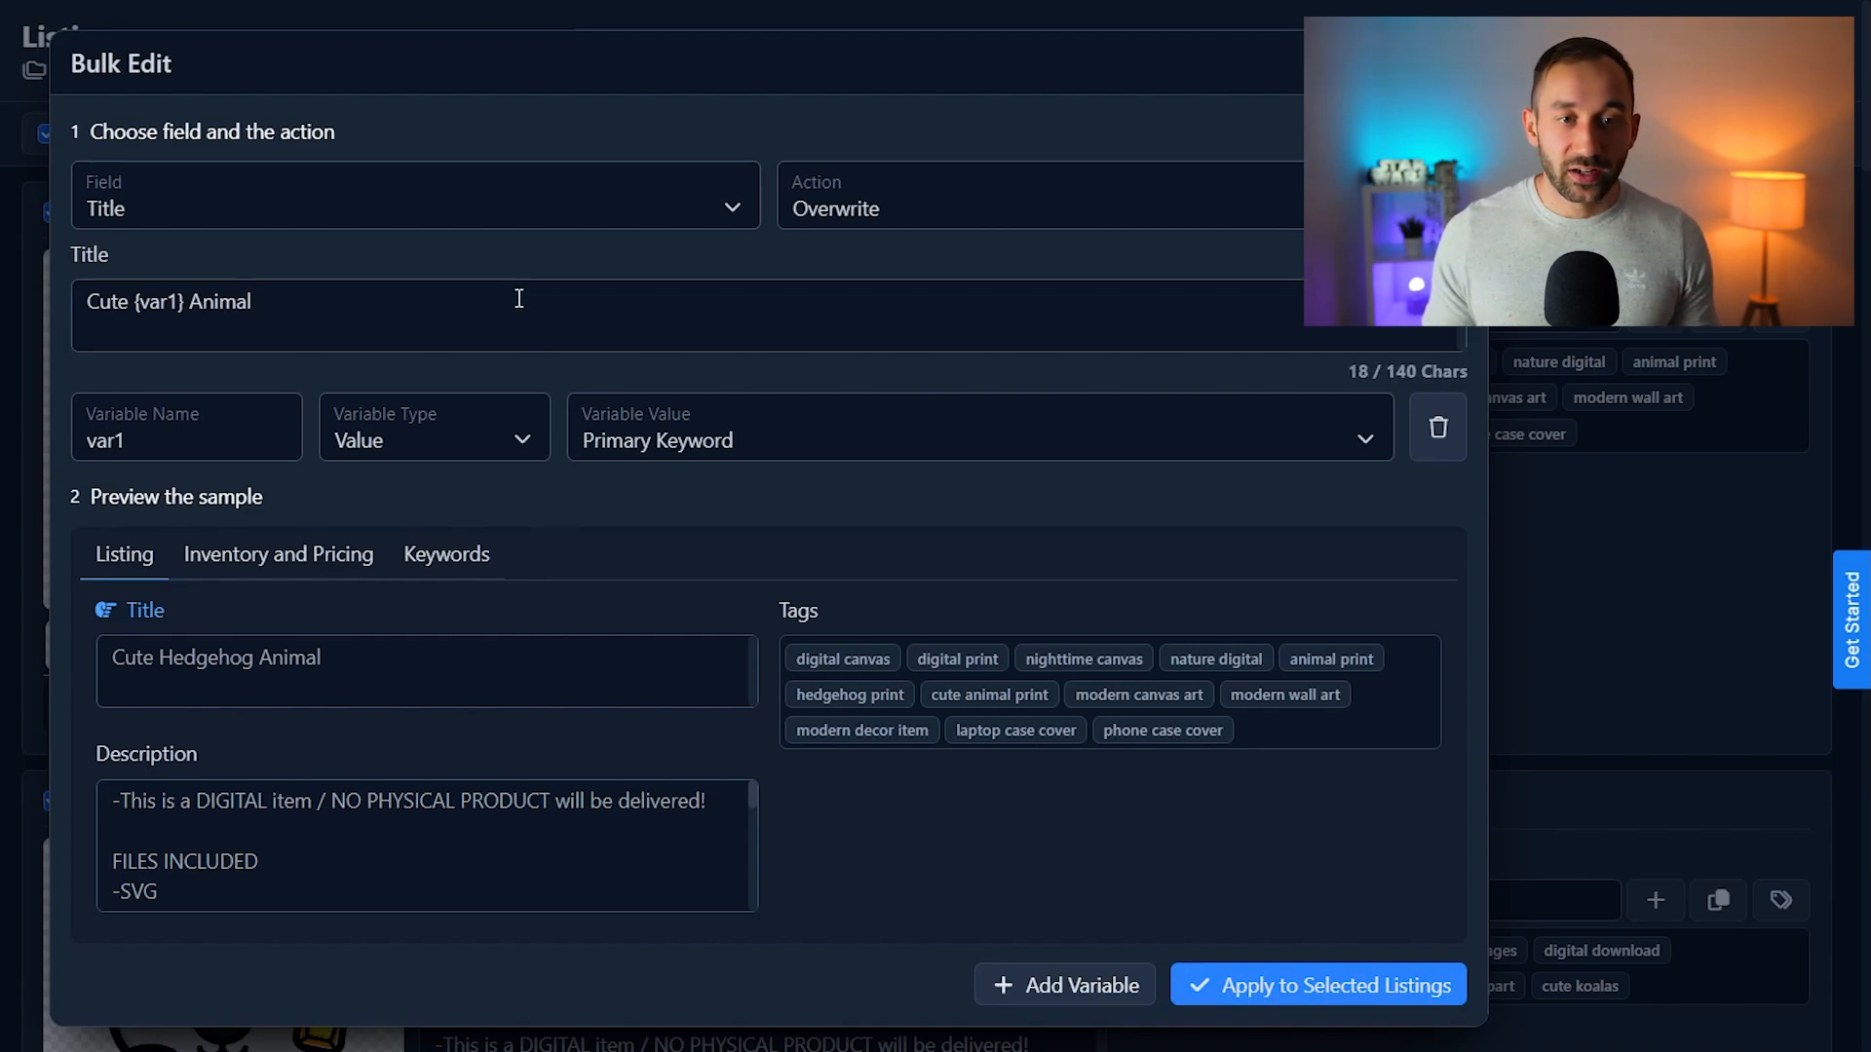
pyautogui.hotkey('ctrl', 'v')
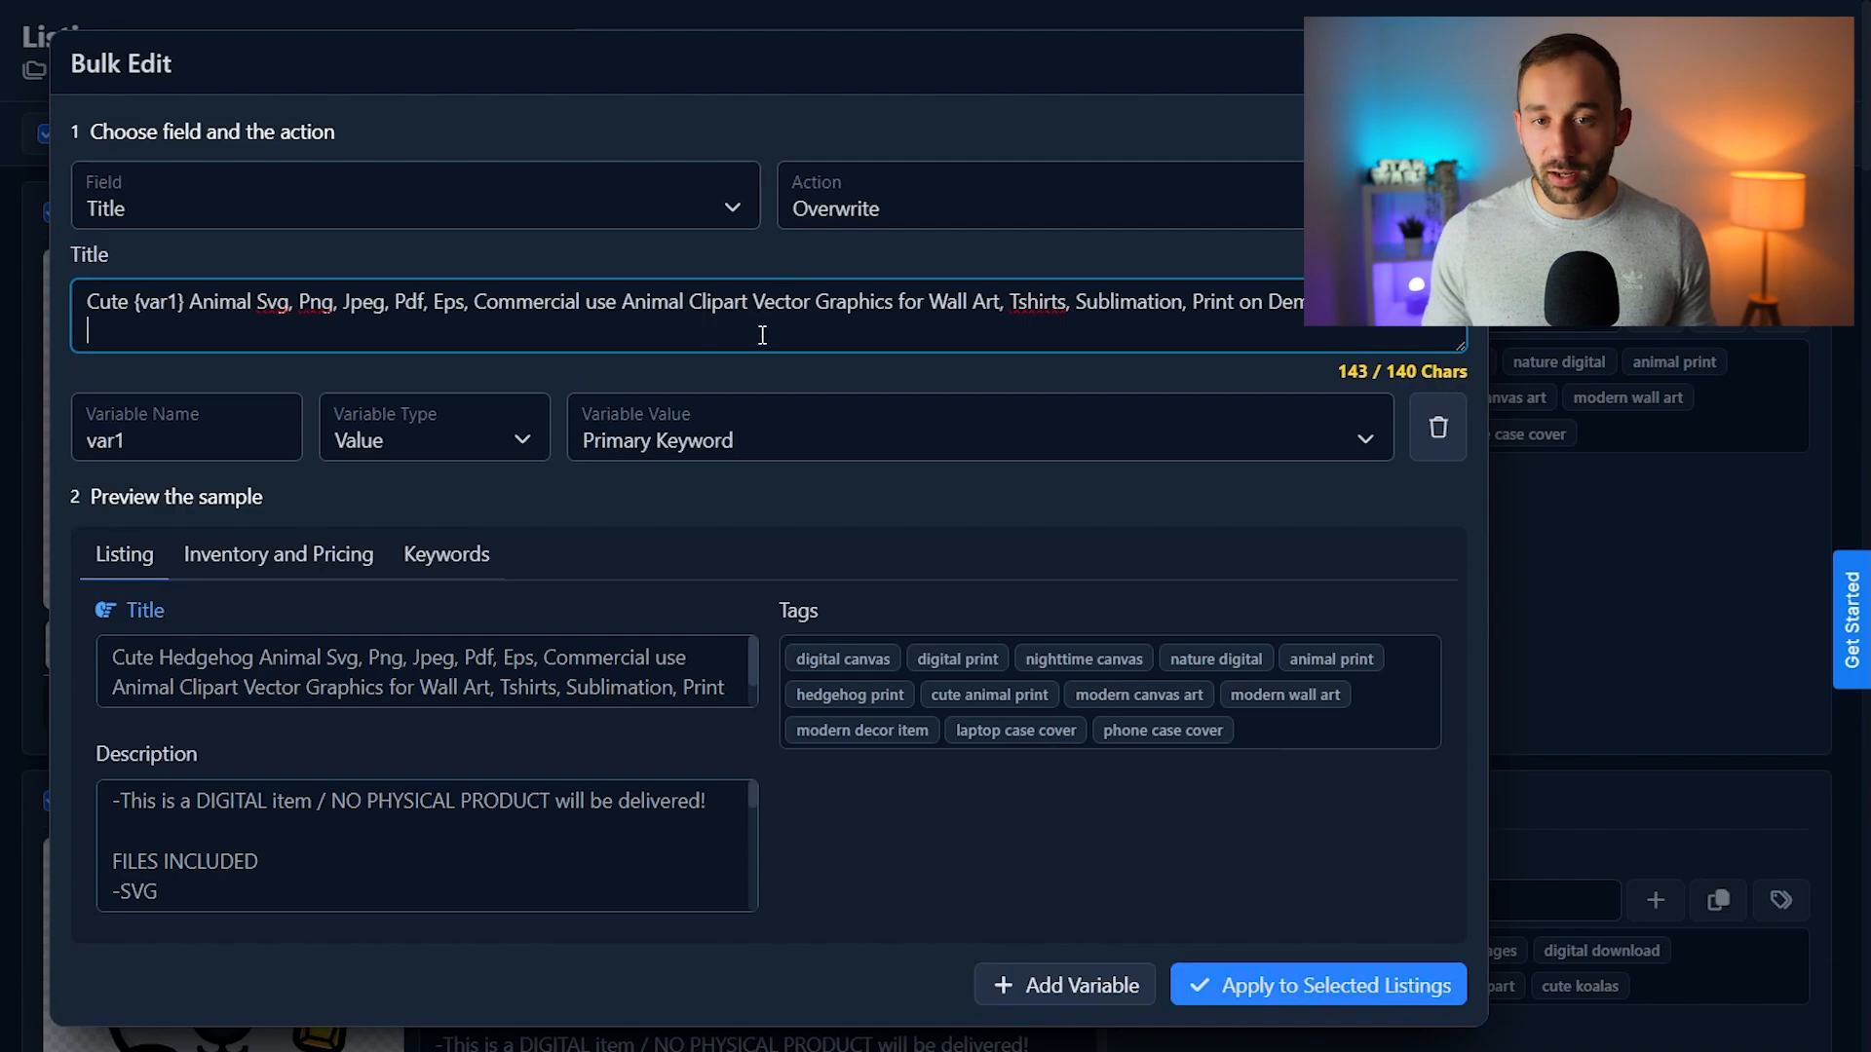
# Shorten the bulk title by deleting the second "Animal" and the closing phrase ", Print on Demand".
pyautogui.doubleClick(651, 301)
pyautogui.press('BackSpace')
pyautogui.press('BackSpace')
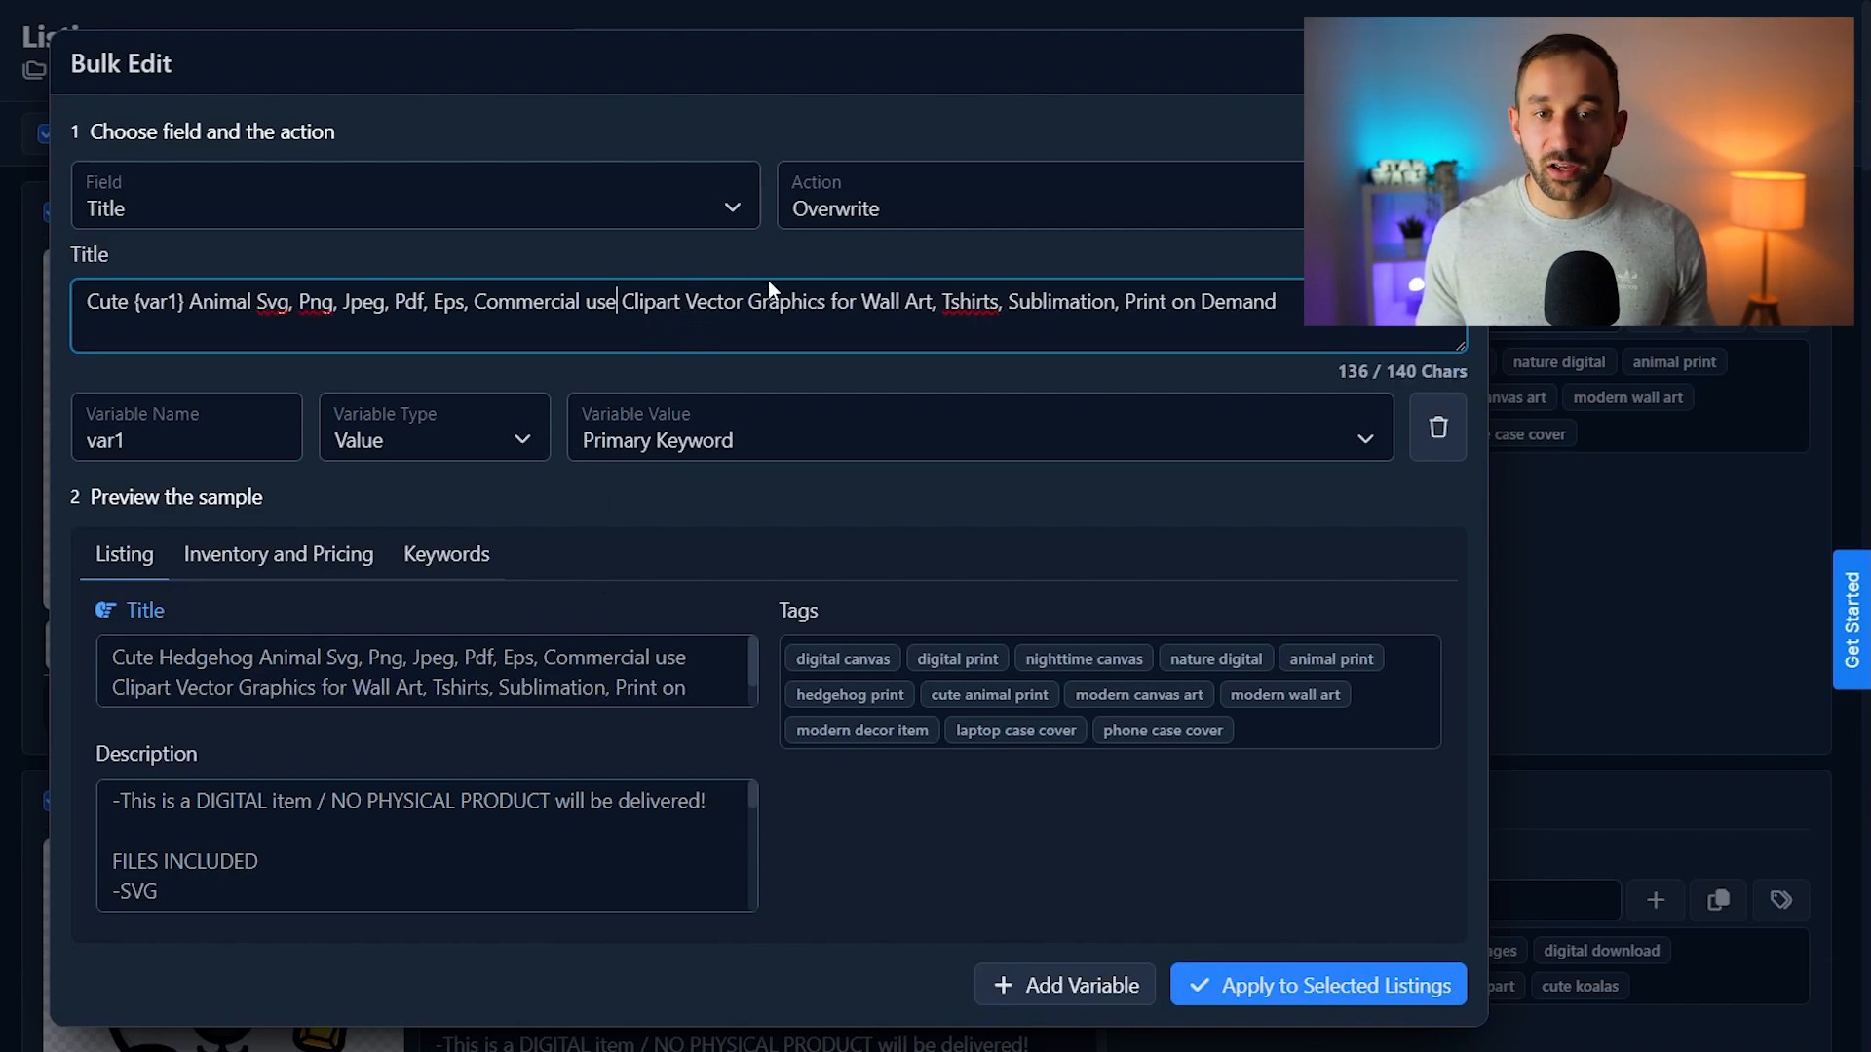
pyautogui.click(1359, 329)
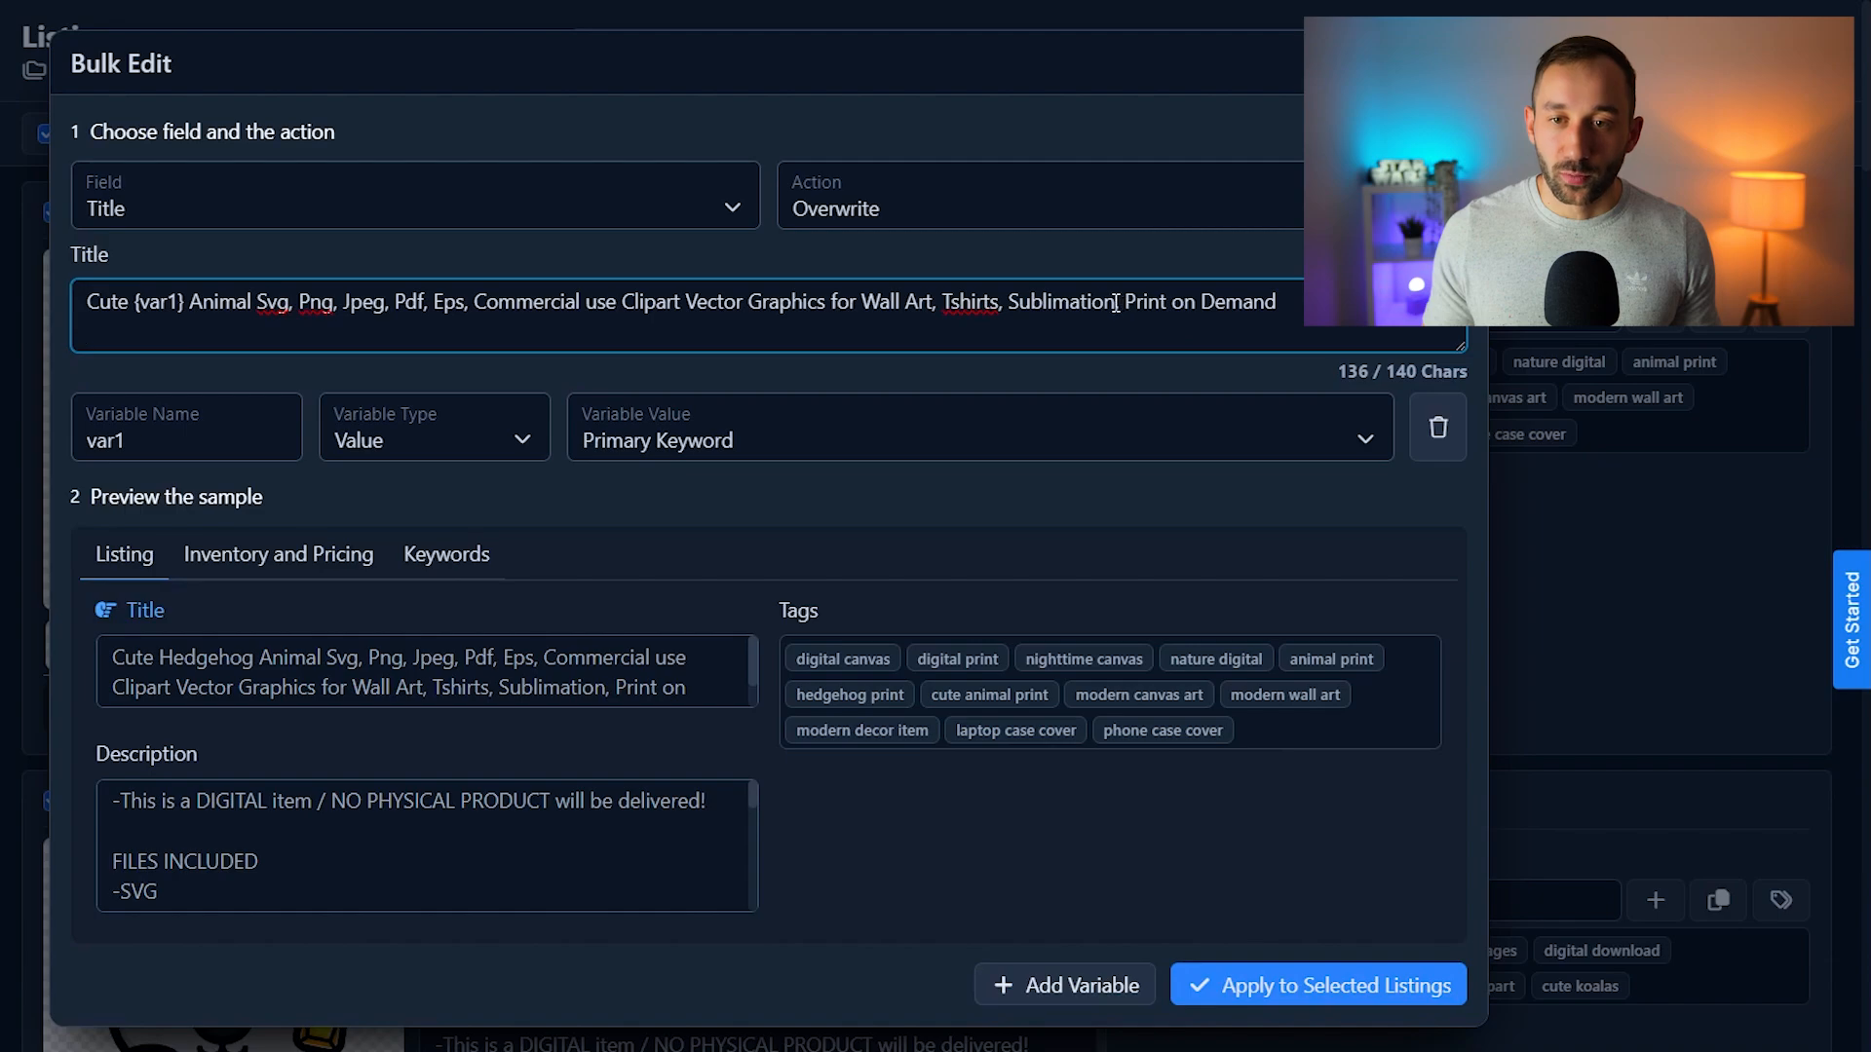
pyautogui.moveTo(1115, 304); pyautogui.dragTo(1317, 385)
pyautogui.press('BackSpace')
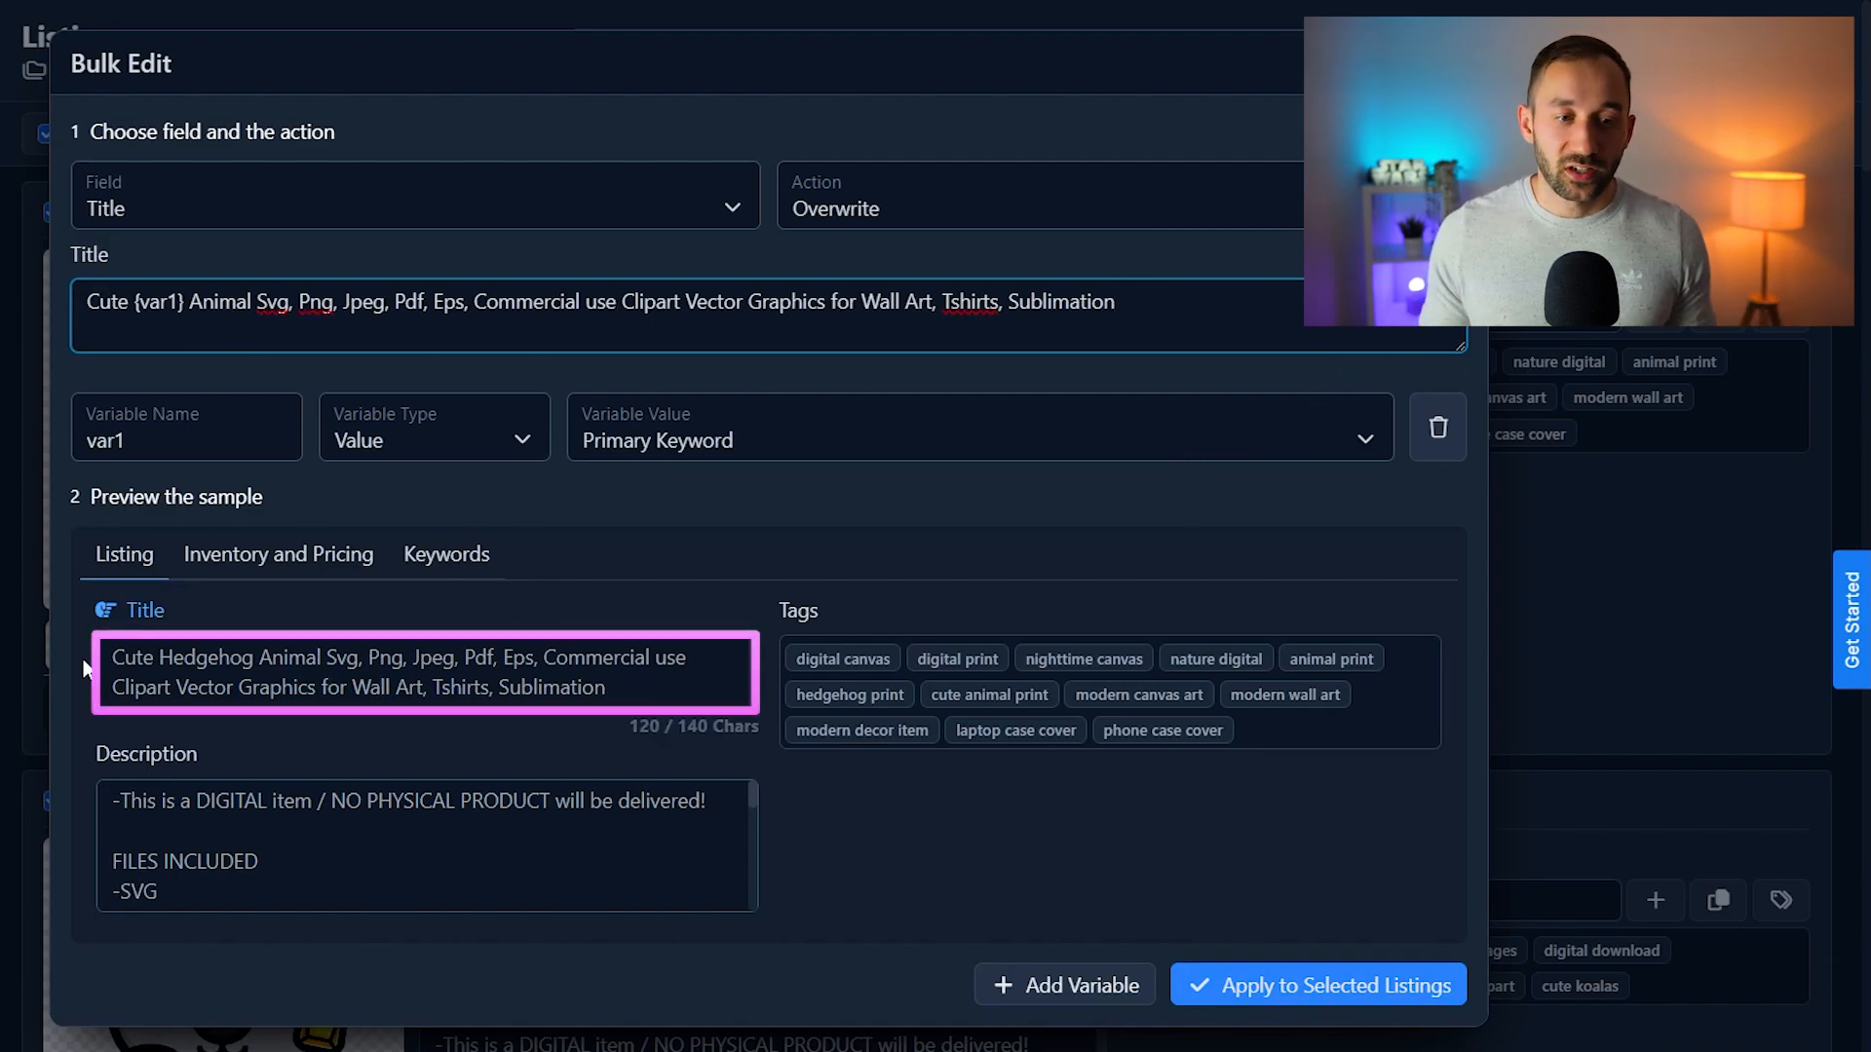
# Check the sample title in the preview and apply the title overwrite to the selected listings, confirming the action.
pyautogui.moveTo(628, 692); pyautogui.dragTo(105, 666)
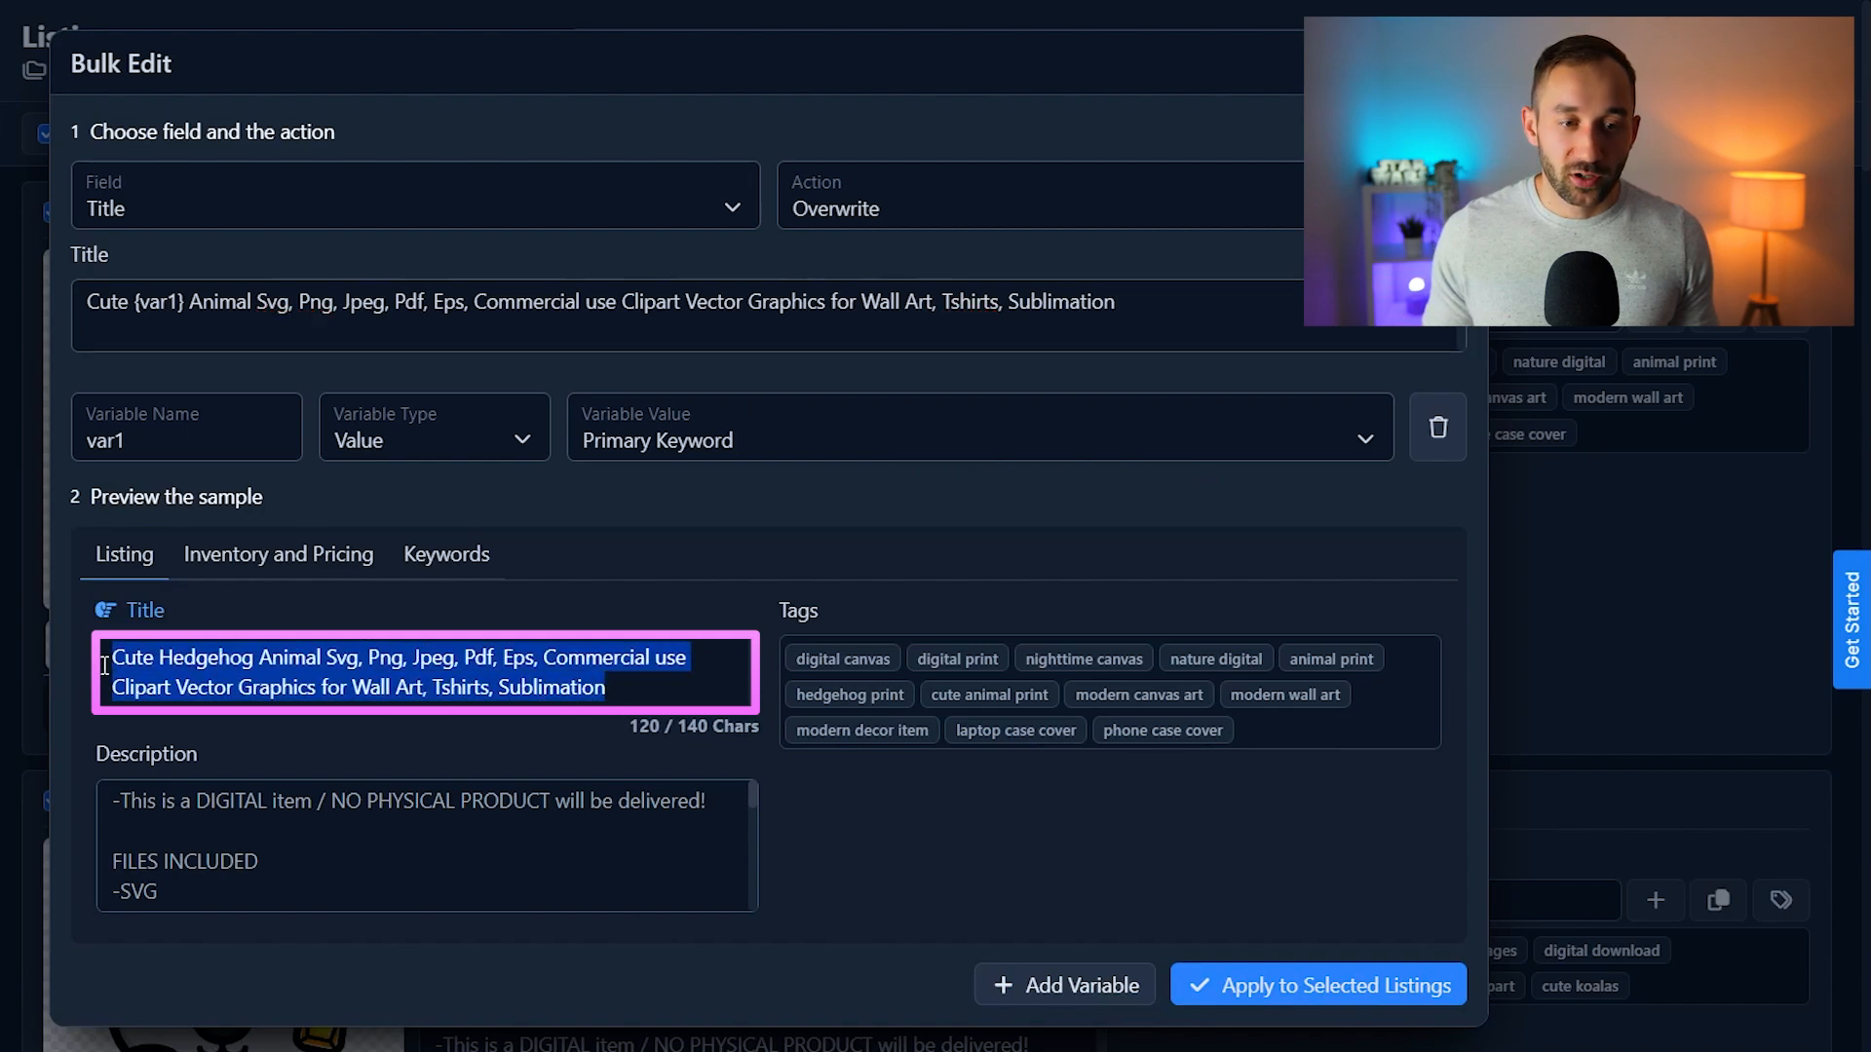
pyautogui.click(215, 663)
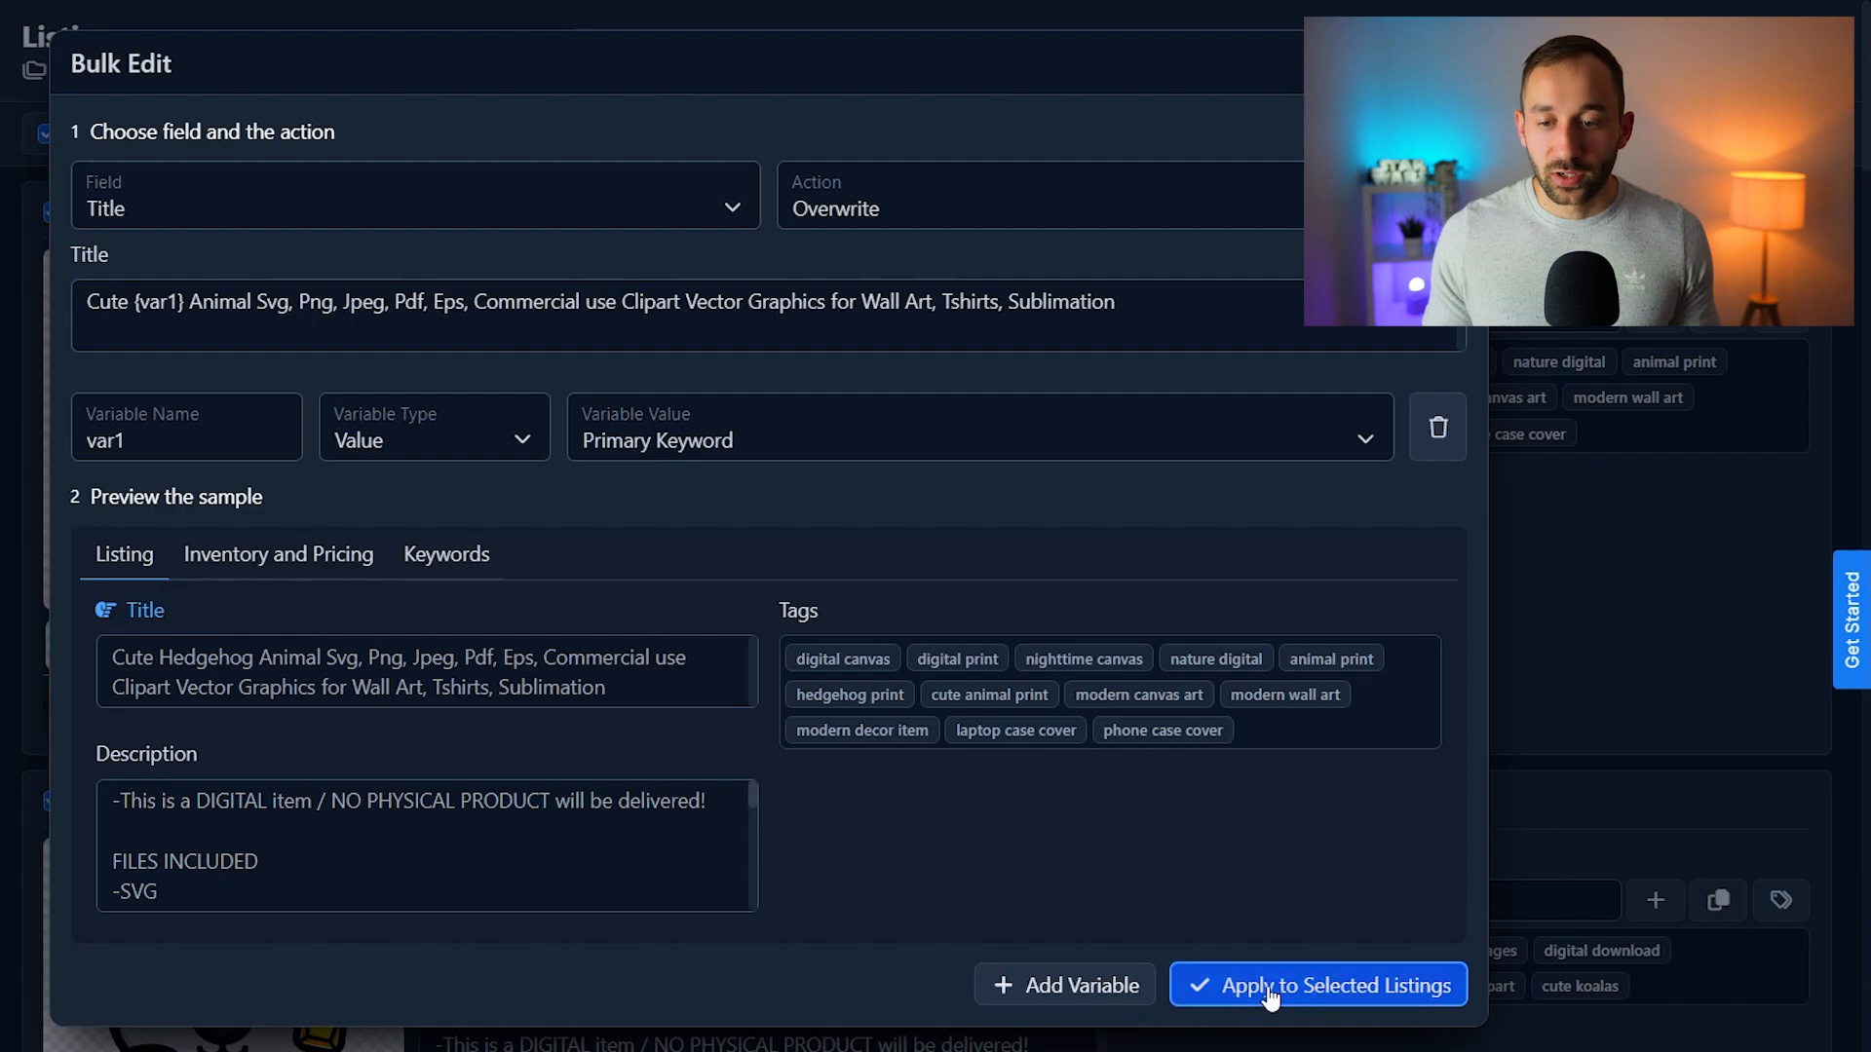
pyautogui.click(1328, 990)
pyautogui.click(639, 175)
pyautogui.click(1001, 236)
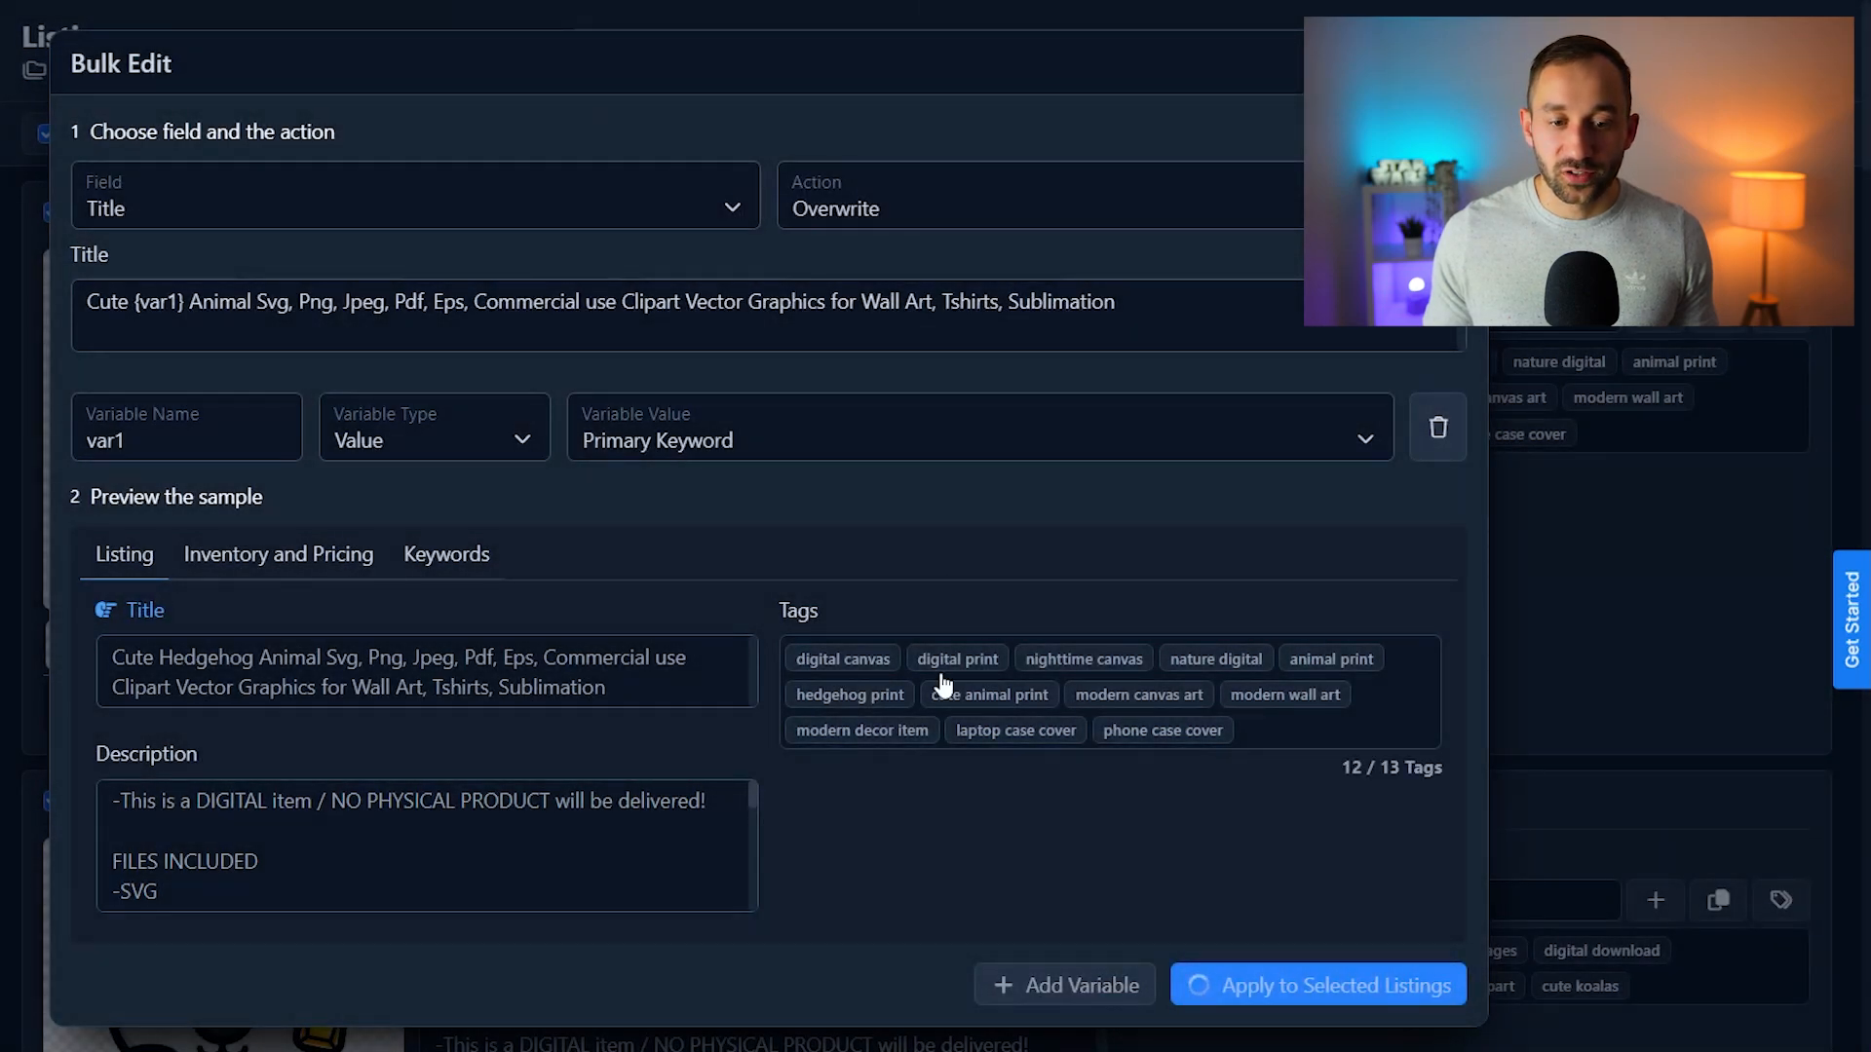
# Review the overwritten titles across the listings and look over the available bulk actions.
pyautogui.scroll(-3, 757, 663)
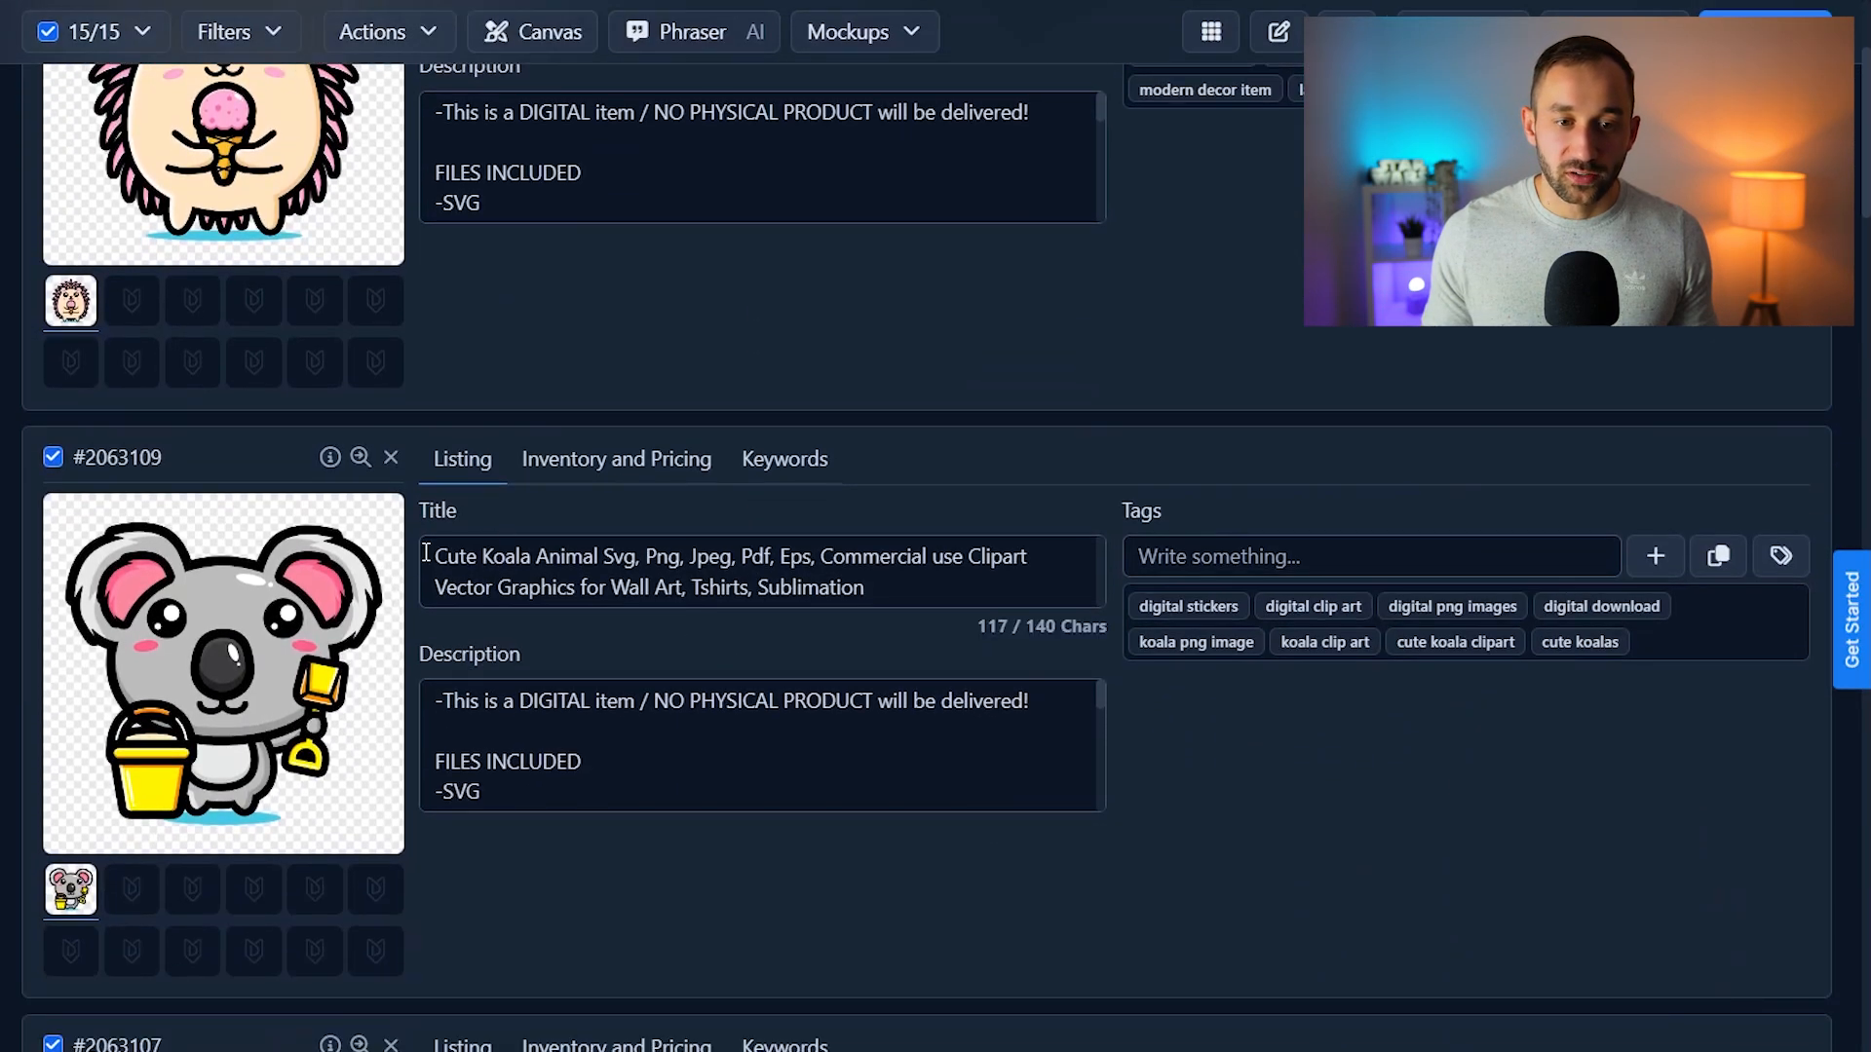
pyautogui.scroll(-8, 539, 883)
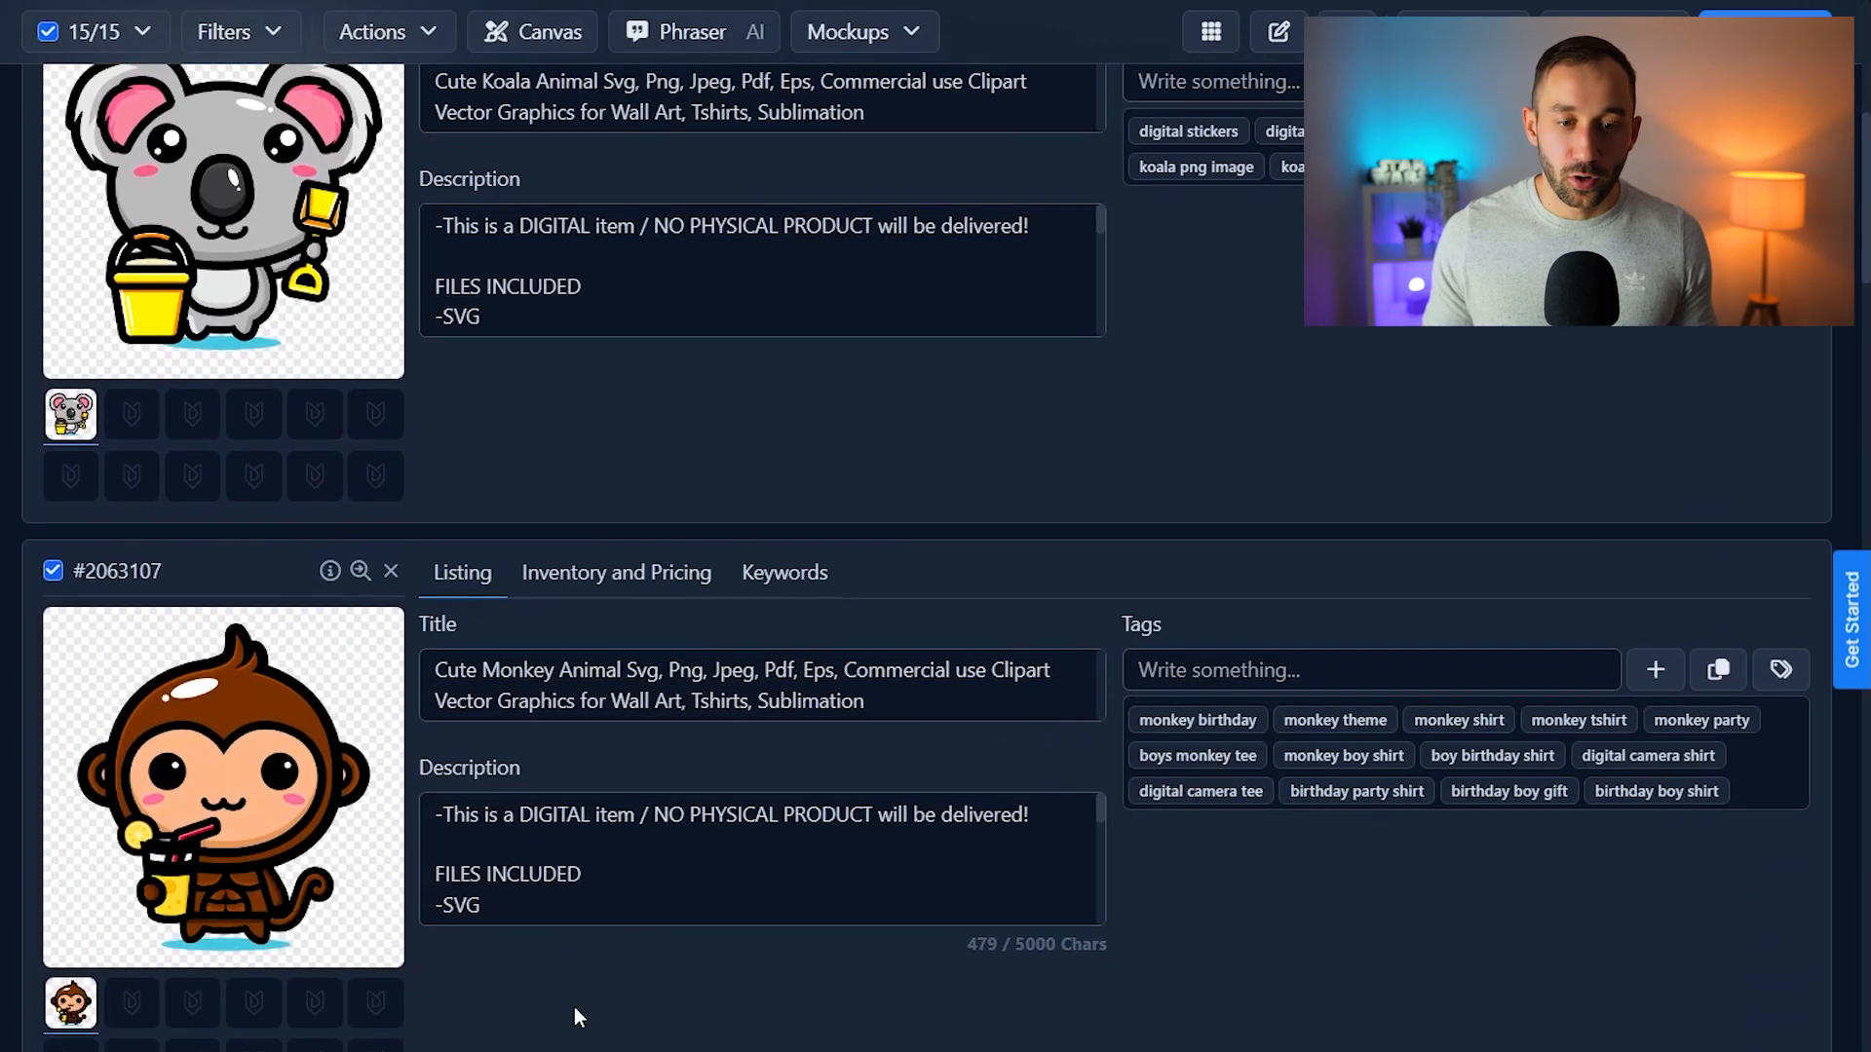
pyautogui.scroll(12, 1476, 839)
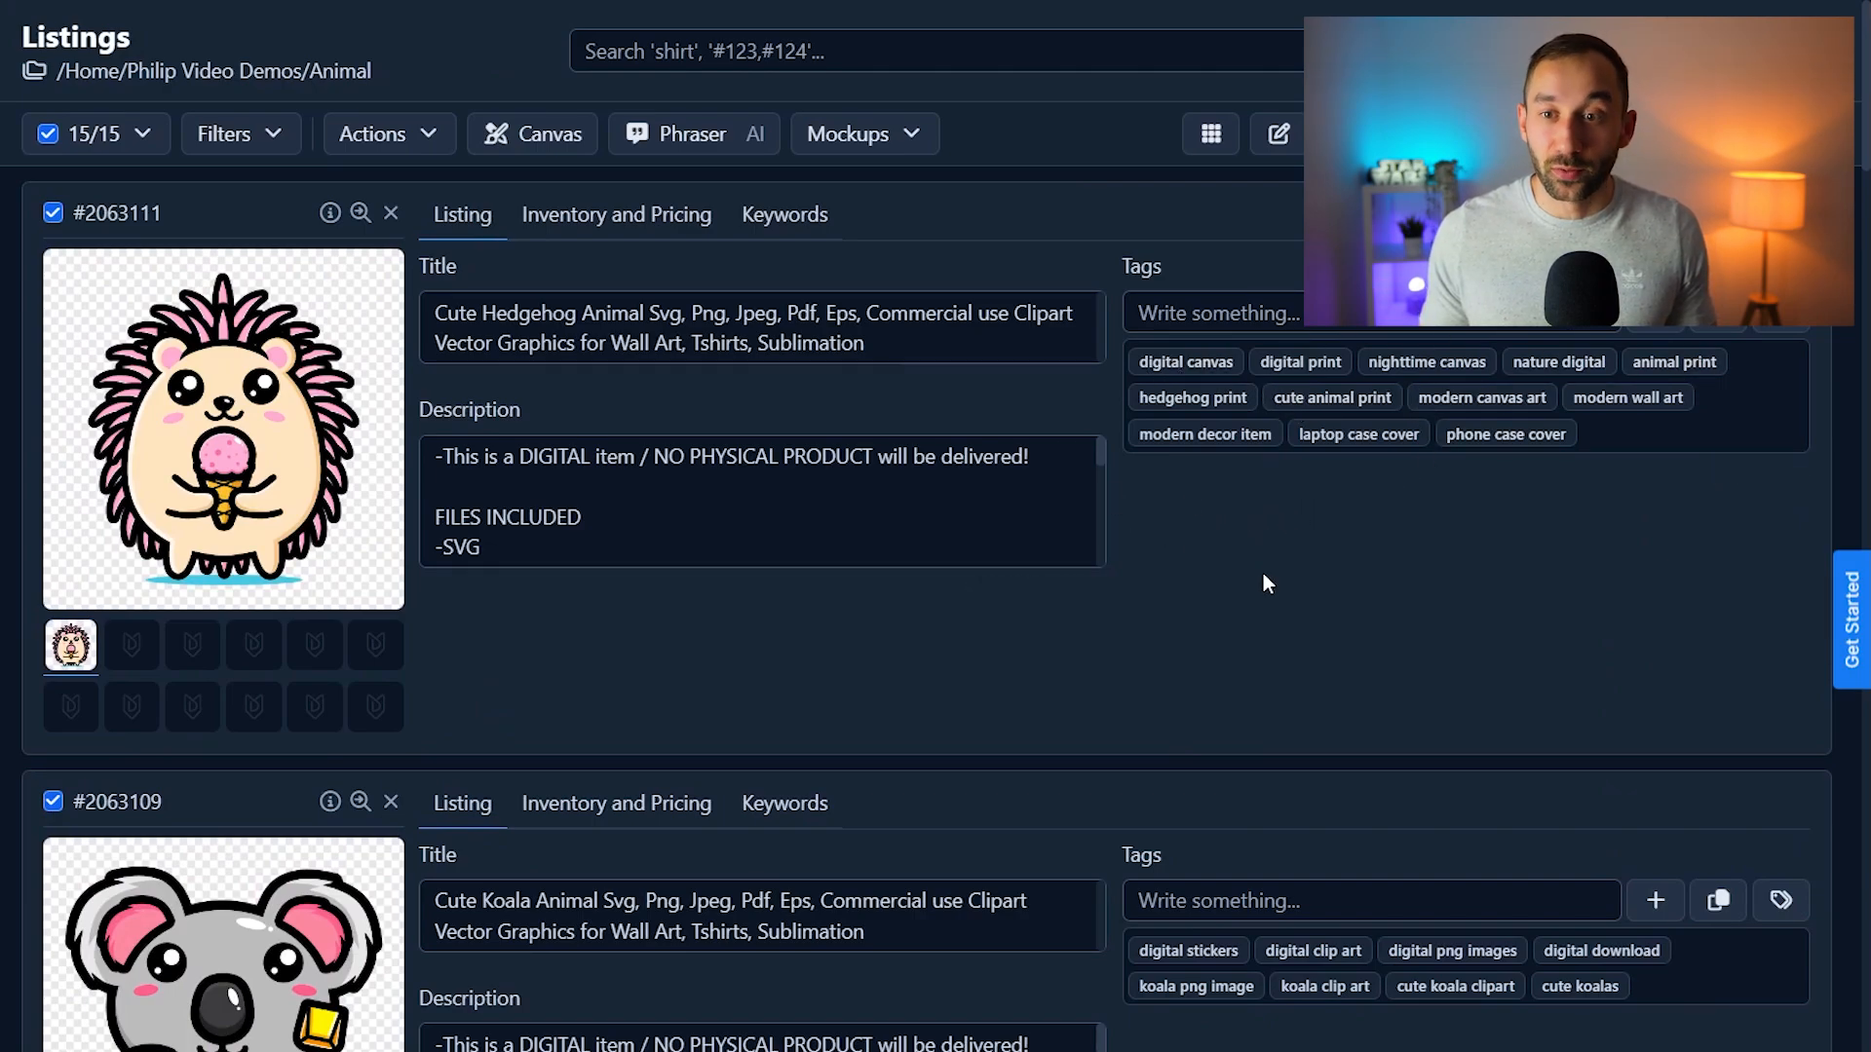
pyautogui.click(380, 133)
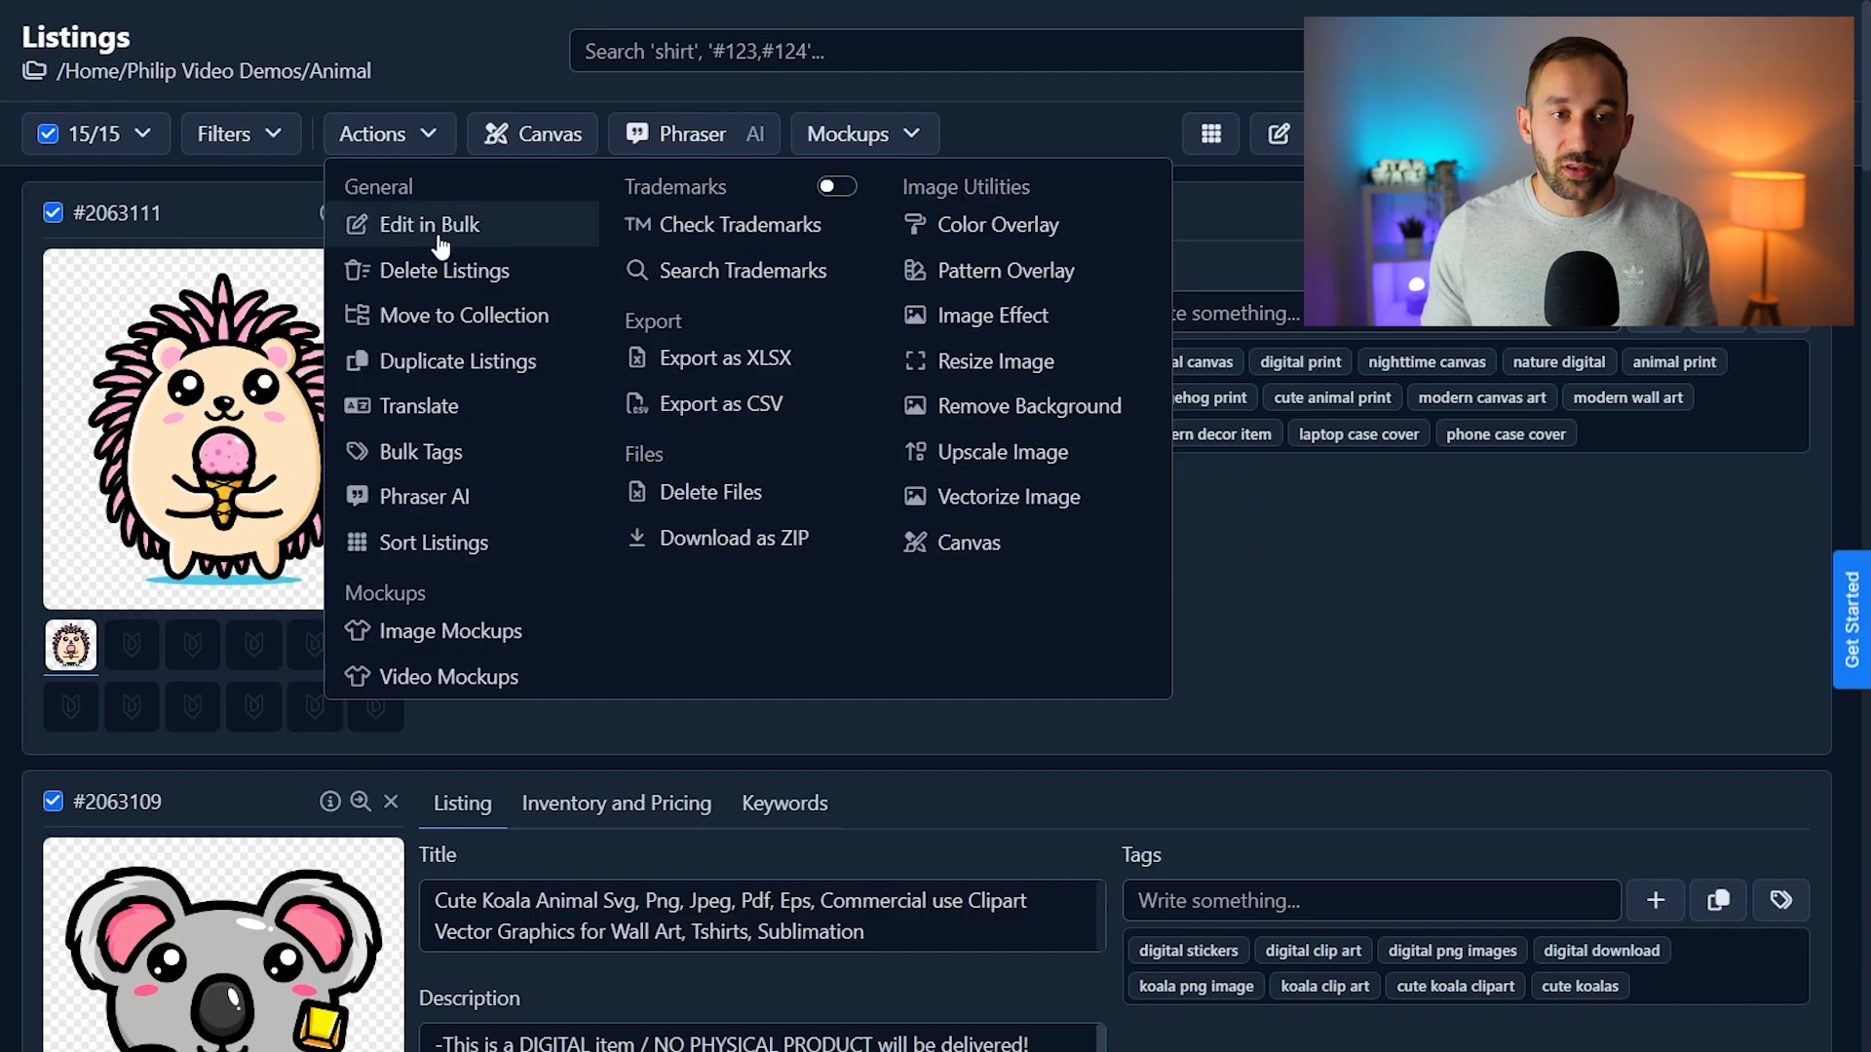
pyautogui.click(1344, 546)
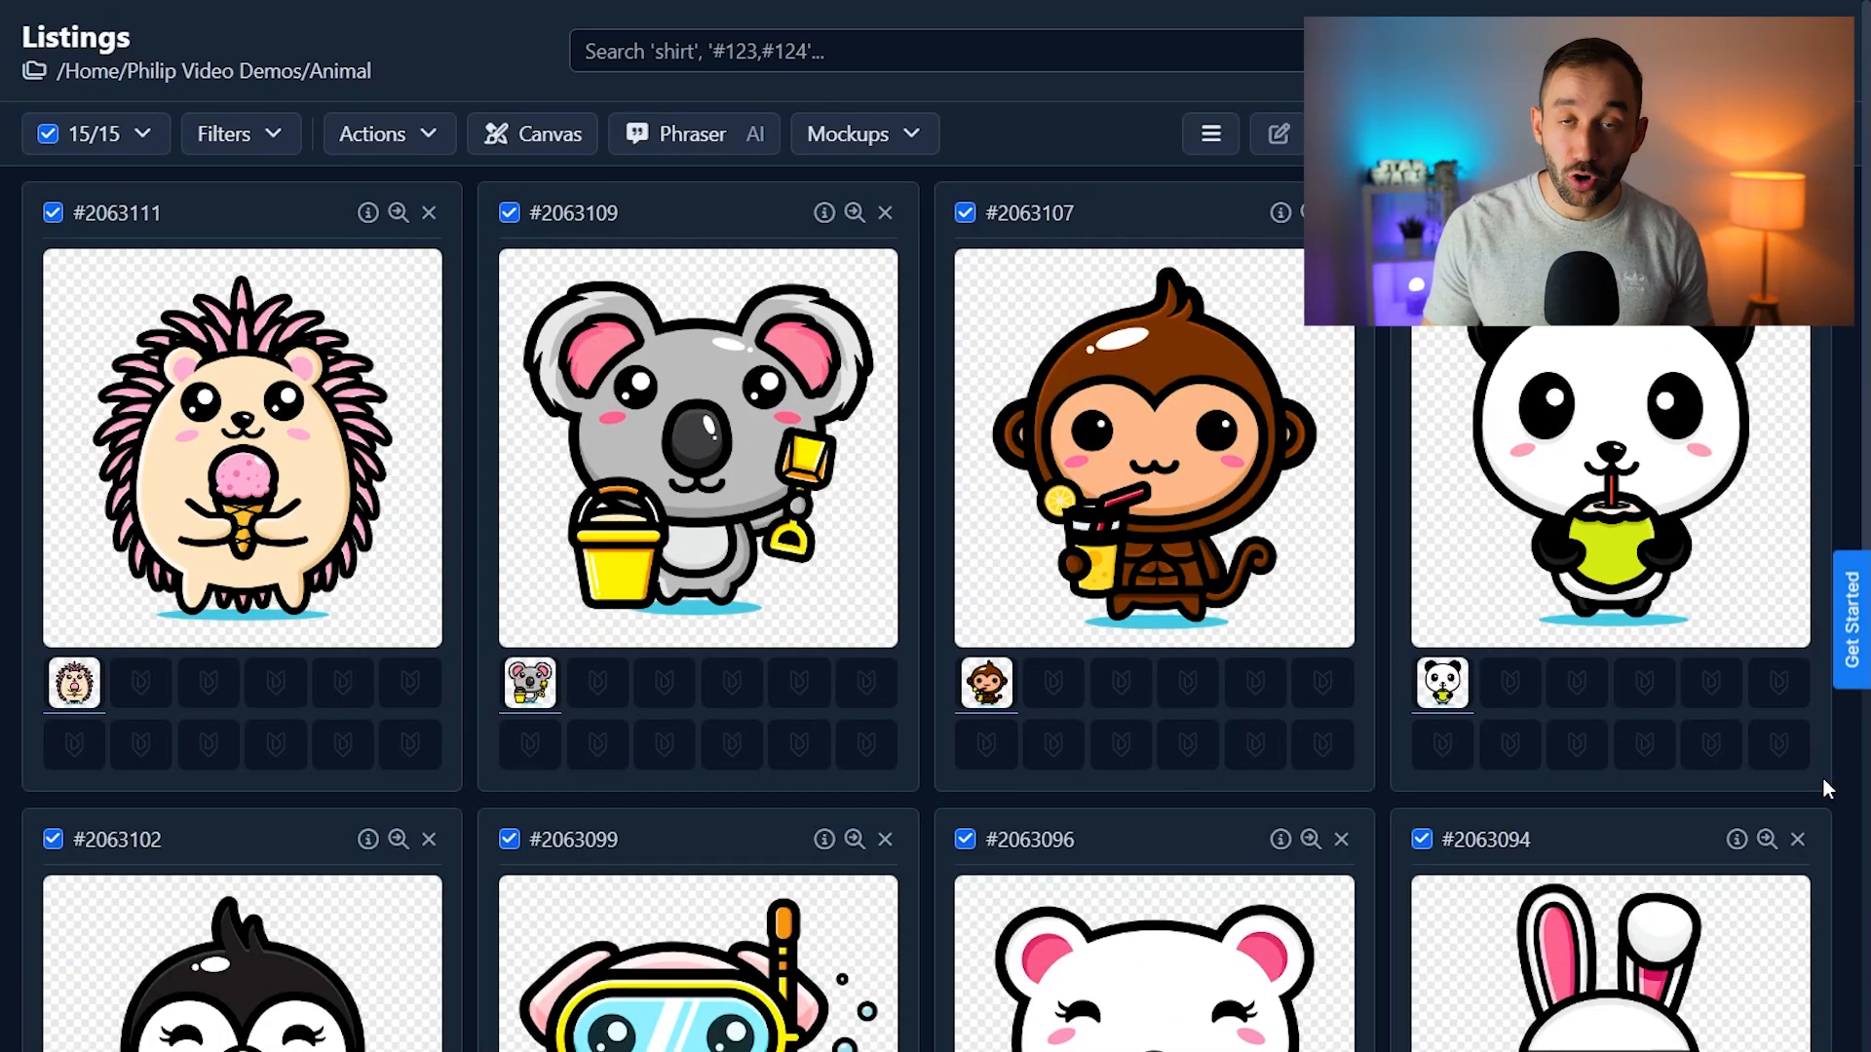
# Display the listings as a grid and make sure all of them are selected.
pyautogui.click(1209, 141)
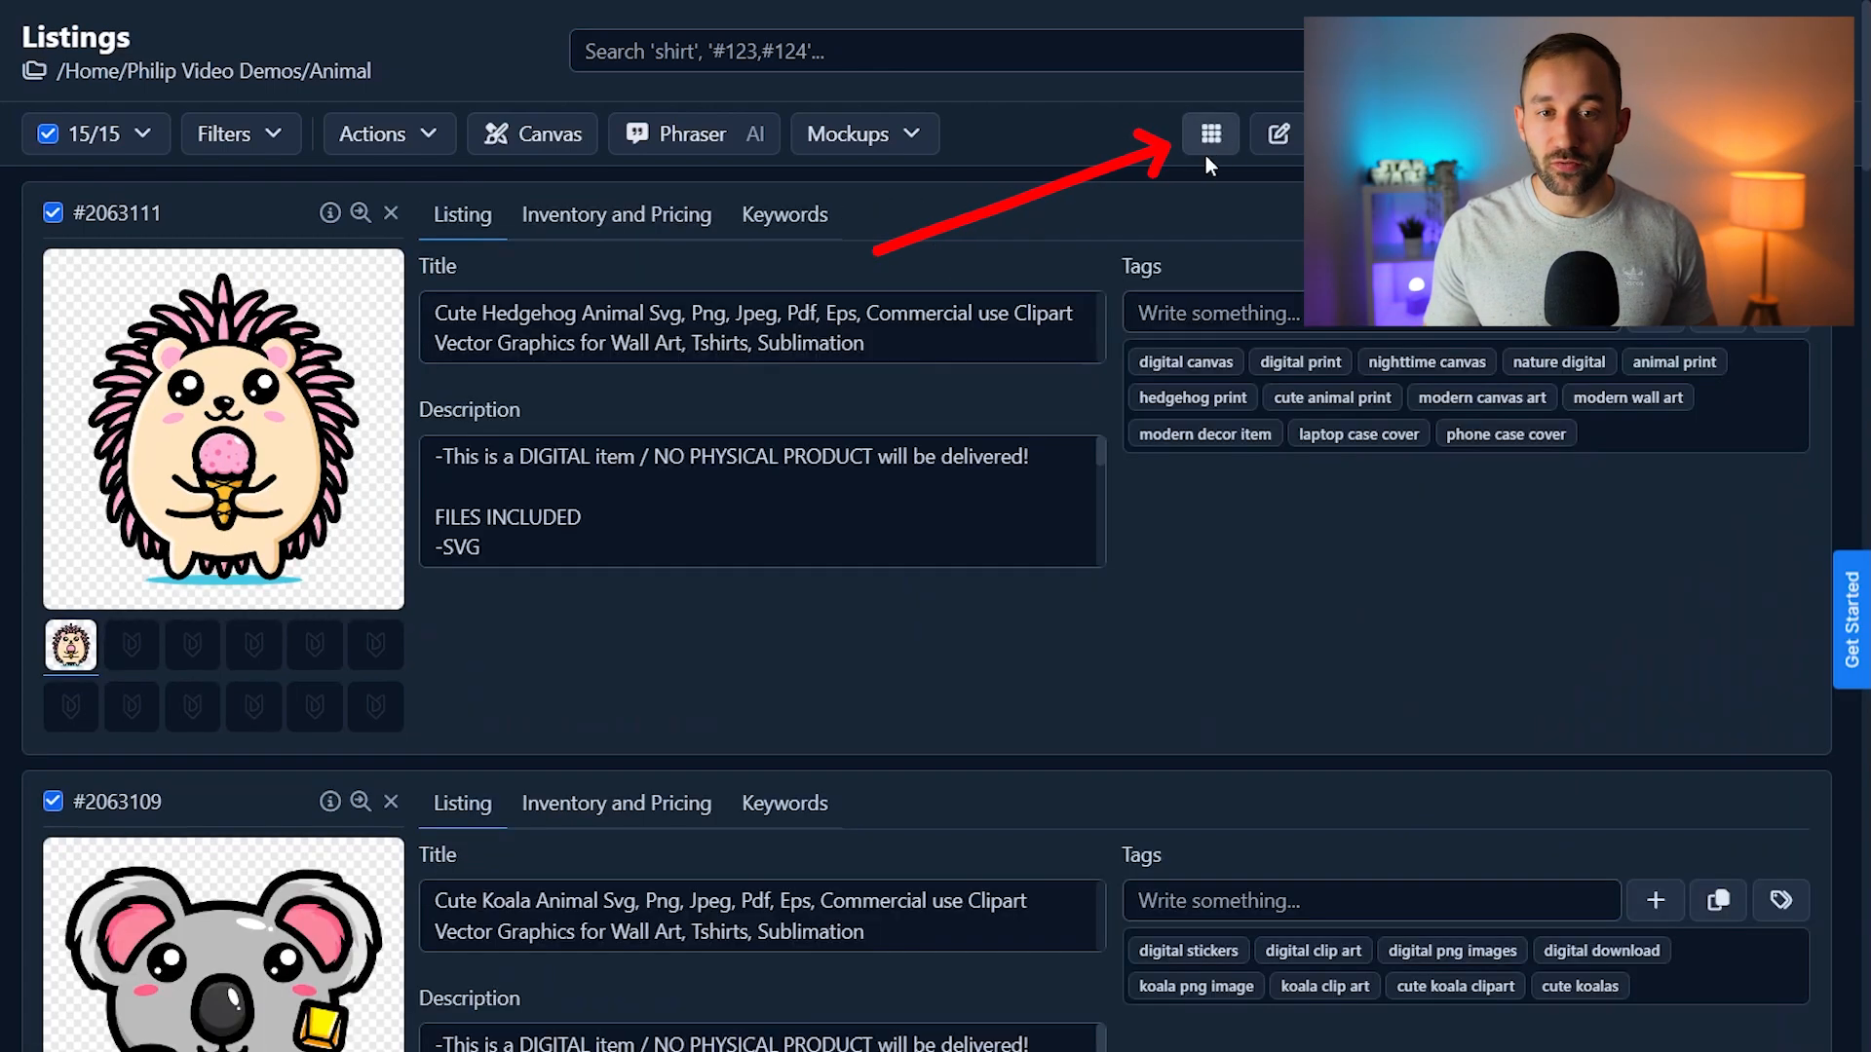
pyautogui.click(1213, 146)
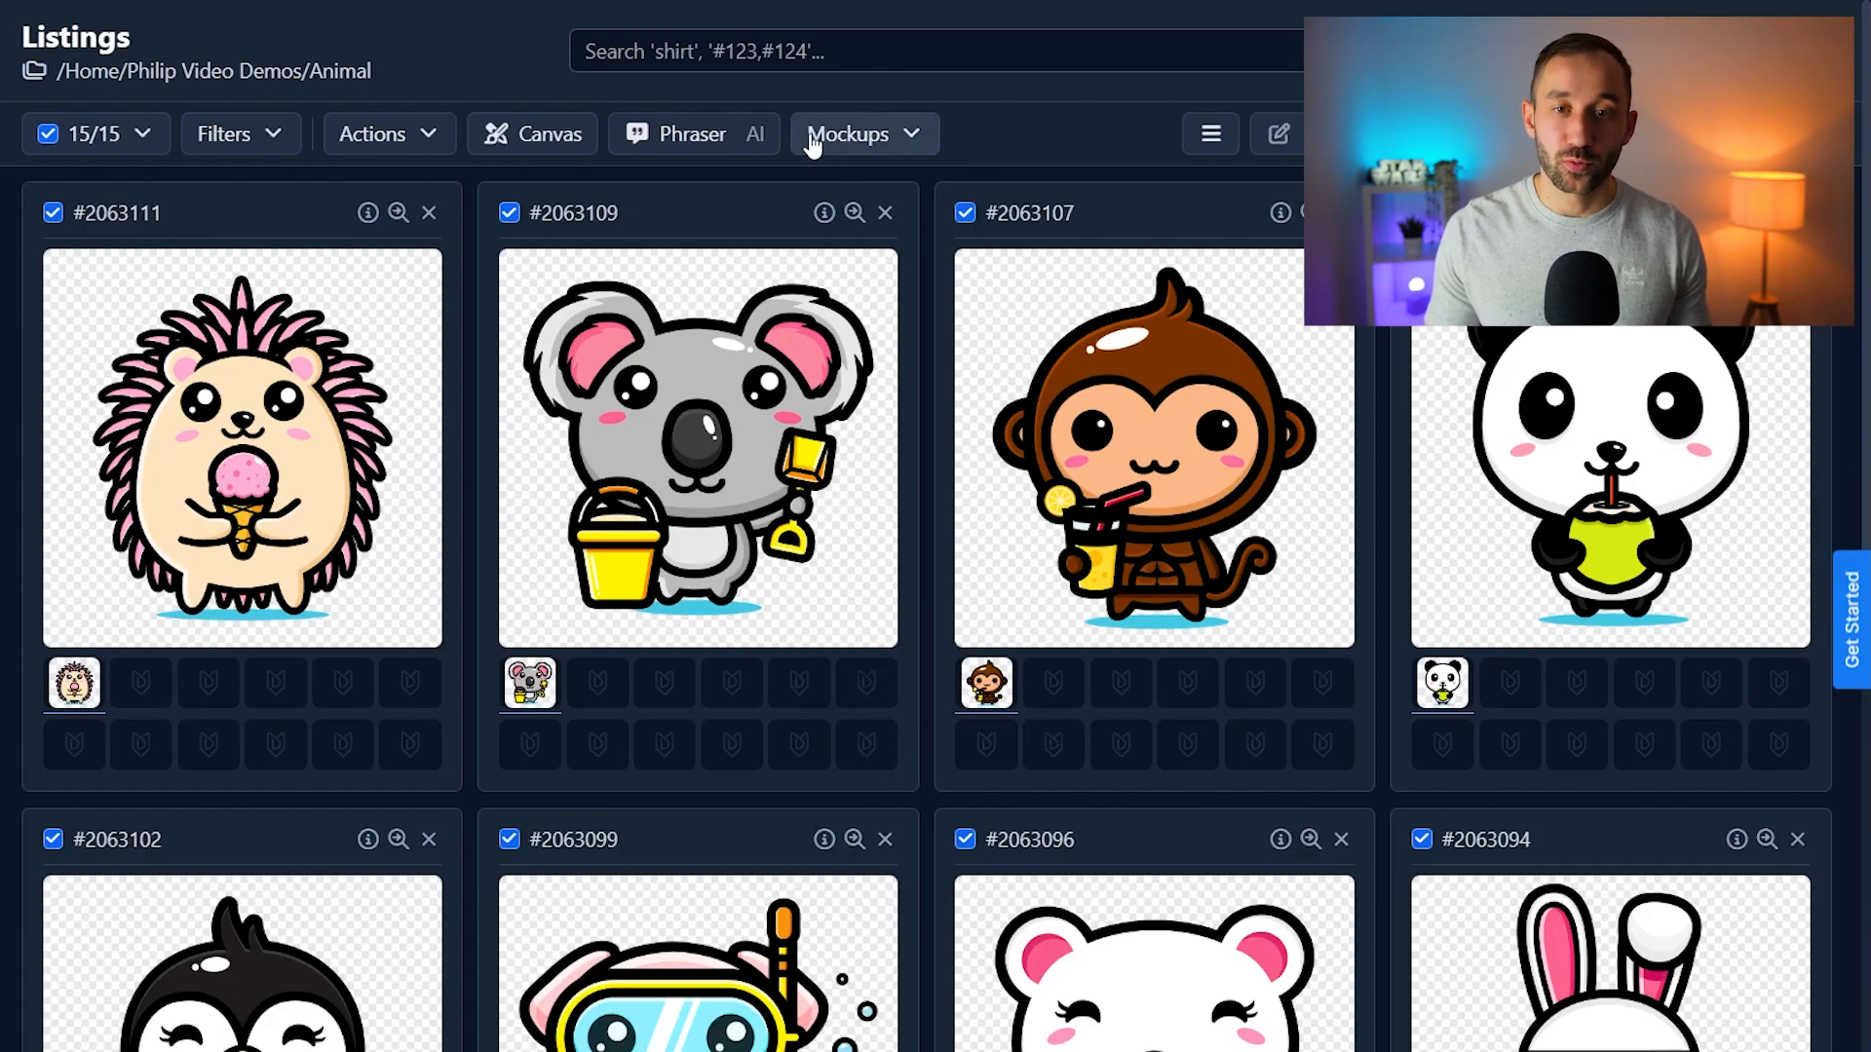
pyautogui.click(112, 142)
pyautogui.click(69, 273)
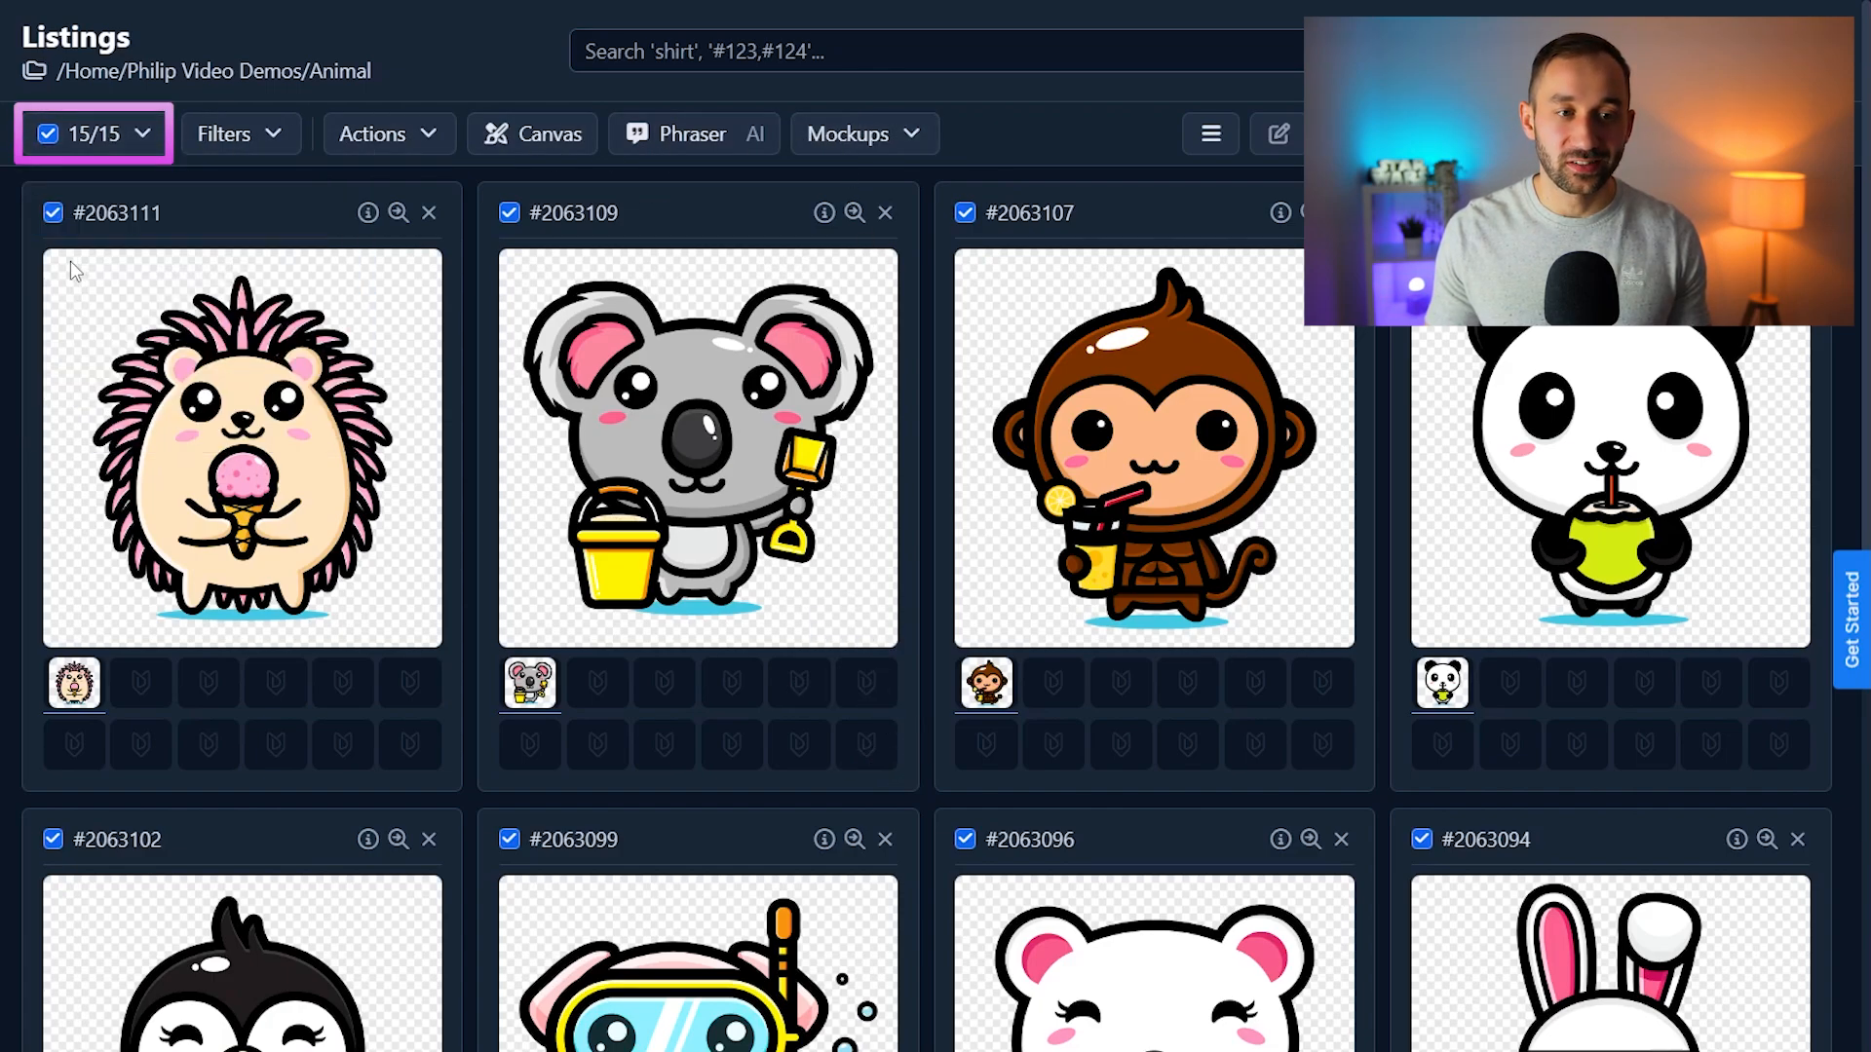
# Start creating image mockups for the selected listings and switch the mockup category to Digital.
pyautogui.click(873, 144)
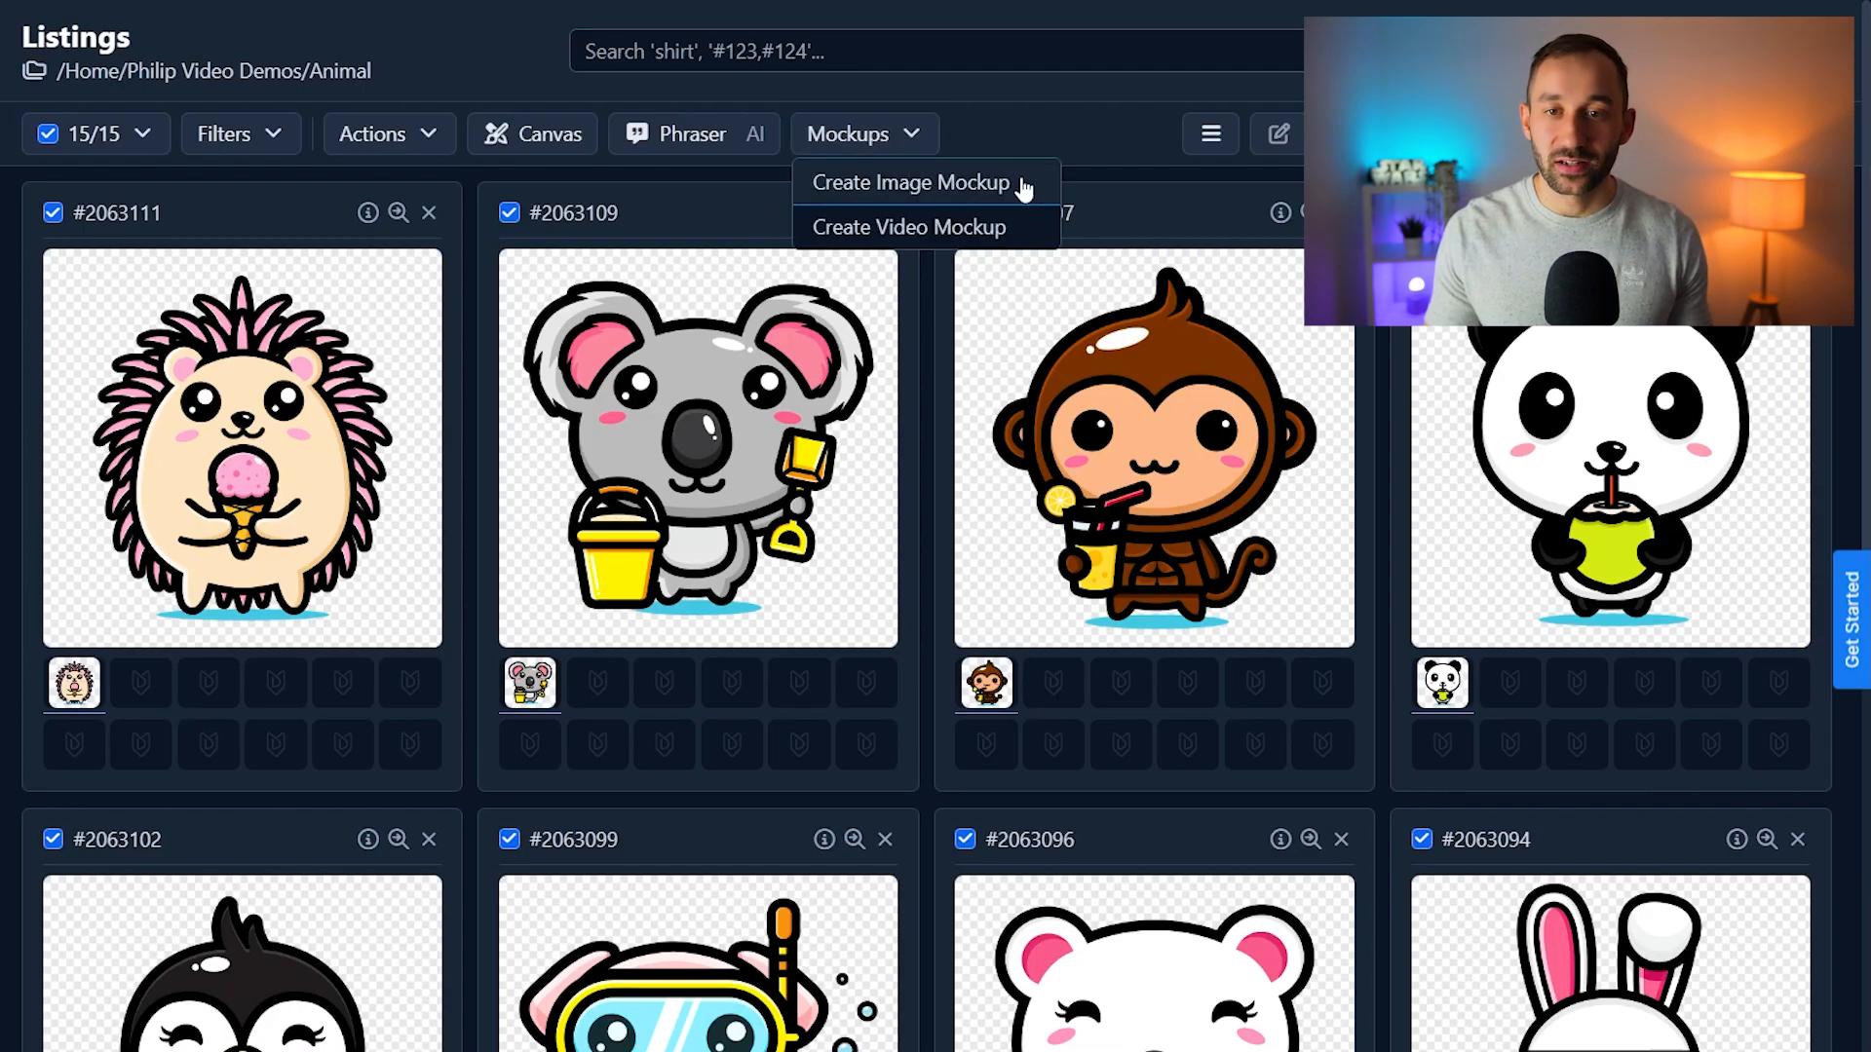
pyautogui.click(1021, 185)
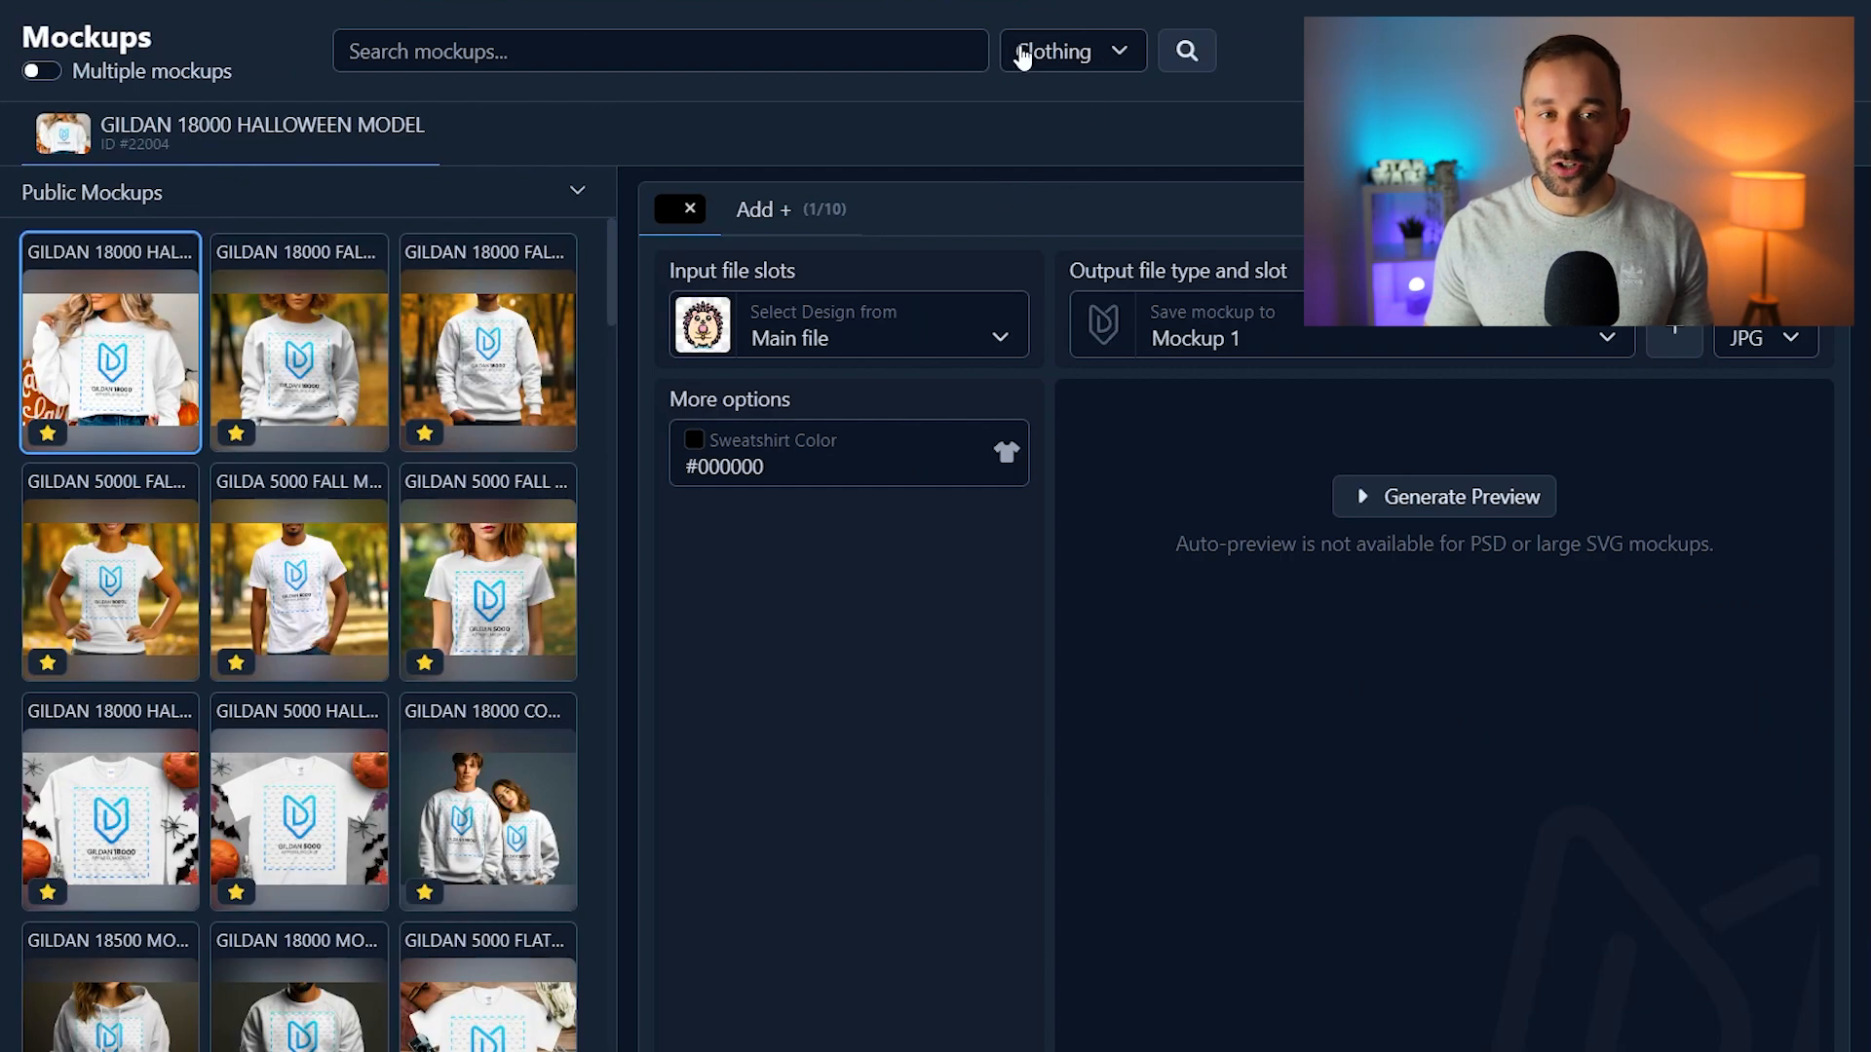
pyautogui.click(1089, 53)
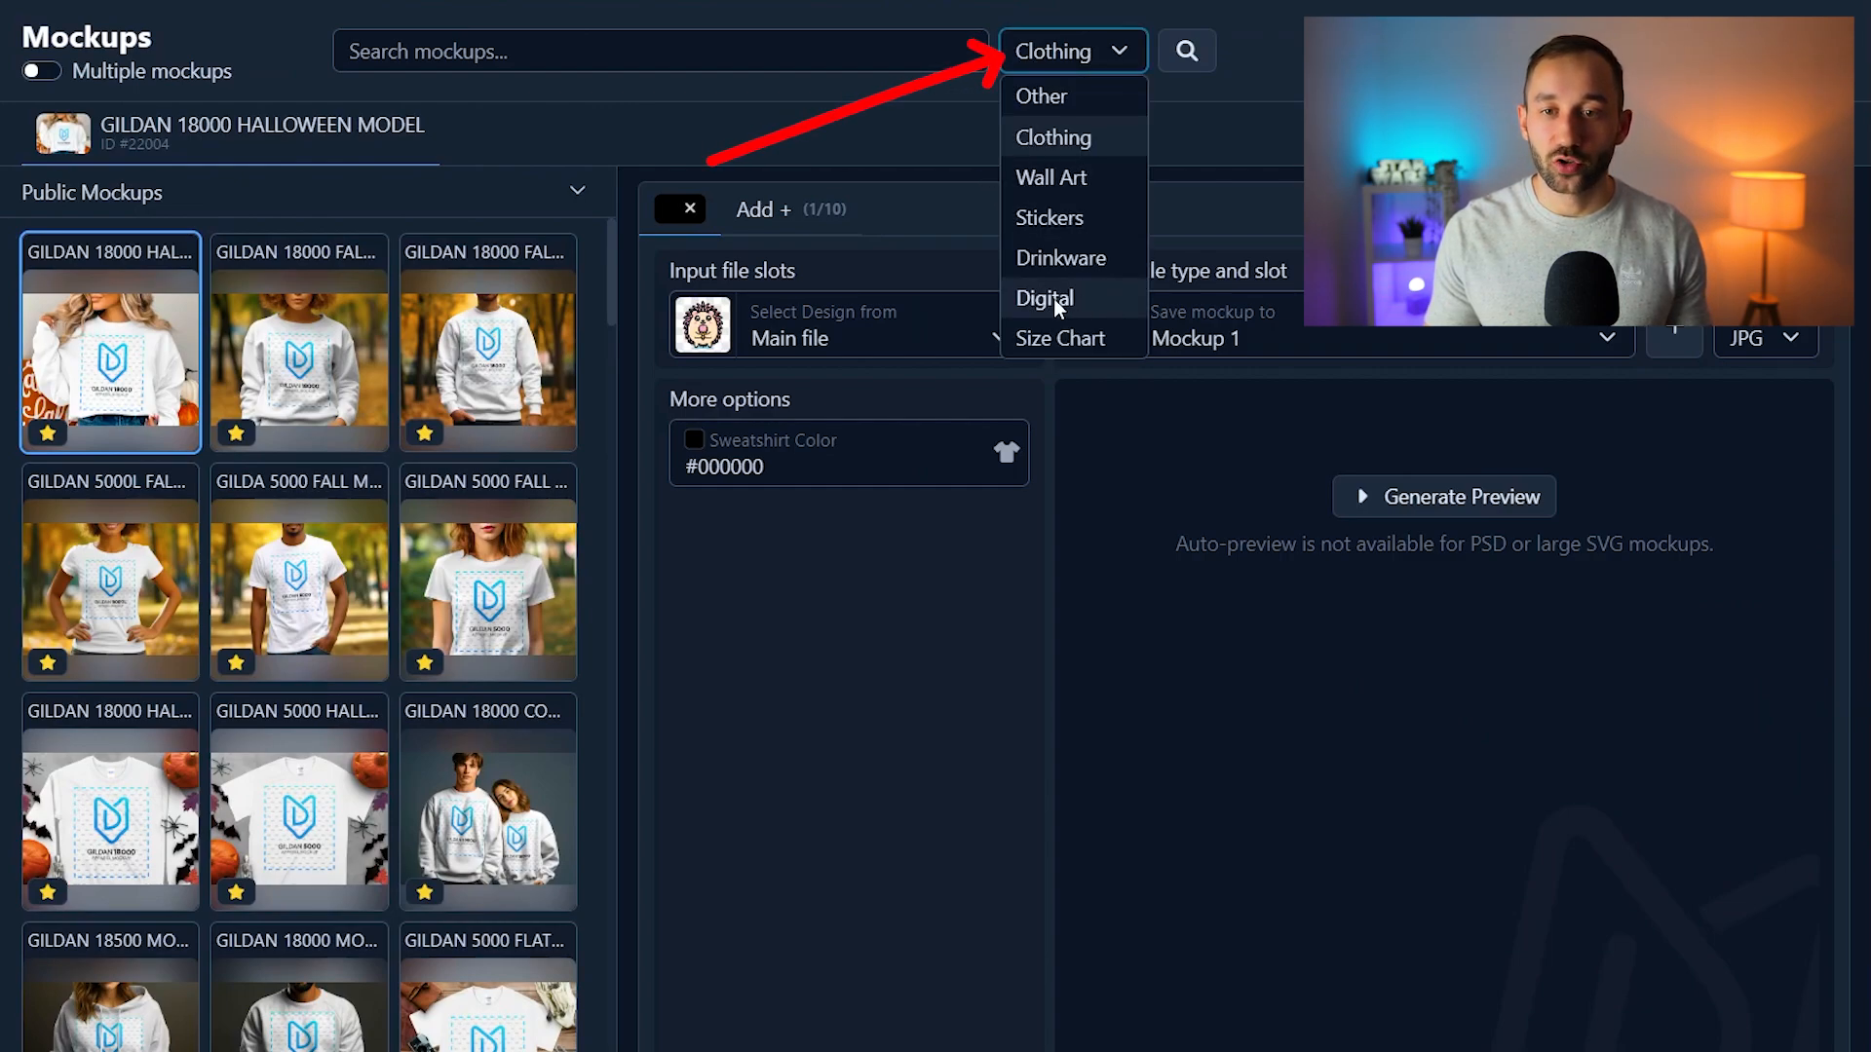
pyautogui.click(1087, 298)
# Choose the Grit Line Digital Mockup, set its primary color to white (#ffffff) and generate a preview.
pyautogui.scroll(-10, 309, 645)
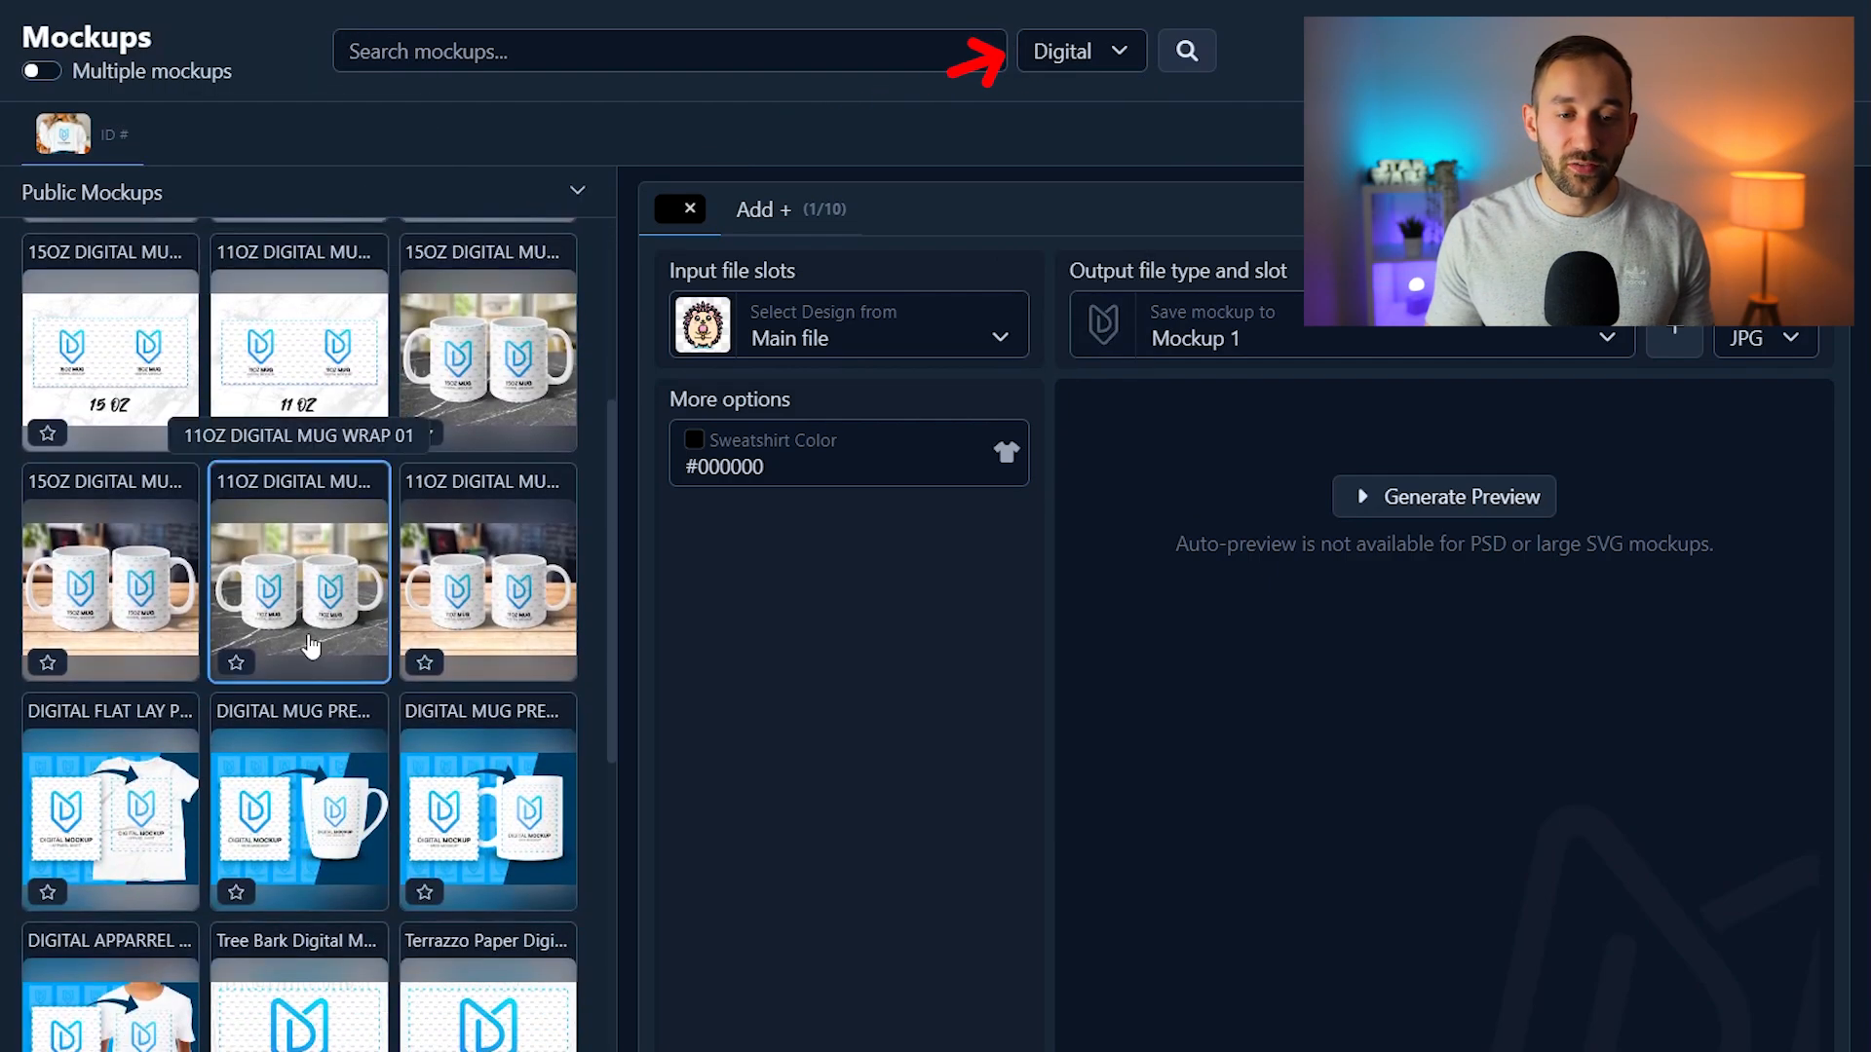
pyautogui.scroll(-1, 335, 635)
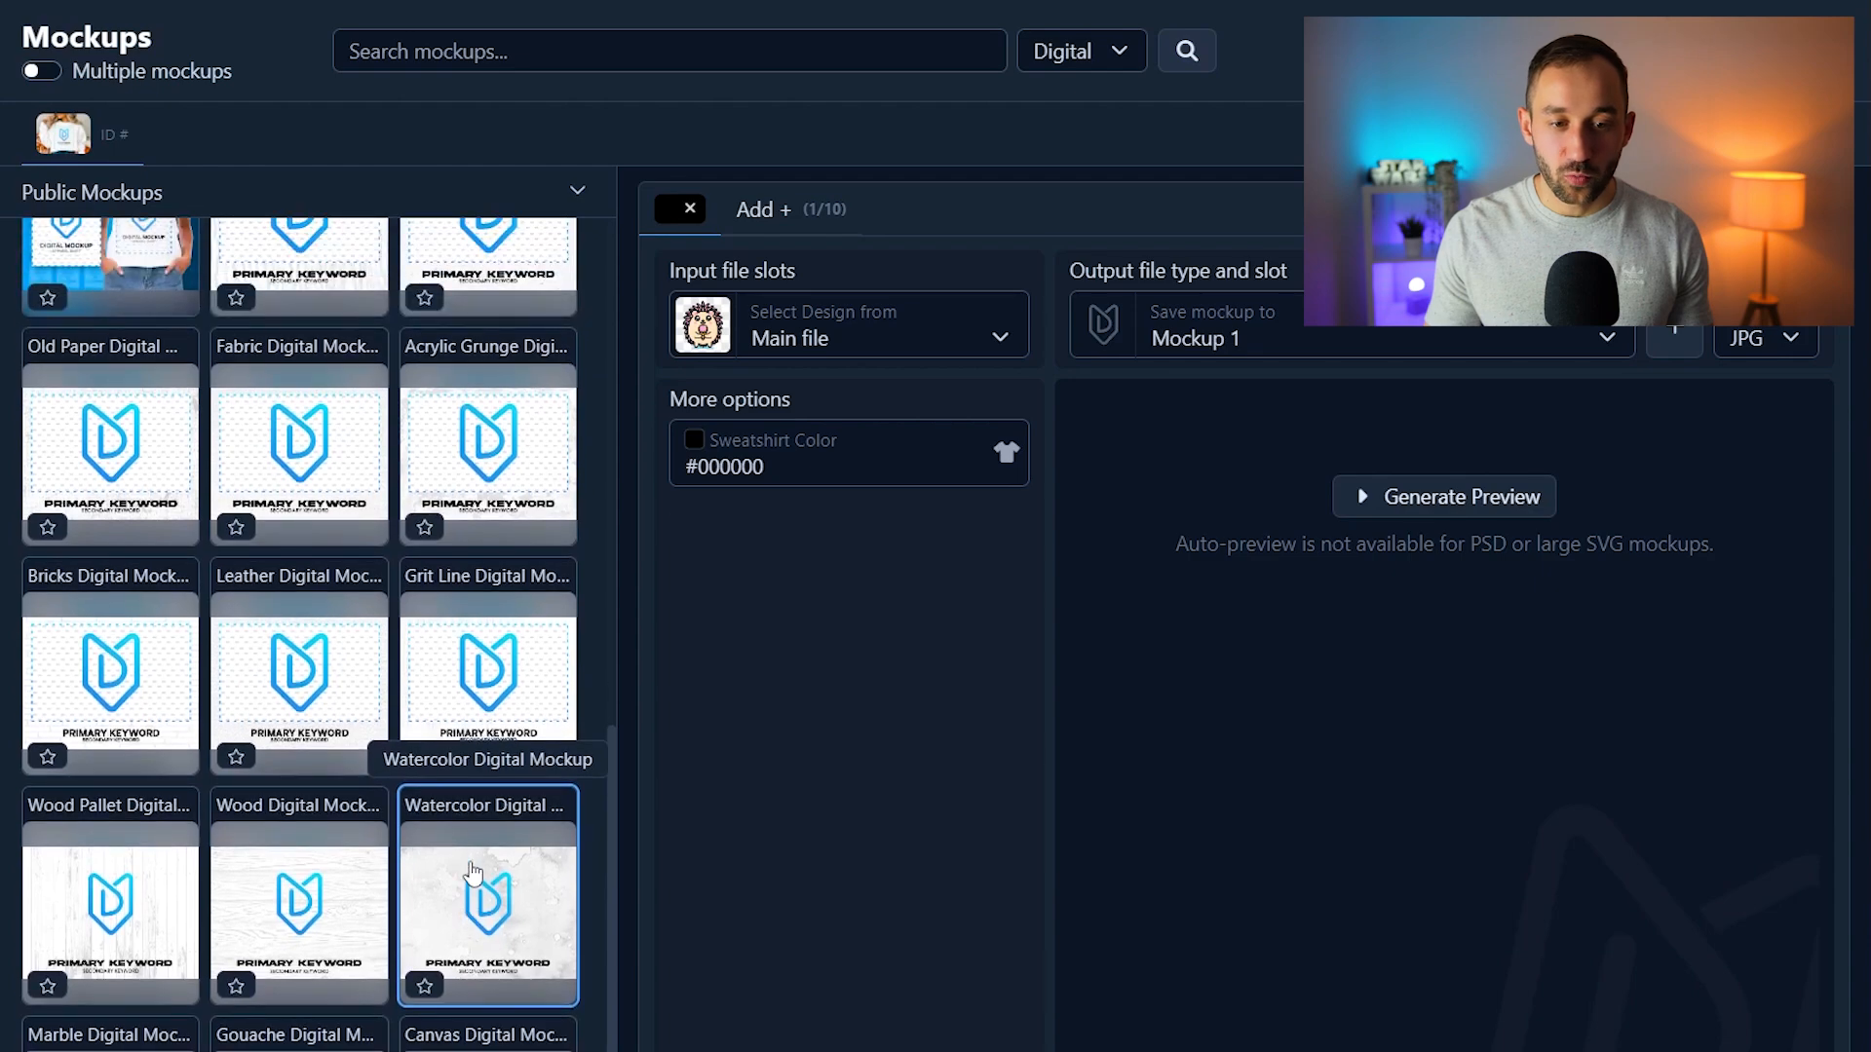
pyautogui.scroll(1, 478, 877)
pyautogui.click(496, 814)
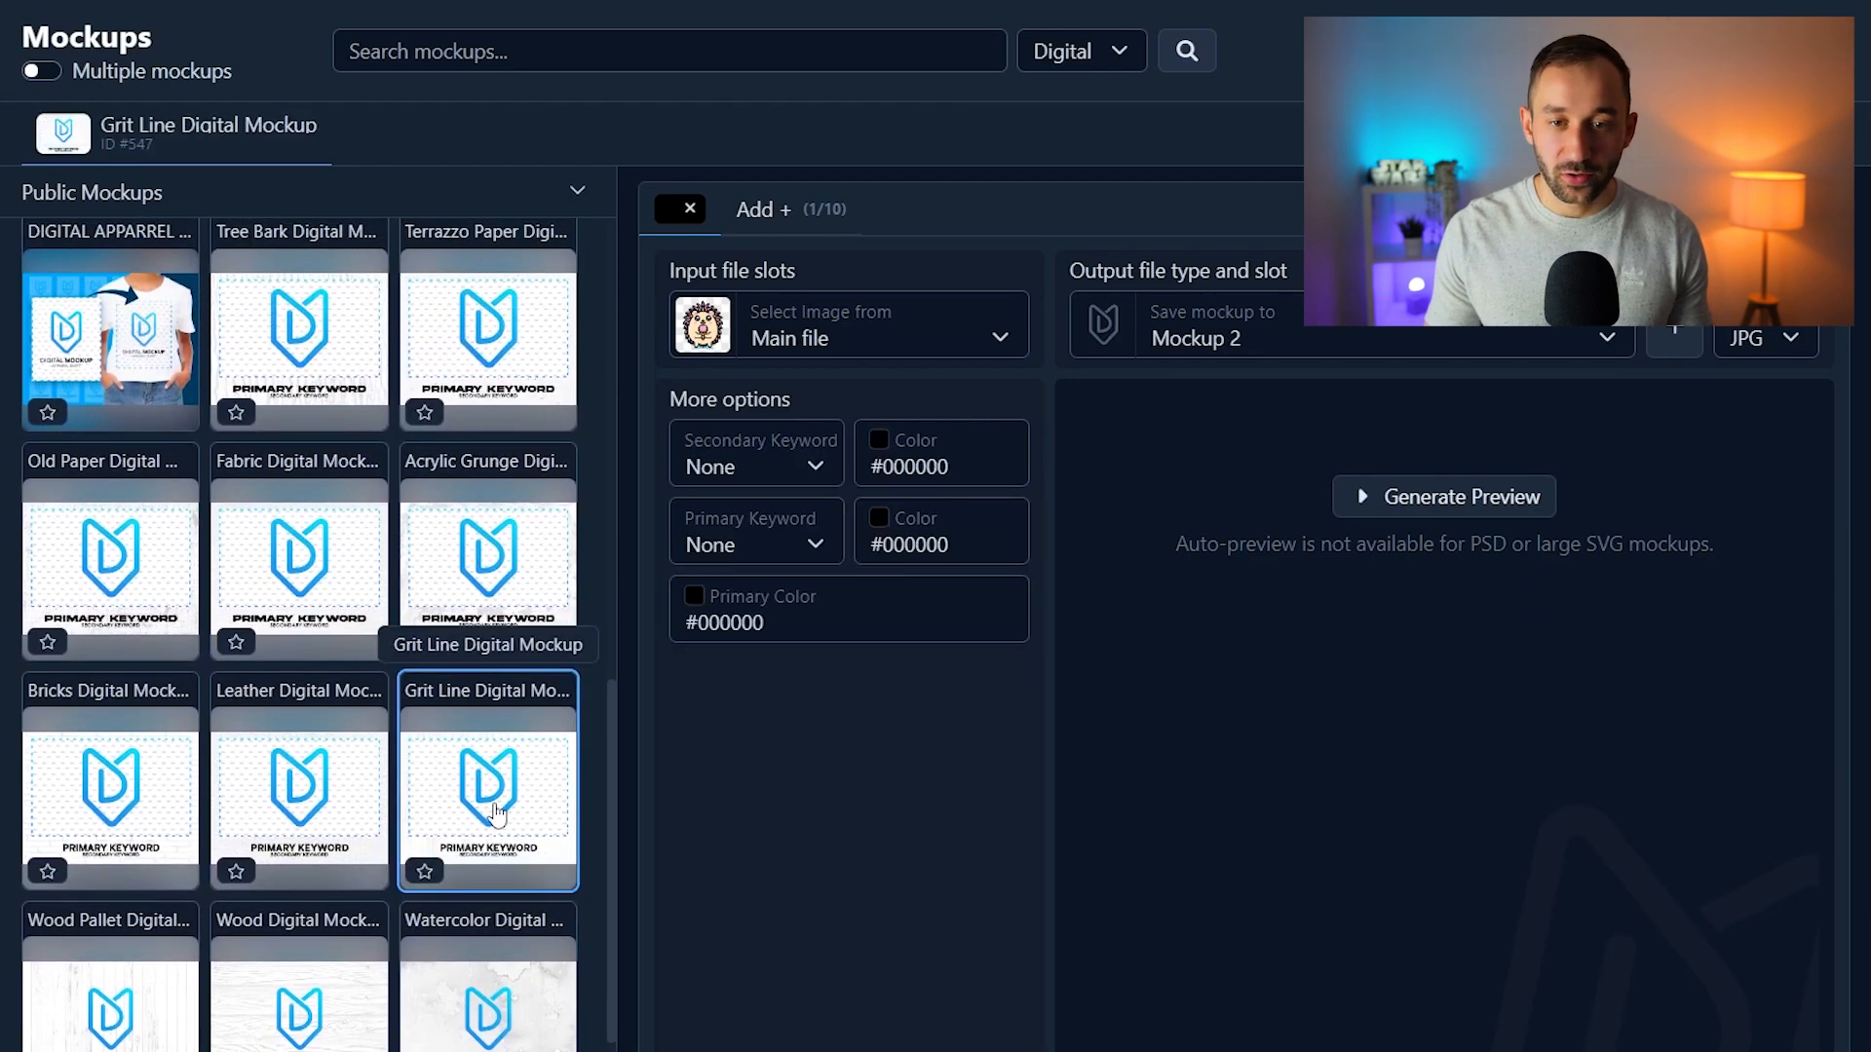
pyautogui.click(694, 598)
pyautogui.moveTo(776, 688); pyautogui.dragTo(639, 522)
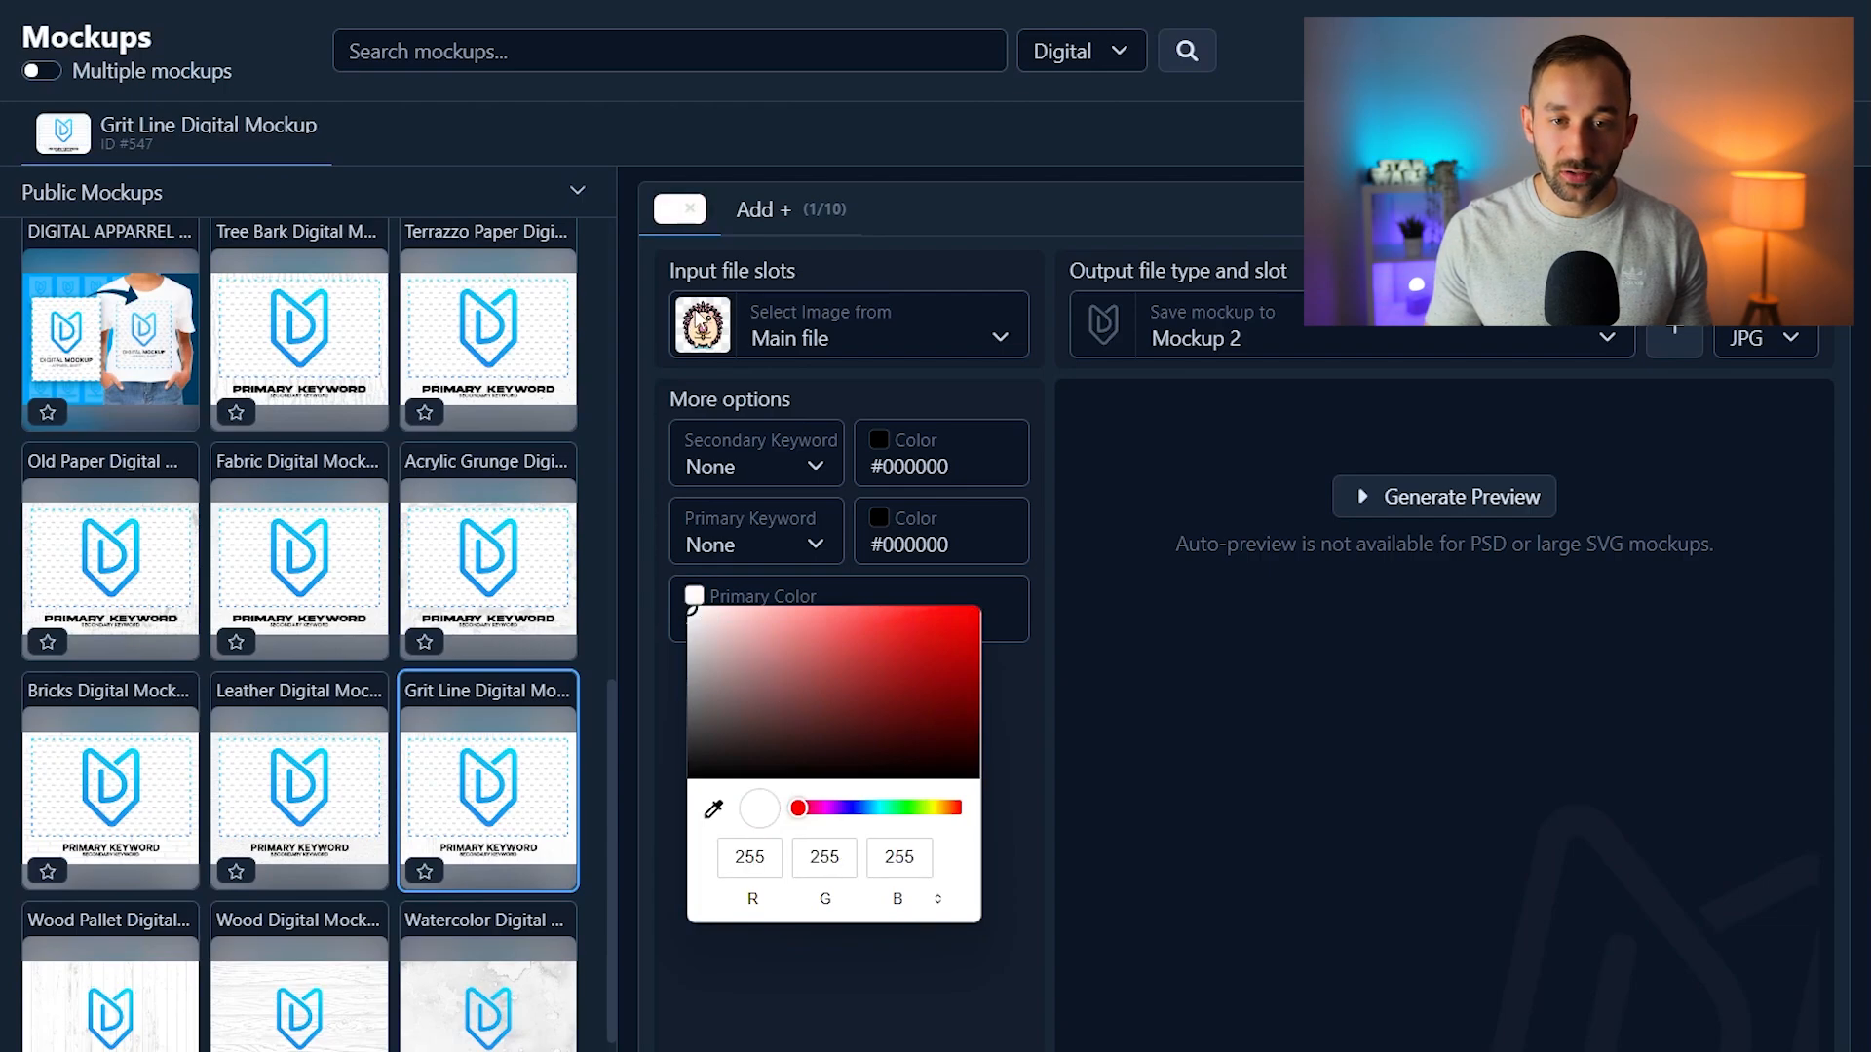
pyautogui.click(665, 738)
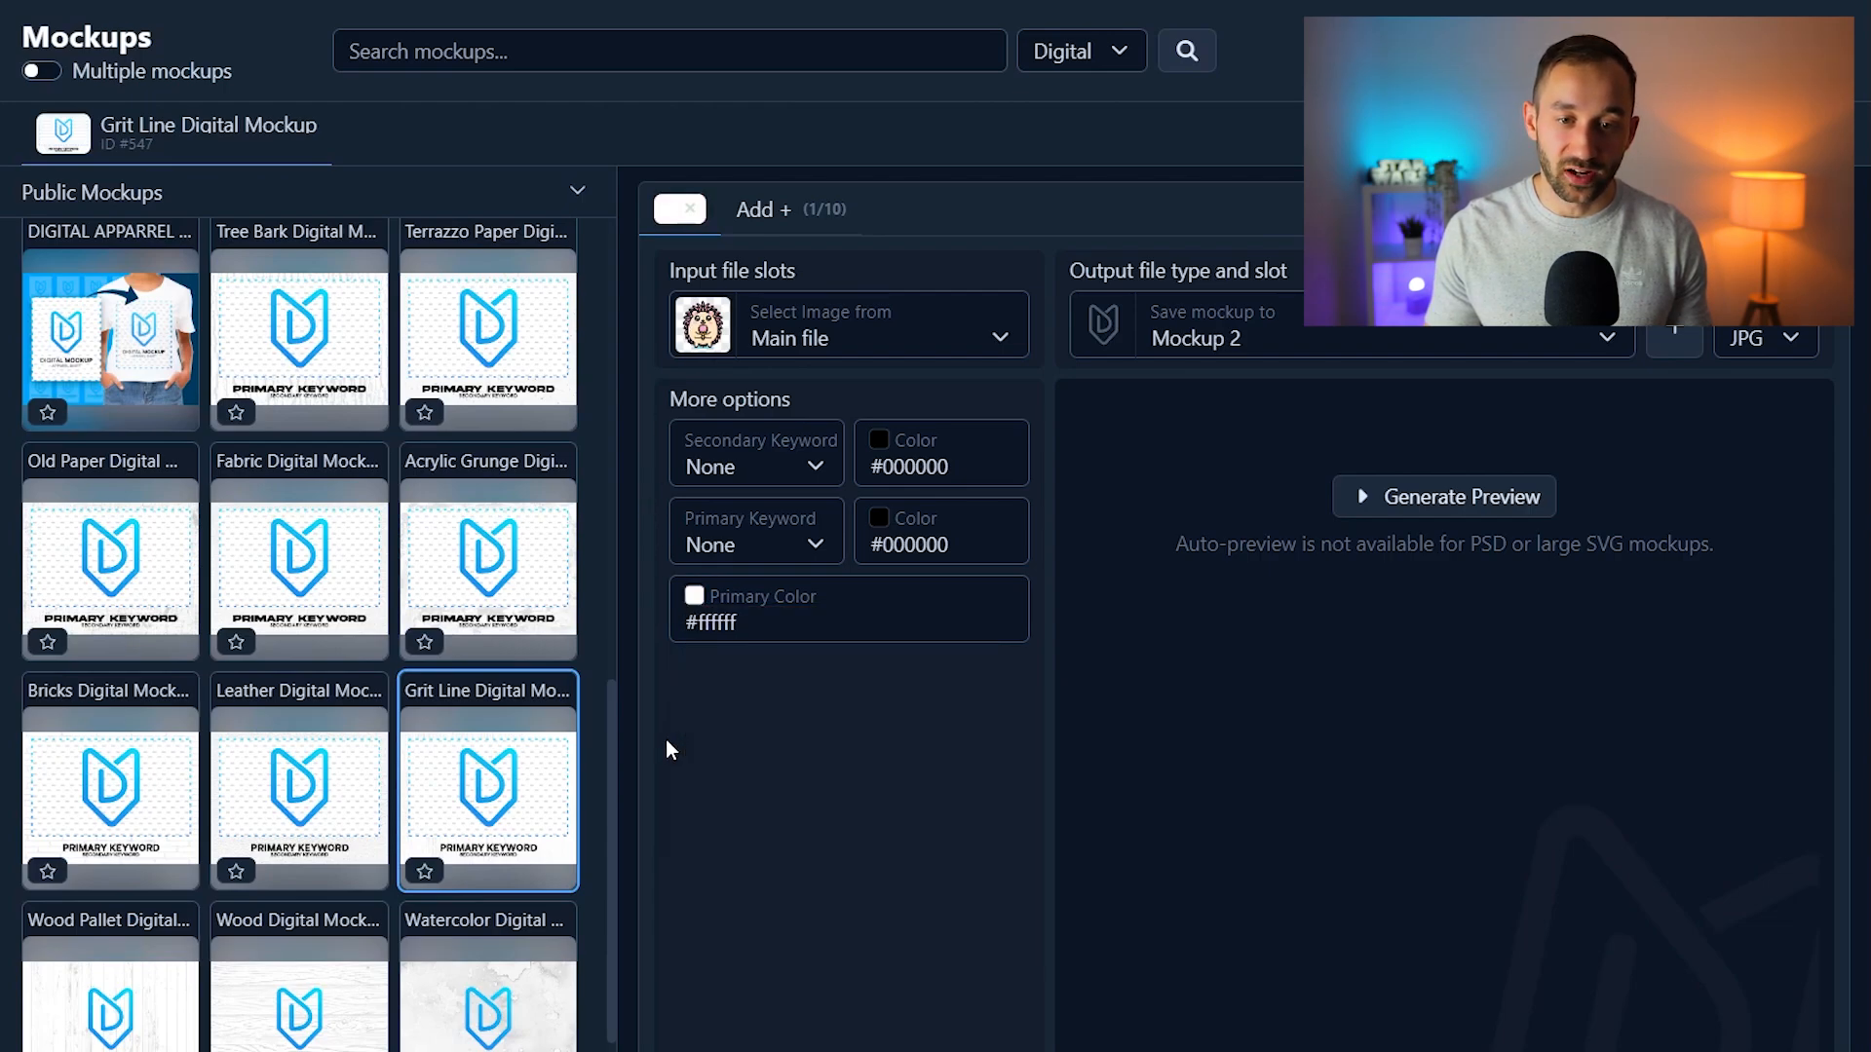
pyautogui.click(1378, 506)
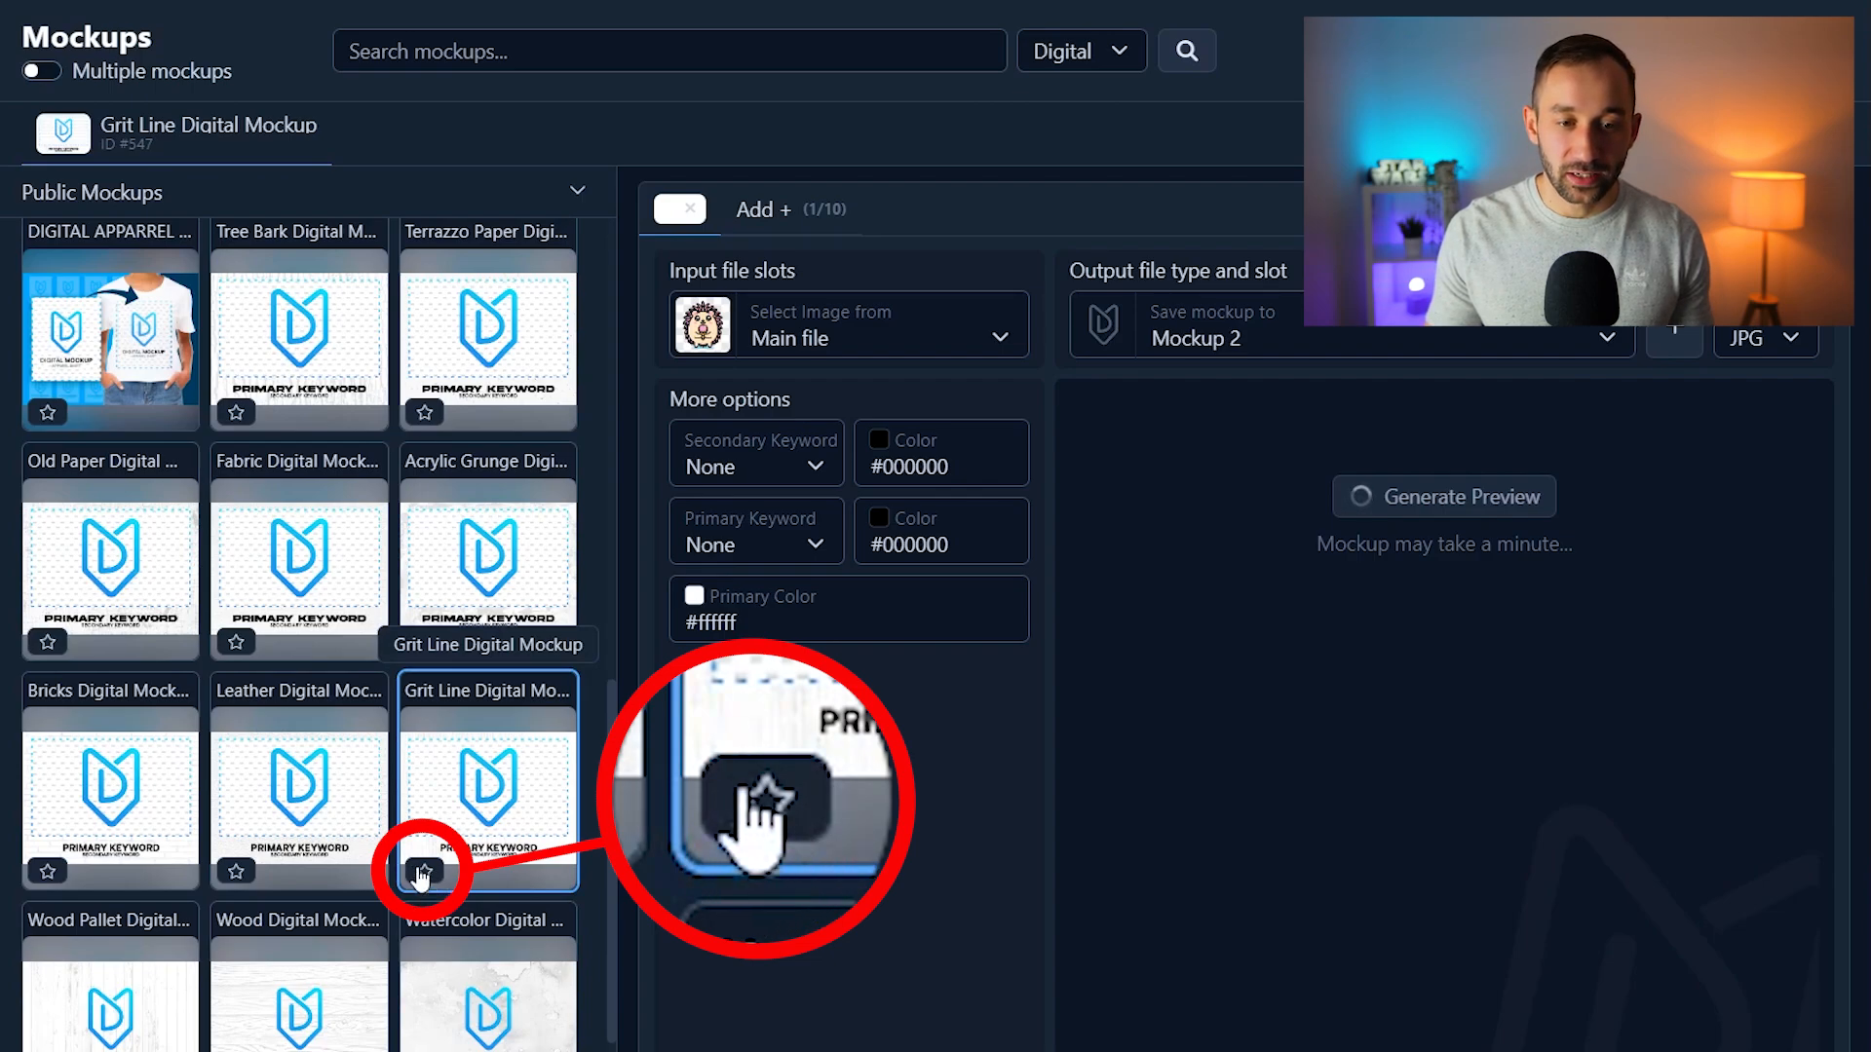
# Choose the favorited Wood Grain Digital Mockup and map its text to the listings' Secondary Keyword and Primary Keyword fields.
pyautogui.scroll(3, 535, 722)
pyautogui.scroll(3, 534, 722)
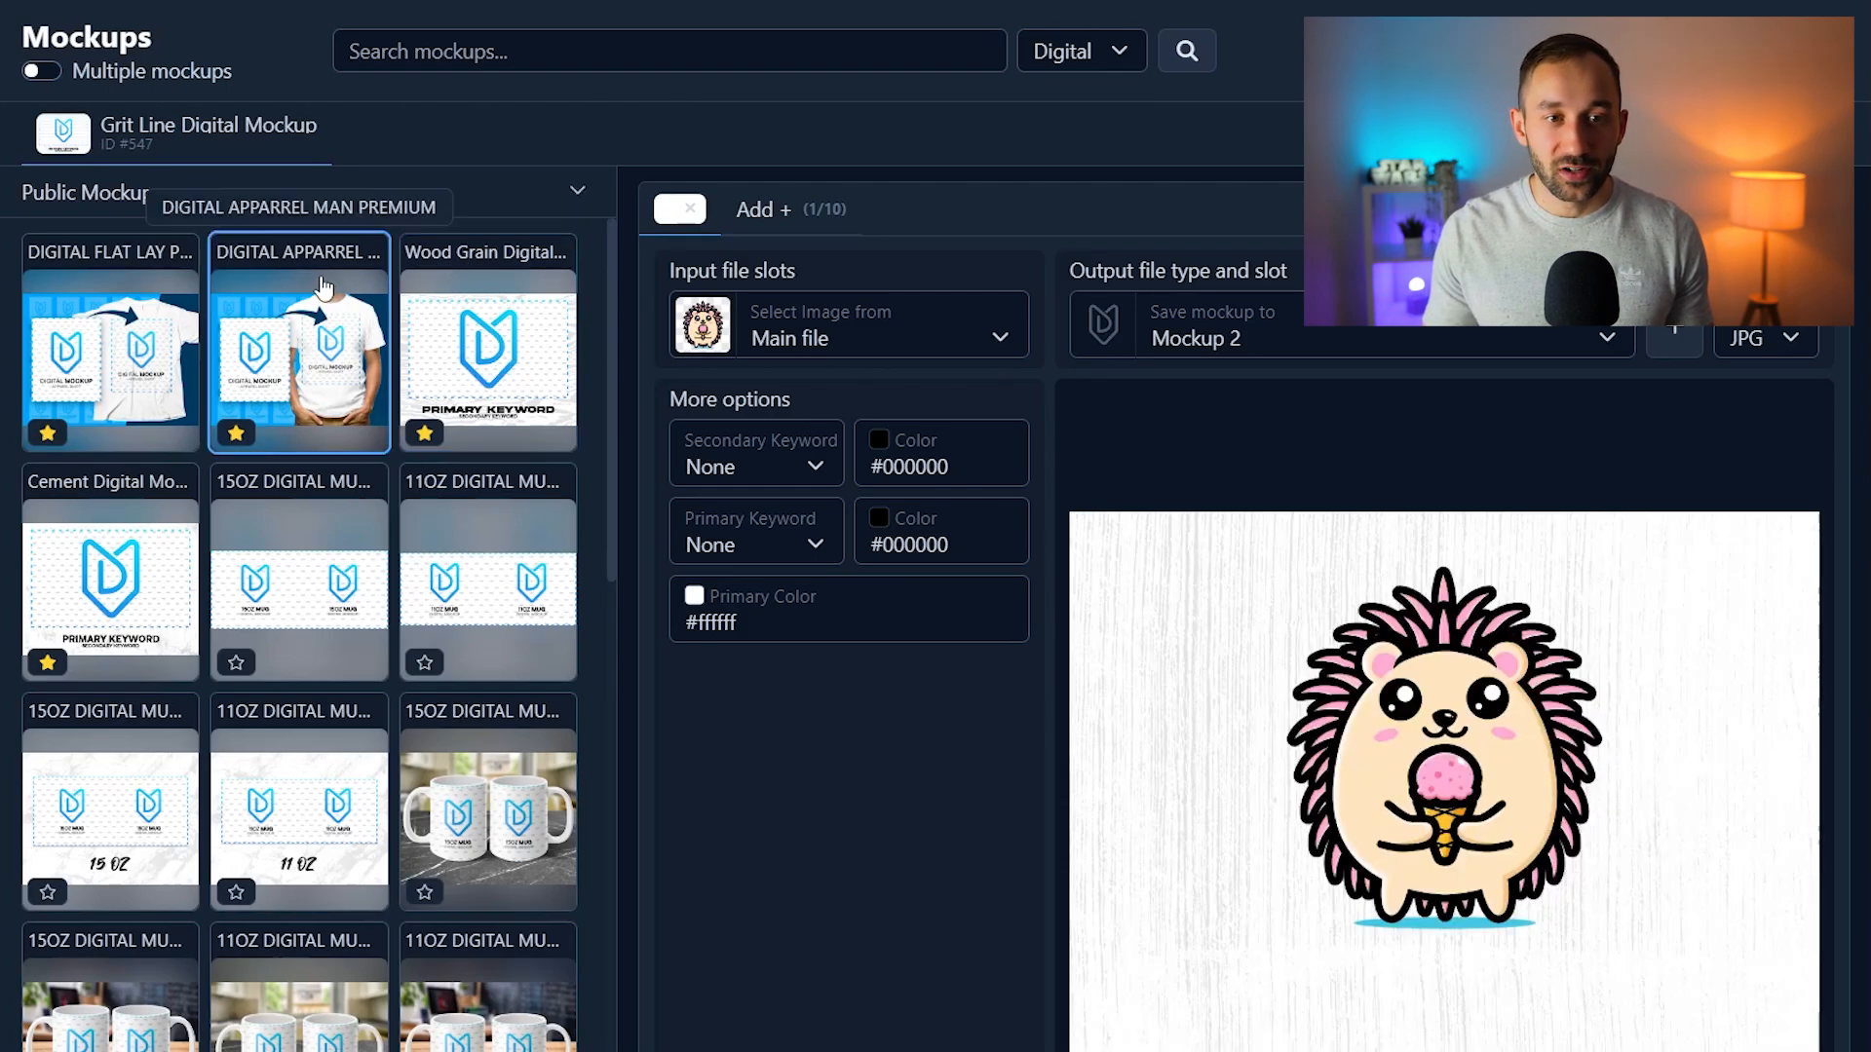
pyautogui.click(419, 57)
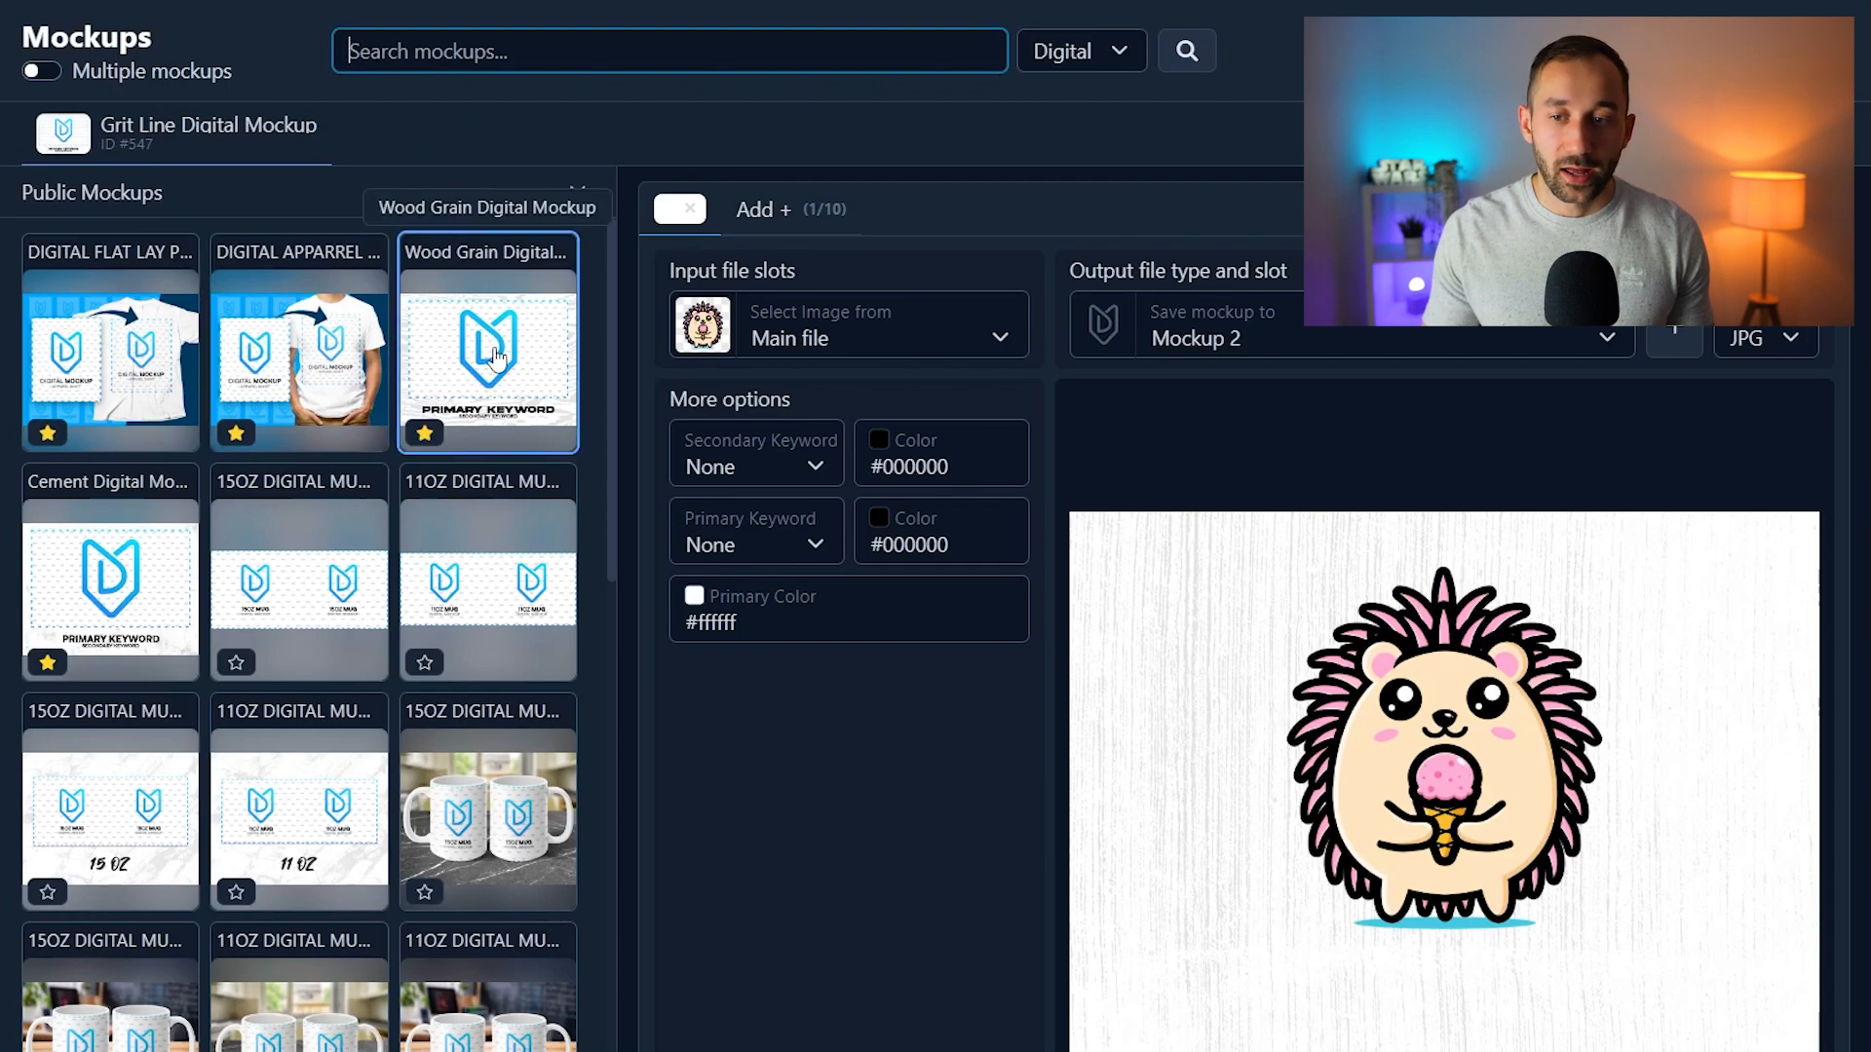
pyautogui.click(474, 385)
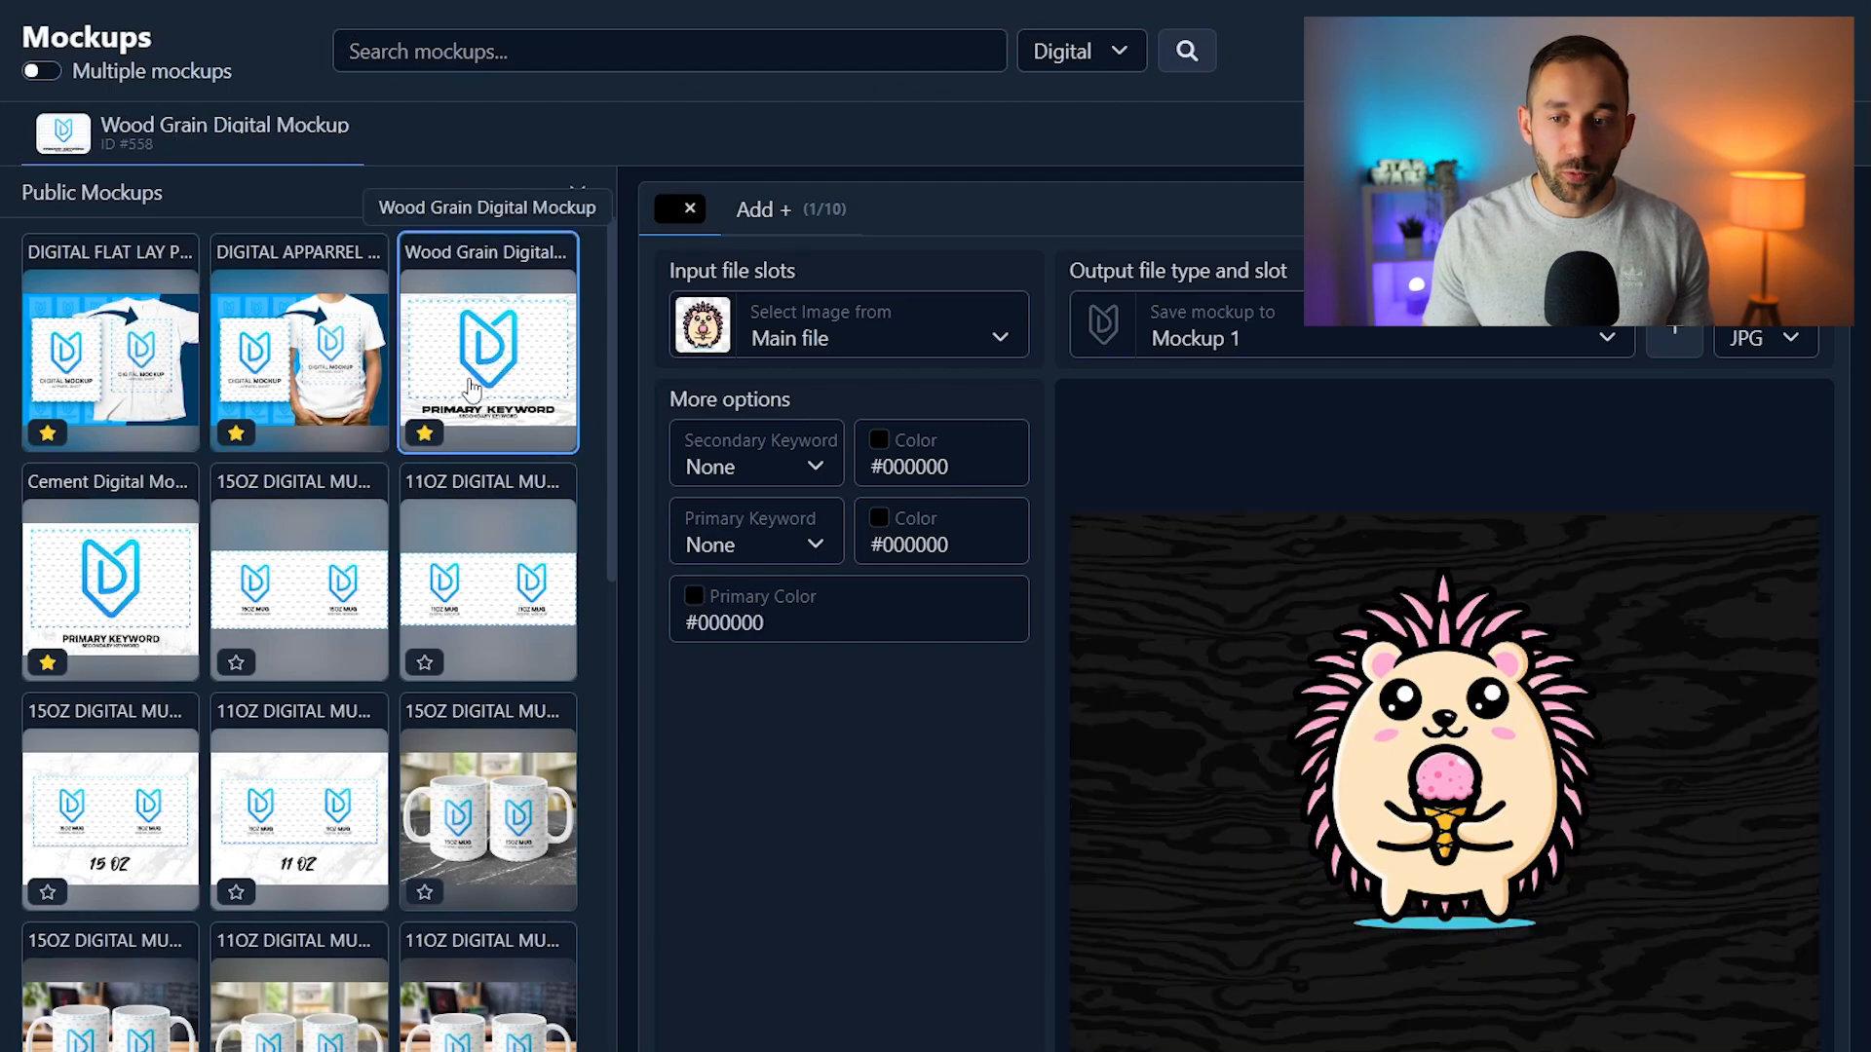
pyautogui.click(804, 475)
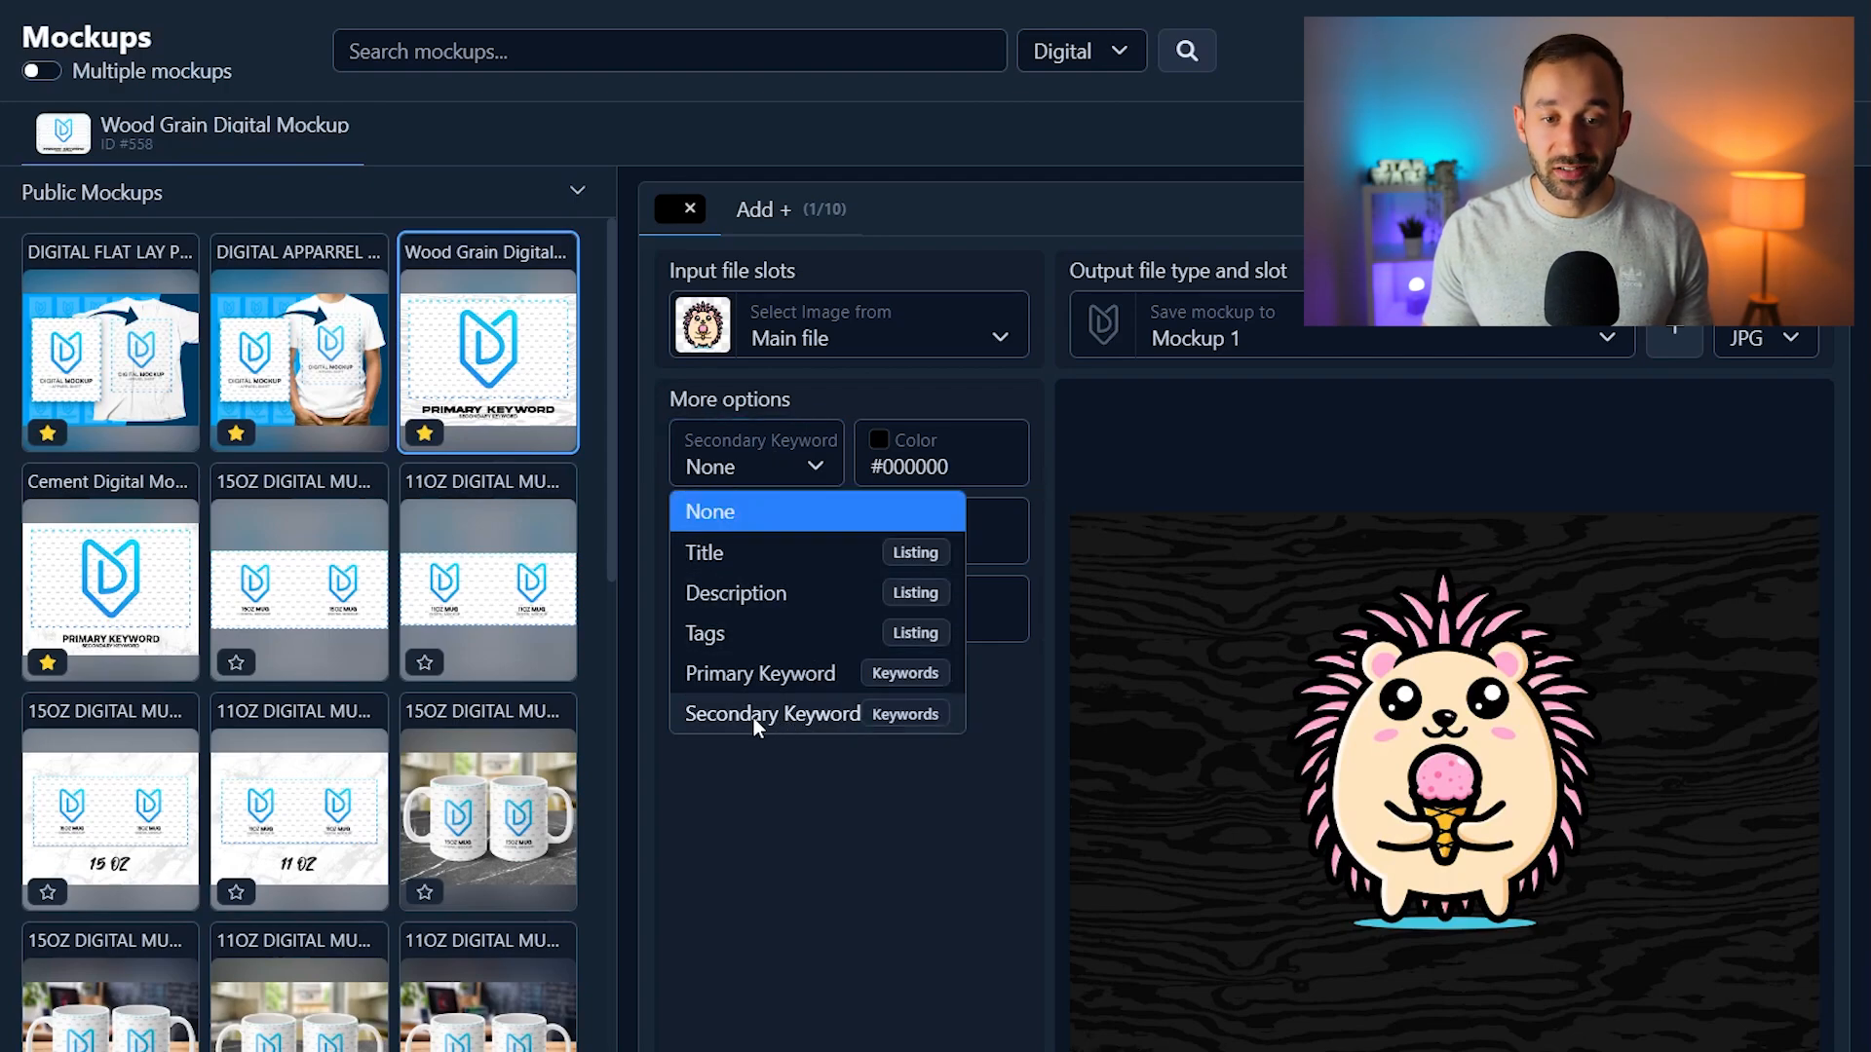
pyautogui.click(792, 716)
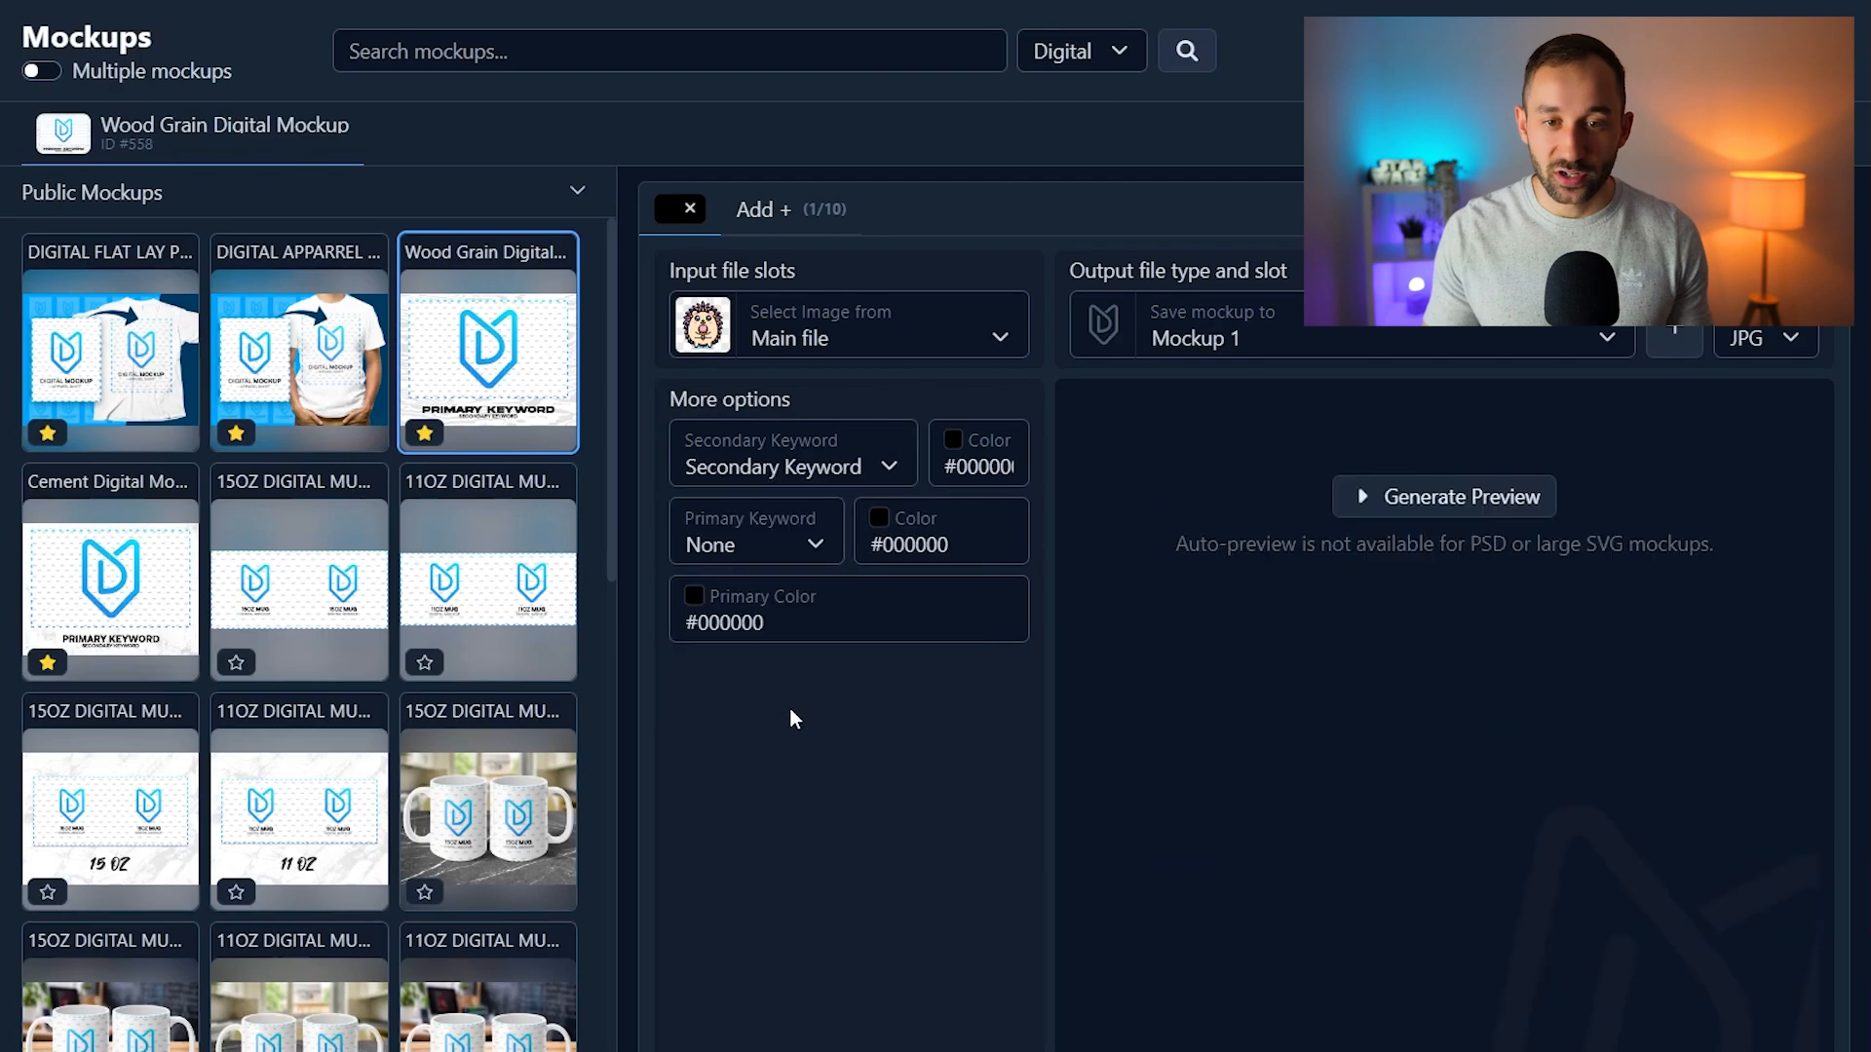
pyautogui.click(731, 547)
pyautogui.click(774, 757)
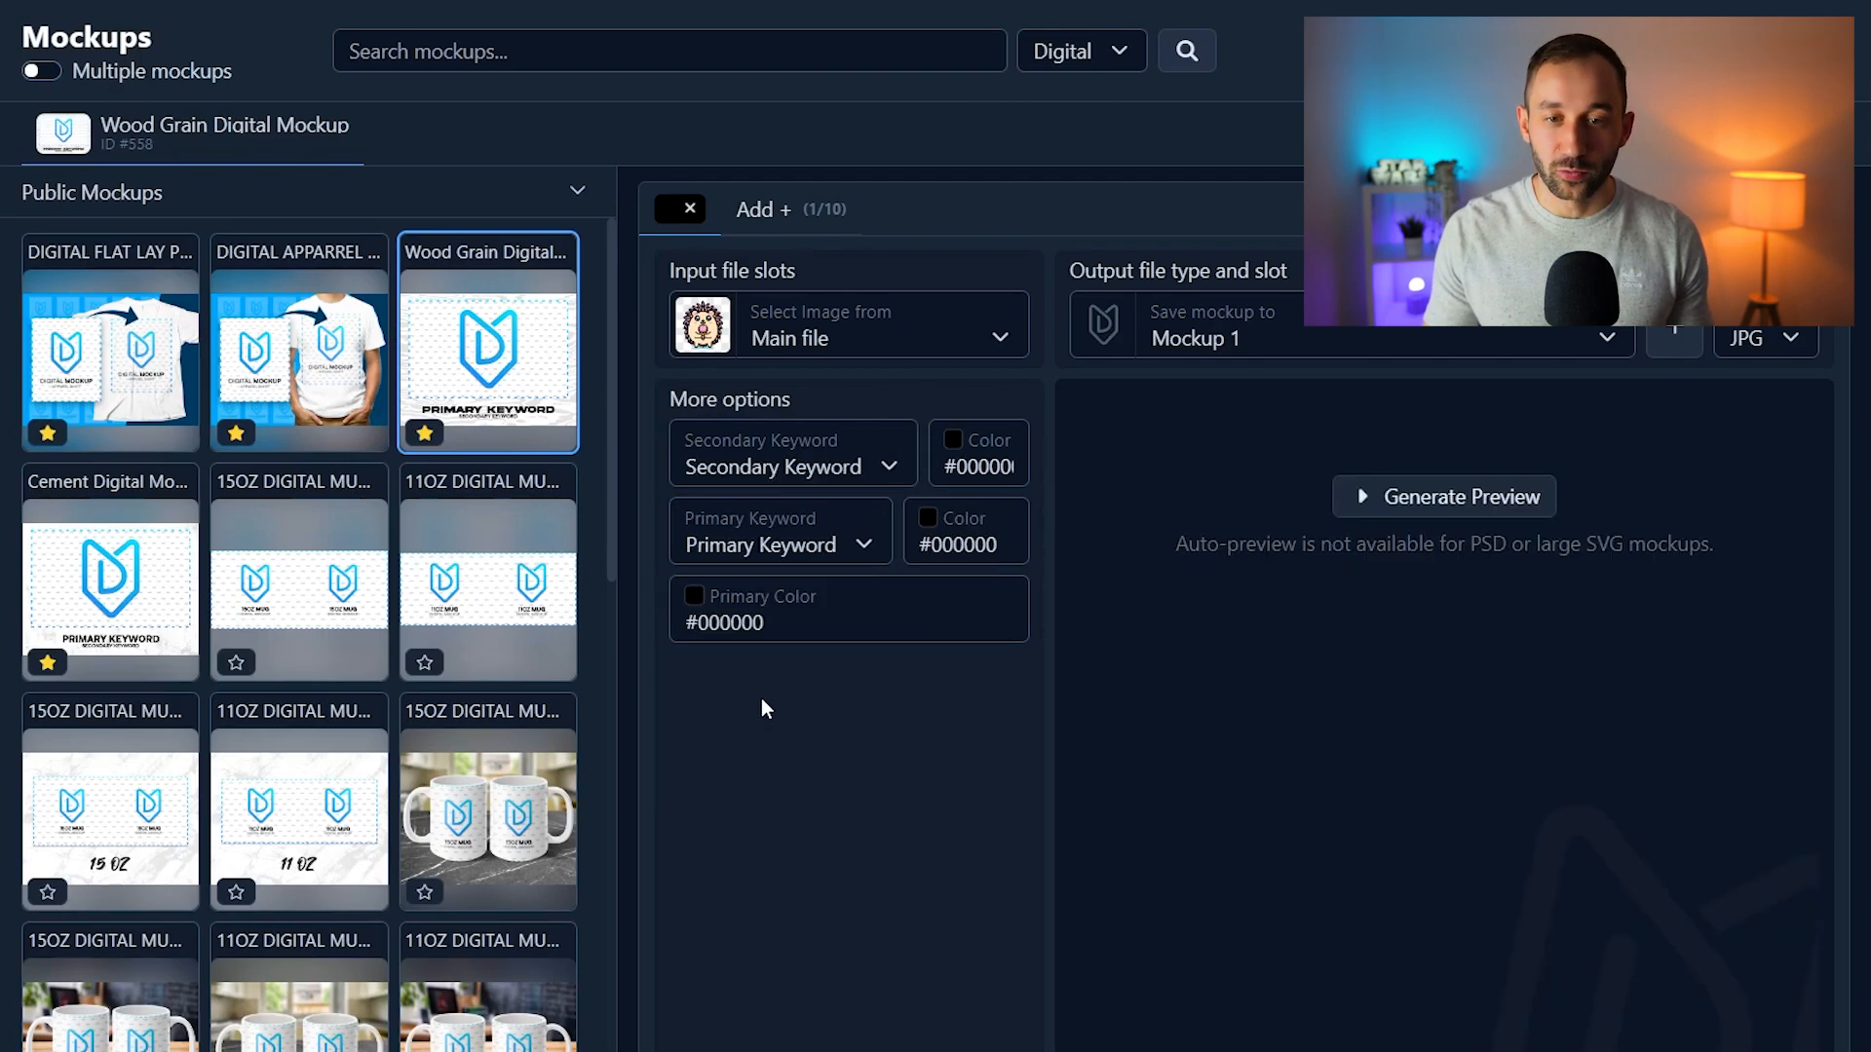
# Set the Wood Grain mockup's primary color to white (#ffffff) and generate its preview.
pyautogui.click(689, 616)
pyautogui.click(725, 633)
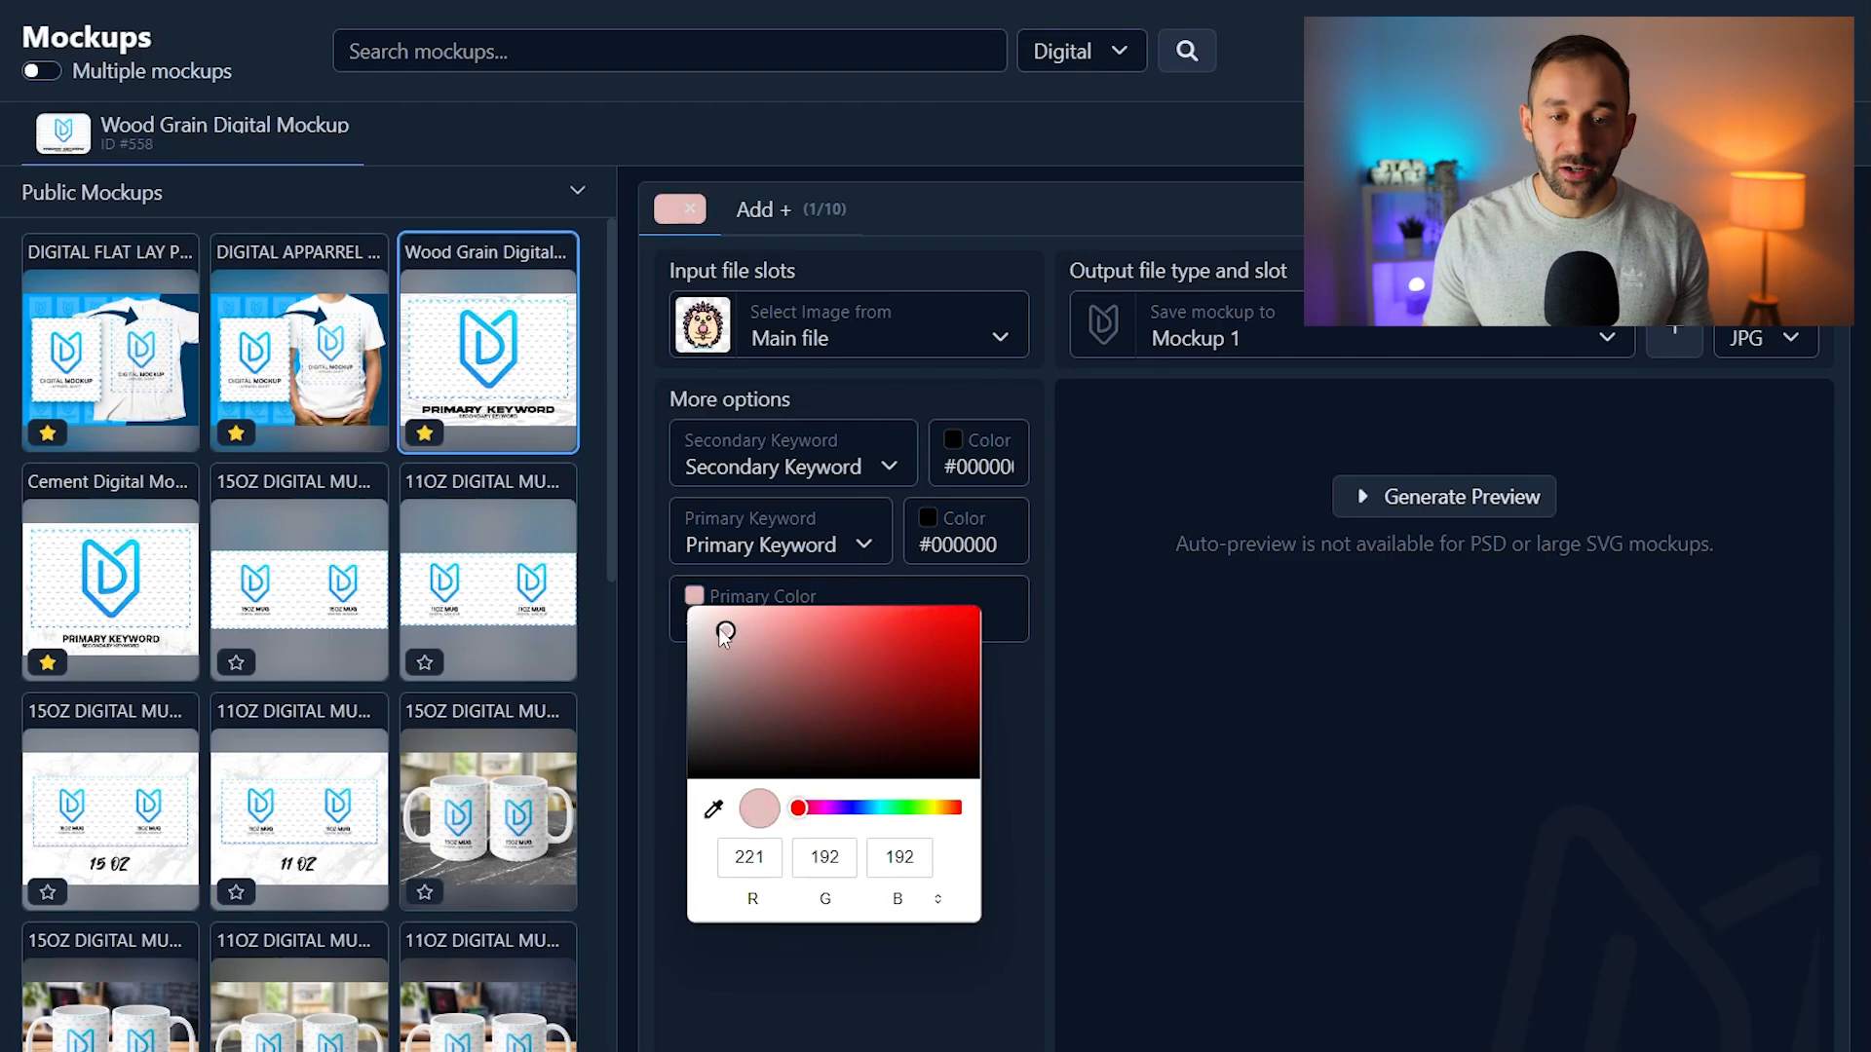
pyautogui.moveTo(725, 635); pyautogui.dragTo(661, 612)
pyautogui.click(669, 688)
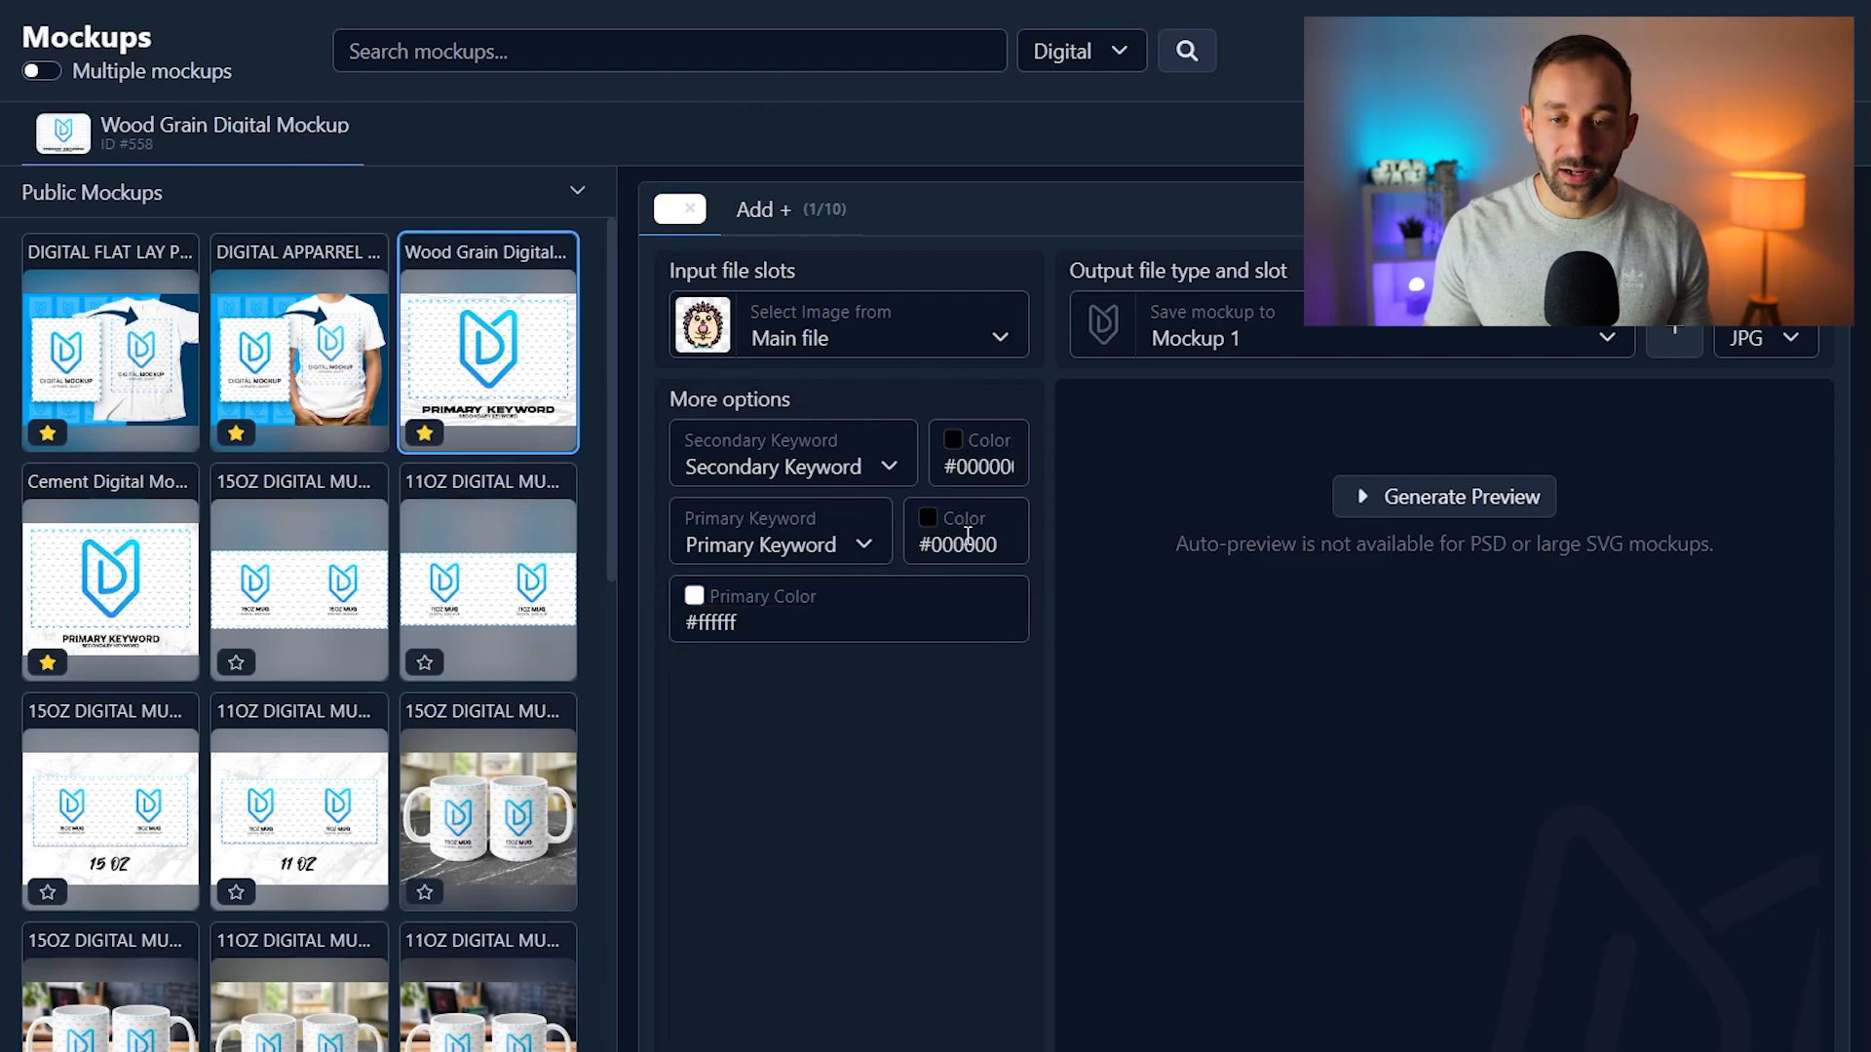
pyautogui.click(1494, 502)
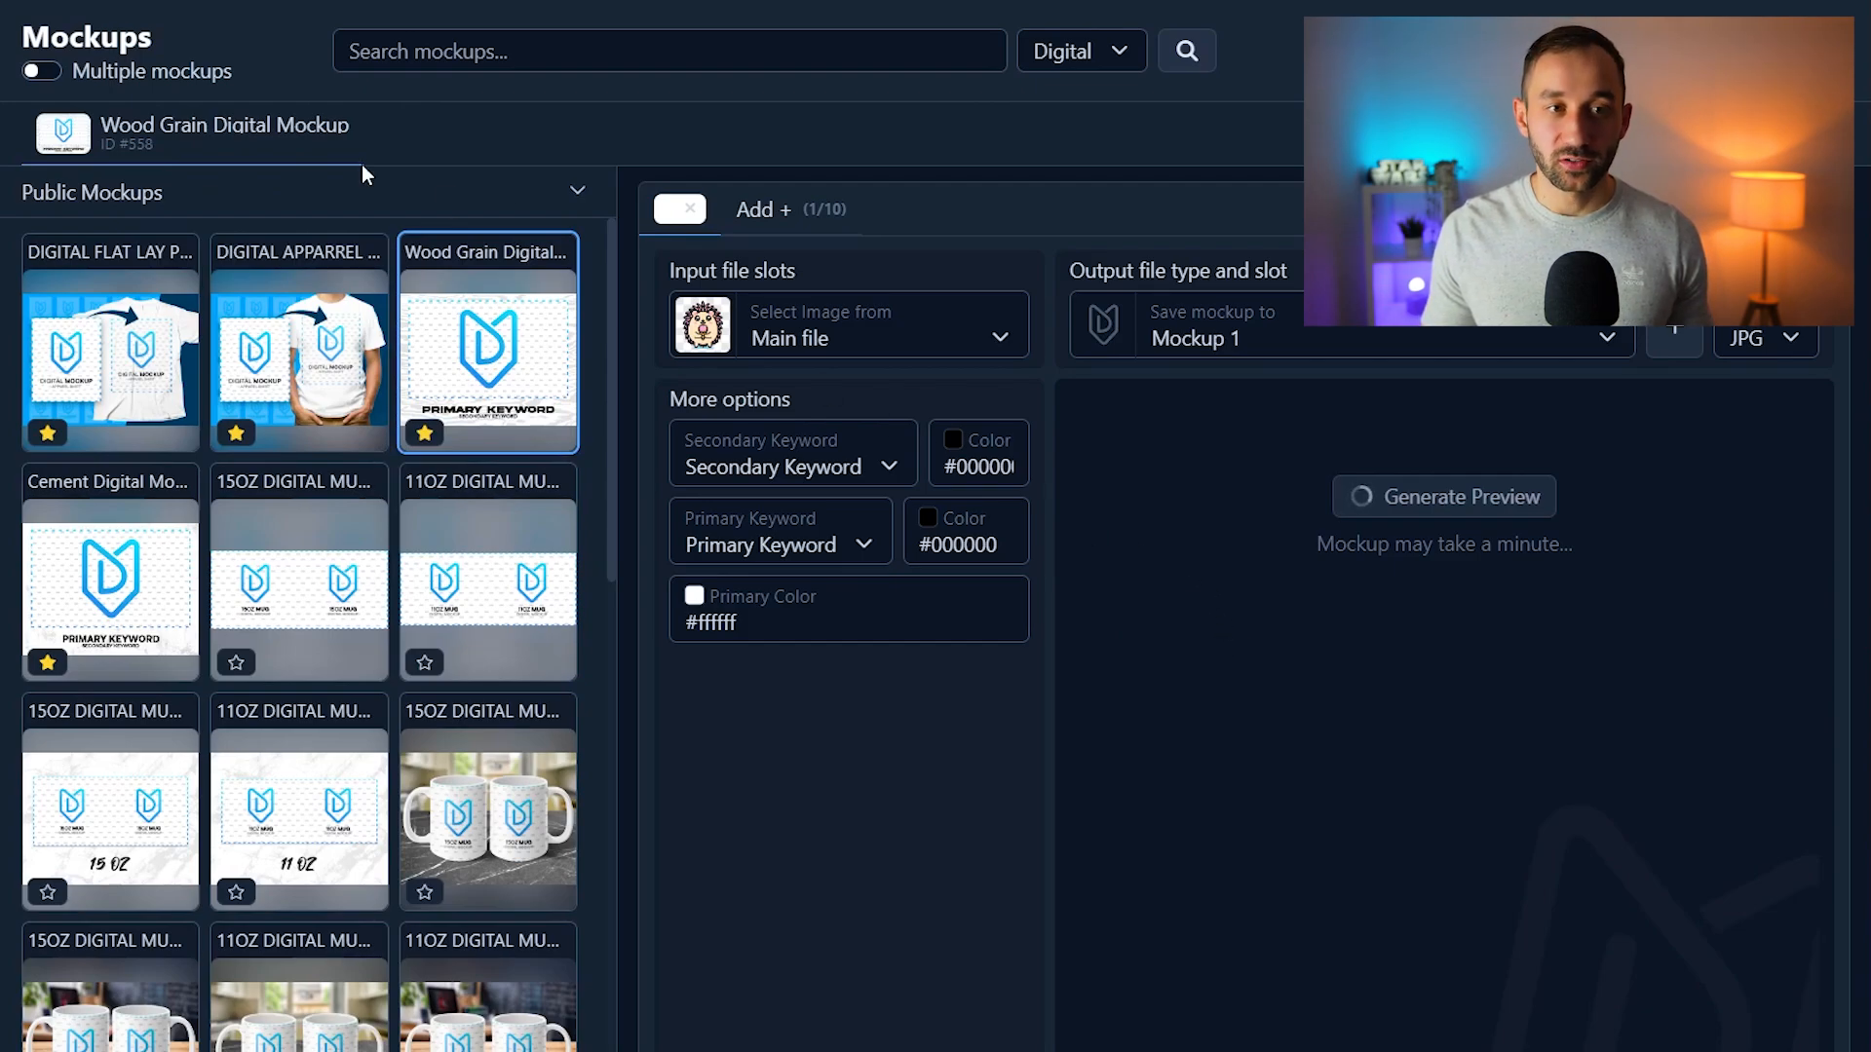
# Enable multiple mockups to add DIGITAL APPARREL MAN PREMIUM, and set its primary color to white (#ffffff).
pyautogui.click(44, 72)
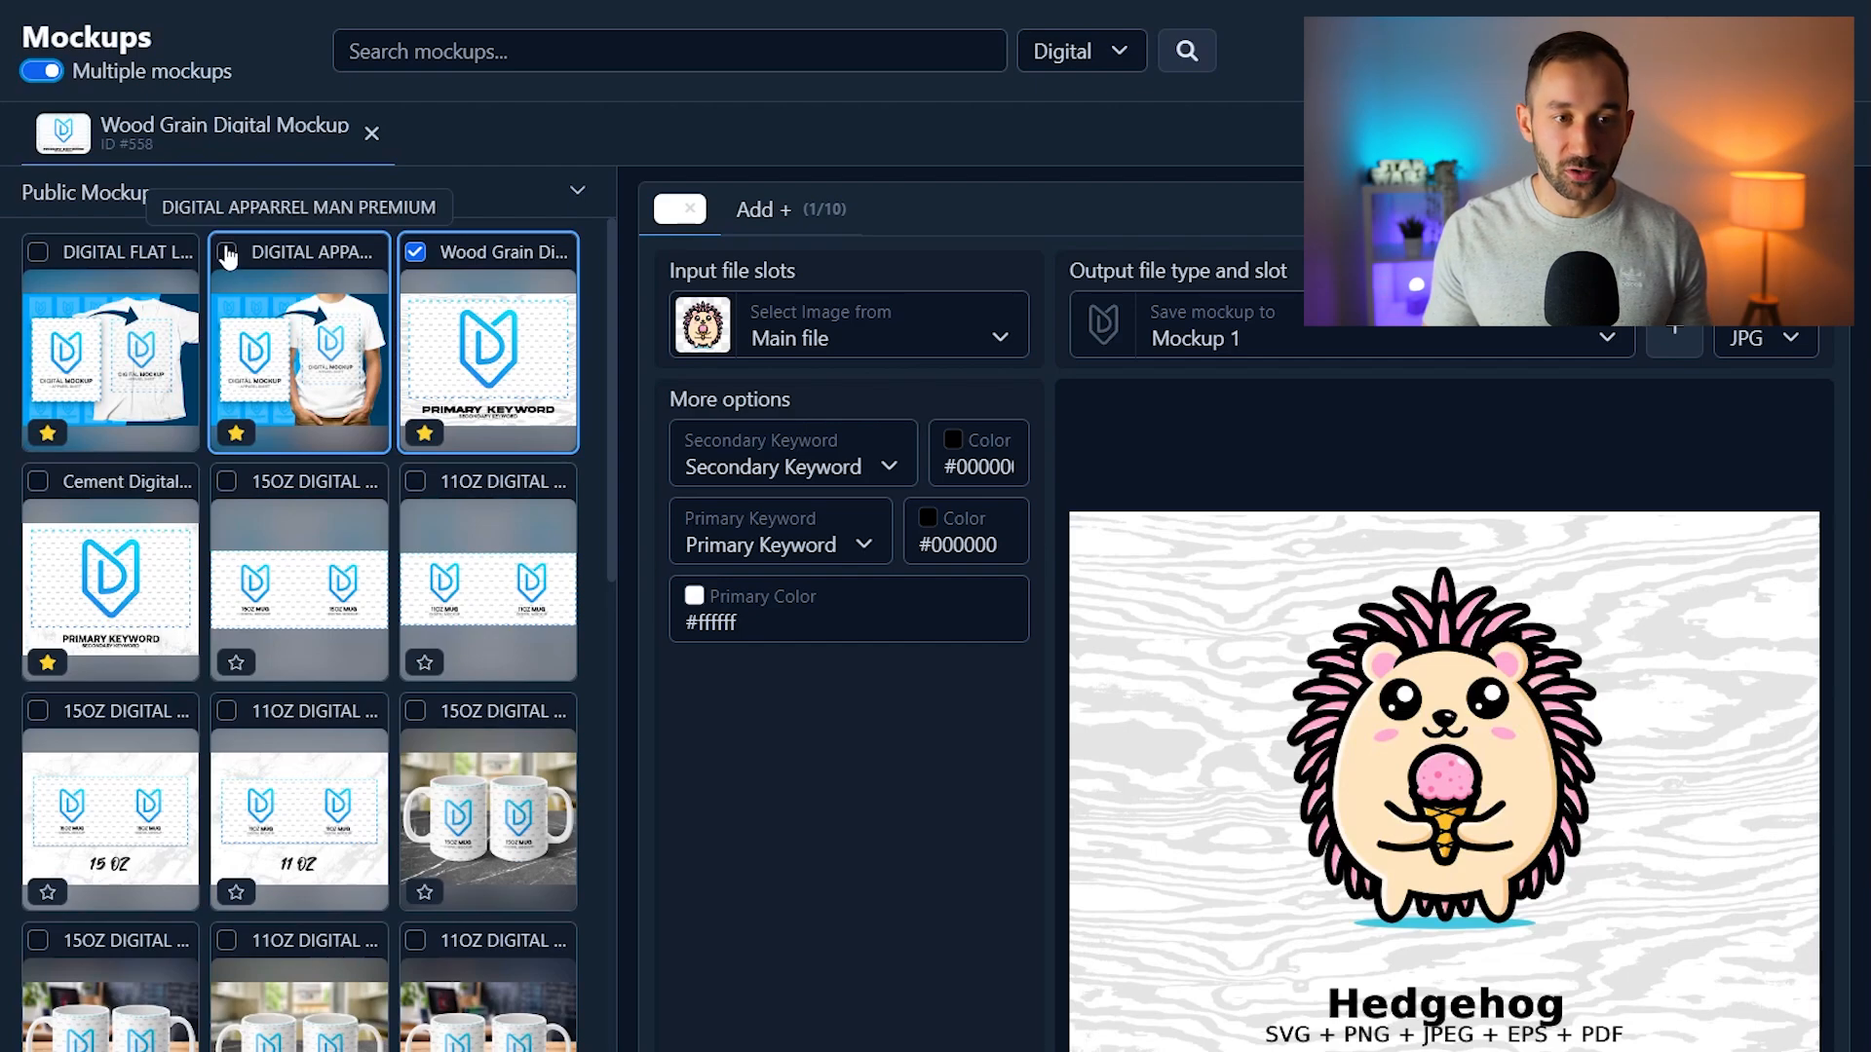
pyautogui.click(227, 255)
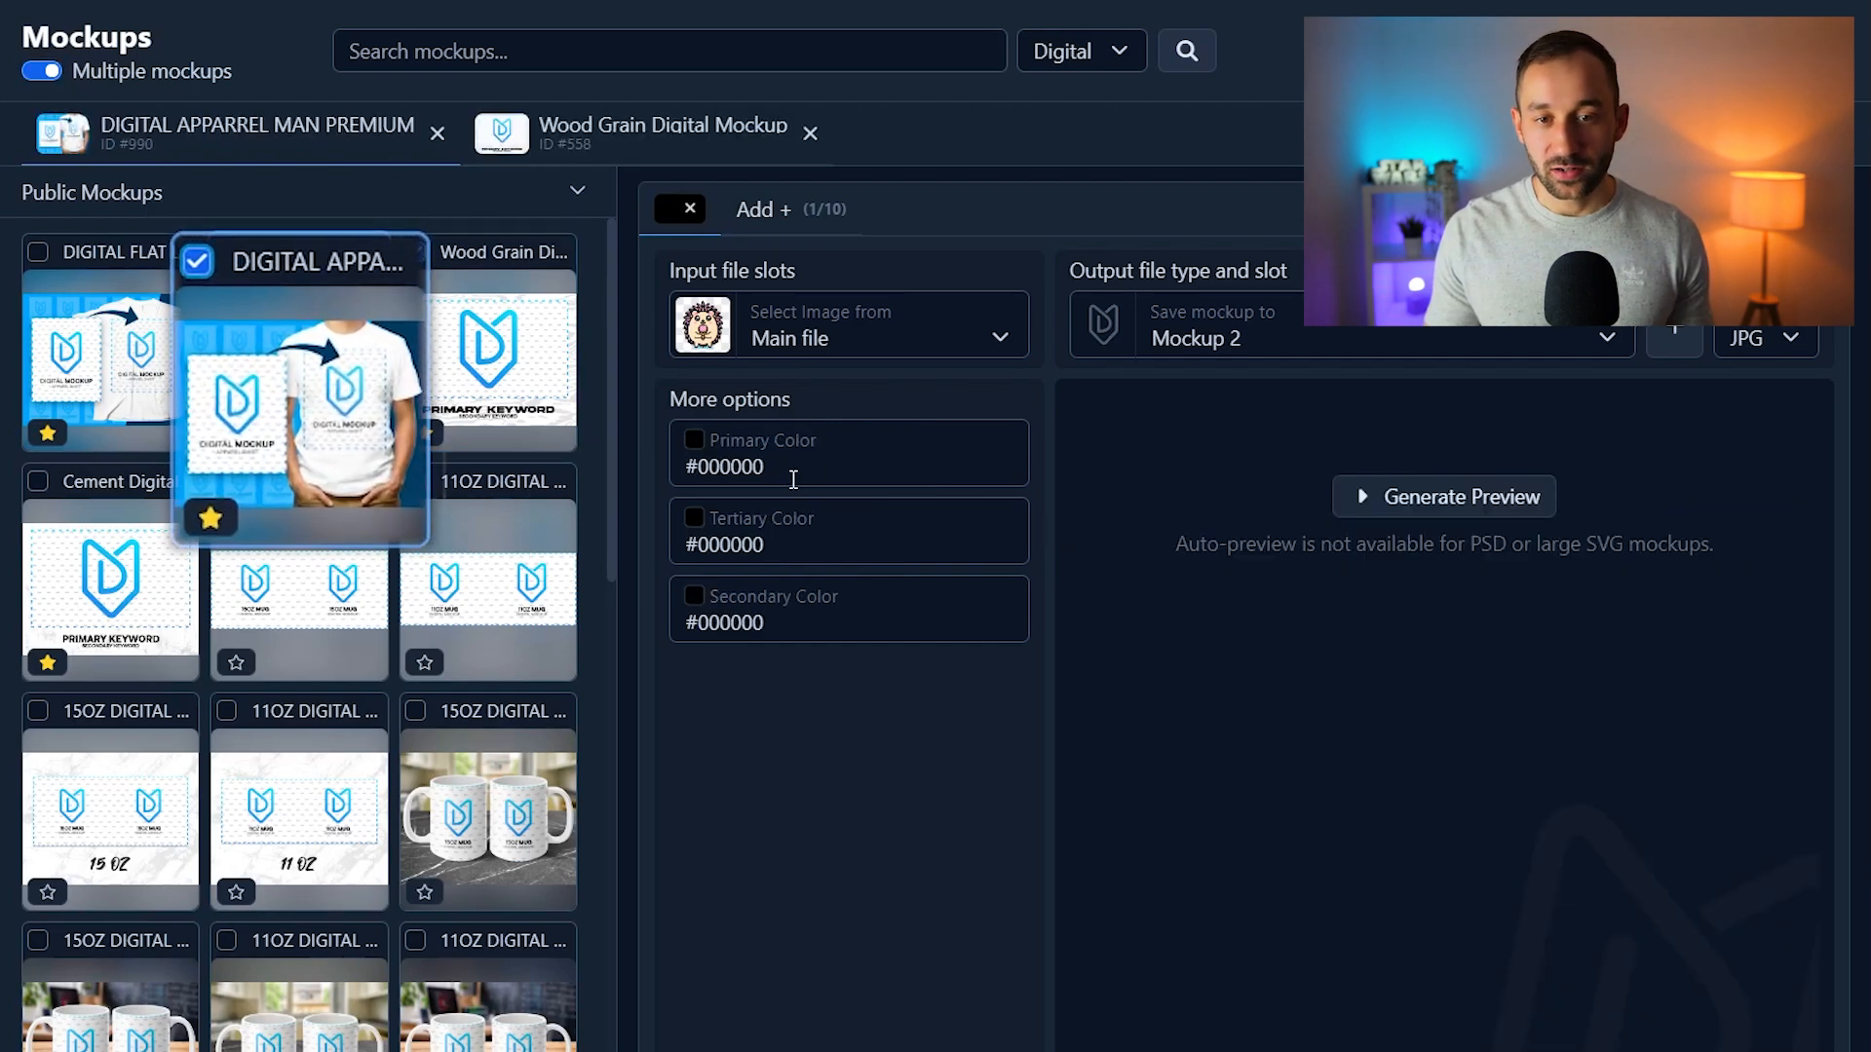
pyautogui.click(695, 441)
pyautogui.moveTo(735, 474); pyautogui.dragTo(659, 429)
pyautogui.click(741, 555)
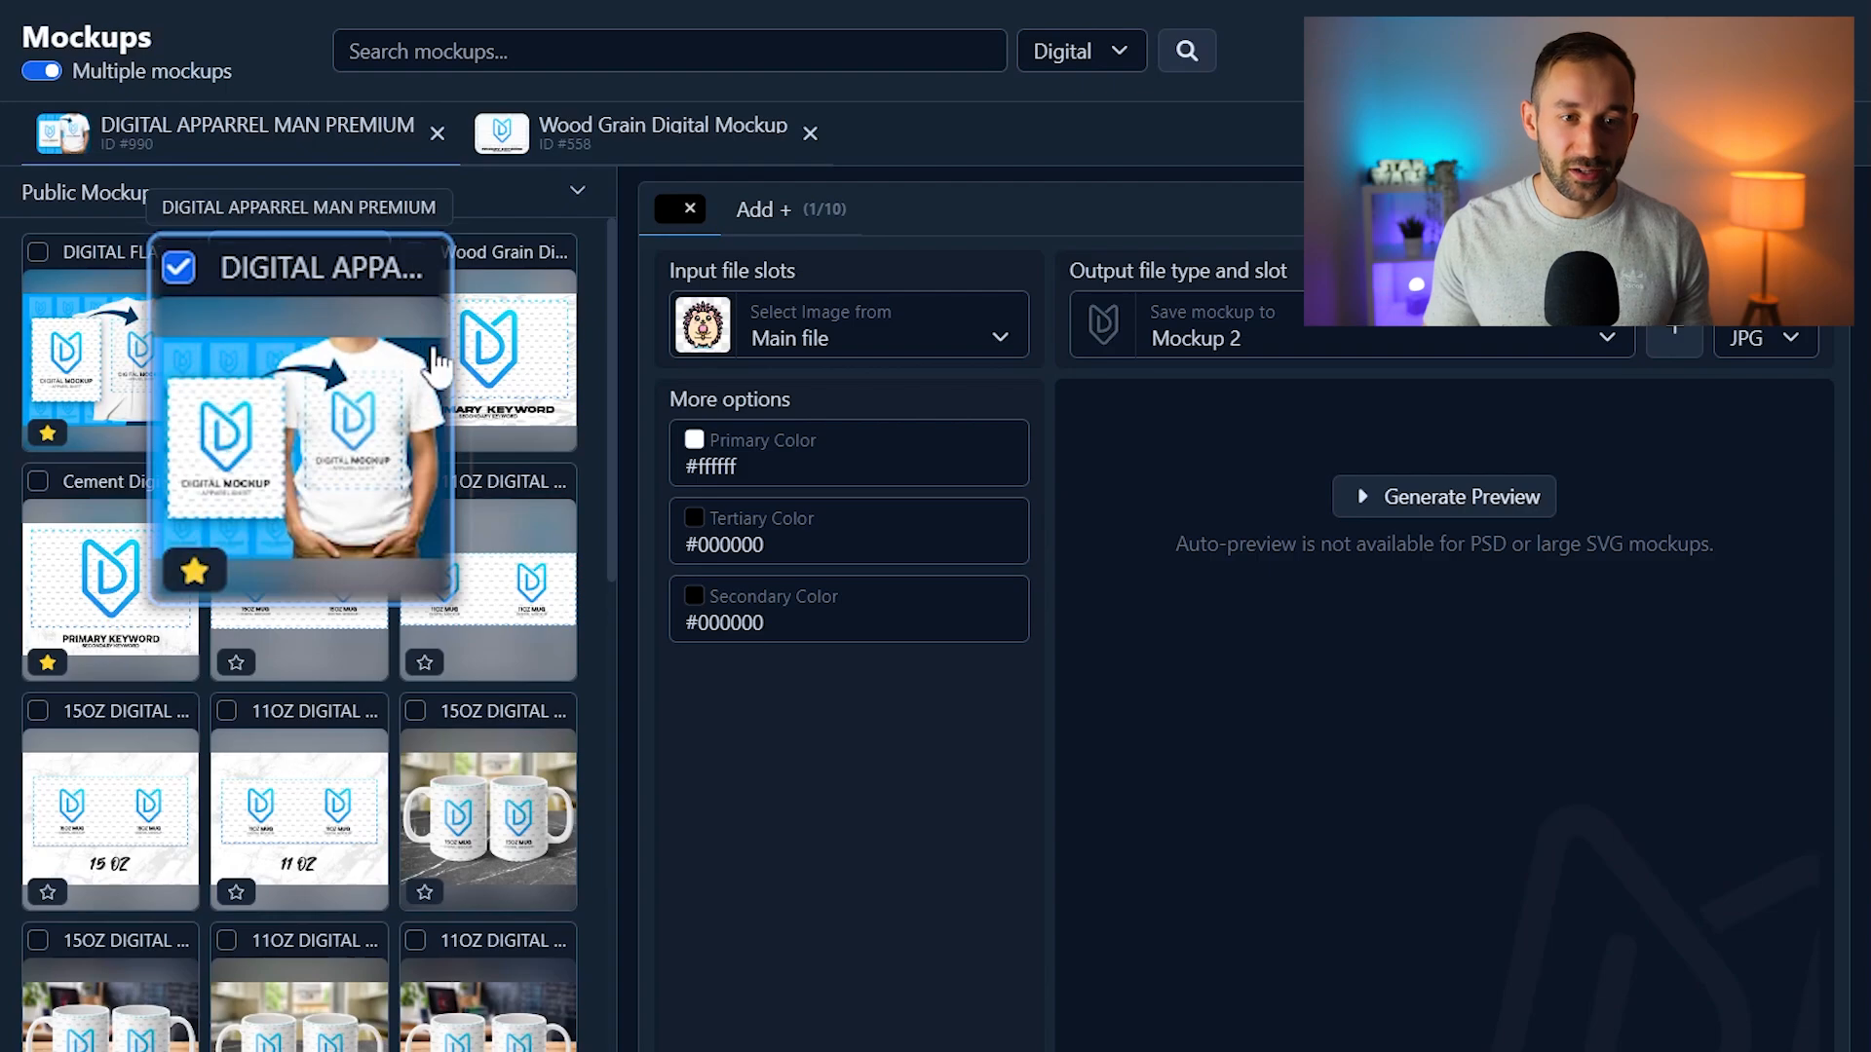
# Set the apparel mockup's tertiary color to dark blue, #255ba2.
pyautogui.click(694, 517)
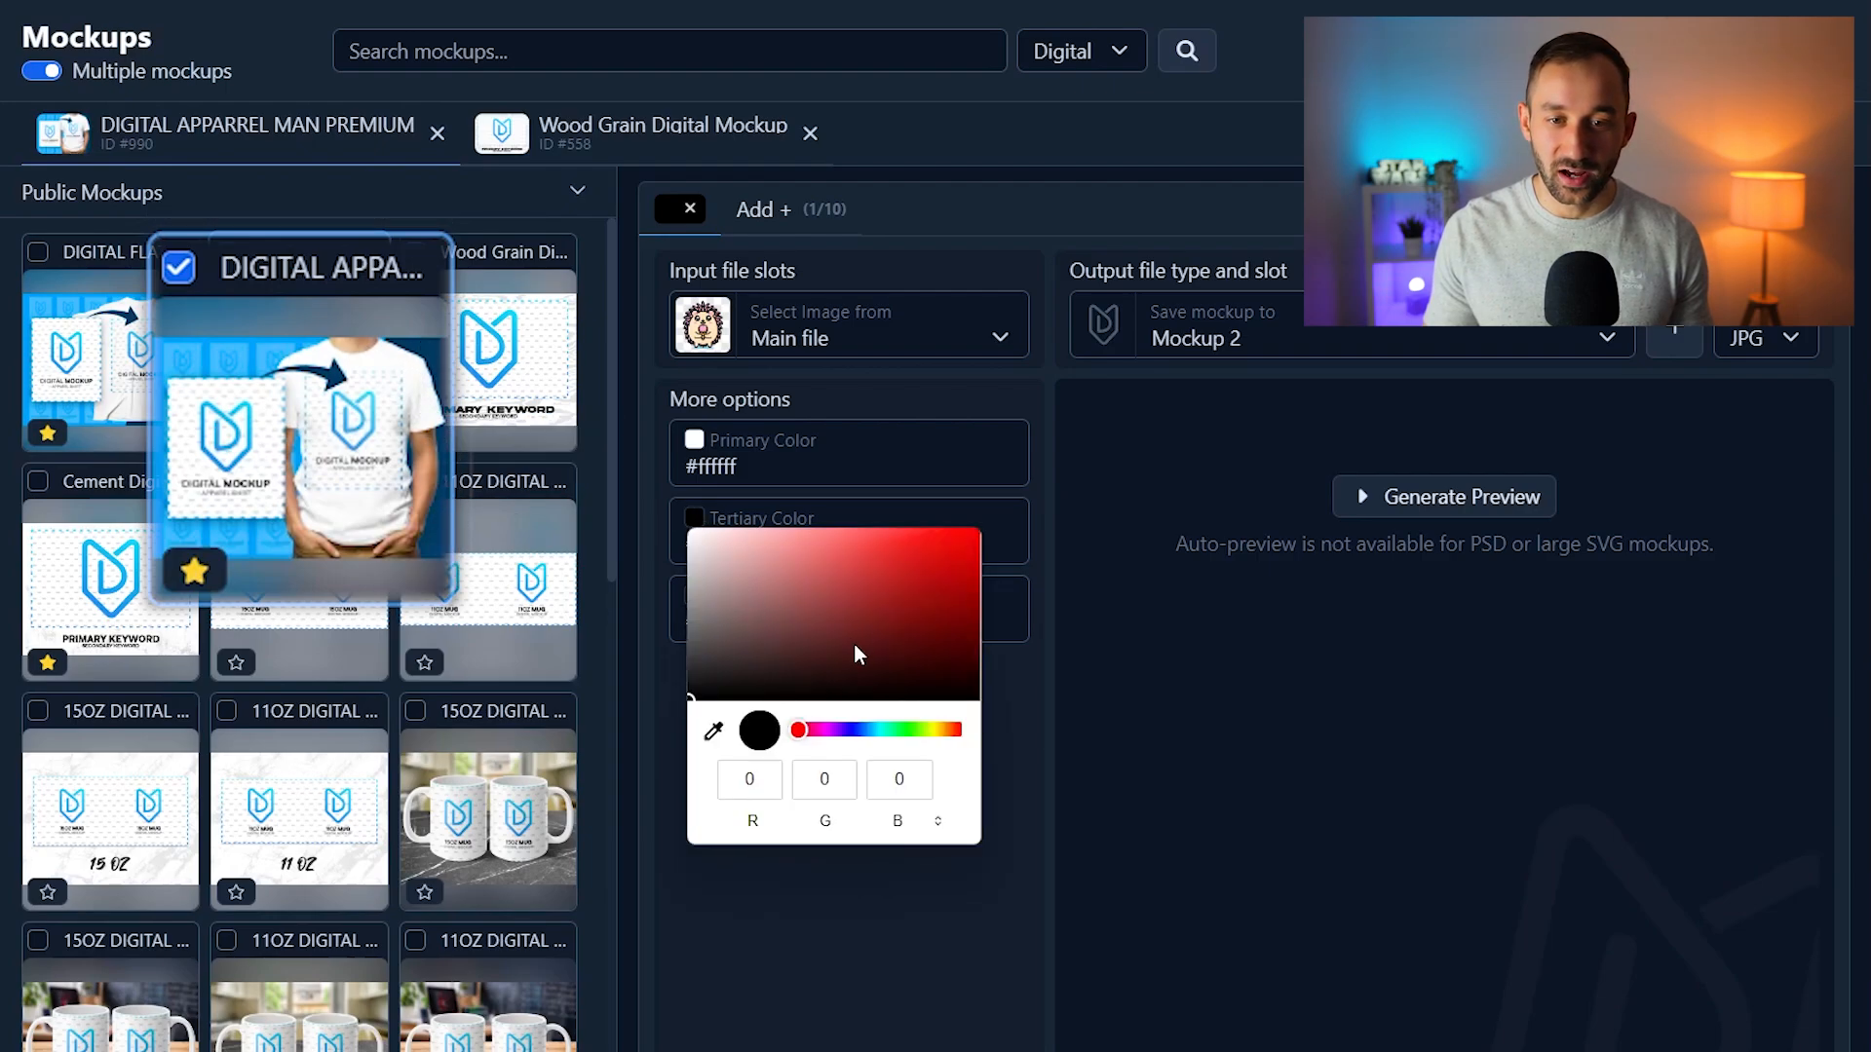
pyautogui.click(861, 729)
pyautogui.moveTo(882, 614); pyautogui.dragTo(913, 592)
pyautogui.click(863, 731)
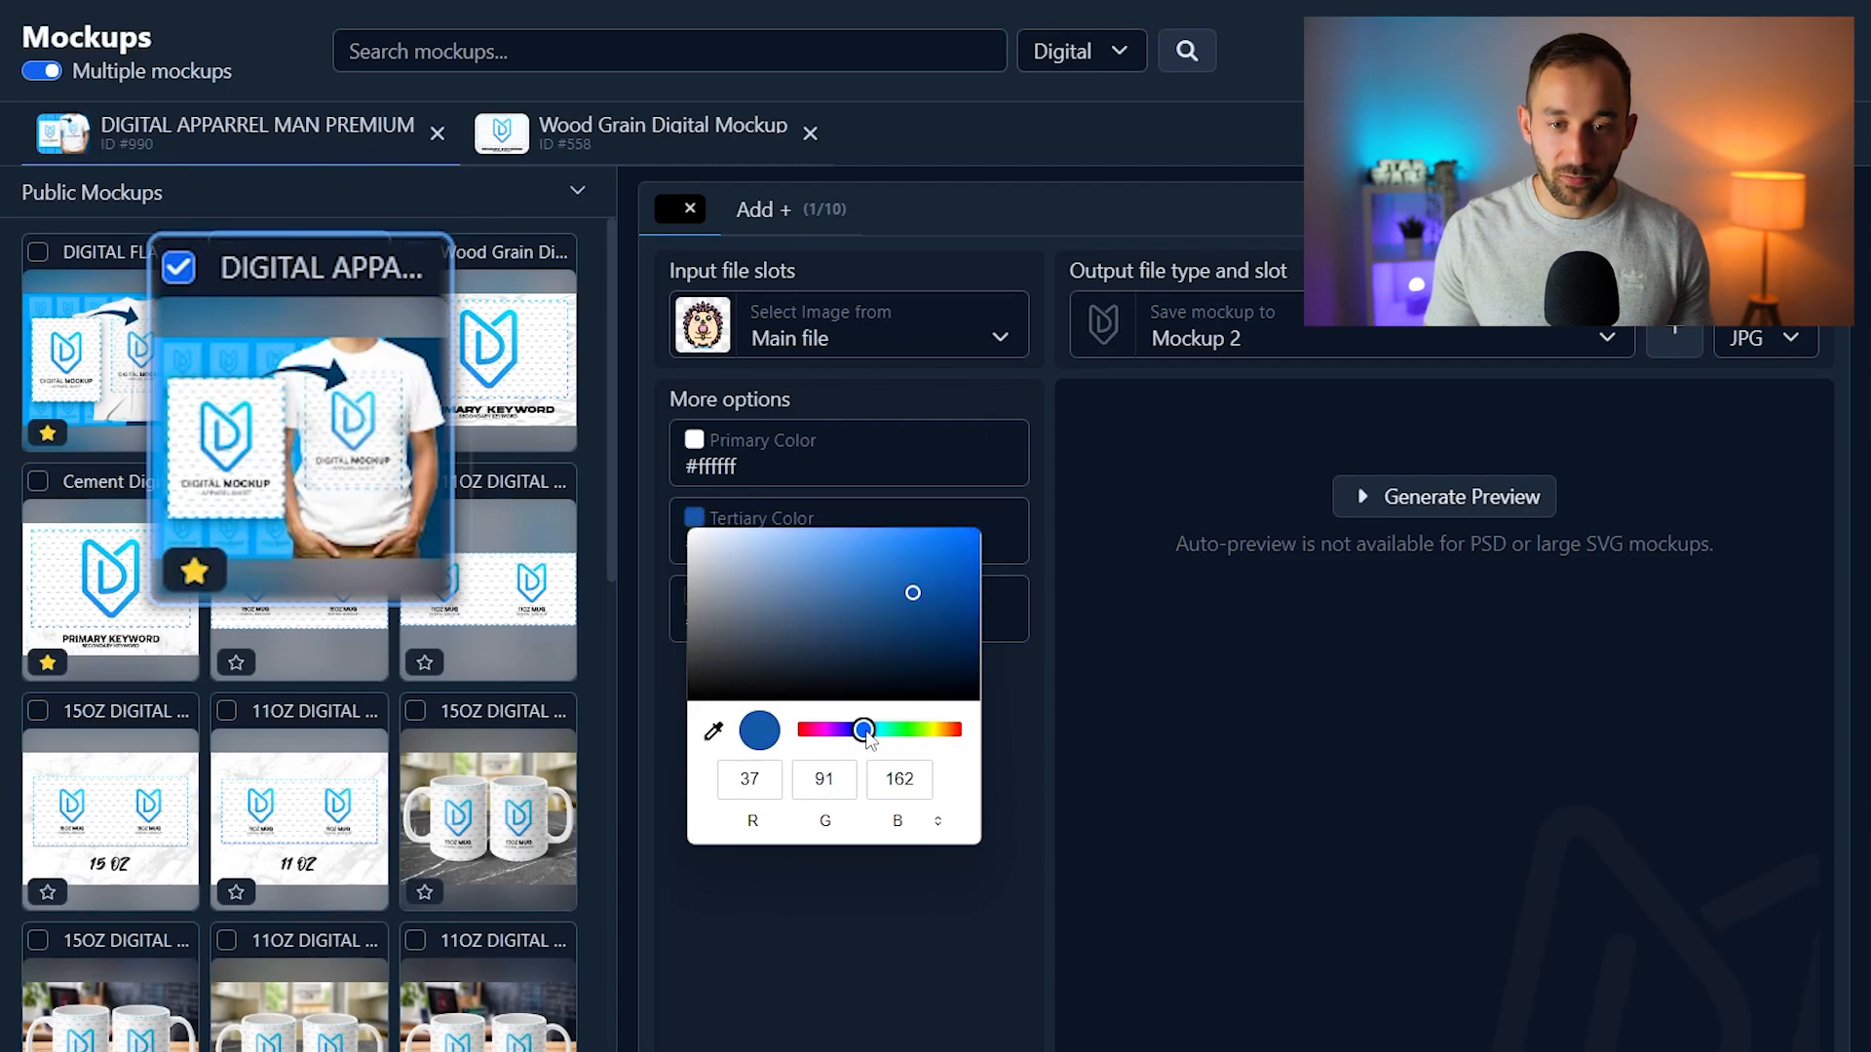
pyautogui.click(910, 423)
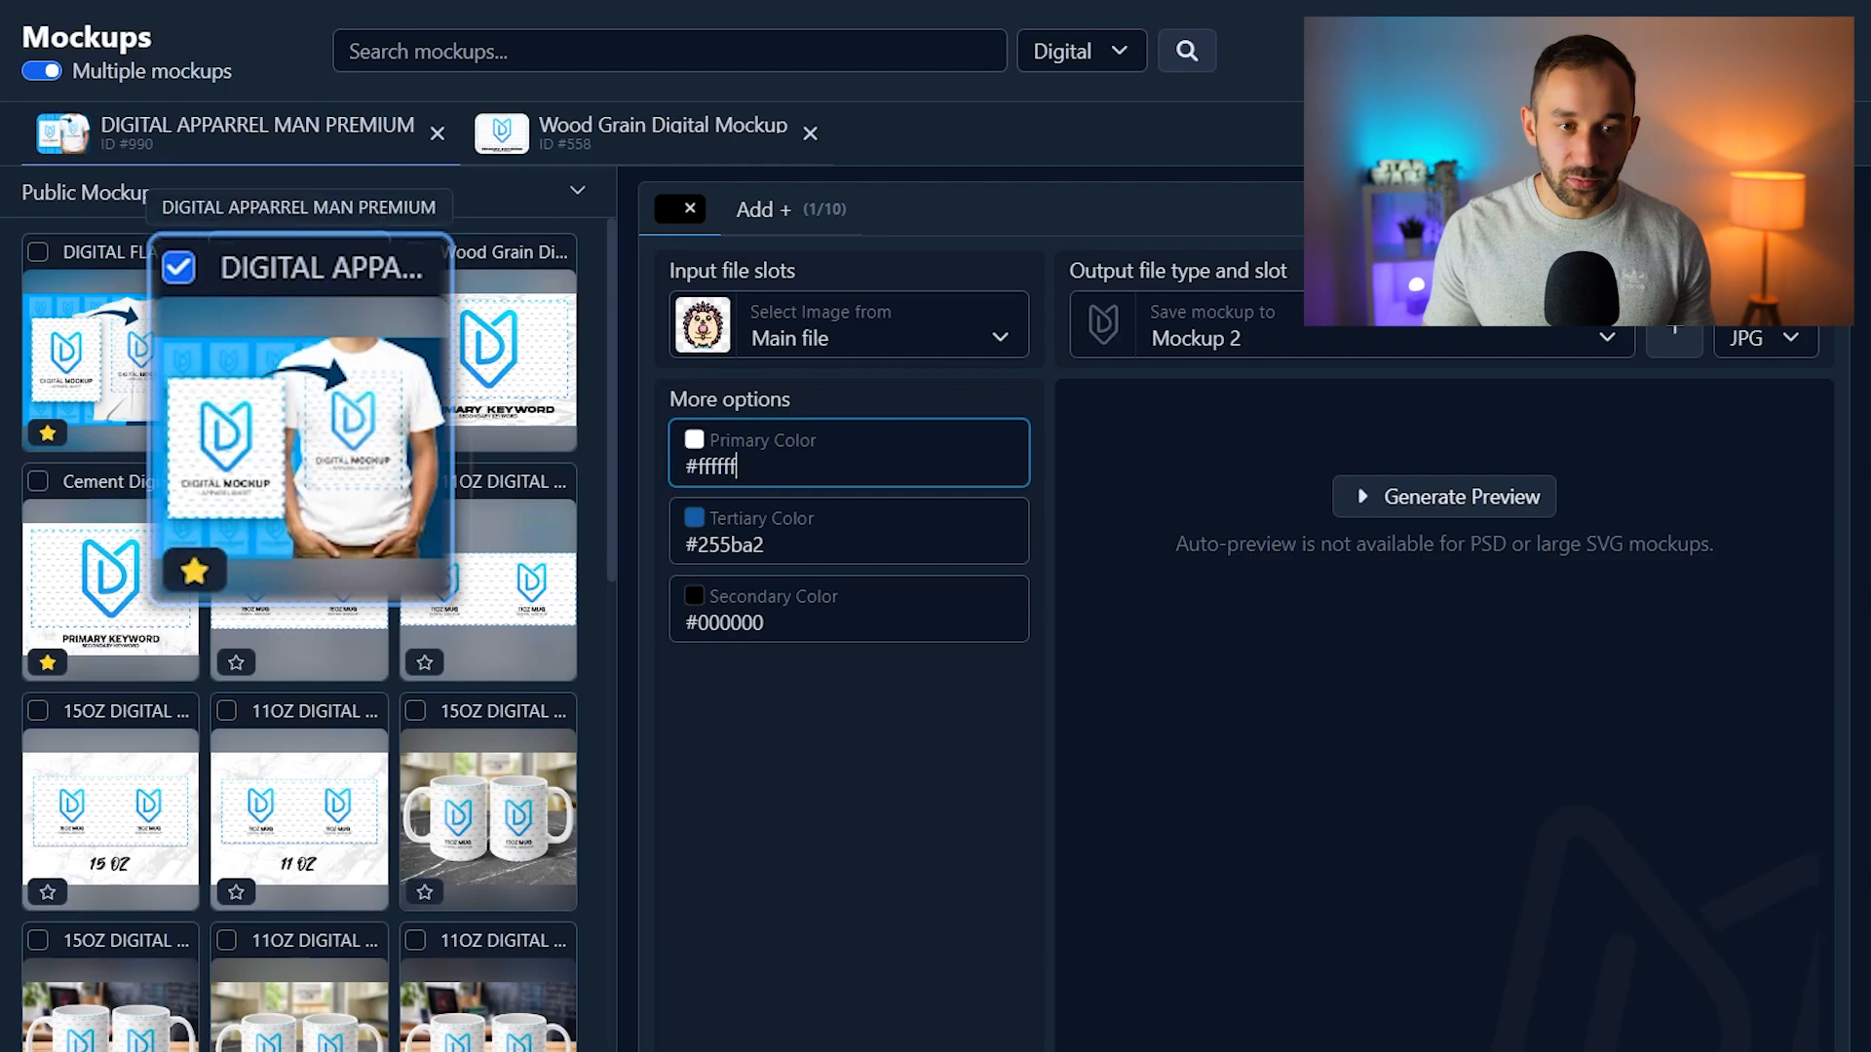
# Set the apparel mockup's secondary color to light blue, #41b6f1, and generate its preview.
pyautogui.click(698, 611)
pyautogui.click(854, 629)
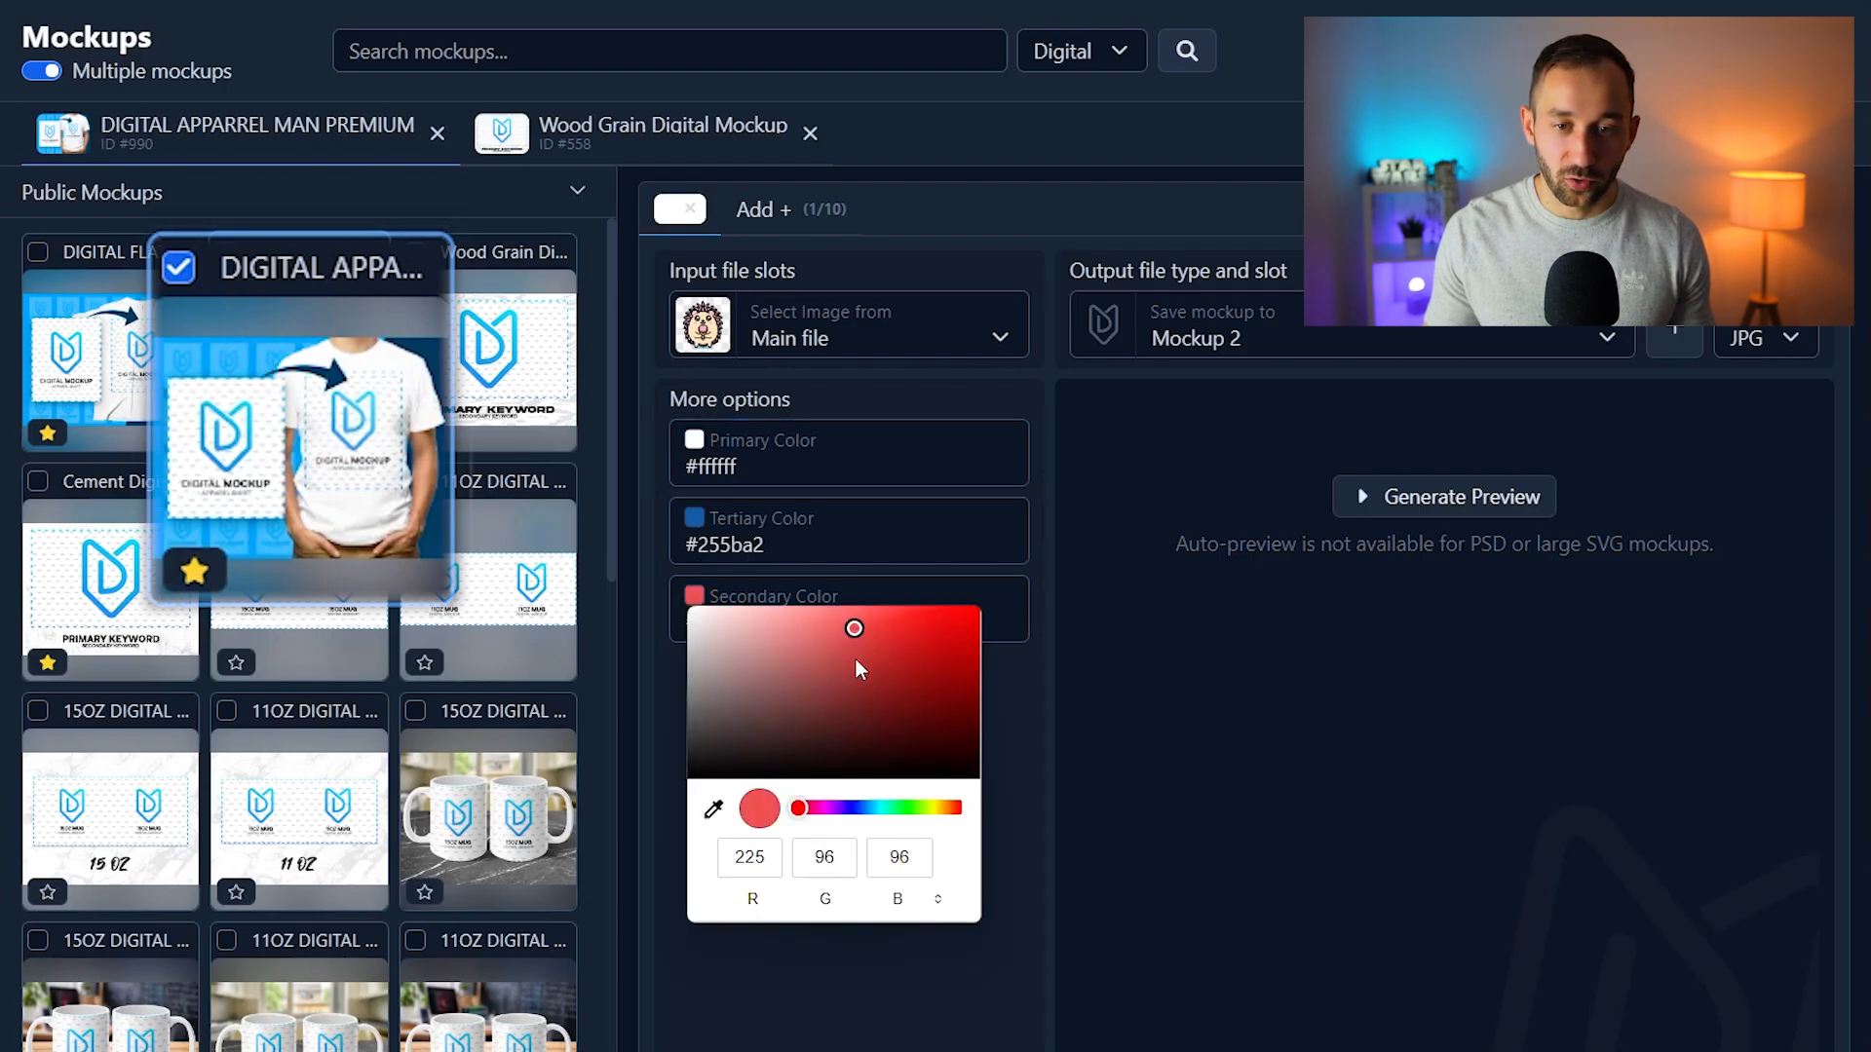
pyautogui.click(848, 808)
pyautogui.moveTo(859, 811); pyautogui.dragTo(870, 811)
pyautogui.moveTo(874, 620); pyautogui.dragTo(902, 615)
pyautogui.click(1544, 531)
pyautogui.click(1486, 517)
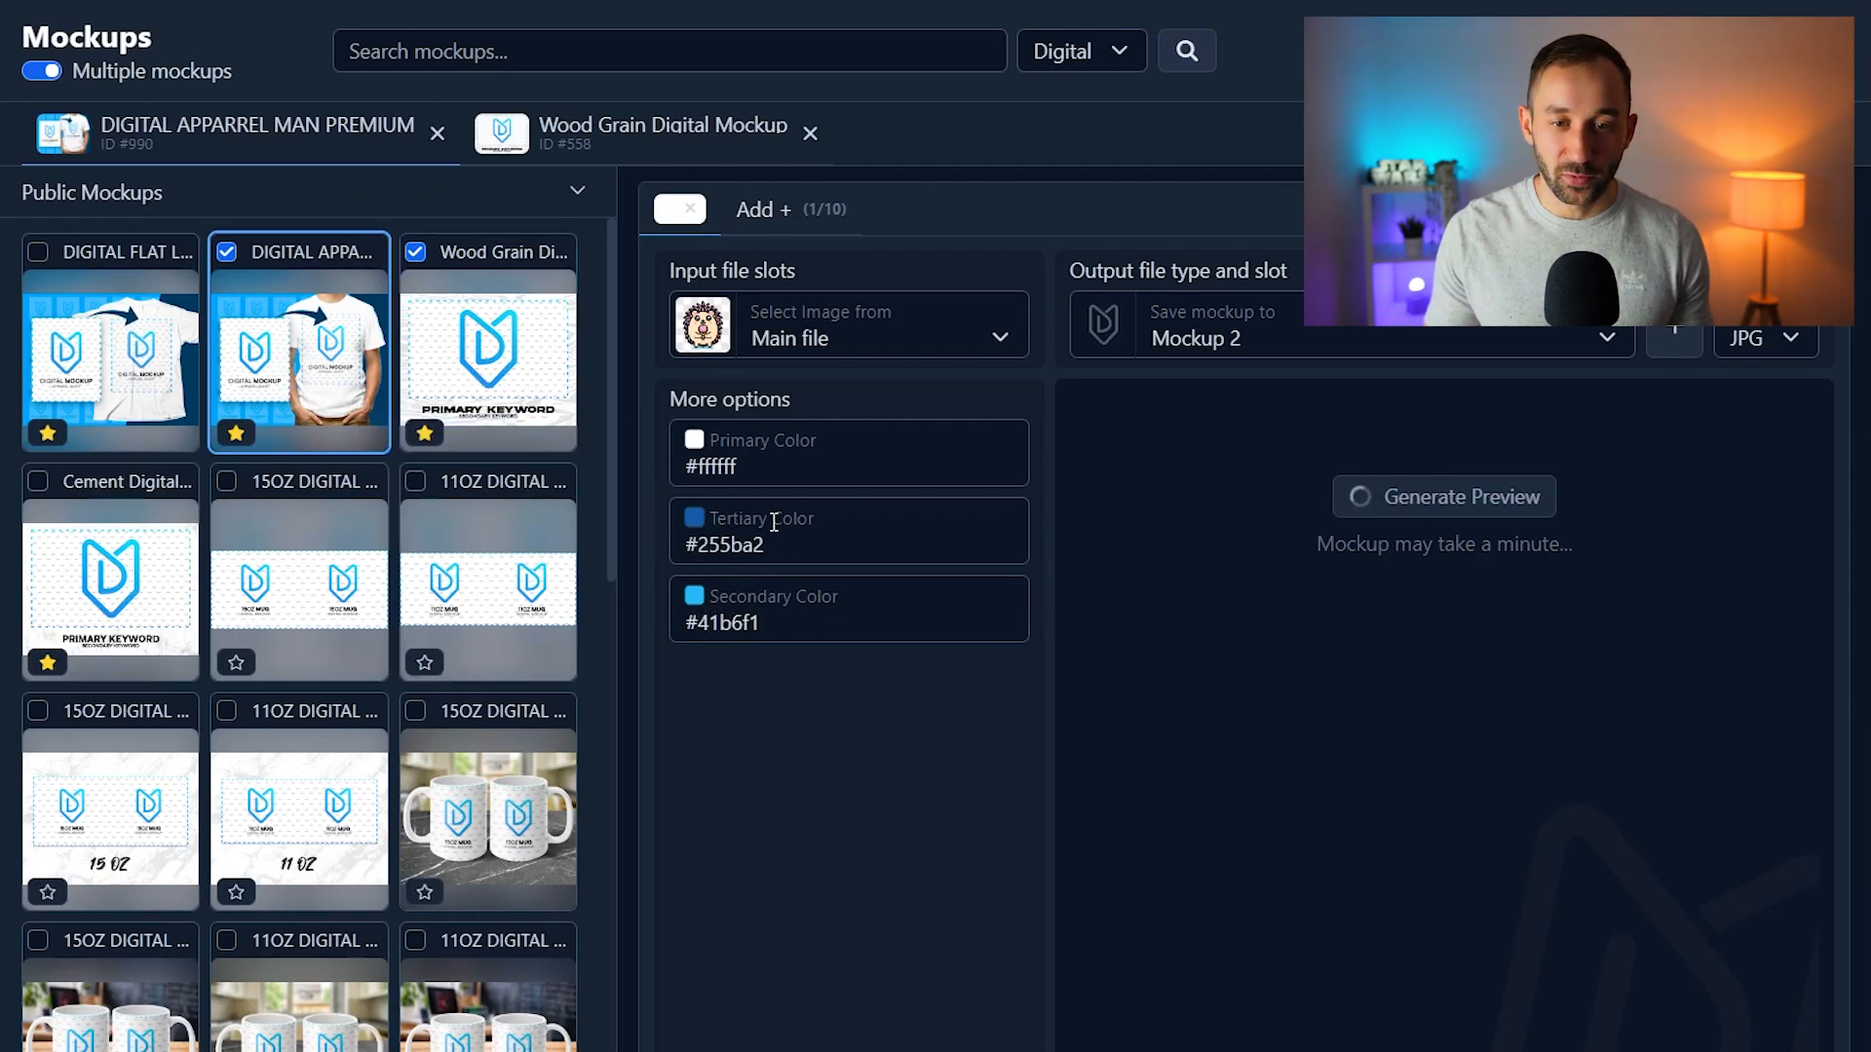
pyautogui.click(500, 389)
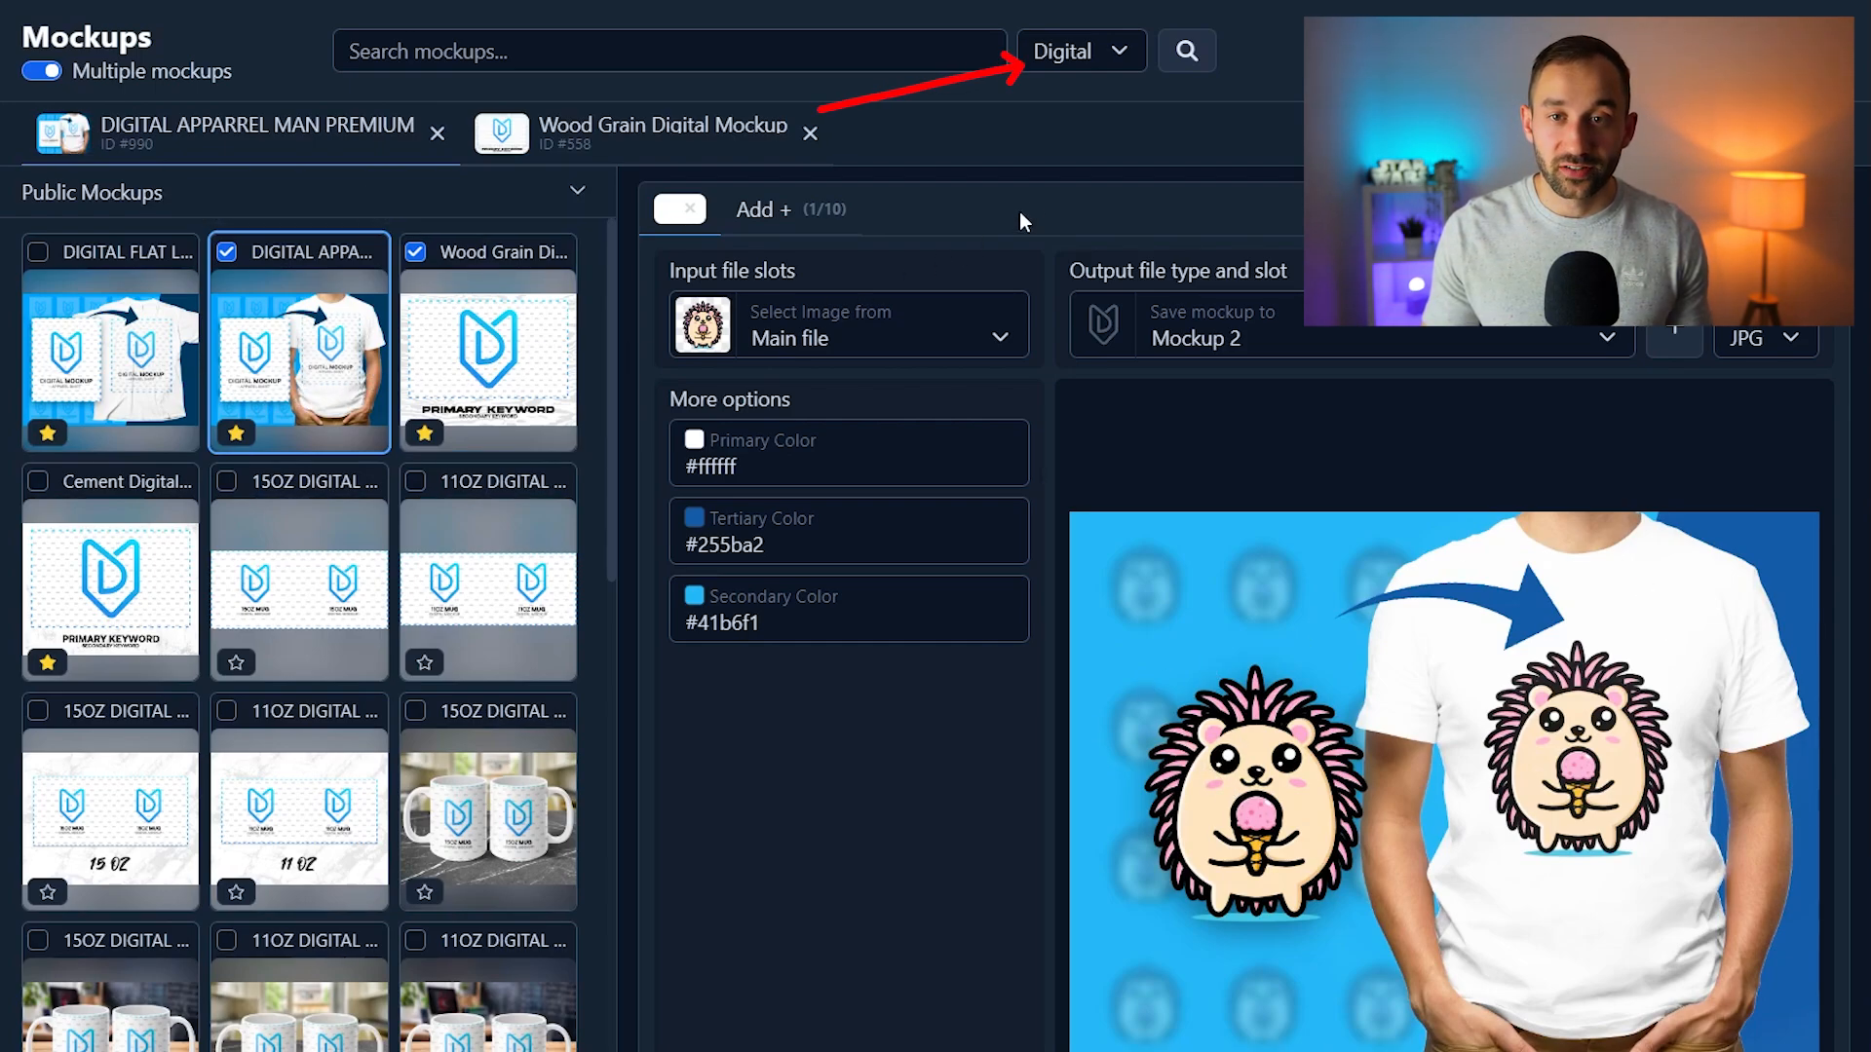
# Add the 18x24 FRAMED POSTER 01 mockup from the Wall Art category to the selected mockups.
pyautogui.click(1111, 54)
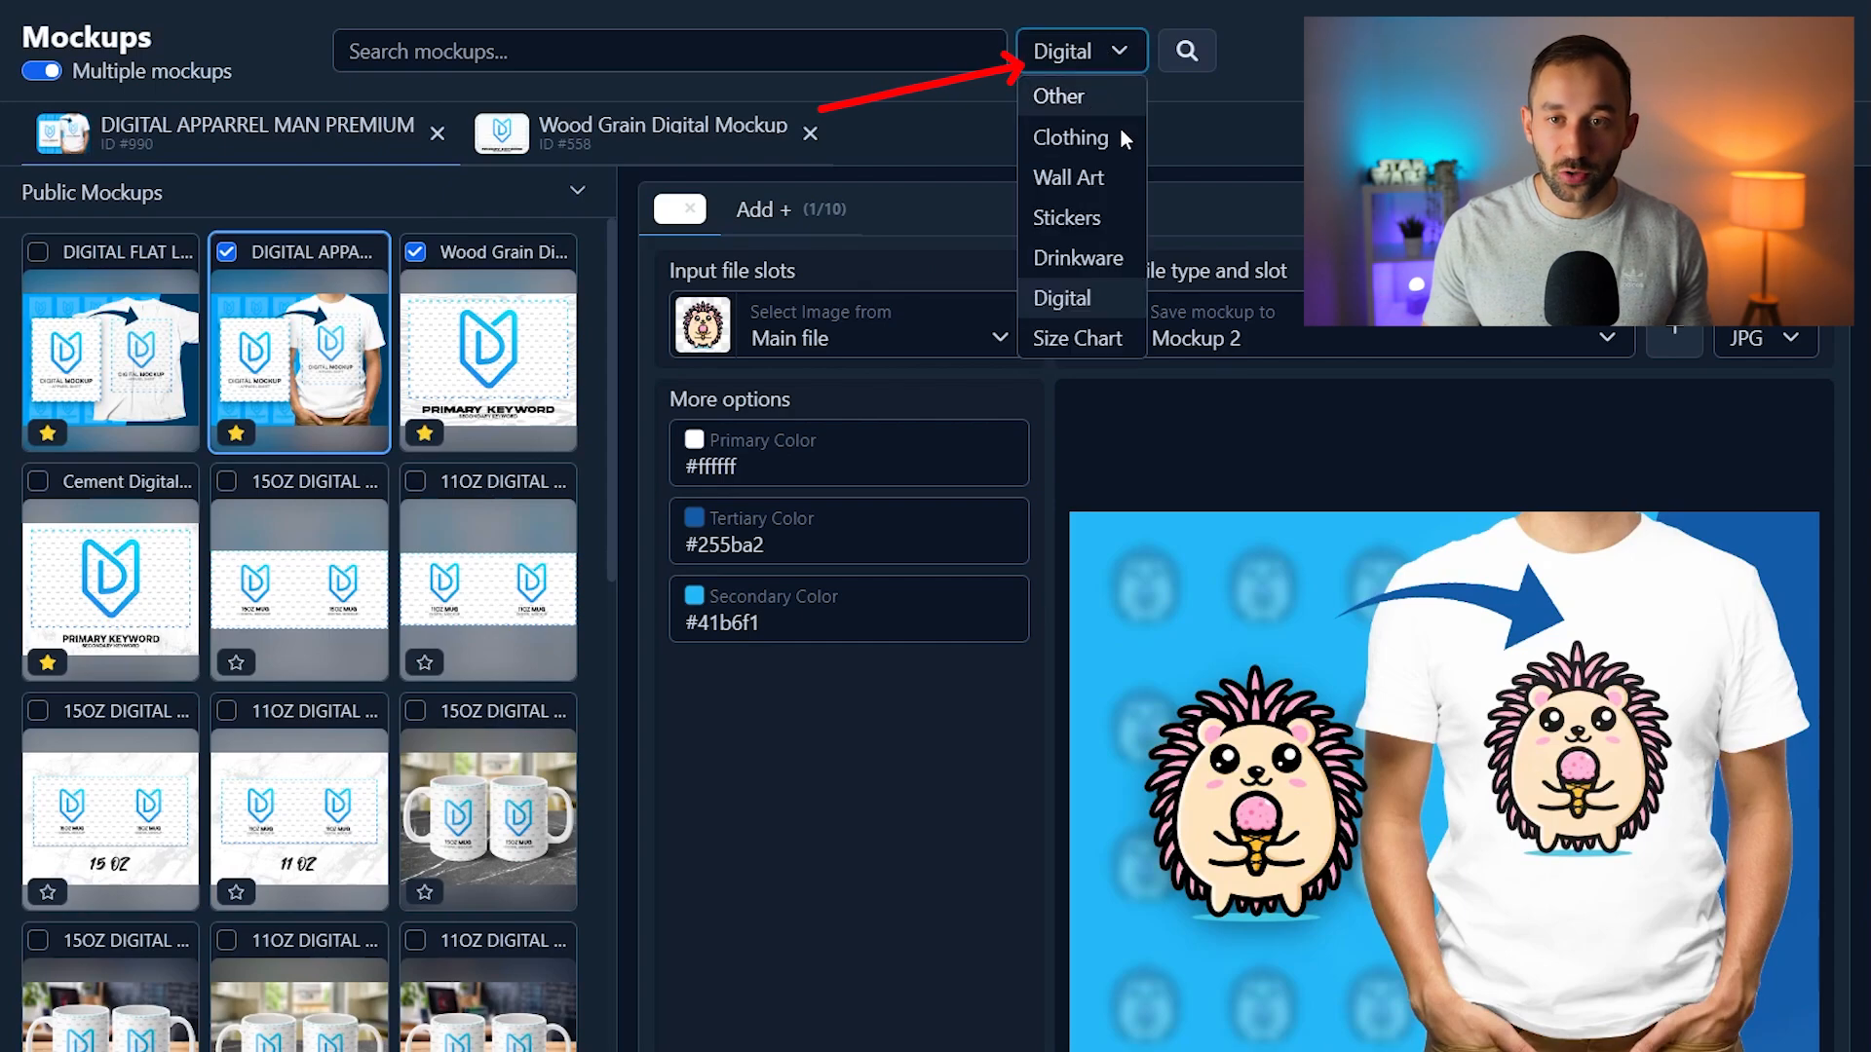
pyautogui.click(1103, 179)
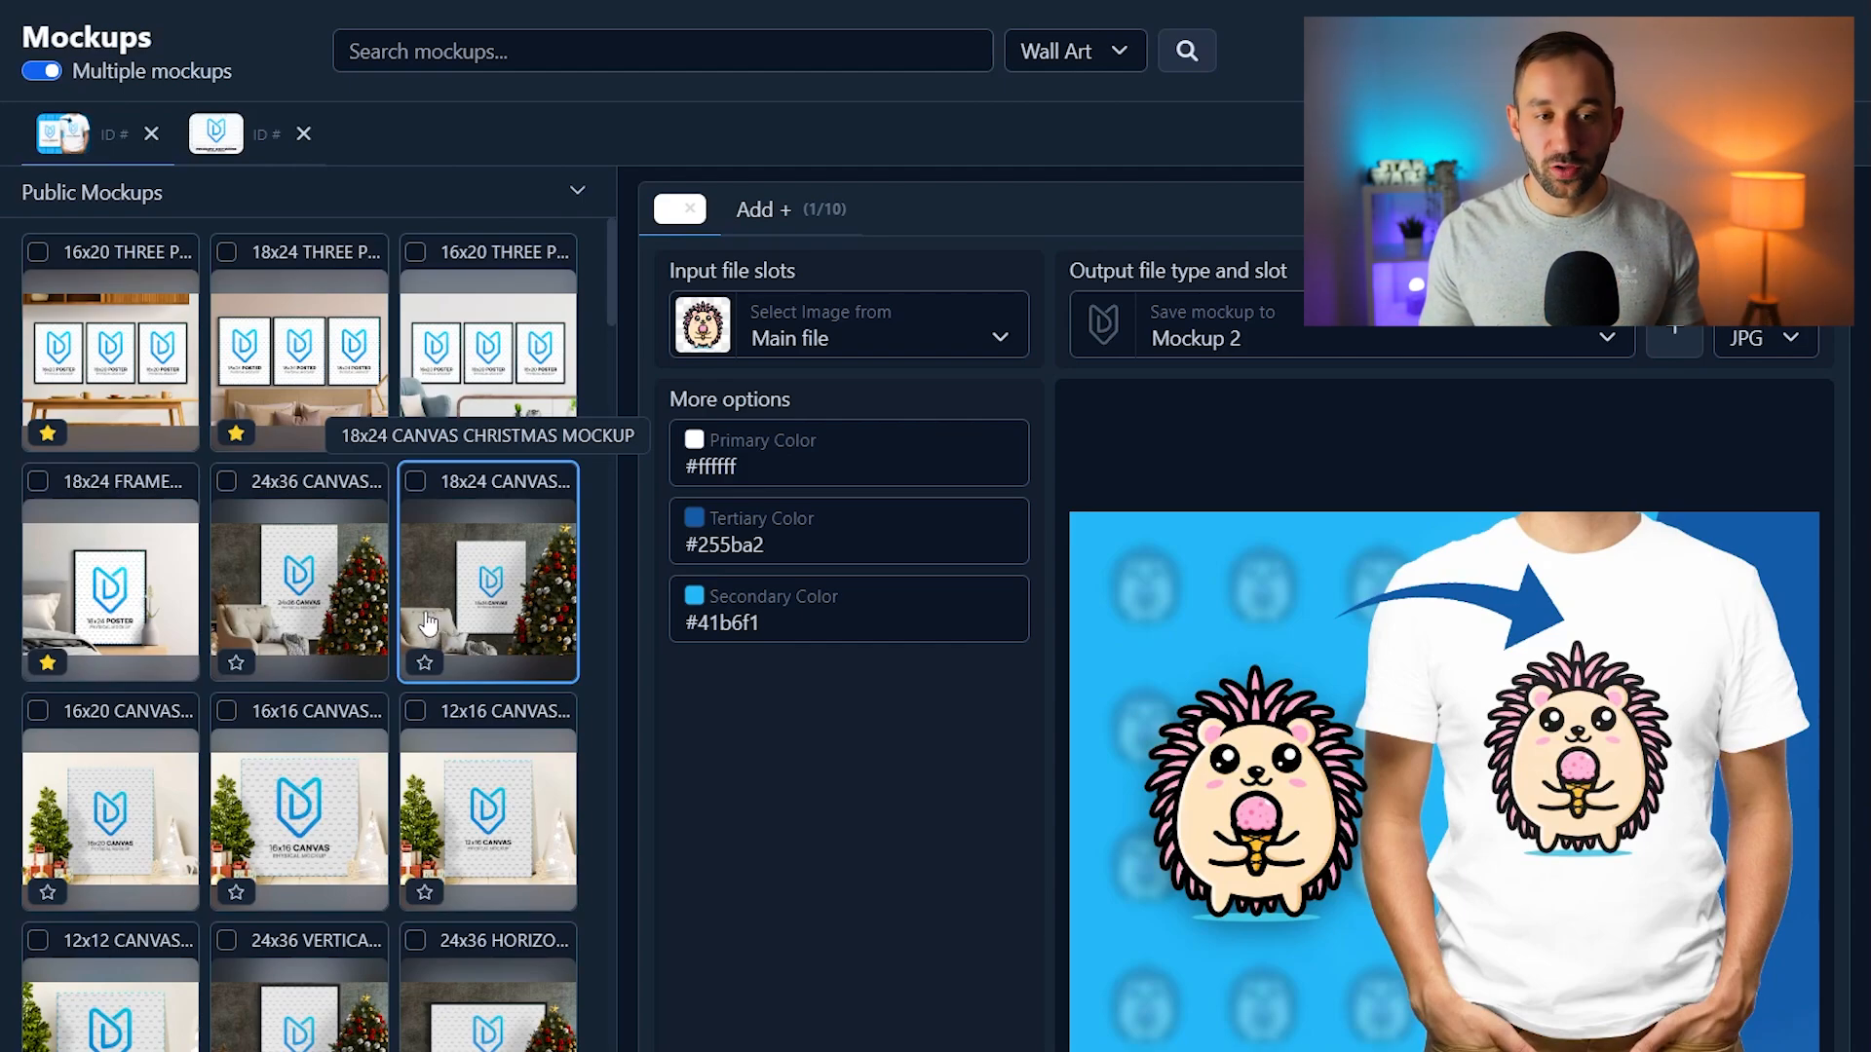
pyautogui.click(73, 498)
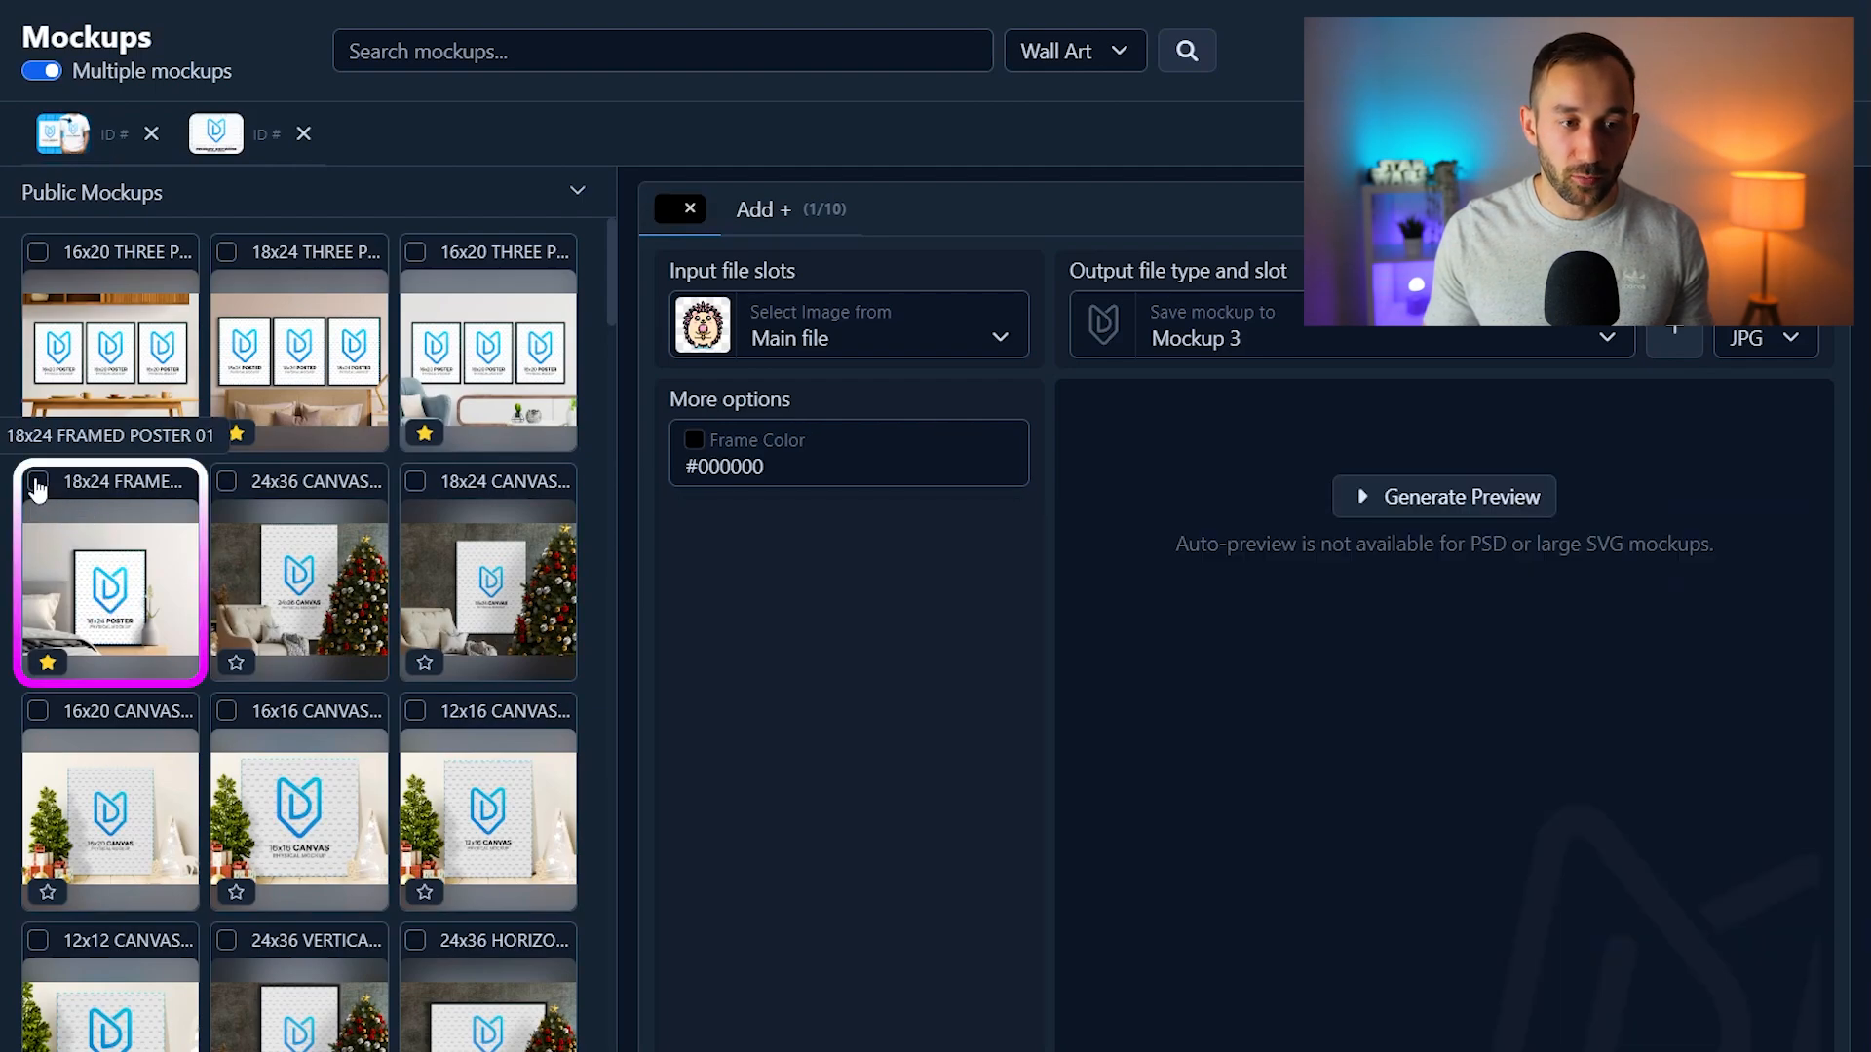
pyautogui.click(38, 484)
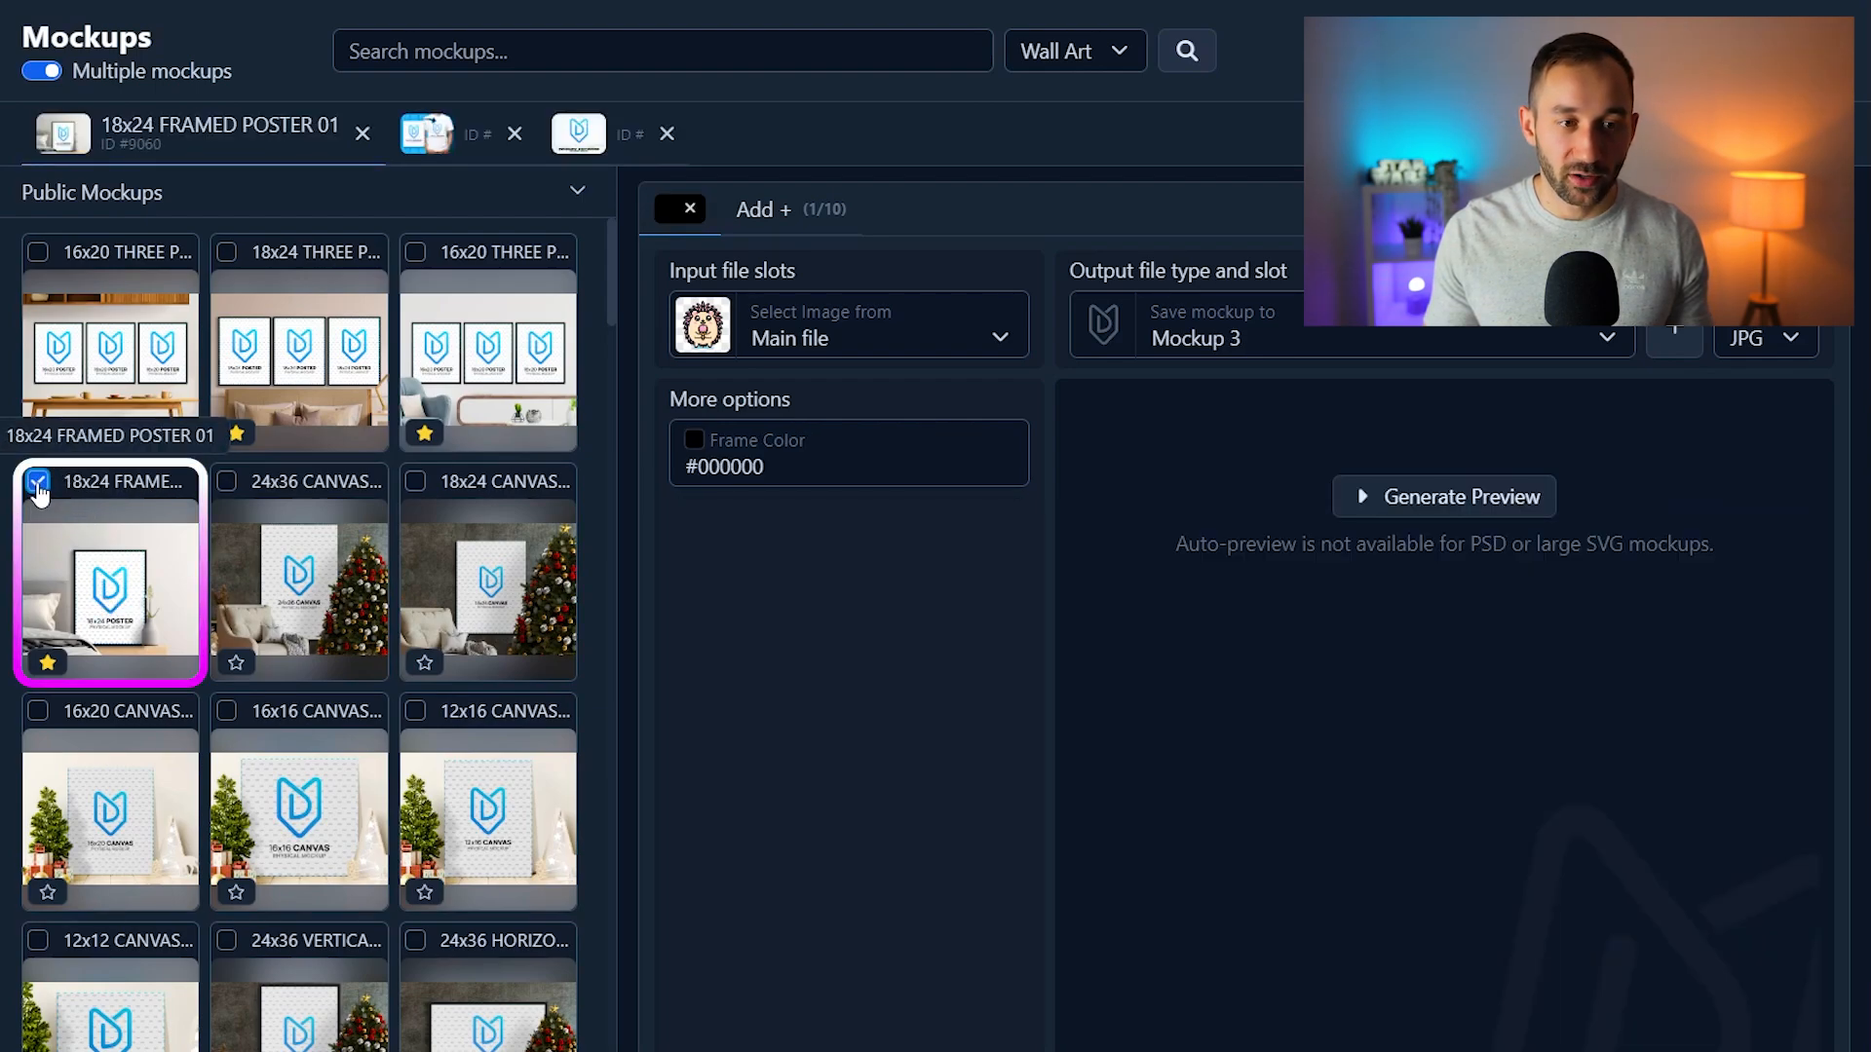
pyautogui.click(39, 486)
pyautogui.click(40, 485)
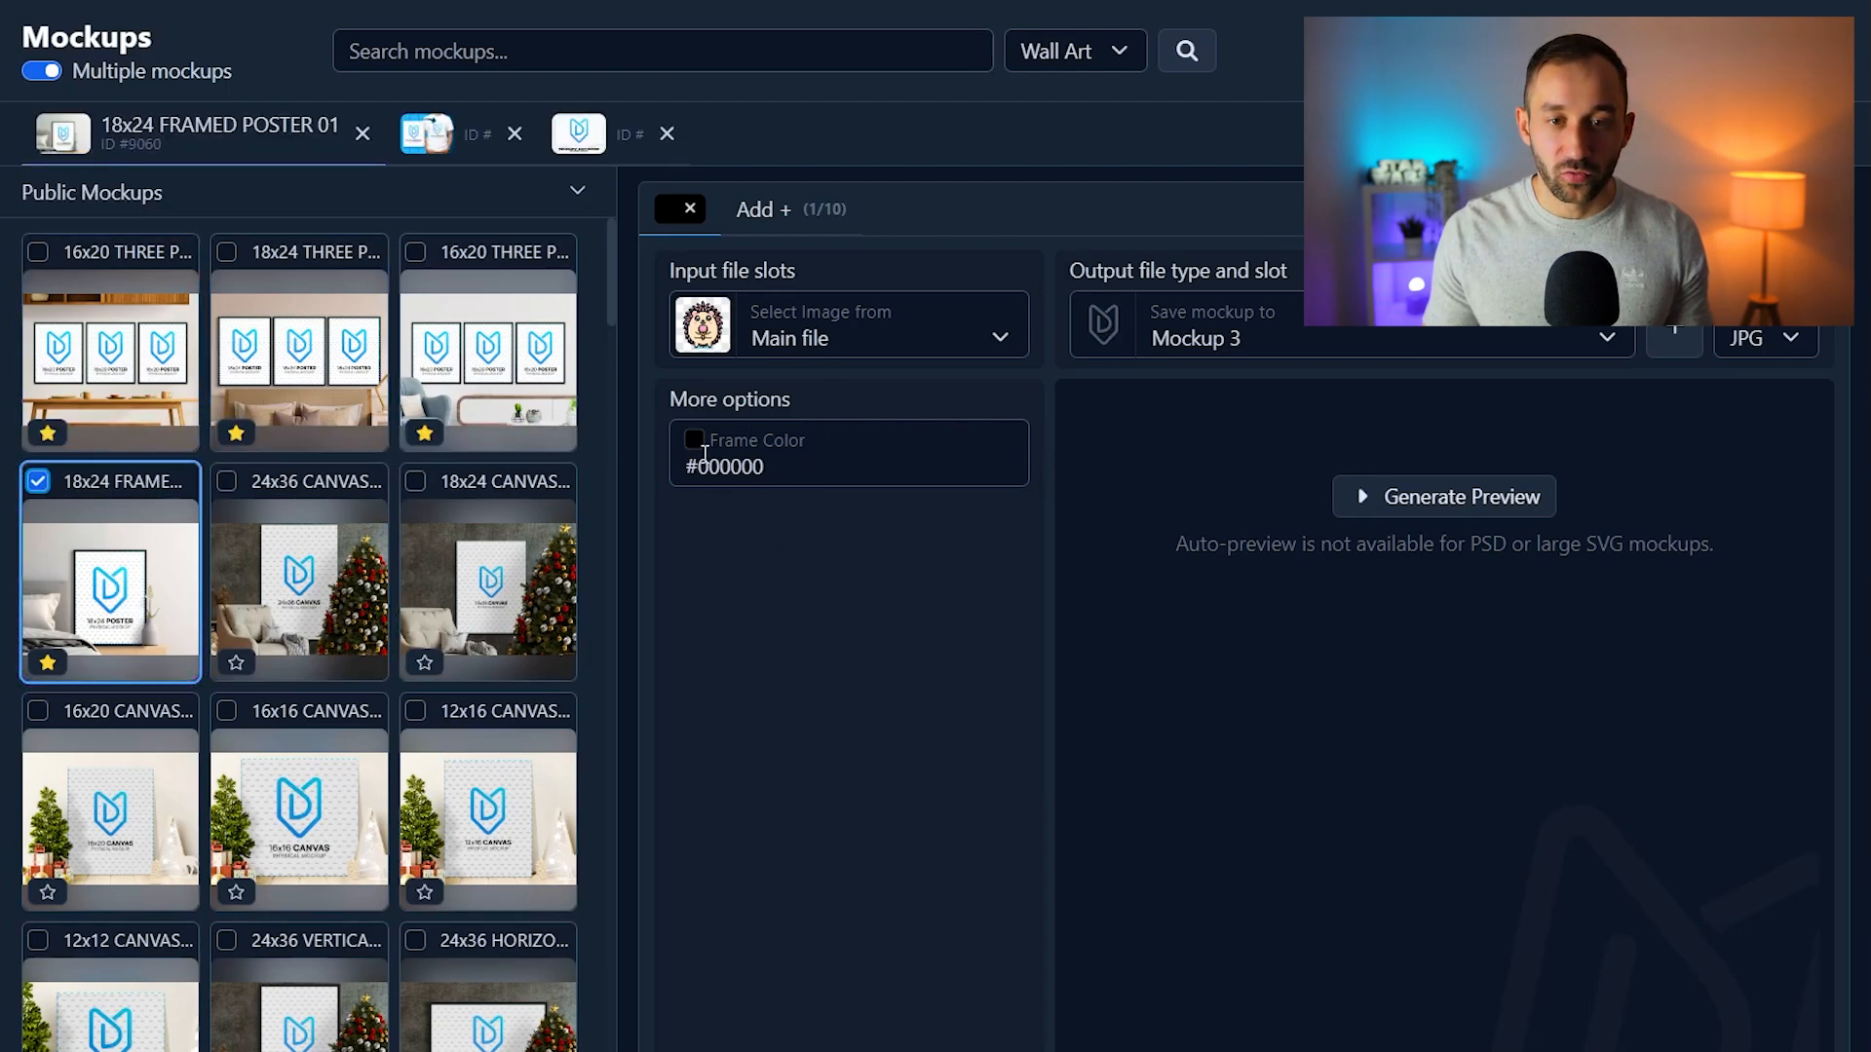
# Set the framed poster mockup's frame color to dark gray, #2e2e2e, and generate its preview.
pyautogui.click(696, 453)
pyautogui.click(734, 509)
pyautogui.click(1311, 468)
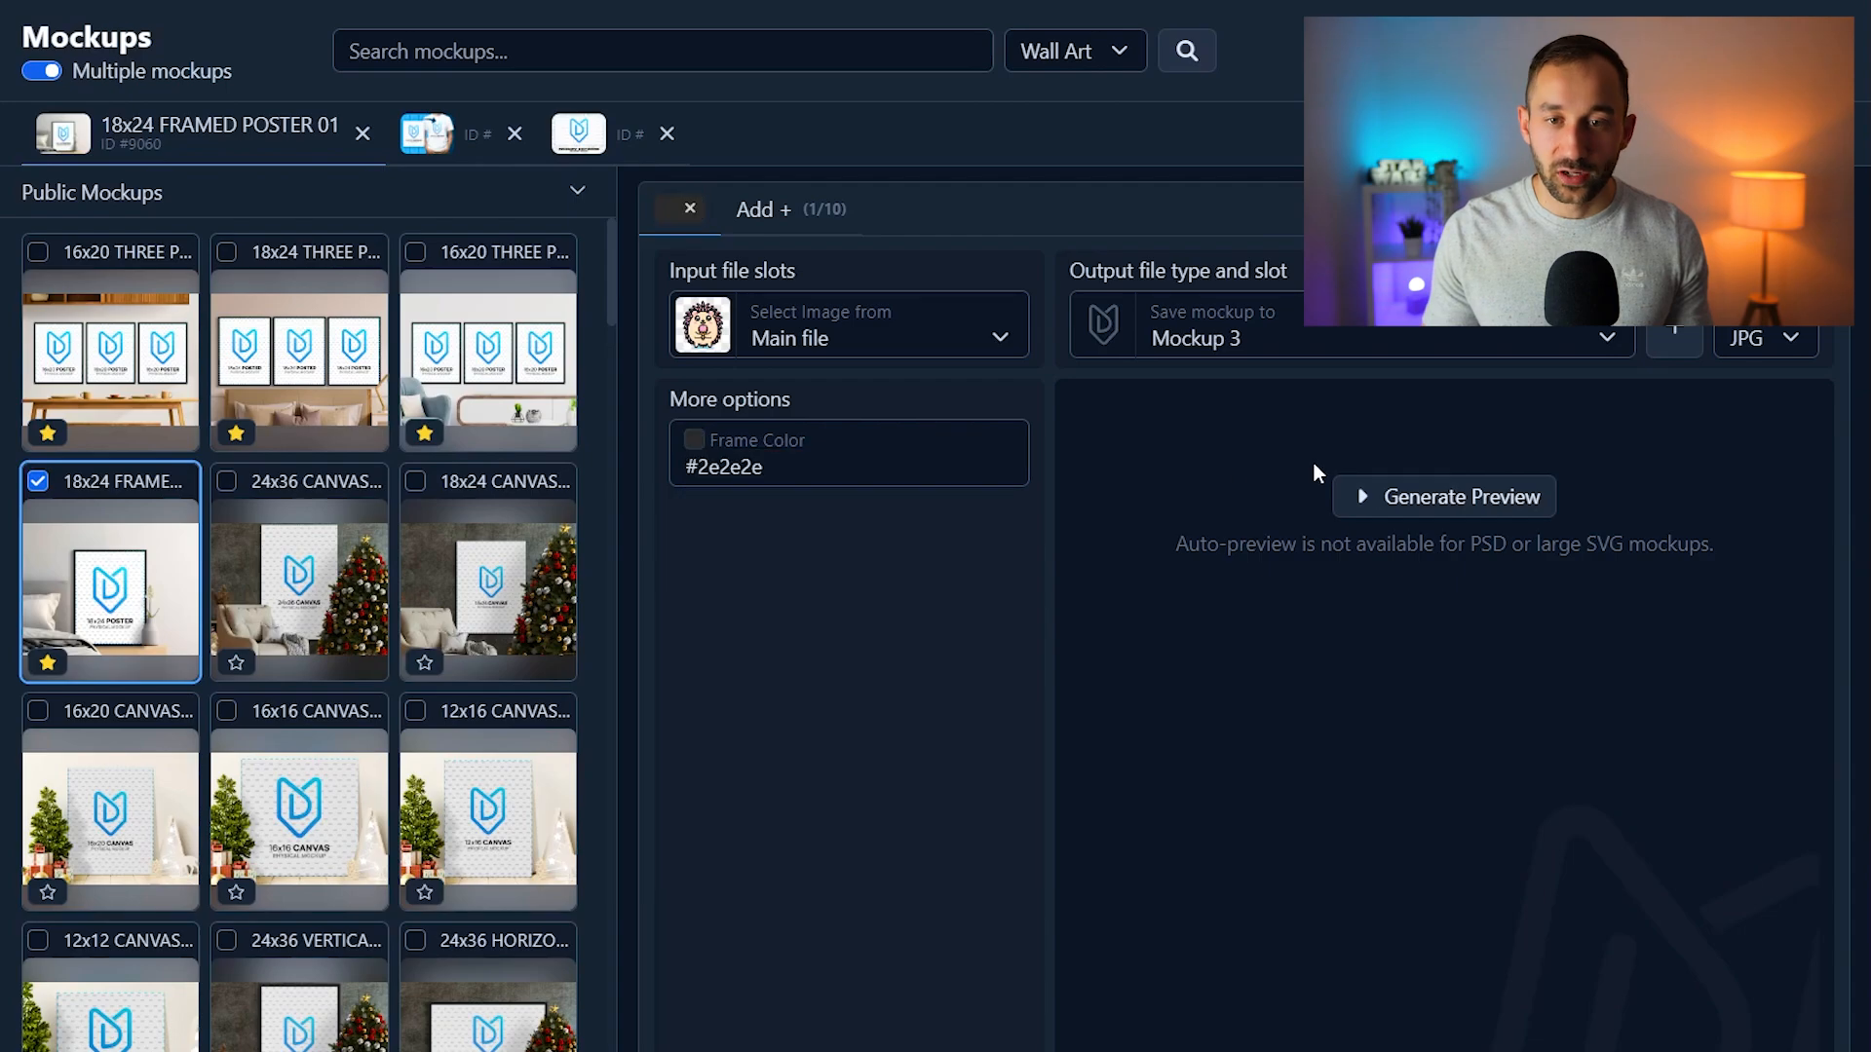
pyautogui.click(1464, 497)
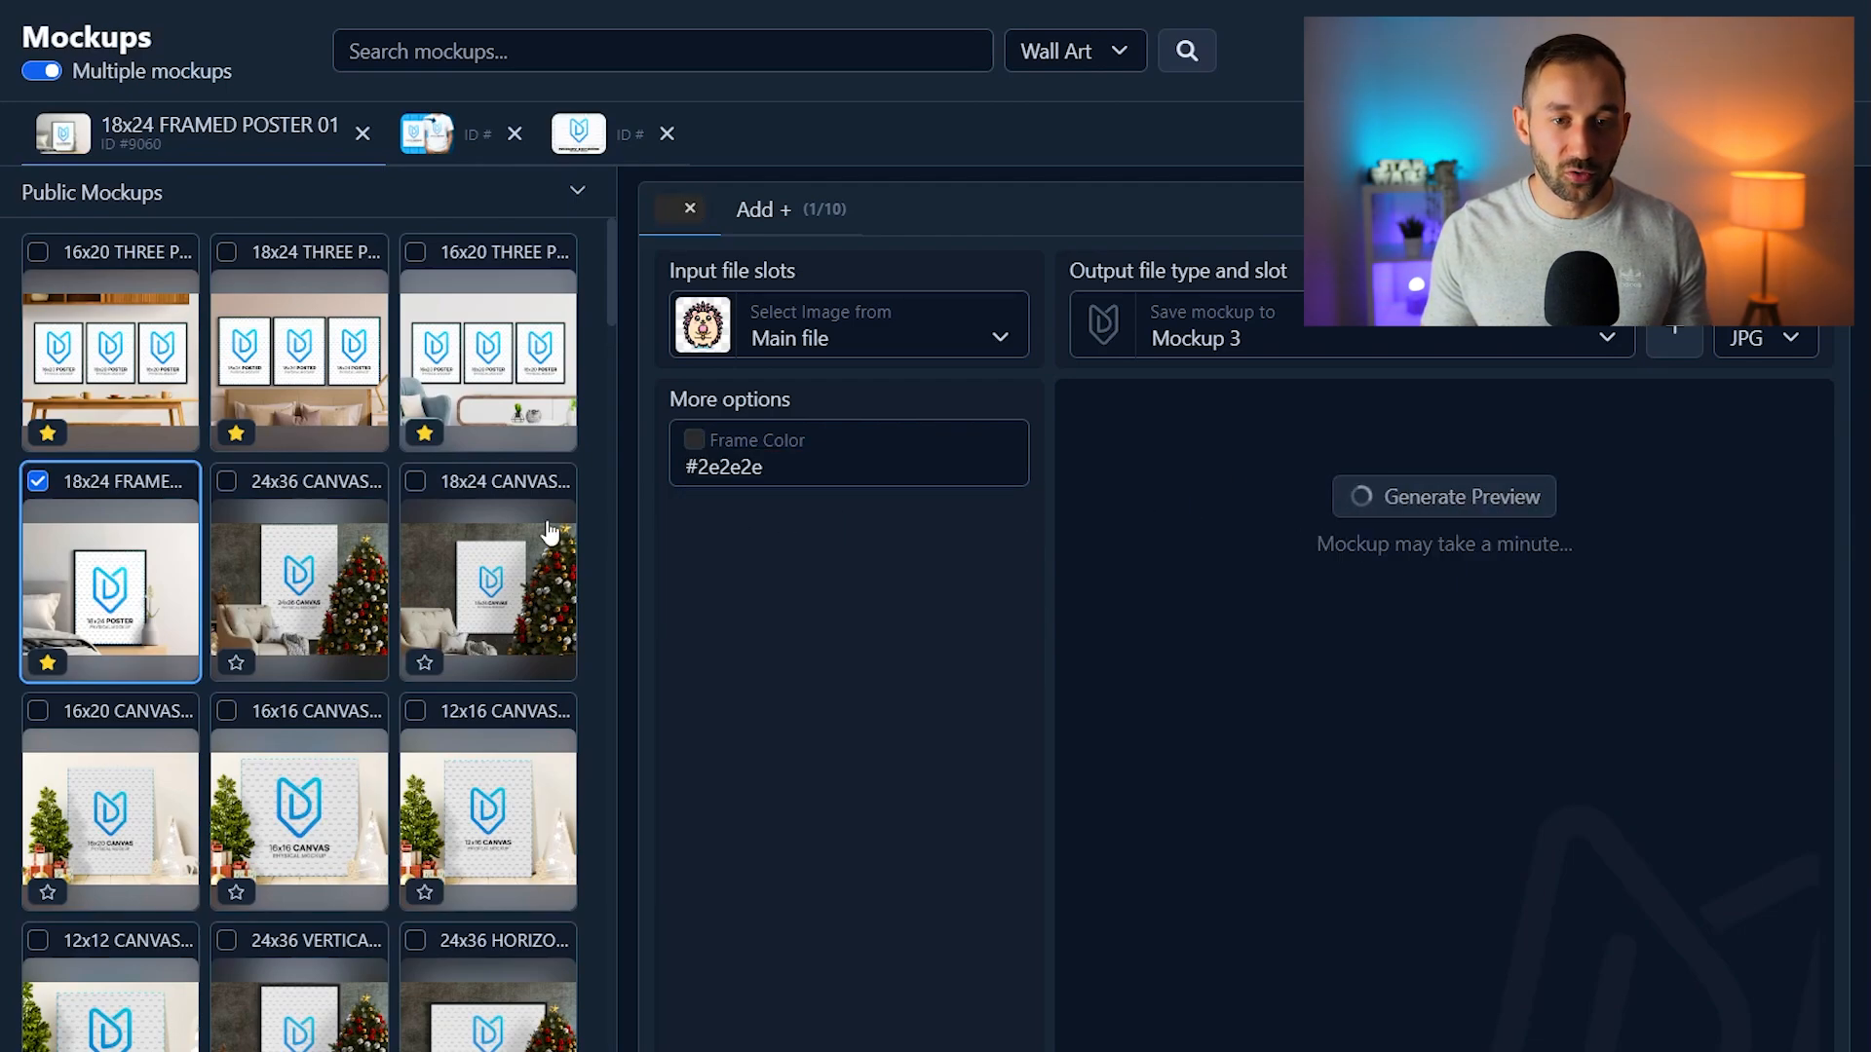
# Add the GILDAN 18000 FALL MODEL 01 sweatshirt mockup from the Clothing category.
pyautogui.click(1075, 51)
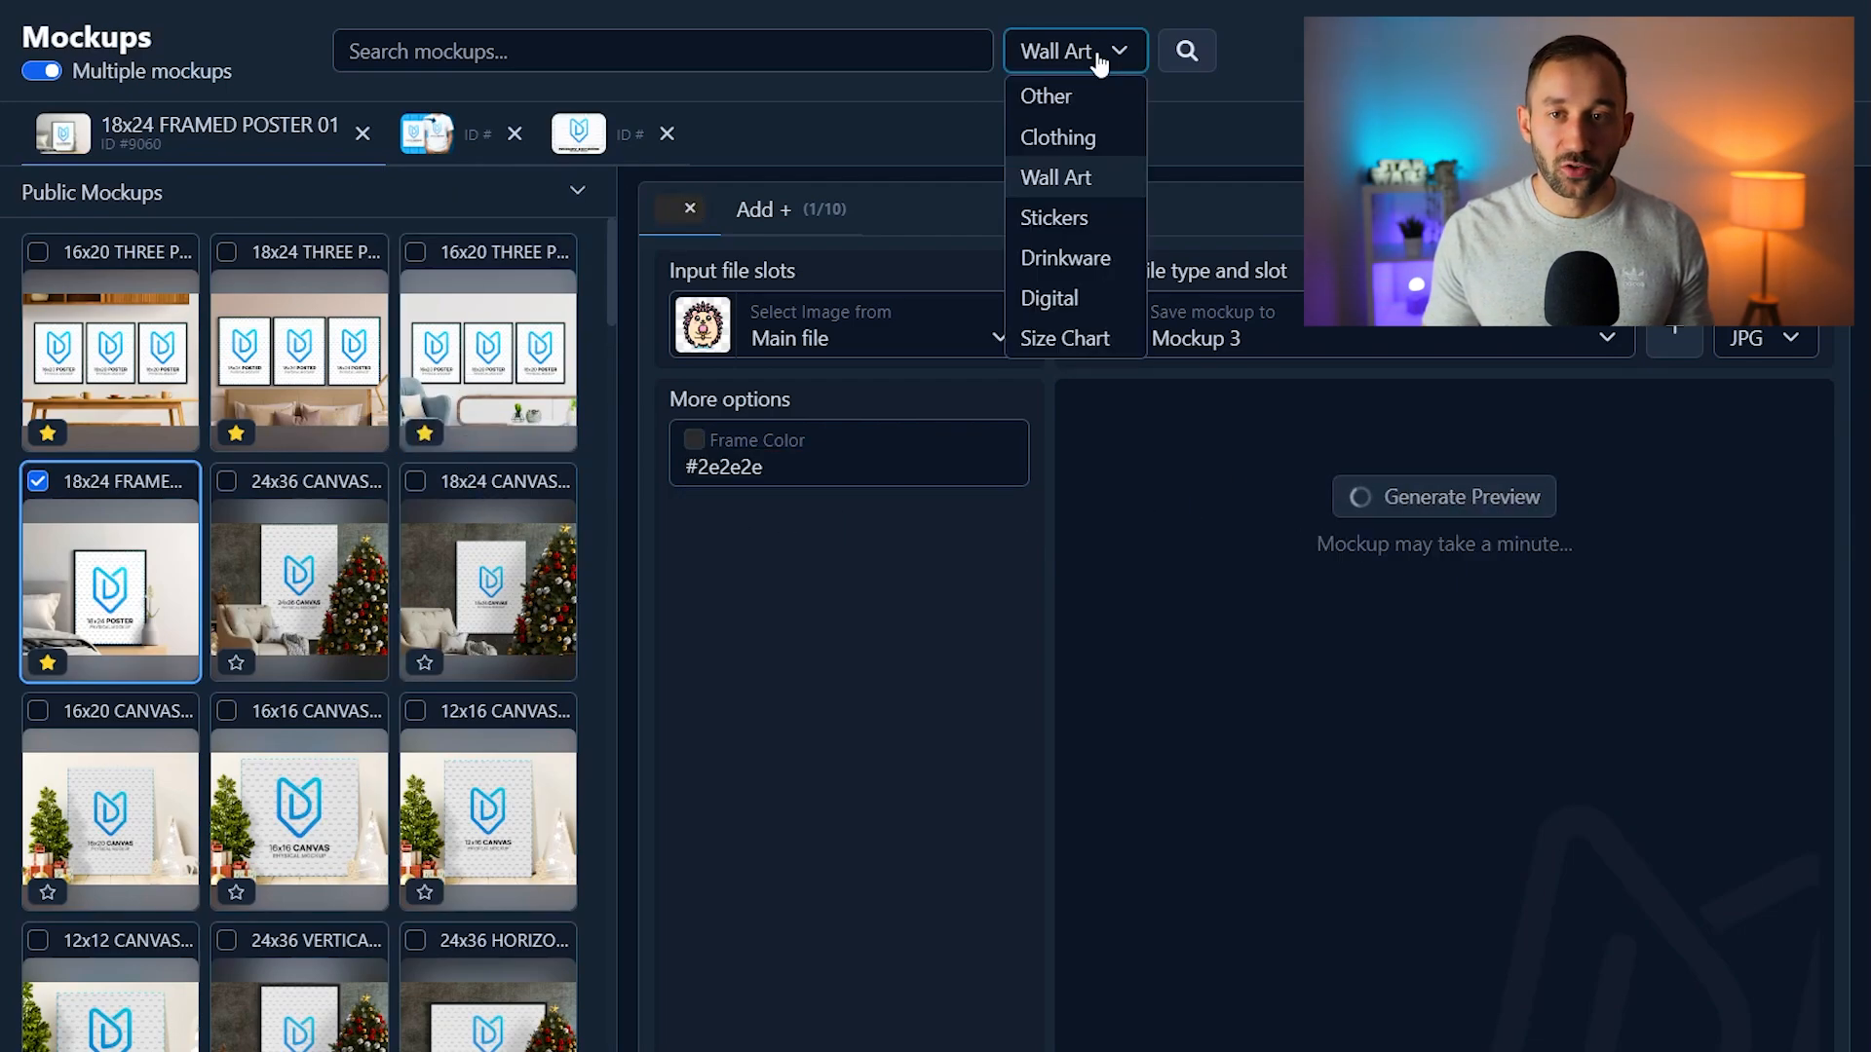
pyautogui.click(1091, 137)
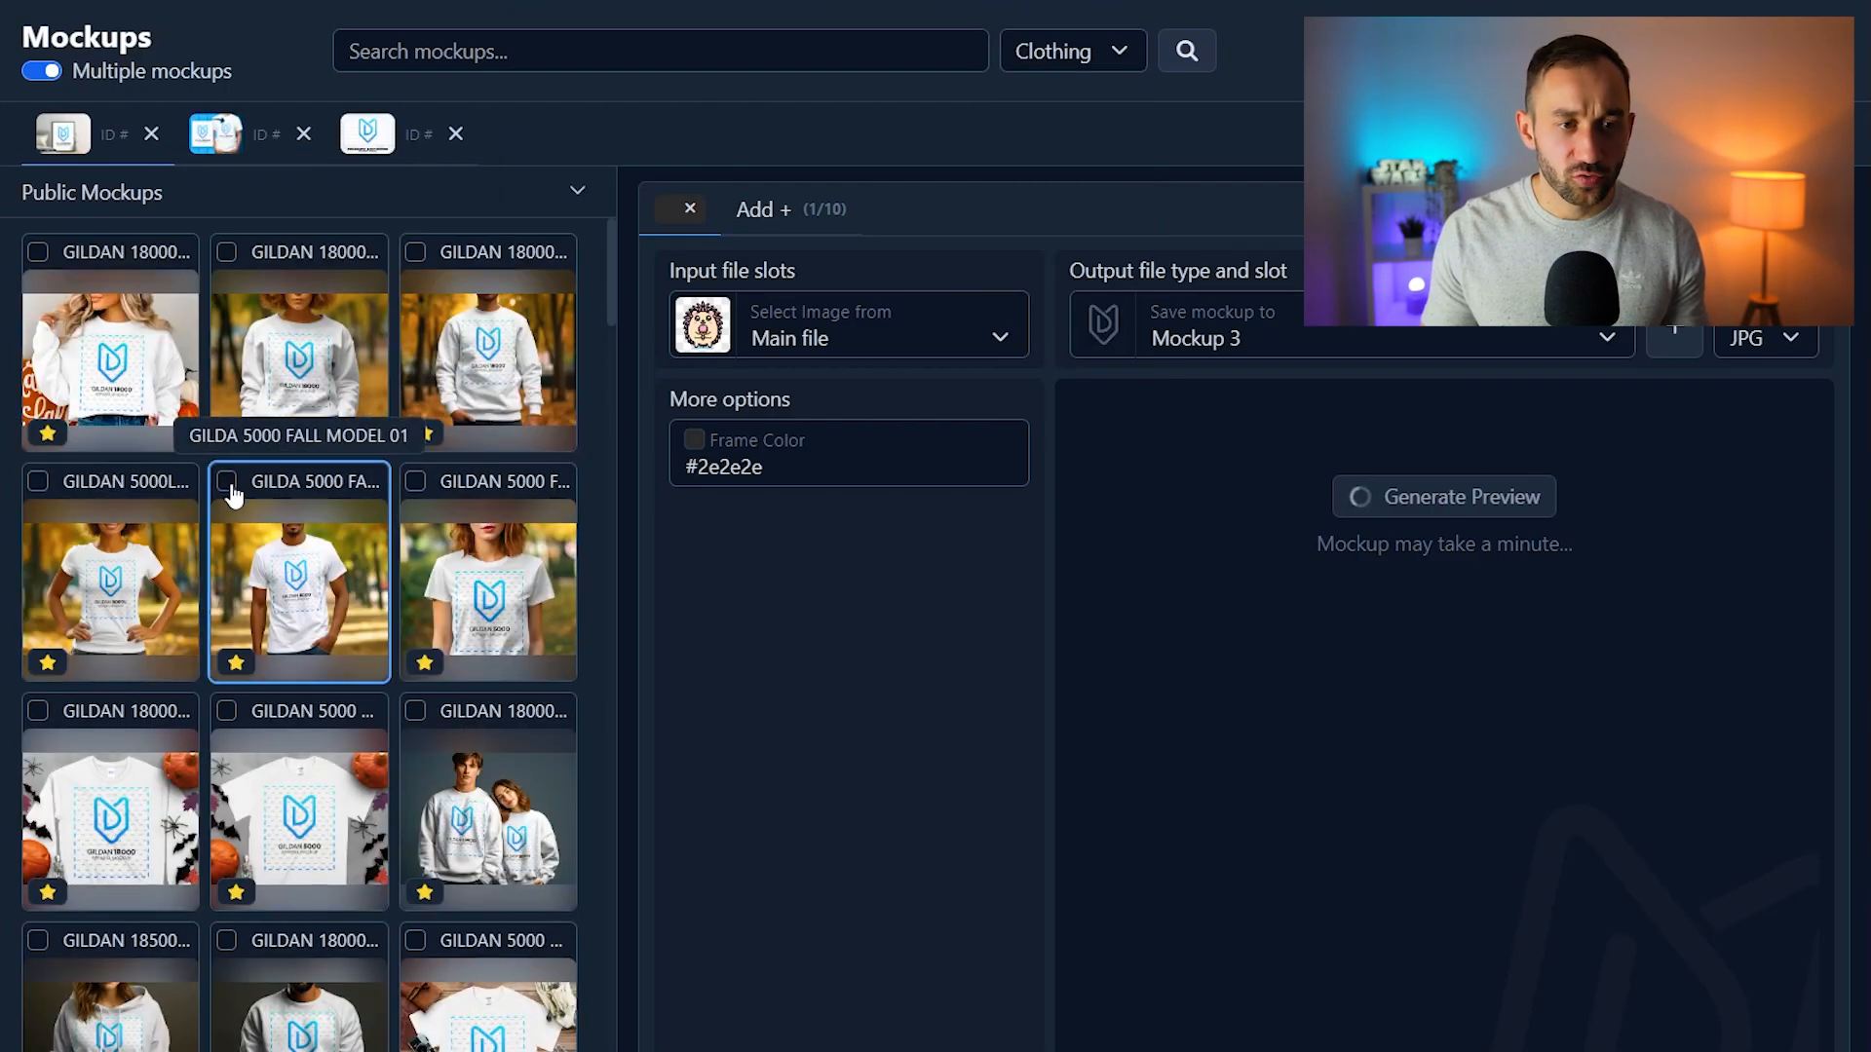
pyautogui.scroll(-2, 458, 607)
pyautogui.scroll(2, 458, 607)
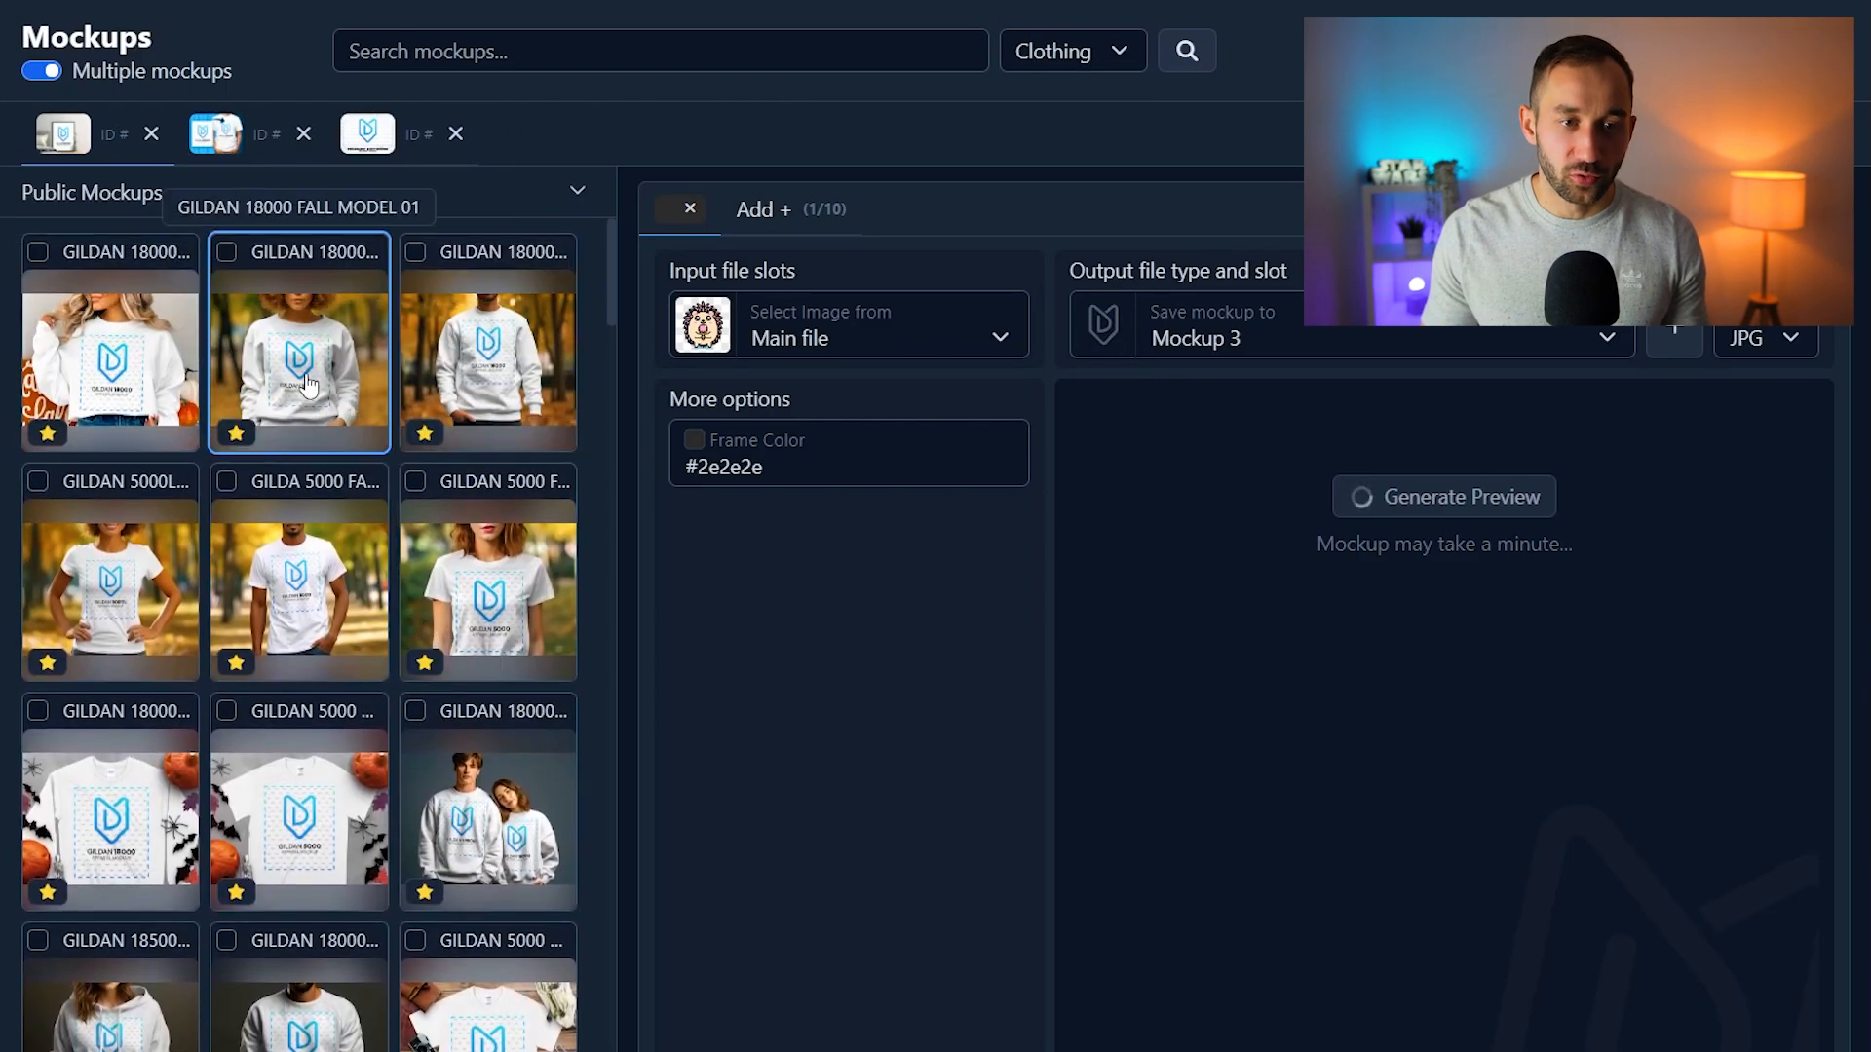
pyautogui.click(227, 254)
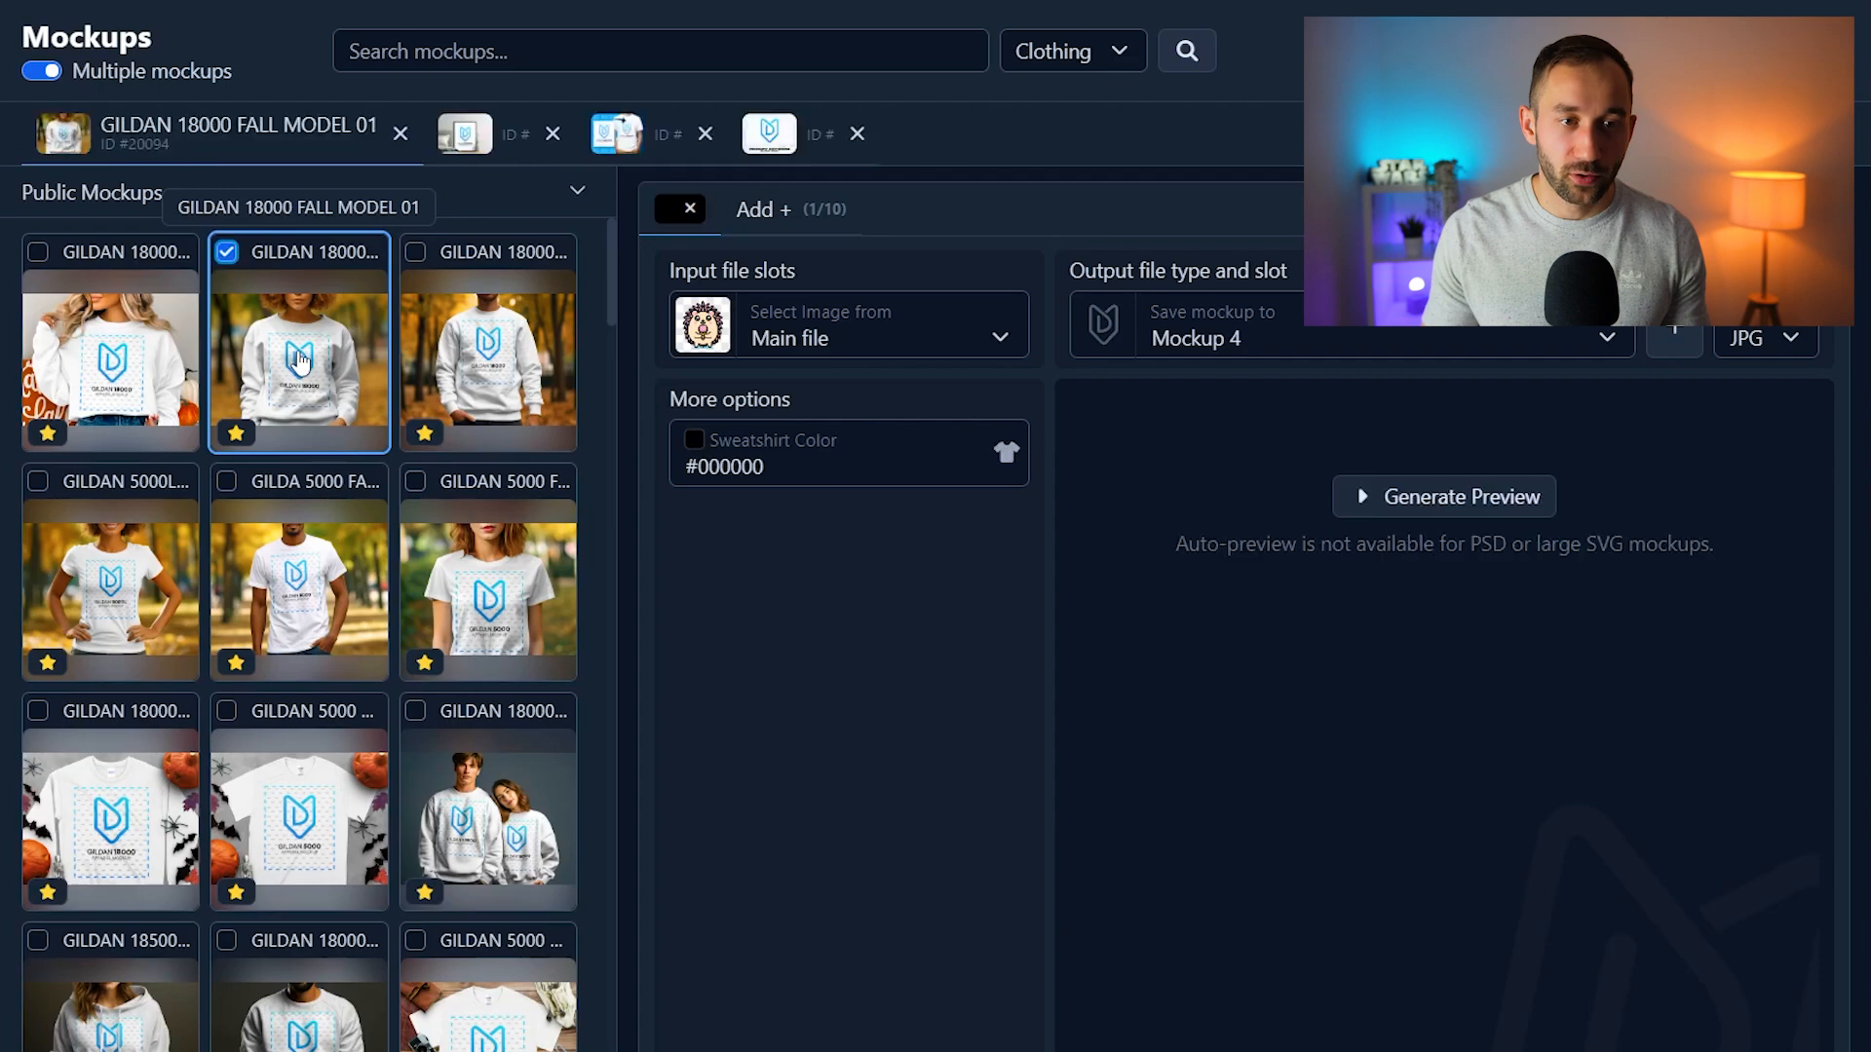
# Set the sweatshirt mockup's color to a light beige, #b9b1a7.
pyautogui.click(693, 440)
pyautogui.moveTo(844, 557); pyautogui.dragTo(792, 538)
pyautogui.moveTo(693, 495)
pyautogui.mouseDown()
pyautogui.moveTo(688, 515)
pyautogui.moveTo(715, 500)
pyautogui.mouseUp()
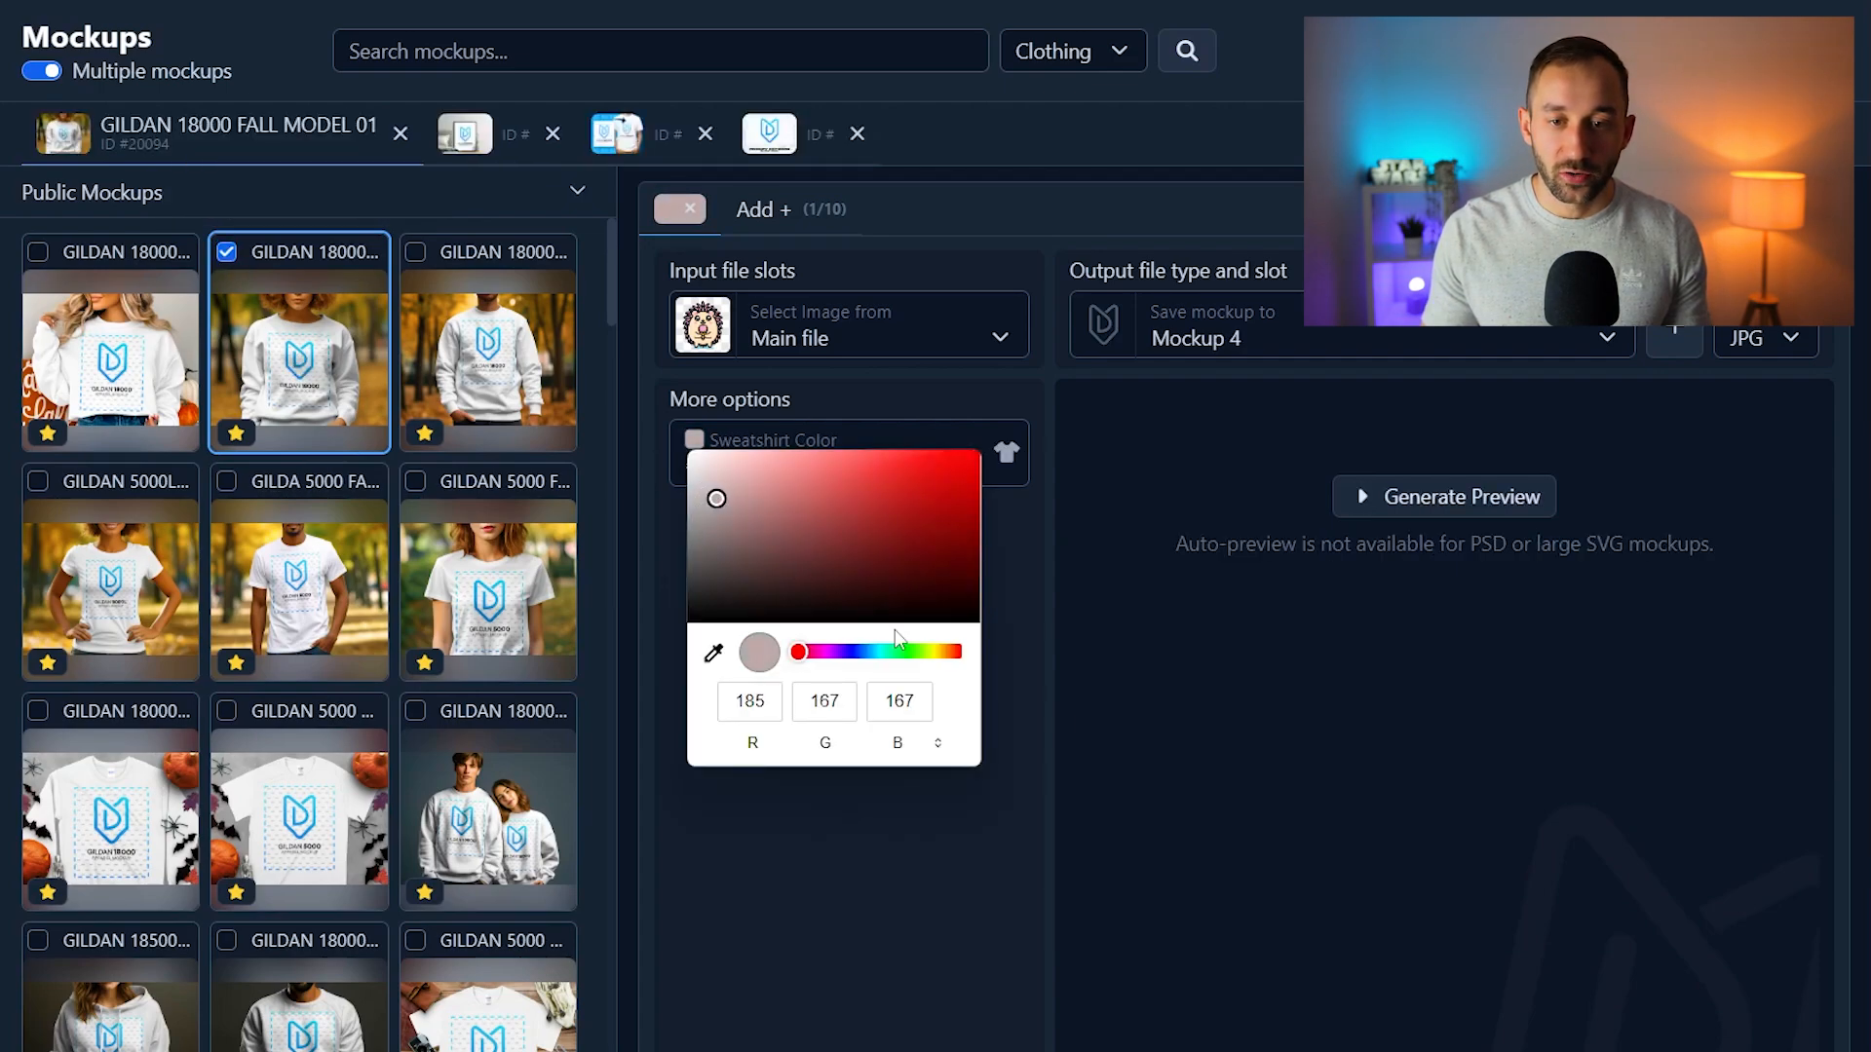
pyautogui.moveTo(926, 652); pyautogui.dragTo(945, 651)
pyautogui.click(1098, 500)
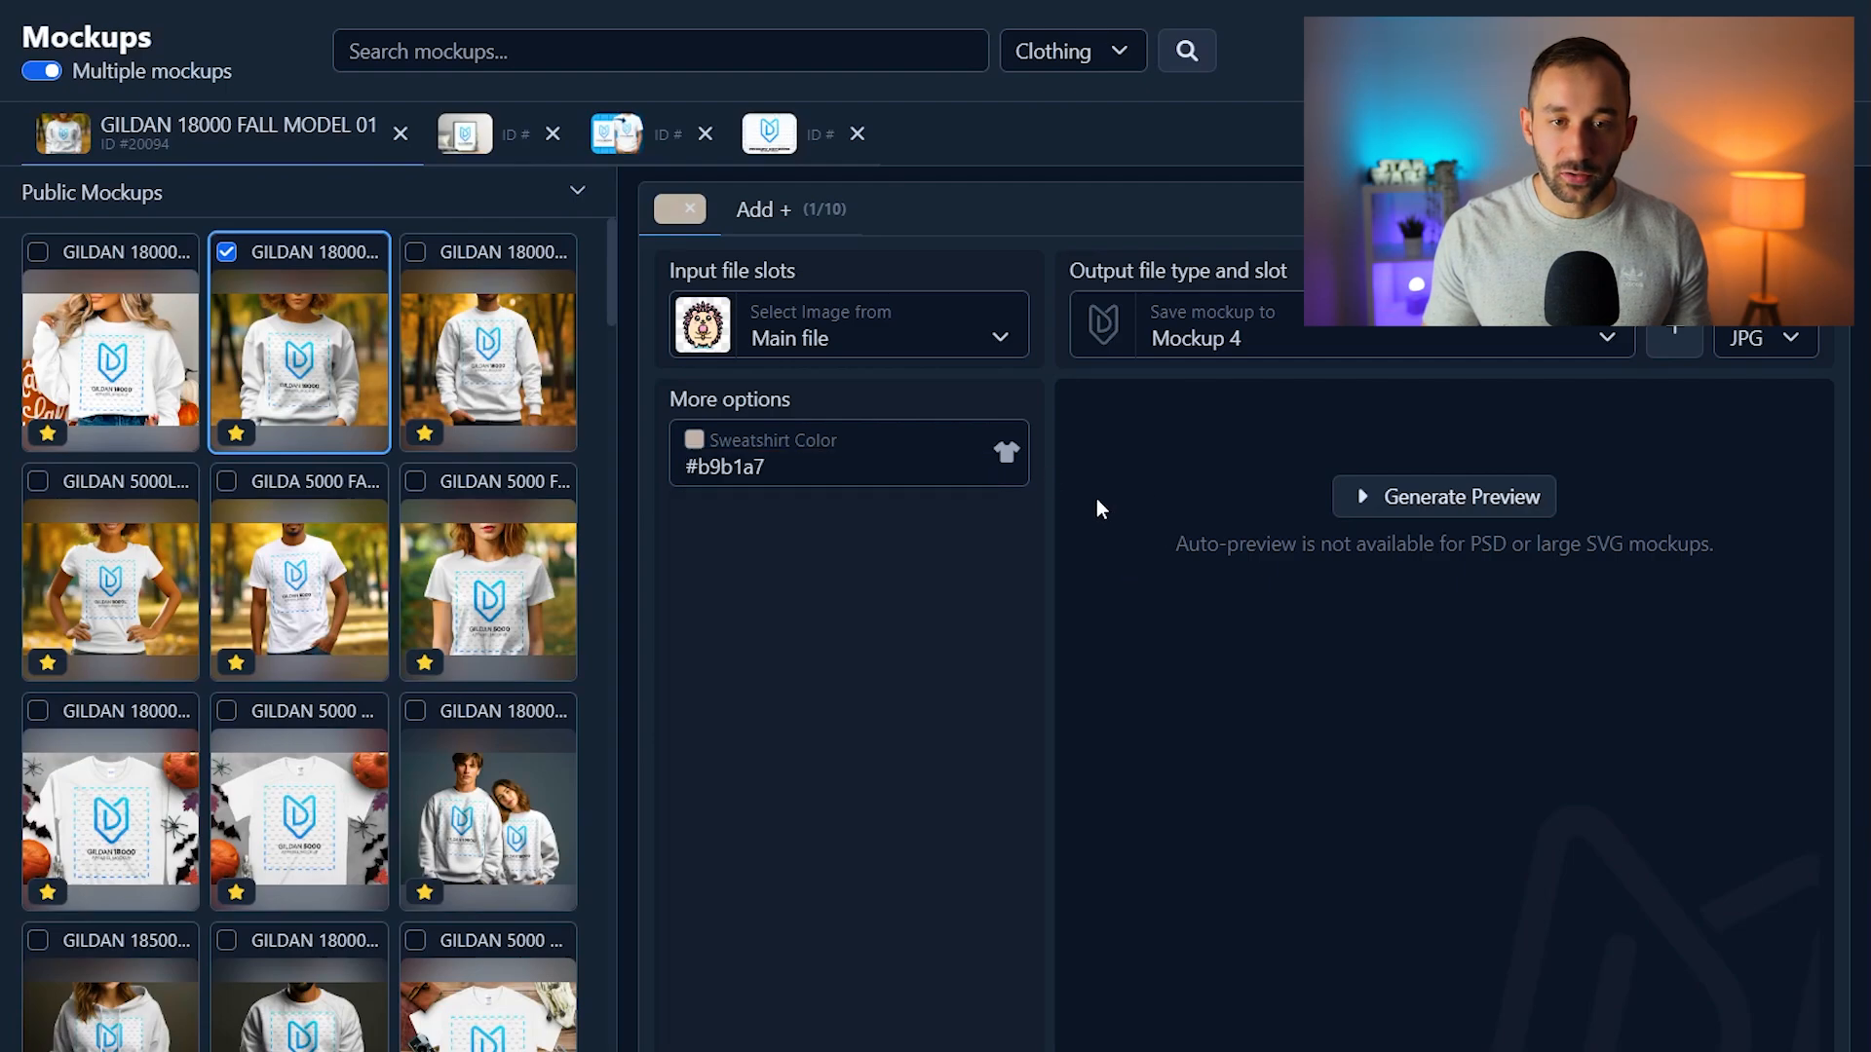
# Add the DIE-CUT TRANSPARENT STICKER mockup from the Stickers category and generate its preview.
pyautogui.click(1072, 51)
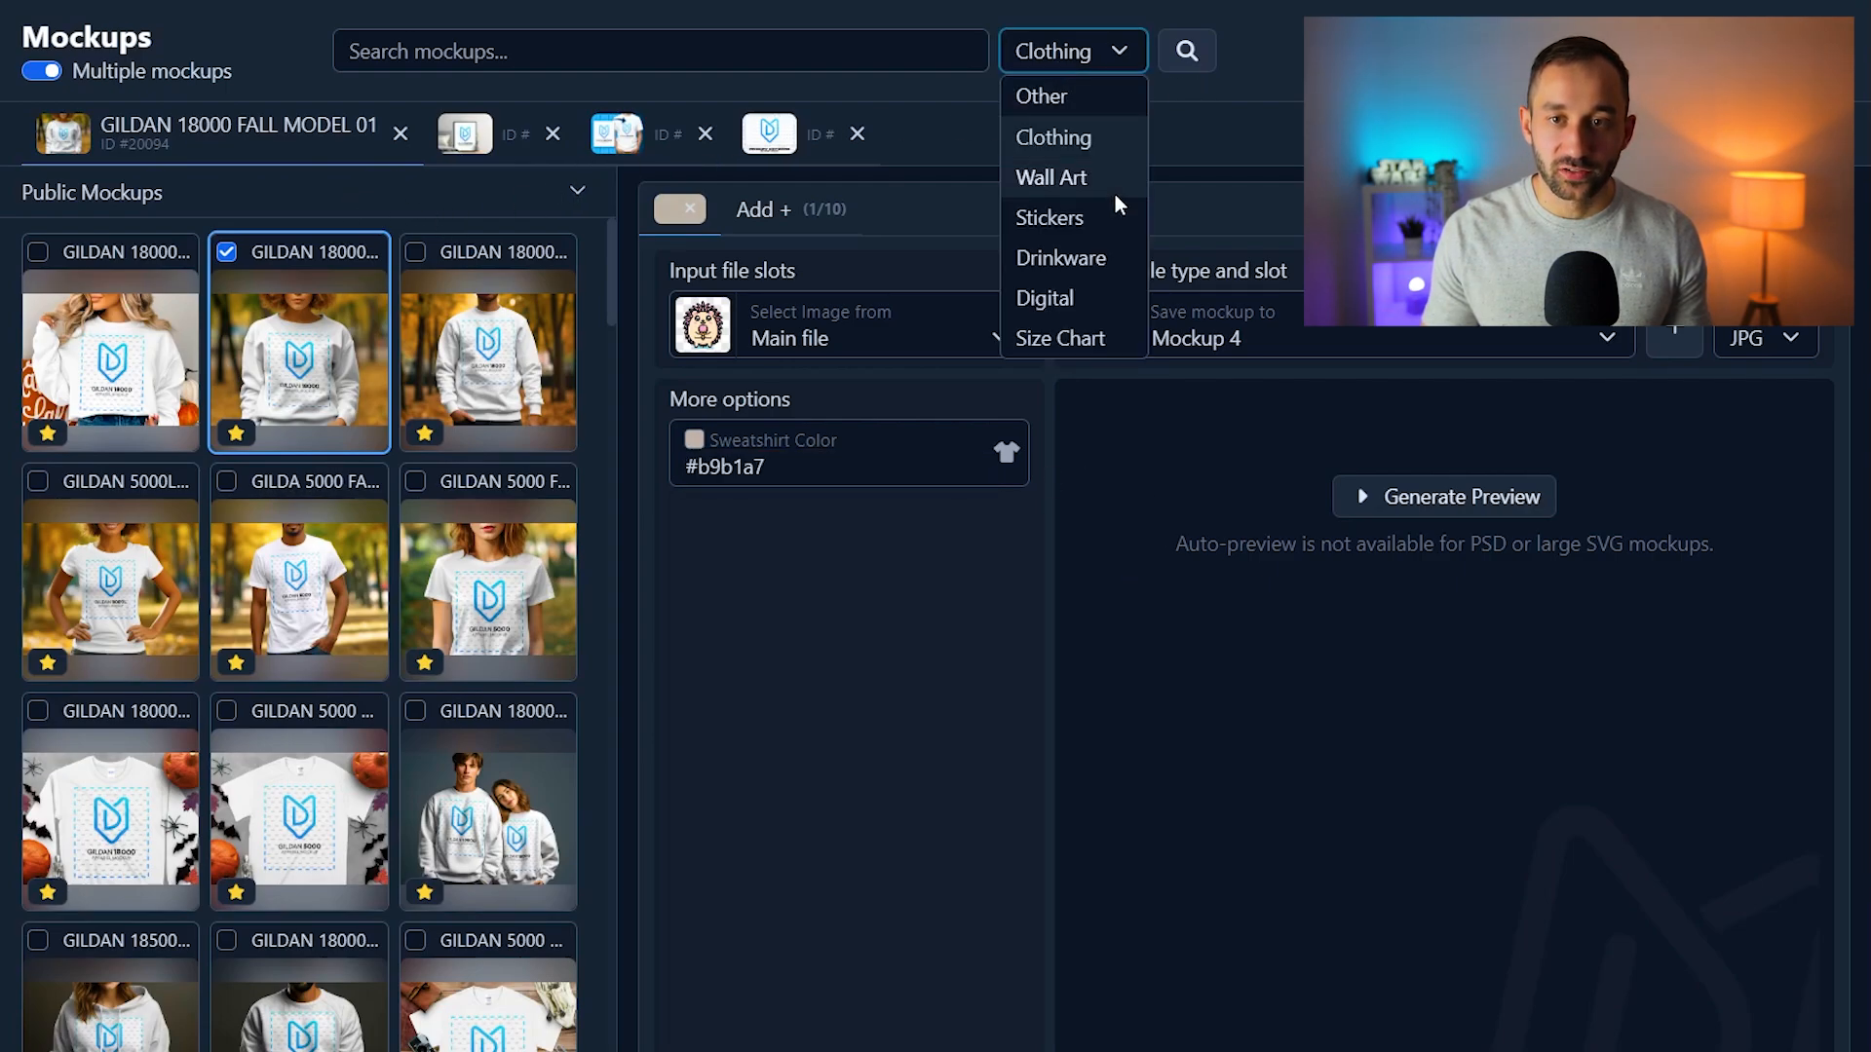
pyautogui.click(1090, 207)
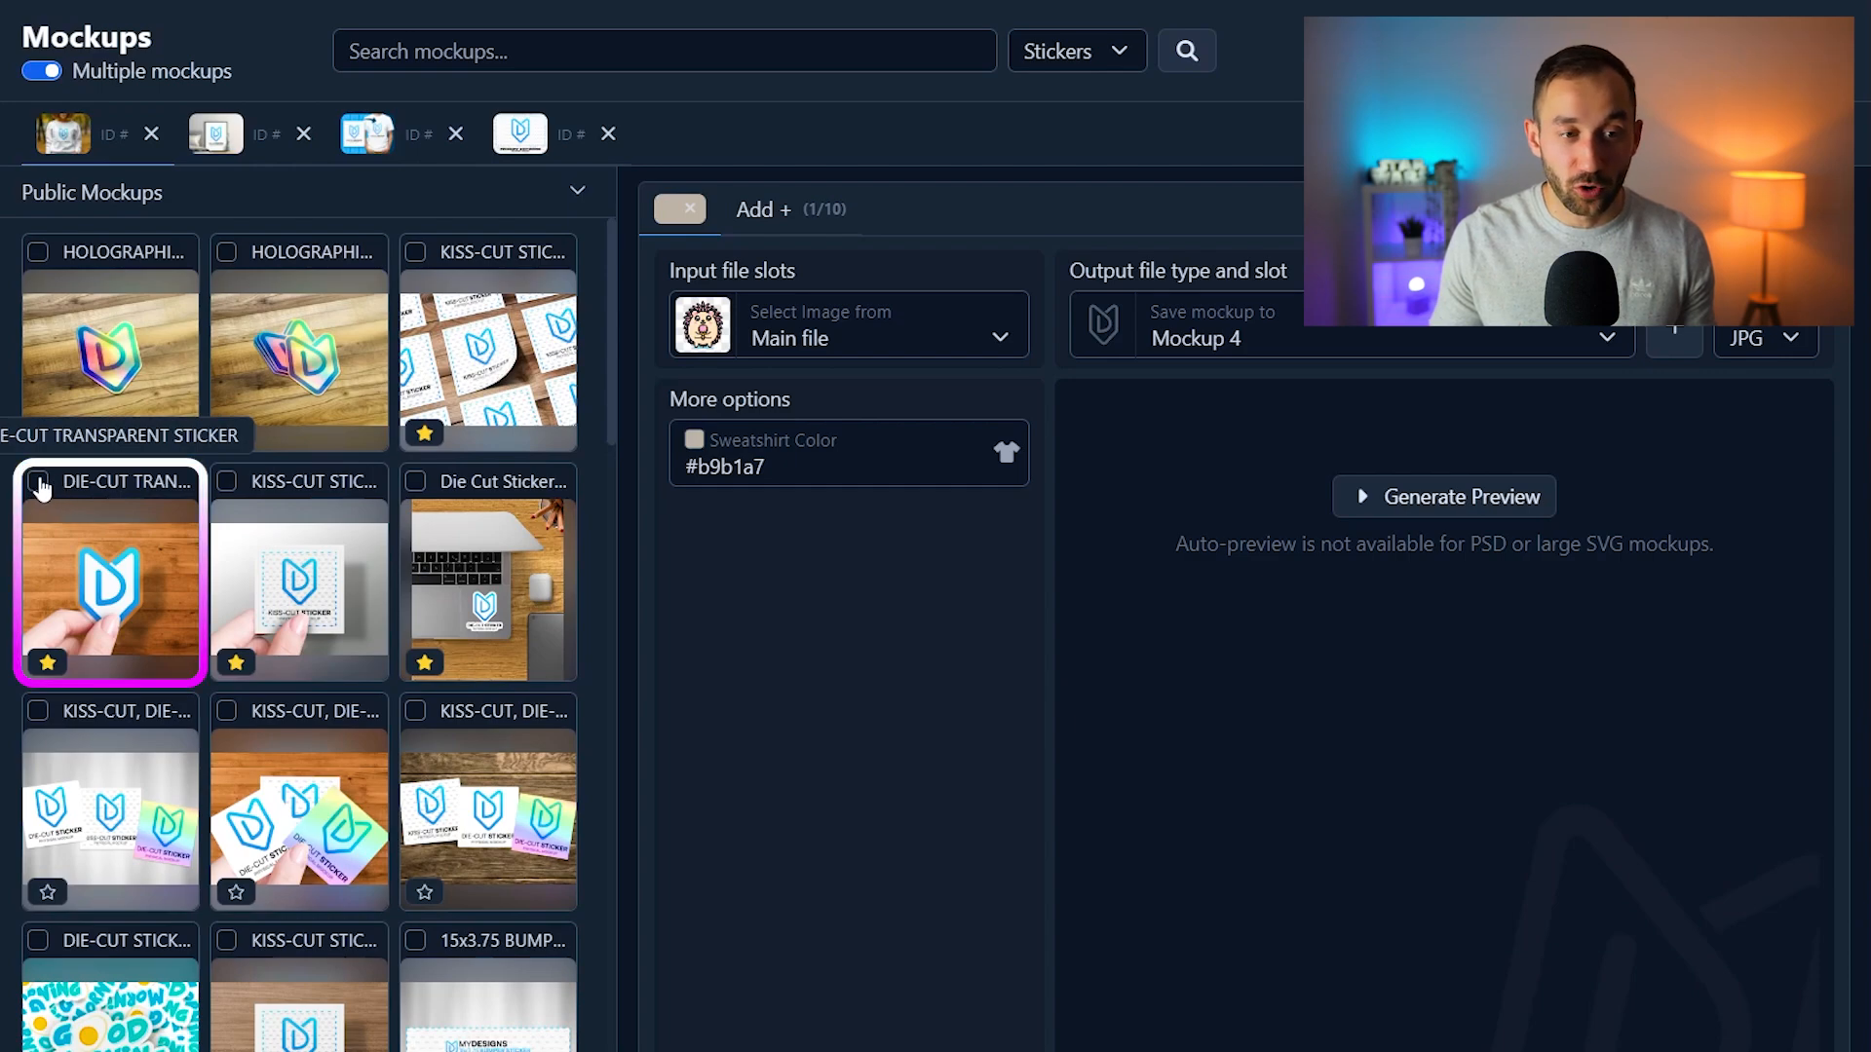
pyautogui.click(39, 484)
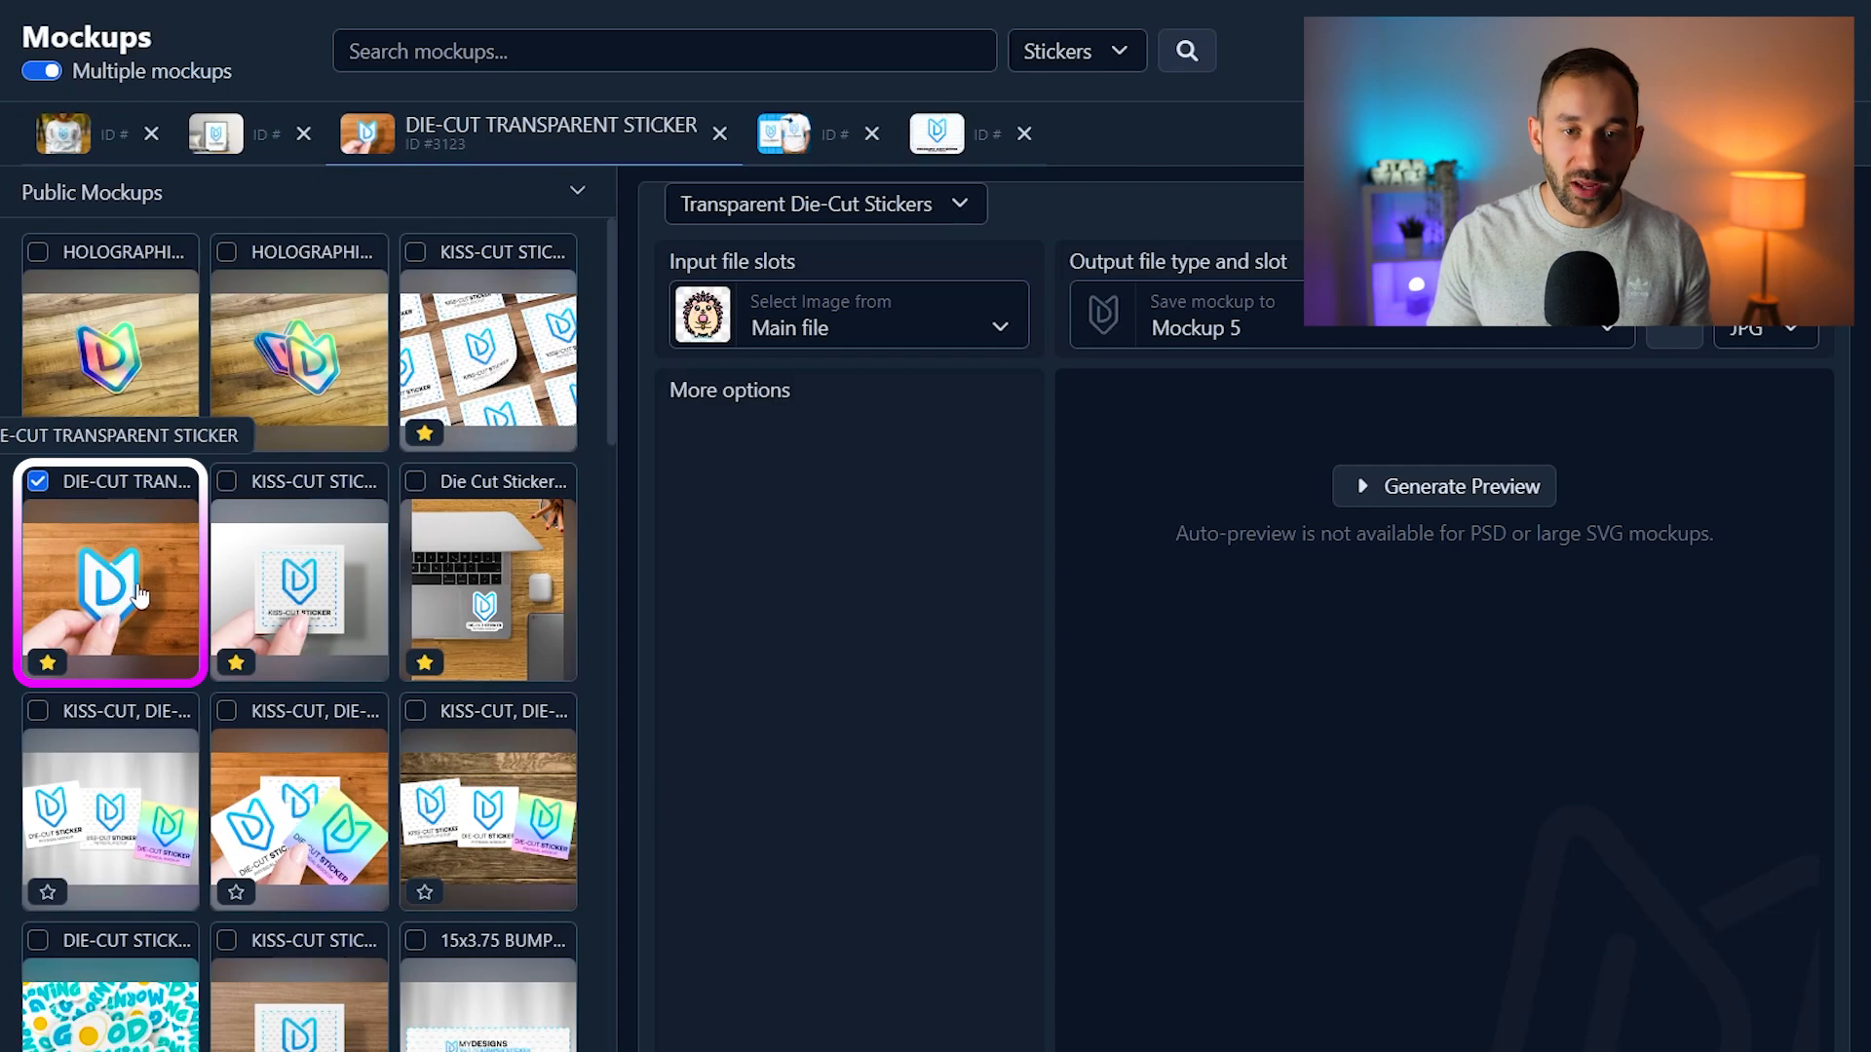
pyautogui.click(1534, 489)
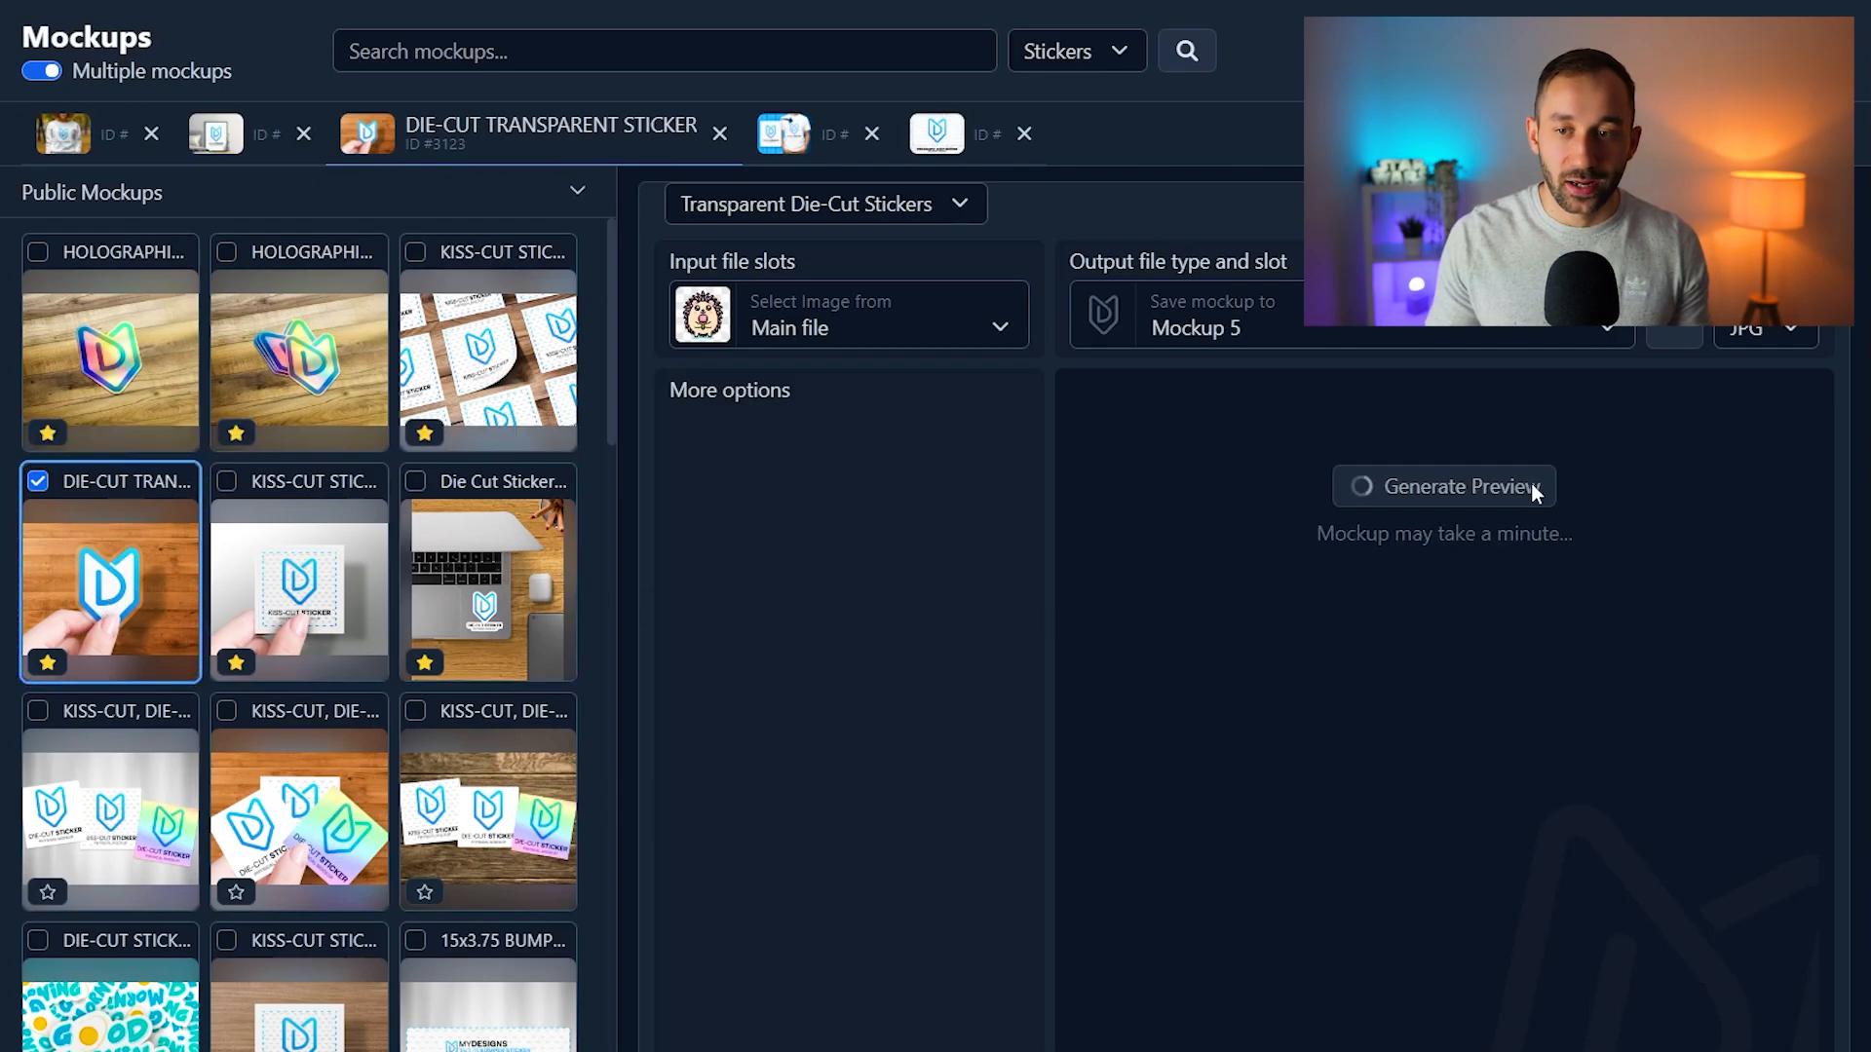
# Check the settings of the added mockups and generate the mockups for all listings, confirming the action.
pyautogui.click(783, 133)
pyautogui.click(963, 143)
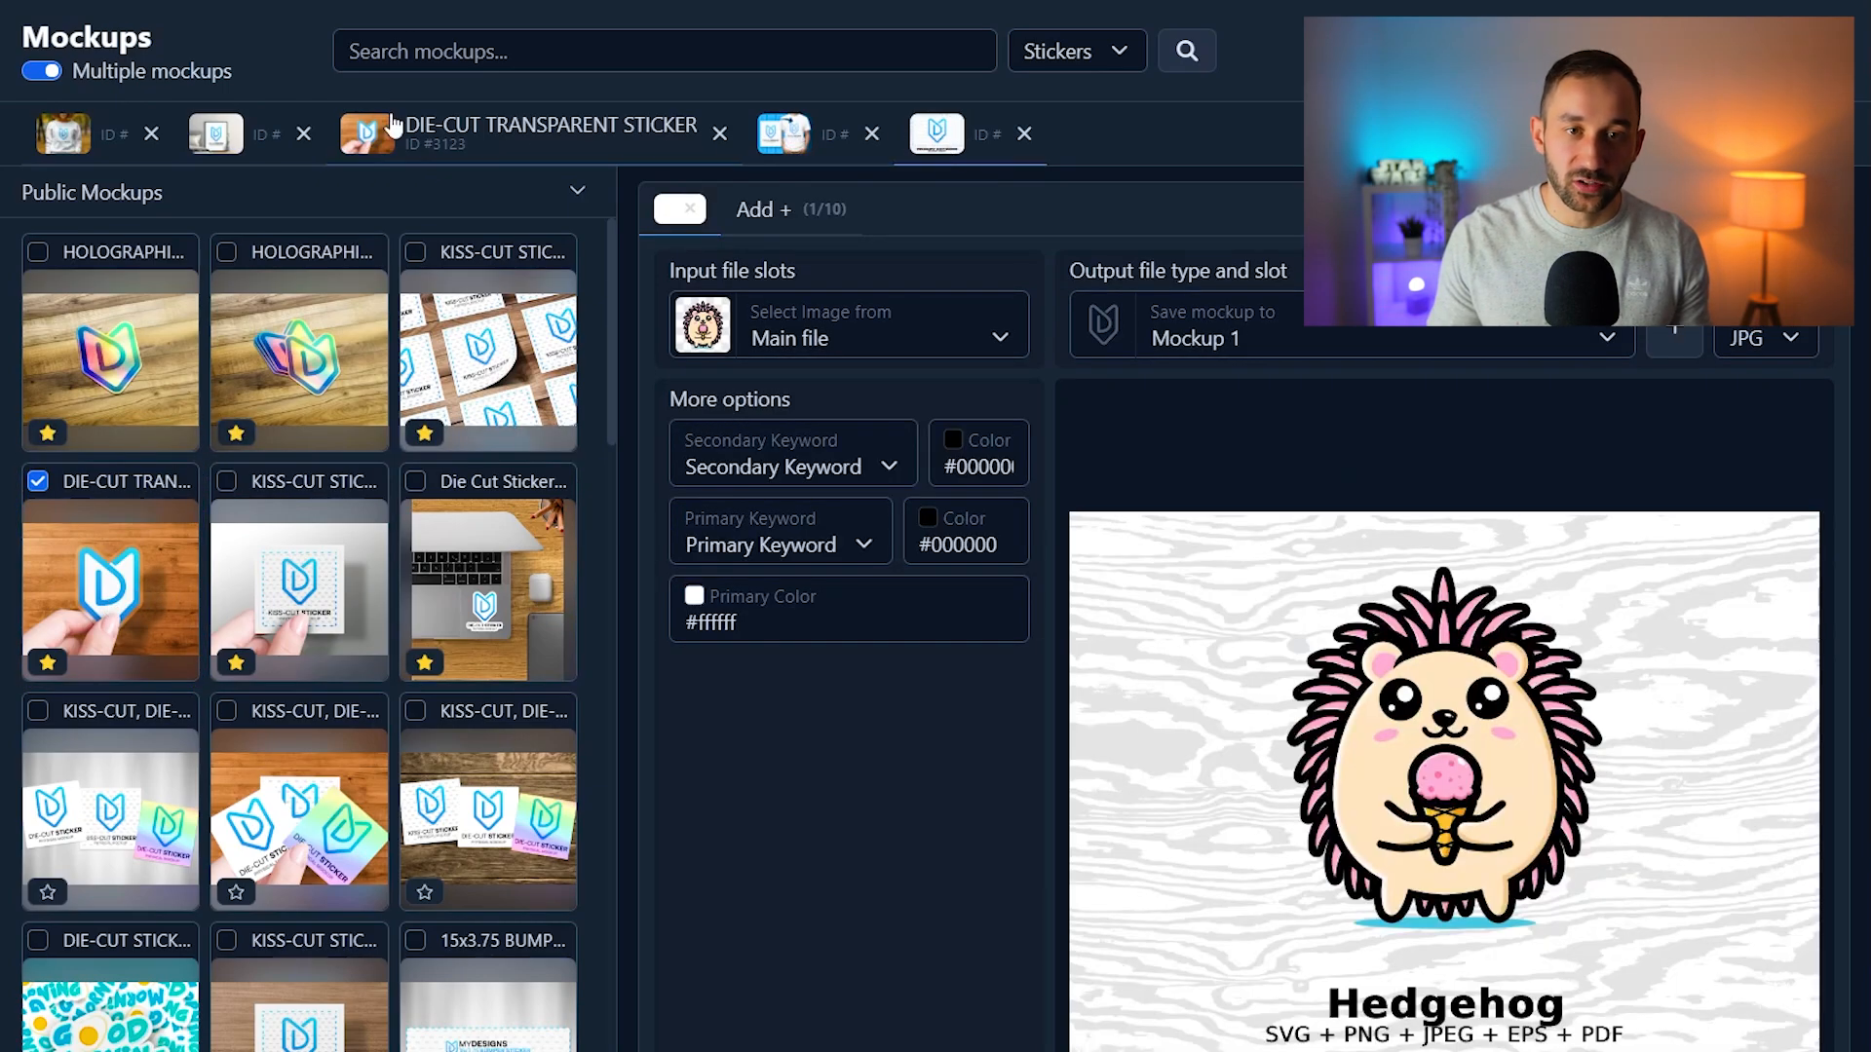
pyautogui.click(216, 134)
pyautogui.click(70, 136)
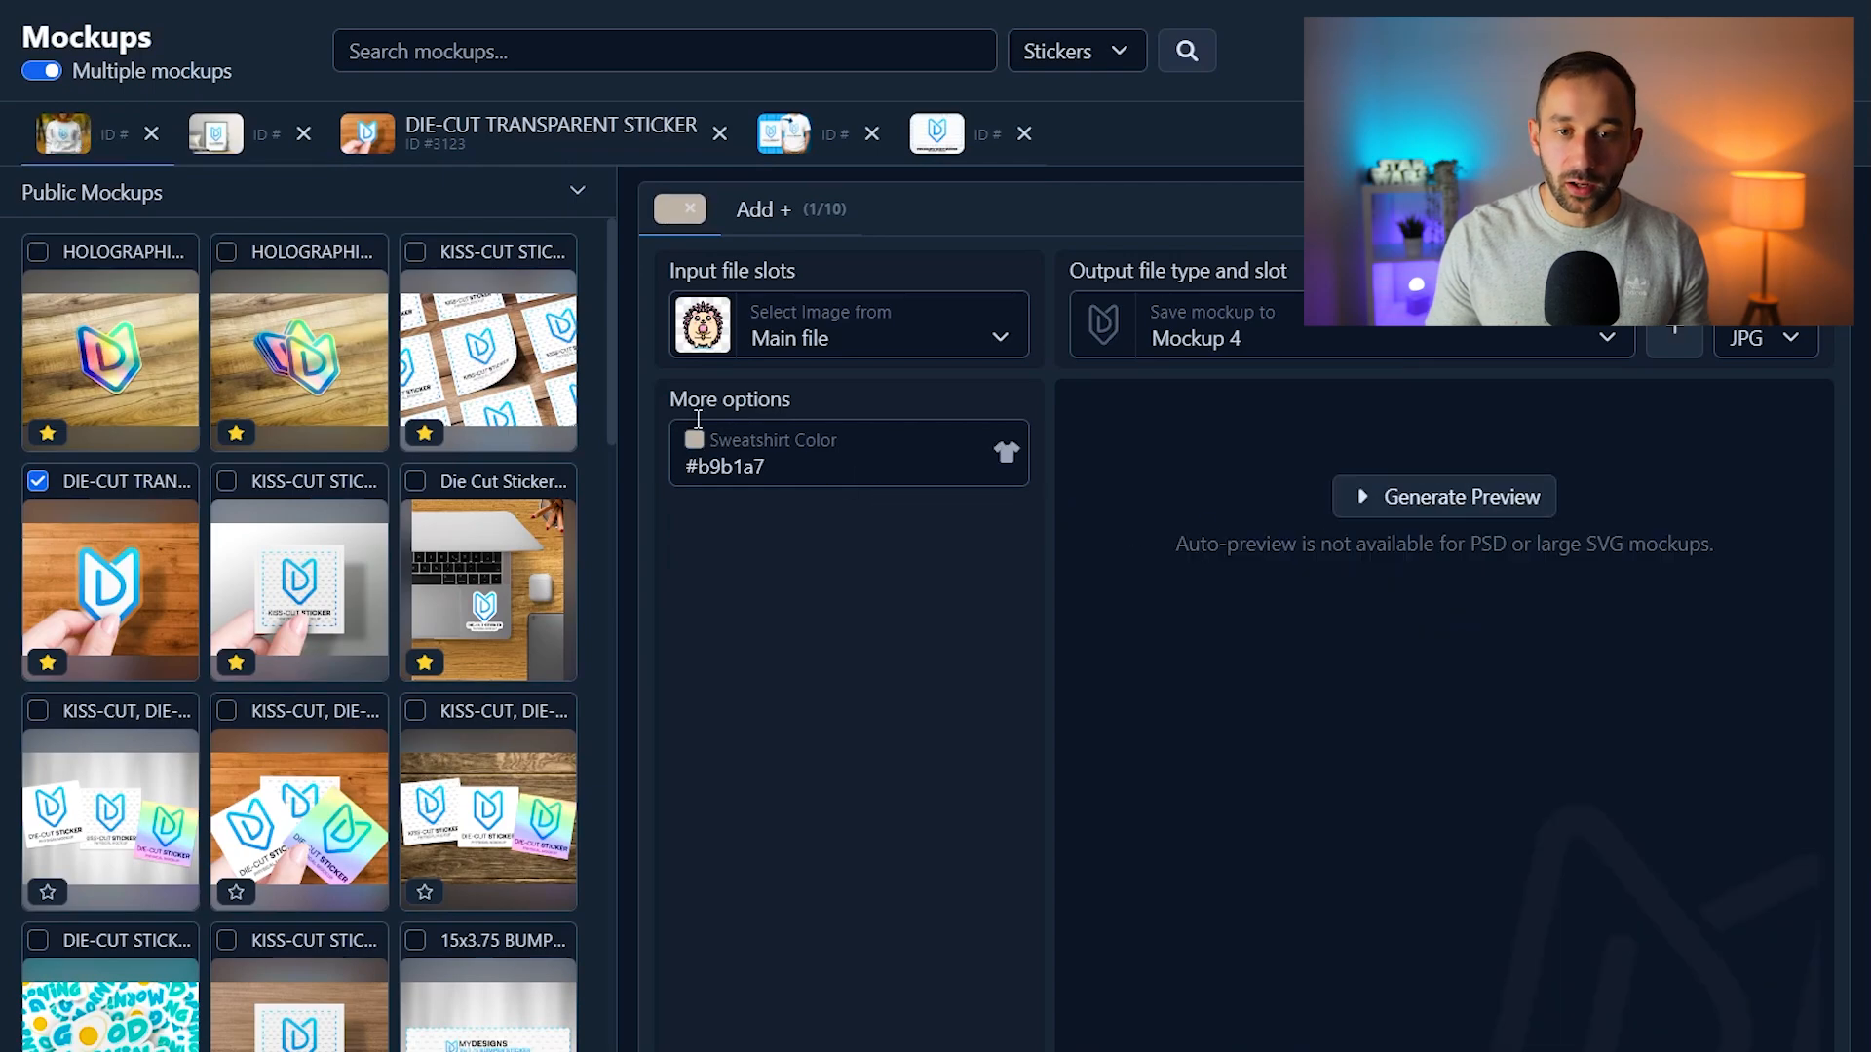
pyautogui.click(208, 146)
pyautogui.click(501, 156)
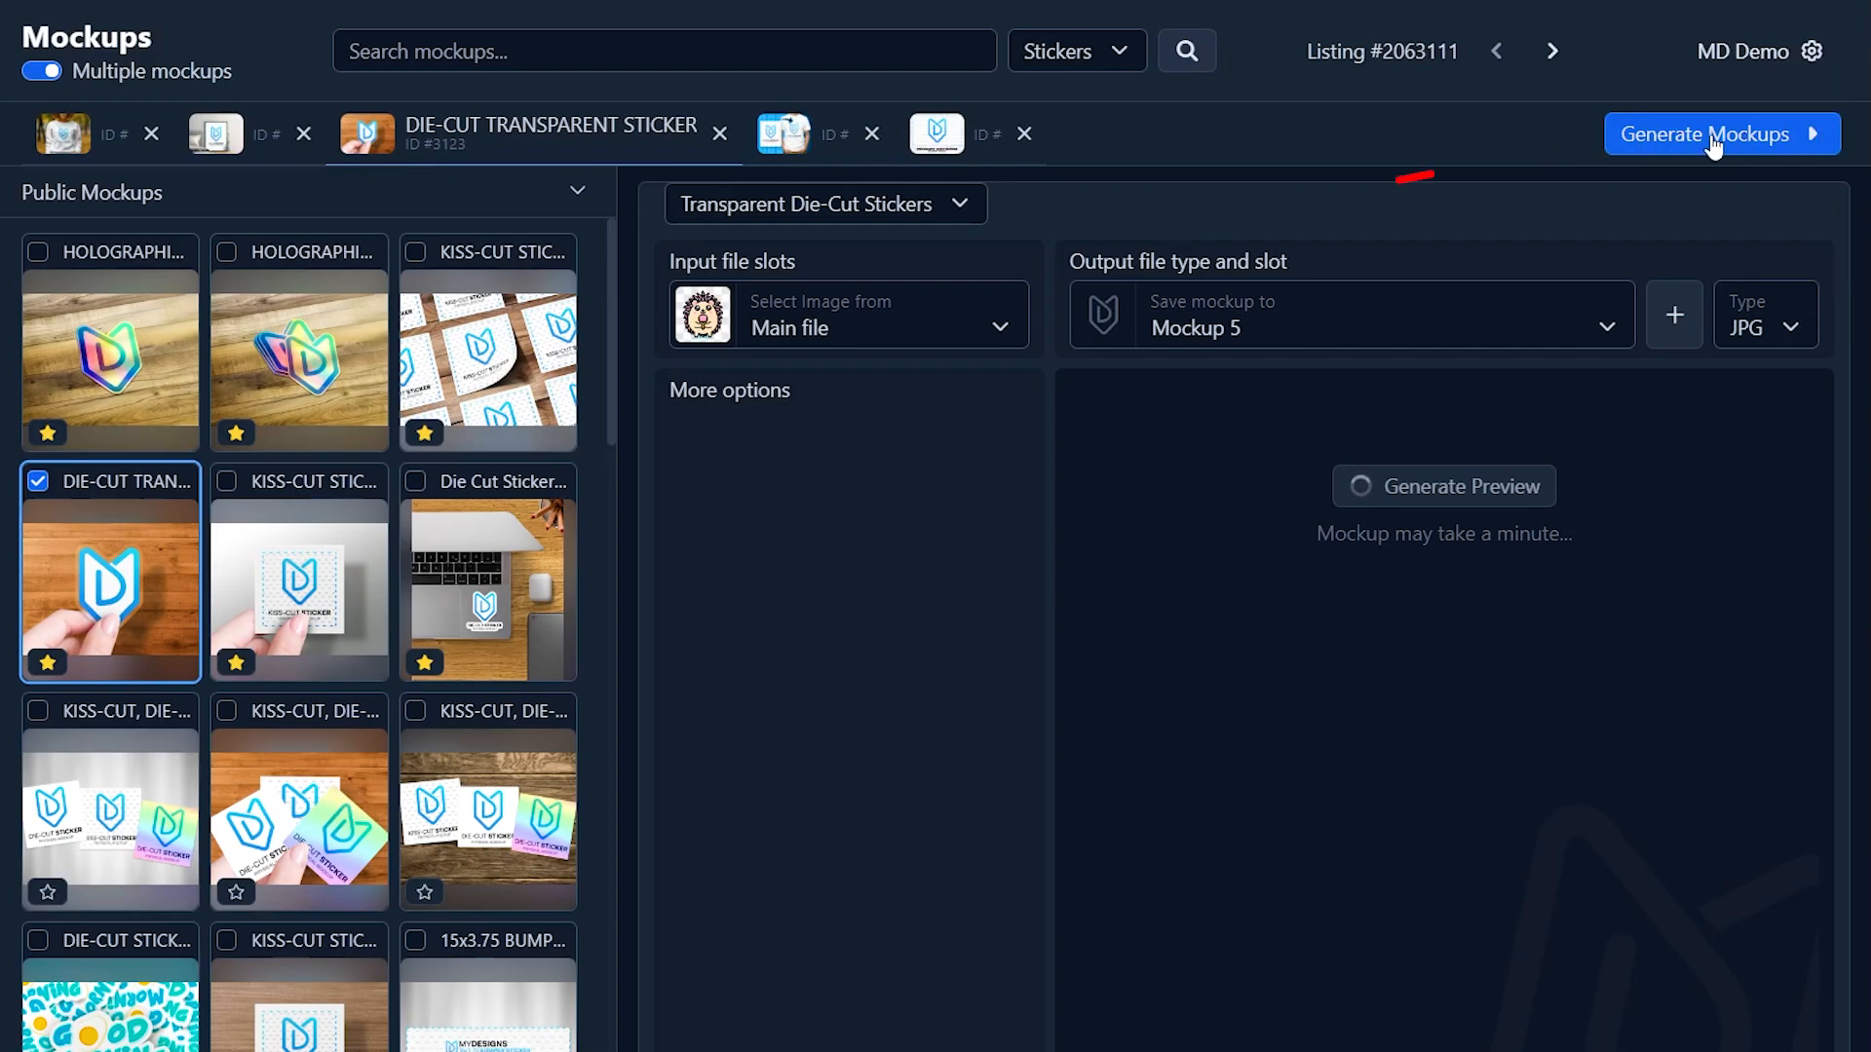
pyautogui.click(1712, 144)
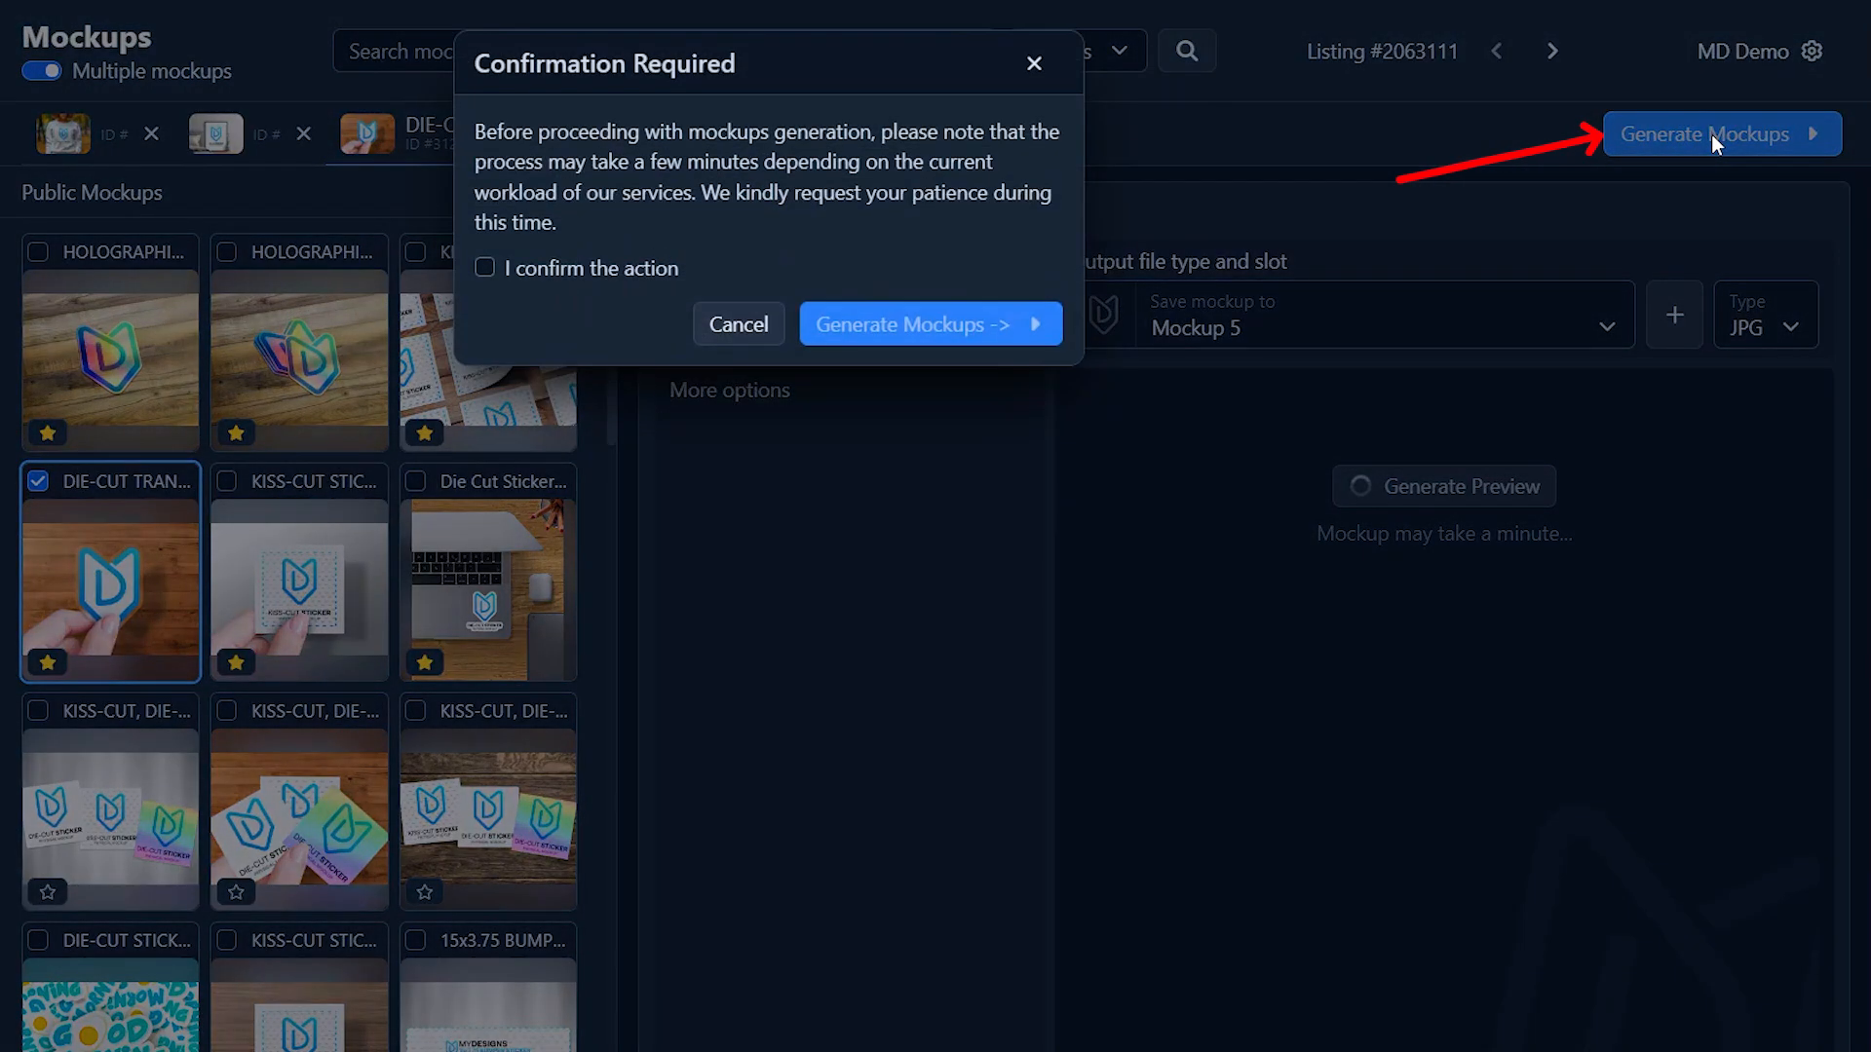
pyautogui.click(484, 267)
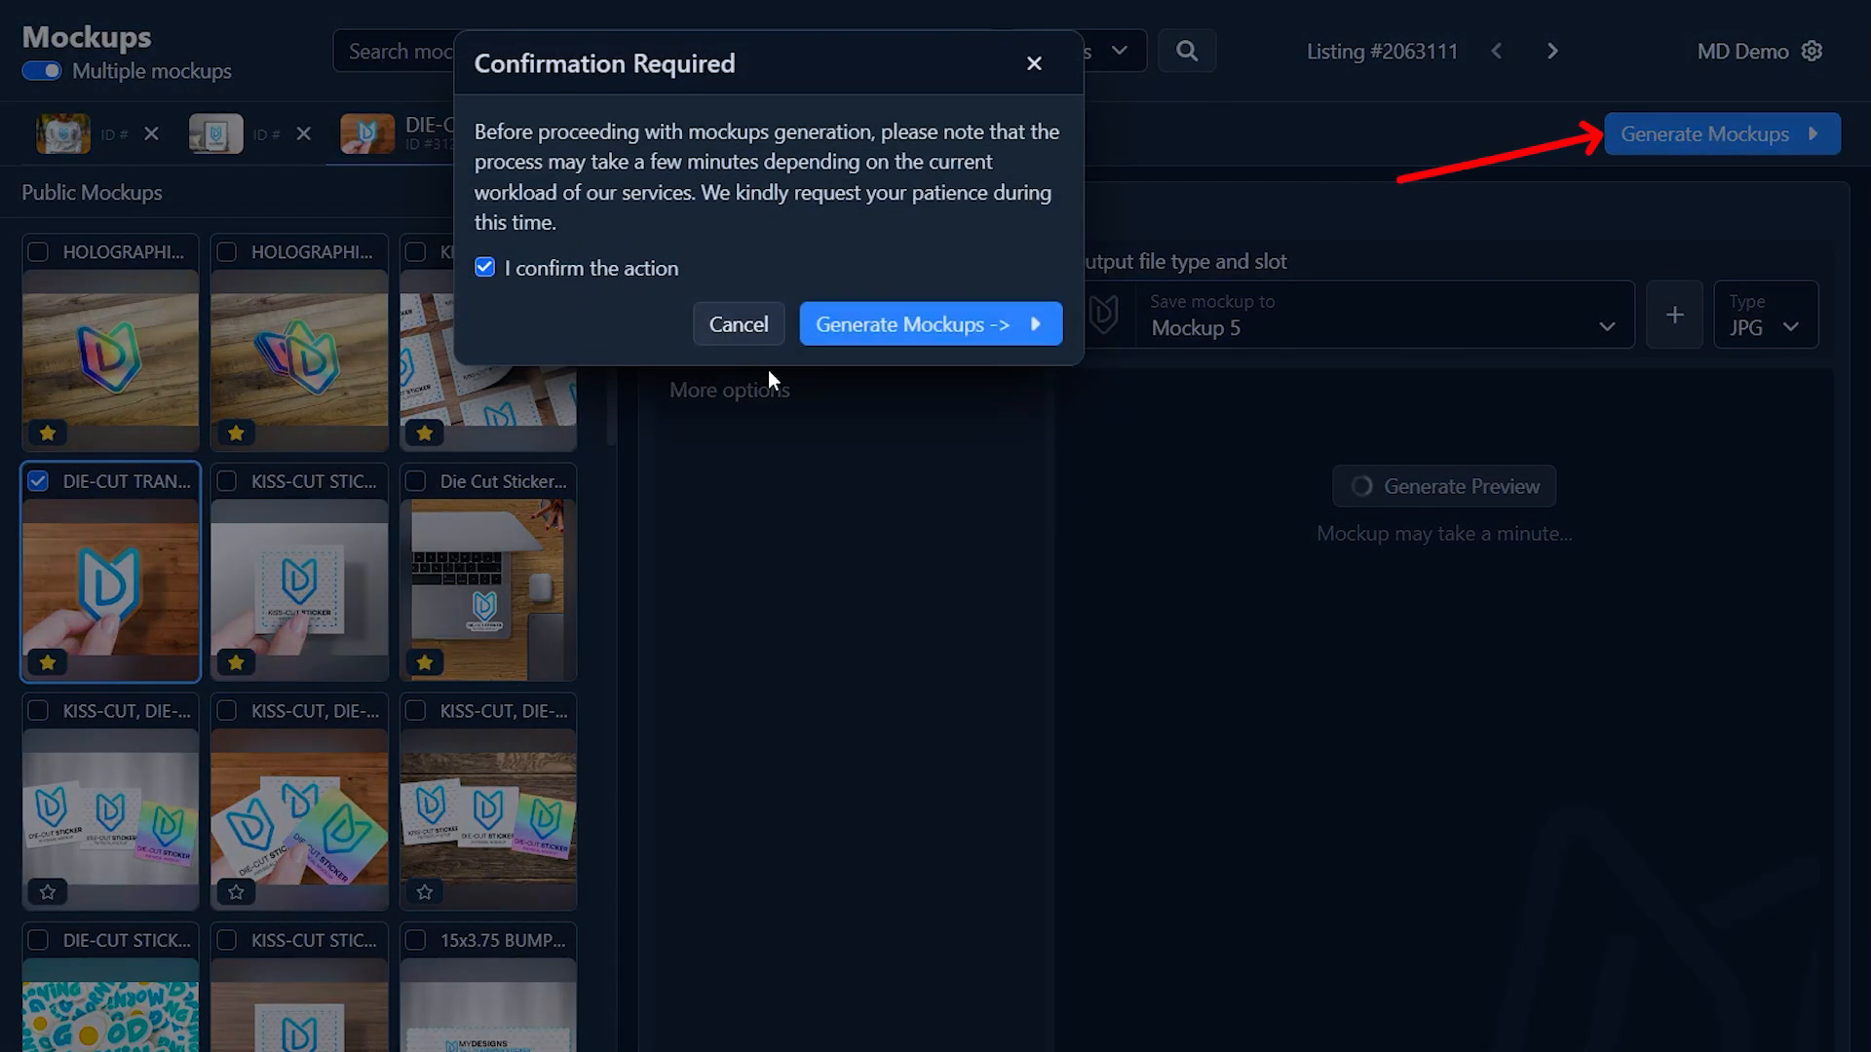
pyautogui.click(968, 331)
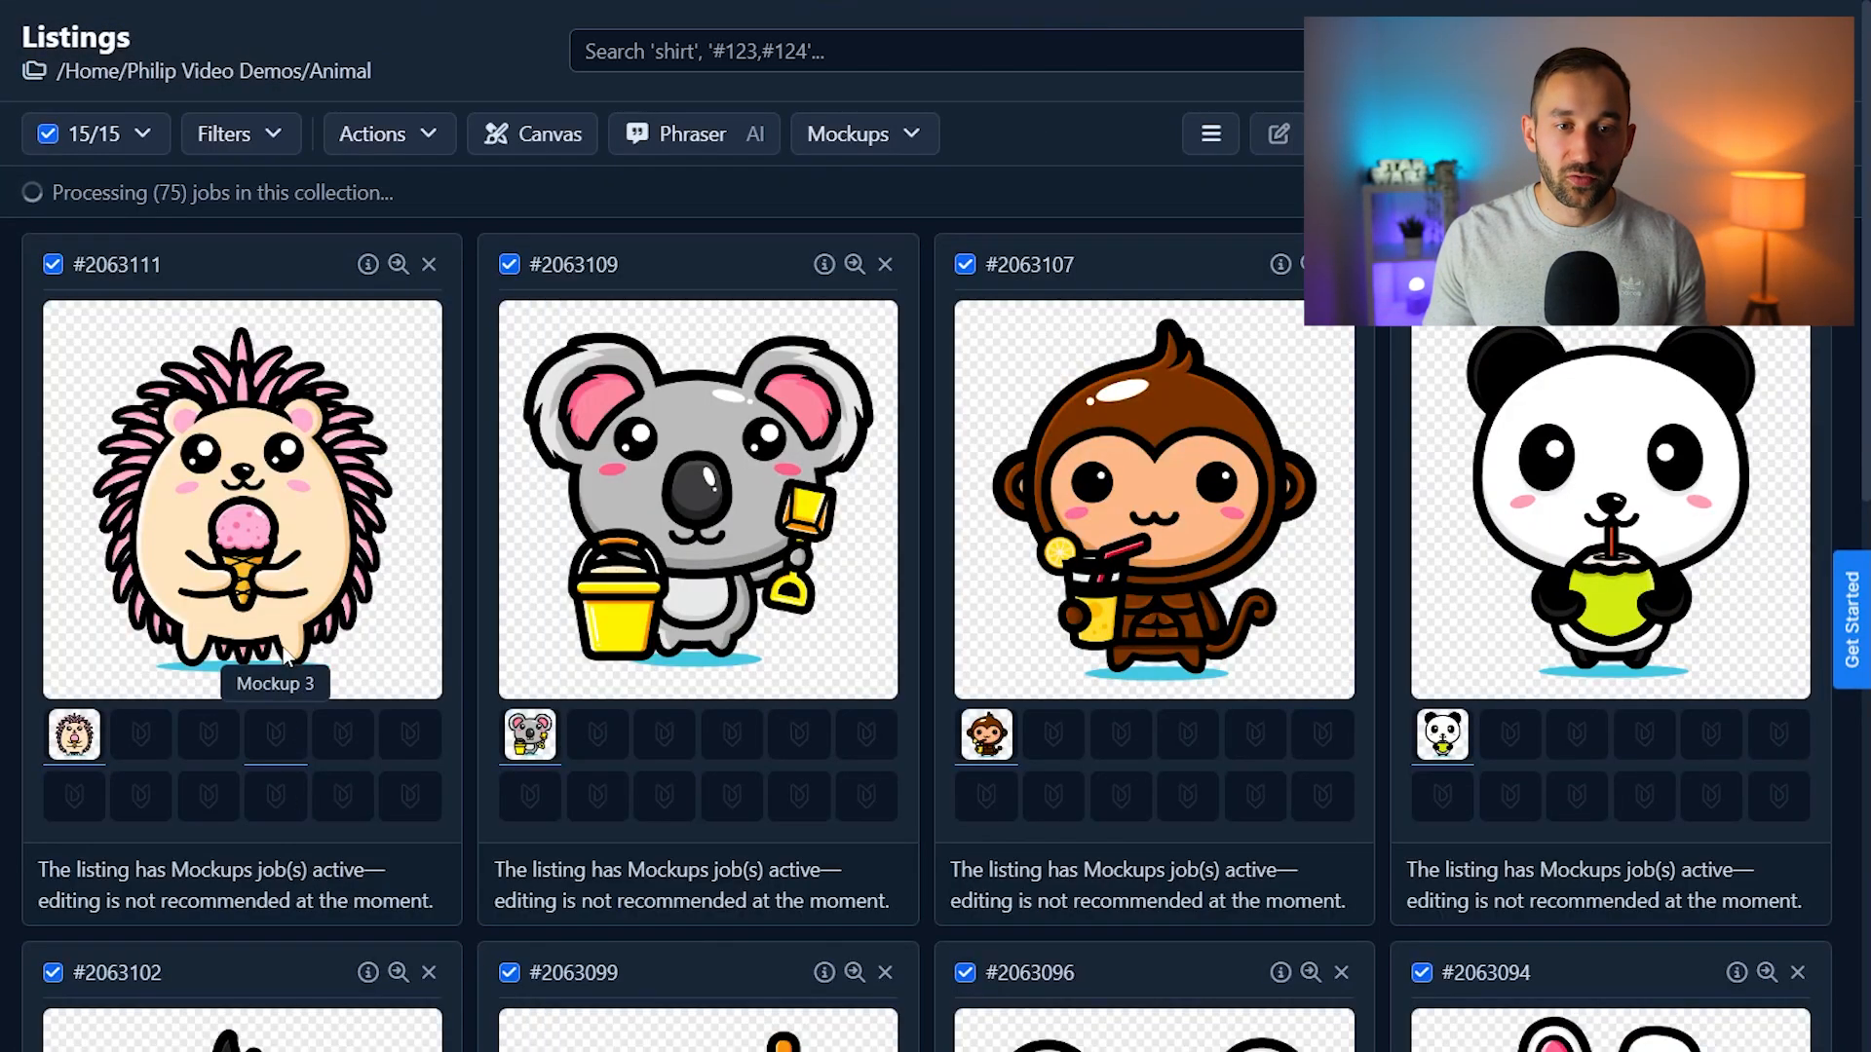
# Examine the generated framed poster, sweatshirt and sticker mockups across the animal listings.
pyautogui.moveTo(159, 190); pyautogui.dragTo(184, 180)
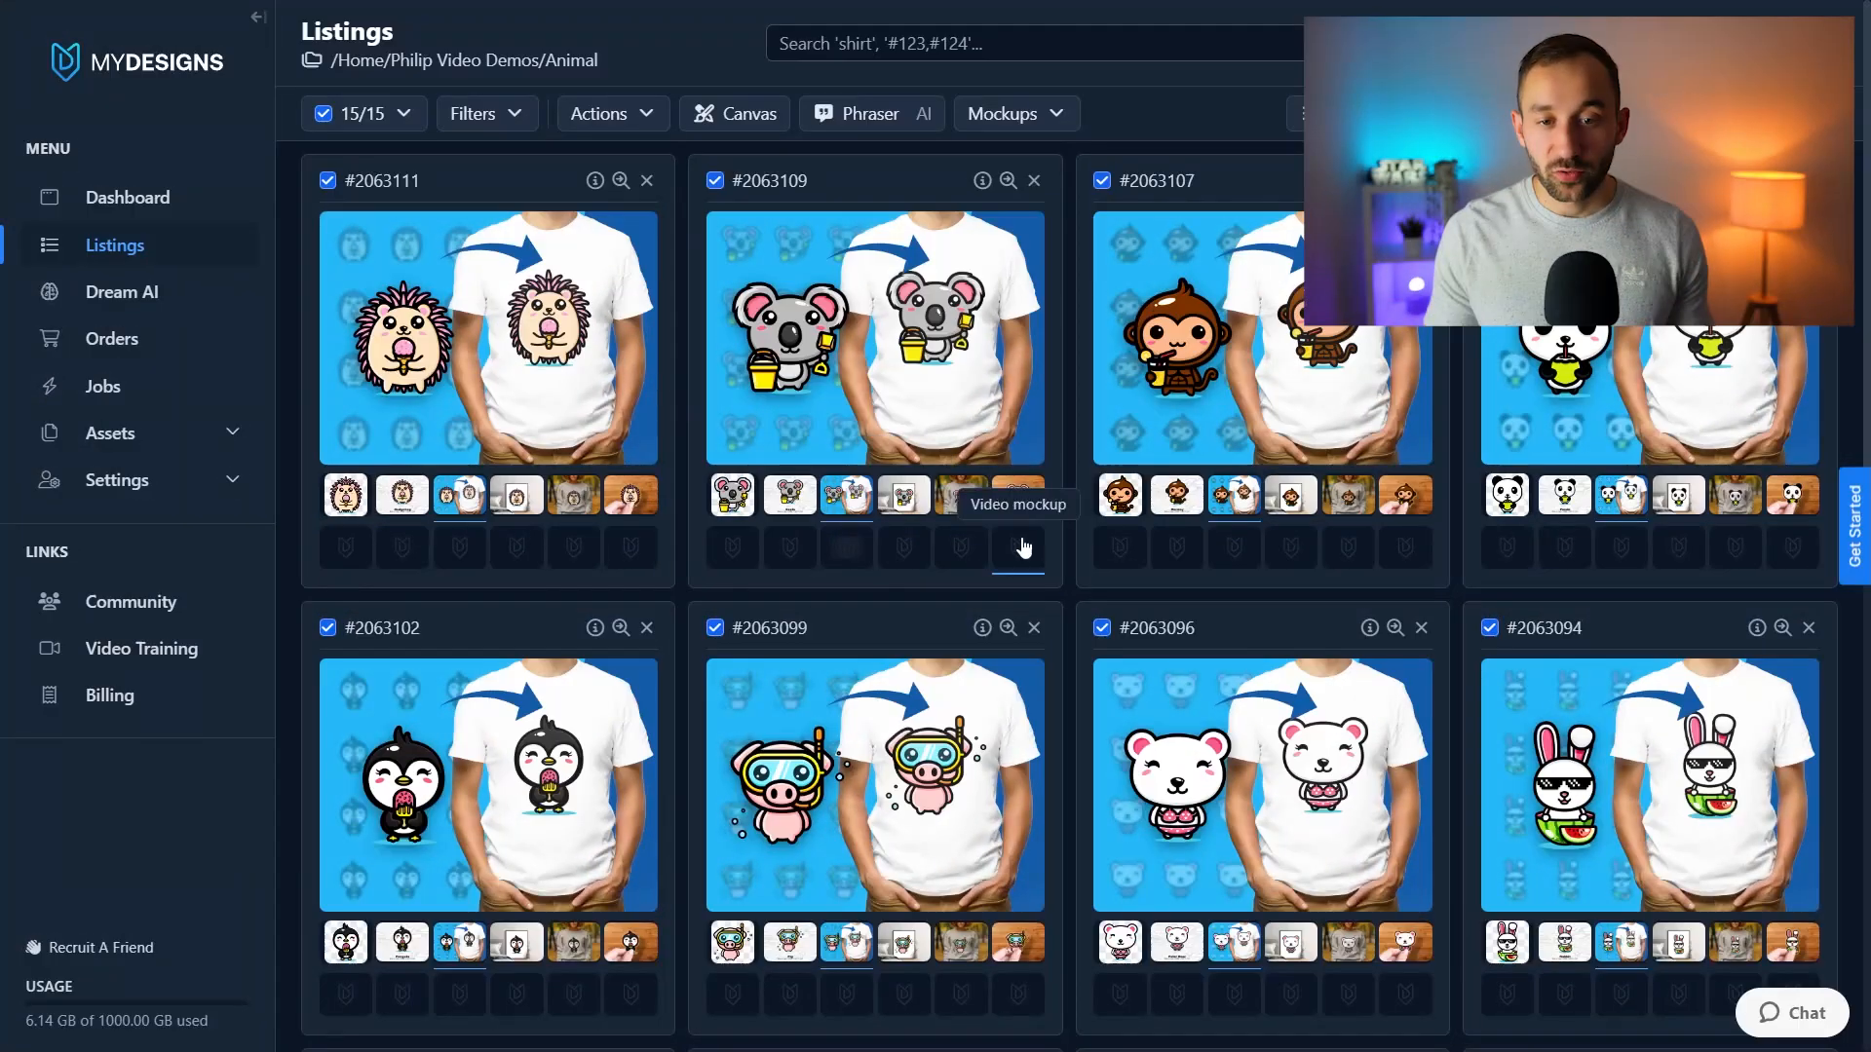
pyautogui.click(905, 499)
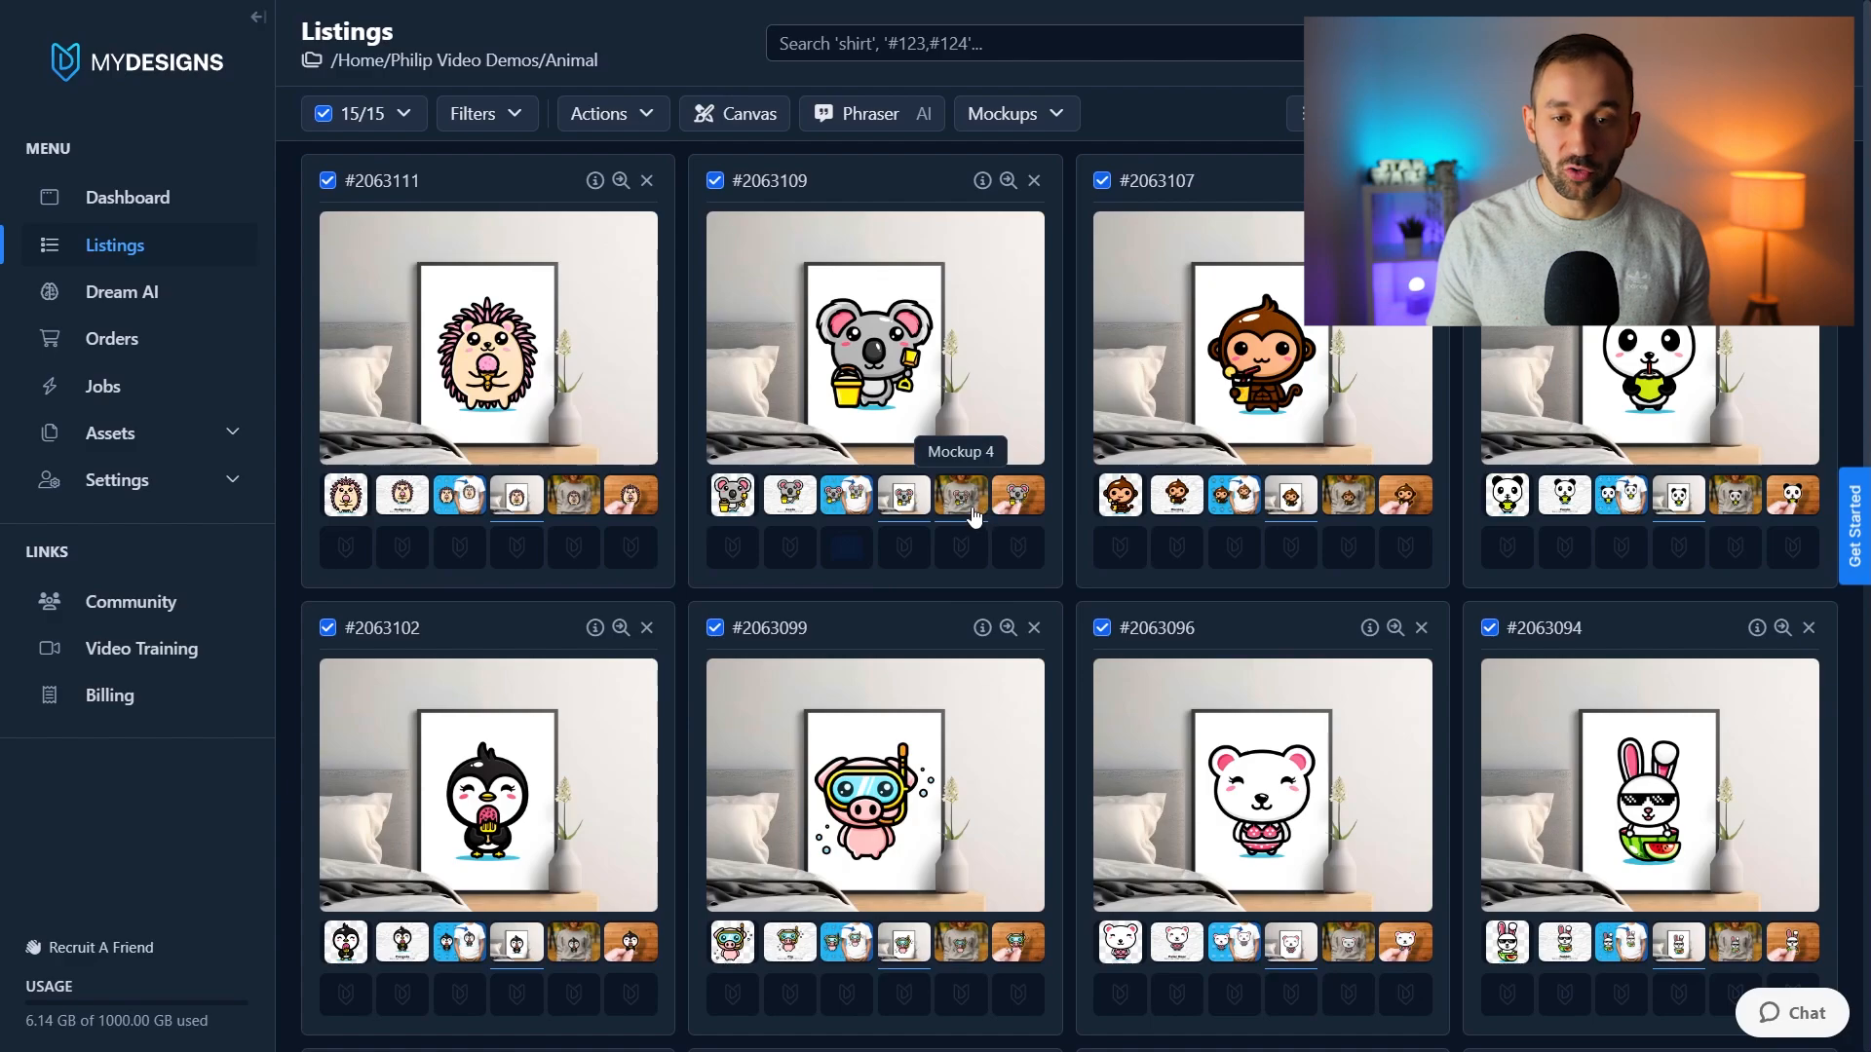
pyautogui.click(975, 515)
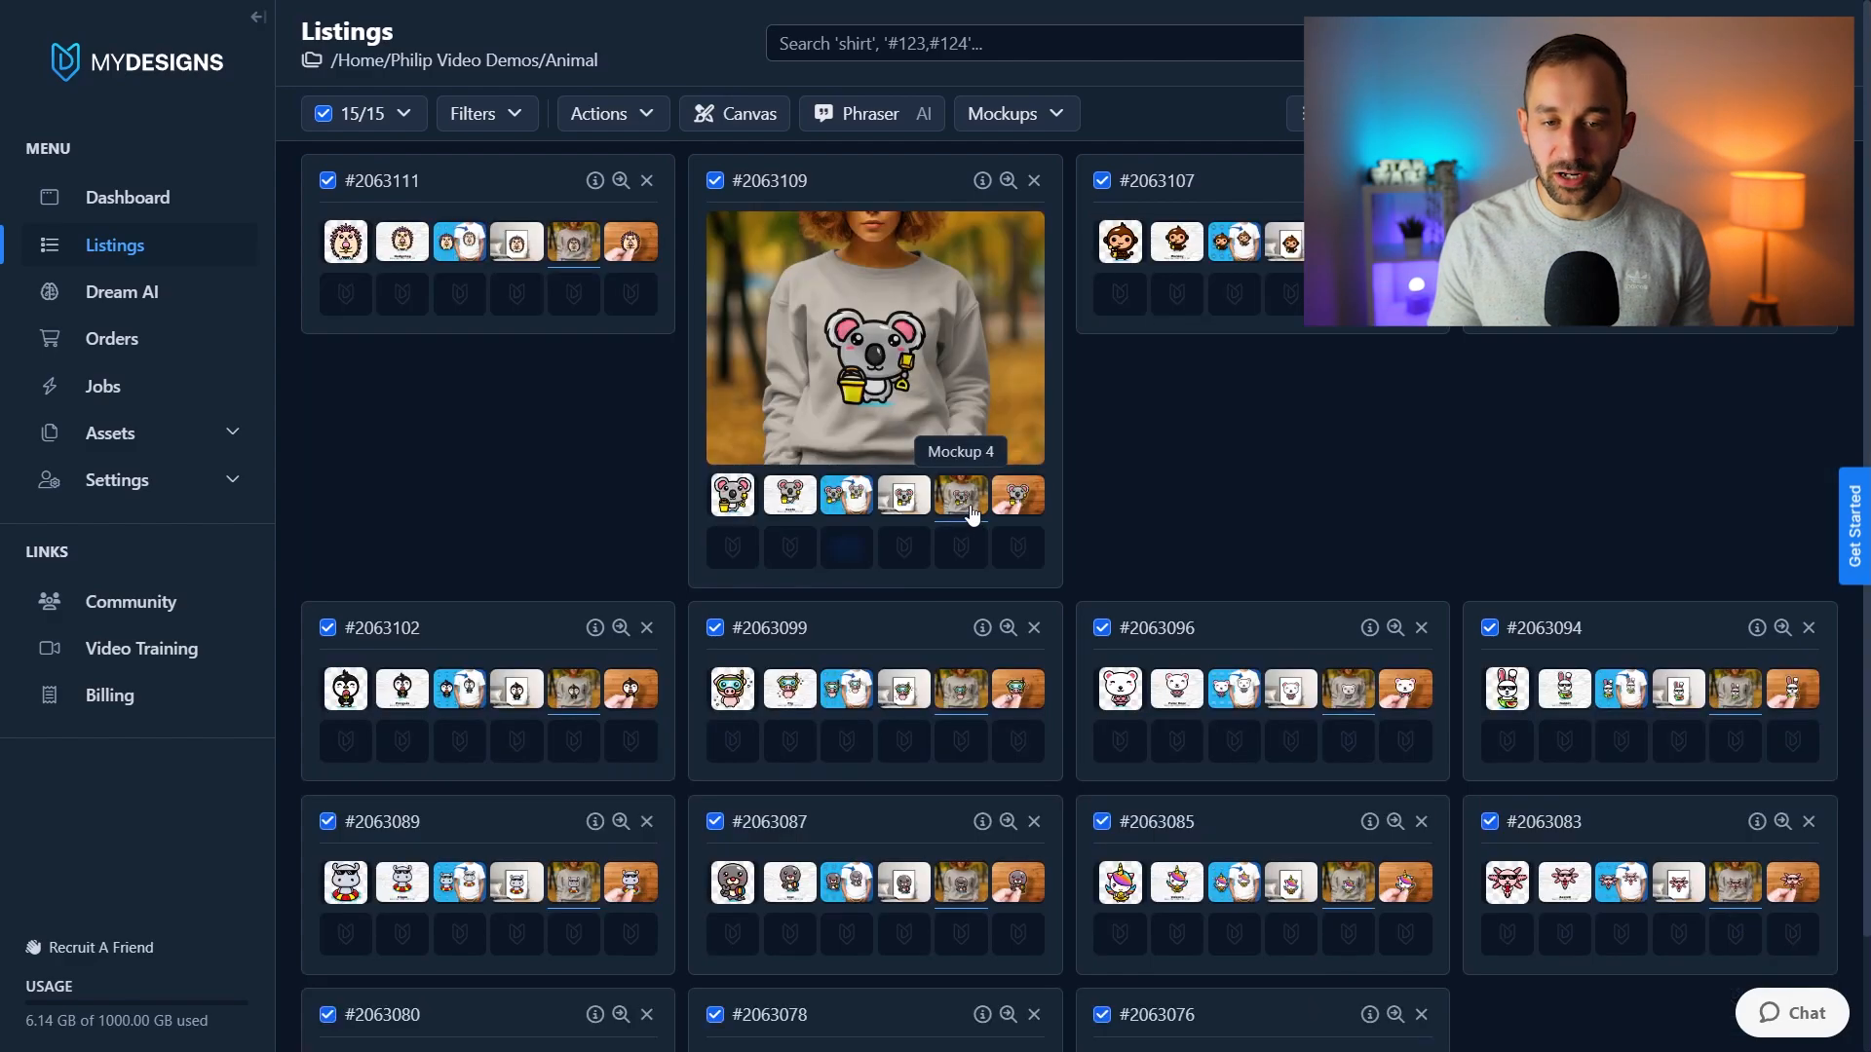
pyautogui.scroll(-2, 1113, 526)
pyautogui.scroll(-3, 1112, 526)
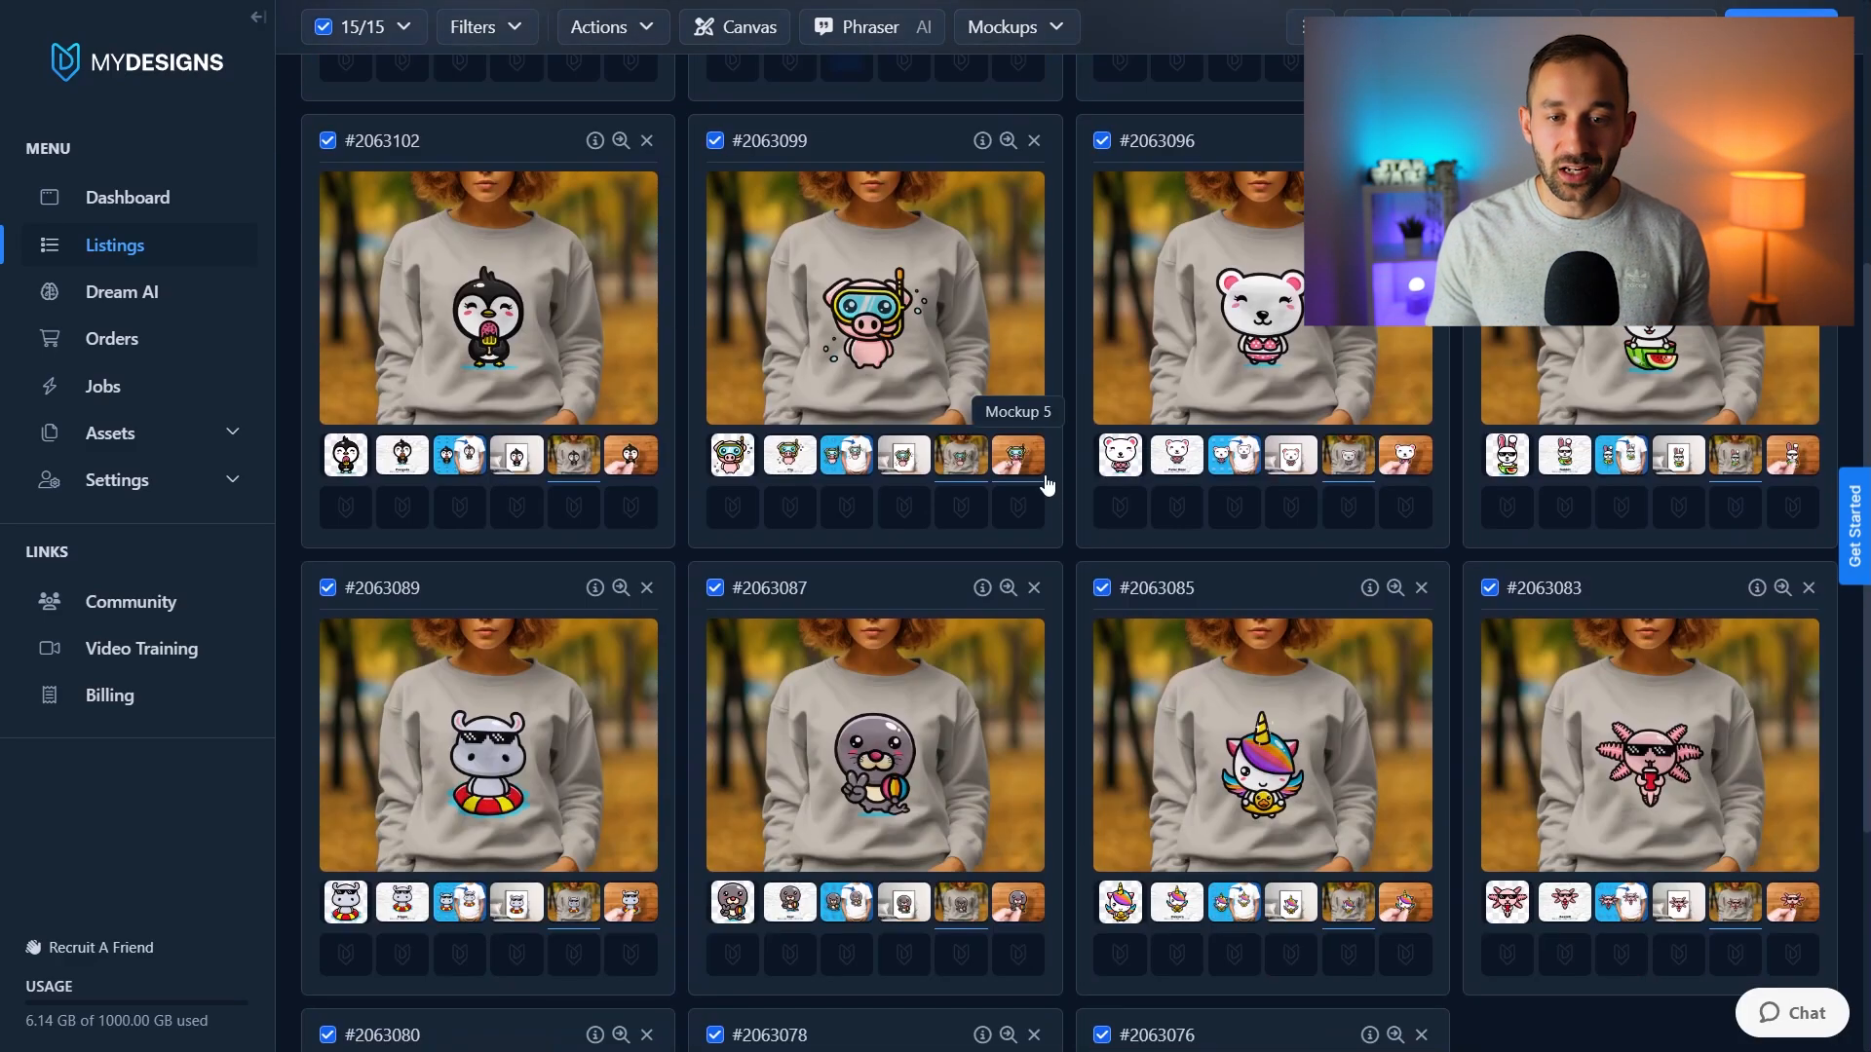
pyautogui.click(1037, 469)
pyautogui.scroll(5, 1044, 474)
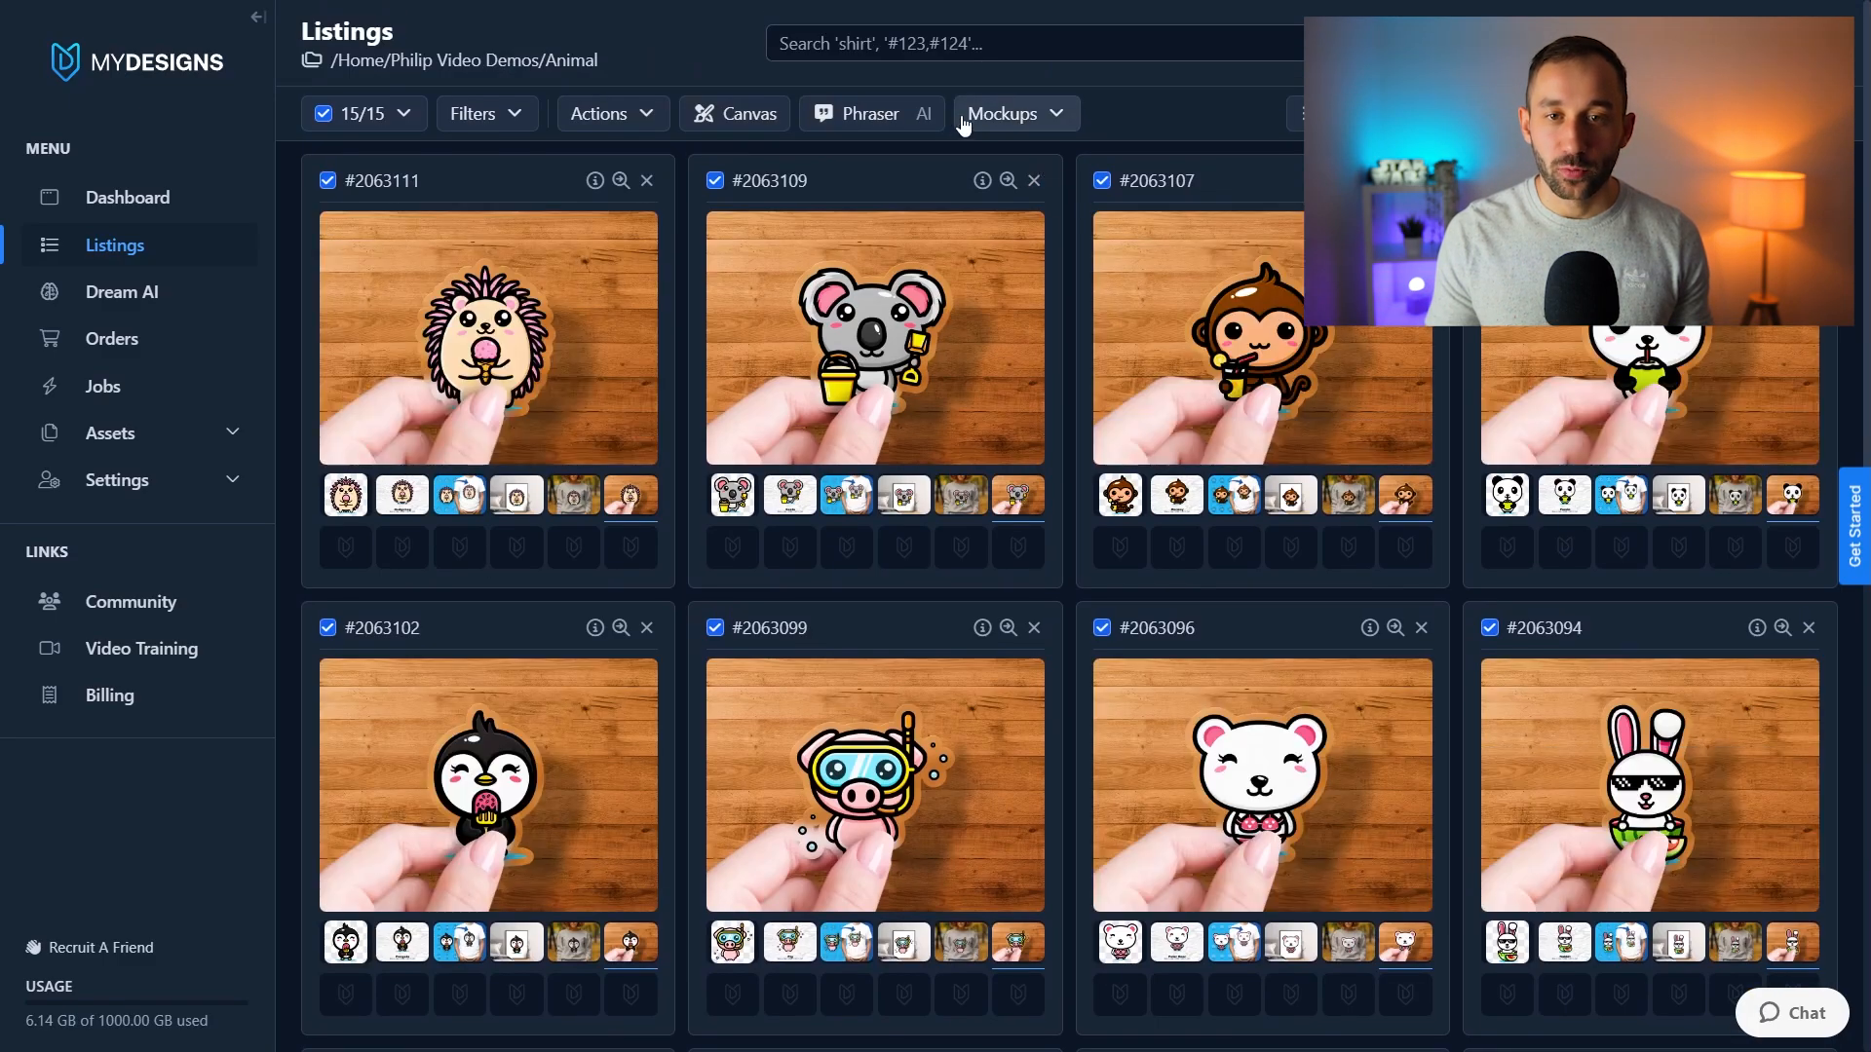
# Start creating video mockups for the listings and deselect the Main file and Mockup 1 to 5 input slots.
pyautogui.click(1047, 116)
pyautogui.click(1080, 194)
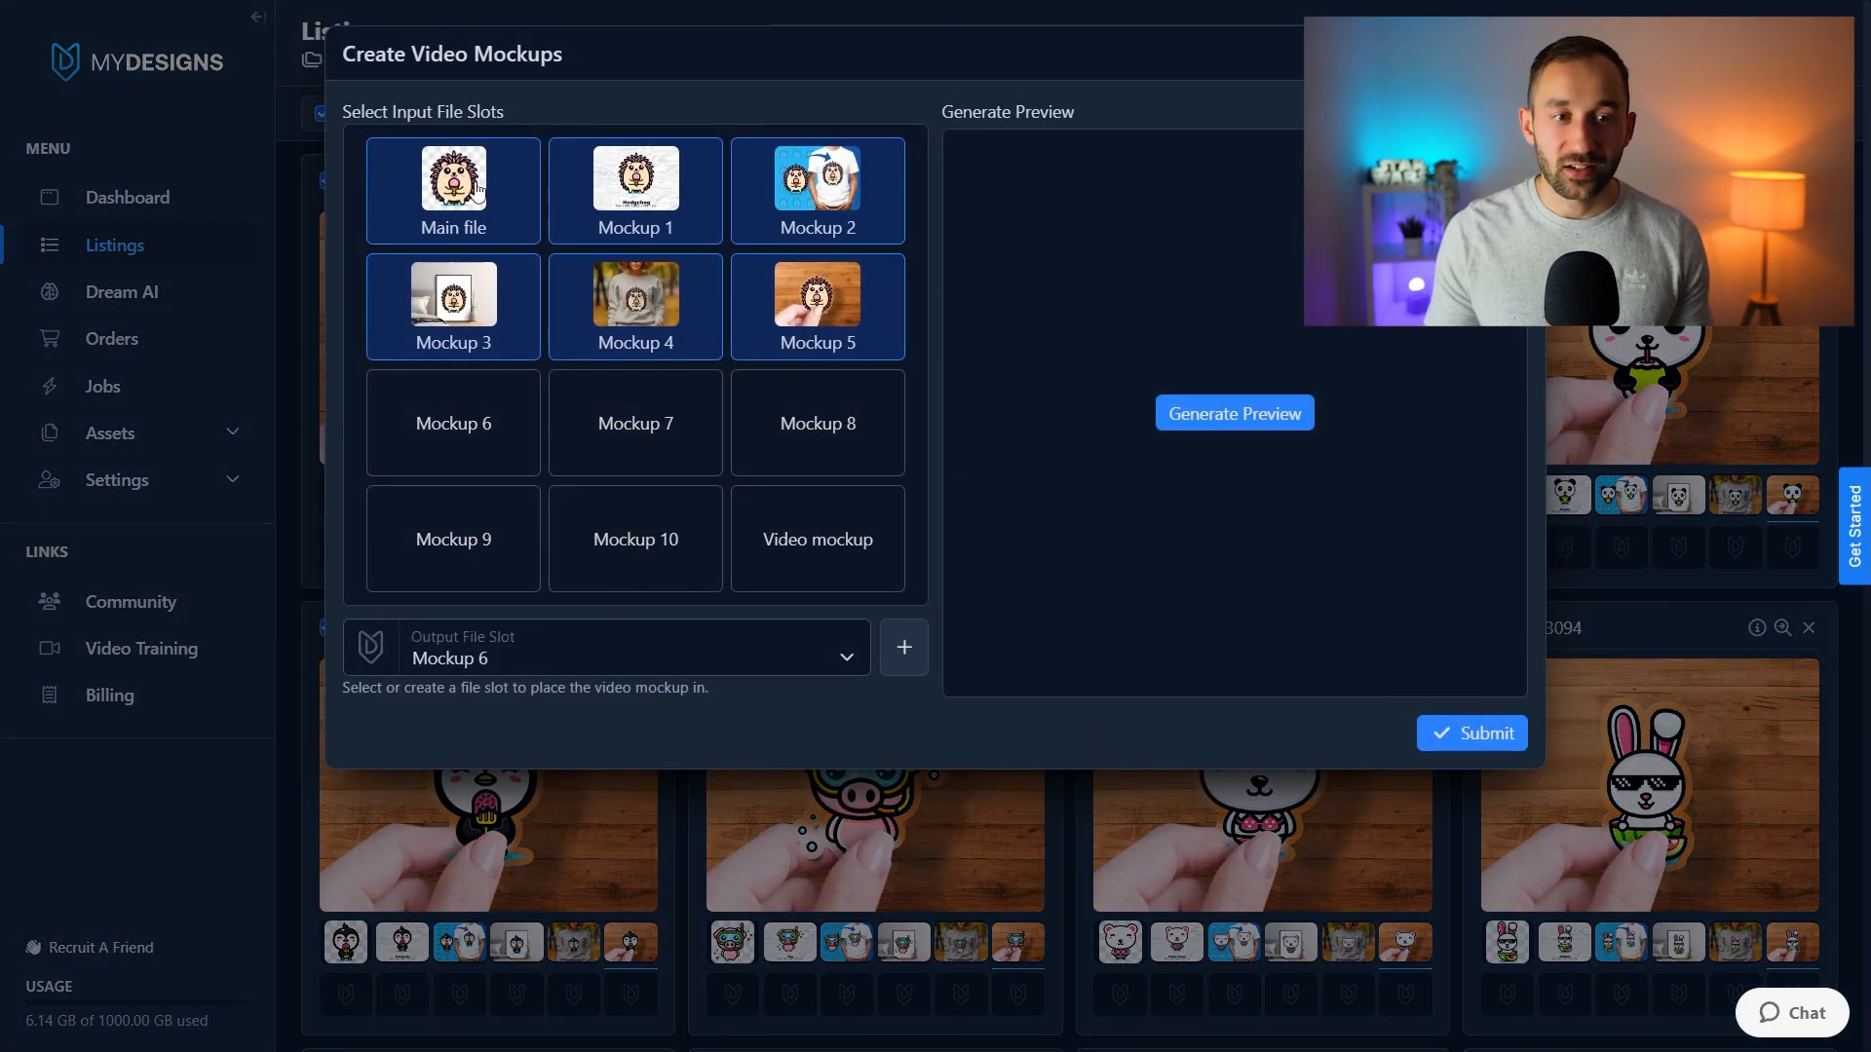
pyautogui.click(477, 190)
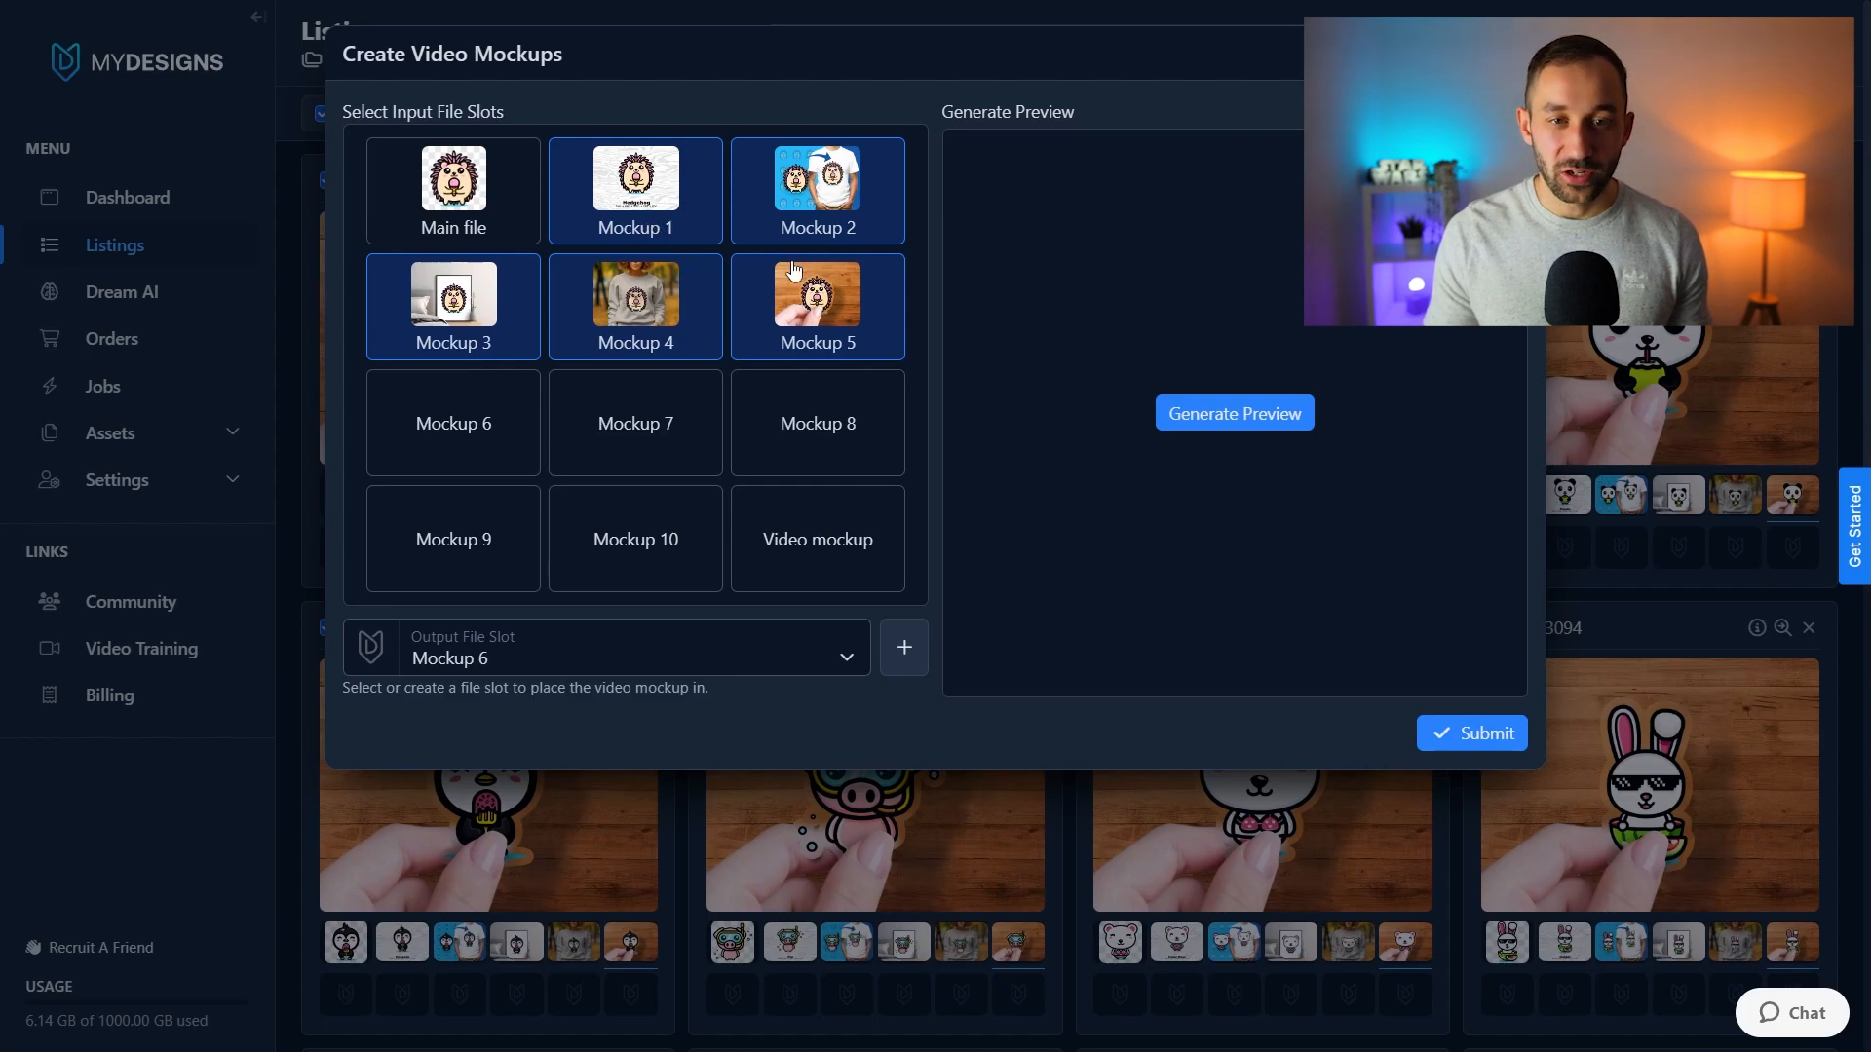
pyautogui.click(658, 198)
pyautogui.click(794, 292)
pyautogui.click(633, 307)
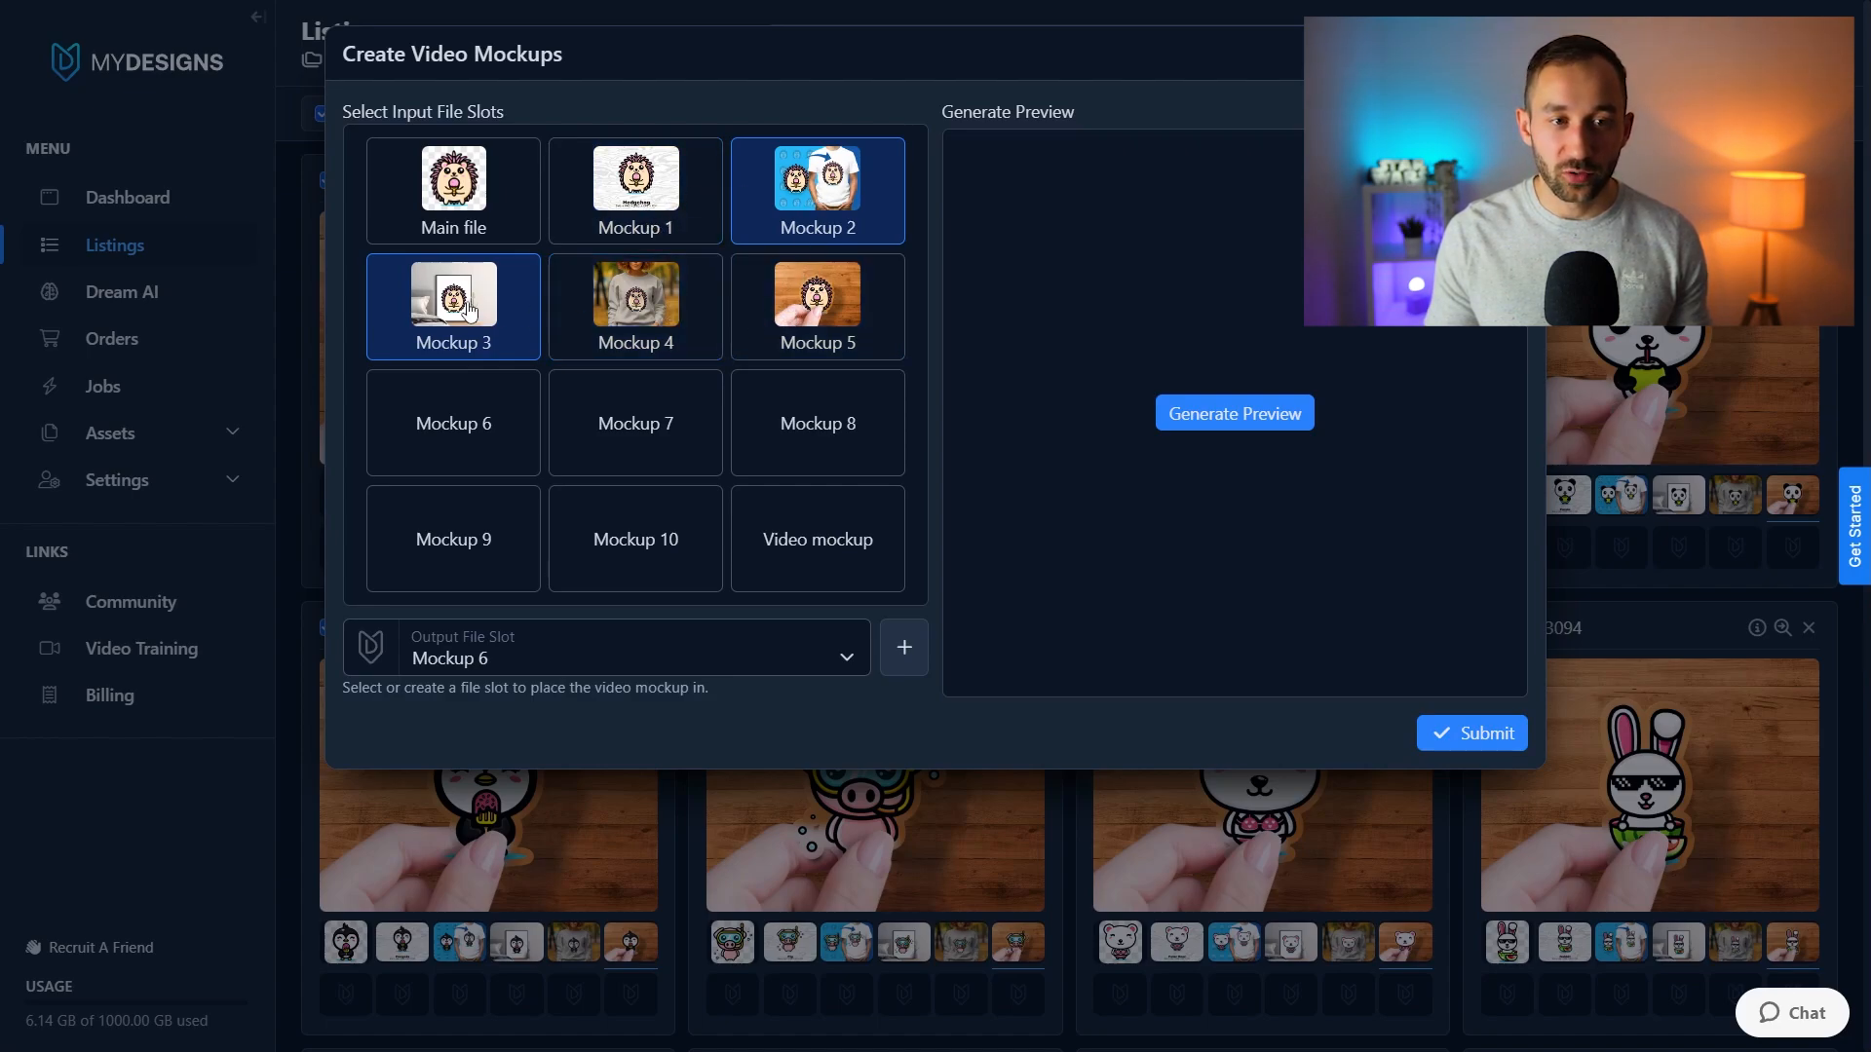
pyautogui.click(468, 312)
pyautogui.click(831, 222)
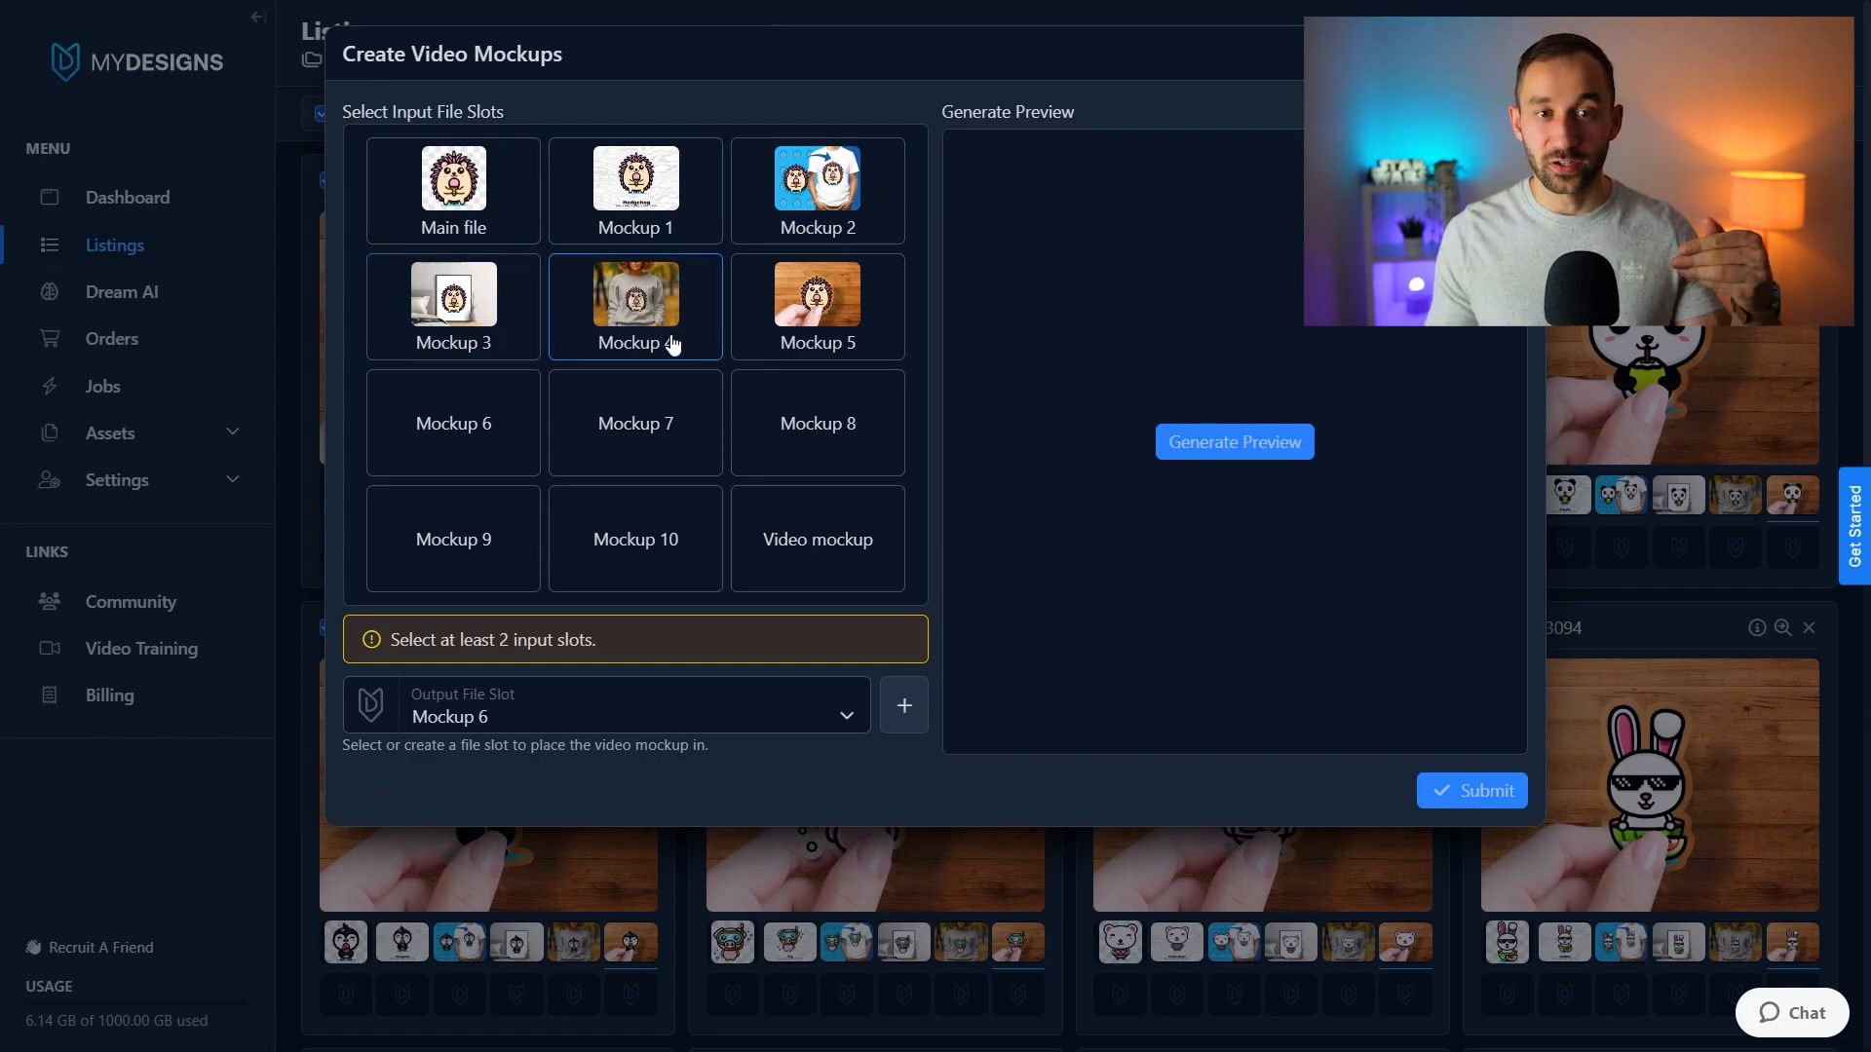
# Select the video's input slots in the order Mockup 4, Mockup 5, Mockup 2, Mockup 3, Mockup 1.
pyautogui.click(620, 306)
pyautogui.click(838, 304)
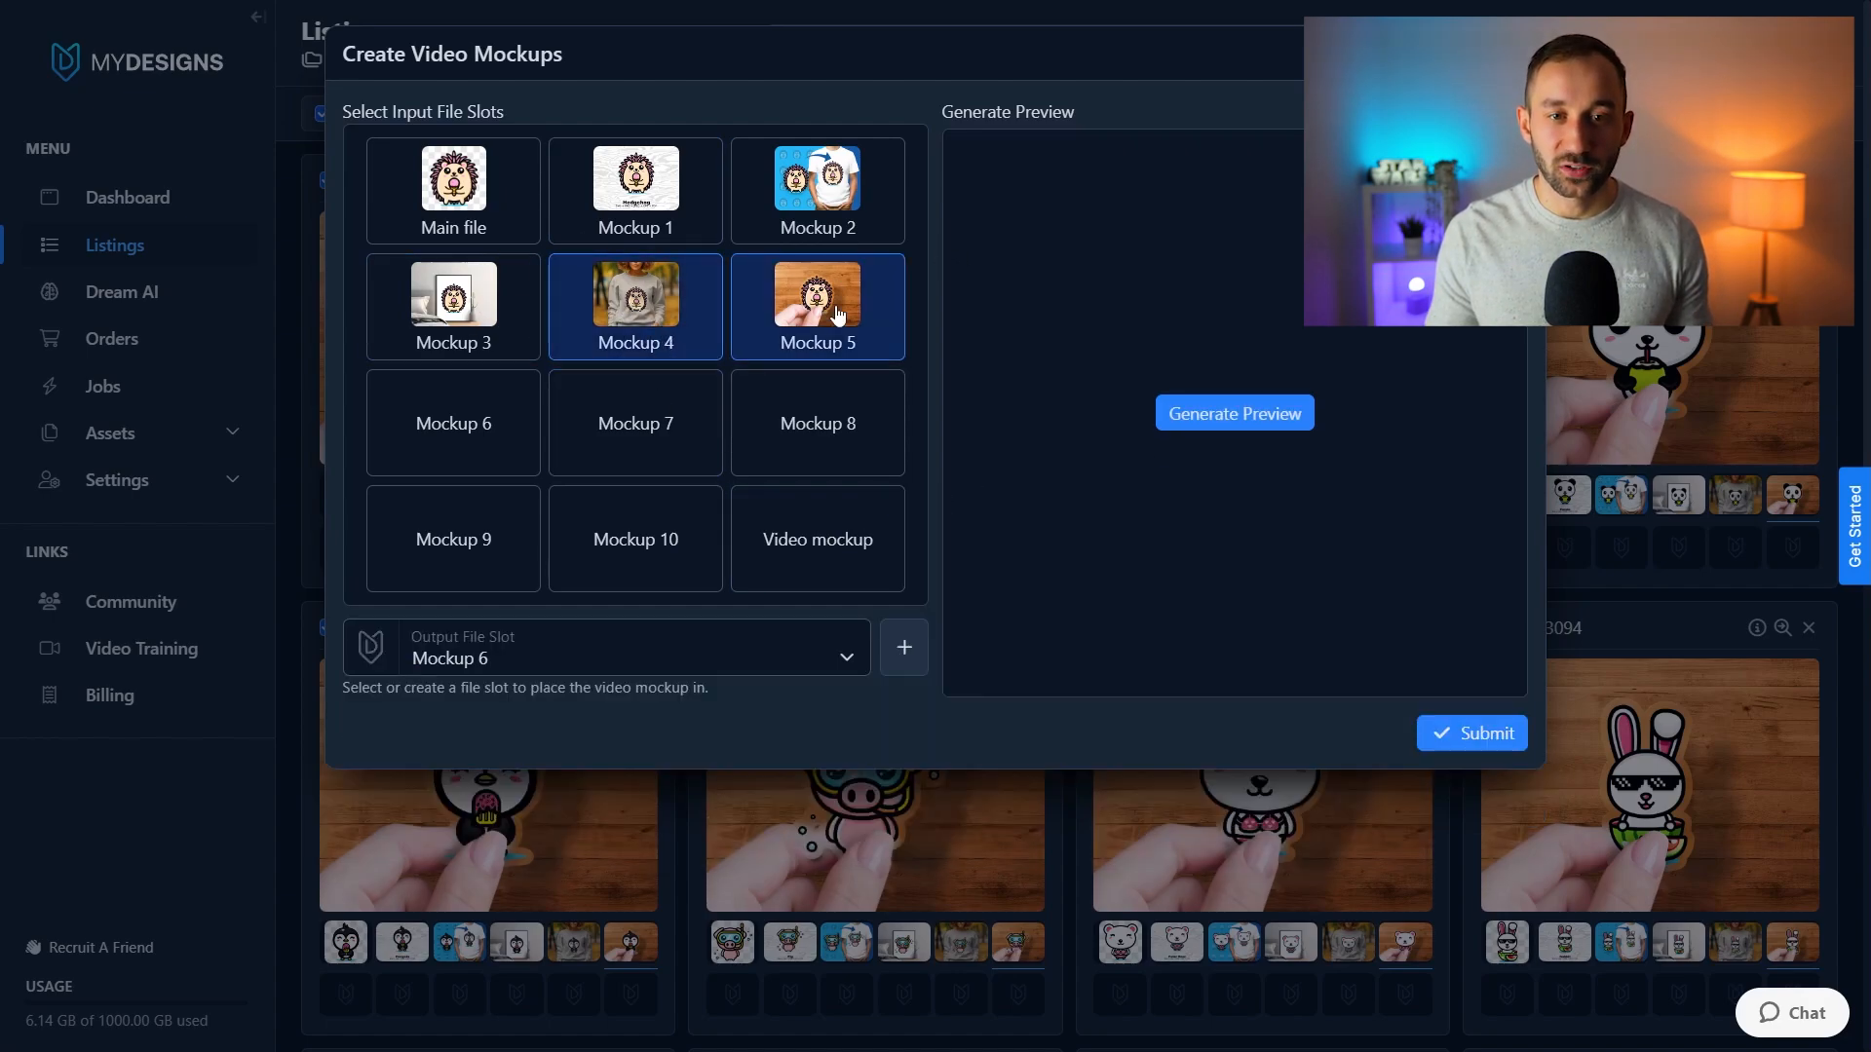
pyautogui.click(812, 200)
pyautogui.click(531, 292)
pyautogui.click(682, 220)
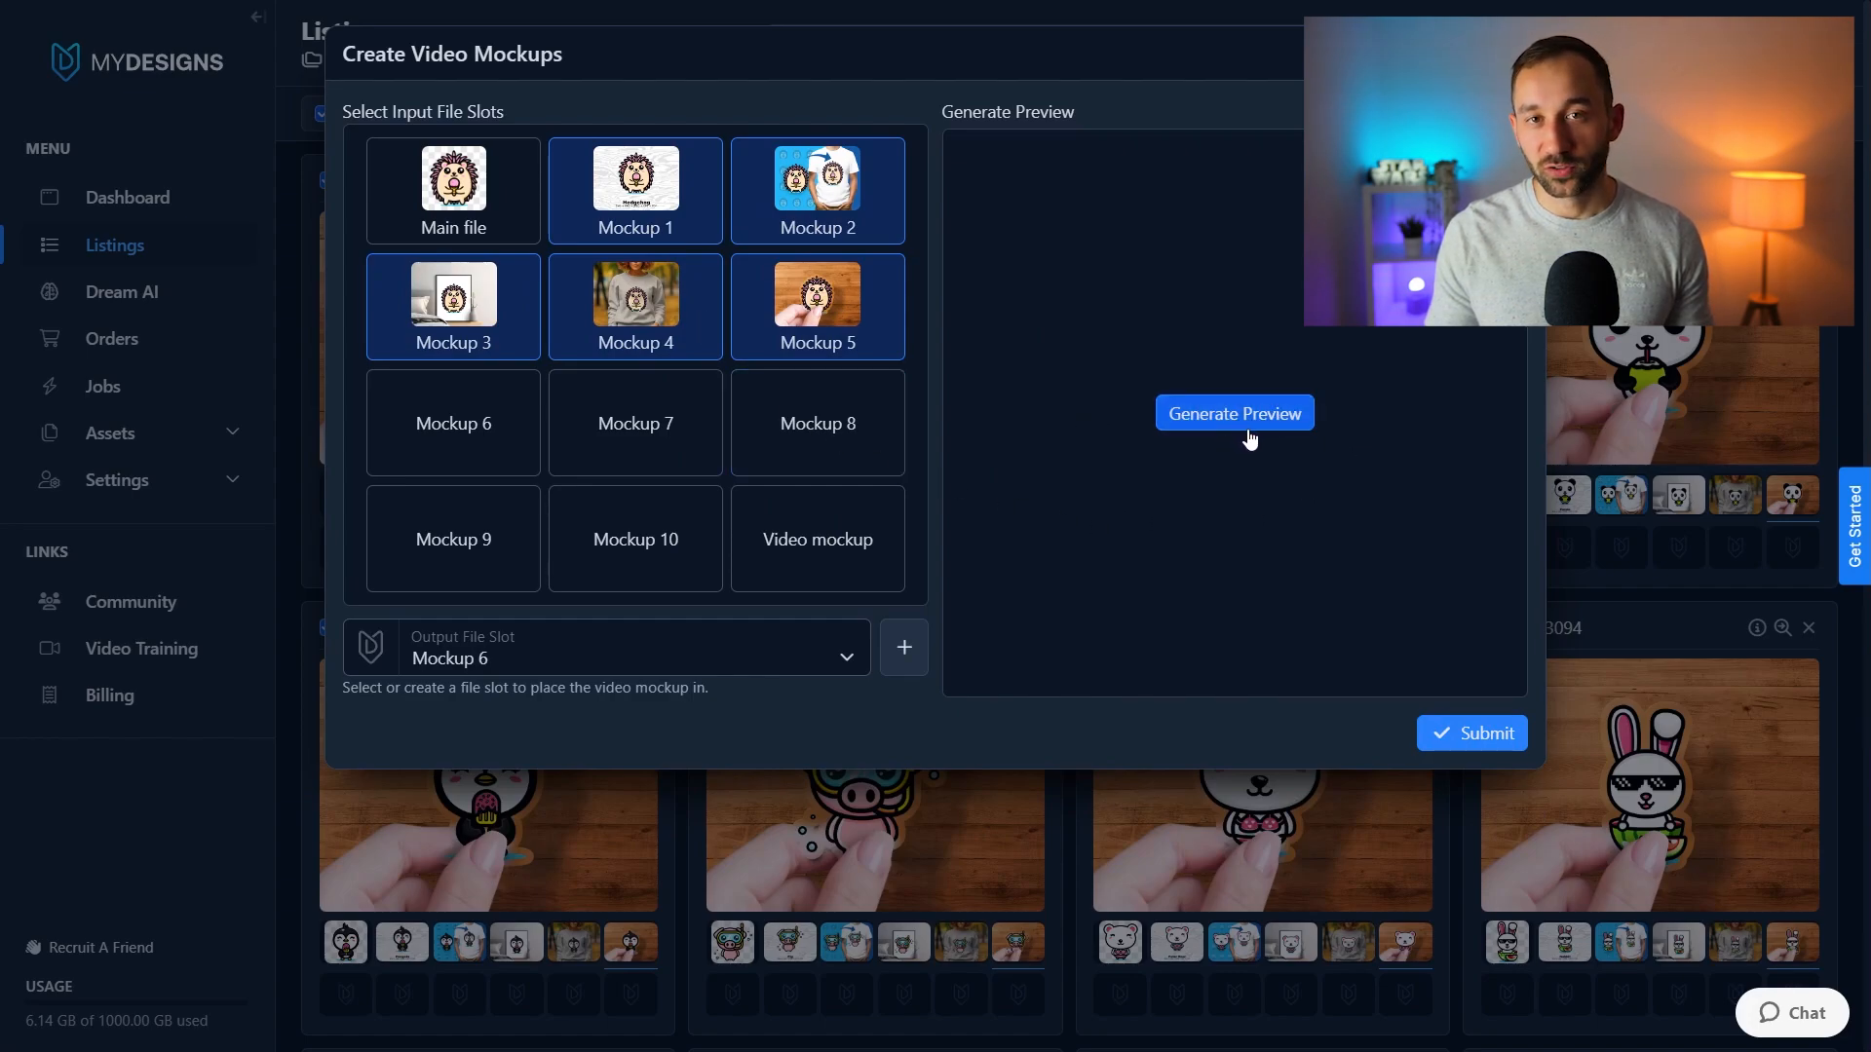
# Set the output file slot for the video mockups to Video mockup.
pyautogui.click(472, 679)
pyautogui.scroll(-3, 518, 777)
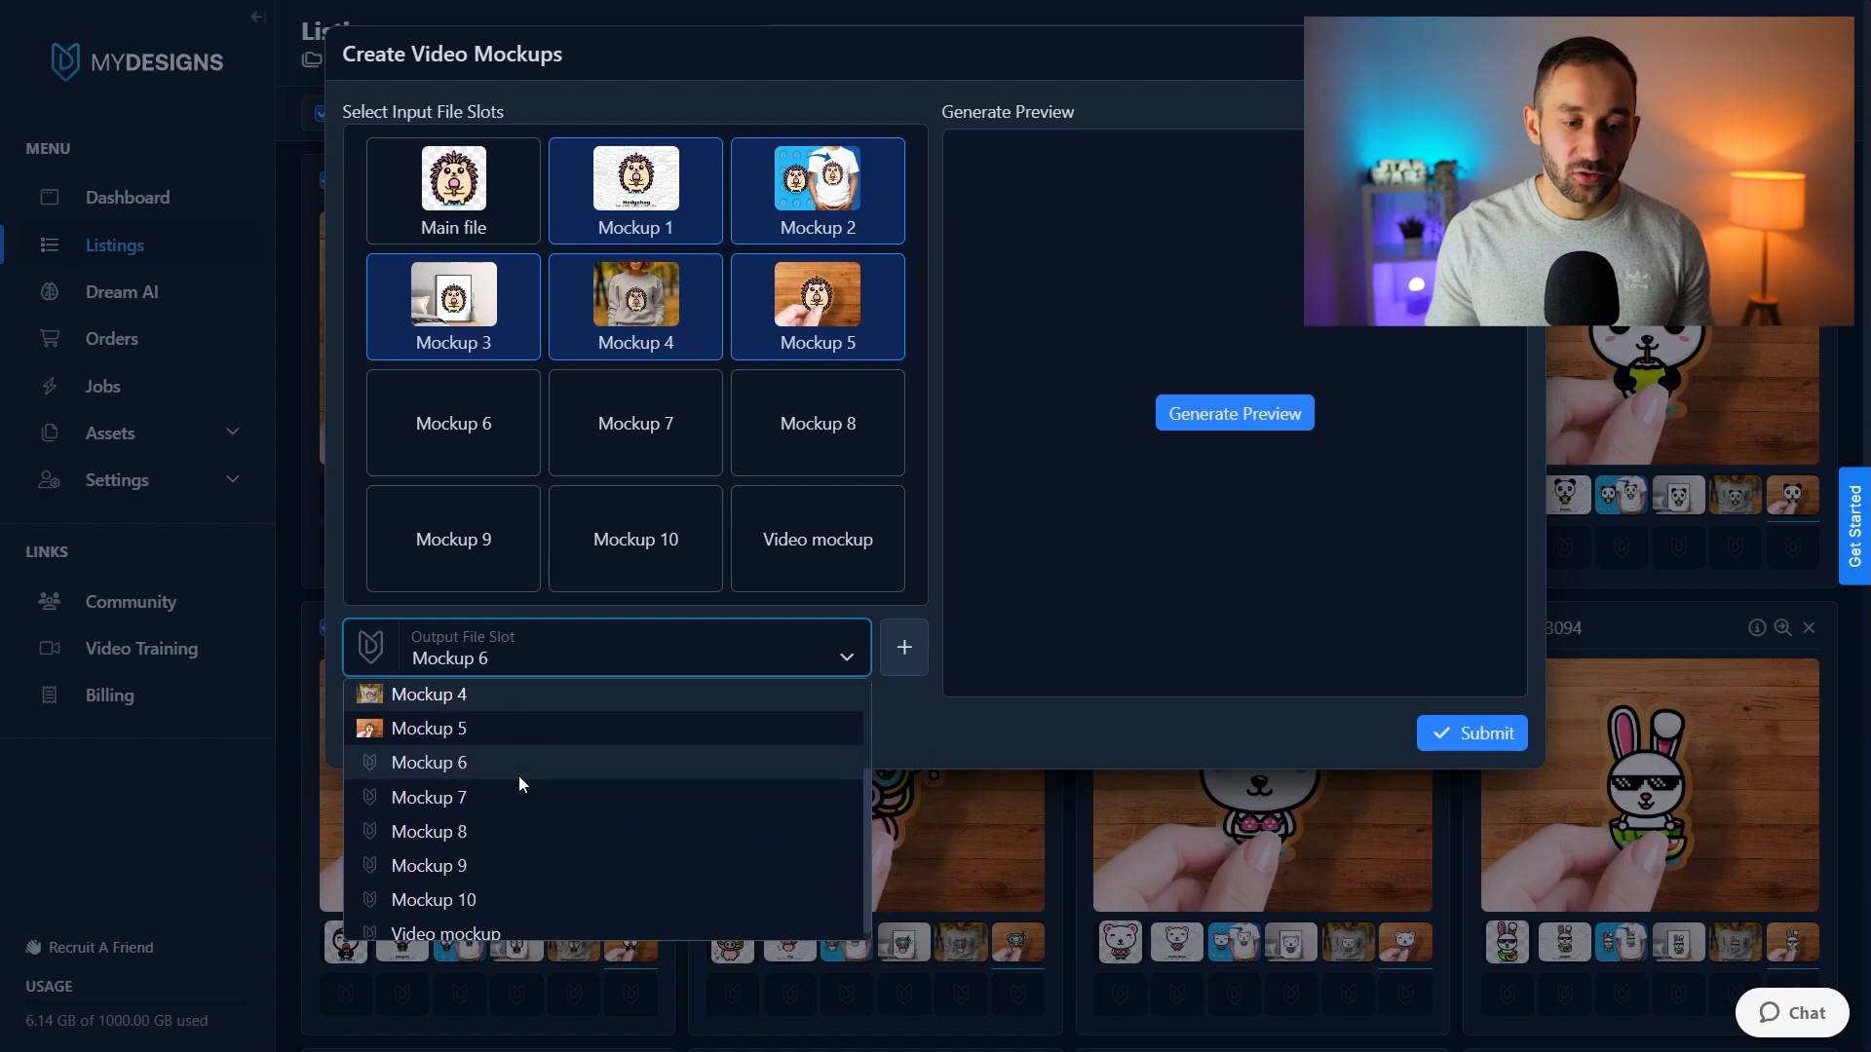
pyautogui.click(474, 924)
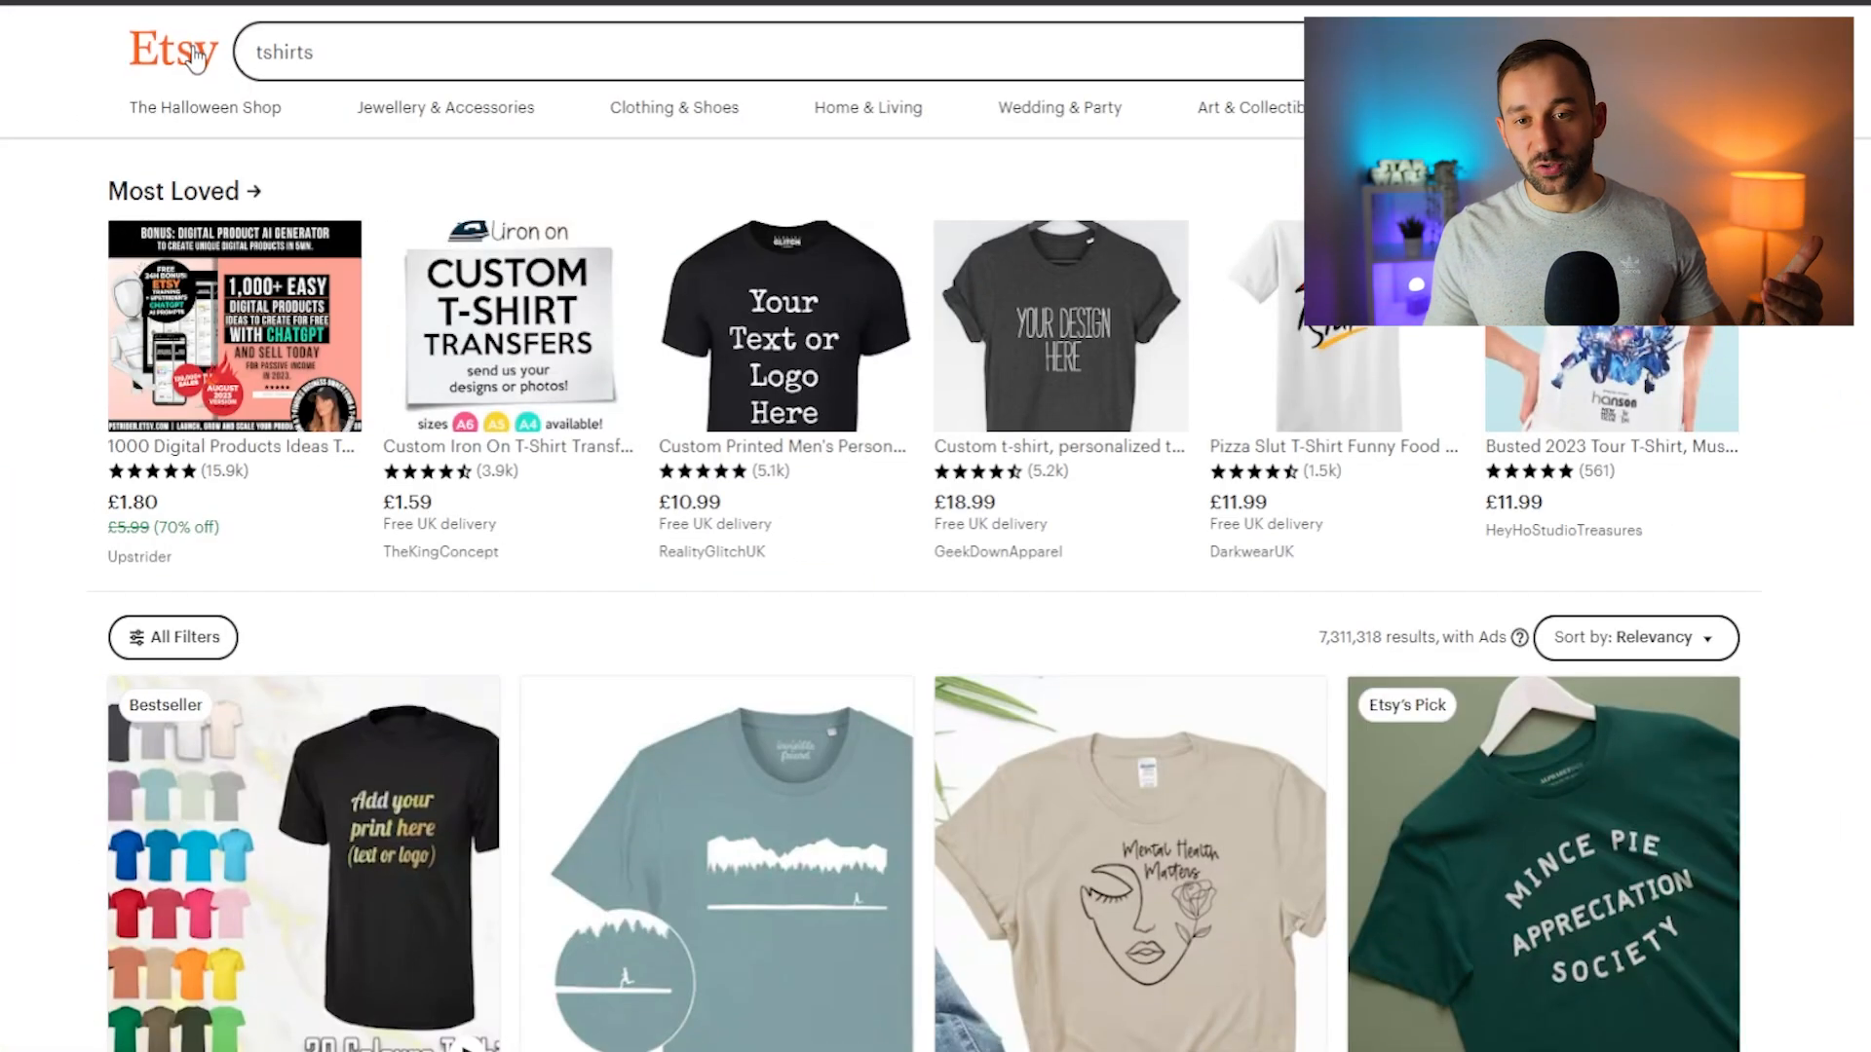
pyautogui.scroll(-1, 99, 63)
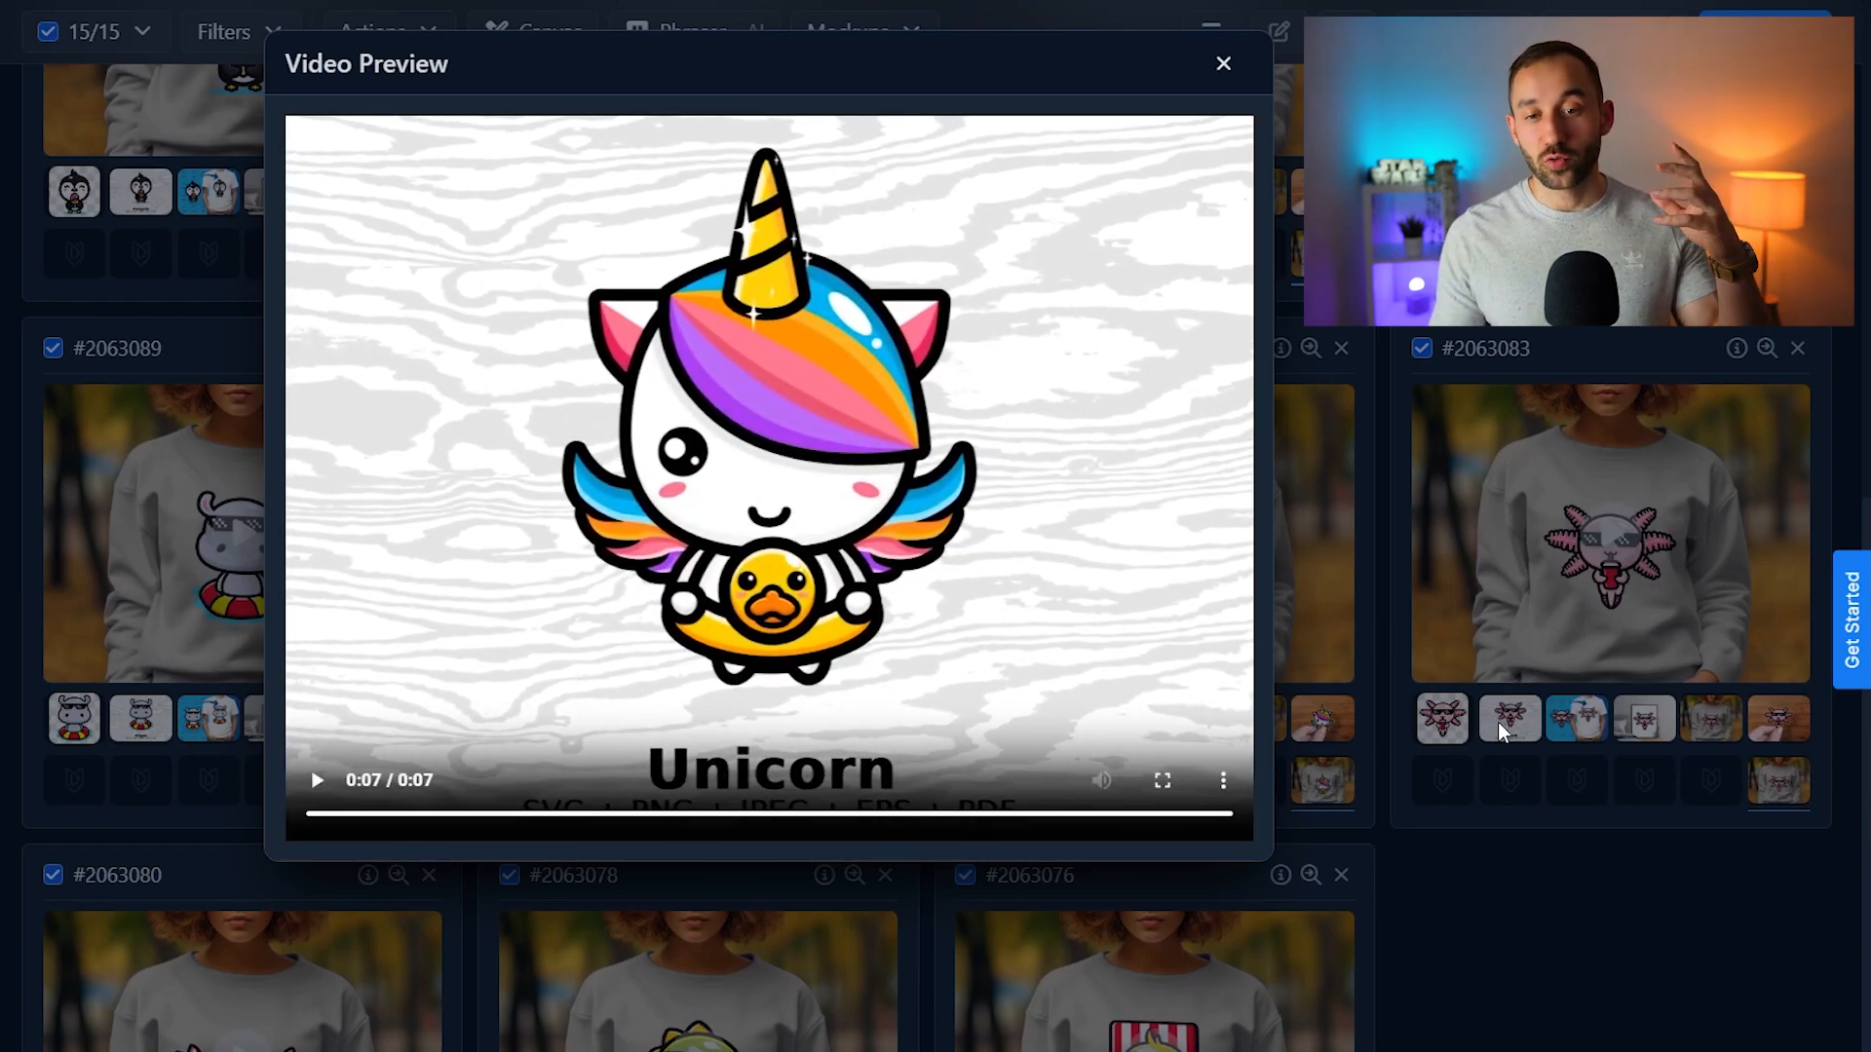
# Close the unicorn video preview and return to the start of the listings.
pyautogui.click(1223, 64)
pyautogui.scroll(4, 1403, 877)
pyautogui.scroll(5, 1409, 829)
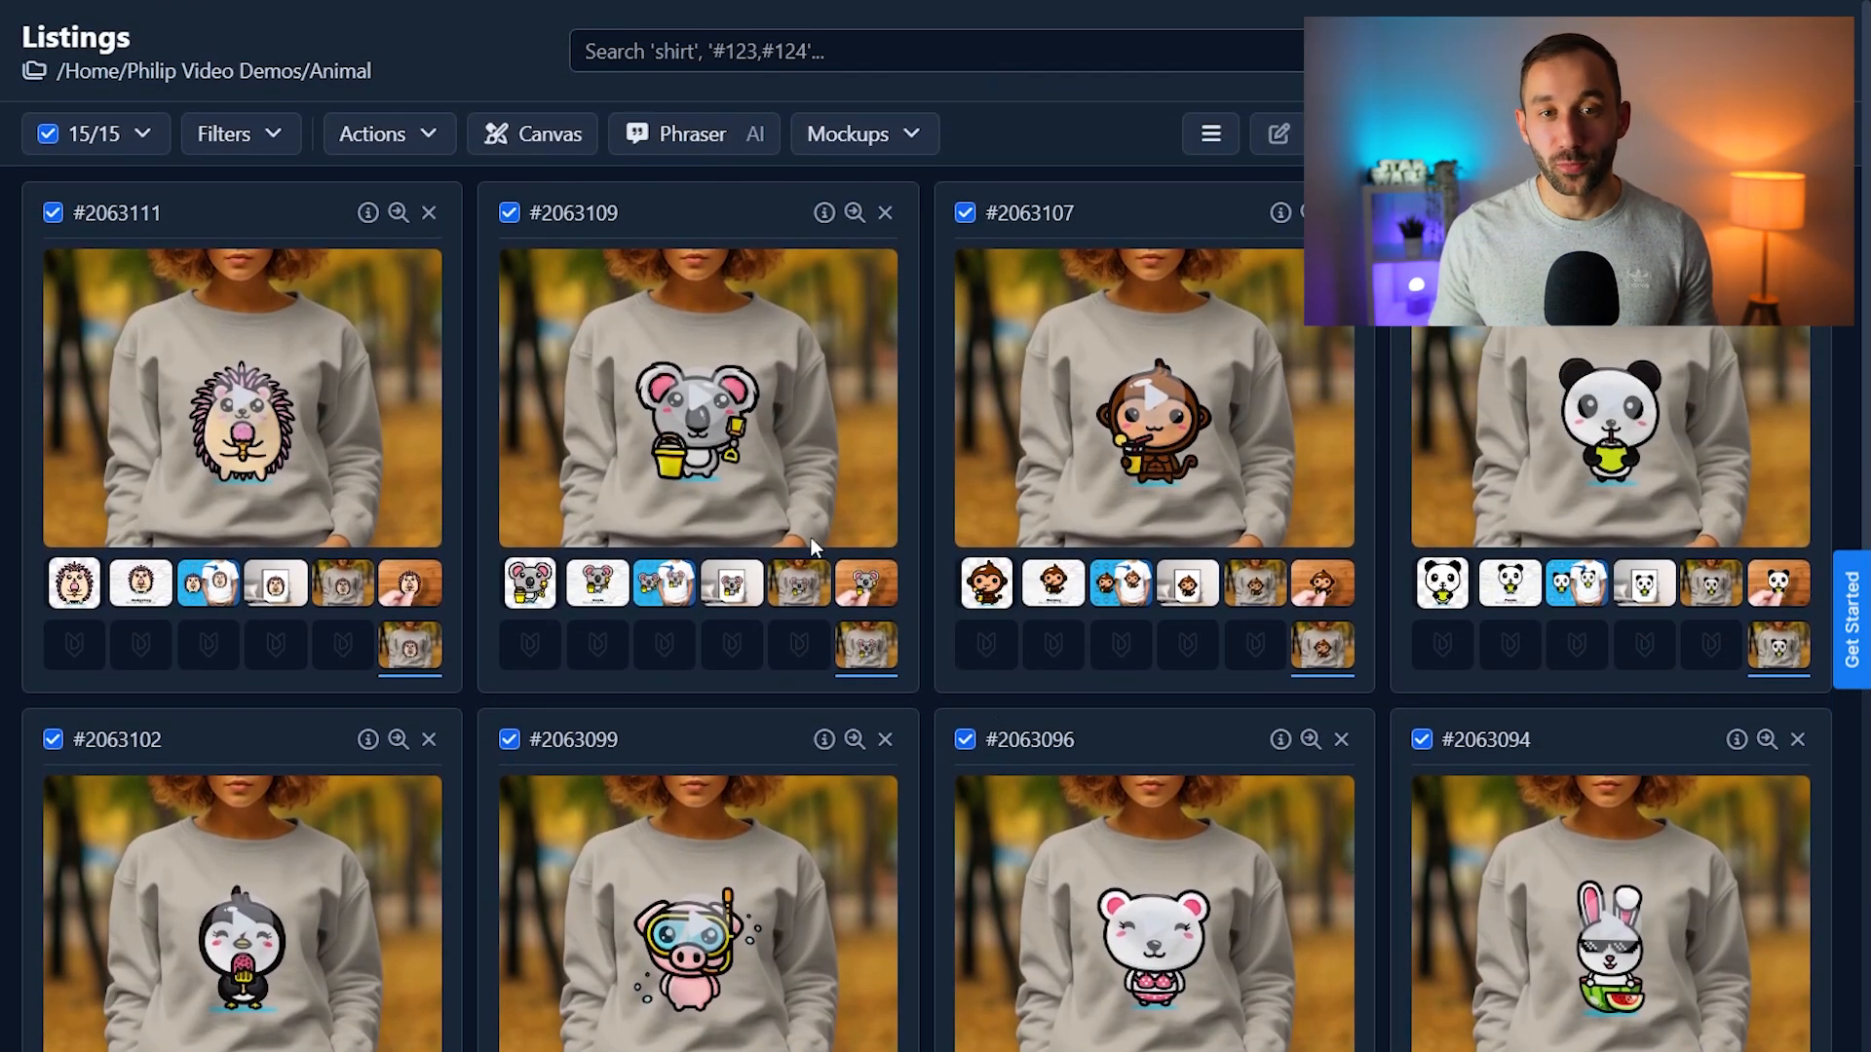
pyautogui.click(877, 141)
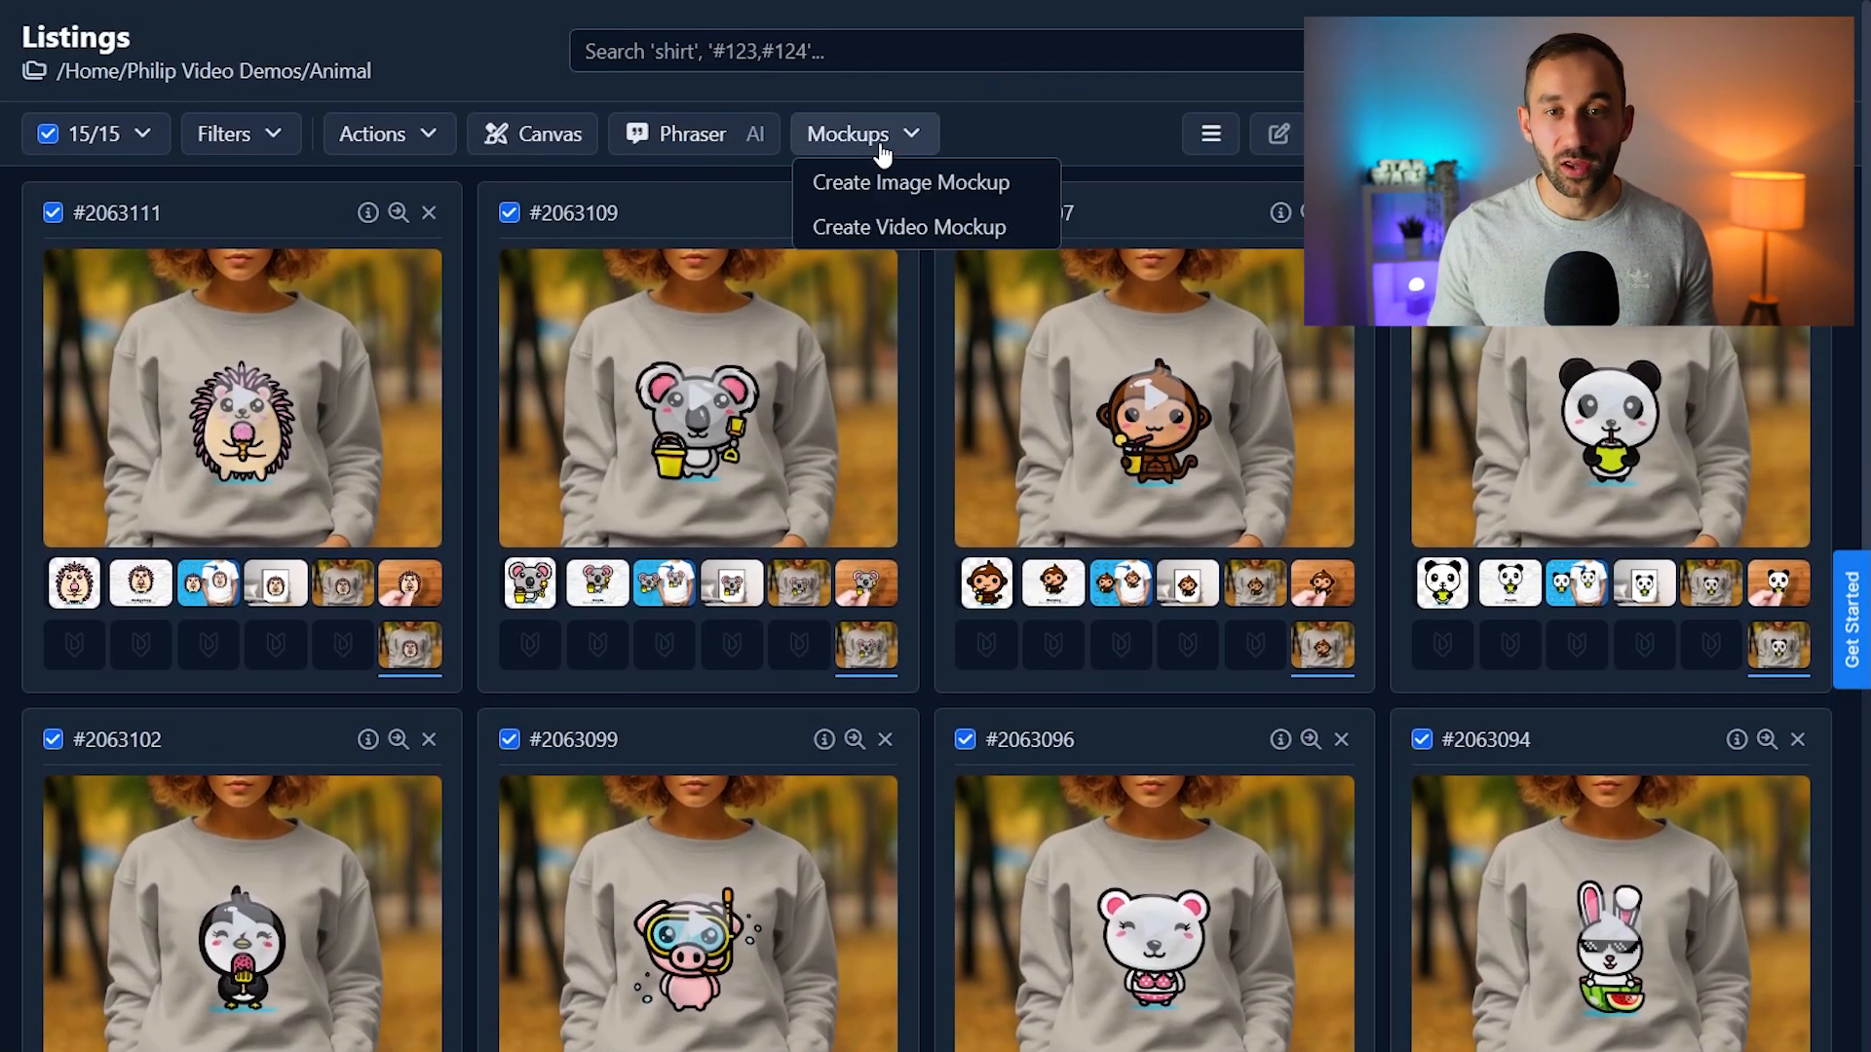
pyautogui.click(988, 136)
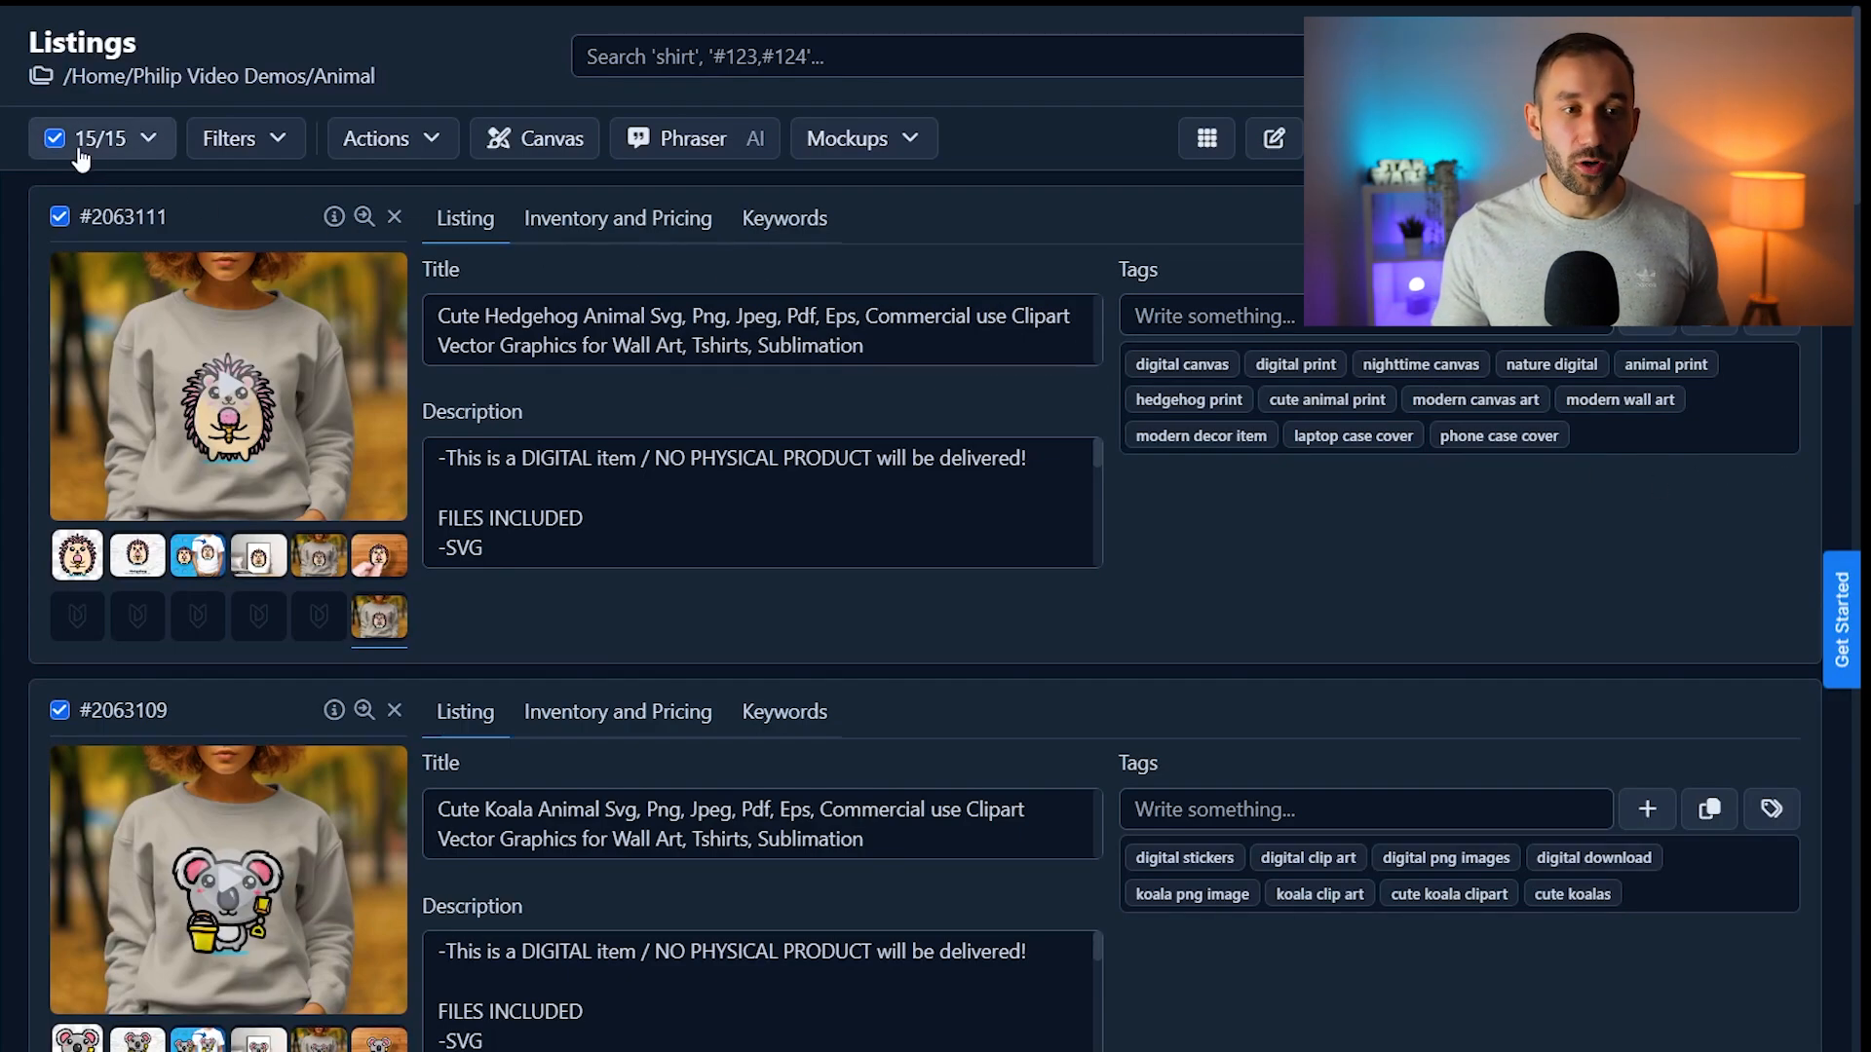
# Select all listings and start publishing them as digital products, using the mode that converts files to various file types.
pyautogui.click(146, 139)
pyautogui.click(190, 278)
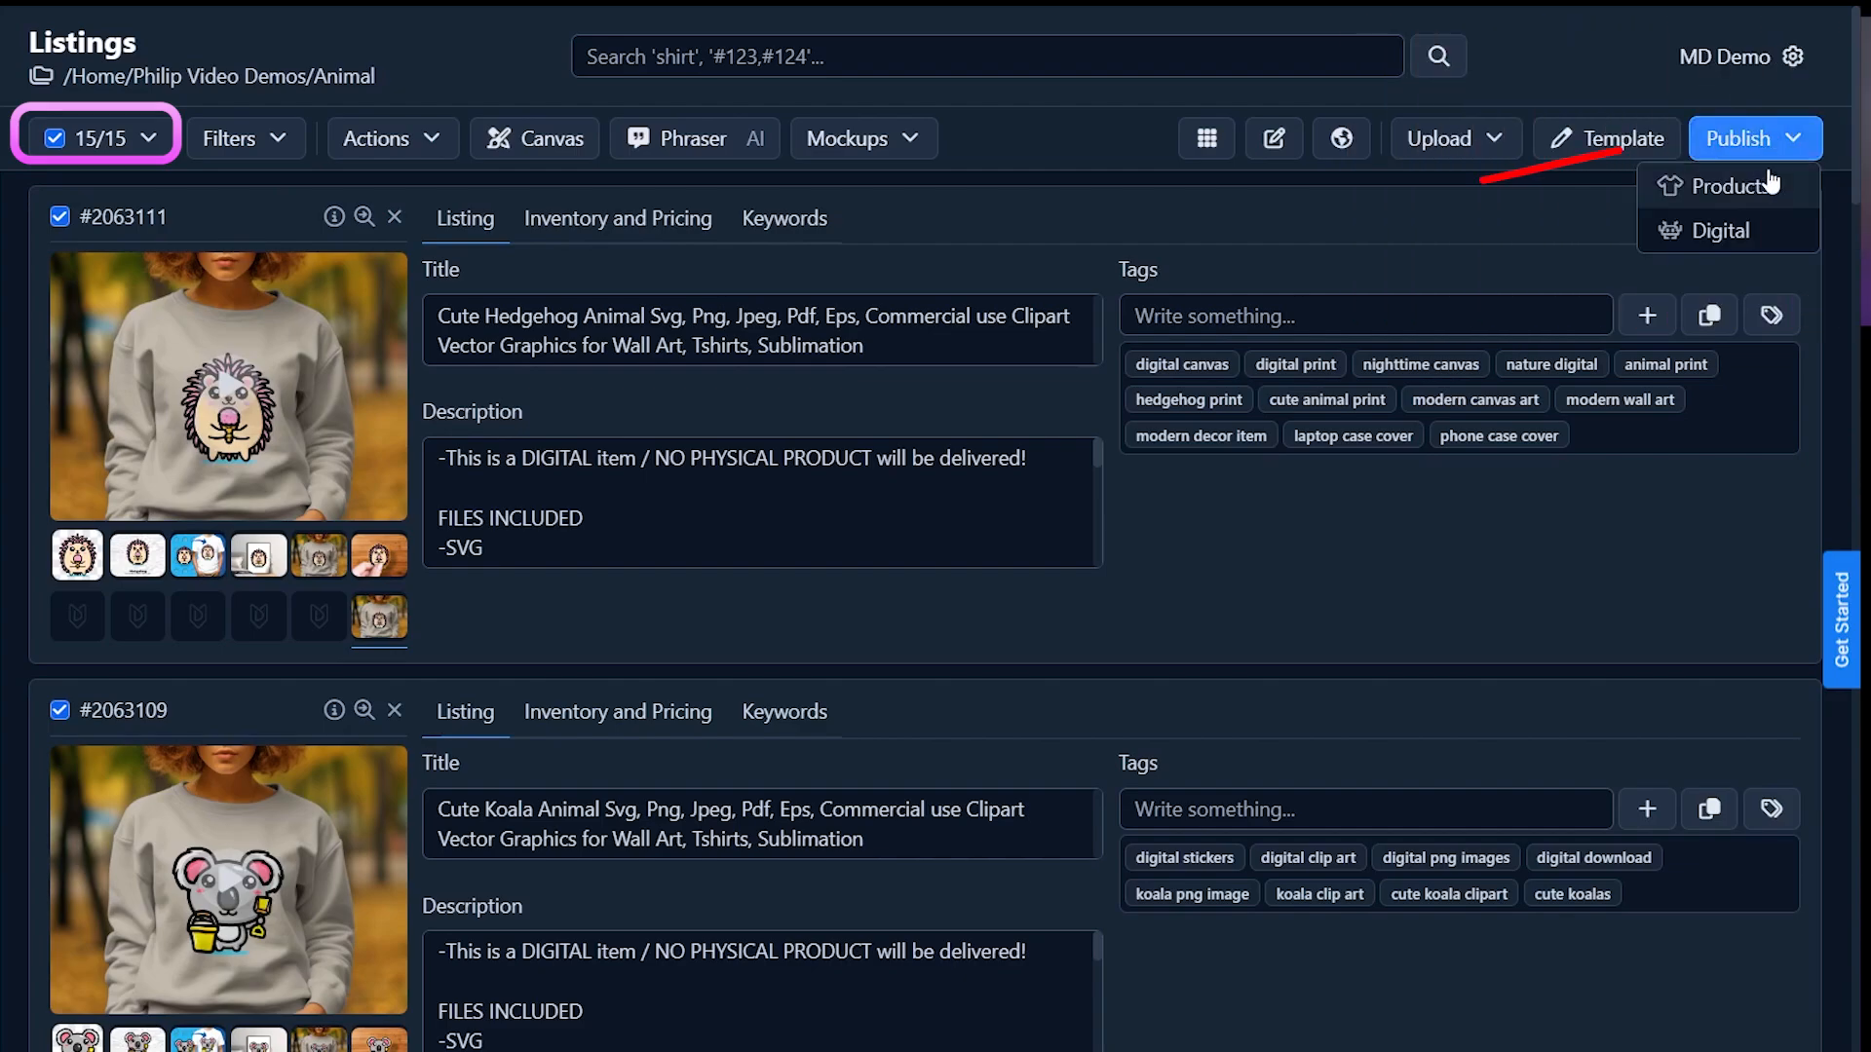
pyautogui.click(1720, 231)
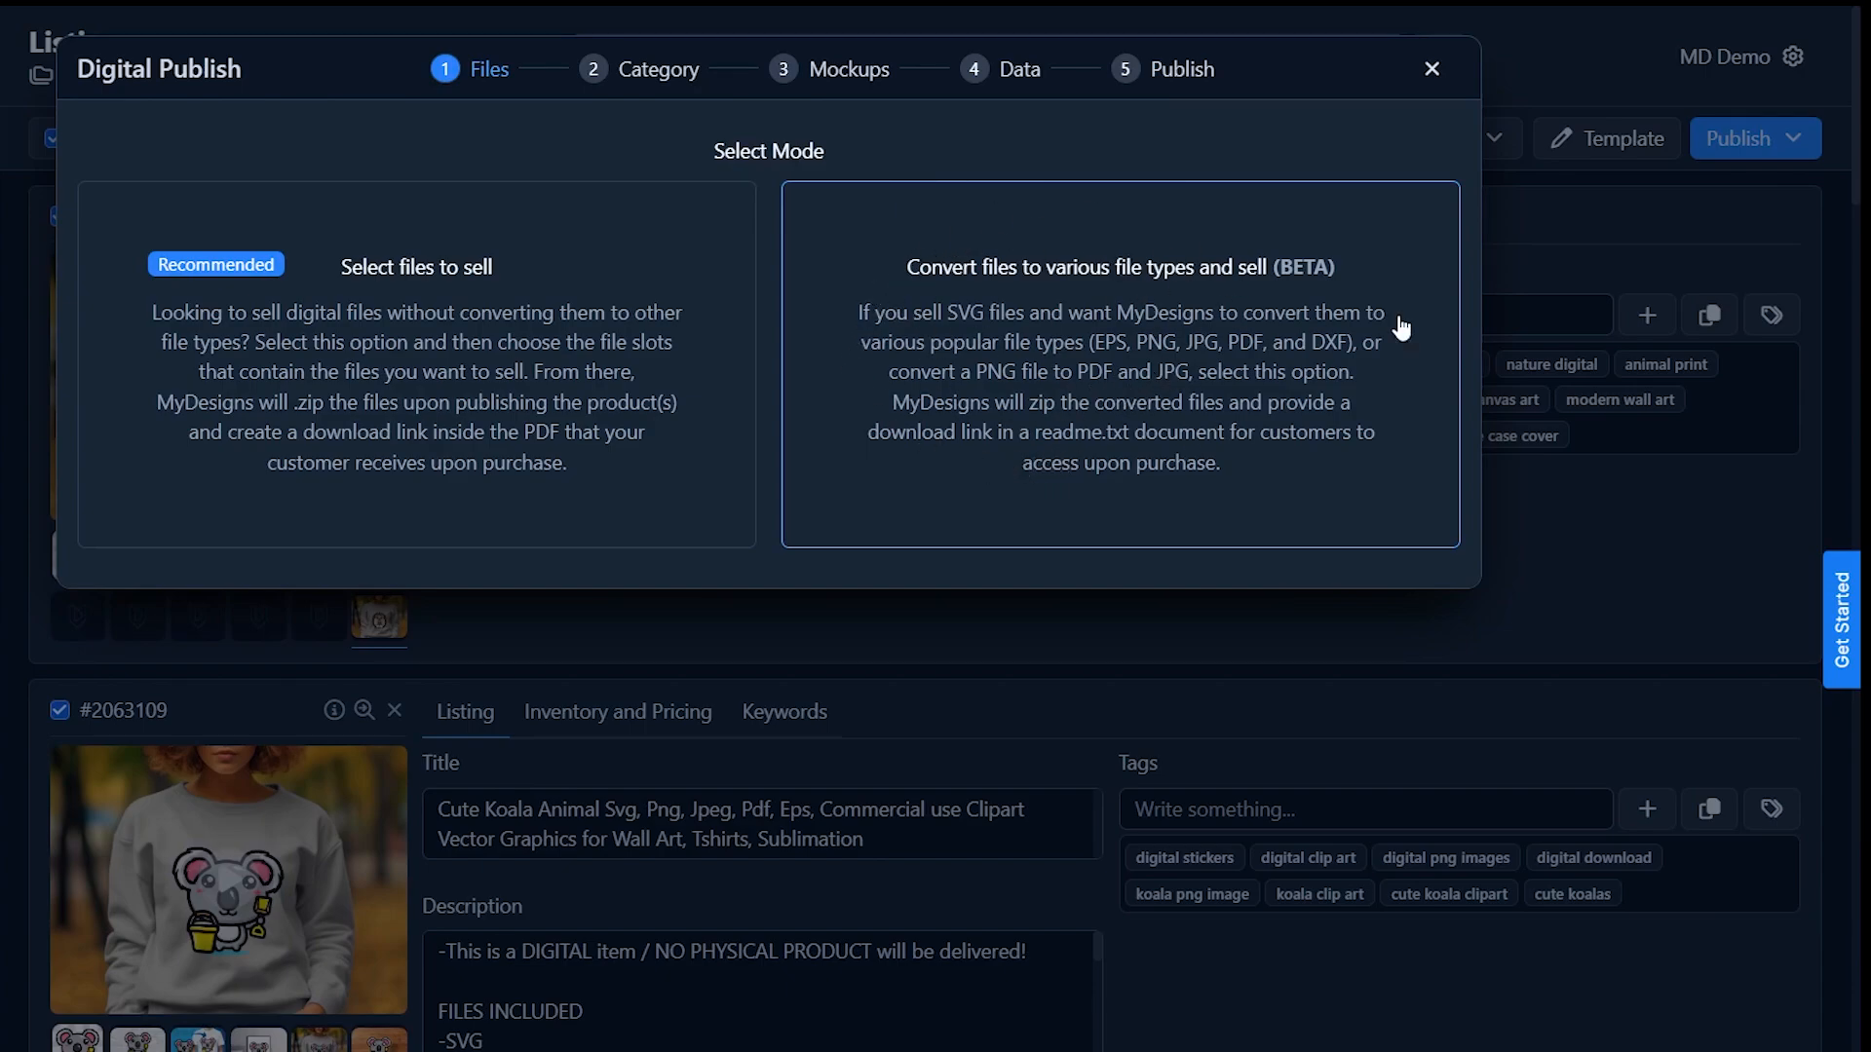
pyautogui.click(1213, 403)
# Choose Main file as the digital asset to sell, keep all six file types, and continue to the category settings.
pyautogui.click(845, 269)
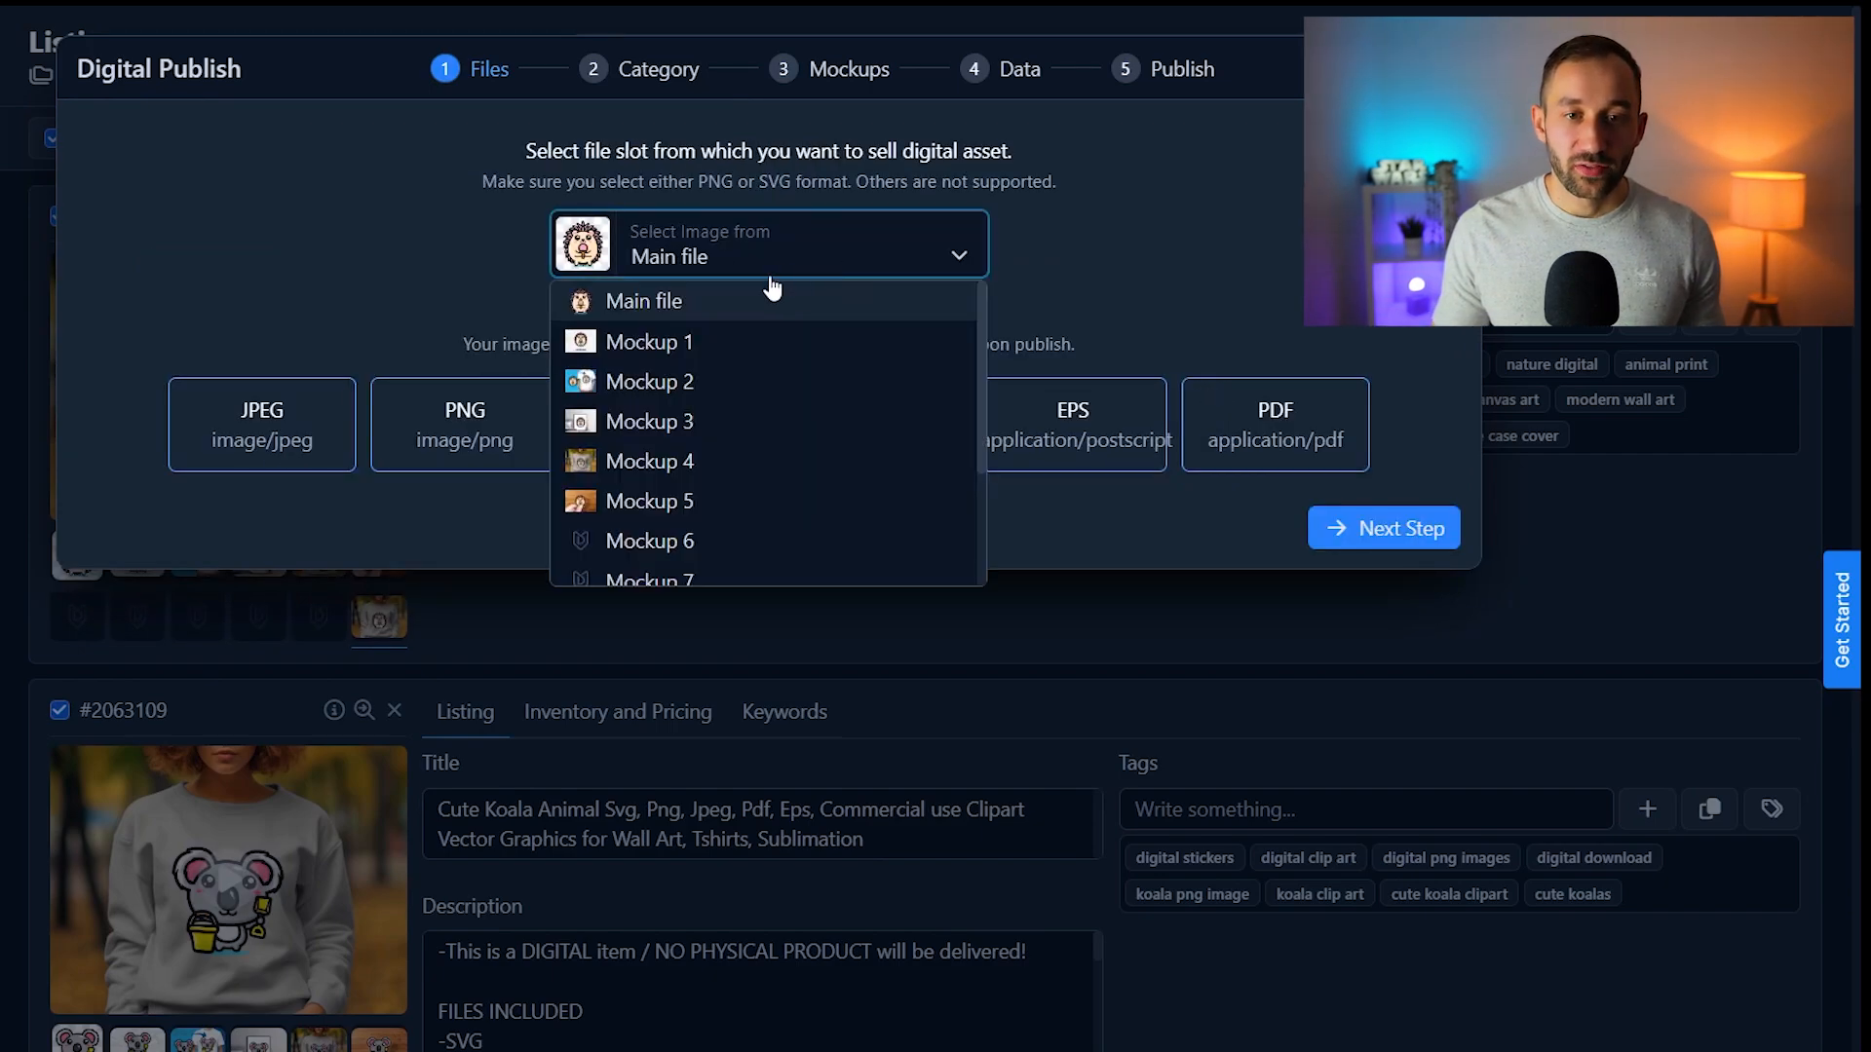
pyautogui.click(775, 296)
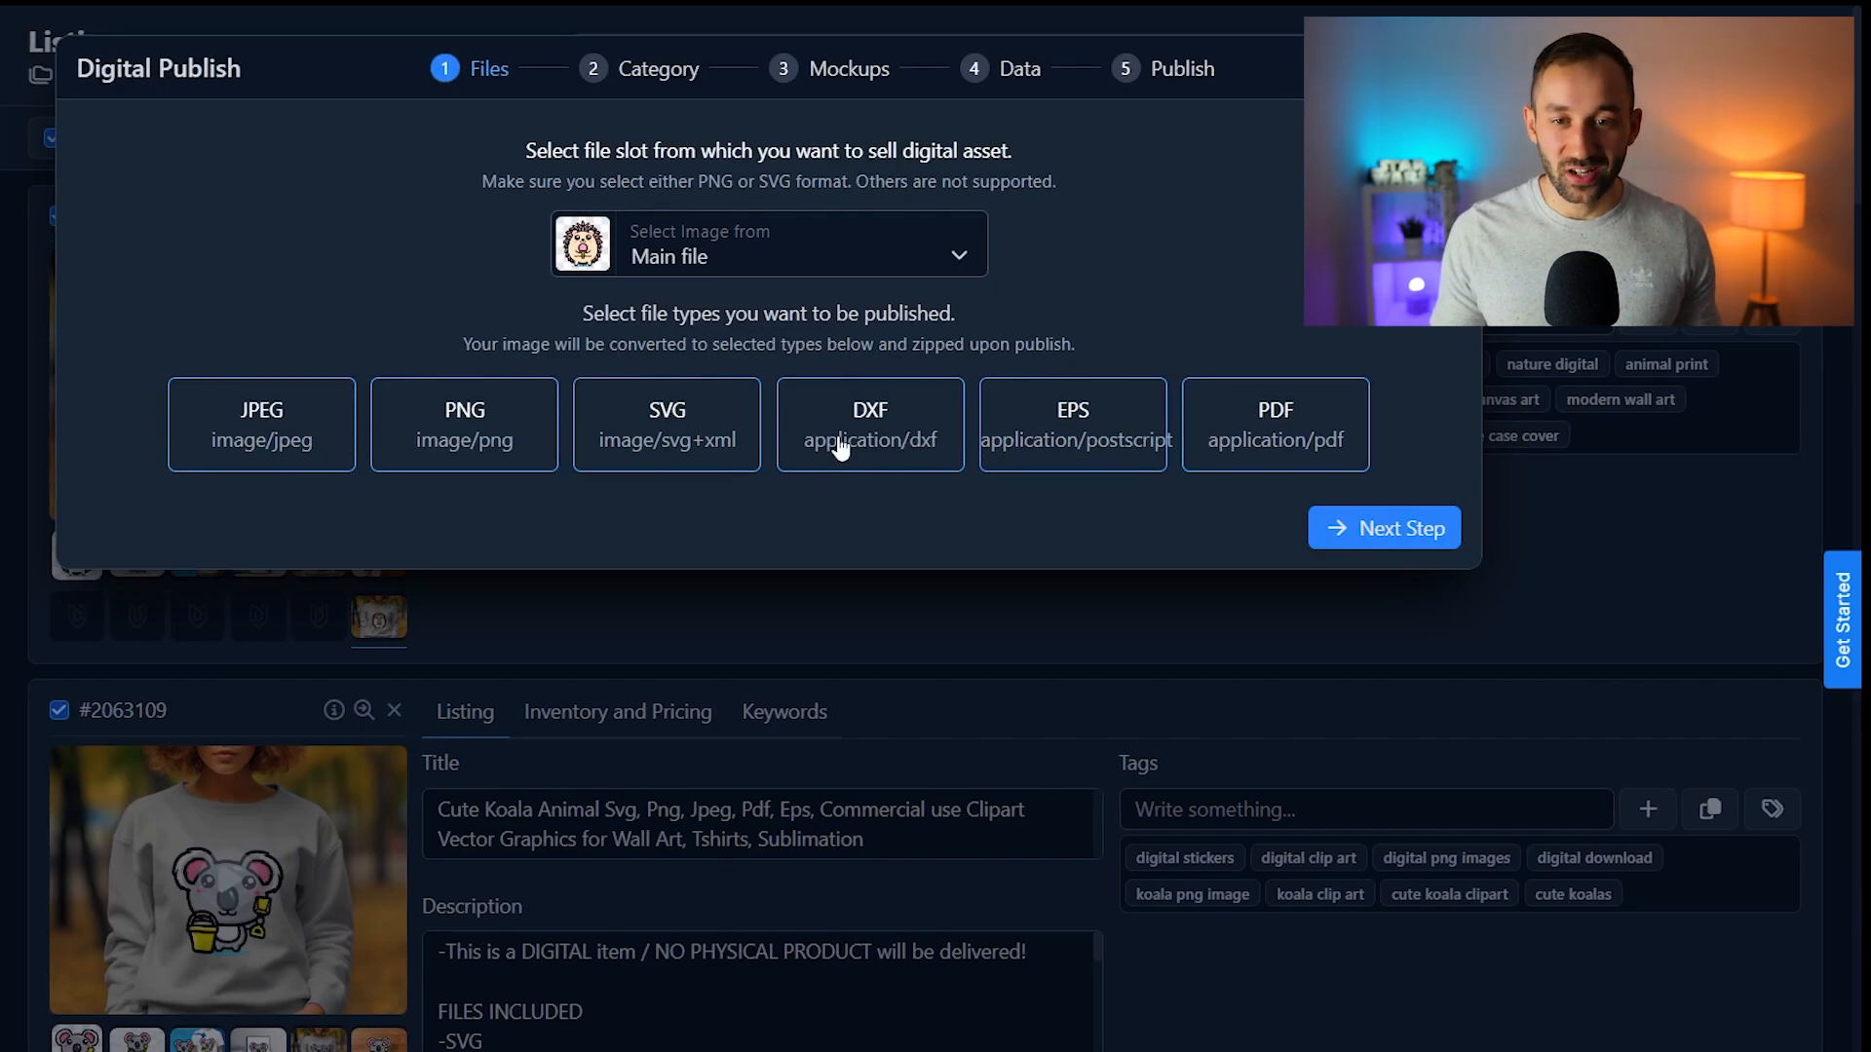
pyautogui.click(1401, 536)
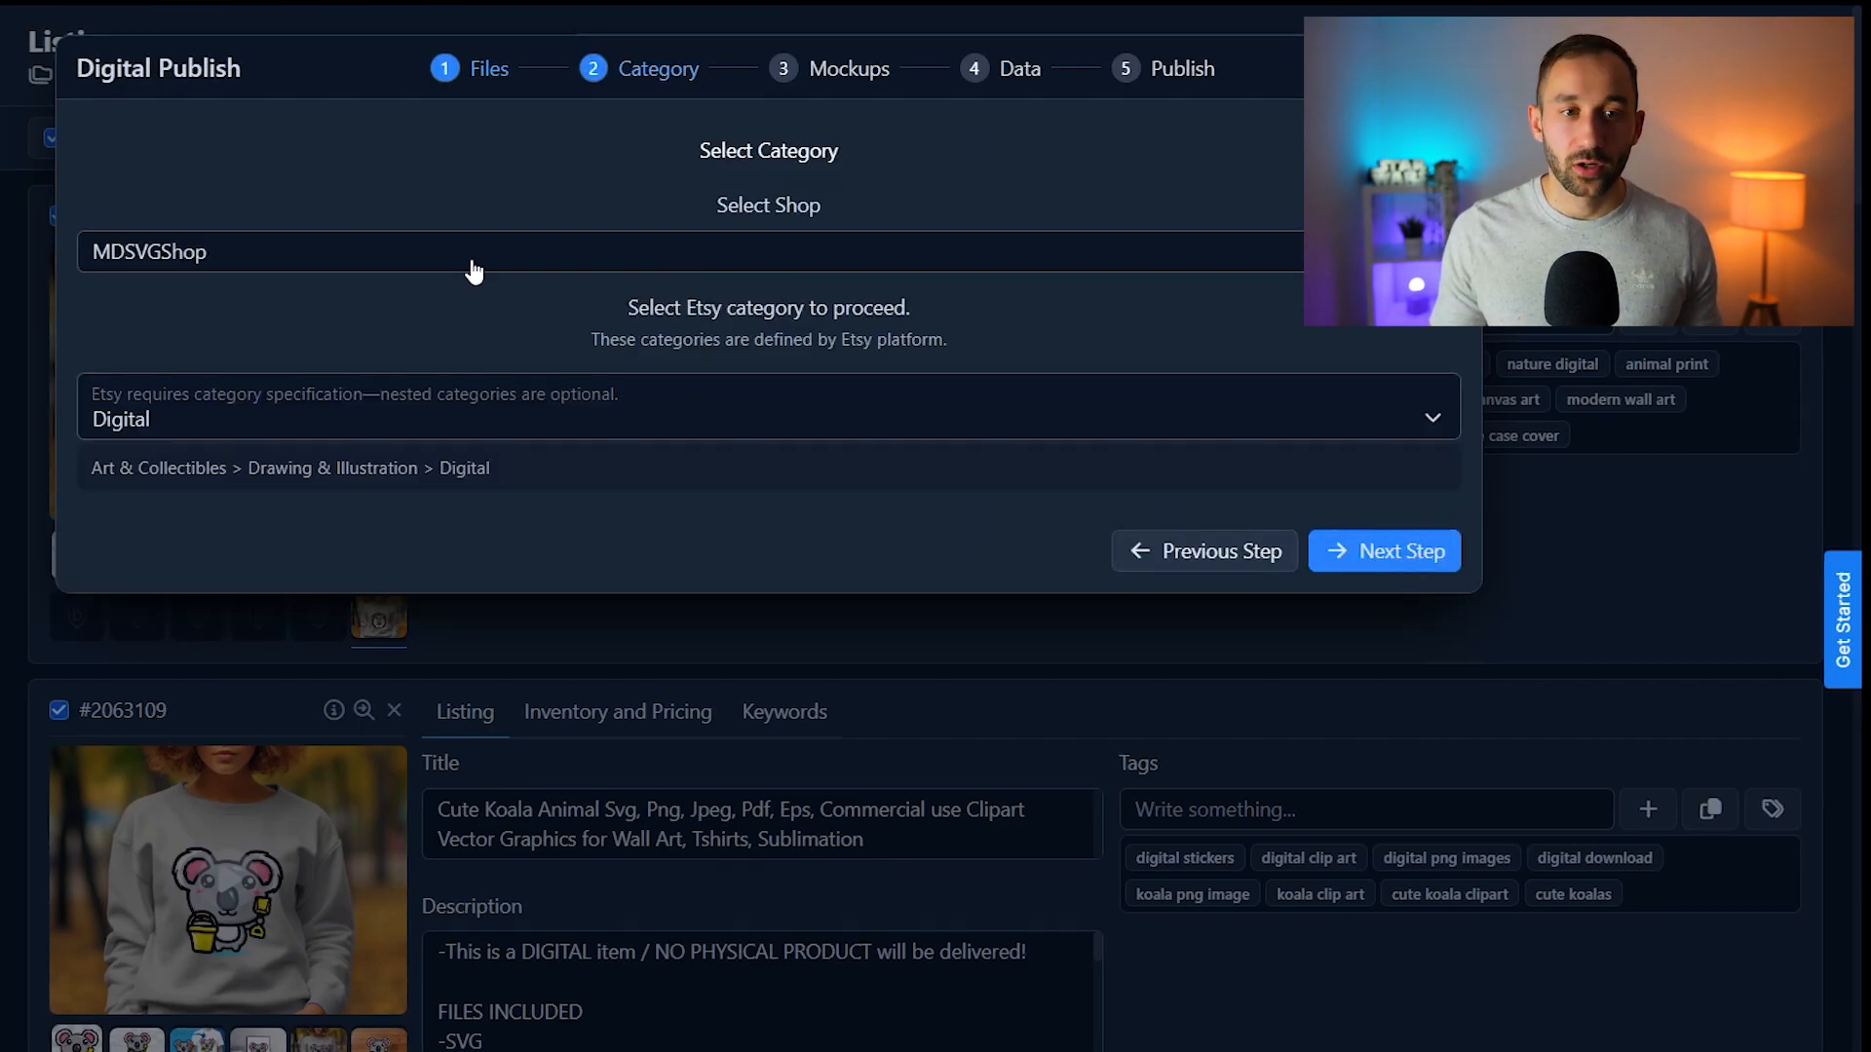
# Select MDSVGShop as the shop, keep the Digital category under Drawing & Illustration, and continue to the mockups.
pyautogui.click(474, 262)
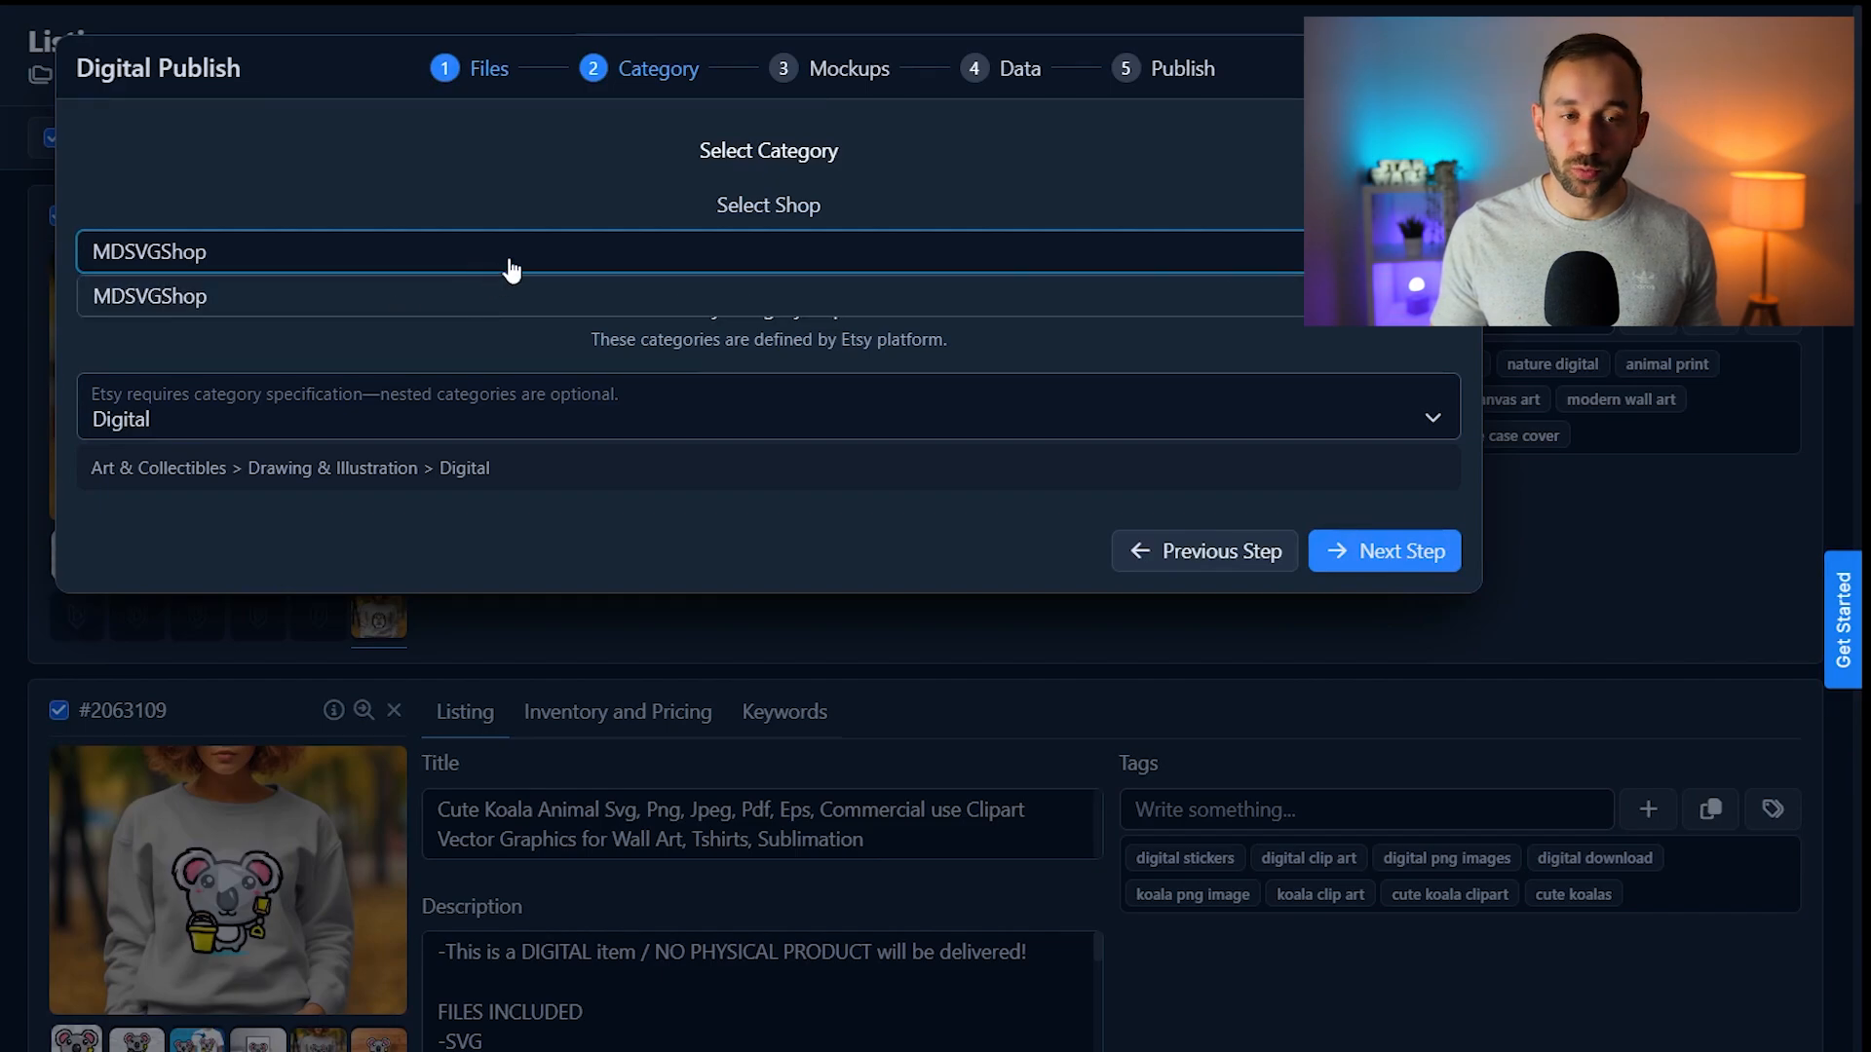
pyautogui.click(404, 292)
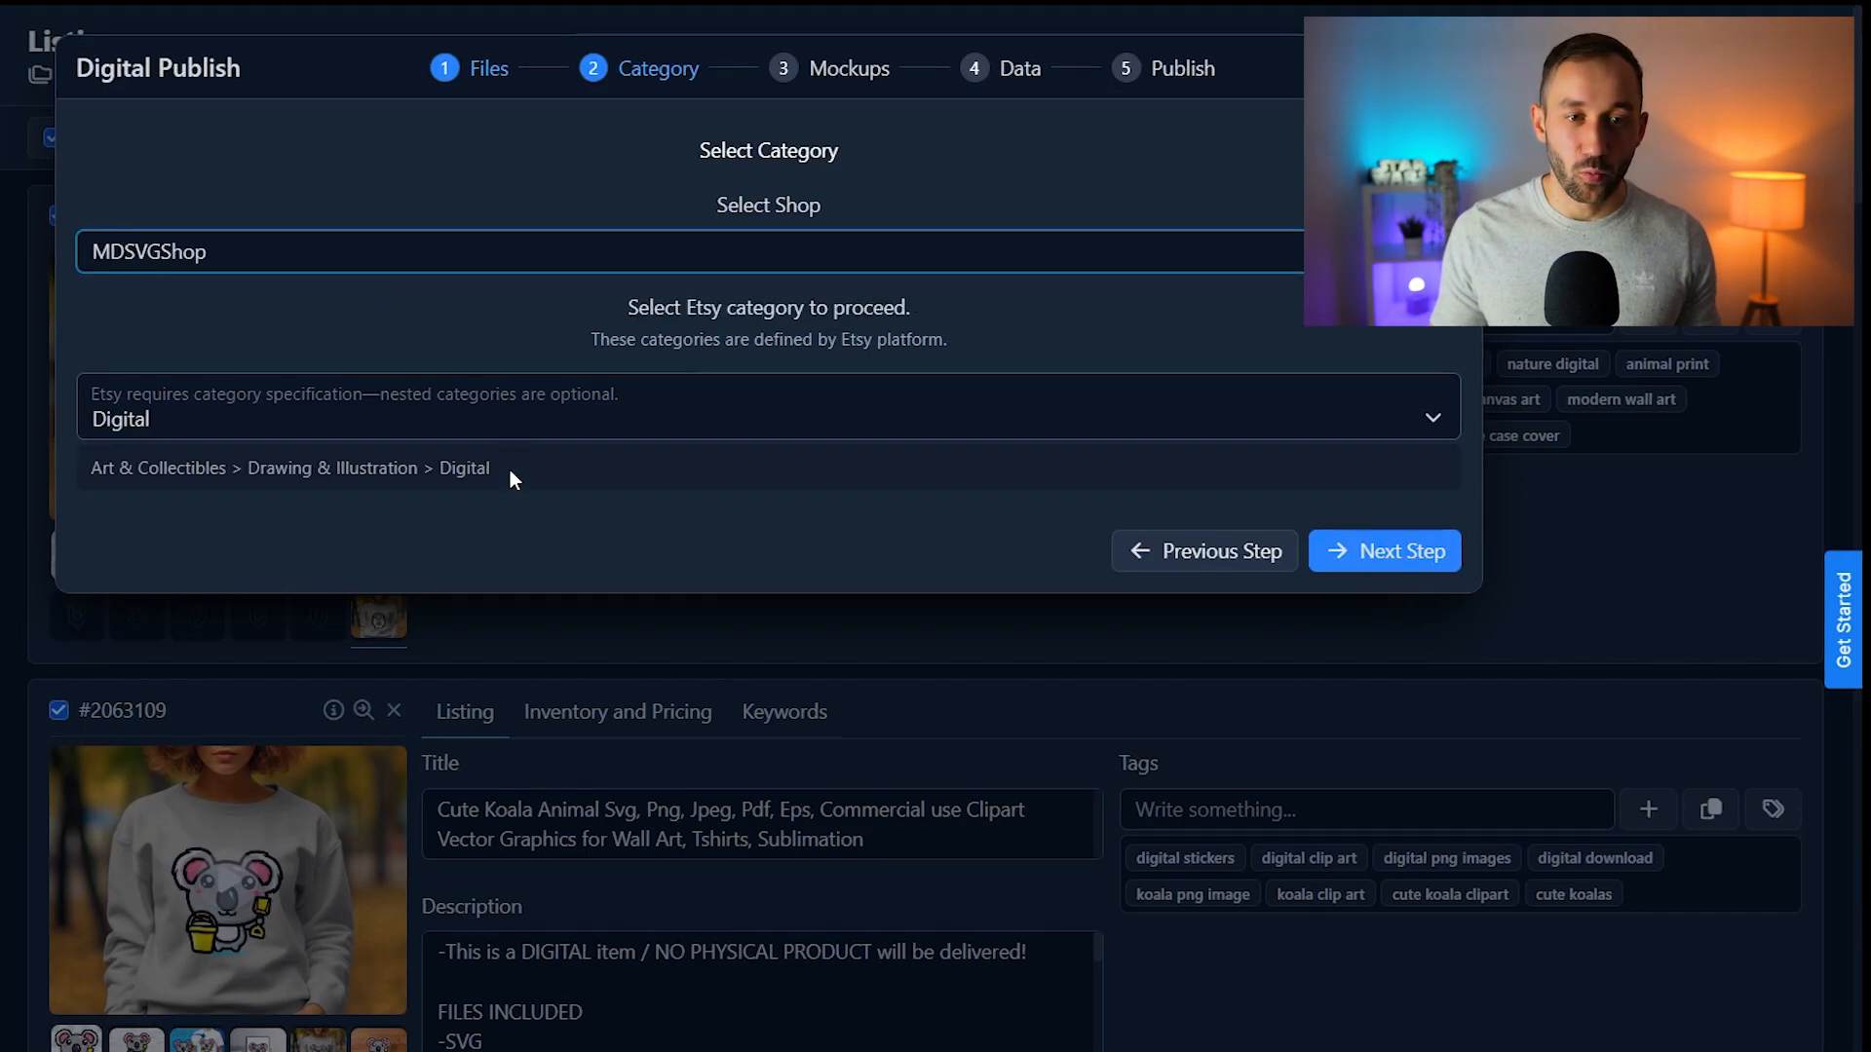
pyautogui.click(1388, 555)
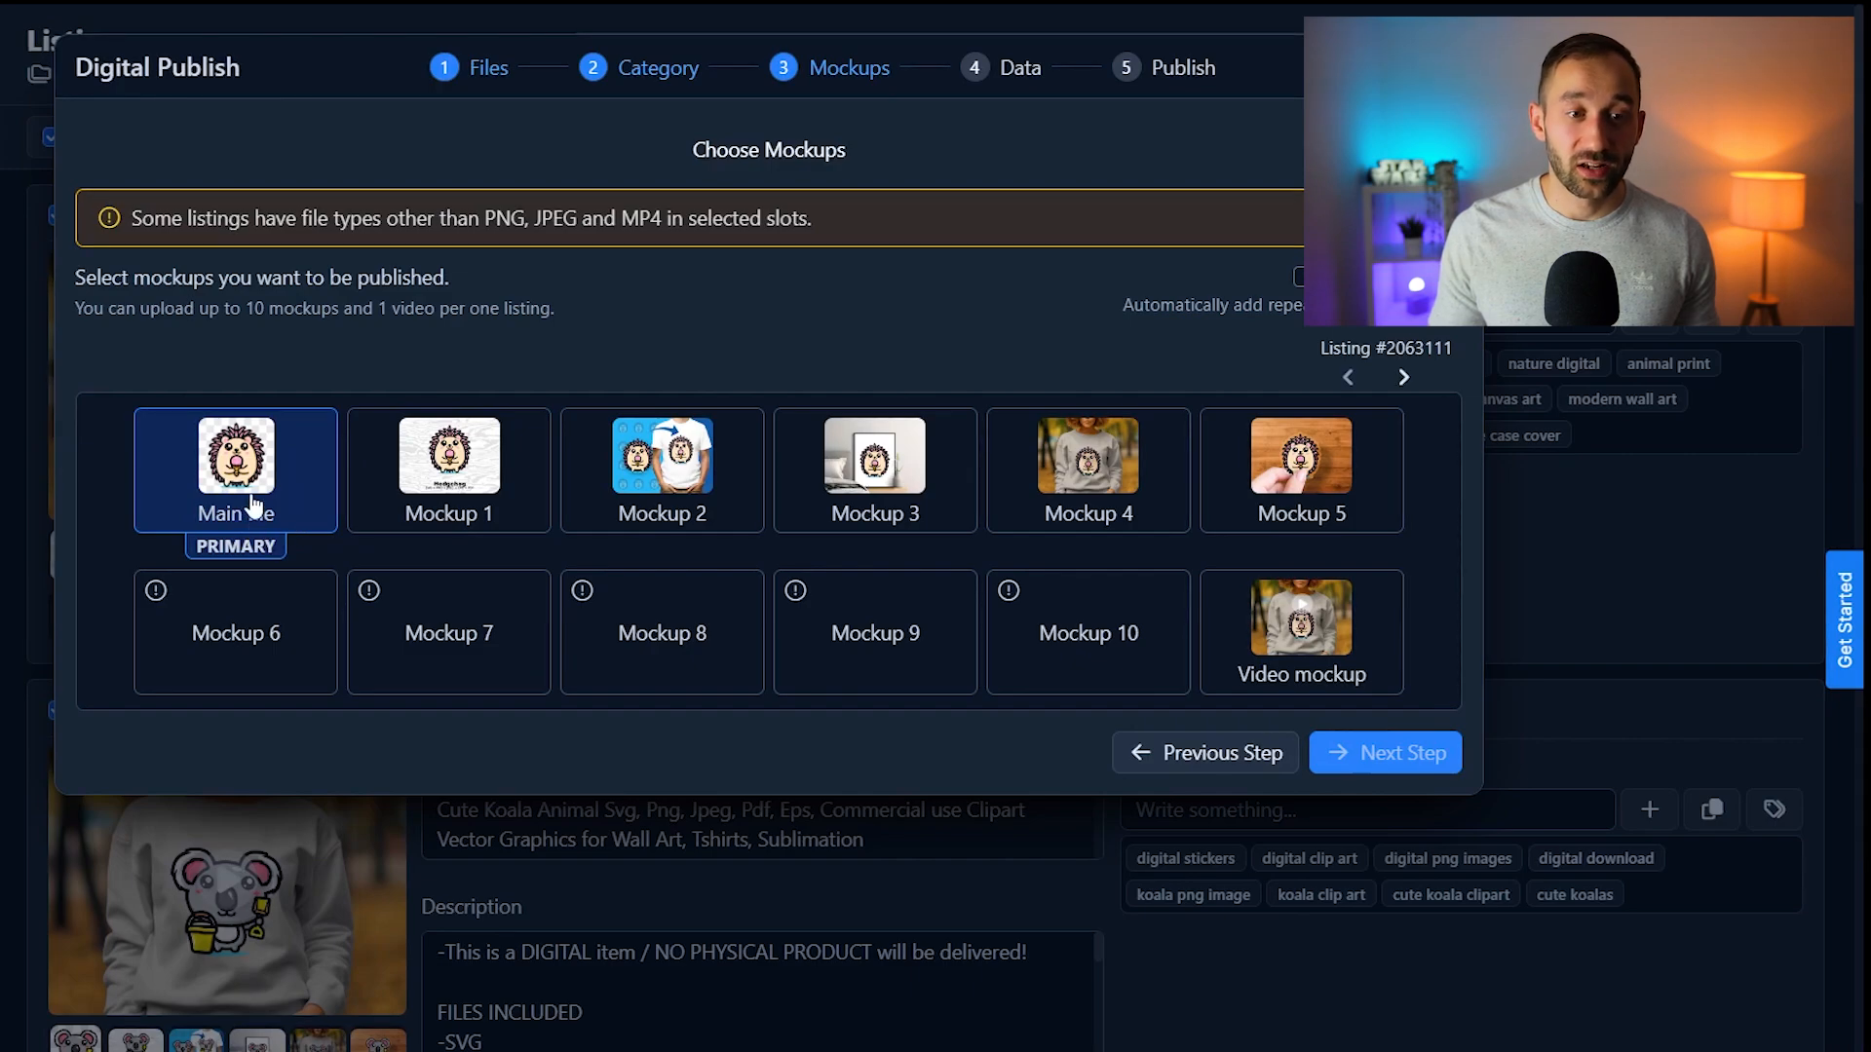
# Deselect Main file and select Mockups 1 to 5 plus Video mockup for publishing.
pyautogui.click(274, 526)
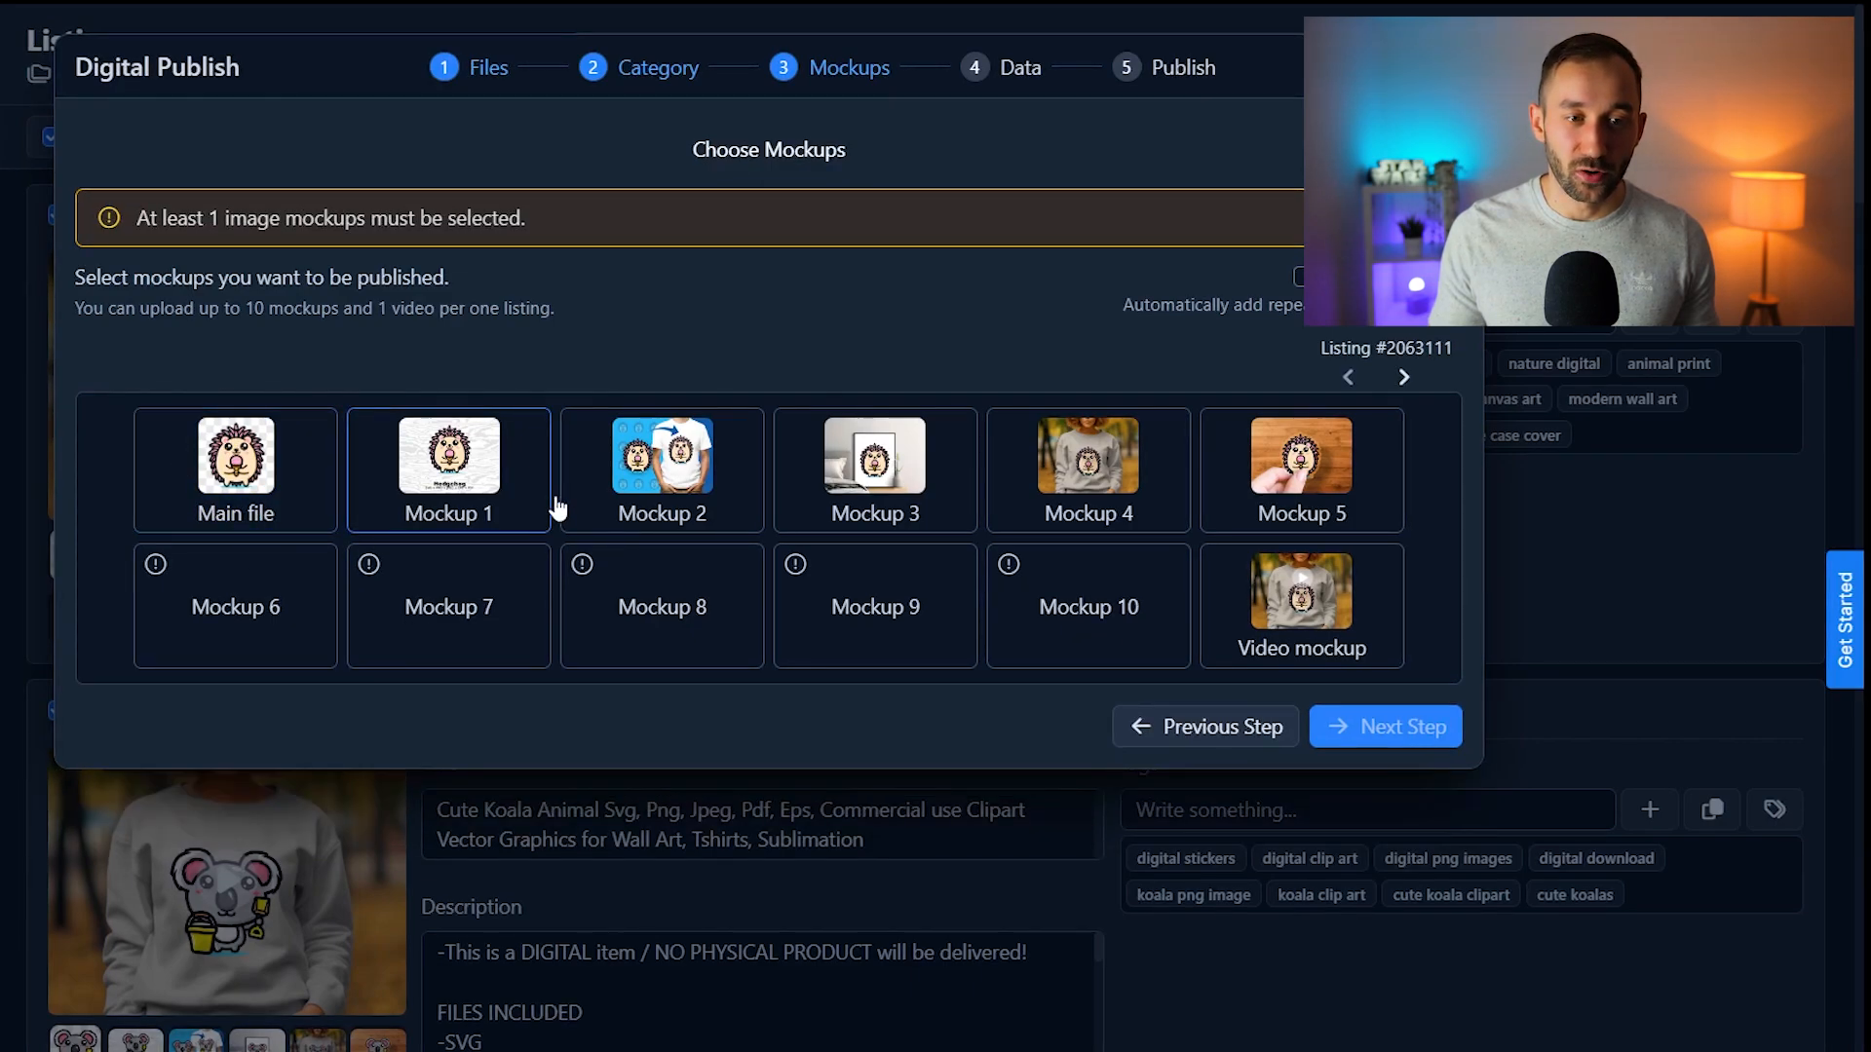
pyautogui.click(471, 495)
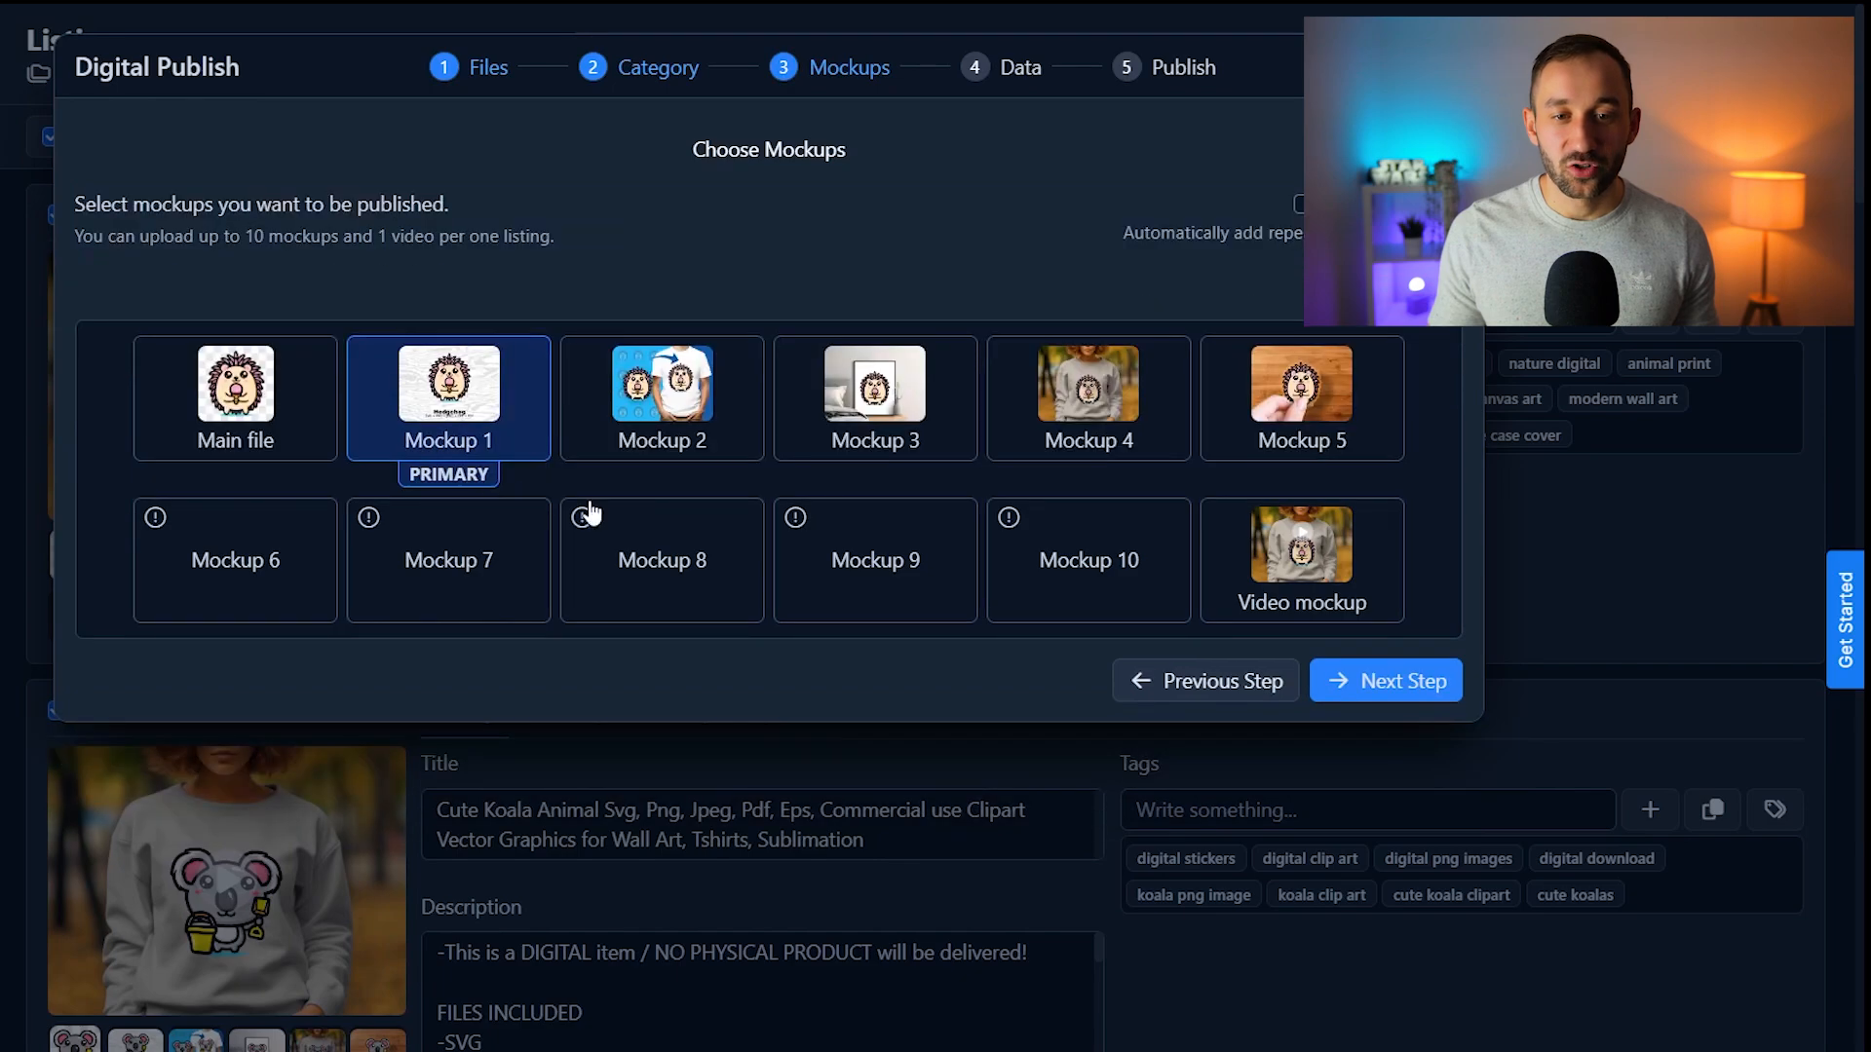
pyautogui.click(665, 409)
pyautogui.click(875, 410)
pyautogui.click(1088, 410)
pyautogui.click(1322, 409)
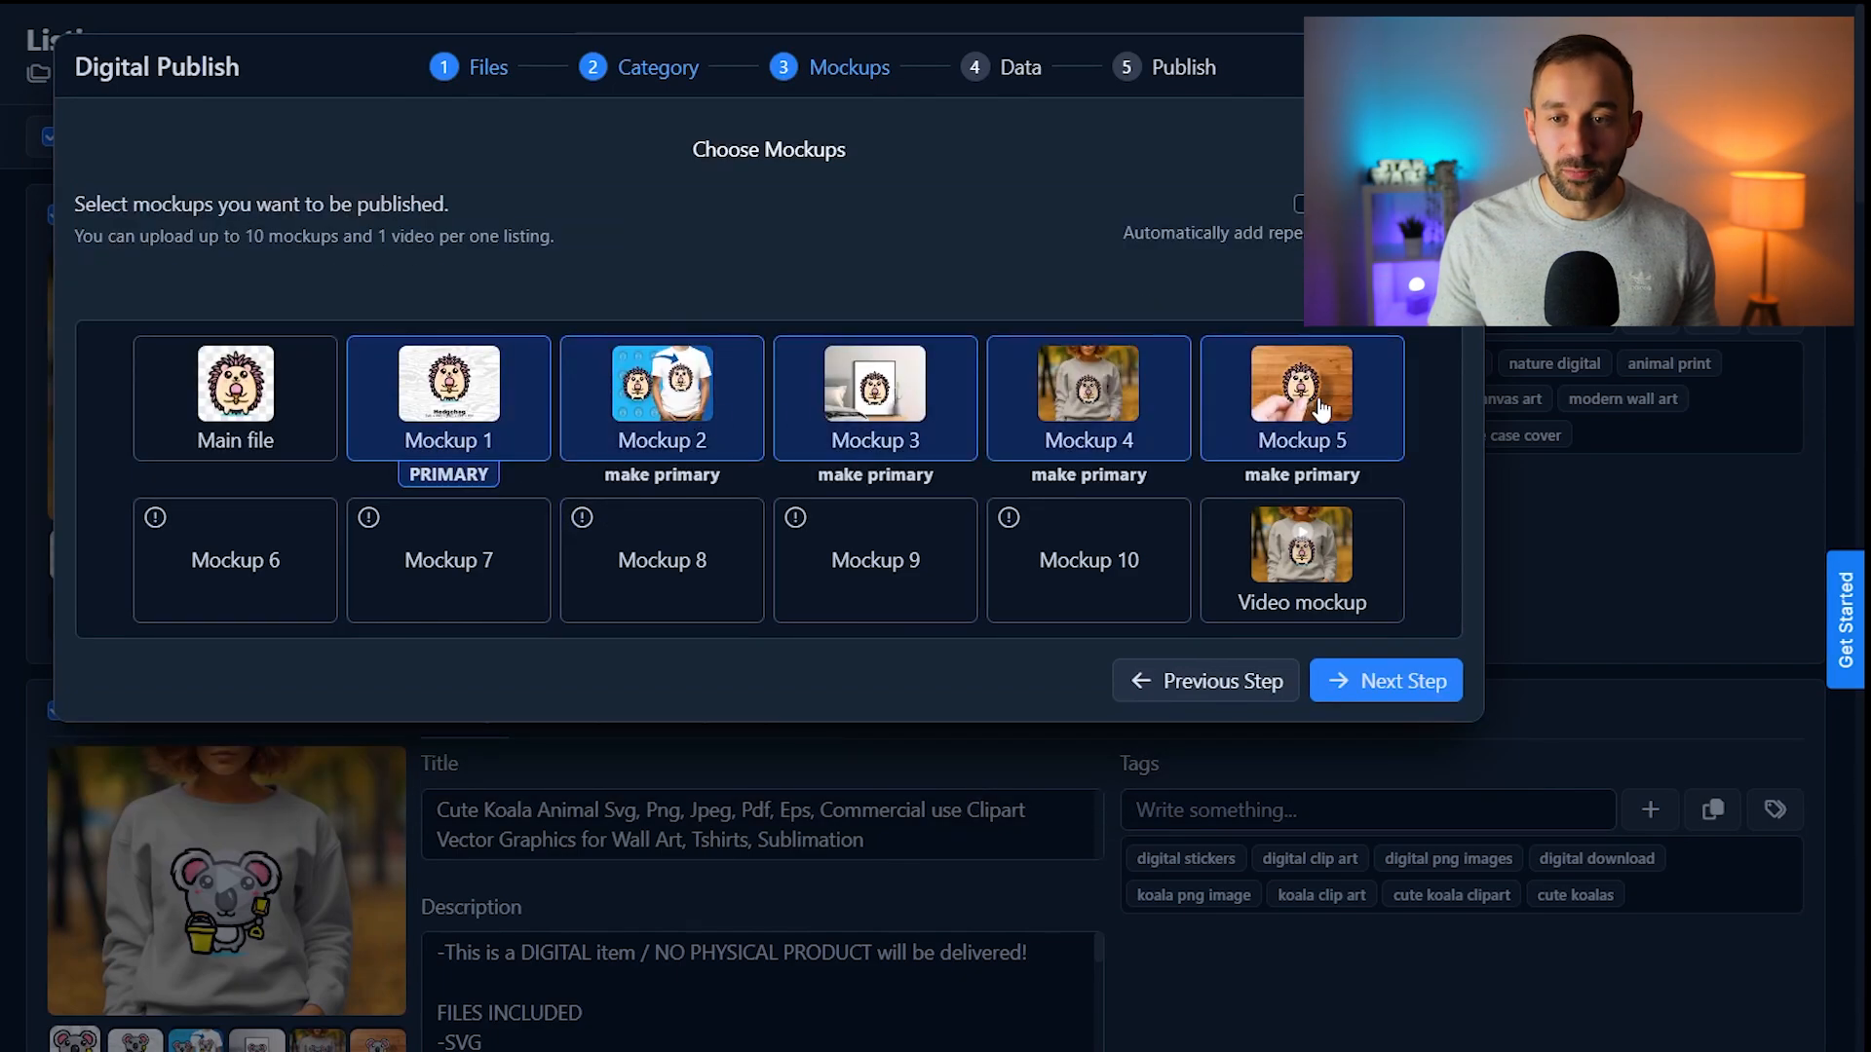
pyautogui.click(1323, 575)
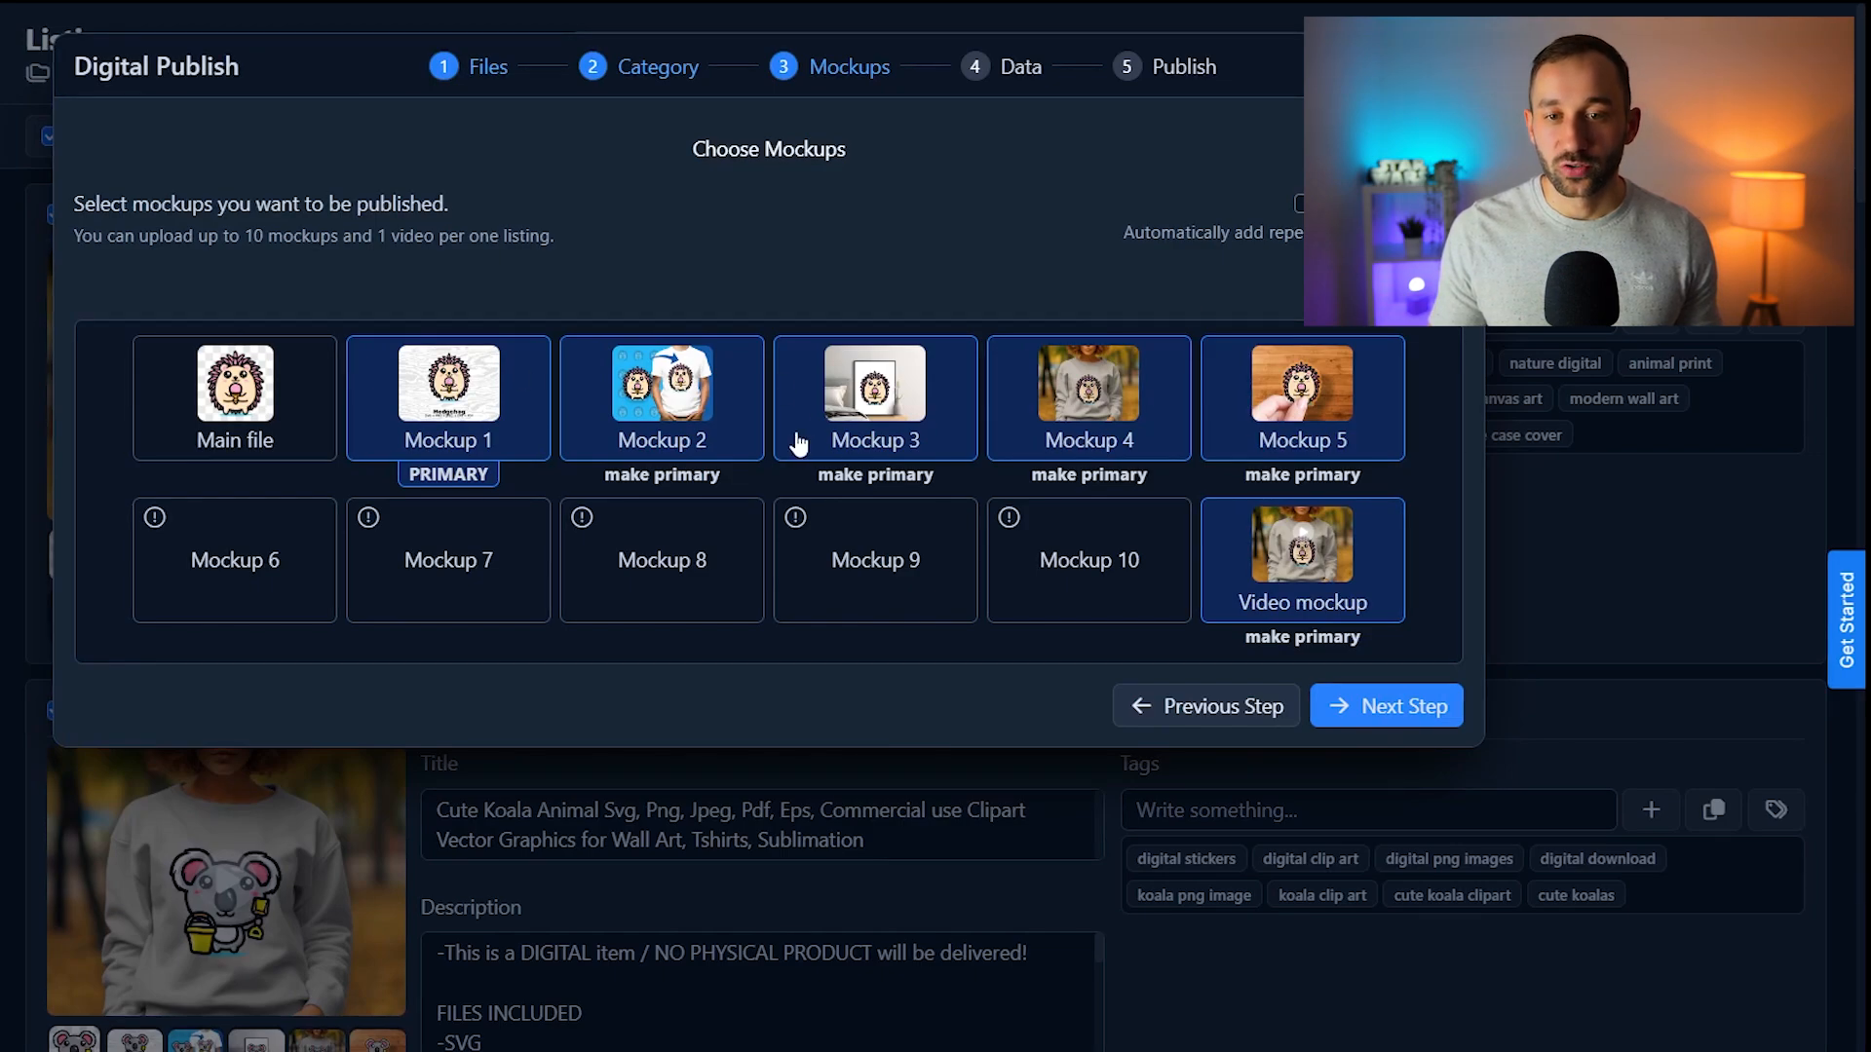
# Try Mockups 2, 3 and 4 as the primary mockup and return the primary role to Mockup 1.
pyautogui.click(661, 476)
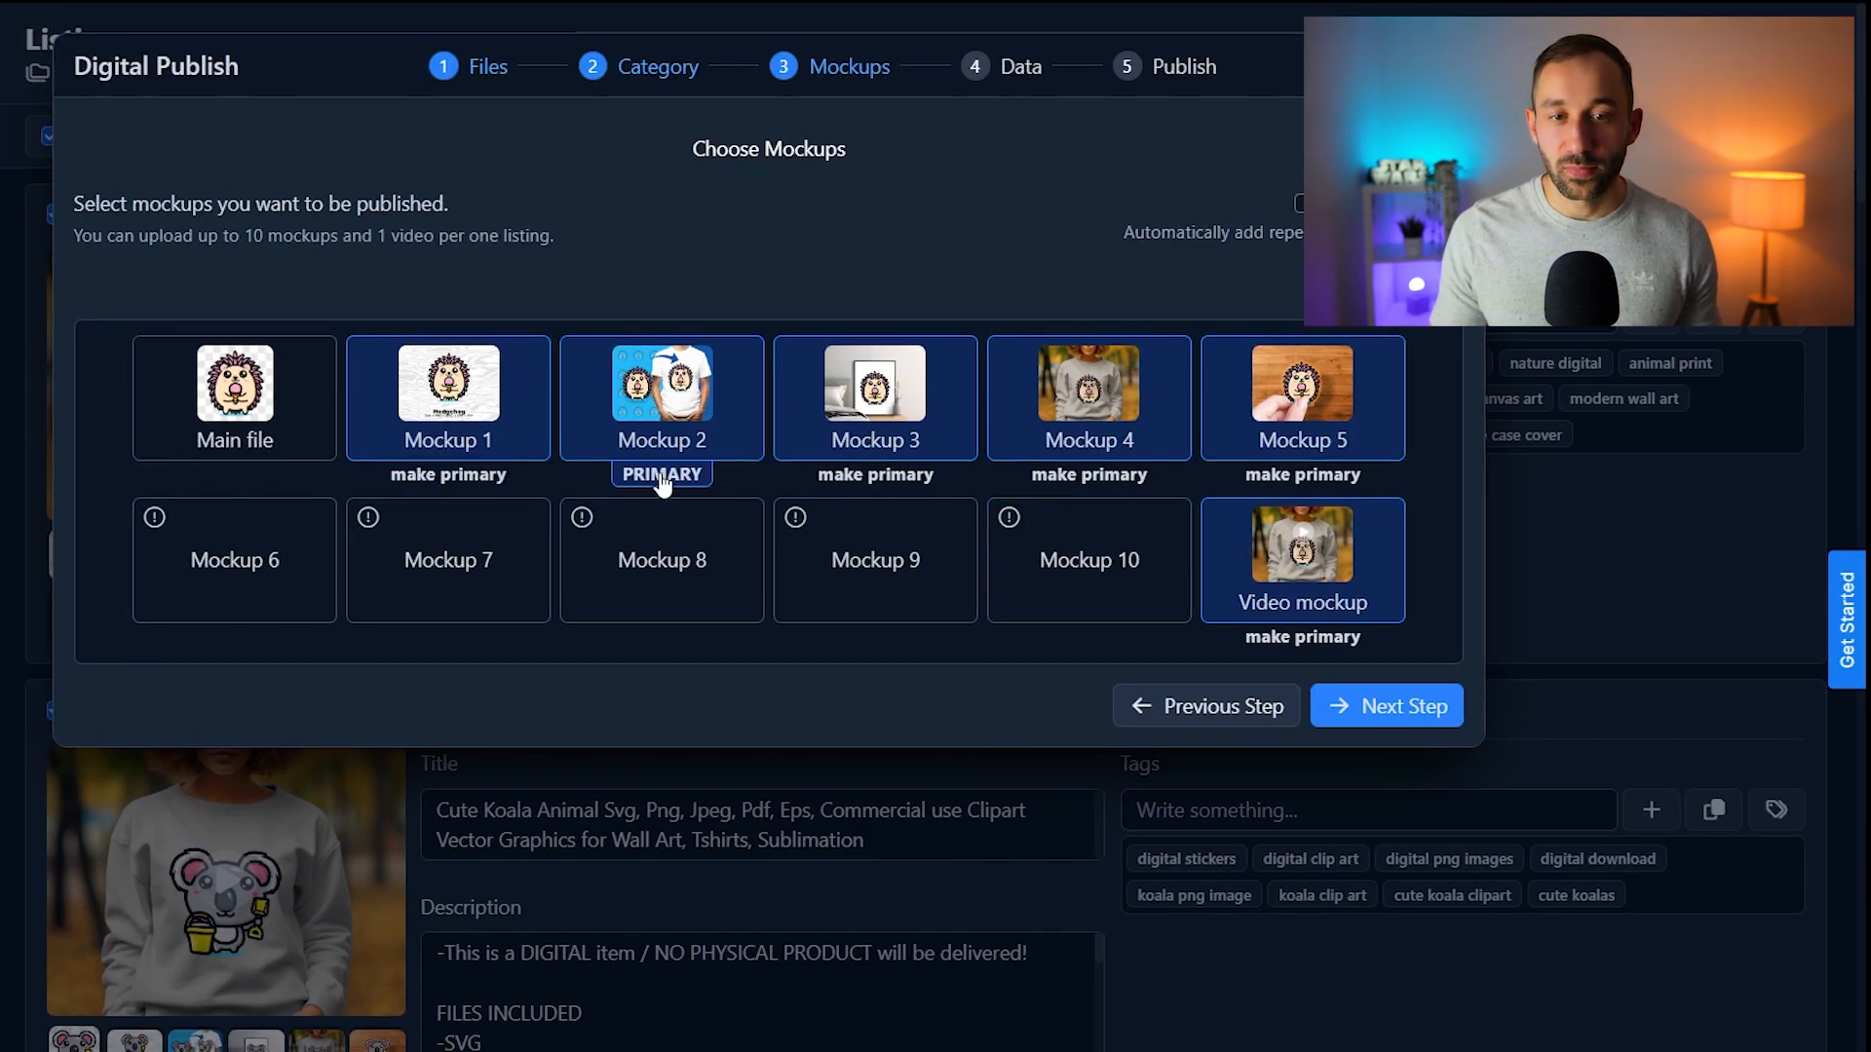
pyautogui.click(866, 476)
pyautogui.click(1092, 476)
pyautogui.click(914, 475)
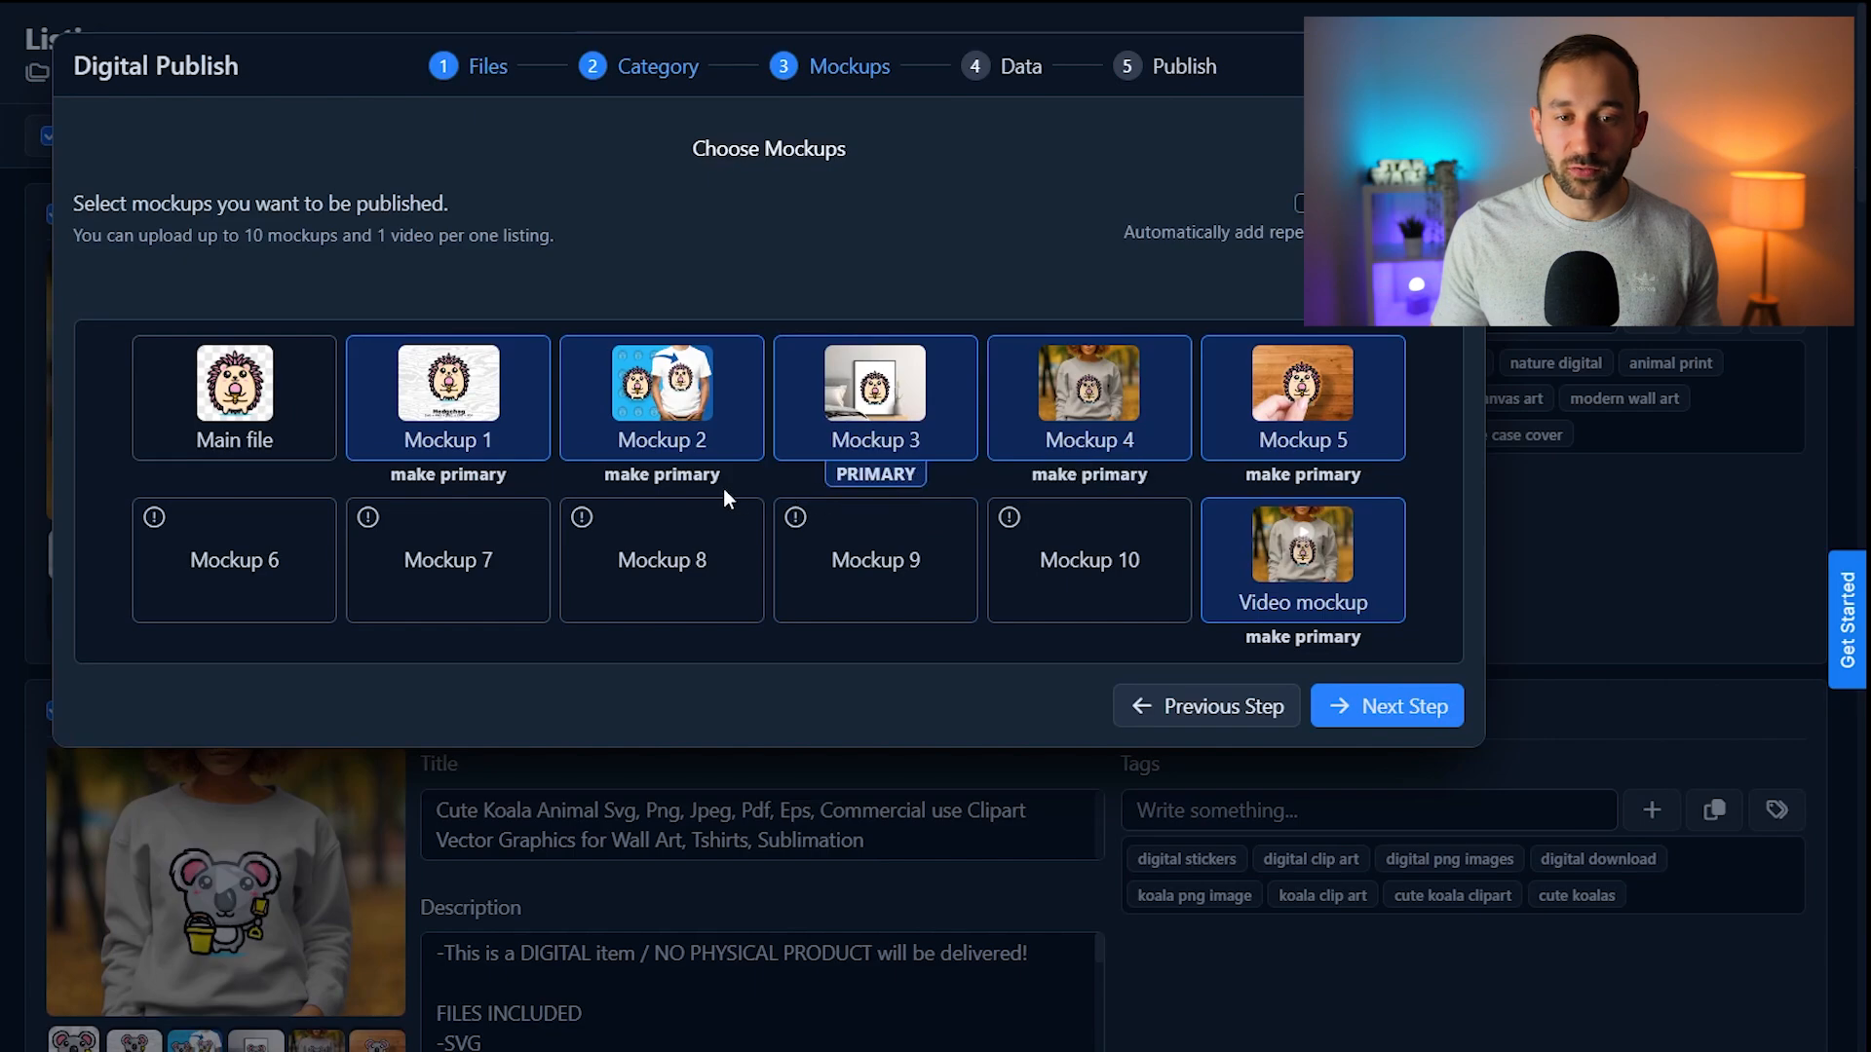
pyautogui.click(662, 475)
pyautogui.click(448, 475)
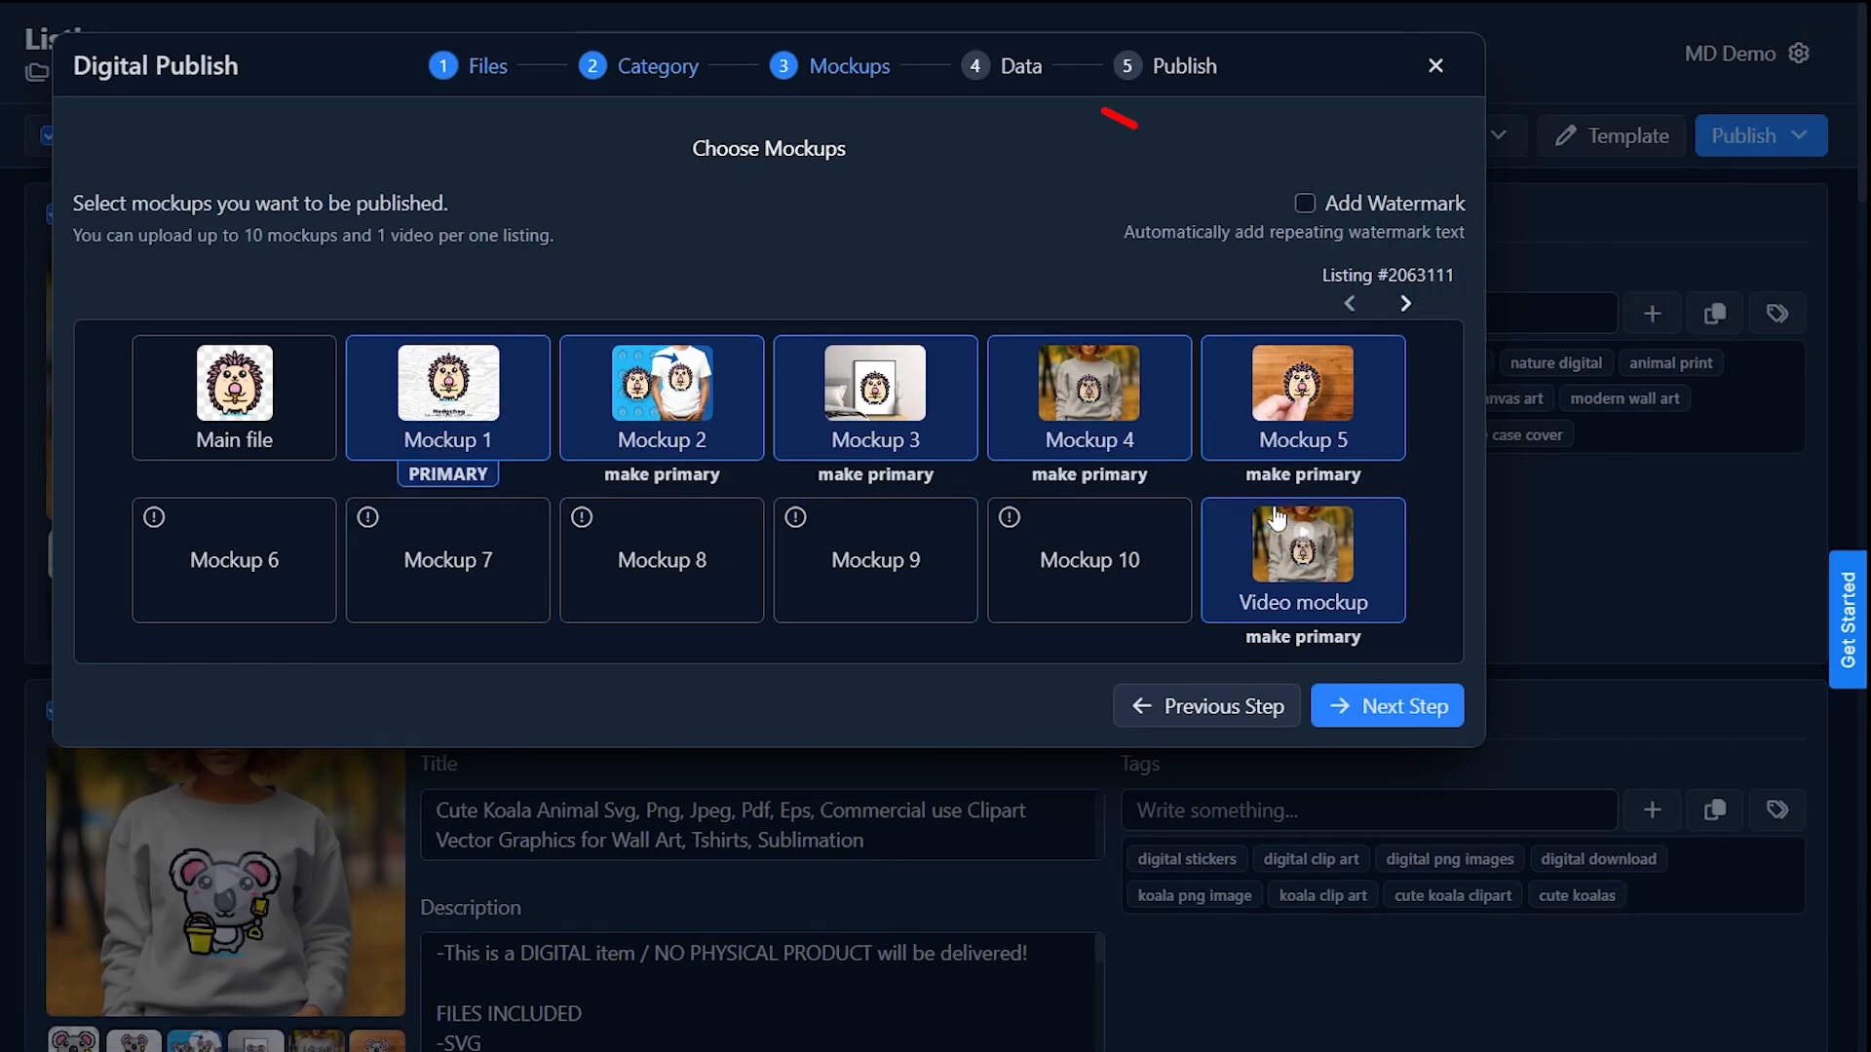
# Add a watermark with the text SHOPNAME to the mockups and continue to the data fields.
pyautogui.click(1305, 206)
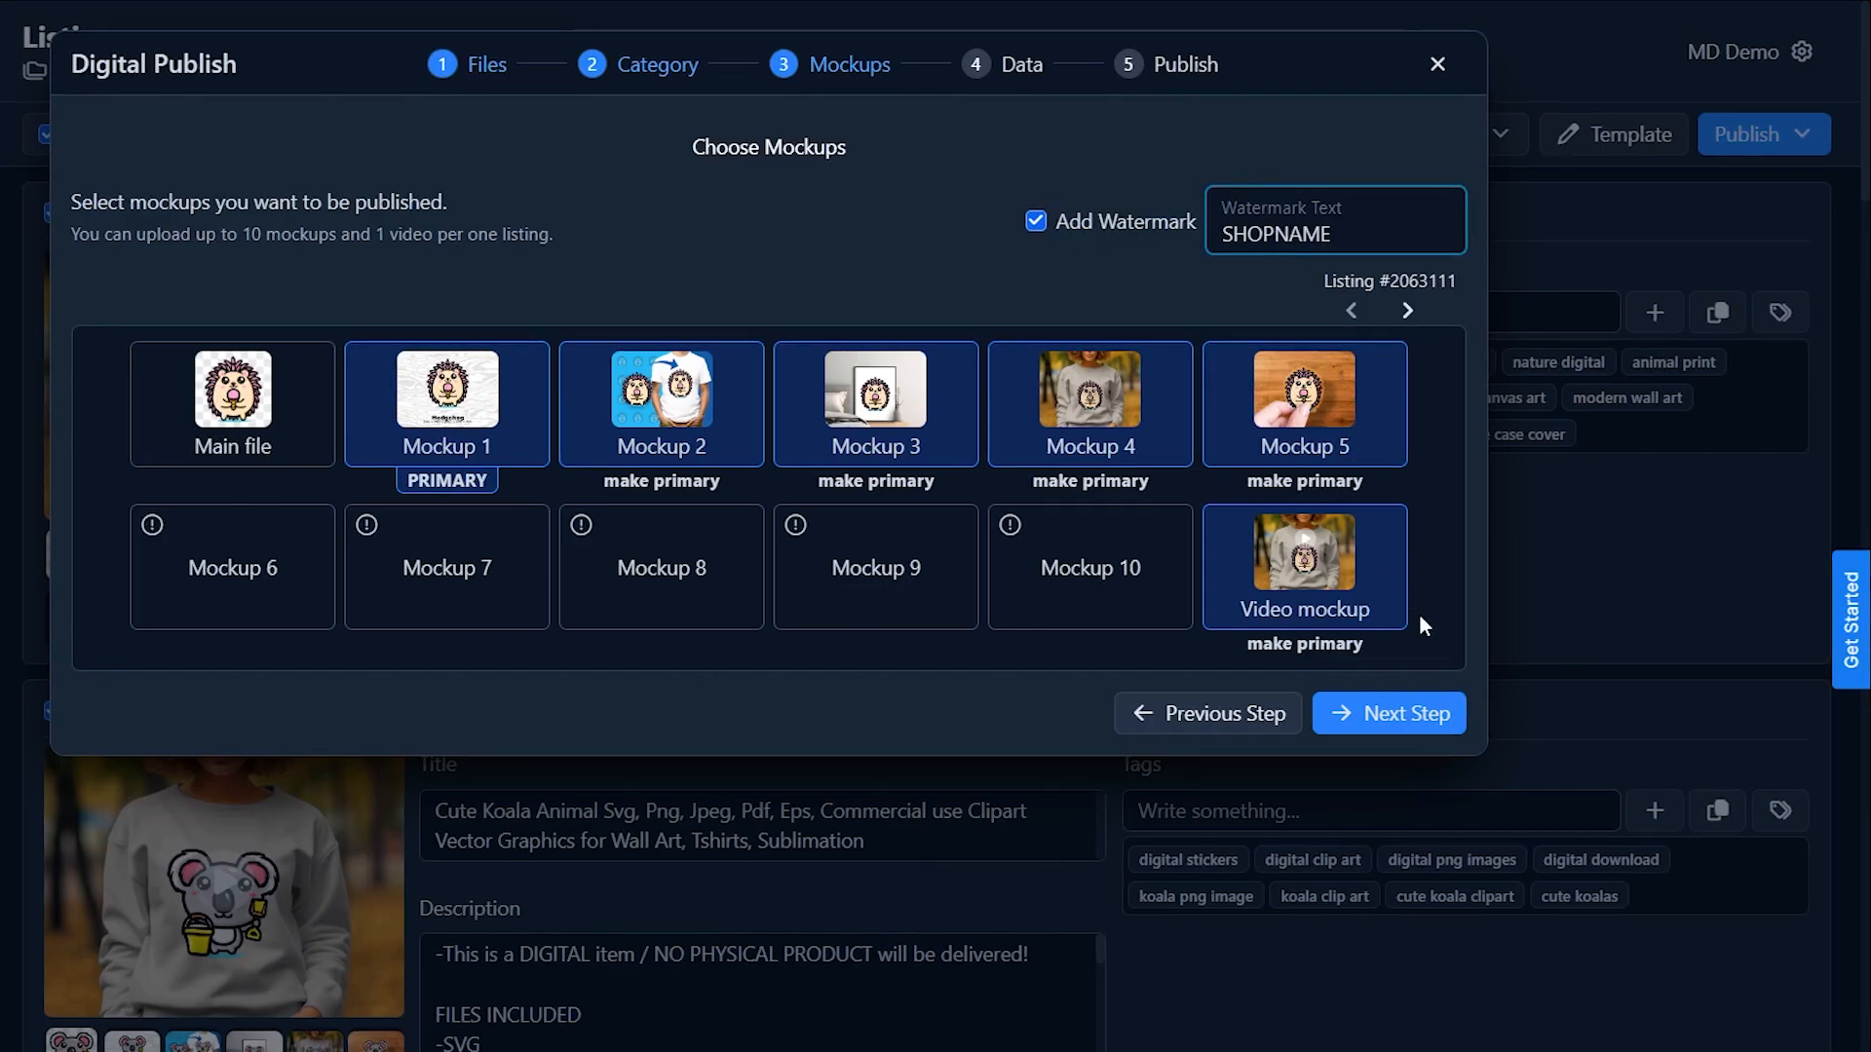
pyautogui.click(1374, 726)
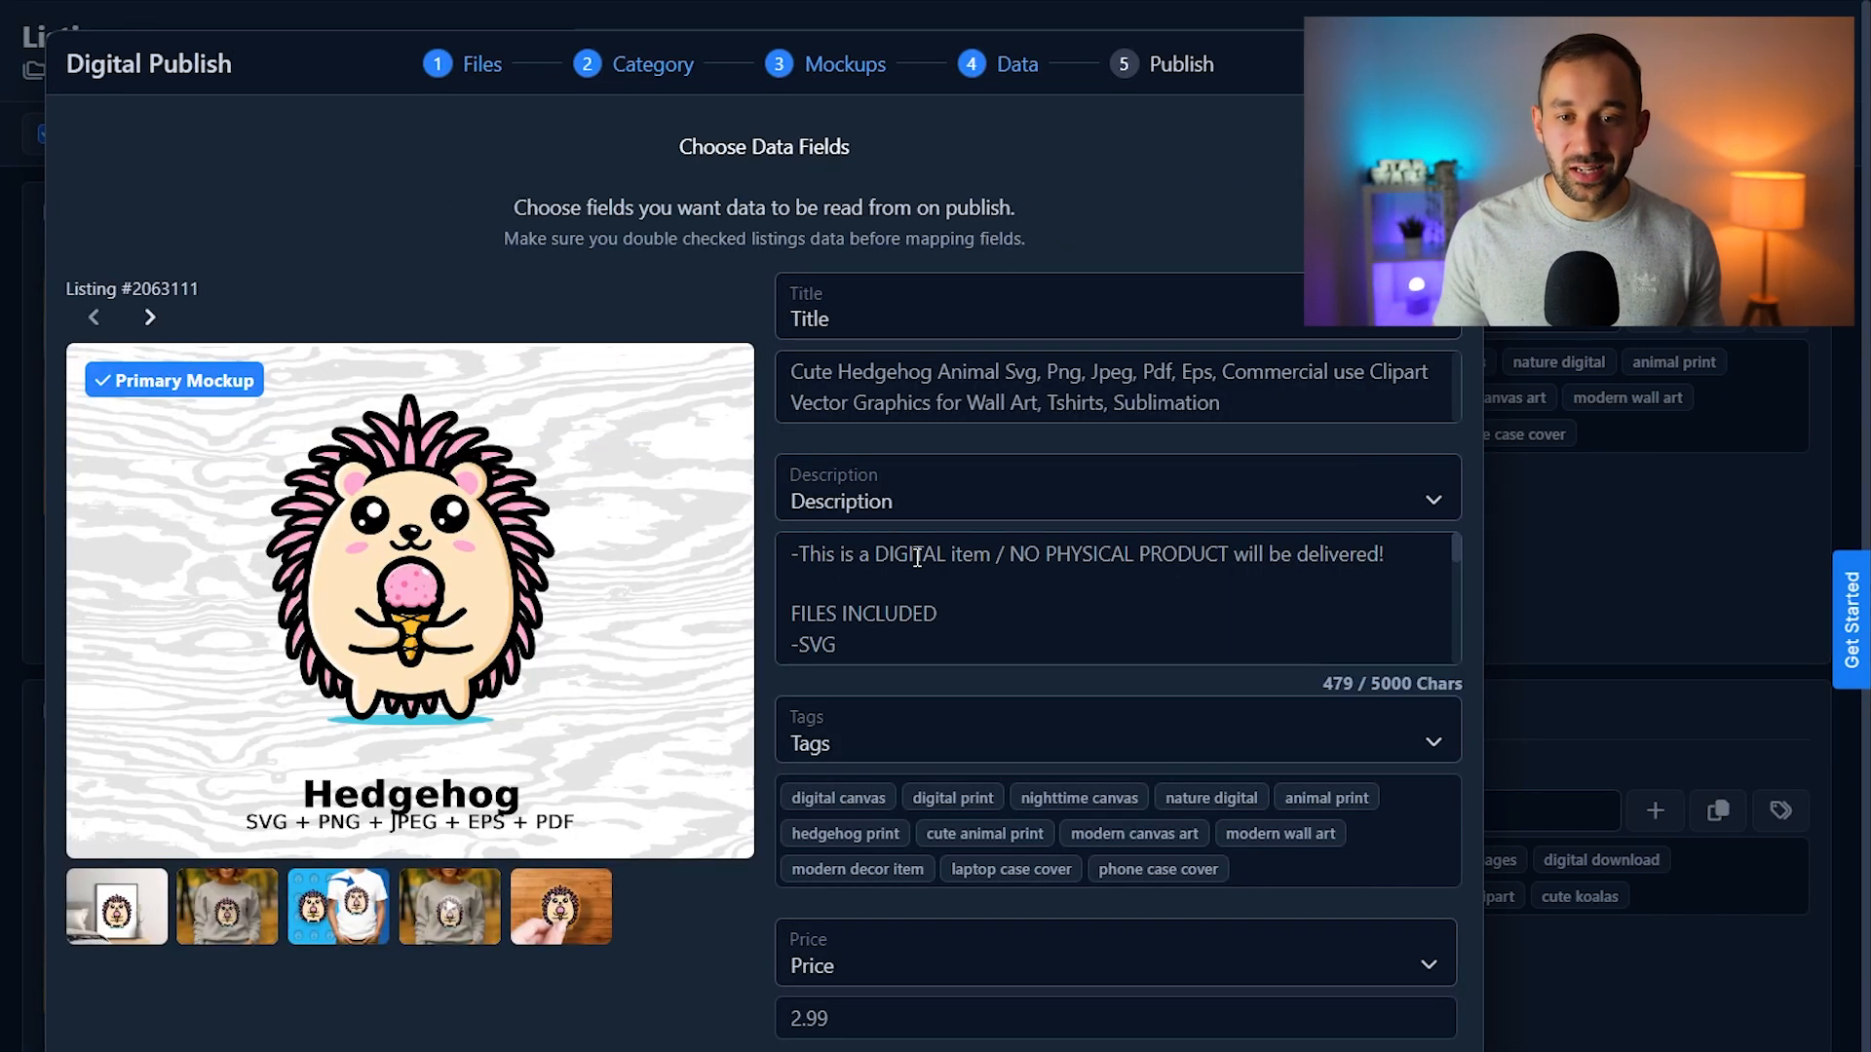
# Review the title, description, tags, price and quantity fields of the hedgehog listing and continue to the publish preview.
pyautogui.scroll(-5, 917, 557)
pyautogui.scroll(2, 874, 1047)
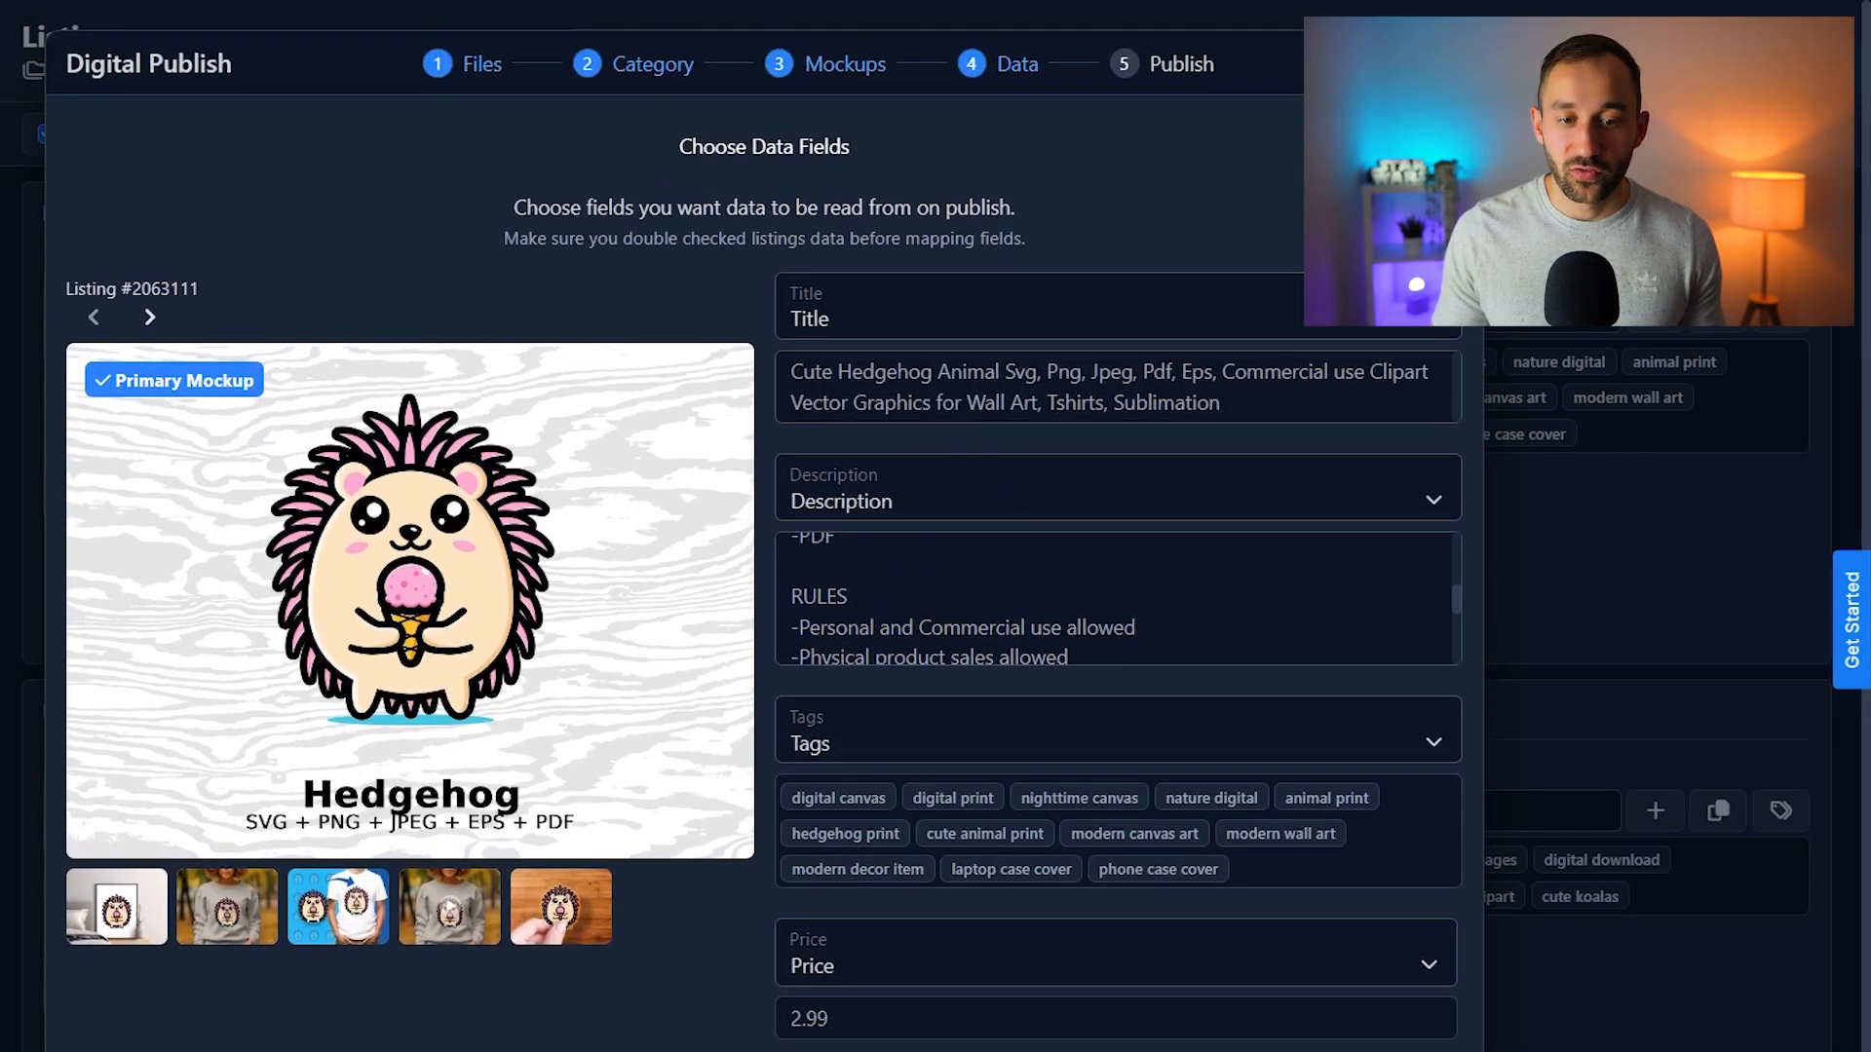
pyautogui.scroll(-5, 1053, 463)
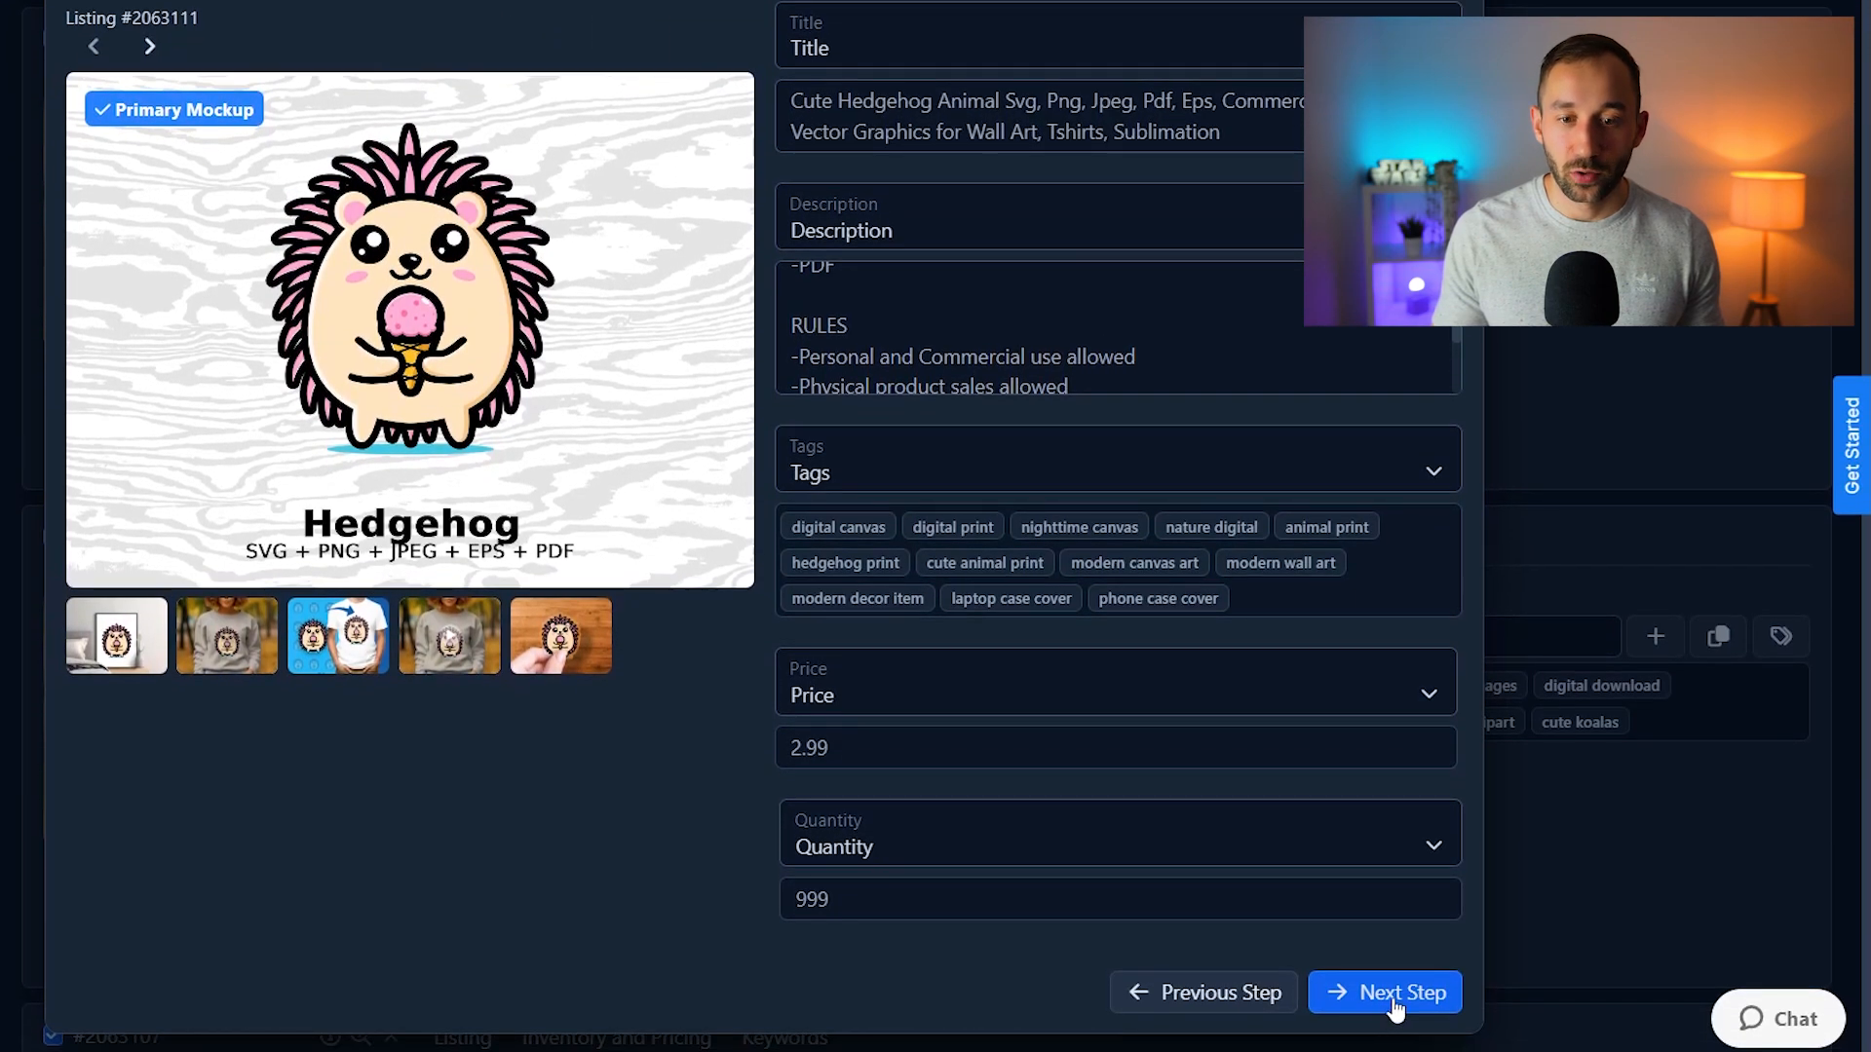
pyautogui.click(1396, 1003)
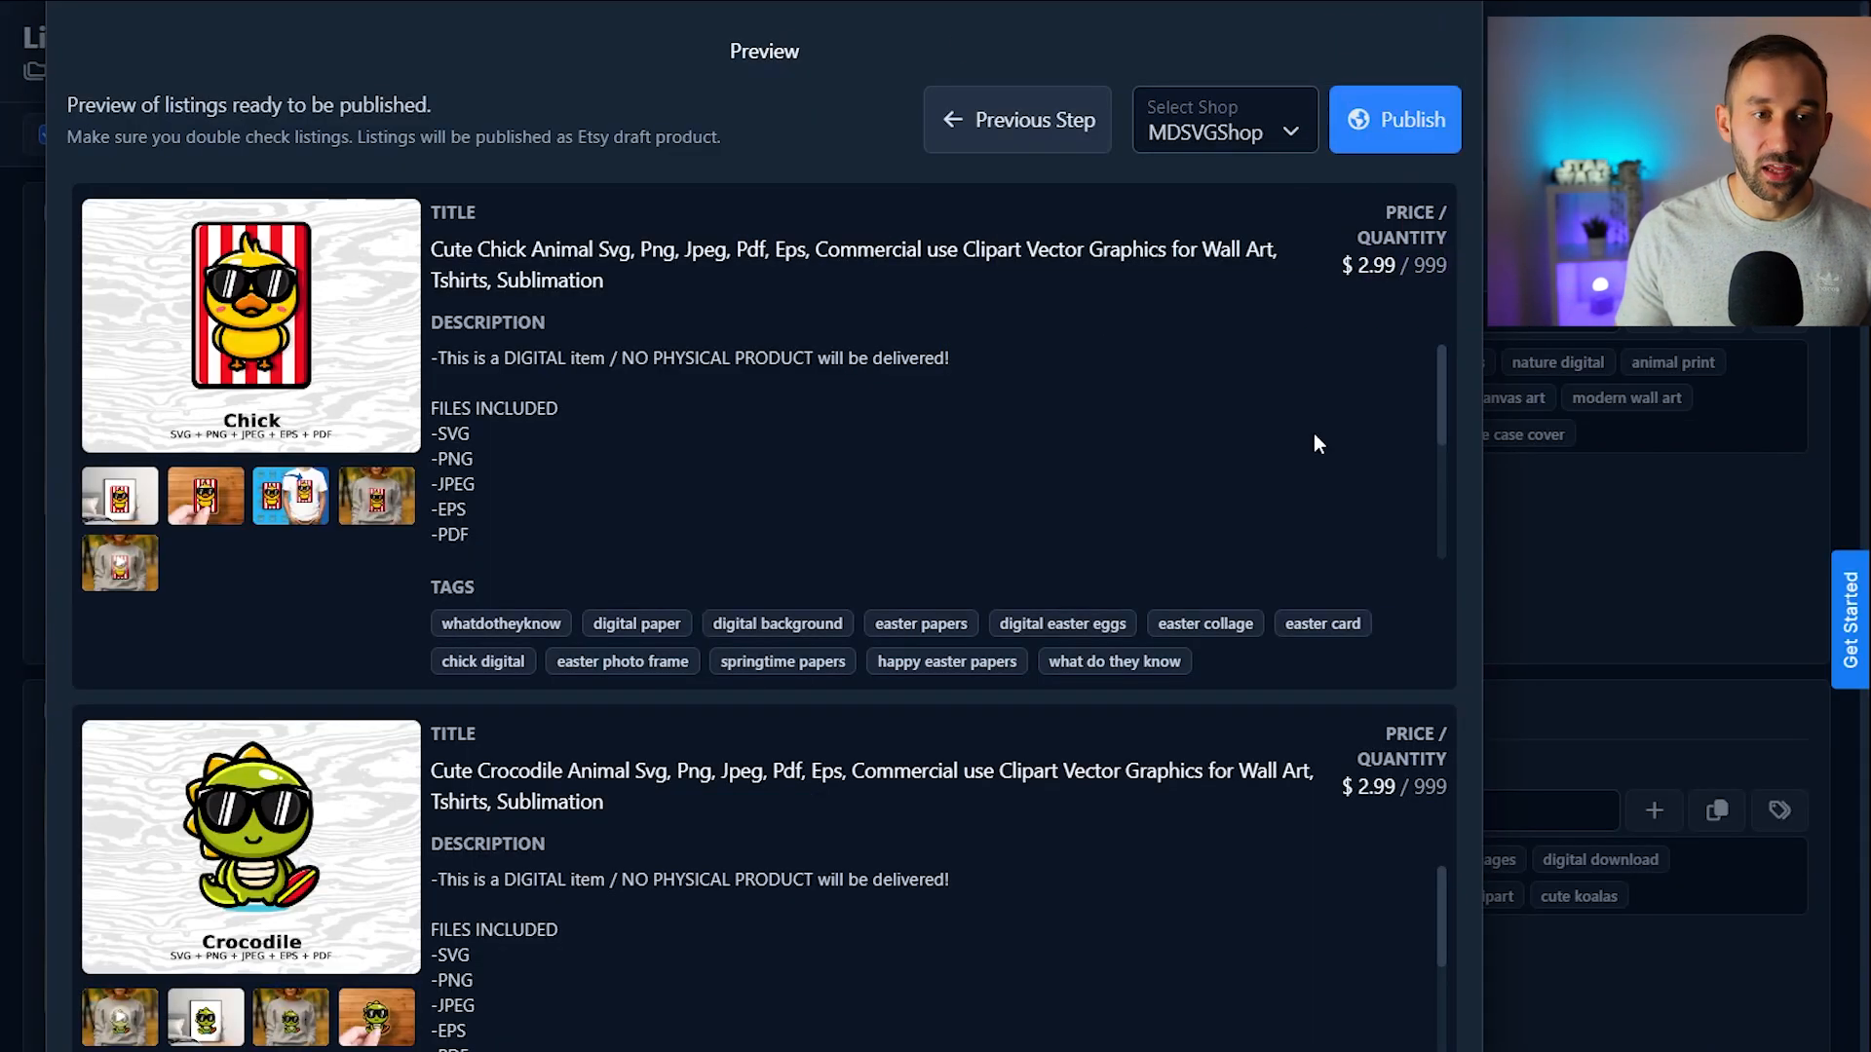
# Publish the previewed listings to MDSVGShop as Etsy drafts and check the job processing status.
pyautogui.click(1406, 129)
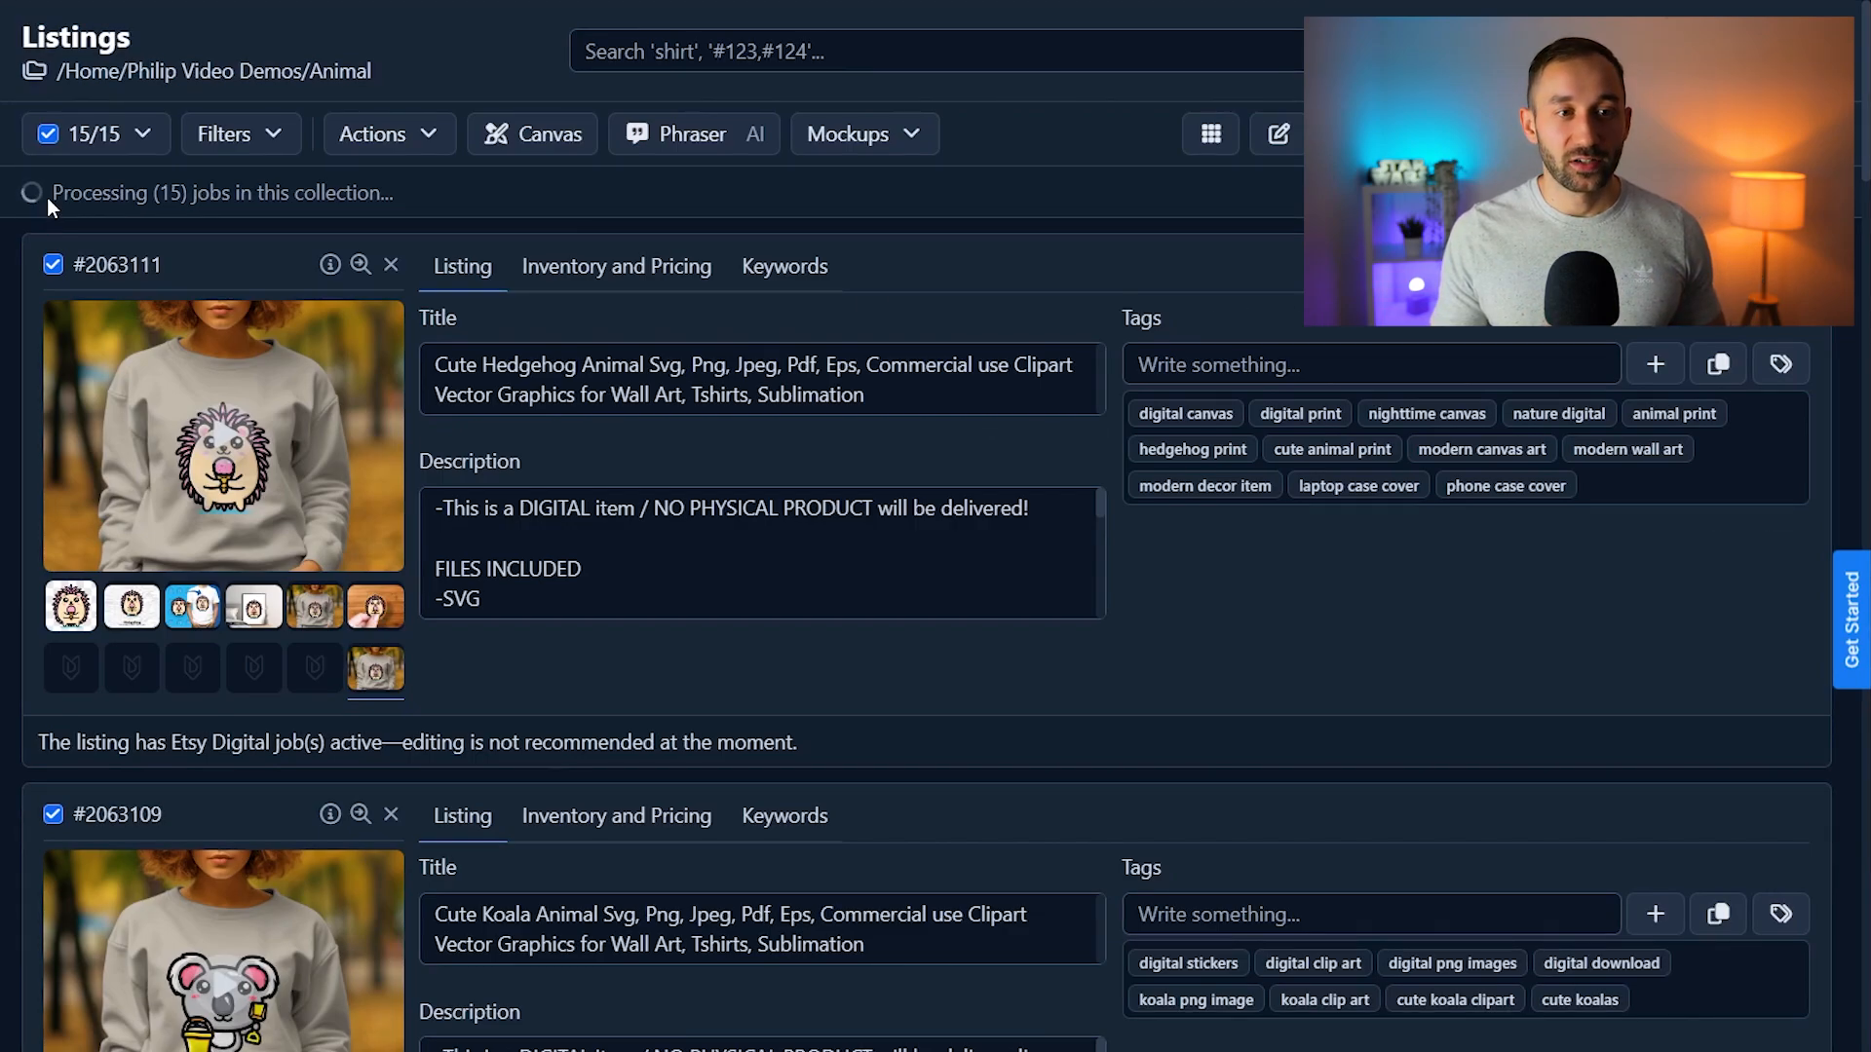
pyautogui.moveTo(47, 197); pyautogui.dragTo(412, 185)
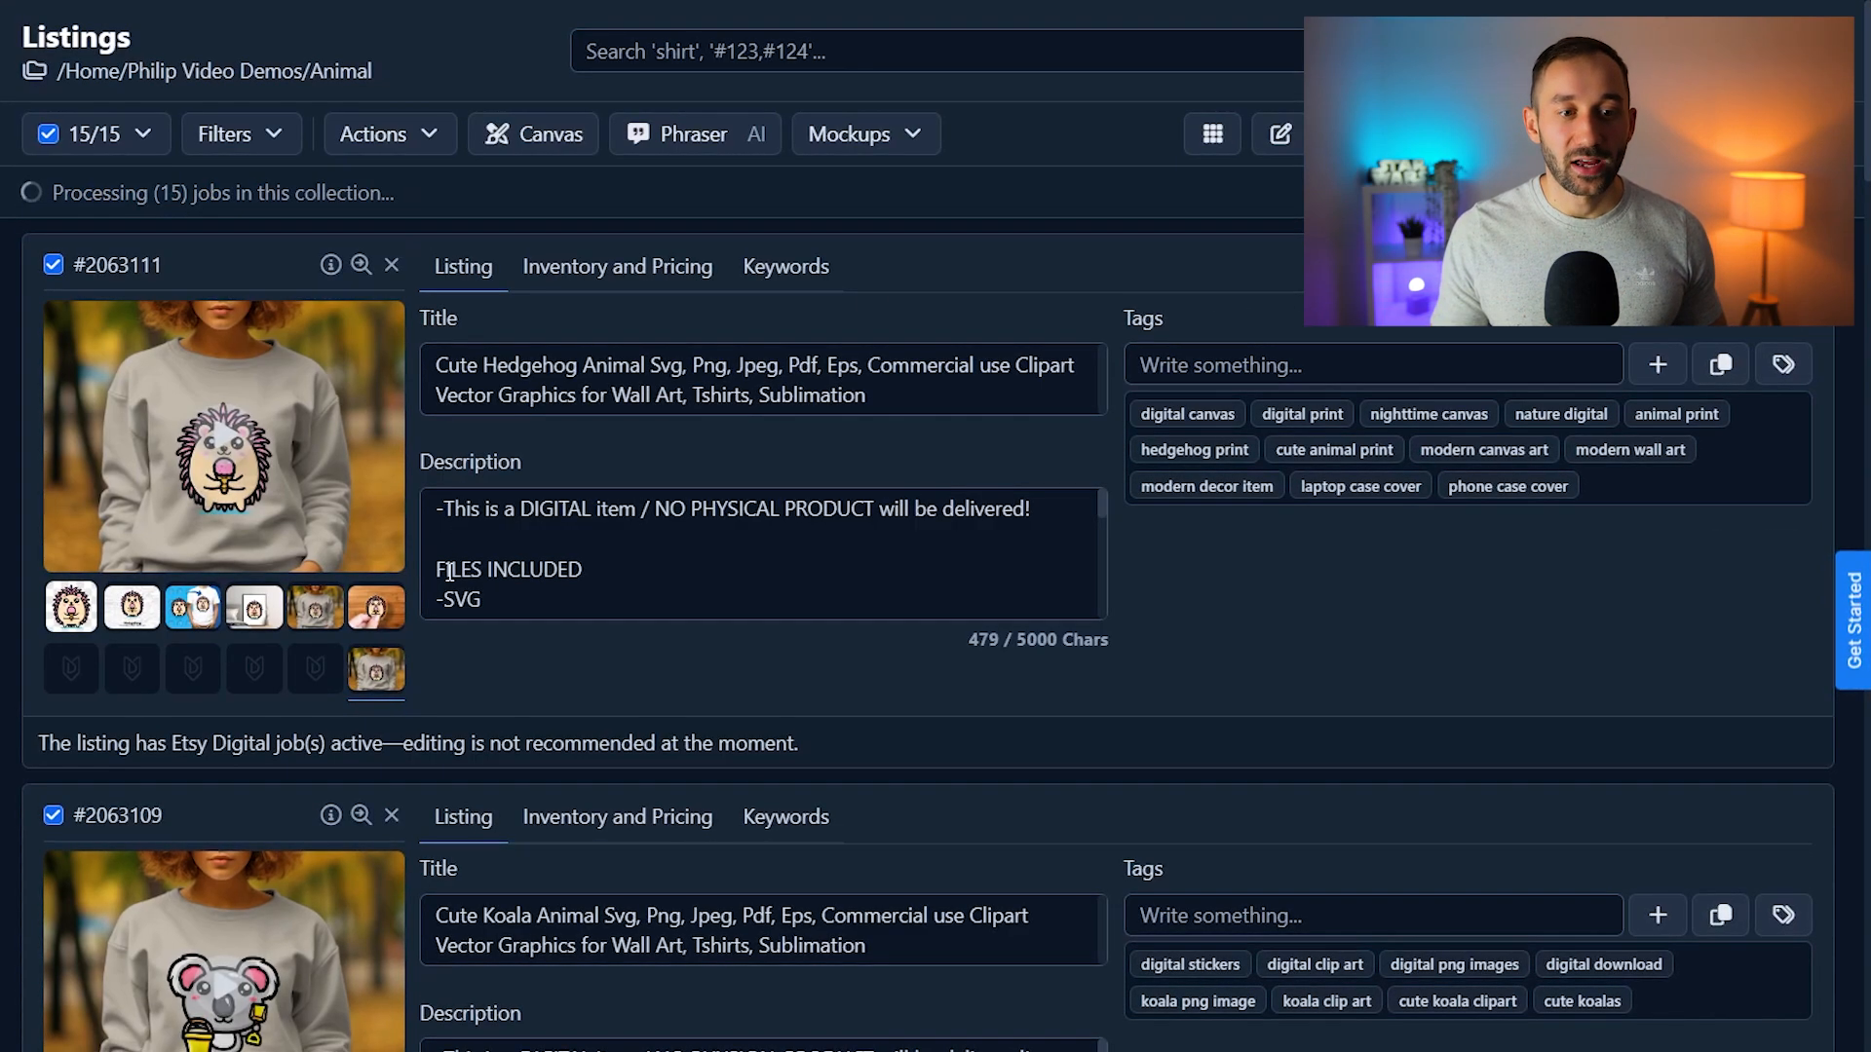